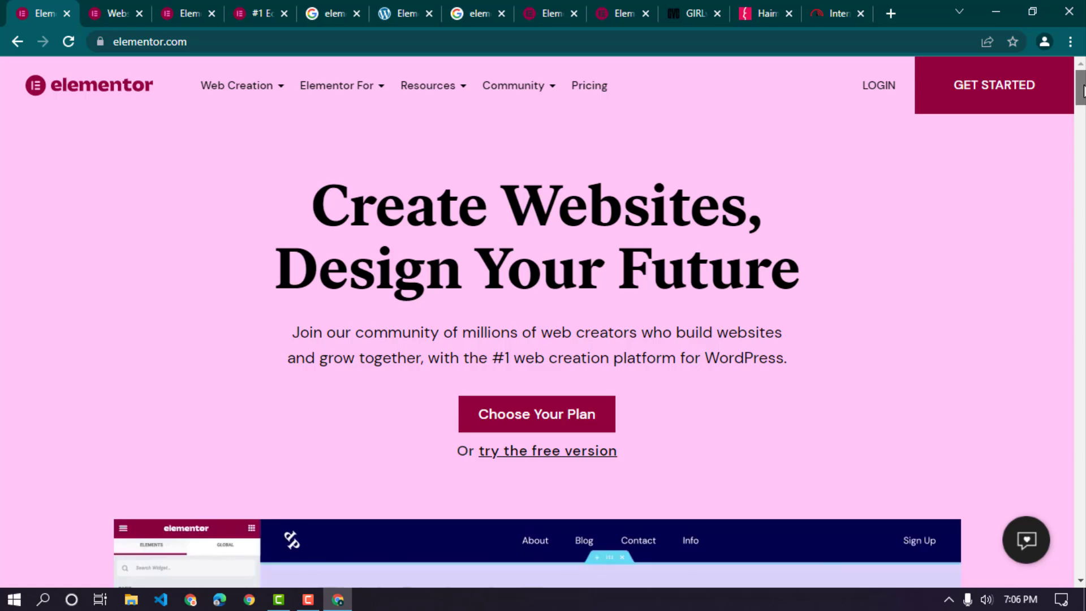
# Step: Look through the Elementor home page and the GIRLvsCANCER website as examples of Elementor-built design
pyautogui.moveTo(1082, 91); pyautogui.dragTo(1080, 121)
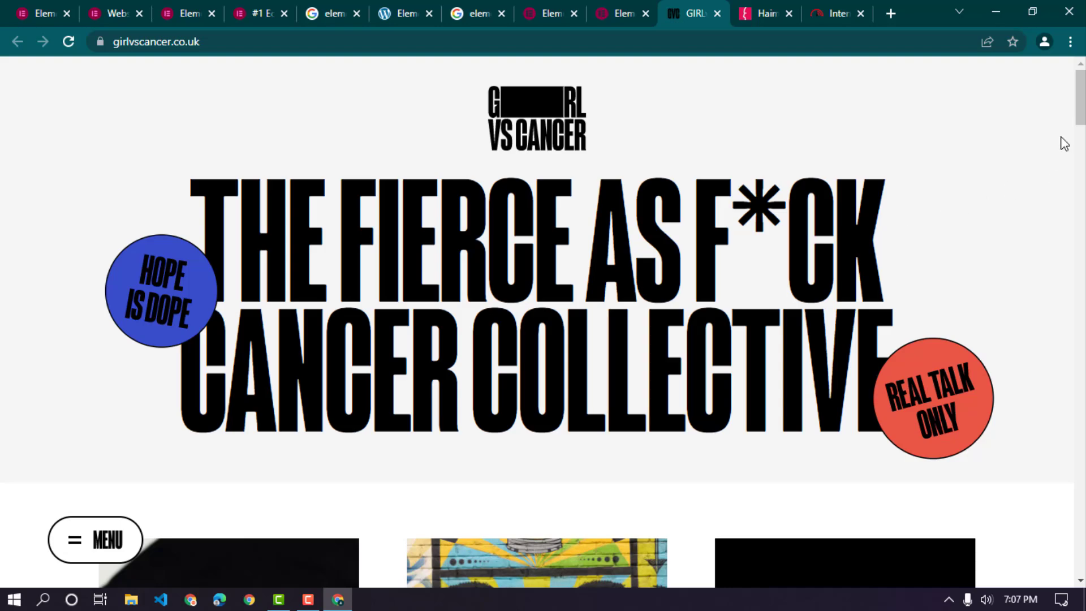
pyautogui.scroll(-8, 1064, 143)
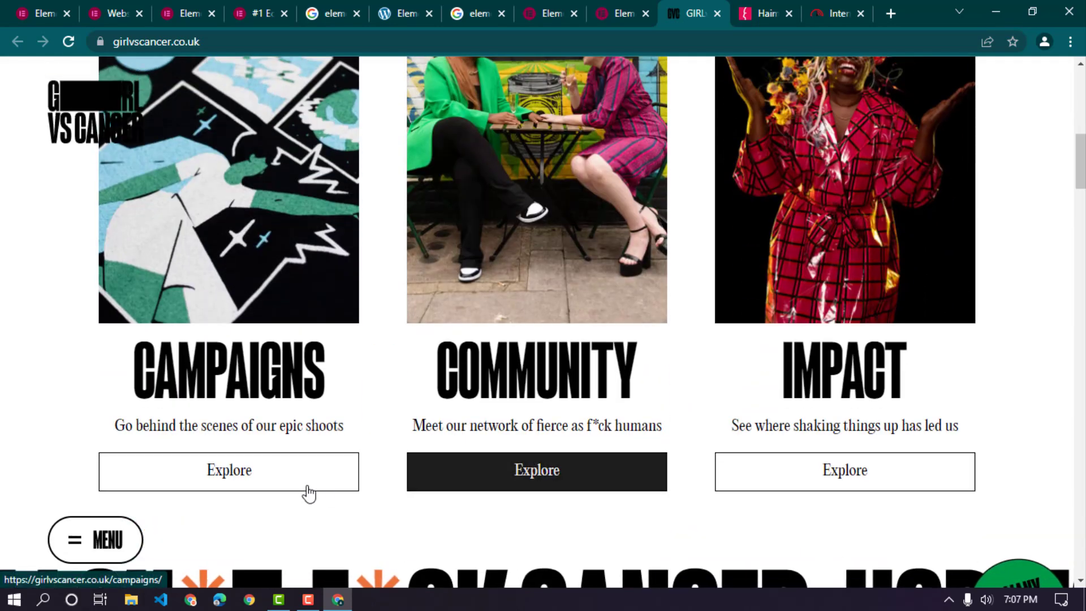
pyautogui.scroll(-15, 1061, 304)
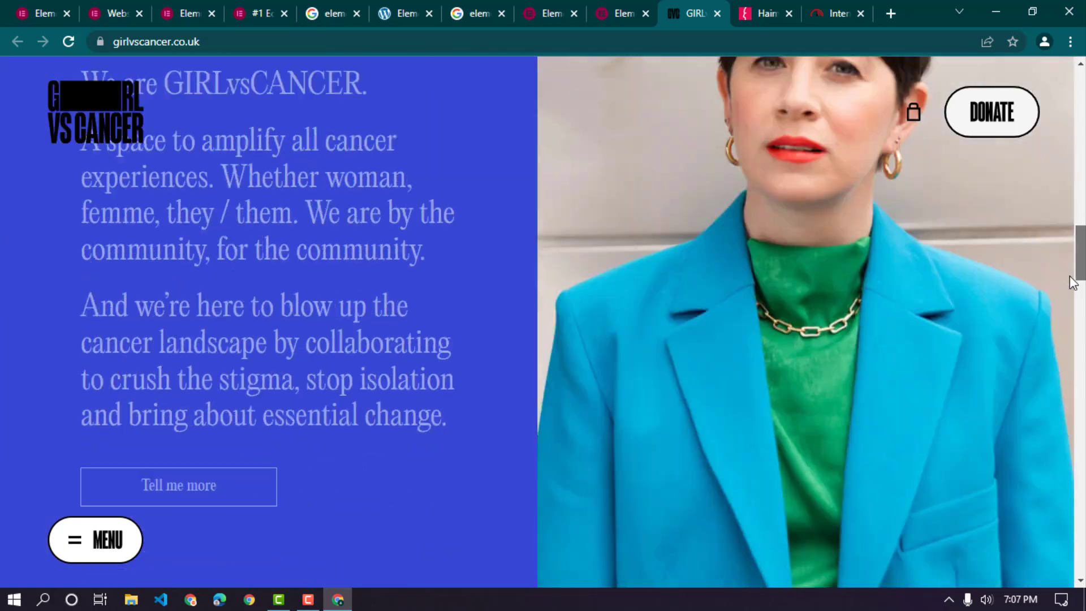
pyautogui.scroll(-20, 1039, 339)
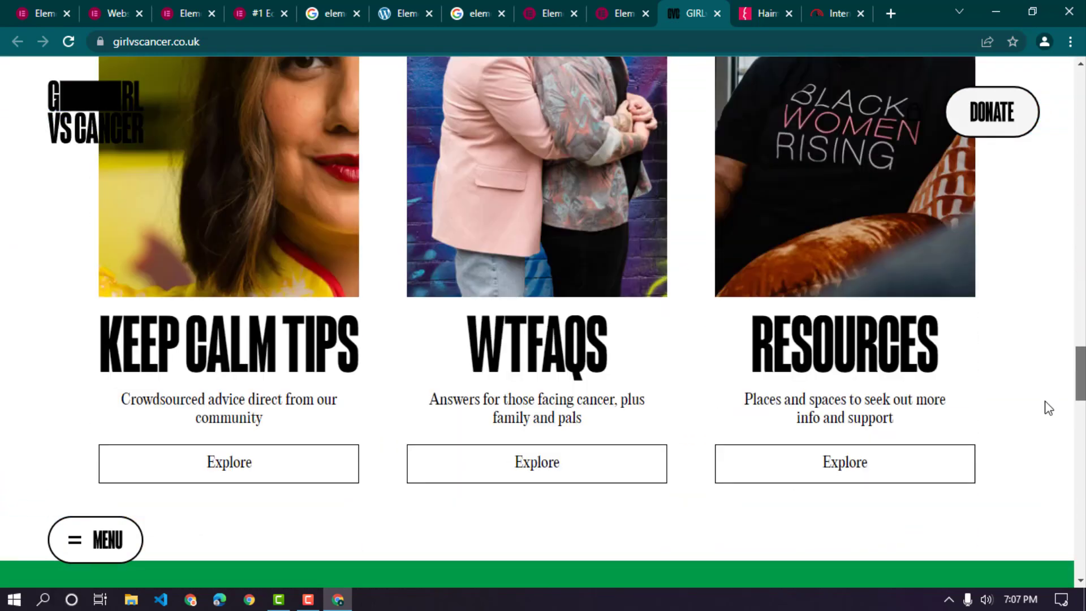
pyautogui.scroll(-10, 1024, 534)
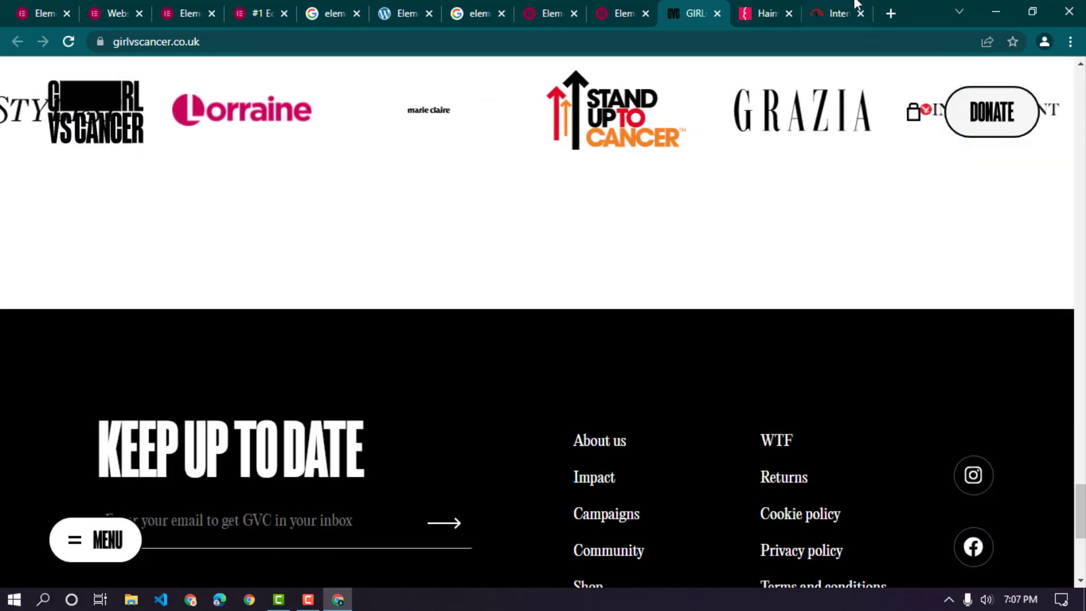
# Step: Switch to the branding and website designer's portfolio site and examine its hero section, featured projects and contact form
pyautogui.click(755, 12)
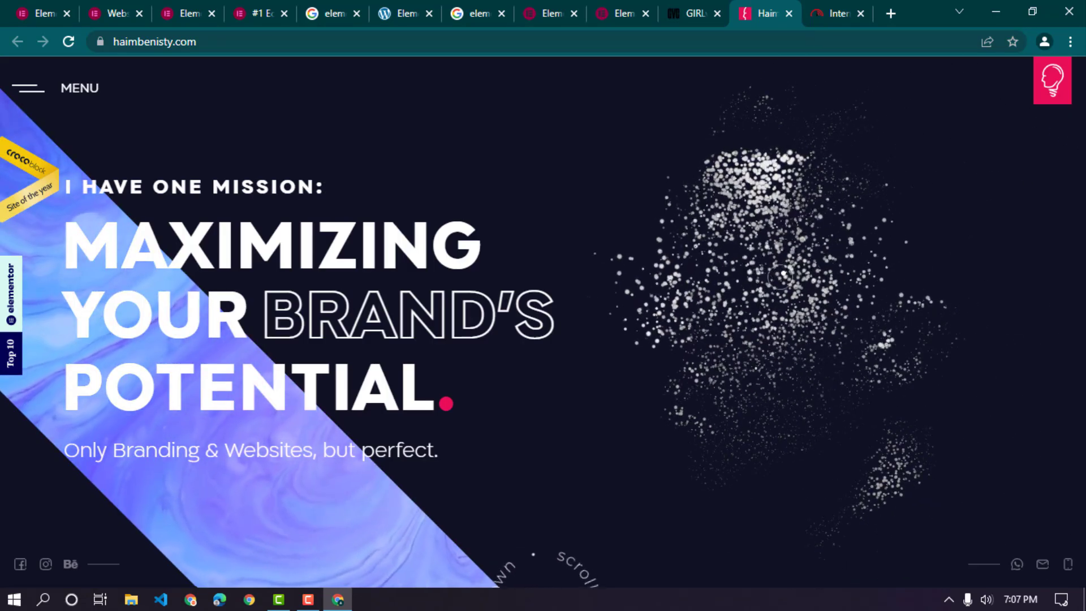
pyautogui.scroll(-1, 783, 290)
pyautogui.scroll(-5, 787, 315)
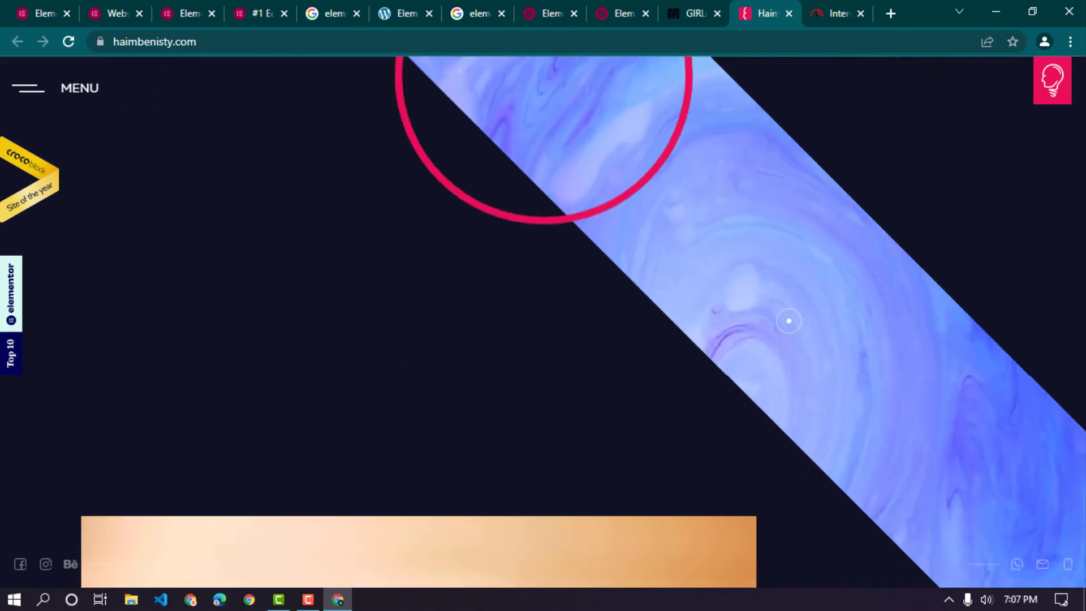
pyautogui.scroll(-2, 790, 328)
pyautogui.scroll(3, 789, 327)
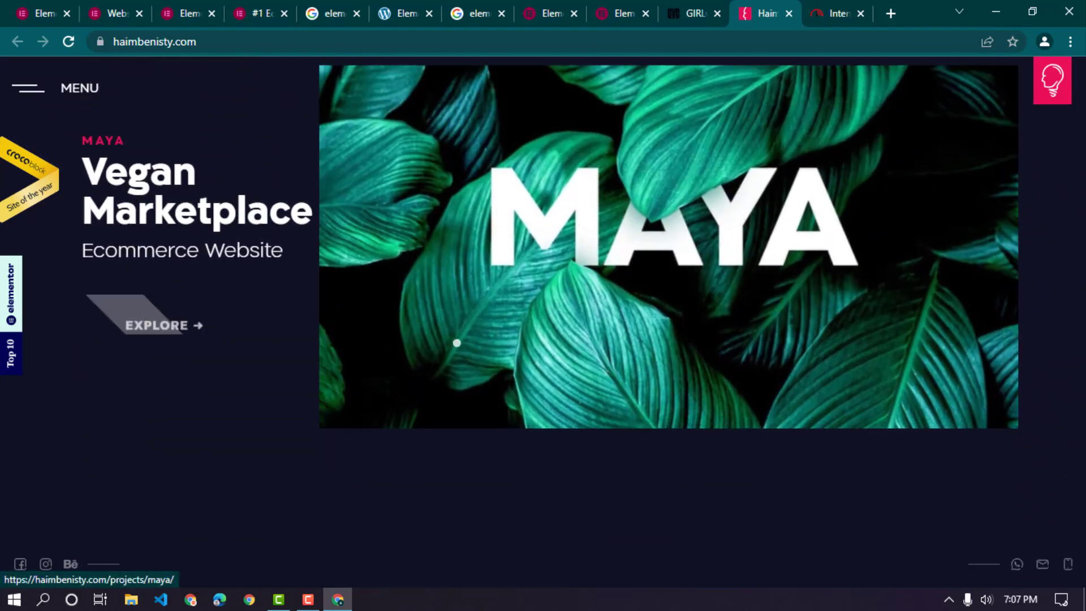
pyautogui.scroll(-3, 454, 341)
pyautogui.scroll(-6, 553, 415)
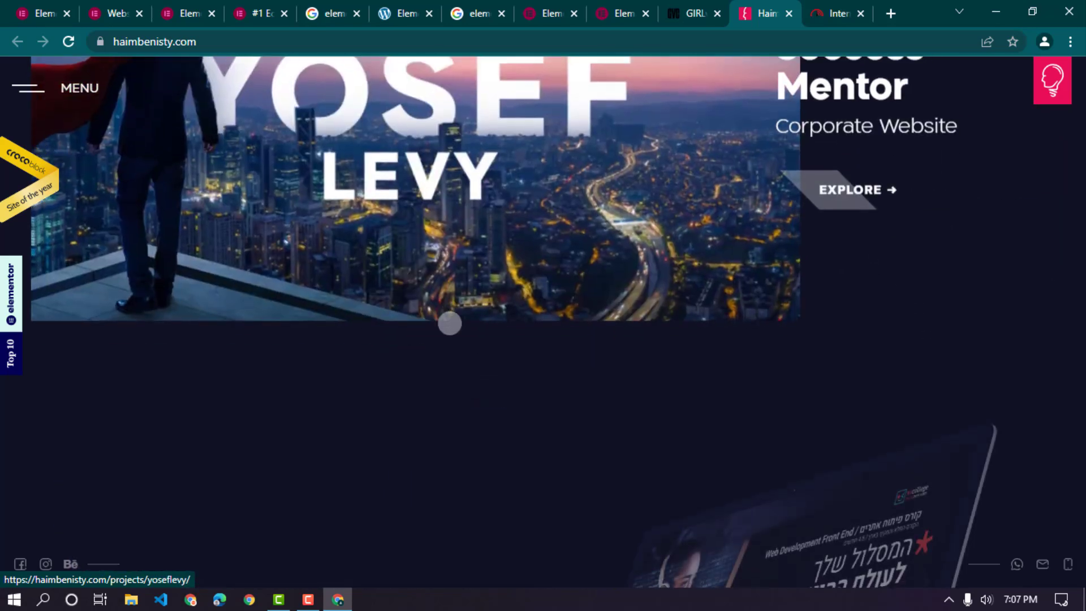
pyautogui.scroll(-10, 602, 380)
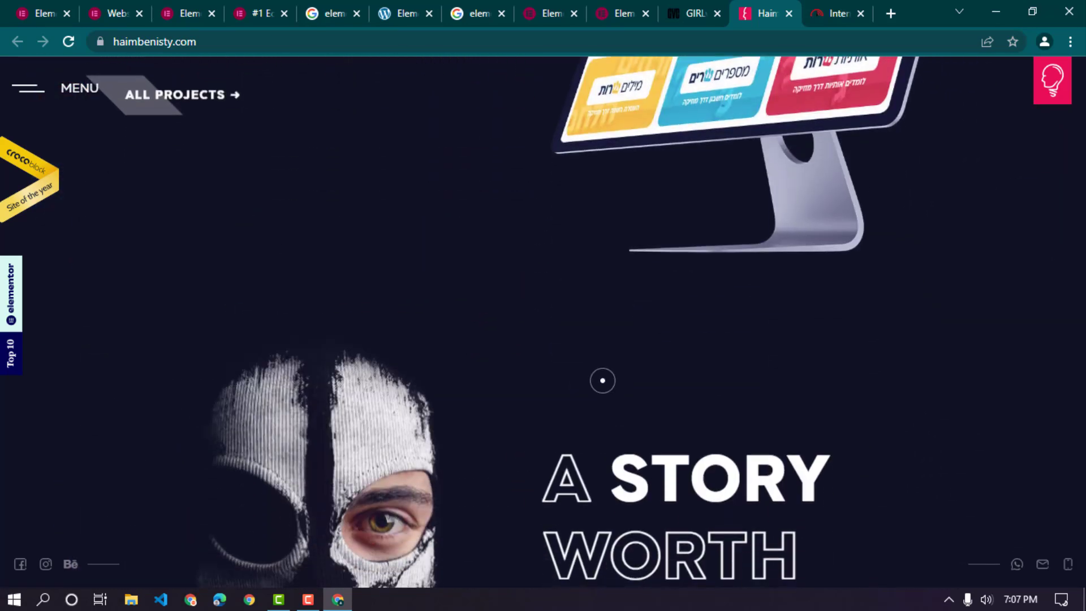
pyautogui.scroll(5, 602, 380)
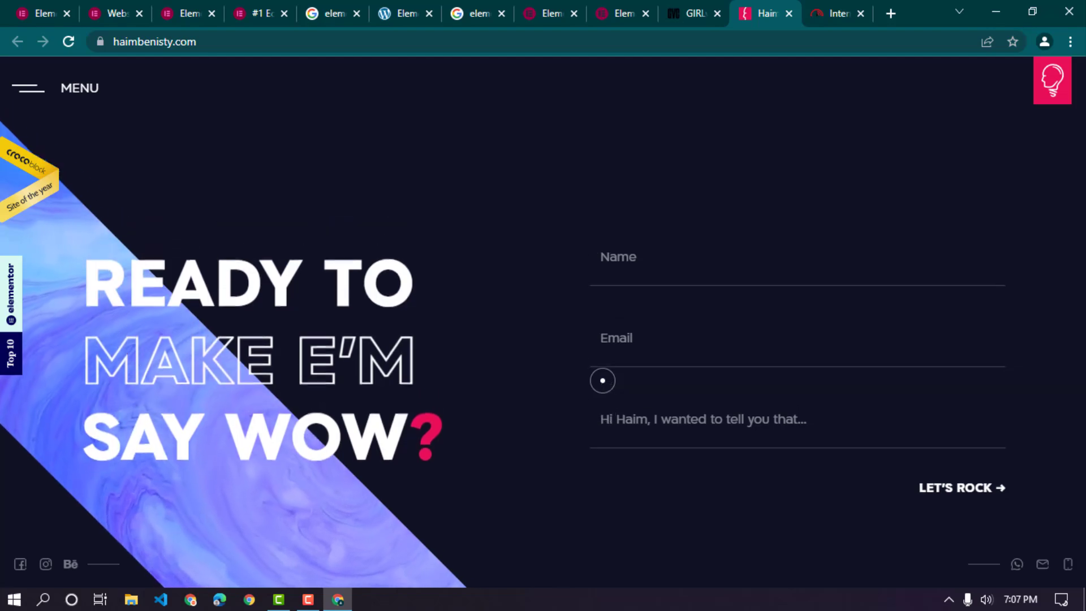
pyautogui.scroll(5, 603, 380)
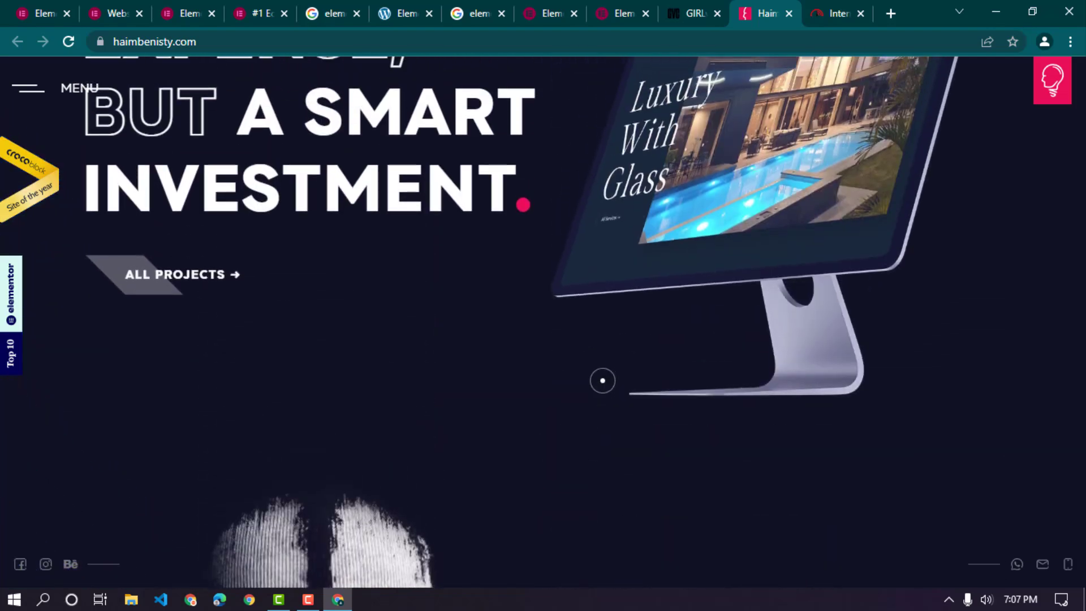
pyautogui.scroll(5, 603, 380)
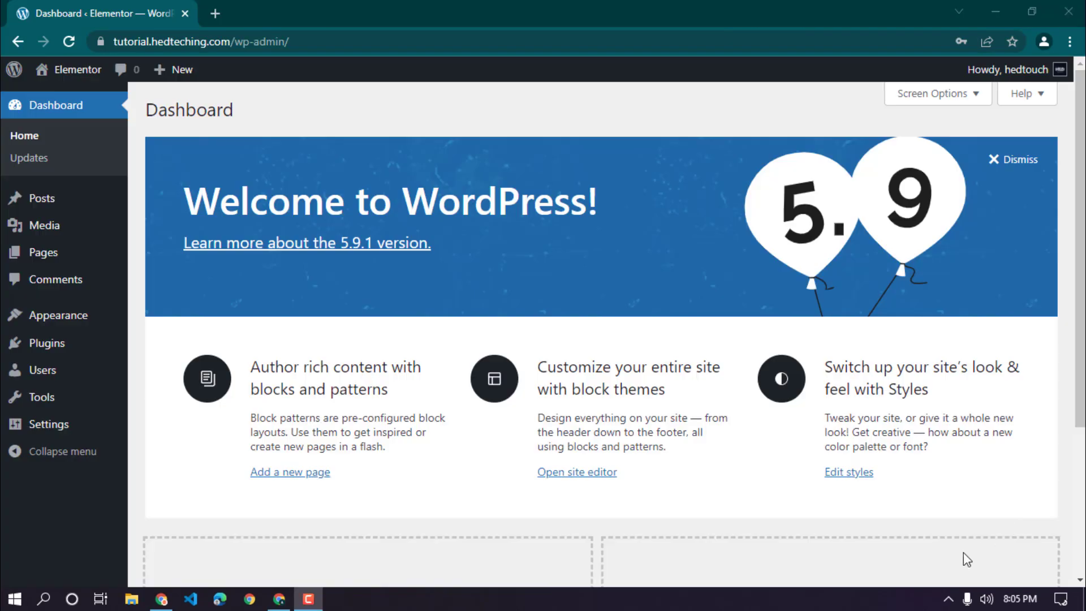
# Step: Open the WordPress page for adding new themes and make its theme search ready for entry
pyautogui.click(13, 317)
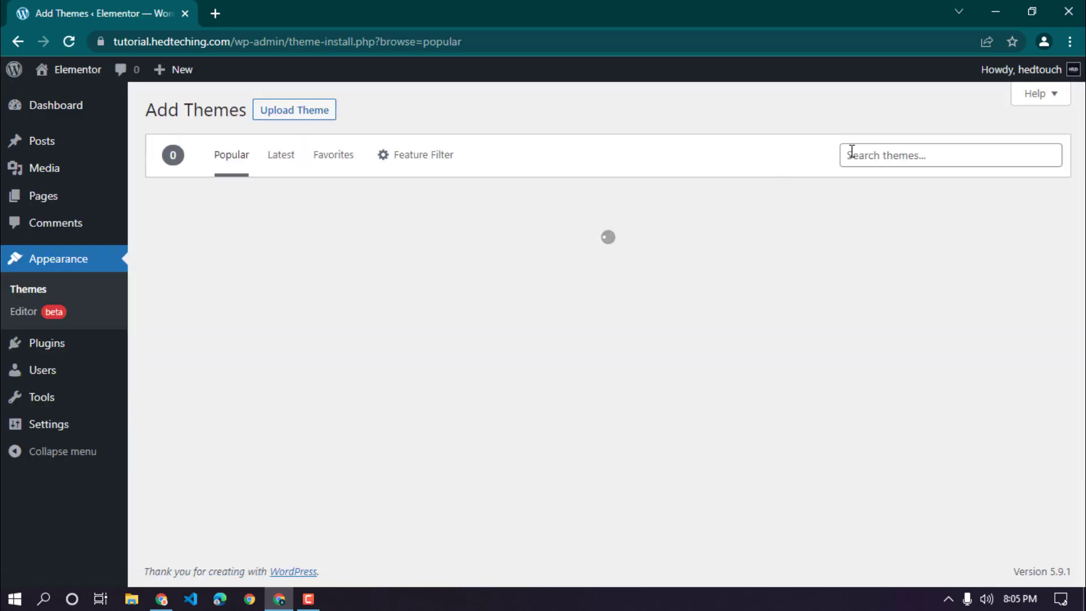
pyautogui.click(851, 151)
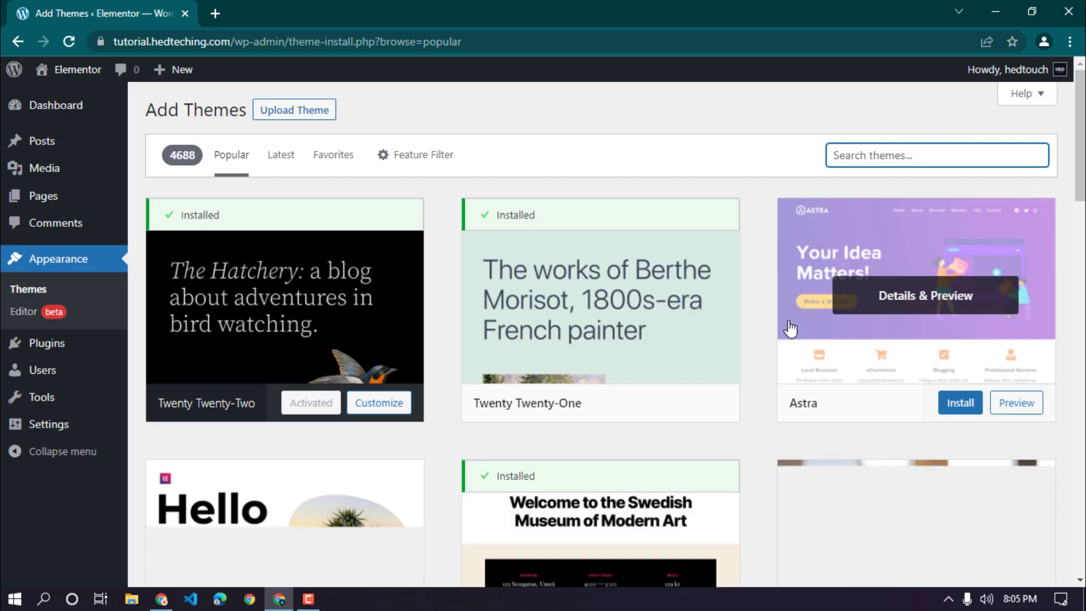
# Step: Examine the popular themes offered for installation, including Astra, Hello Elementor and Twenty Seventeen
pyautogui.moveTo(1085, 179); pyautogui.dragTo(1047, 339)
pyautogui.scroll(-3, 1044, 345)
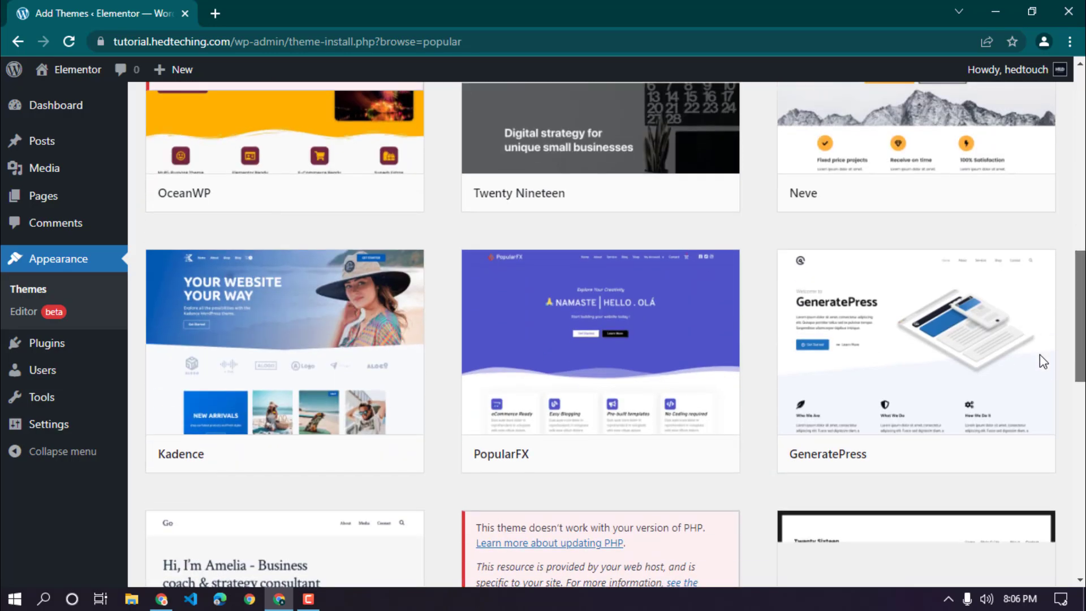
pyautogui.scroll(5, 1056, 272)
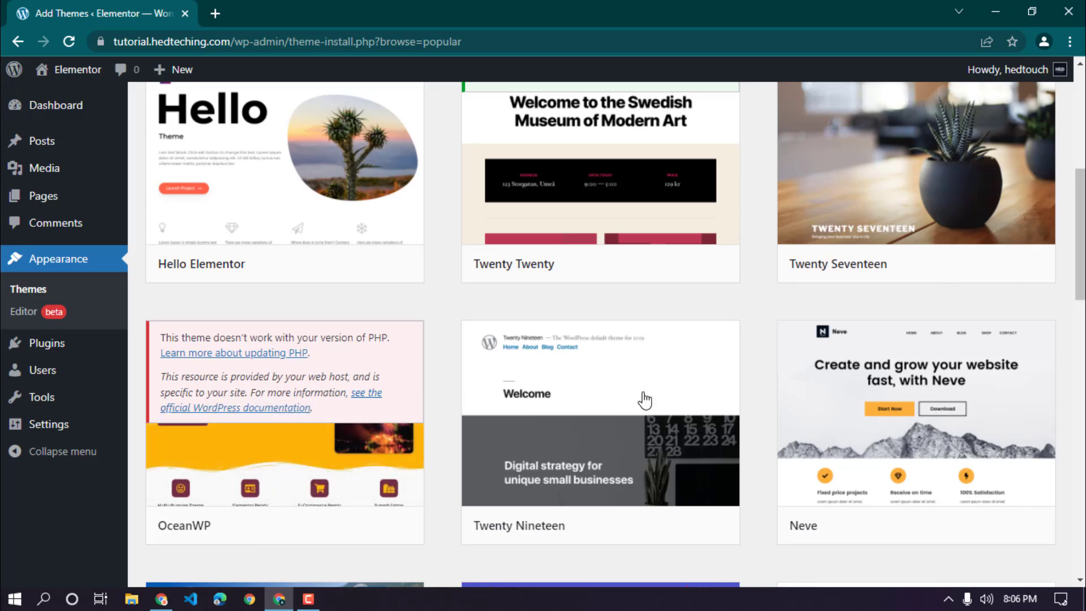
pyautogui.scroll(7, 1066, 183)
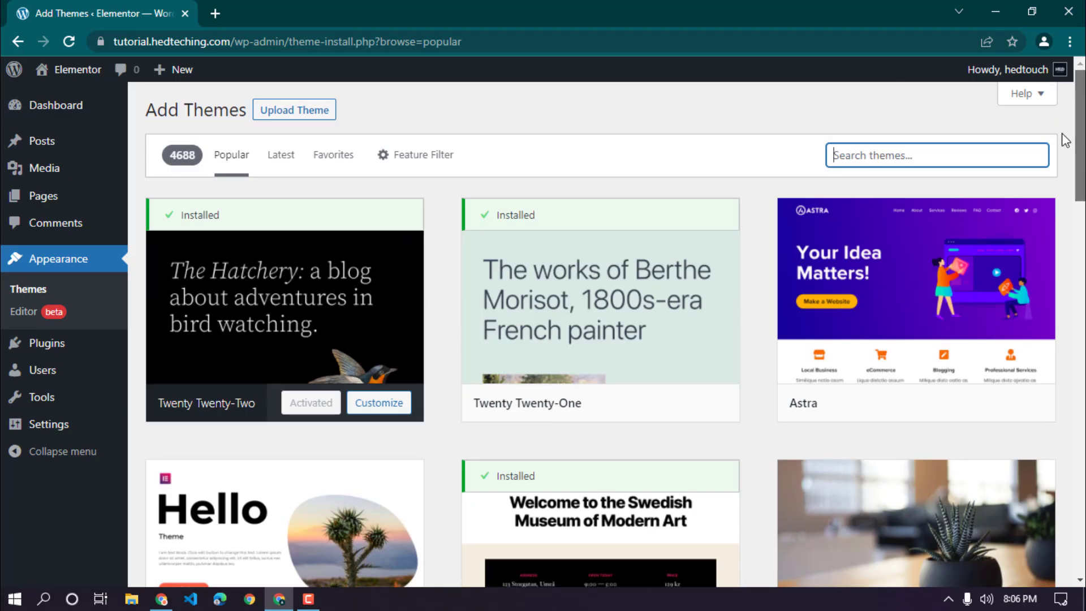
pyautogui.scroll(-1, 1066, 183)
pyautogui.scroll(-3, 1066, 183)
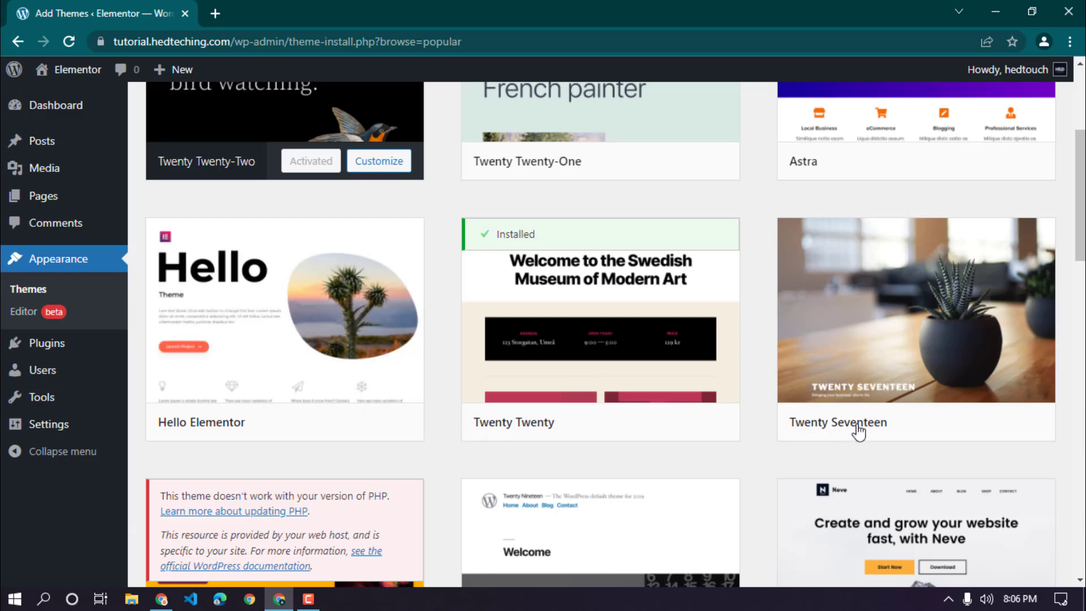
pyautogui.moveTo(837, 419)
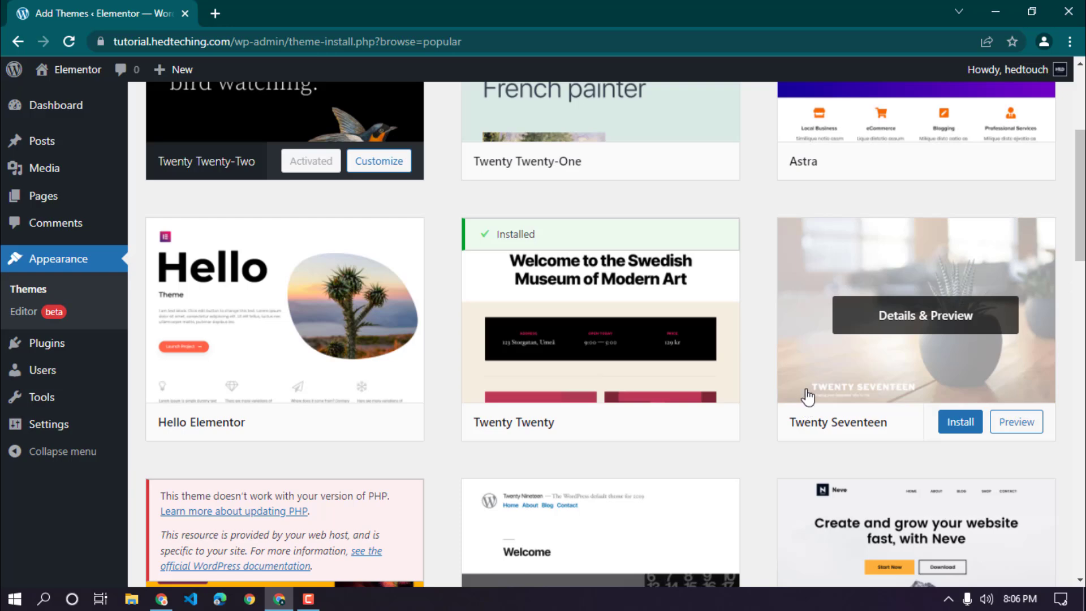
pyautogui.scroll(4, 1079, 206)
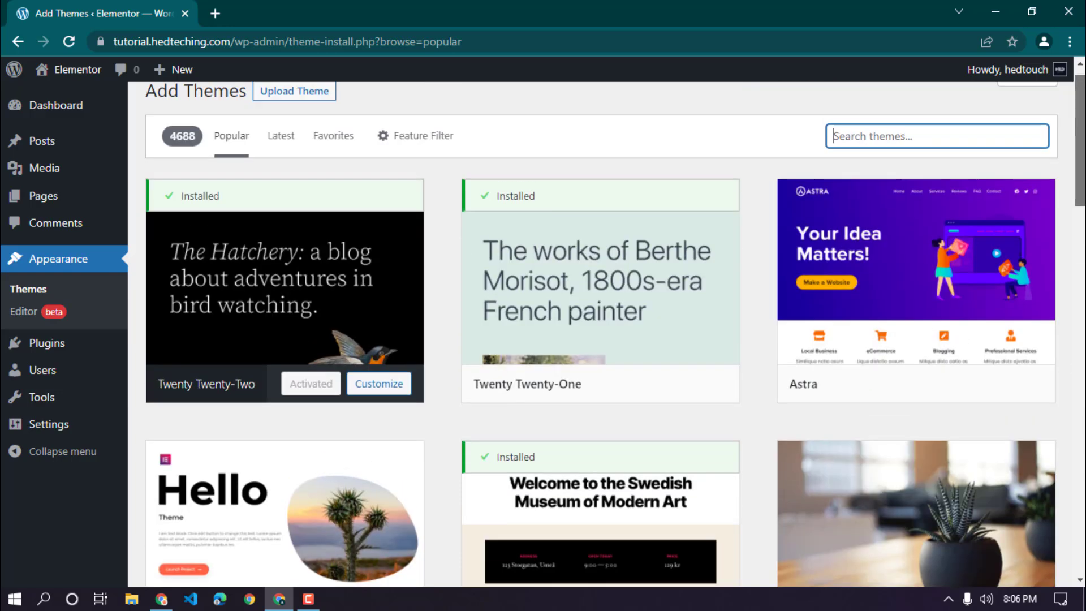
pyautogui.scroll(-7, 1069, 263)
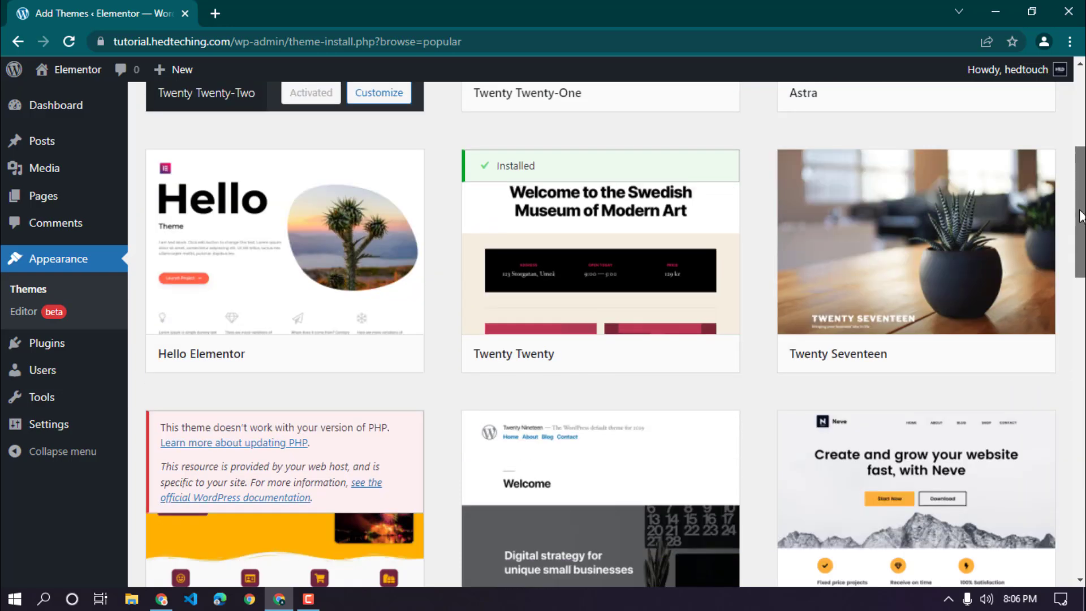
pyautogui.scroll(6, 1071, 263)
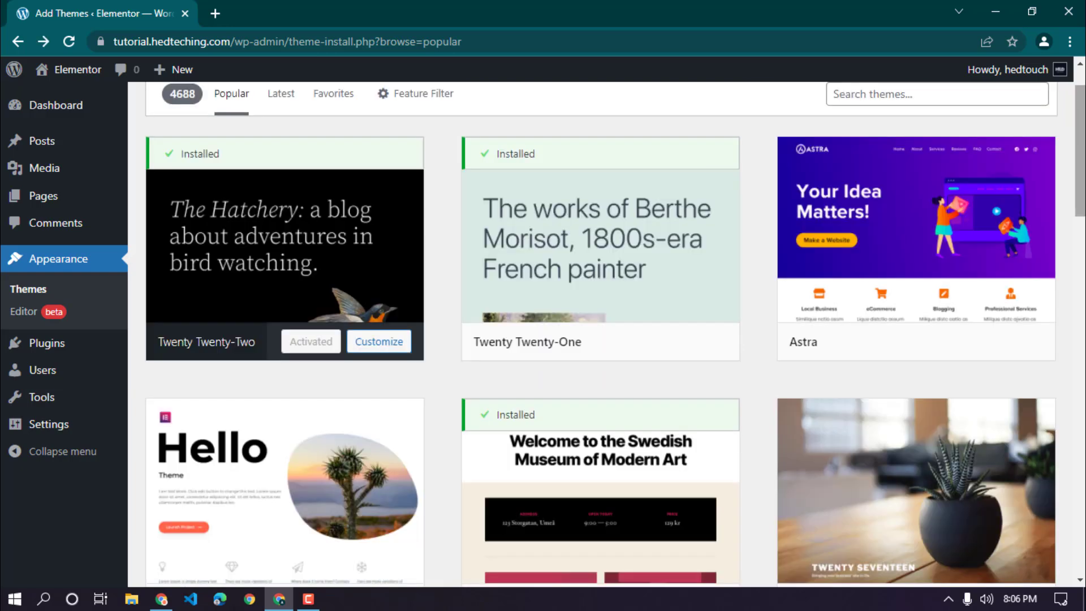
# Step: Install the Astra theme from the popular themes and activate it on the site
pyautogui.moveTo(373, 479)
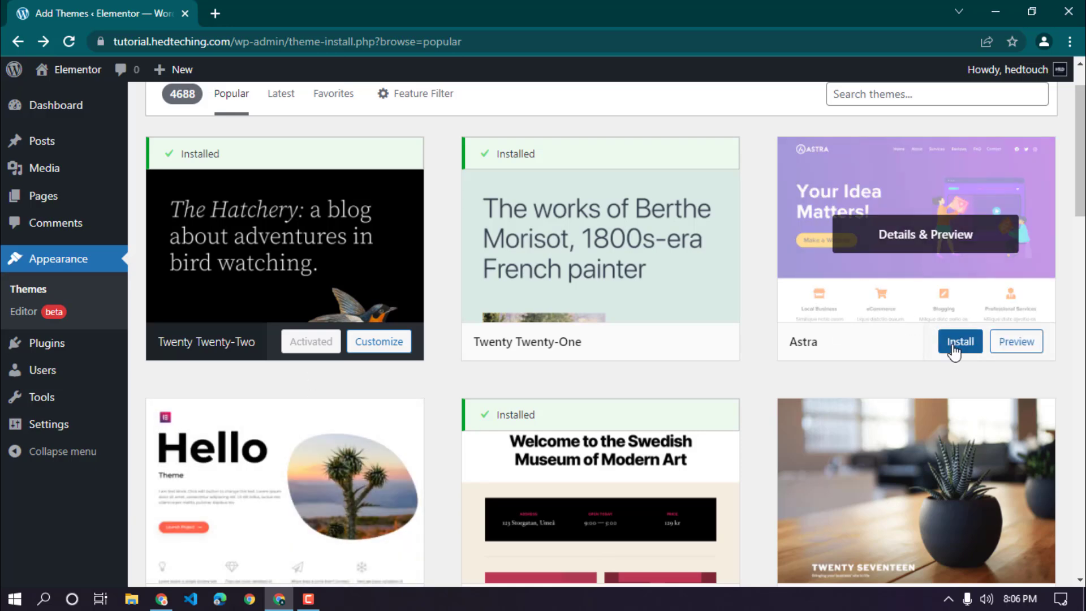
pyautogui.click(953, 346)
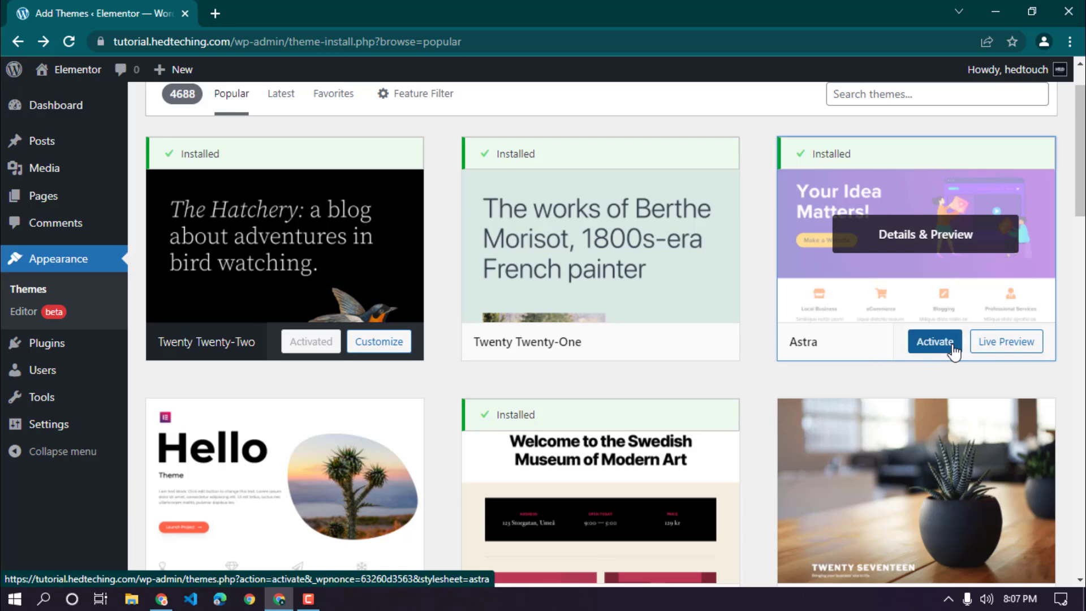
pyautogui.click(936, 343)
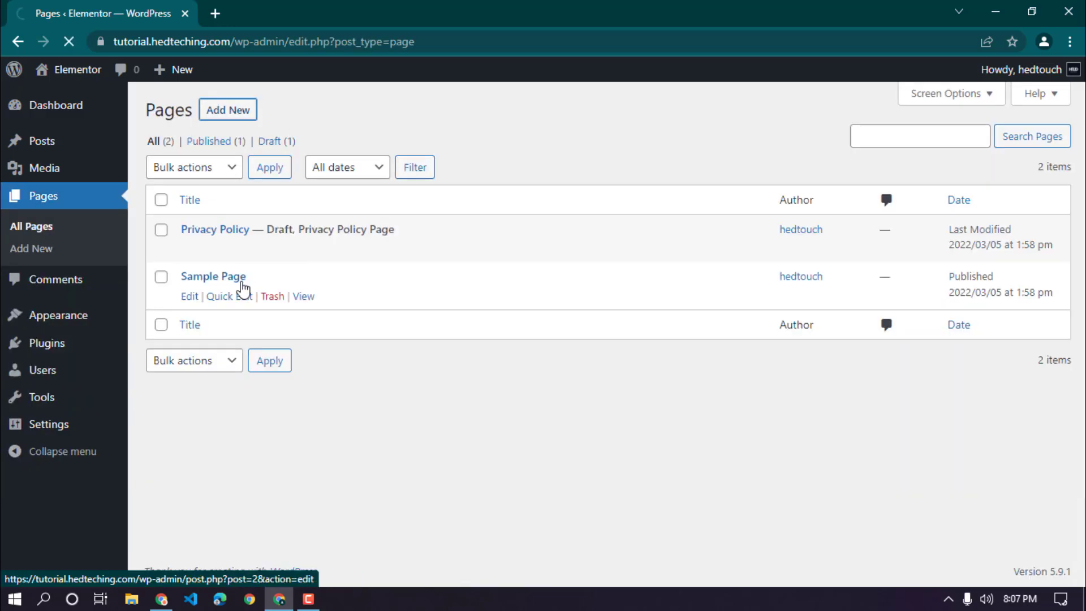
# Step: Add a new page from the Pages list and title it "Elementor Bangla Tutorial"
pyautogui.click(240, 113)
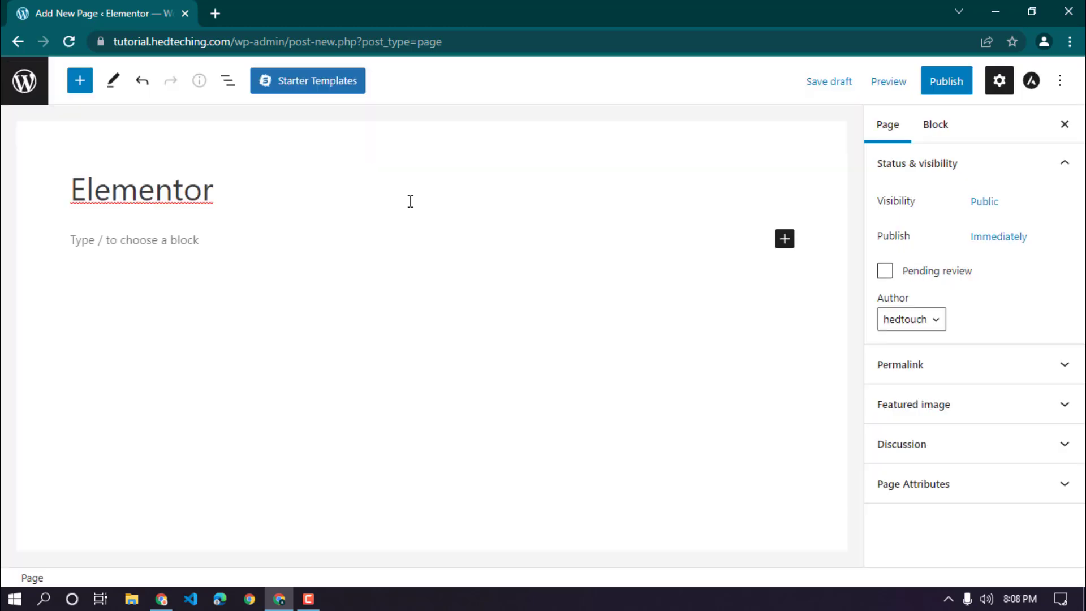
pyautogui.write('bangl')
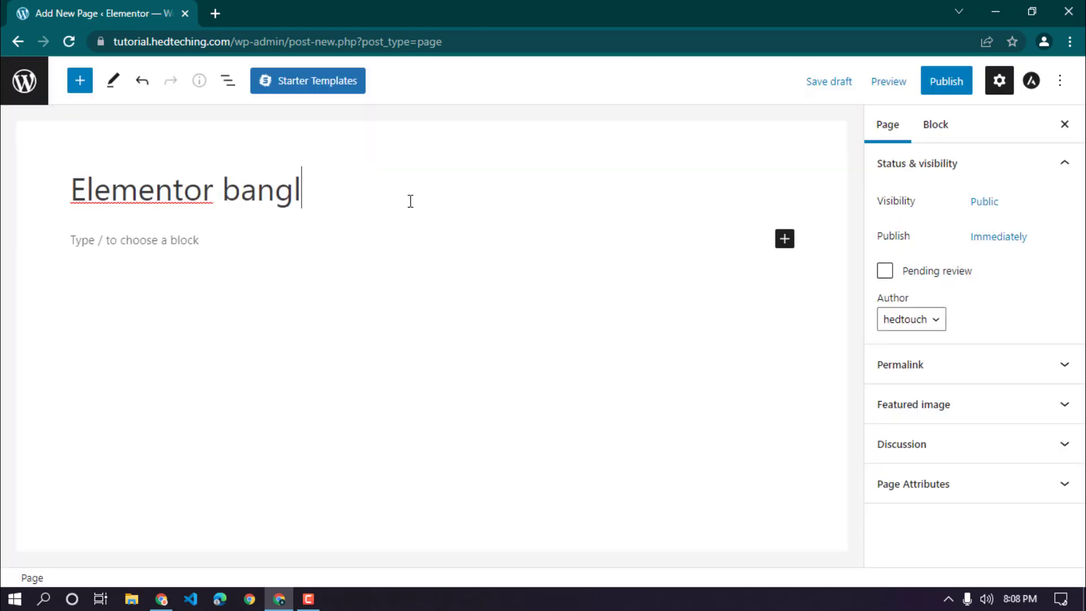
pyautogui.press('BackSpace')
pyautogui.press('BackSpace')
pyautogui.press('BackSpace')
pyautogui.press('BackSpace')
pyautogui.press('BackSpace')
pyautogui.write('BHa')
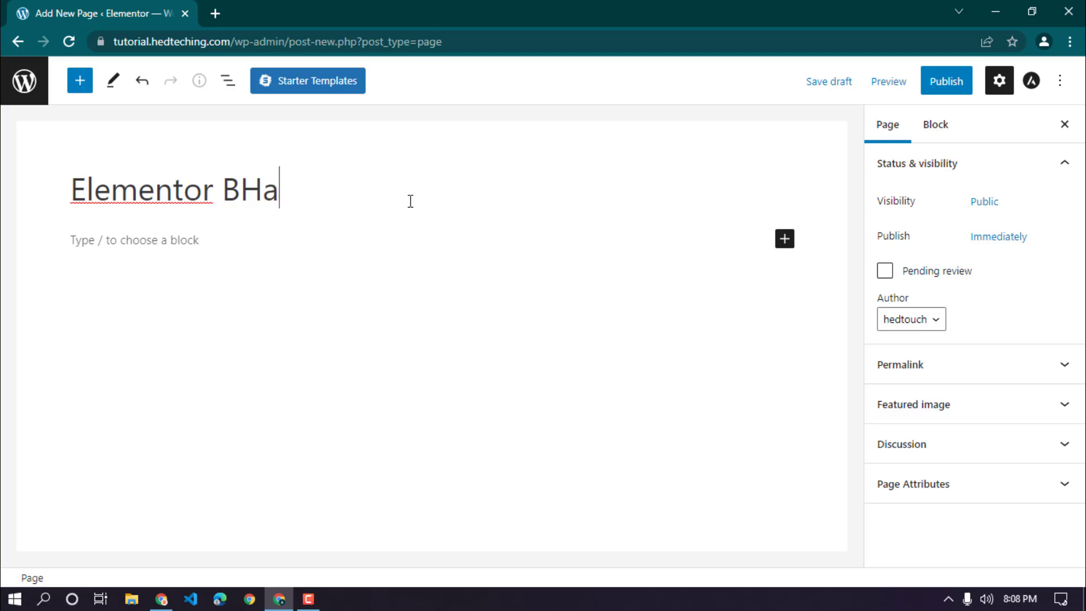
pyautogui.press('BackSpace')
pyautogui.press('BackSpace')
pyautogui.write('angla Tutorial')
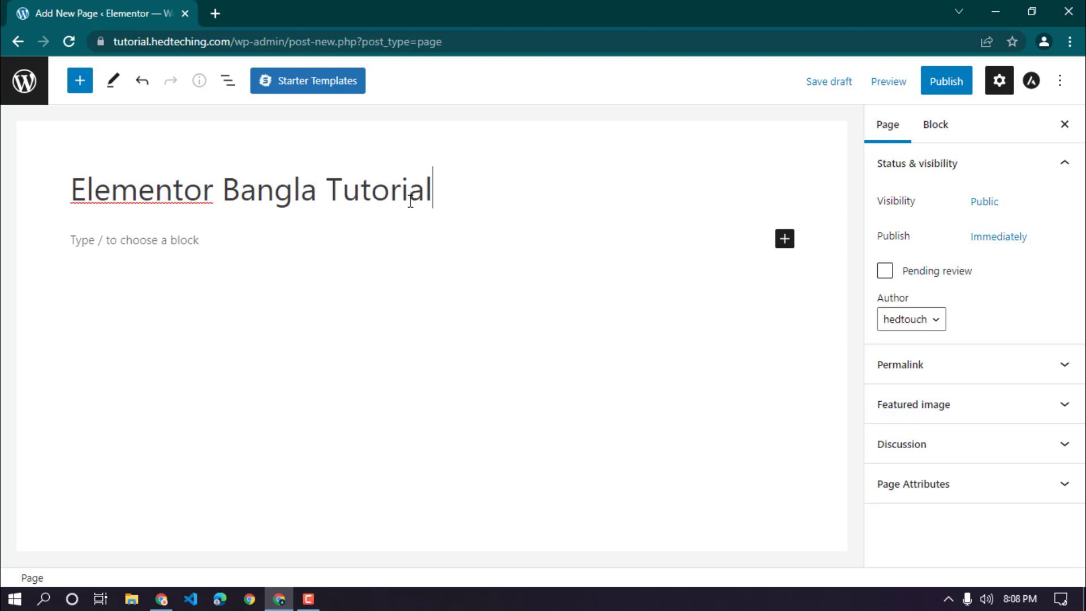
# Step: Publish the new page with public visibility and return to the list of all pages
pyautogui.click(961, 87)
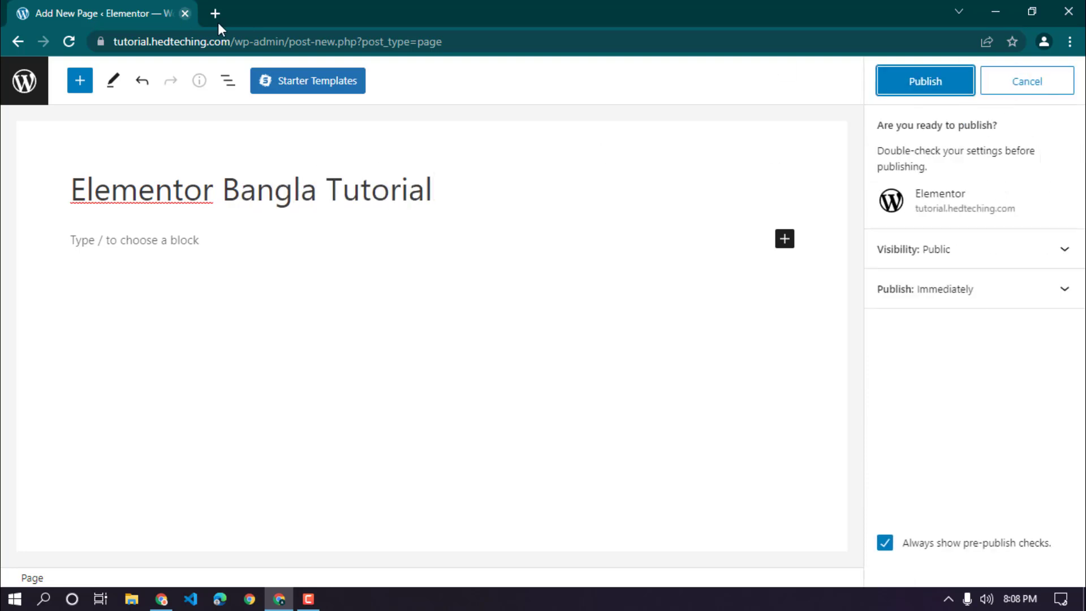
pyautogui.click(906, 85)
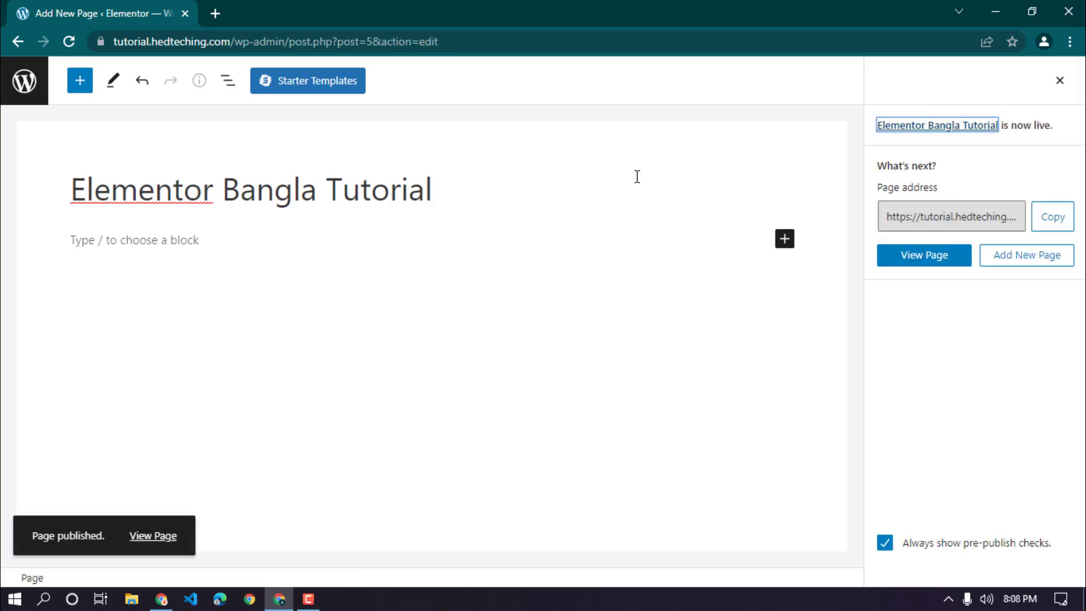
pyautogui.click(28, 66)
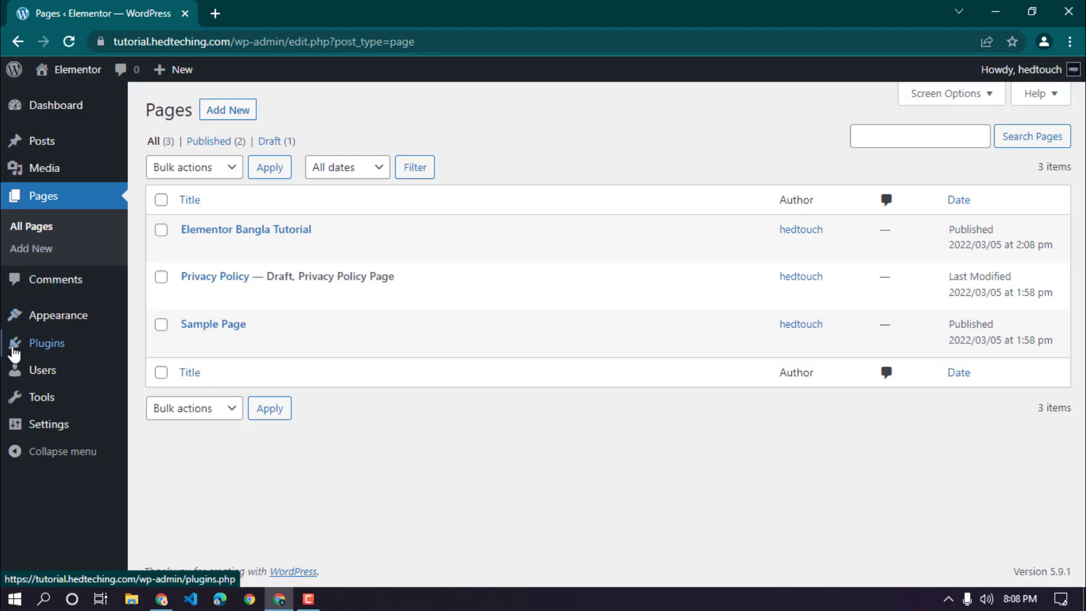
# Step: Search the plugin directory for "element", then install and activate the Elementor Website Builder plugin
pyautogui.moveTo(91, 346)
pyautogui.click(164, 369)
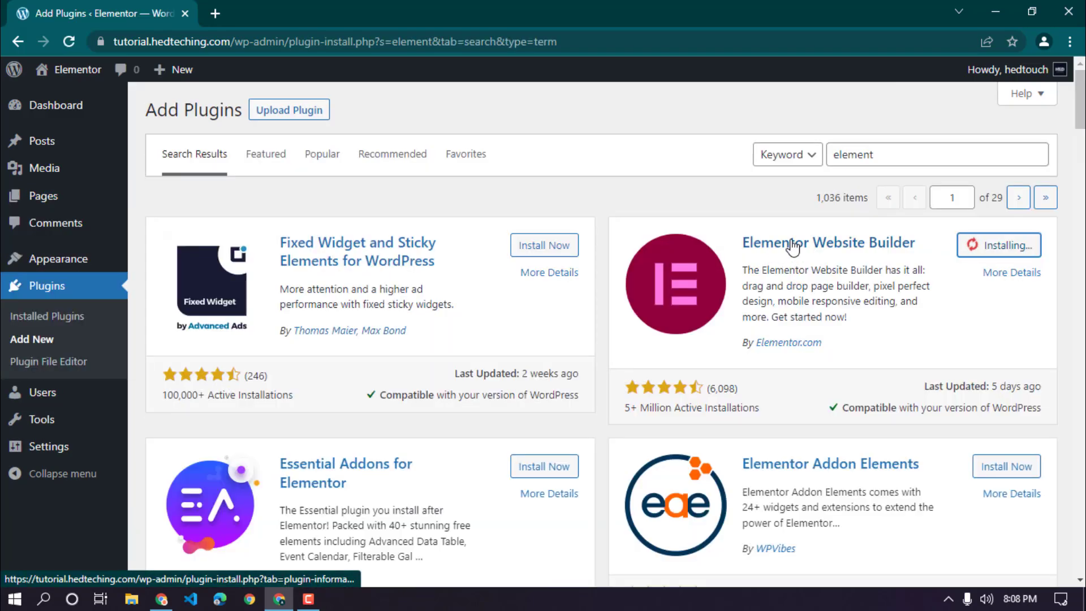
pyautogui.click(996, 249)
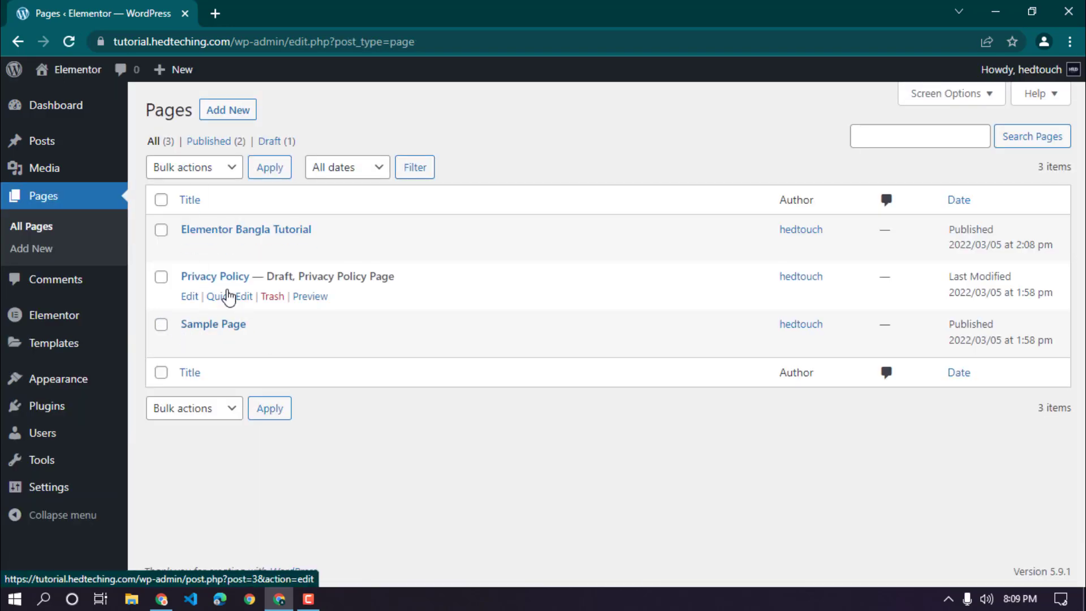
# Step: Open the "Elementor Bangla Tutorial" page for editing with Elementor
pyautogui.click(237, 233)
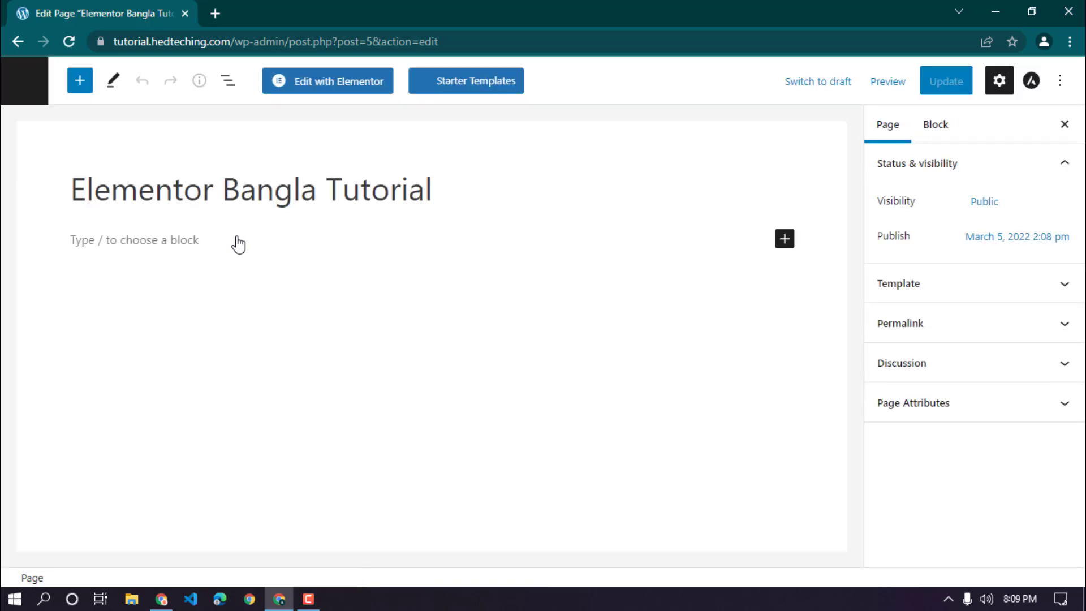
pyautogui.click(315, 82)
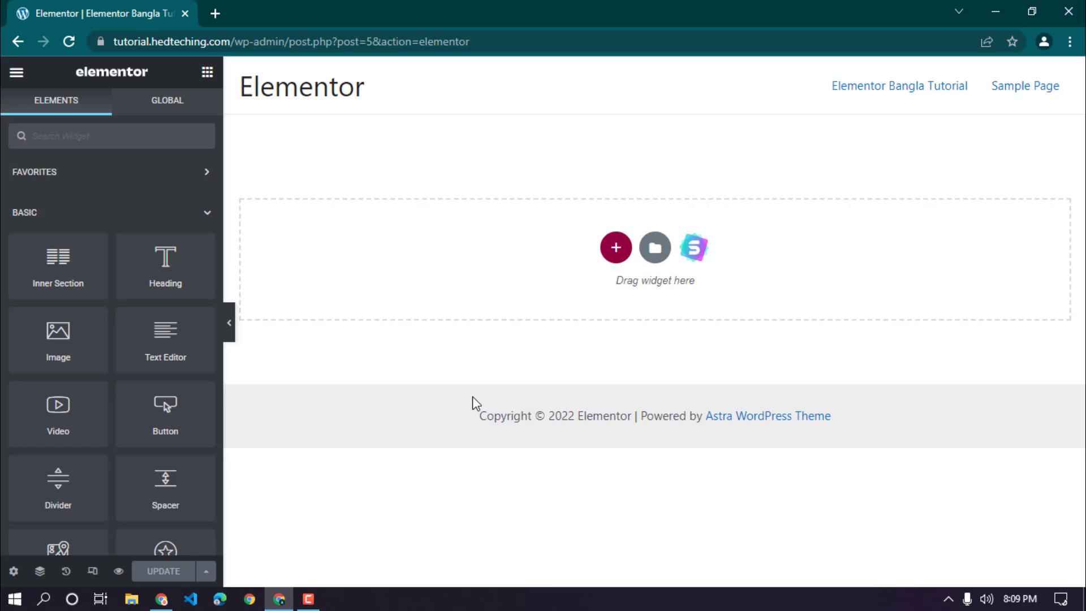
# Step: Examine the Favorites category, Elementor's settings menu and the Global widgets area
pyautogui.click(102, 184)
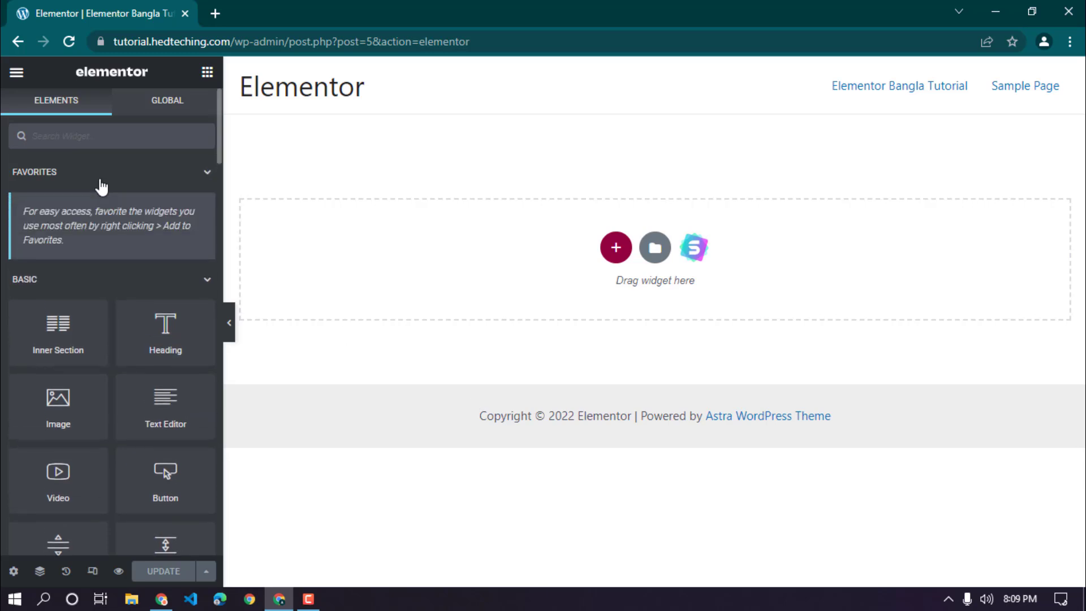
pyautogui.click(102, 185)
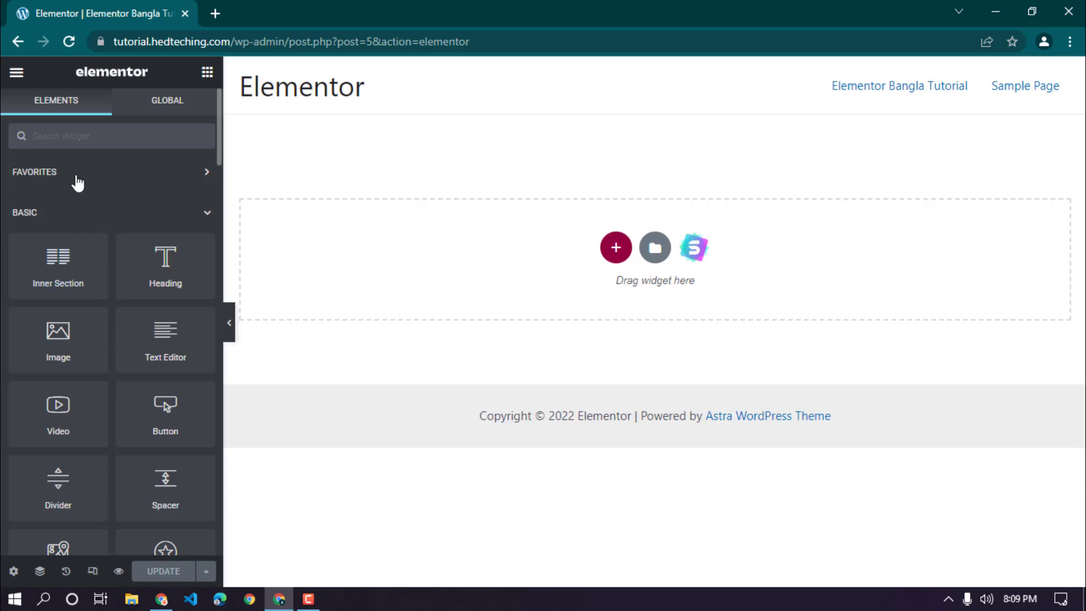
pyautogui.click(15, 74)
pyautogui.click(17, 72)
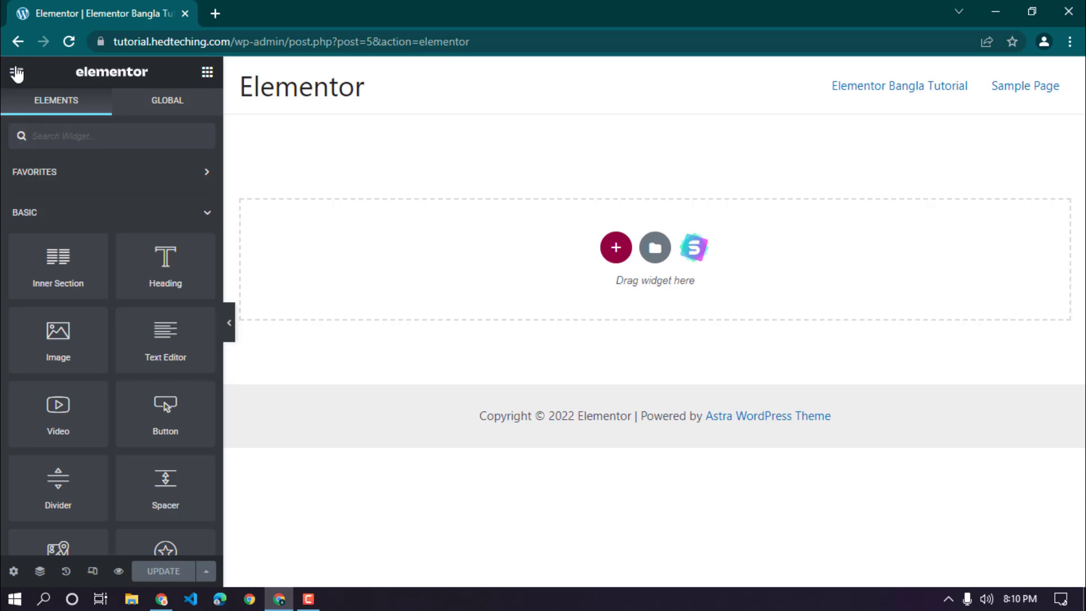
pyautogui.click(16, 74)
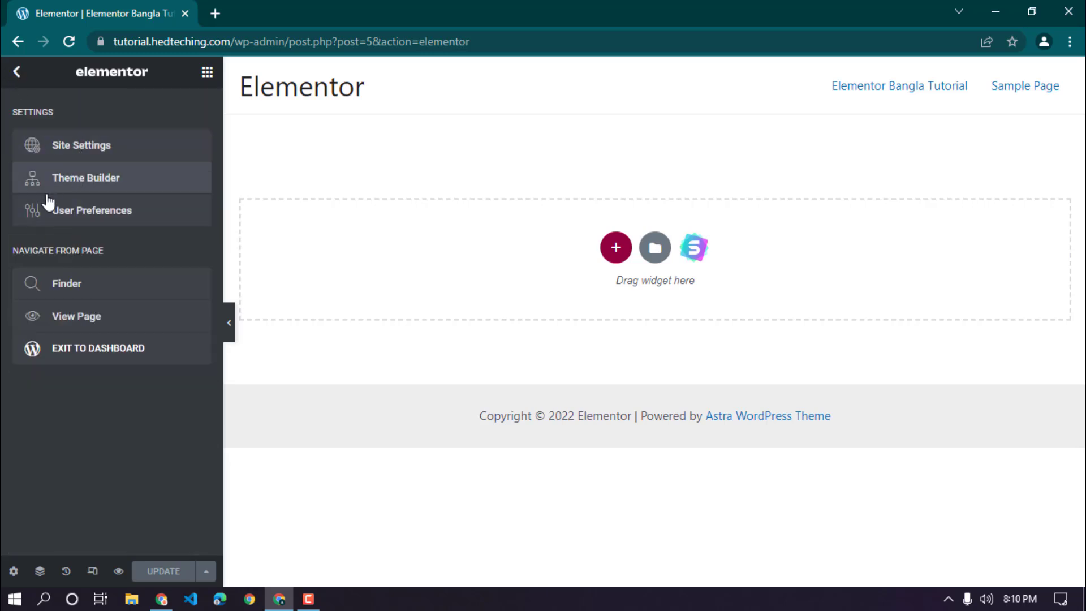
pyautogui.click(17, 71)
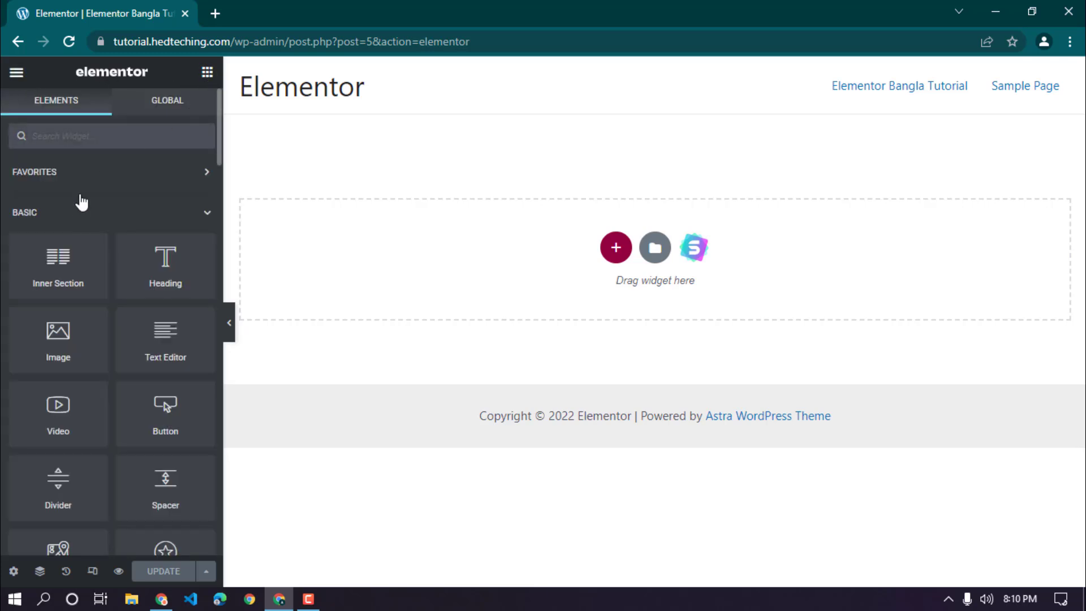
pyautogui.click(157, 109)
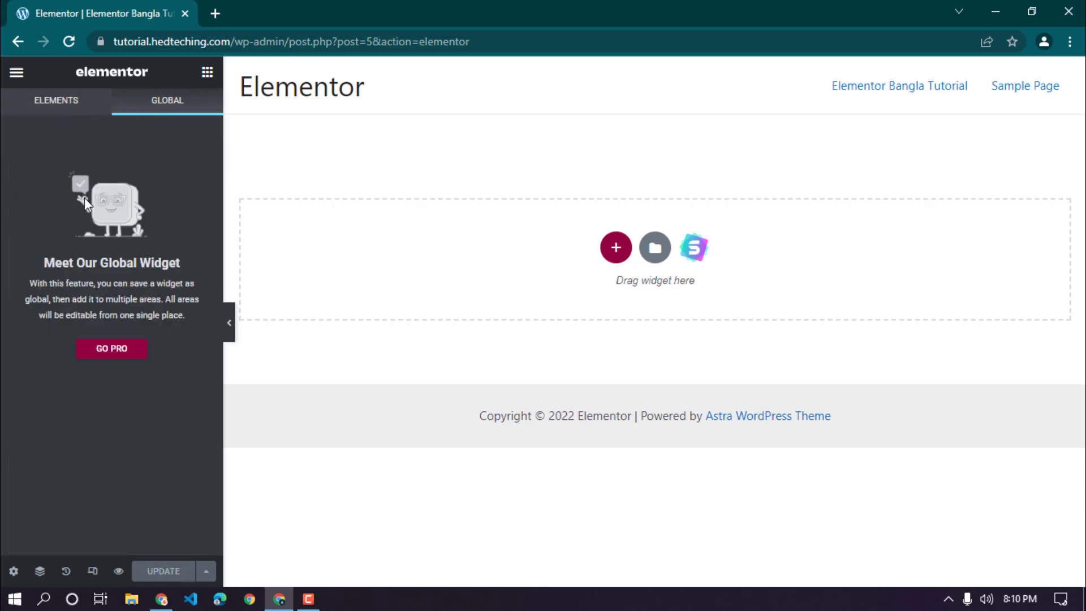
pyautogui.click(53, 111)
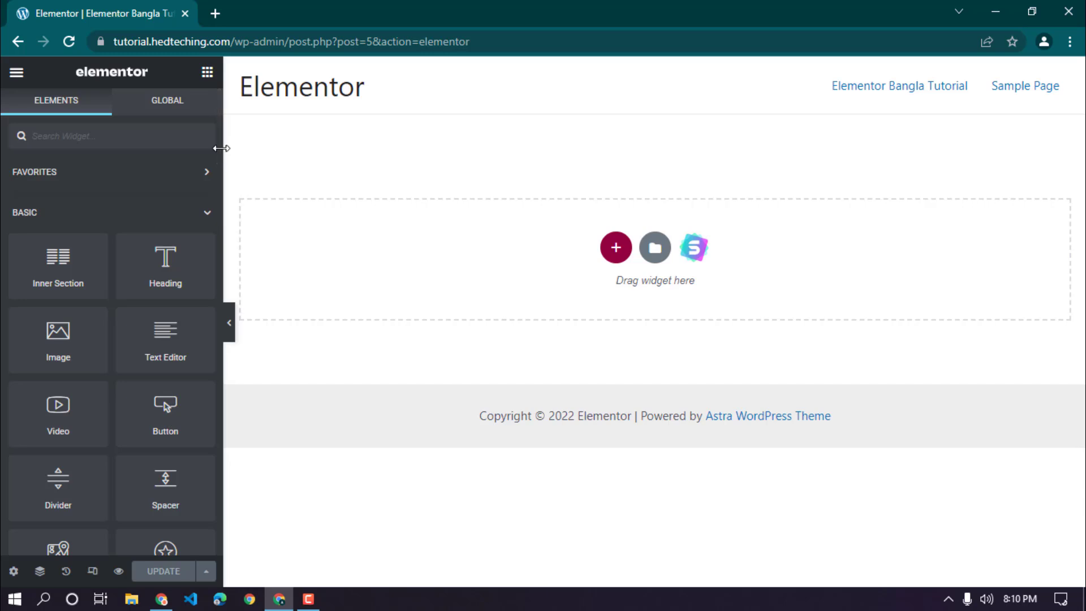
# Step: Look through the widget categories from Basic down to WordPress, collapsing the Site category, and return to the Basic widgets
pyautogui.scroll(-1, 221, 158)
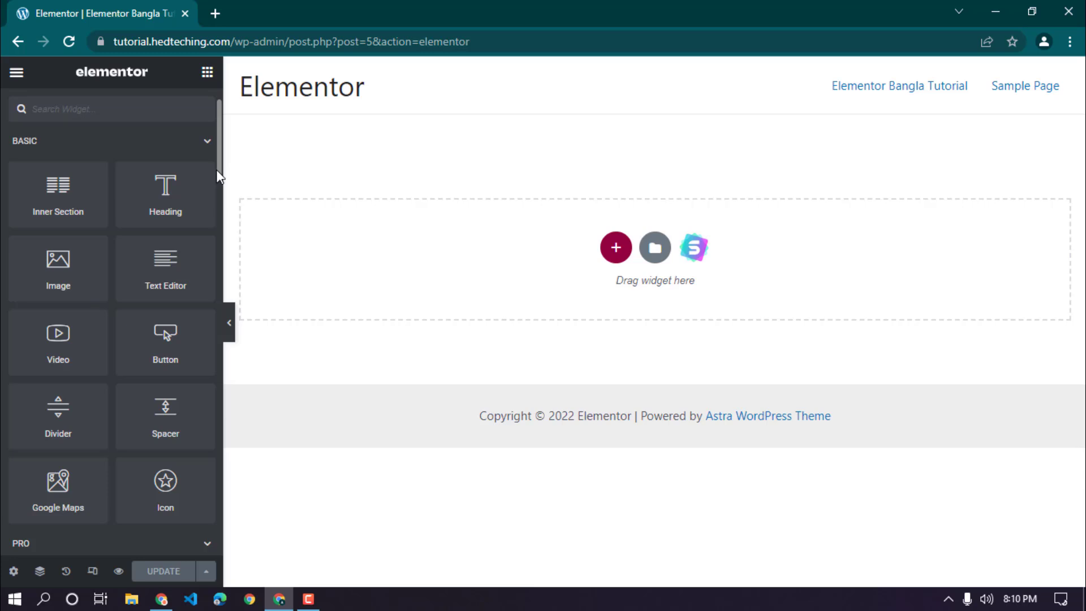
pyautogui.moveTo(217, 170)
pyautogui.mouseDown()
pyautogui.moveTo(215, 225)
pyautogui.moveTo(223, 163)
pyautogui.moveTo(224, 175)
pyautogui.mouseUp()
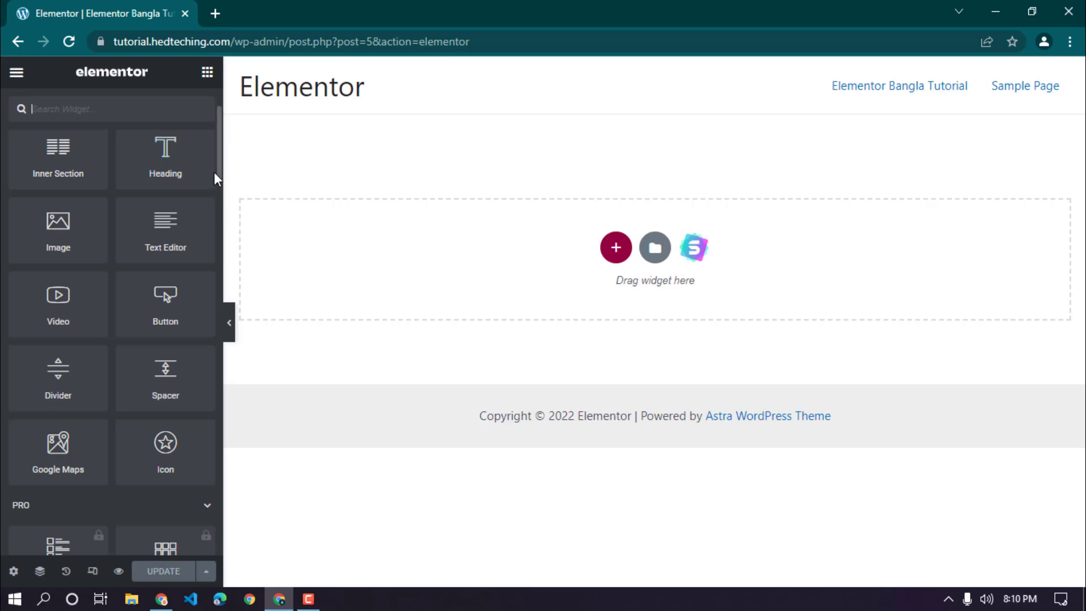
pyautogui.moveTo(218, 161); pyautogui.dragTo(210, 524)
pyautogui.click(110, 335)
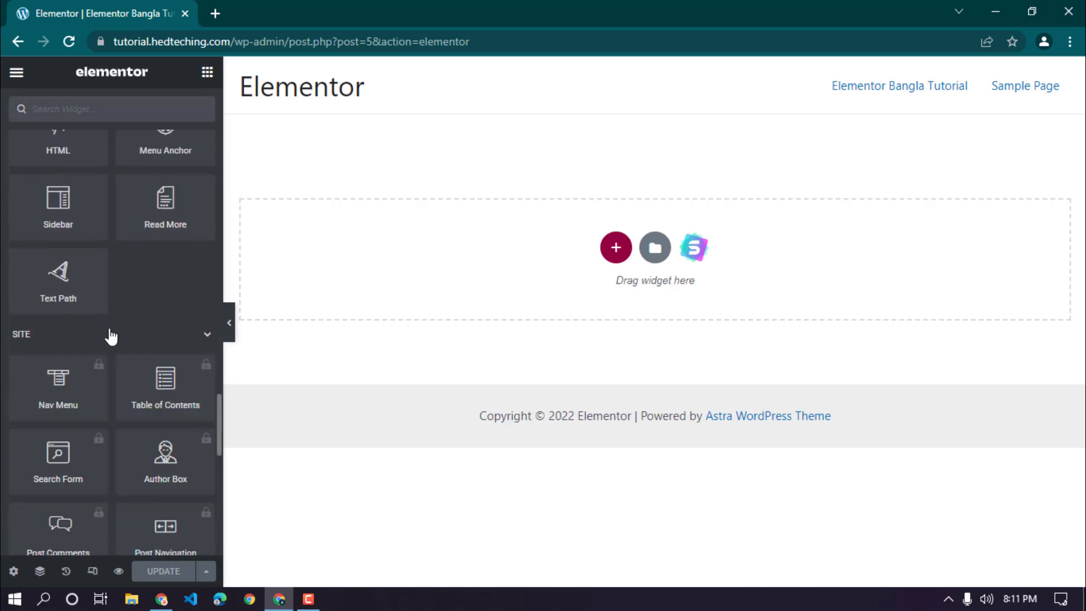
pyautogui.click(133, 339)
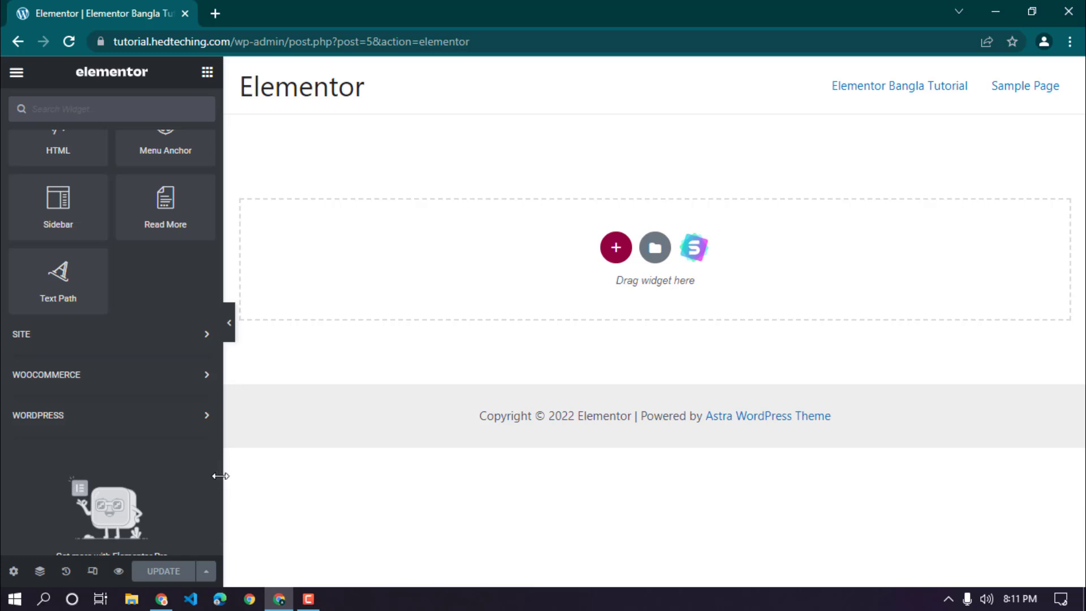
pyautogui.moveTo(219, 477); pyautogui.dragTo(218, 107)
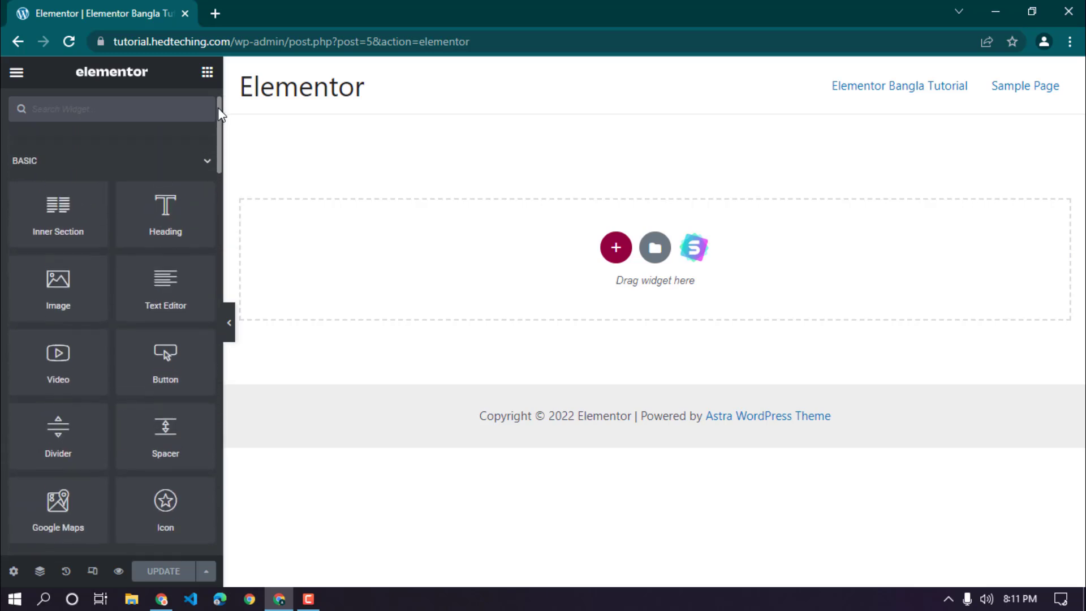
# Step: Add a section with two equal columns to the page and place a Heading widget in each column
pyautogui.click(616, 249)
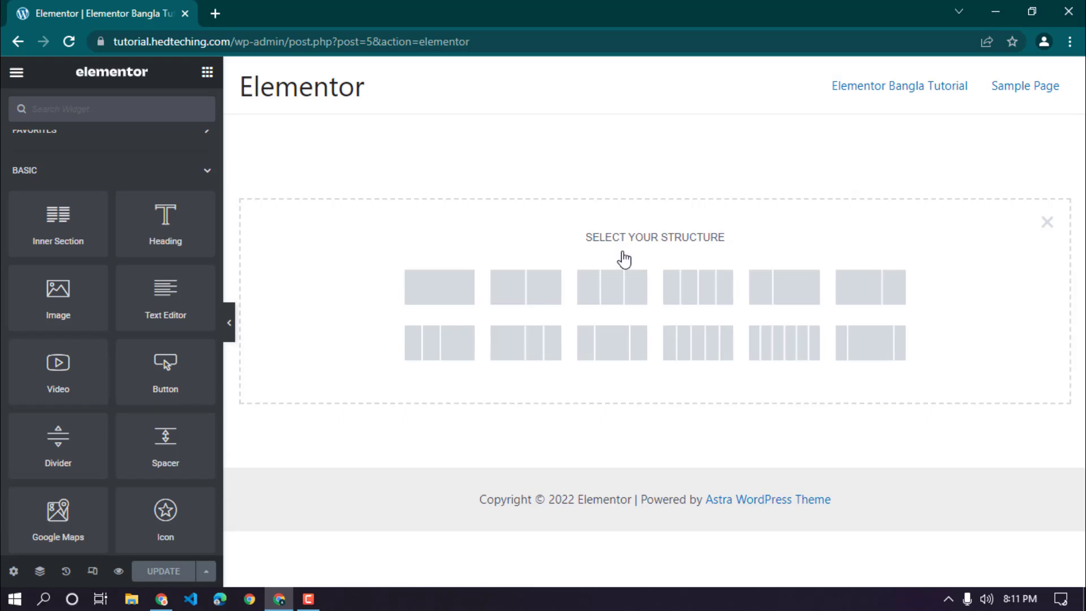
pyautogui.click(1046, 223)
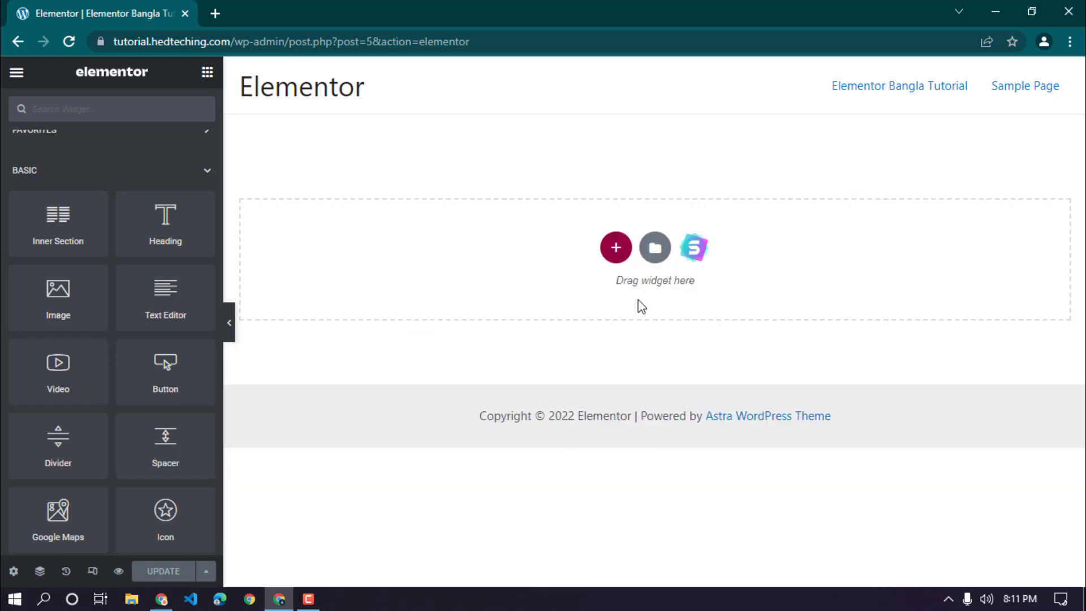
pyautogui.click(621, 252)
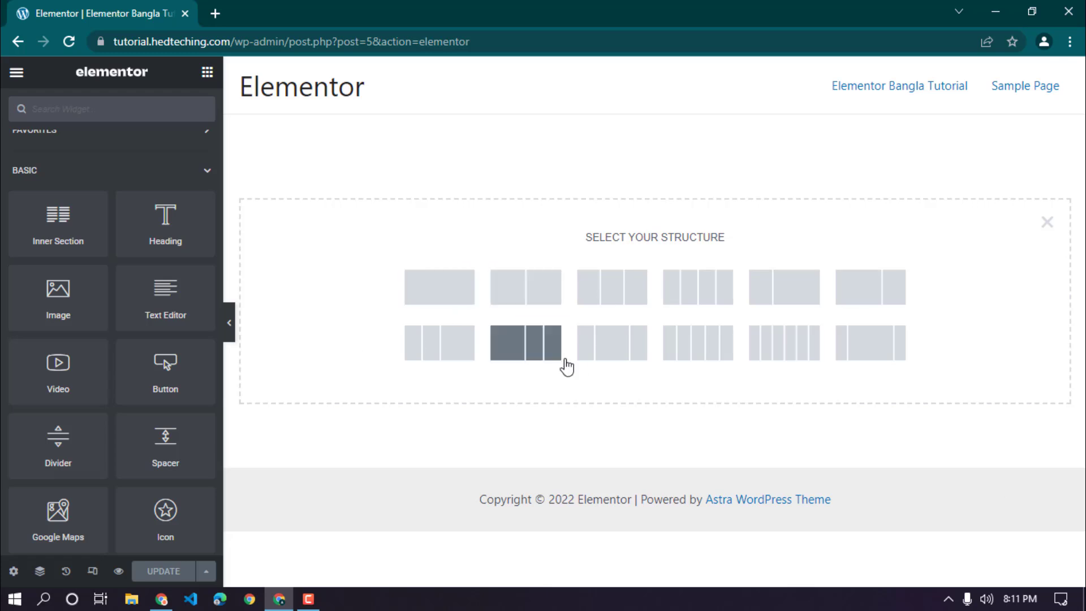
pyautogui.click(540, 308)
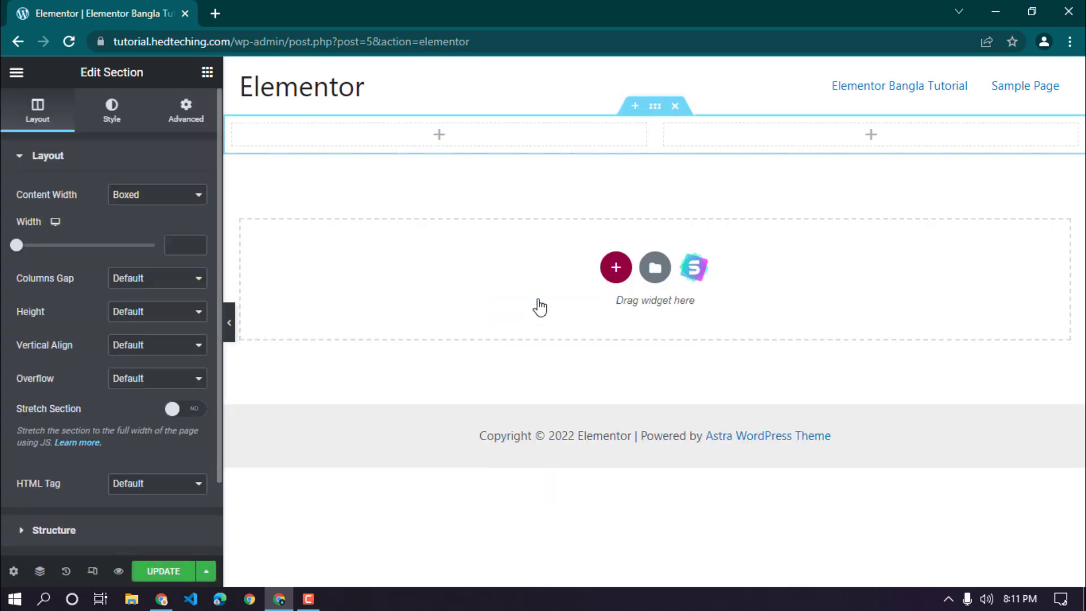
pyautogui.click(207, 72)
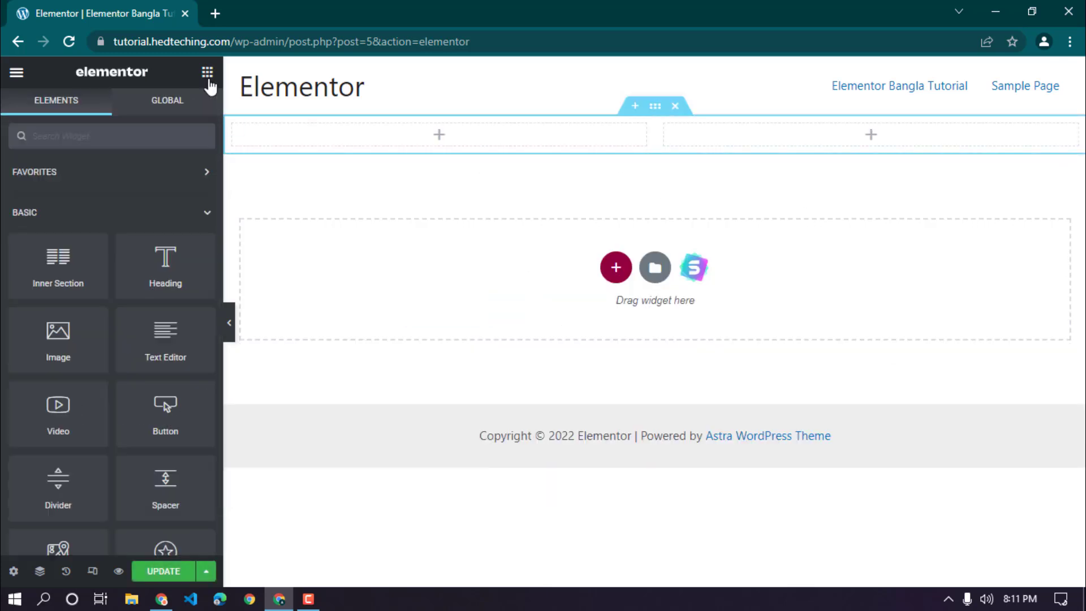
pyautogui.moveTo(118, 263); pyautogui.dragTo(425, 131)
pyautogui.click(207, 72)
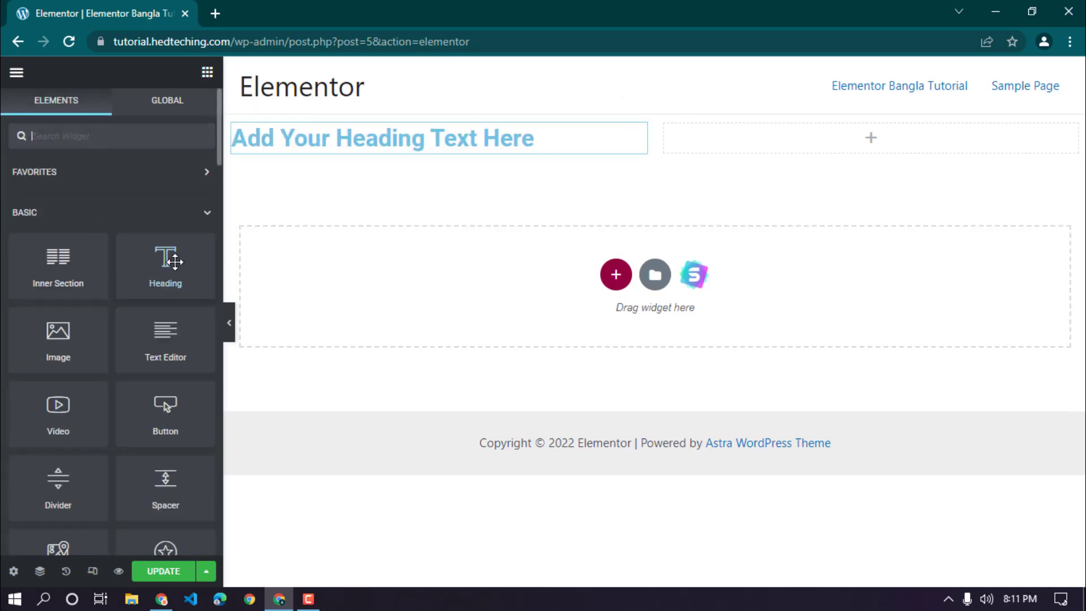
pyautogui.moveTo(162, 262); pyautogui.dragTo(675, 166)
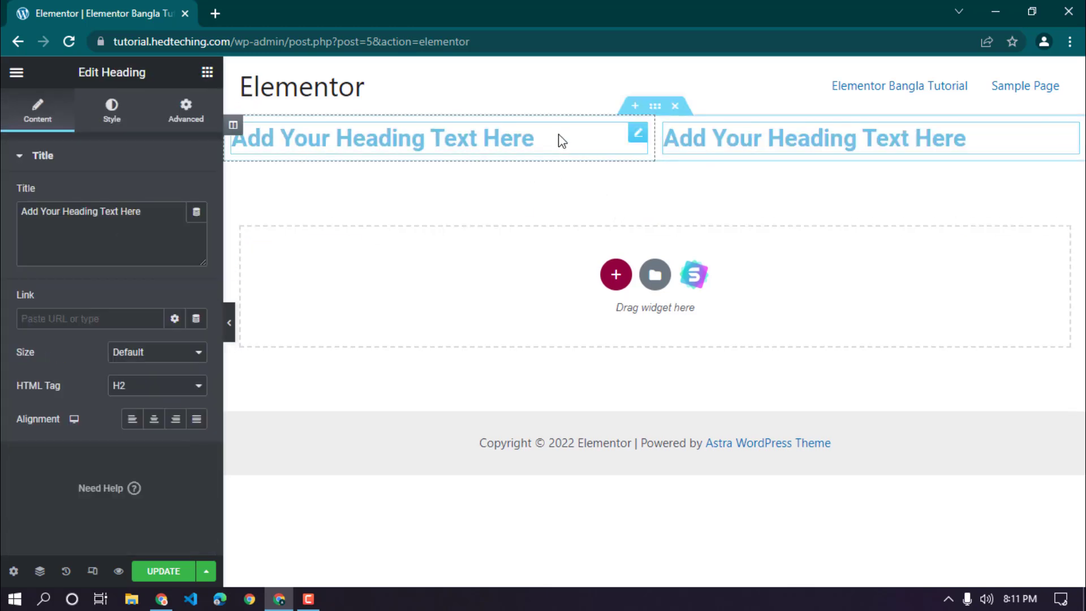
# Step: Add a single-column section below the two headings and place a Heading widget in it
pyautogui.click(616, 275)
pyautogui.click(451, 311)
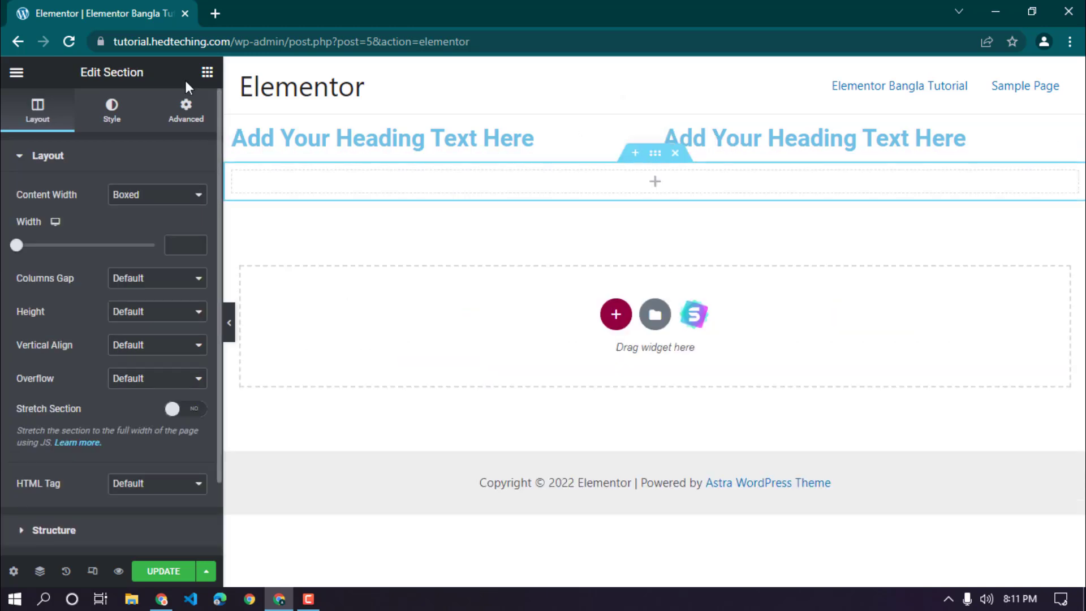
pyautogui.click(207, 72)
pyautogui.moveTo(166, 262); pyautogui.dragTo(464, 181)
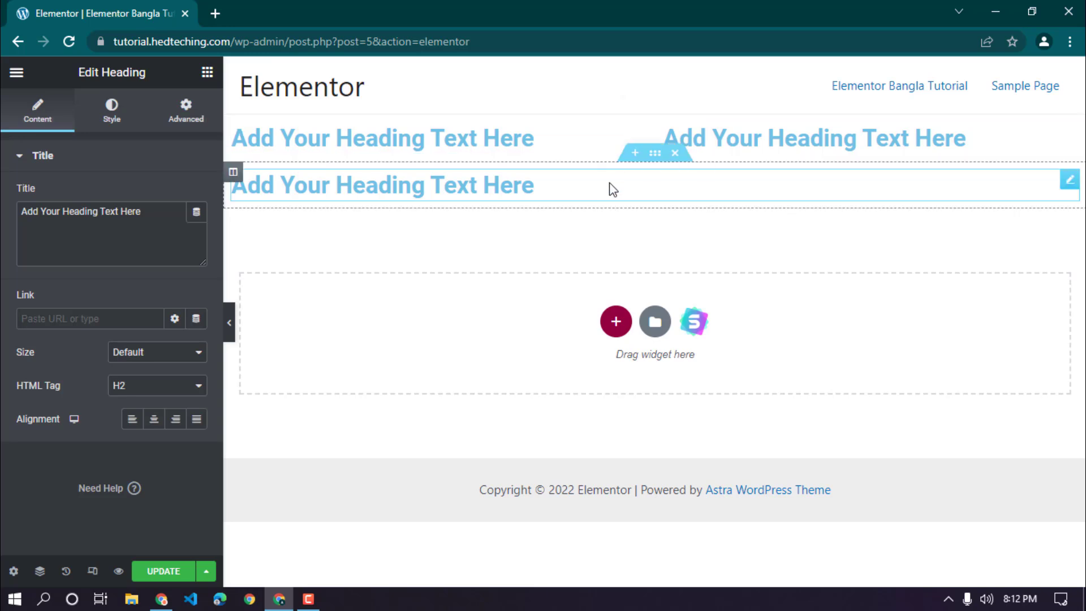
# Step: Add a six-column section with an Image widget in its first column, and preview the page without the editing panel
pyautogui.click(616, 321)
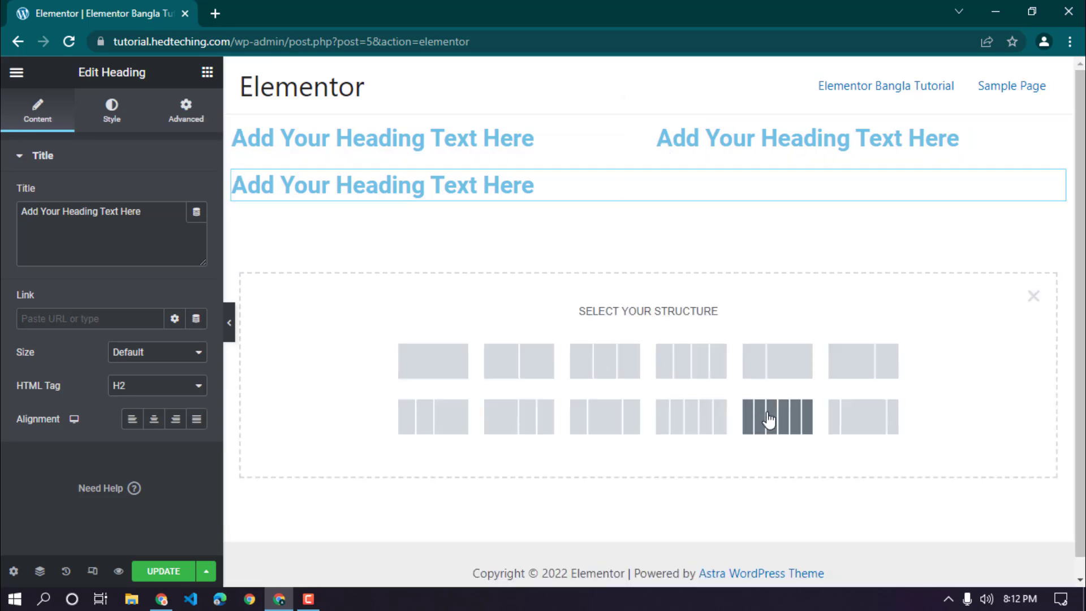
pyautogui.click(768, 419)
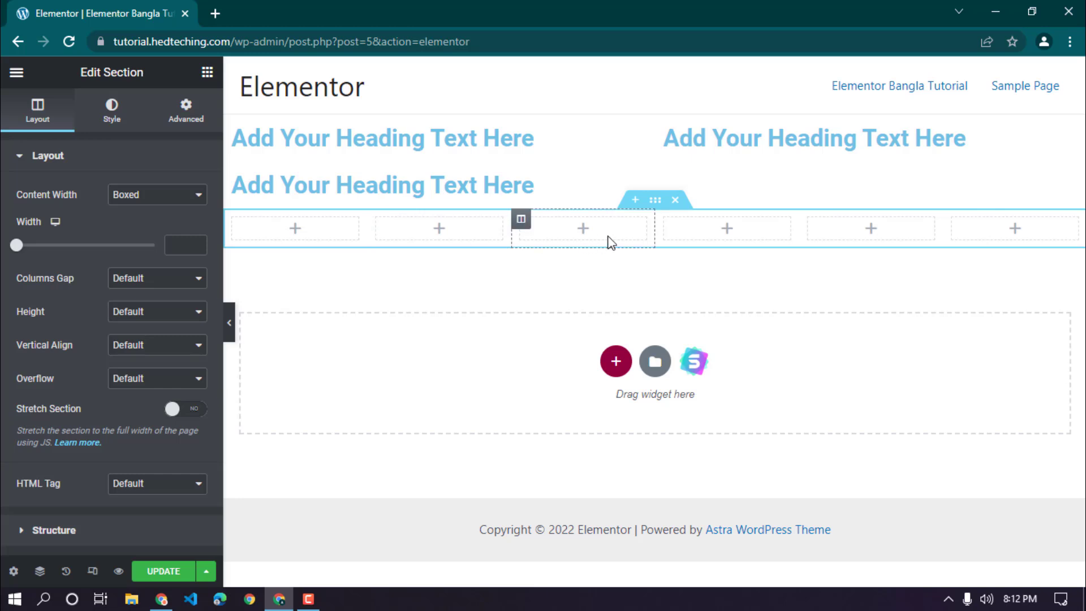
pyautogui.click(207, 71)
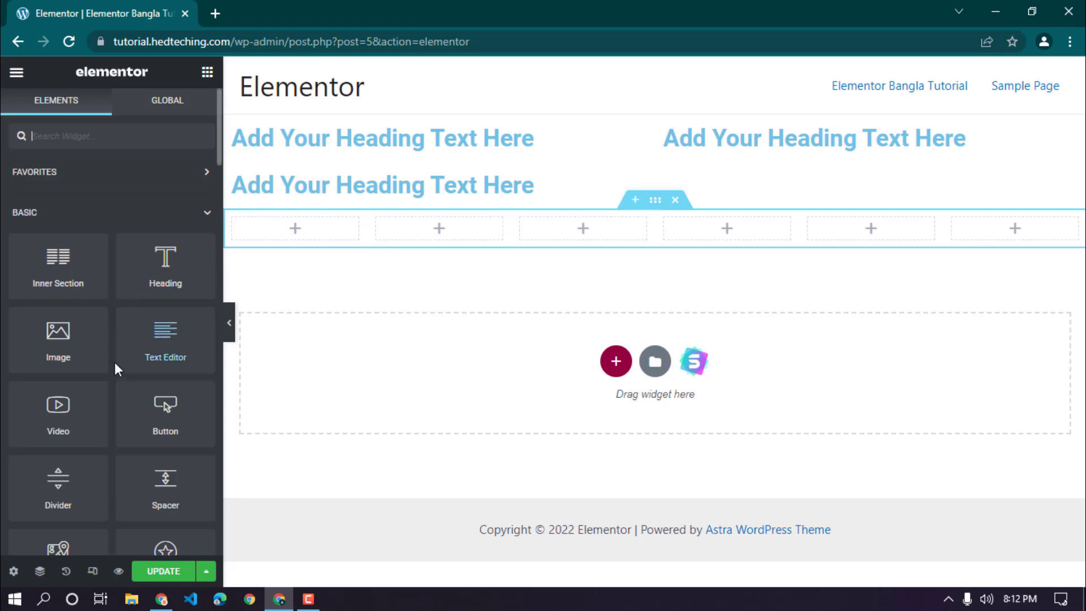
pyautogui.moveTo(64, 355); pyautogui.dragTo(318, 244)
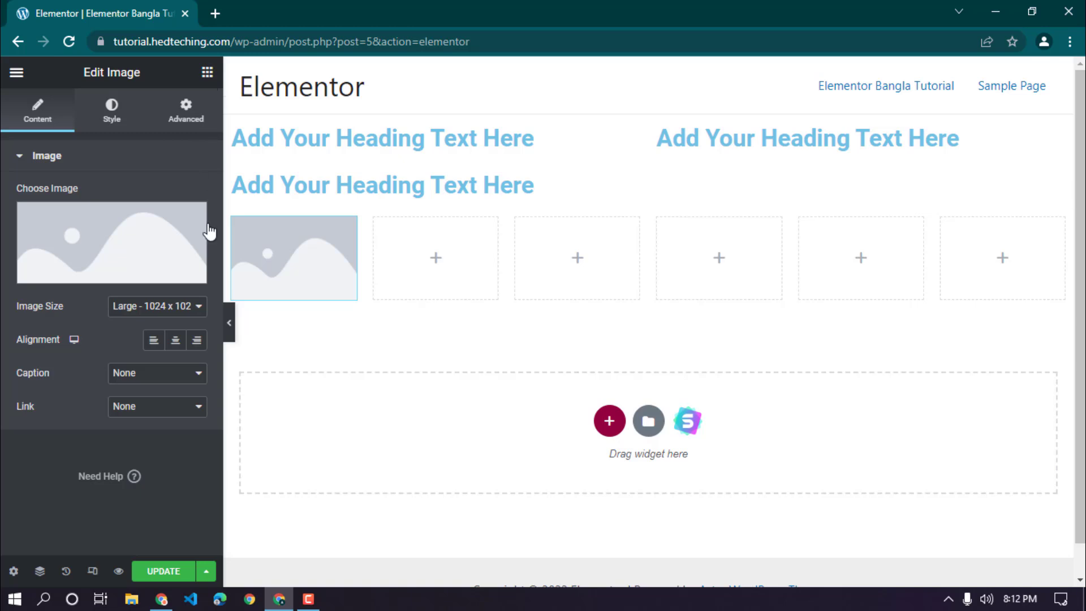
pyautogui.click(232, 316)
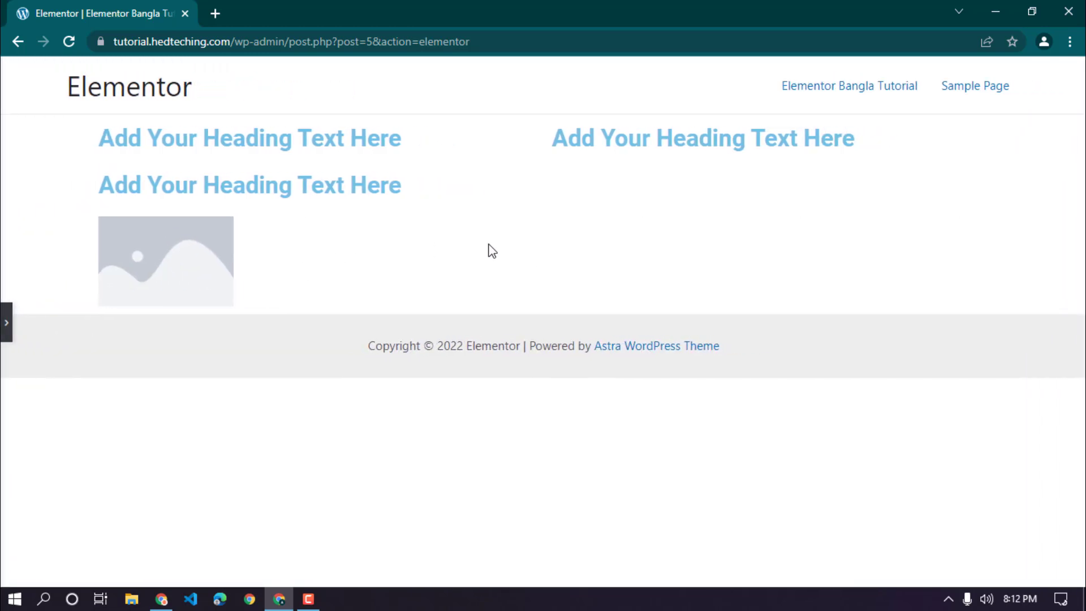
pyautogui.click(5, 323)
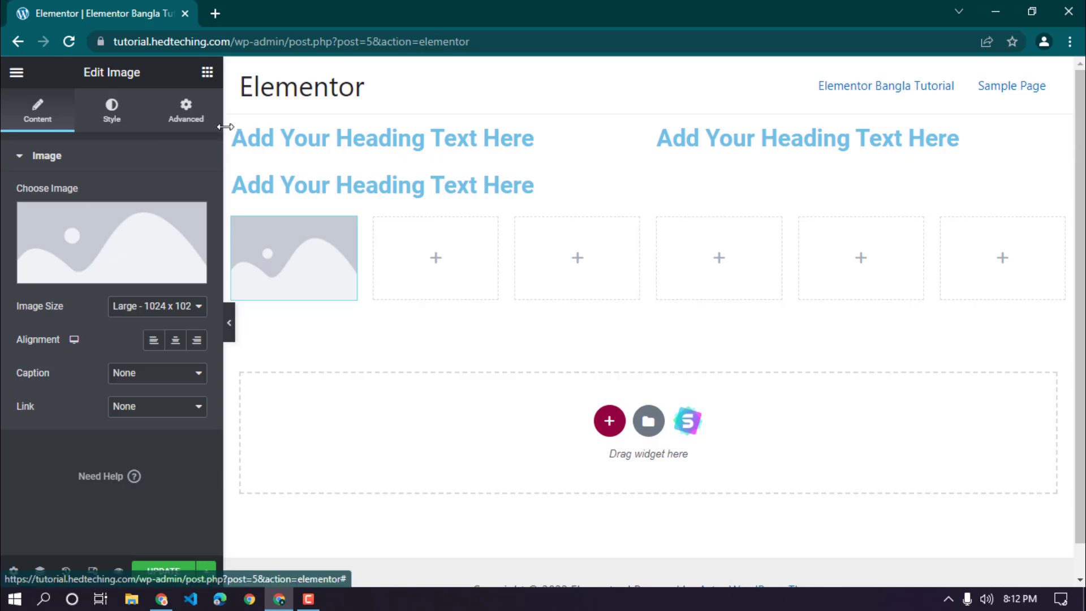
# Step: Duplicate heading columns in the page's first section four times to make six, and return to the widget list
pyautogui.rightClick(241, 133)
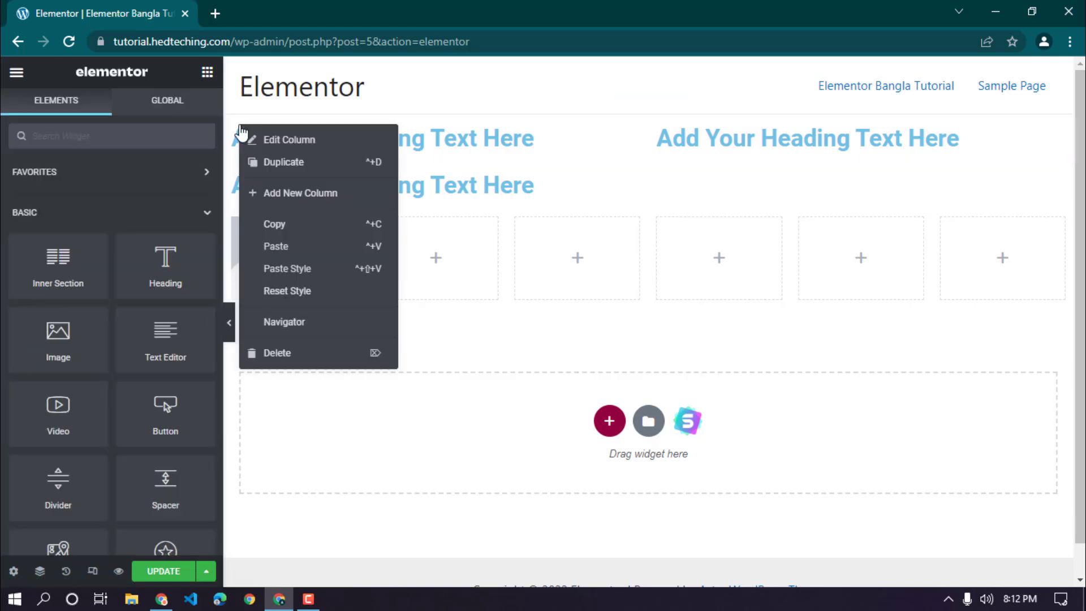
pyautogui.click(266, 162)
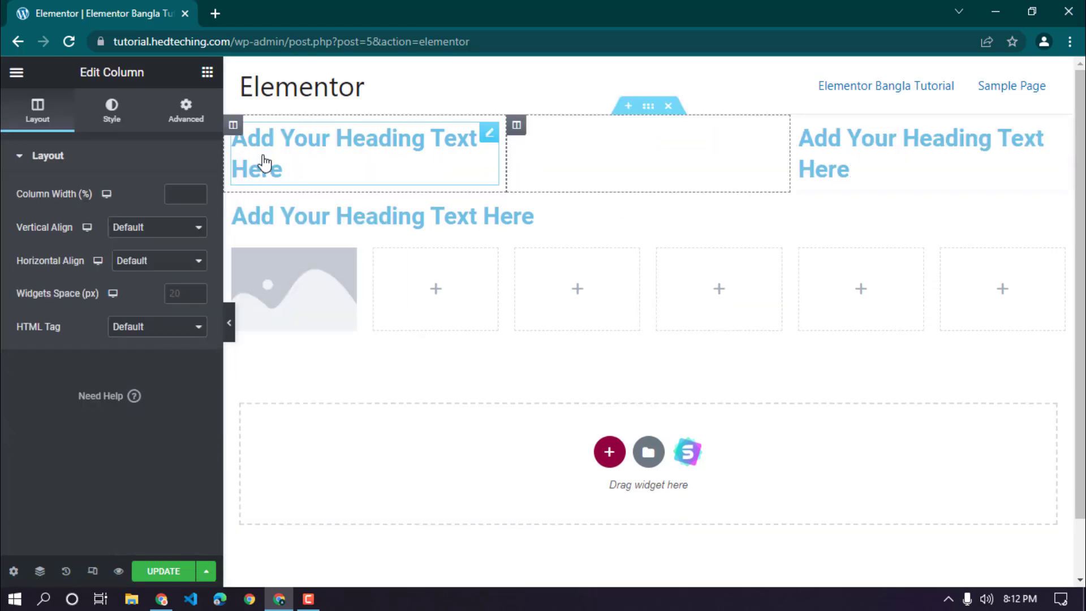
pyautogui.rightClick(516, 124)
pyautogui.click(544, 167)
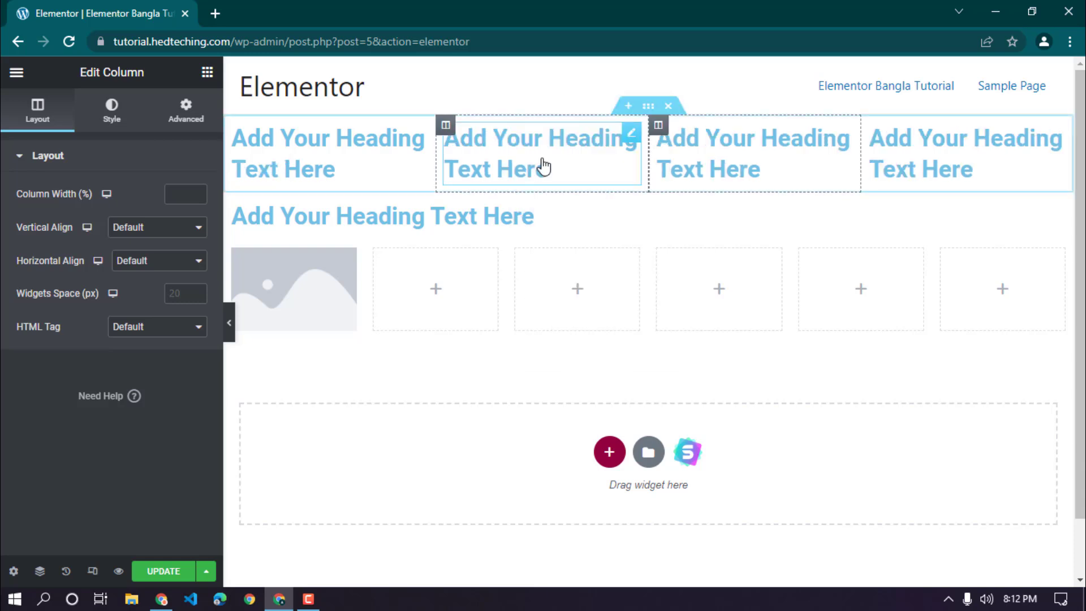
pyautogui.rightClick(446, 125)
pyautogui.click(481, 156)
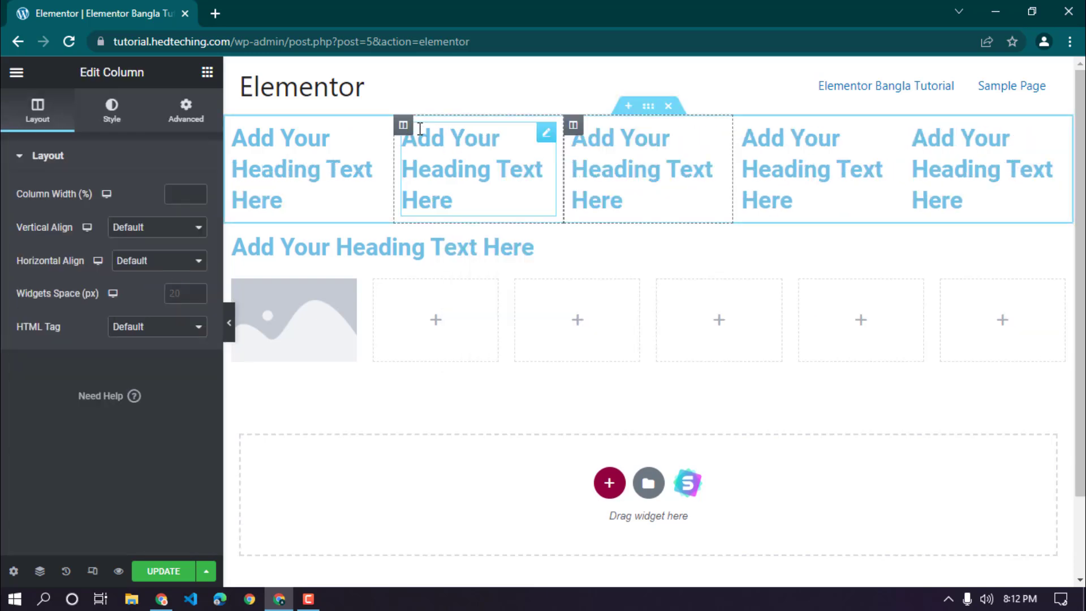
pyautogui.rightClick(403, 125)
pyautogui.click(427, 164)
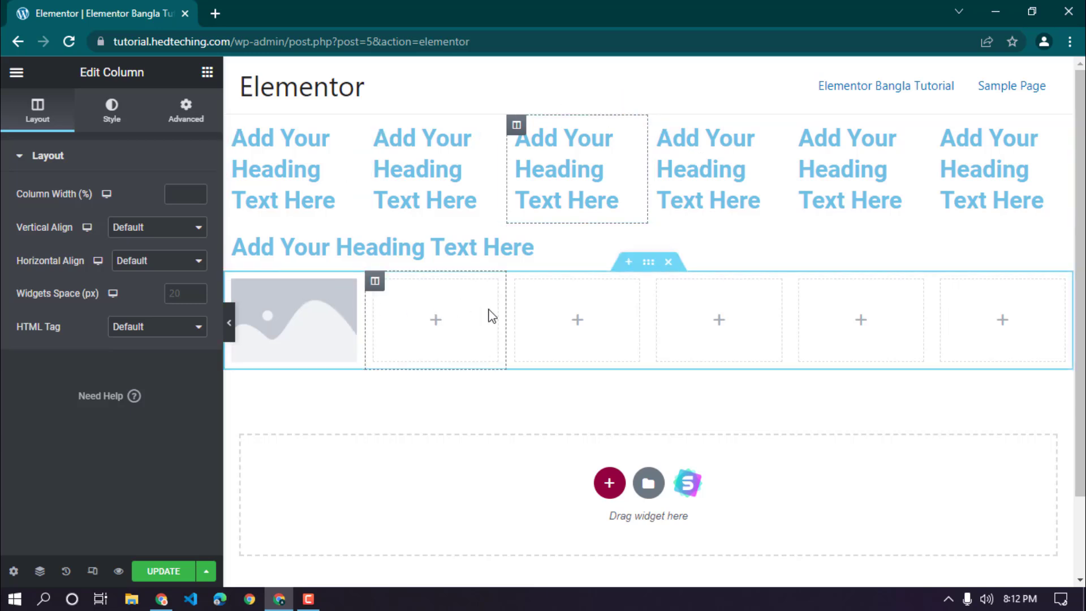
pyautogui.click(207, 73)
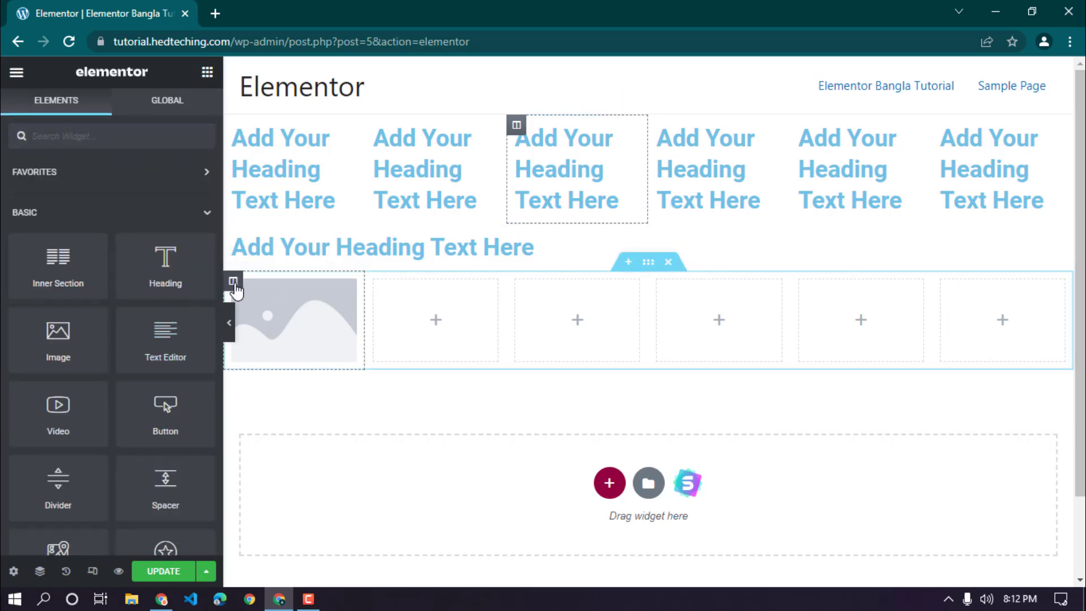
# Step: Duplicate the image column in the bottom section, and delete all three sections from the page
pyautogui.rightClick(237, 287)
pyautogui.click(263, 321)
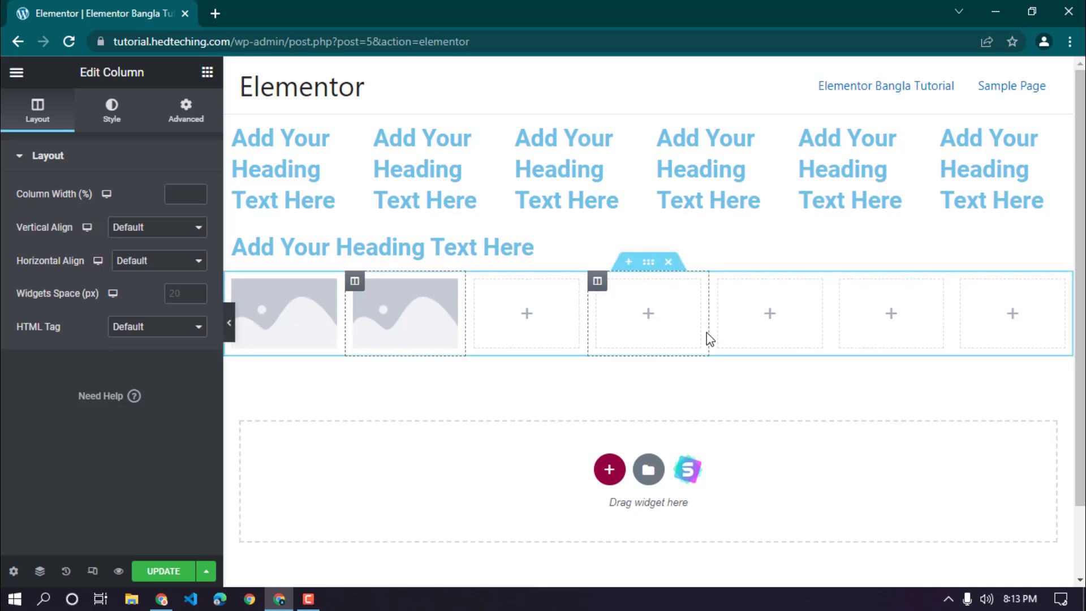
pyautogui.click(668, 261)
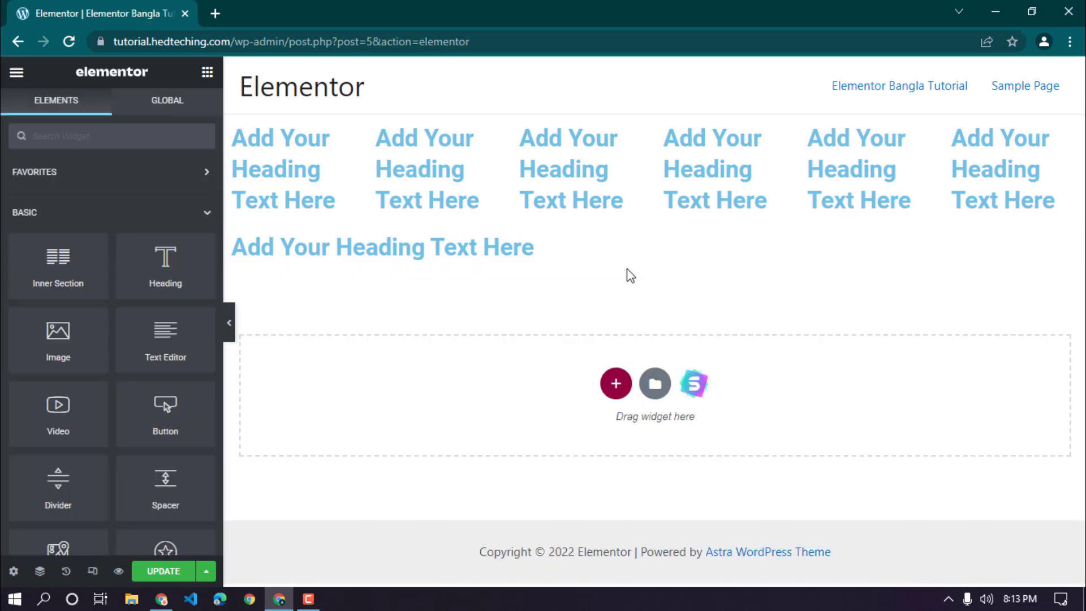
pyautogui.click(676, 216)
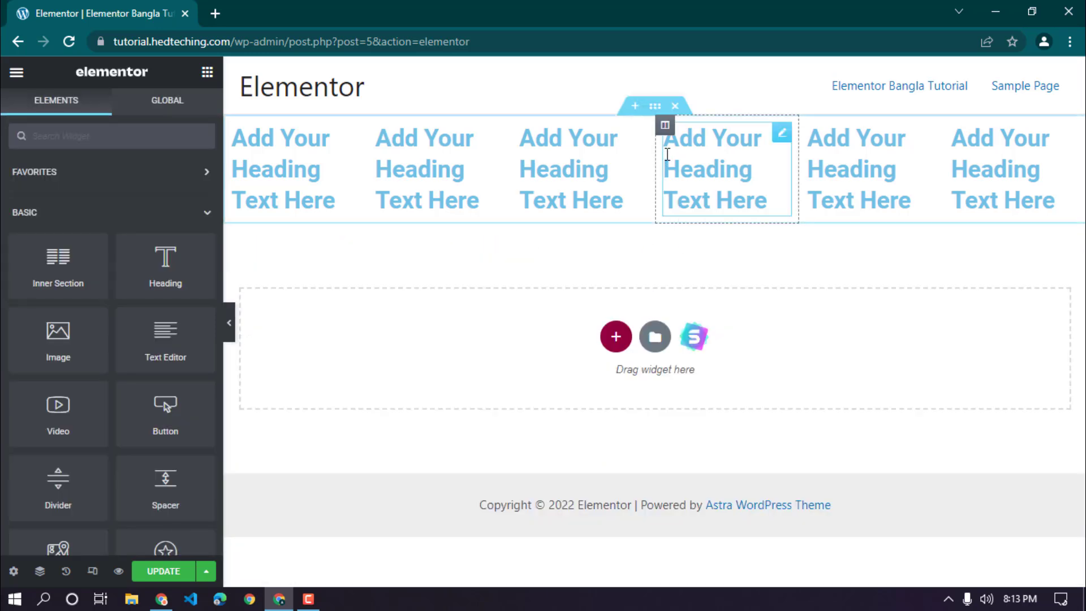
pyautogui.click(676, 106)
# Step: Add a three-column section with a wide middle column, and a section with two equal columns below it
pyautogui.click(616, 247)
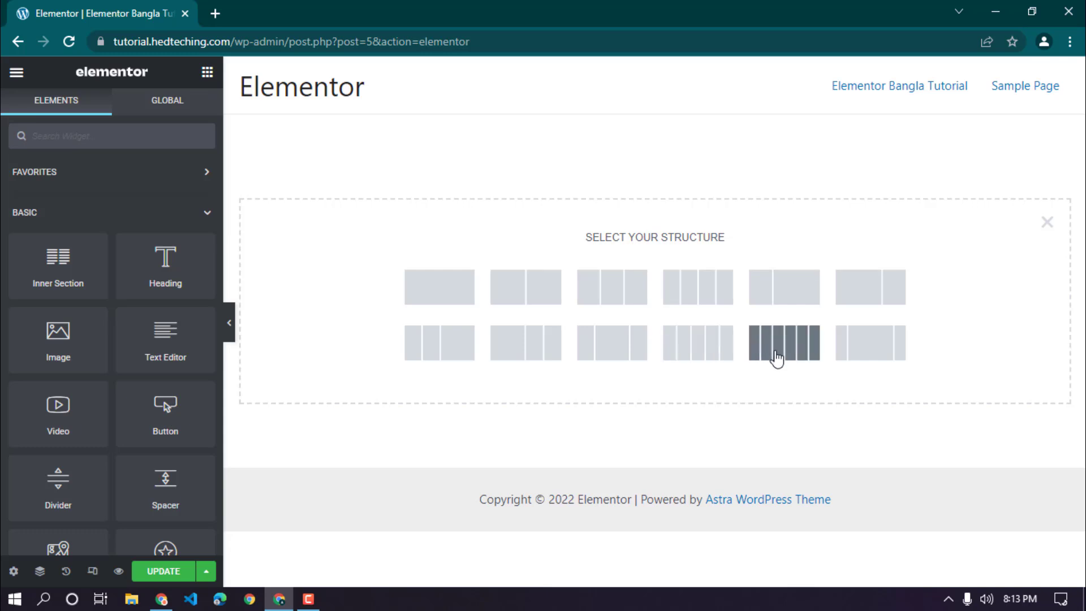
pyautogui.click(862, 346)
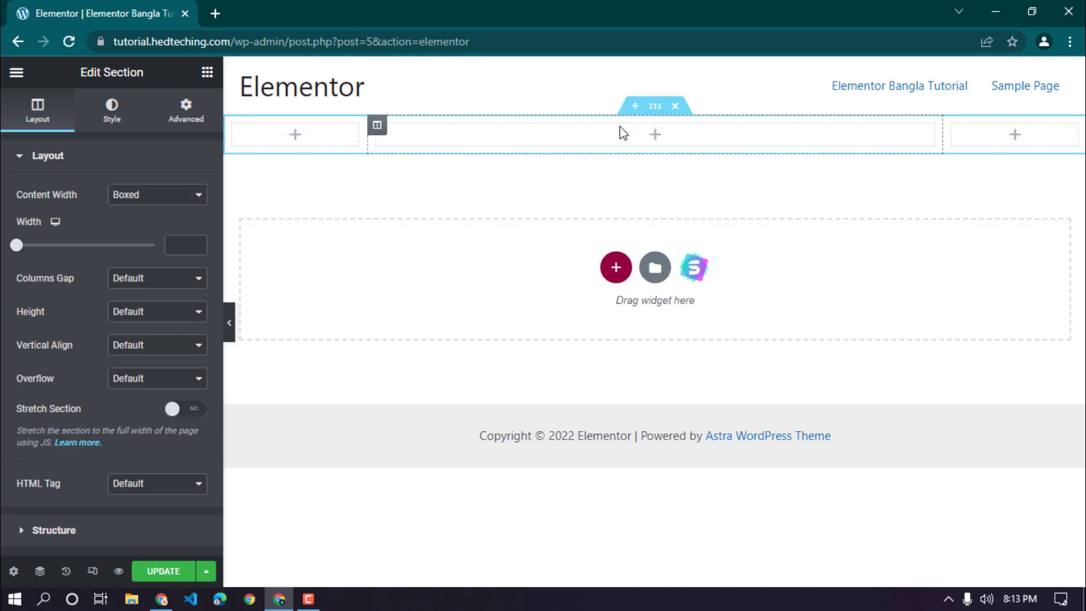
pyautogui.click(614, 267)
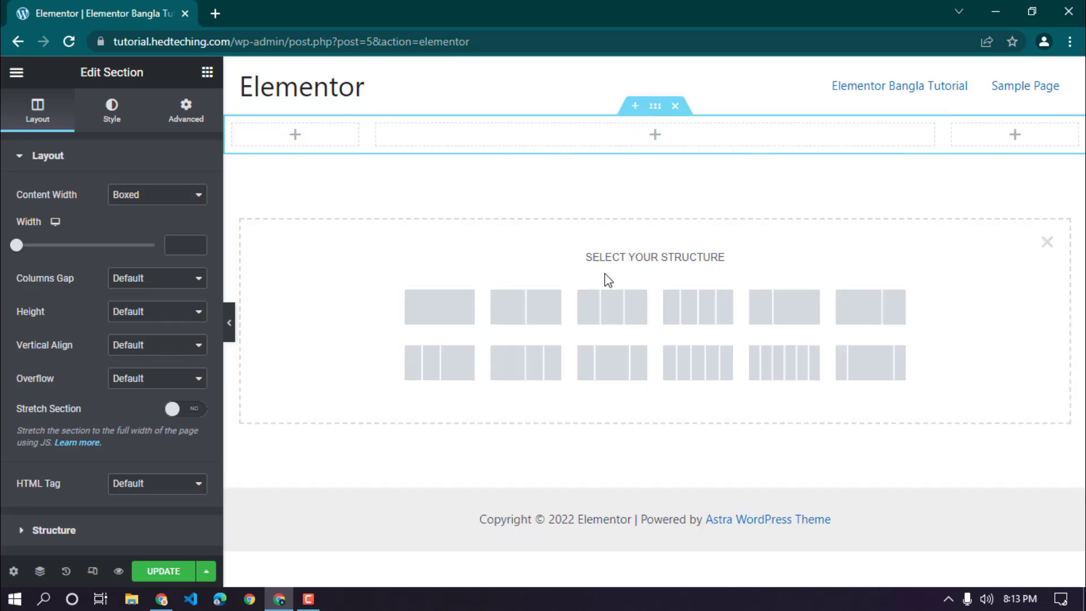
pyautogui.click(549, 316)
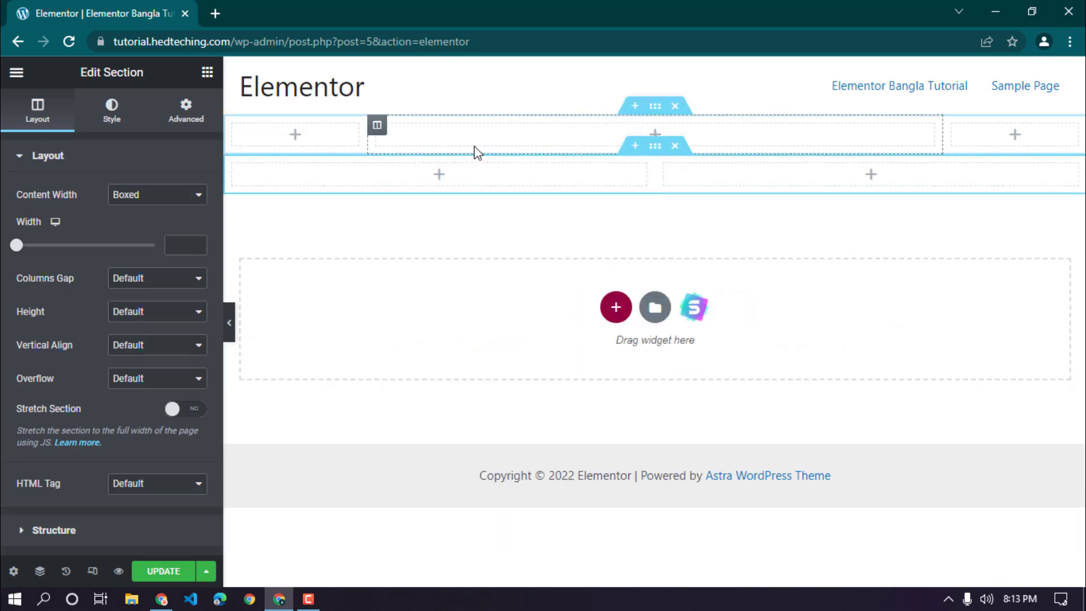
# Step: Duplicate the first column of the lower section and resize its columns to match the wide-middle layout of the section above
pyautogui.rightClick(233, 165)
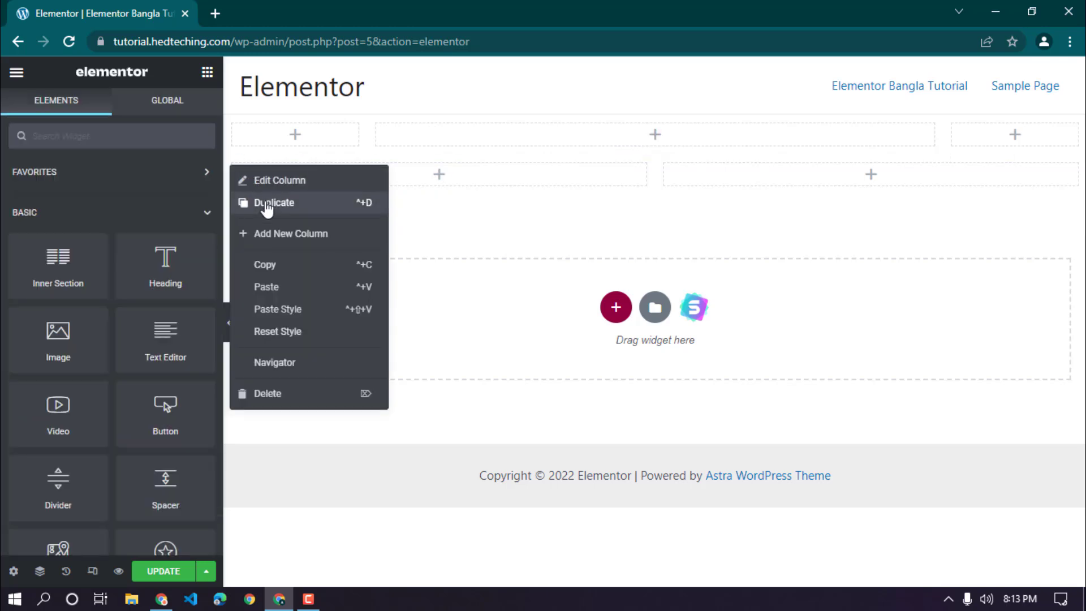
pyautogui.click(266, 205)
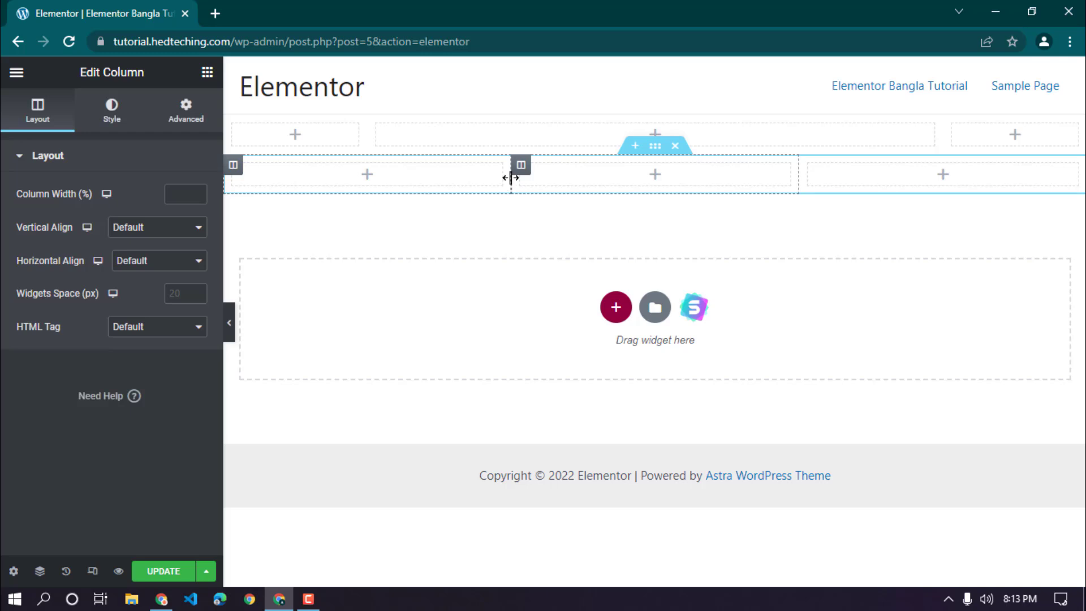
pyautogui.moveTo(510, 177); pyautogui.dragTo(369, 175)
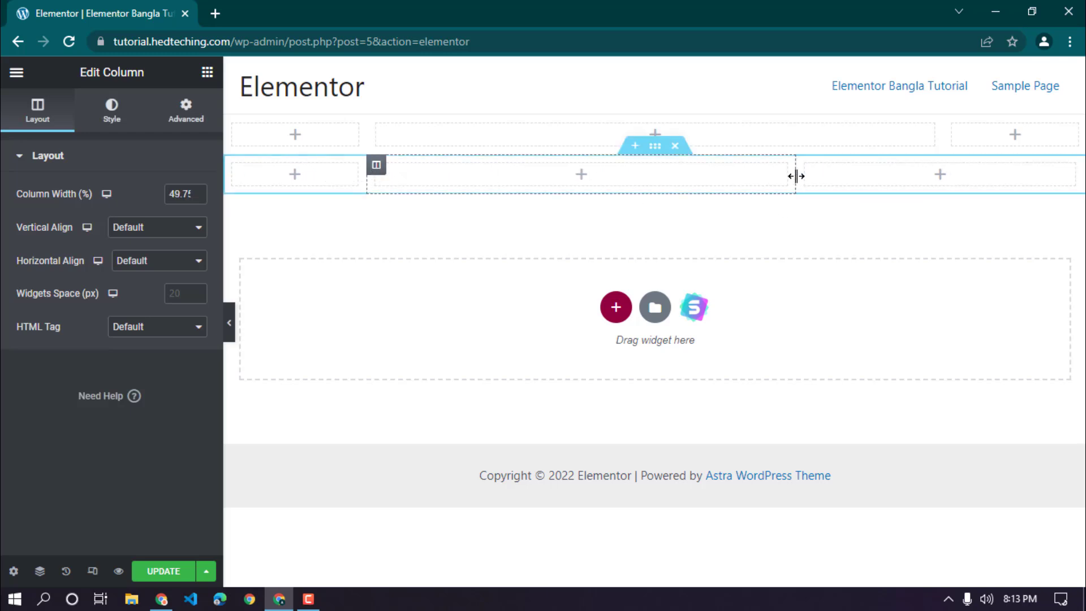
pyautogui.moveTo(796, 176); pyautogui.dragTo(945, 191)
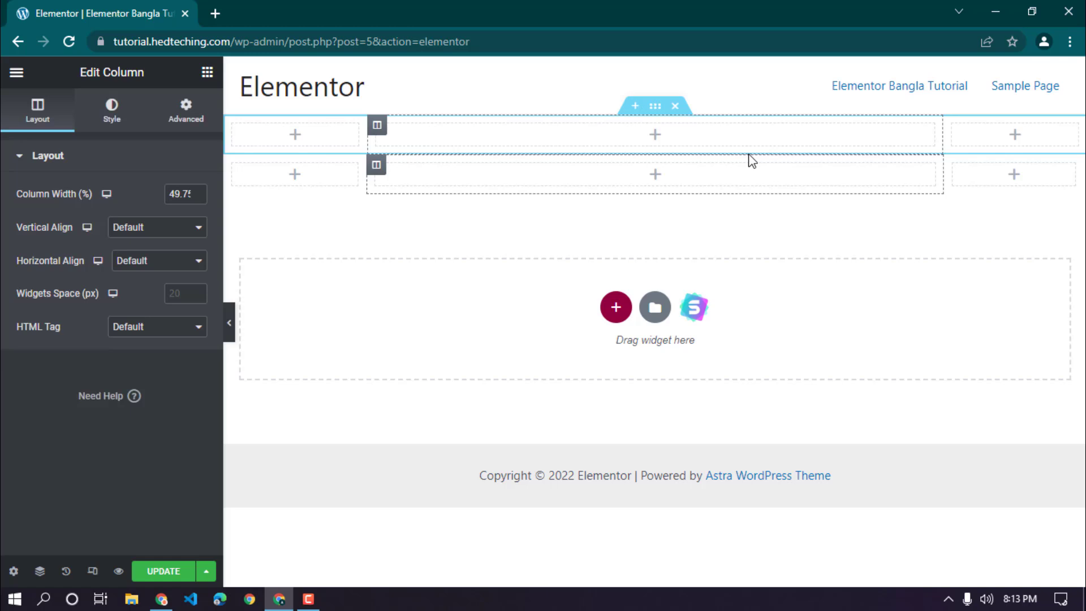
# Step: Open the structure choices for a new section and delete both existing sections from the page
pyautogui.click(615, 308)
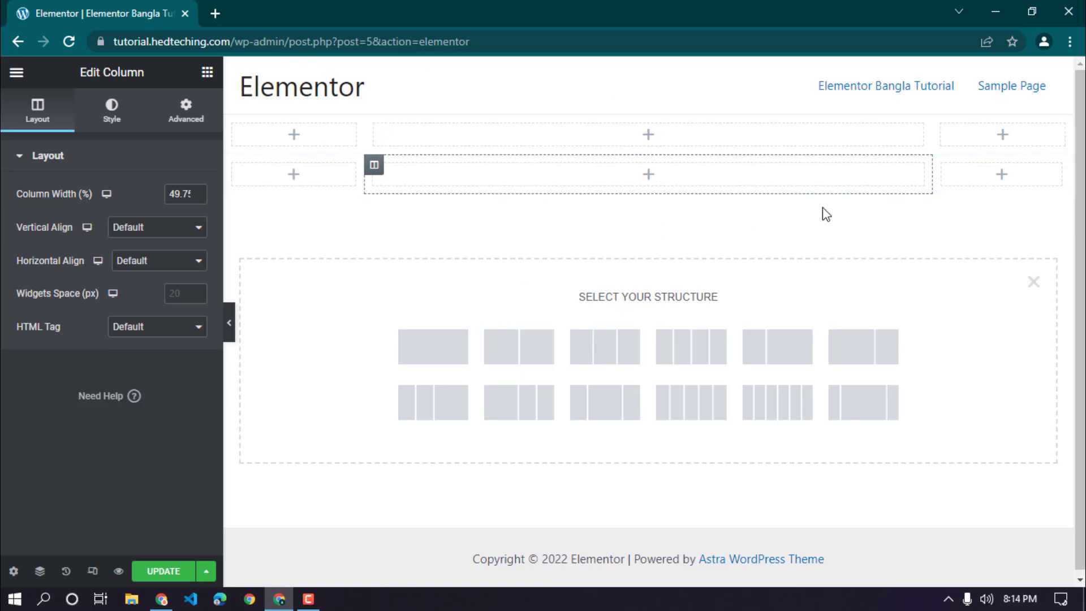
pyautogui.moveTo(677, 133)
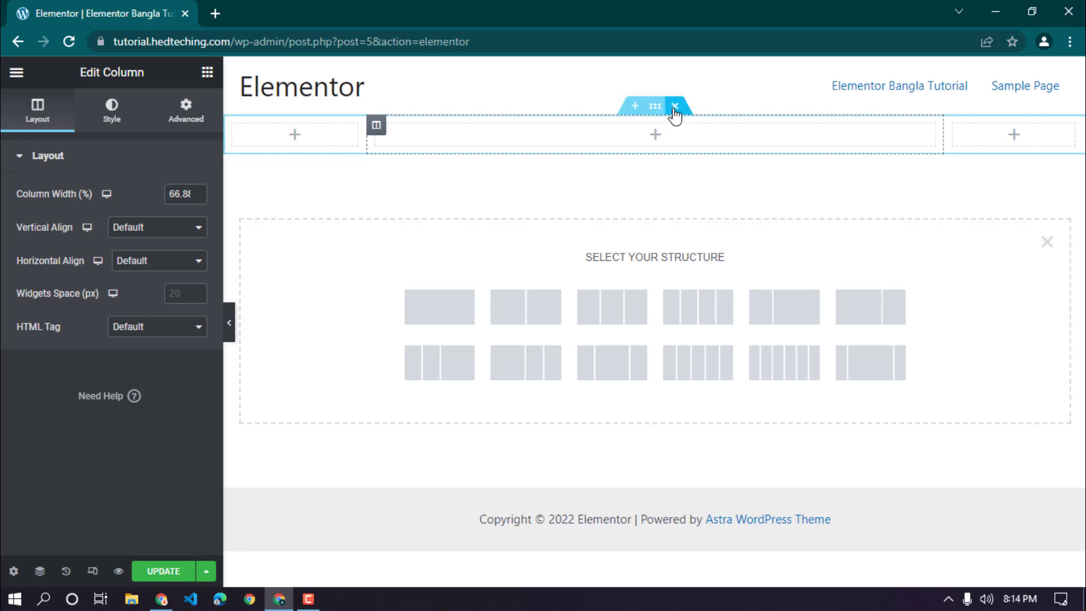
pyautogui.click(676, 109)
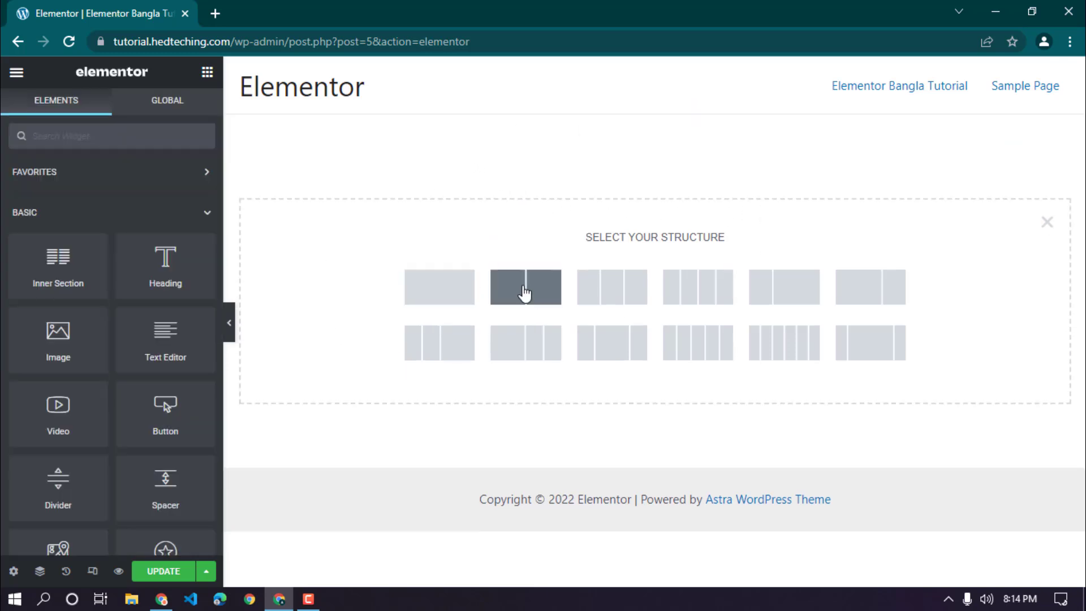
# Step: Add a single-column section with a Heading widget in it, and delete that section
pyautogui.click(461, 290)
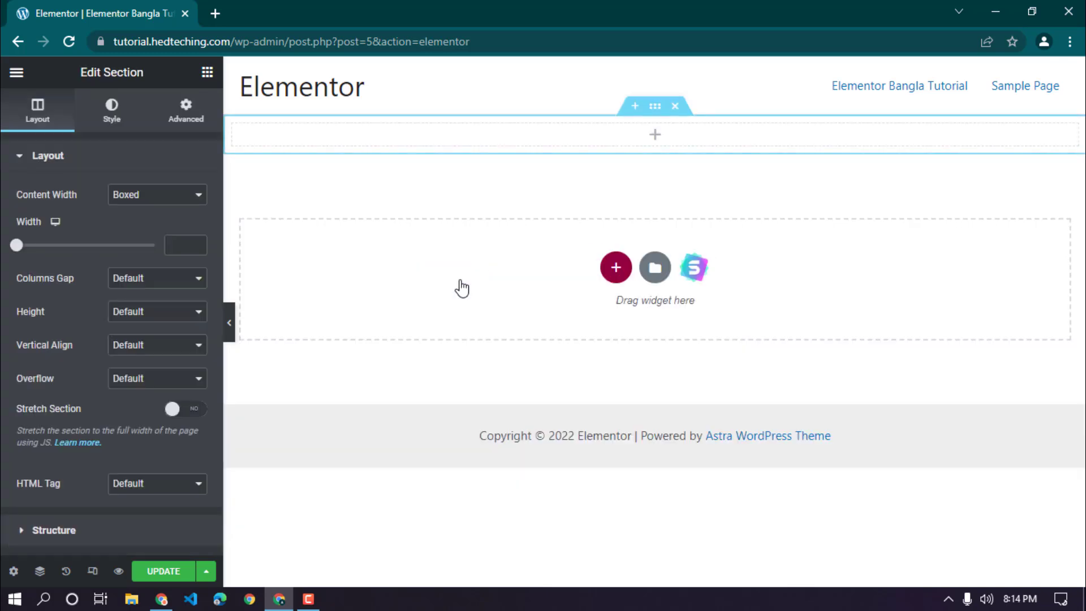
pyautogui.click(207, 72)
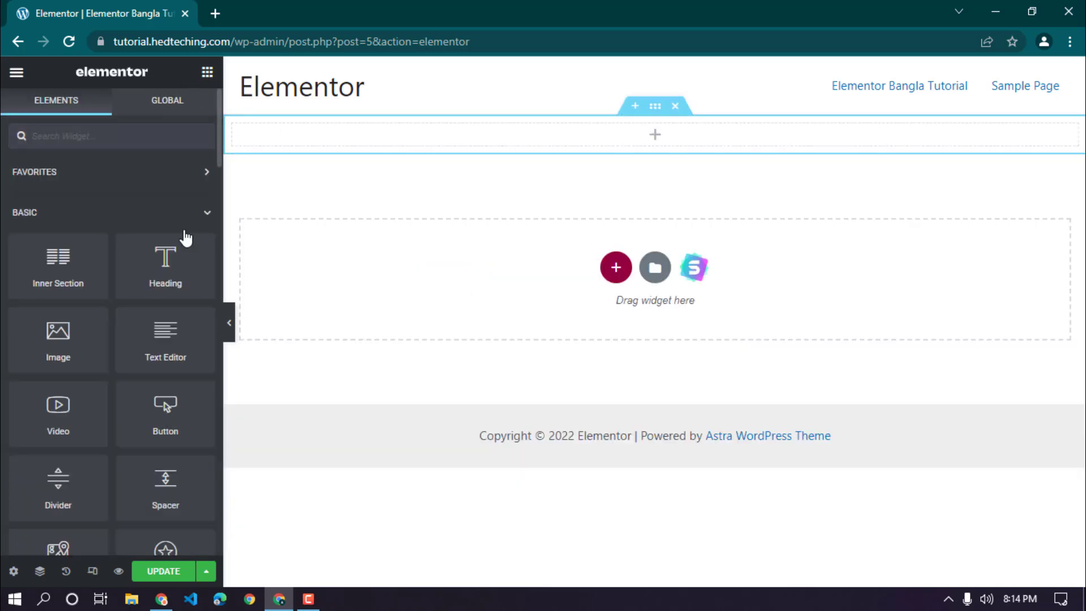
pyautogui.moveTo(170, 256); pyautogui.dragTo(518, 124)
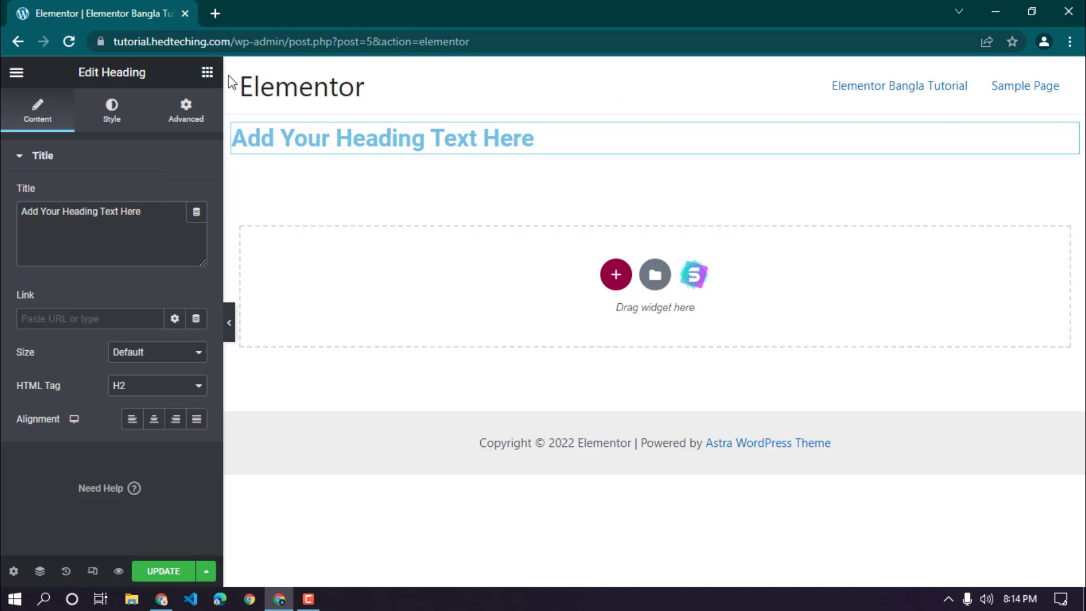
pyautogui.click(207, 79)
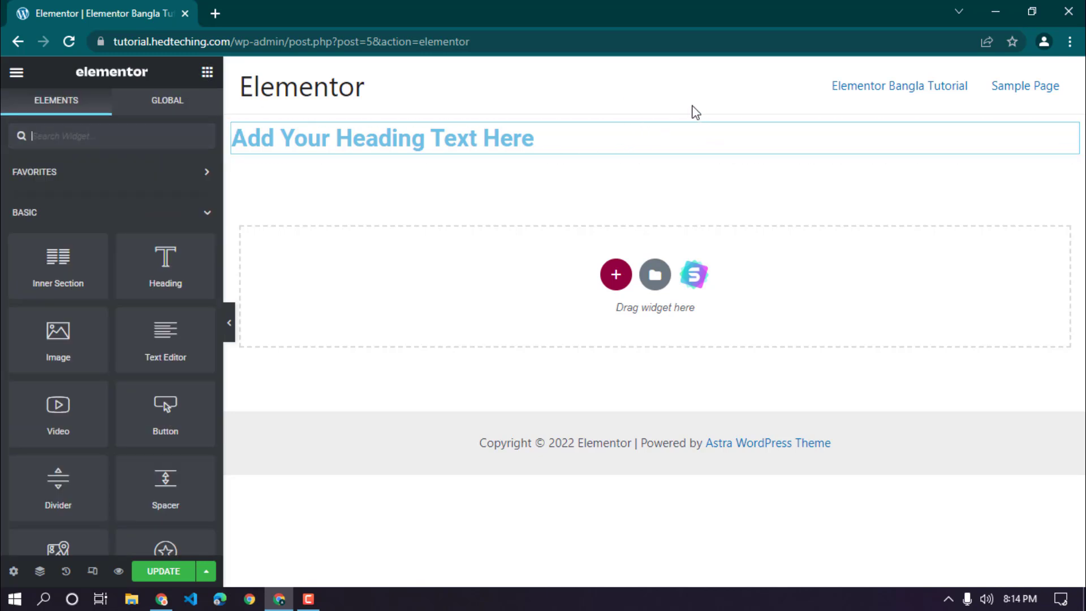
pyautogui.click(680, 111)
# Step: Look through the available widgets, place a Video widget in a new single-column section, and delete that section
pyautogui.click(614, 245)
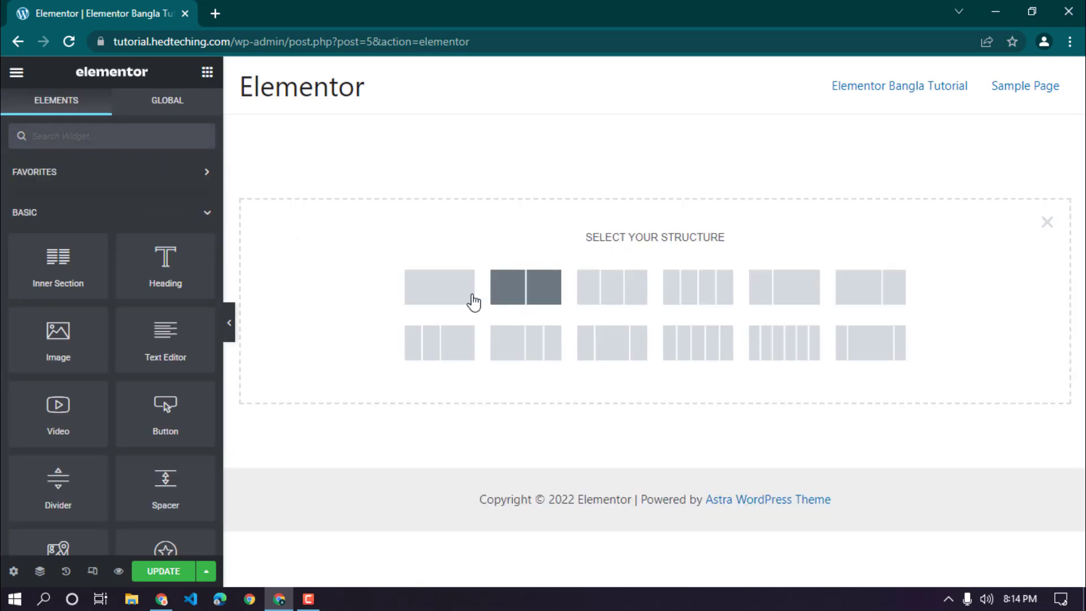
pyautogui.click(440, 287)
pyautogui.click(207, 72)
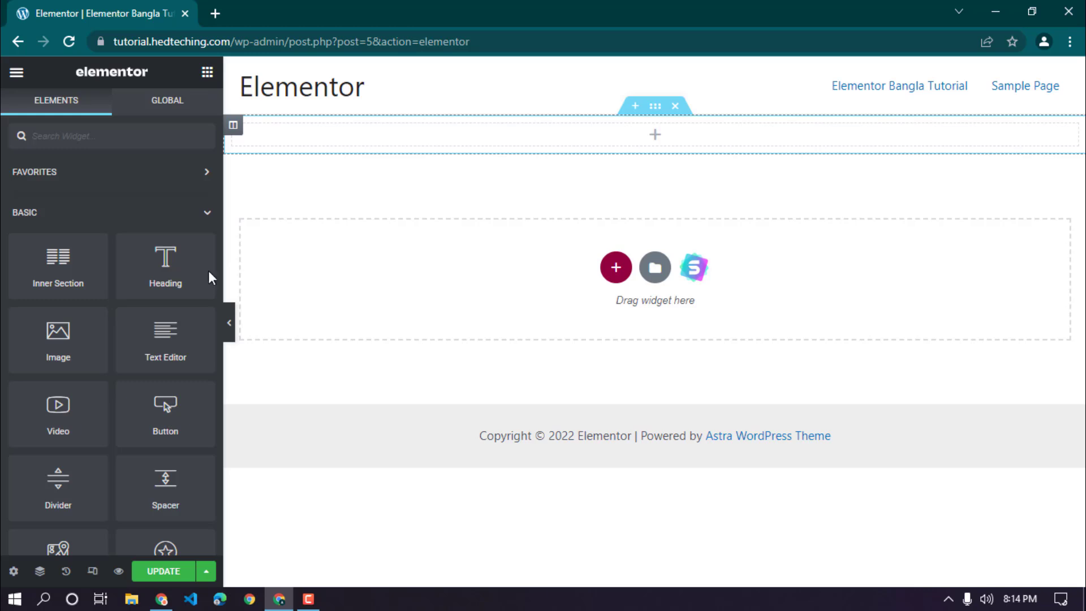
pyautogui.scroll(-10, 216, 165)
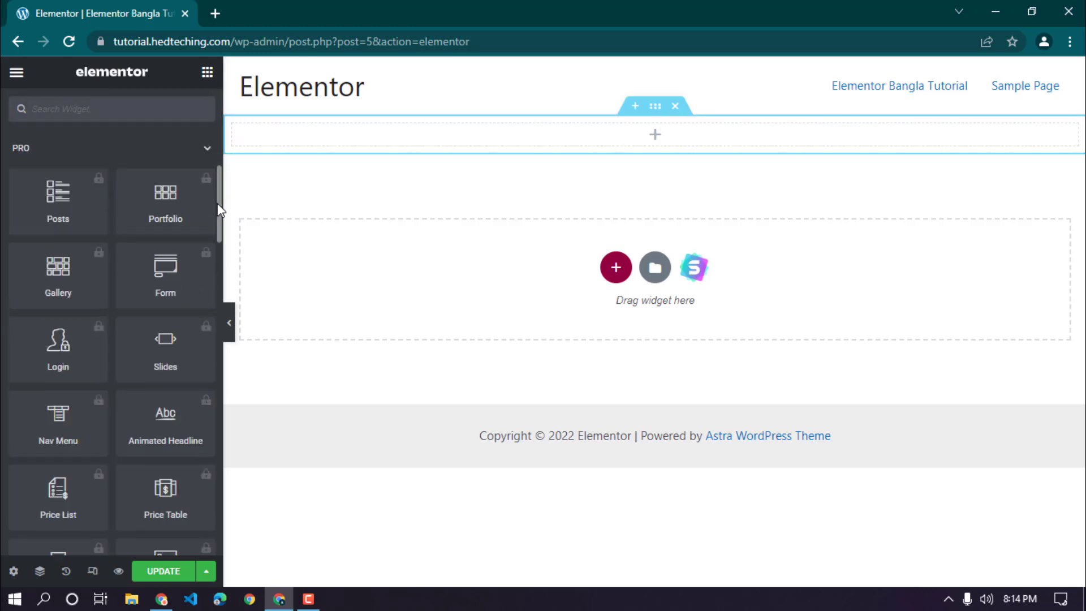
pyautogui.moveTo(221, 184); pyautogui.dragTo(224, 181)
pyautogui.scroll(-7, 221, 170)
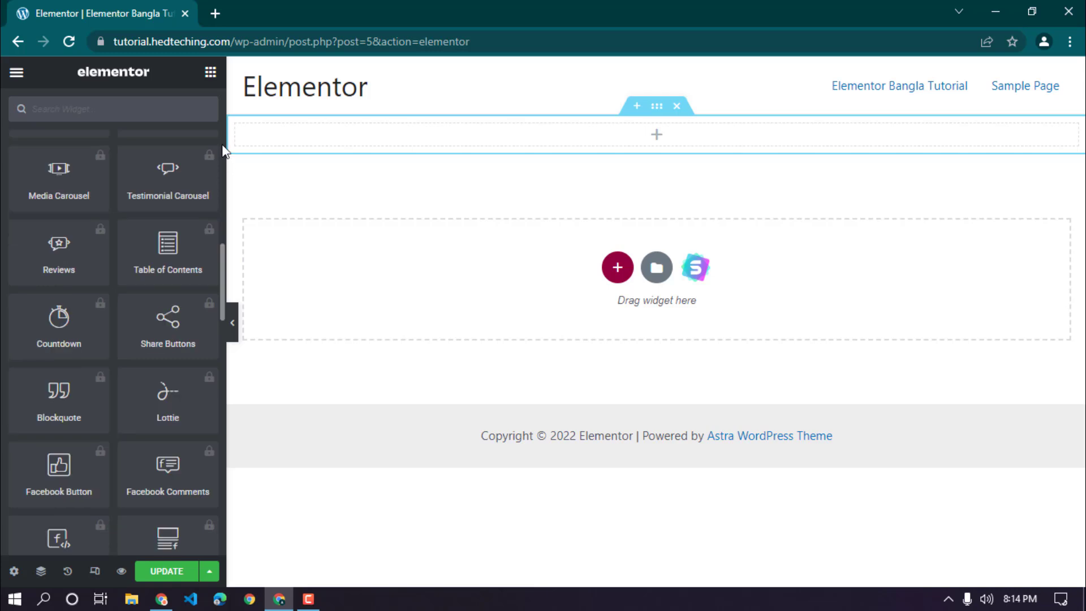
pyautogui.scroll(15, 222, 249)
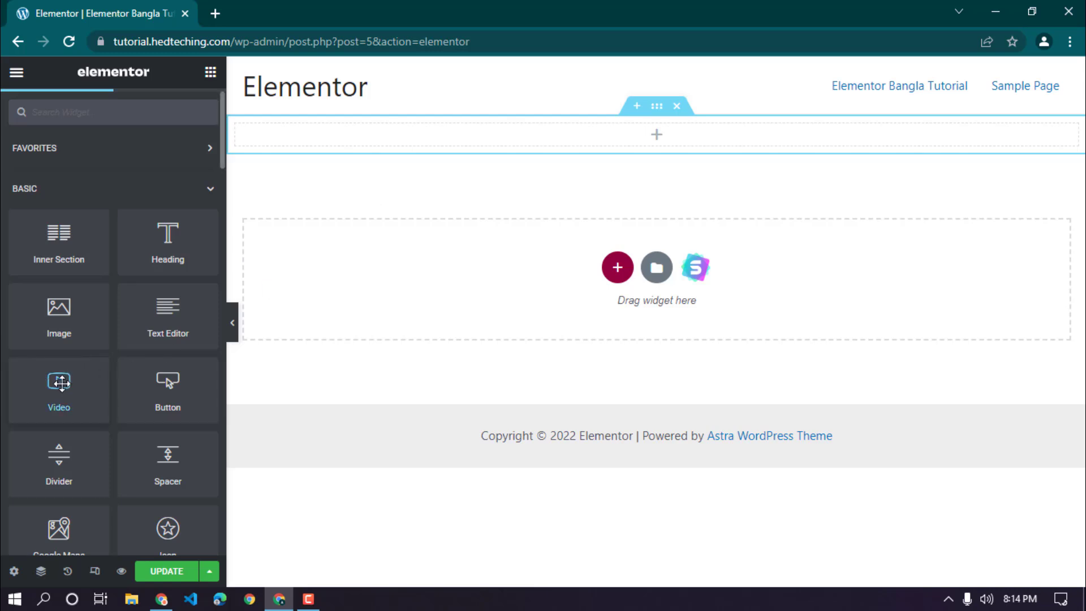
pyautogui.moveTo(52, 386); pyautogui.dragTo(392, 125)
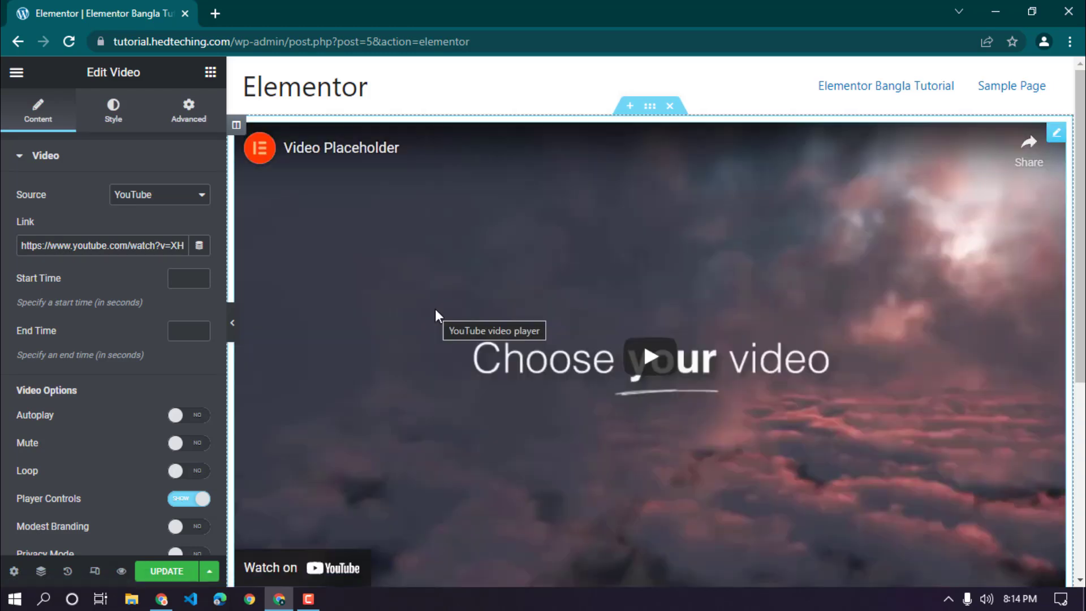
pyautogui.click(670, 105)
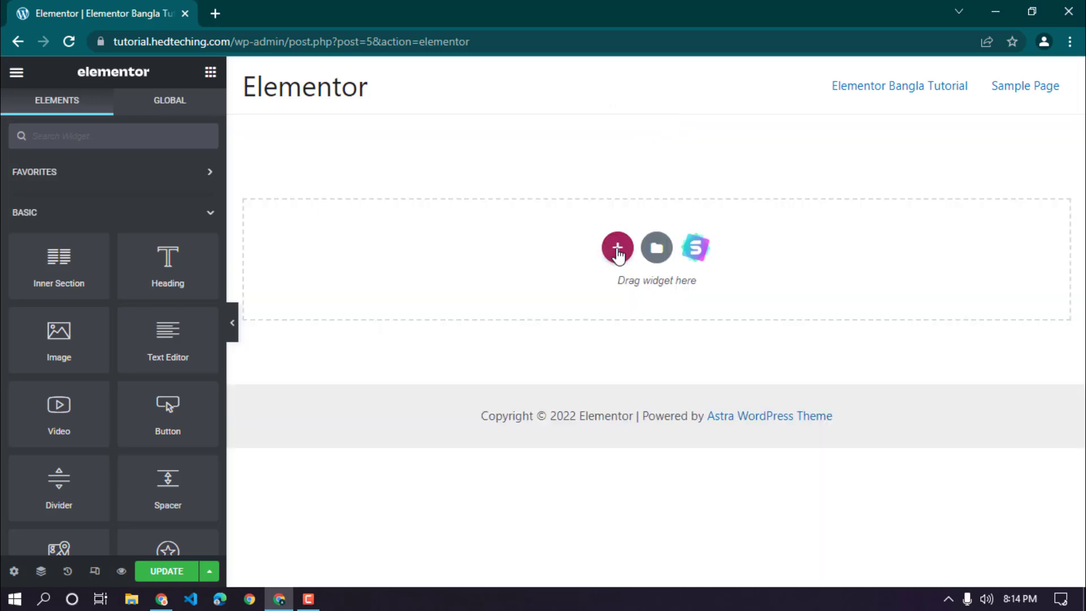
# Step: Add a single-column section to the empty page and place a Heading widget in it
pyautogui.click(618, 247)
pyautogui.click(460, 293)
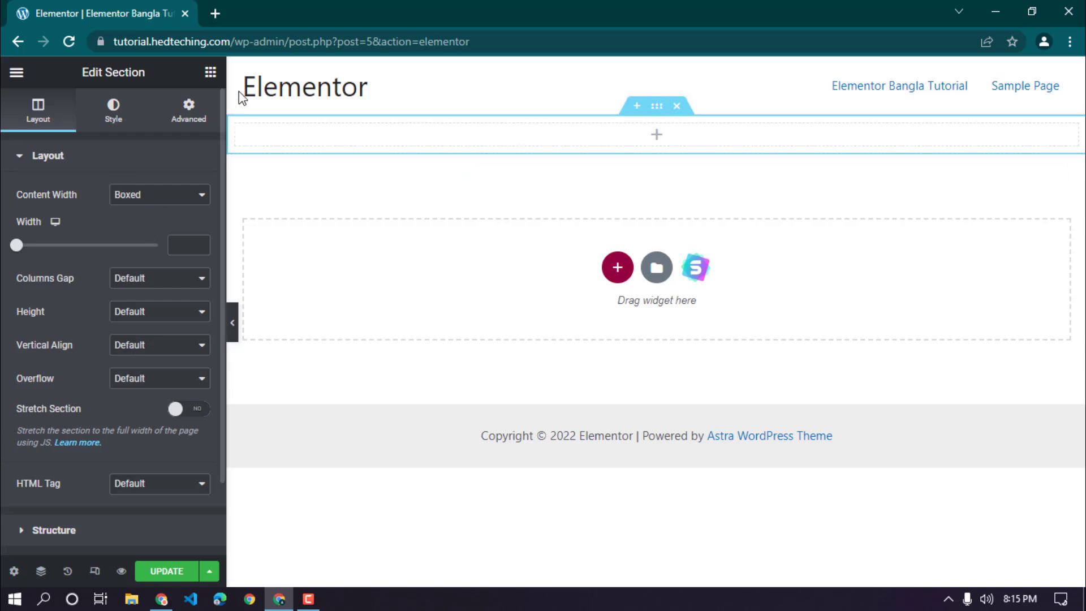
pyautogui.click(210, 72)
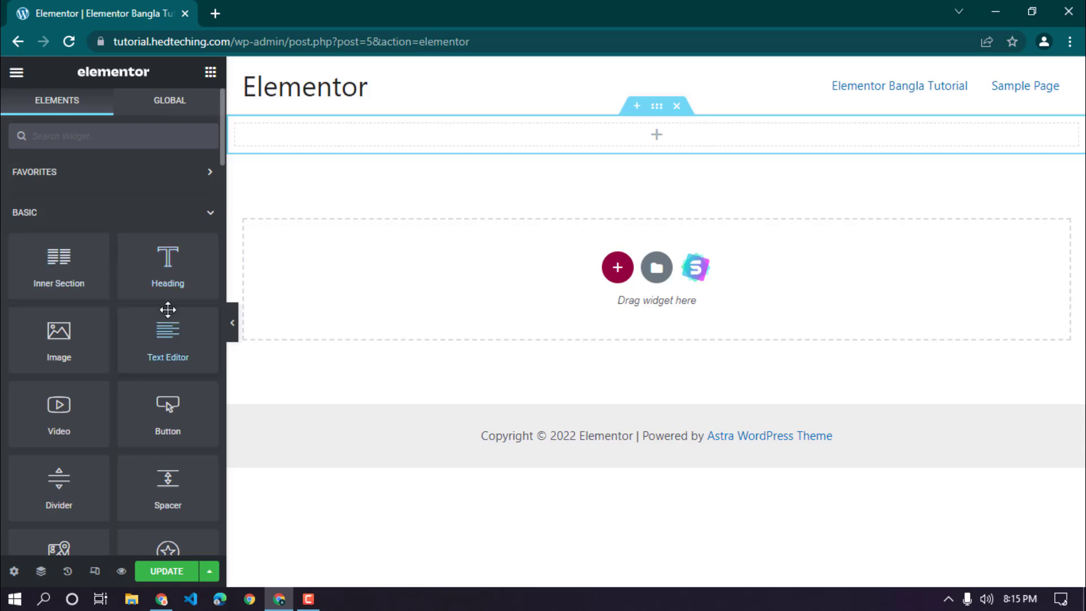
pyautogui.moveTo(155, 294); pyautogui.dragTo(398, 138)
# Step: Examine the Heading widget's title setting, switching between its settings and the widget list
pyautogui.tripleClick(123, 218)
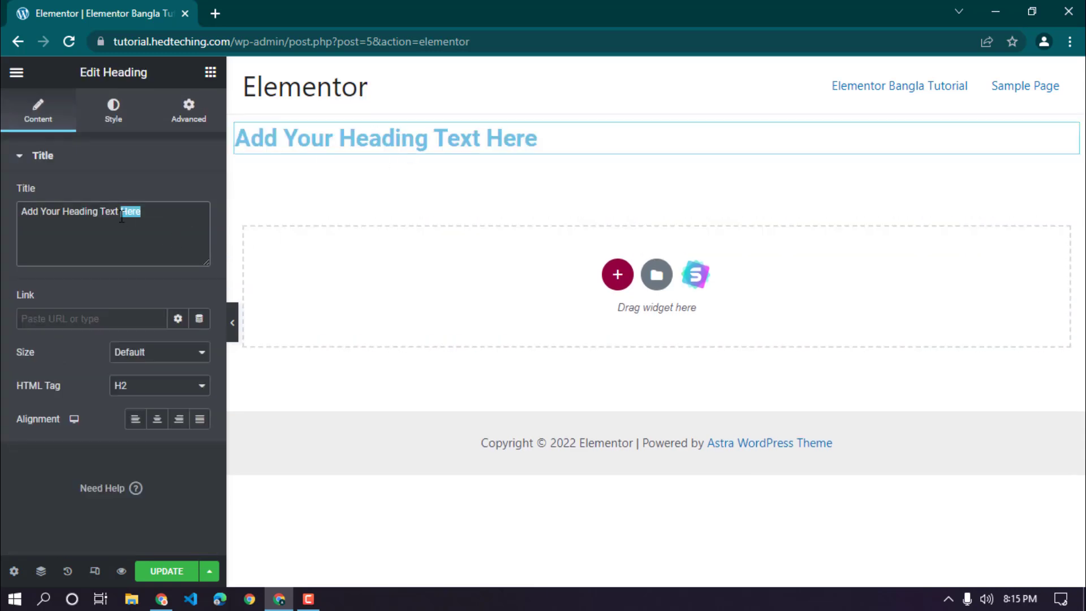
pyautogui.click(162, 209)
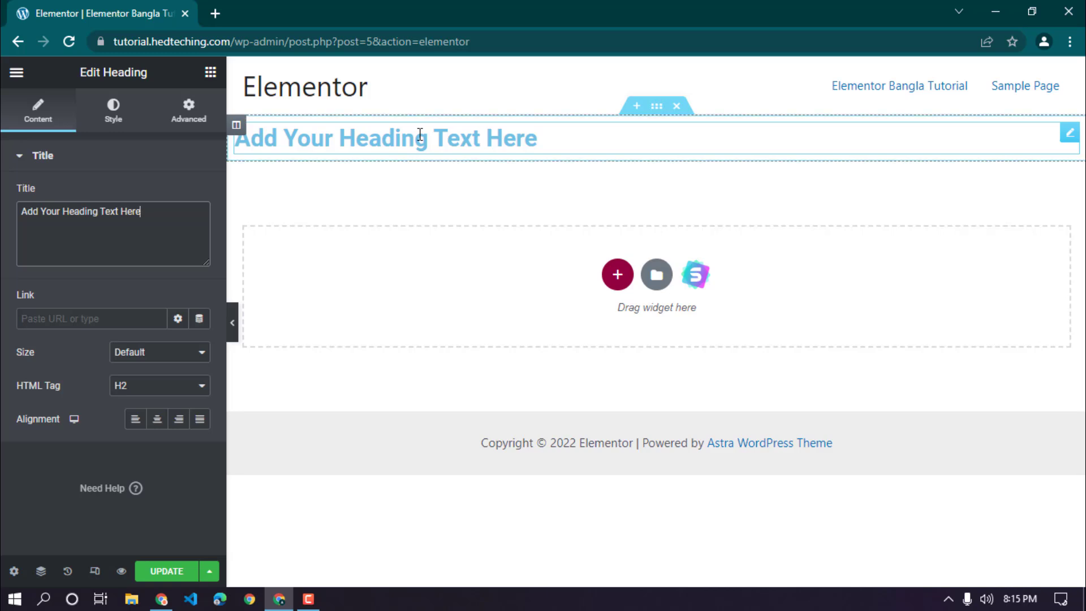
pyautogui.click(210, 72)
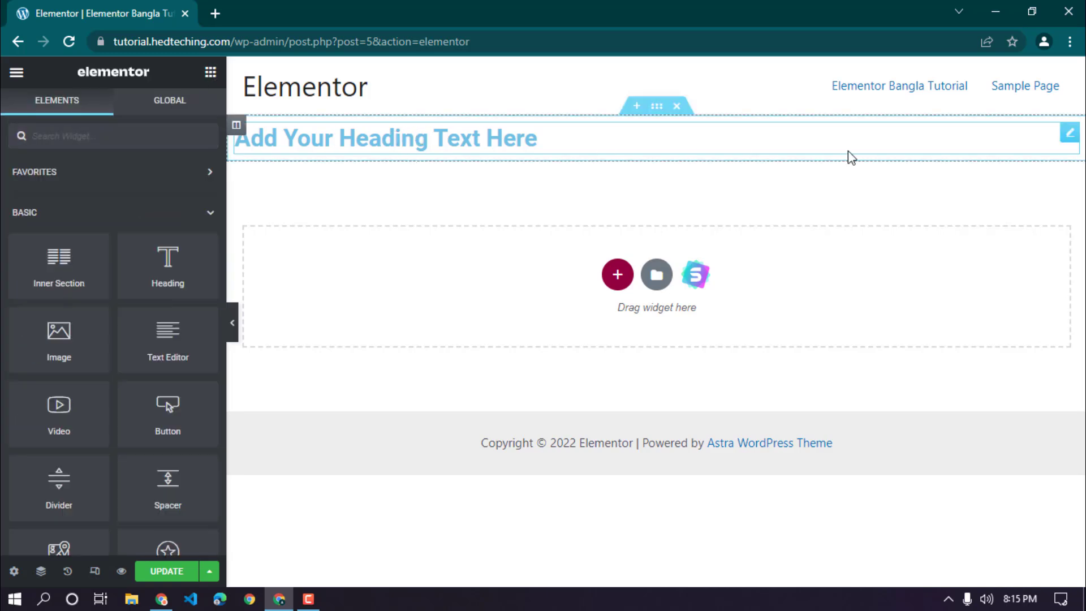
pyautogui.click(1070, 134)
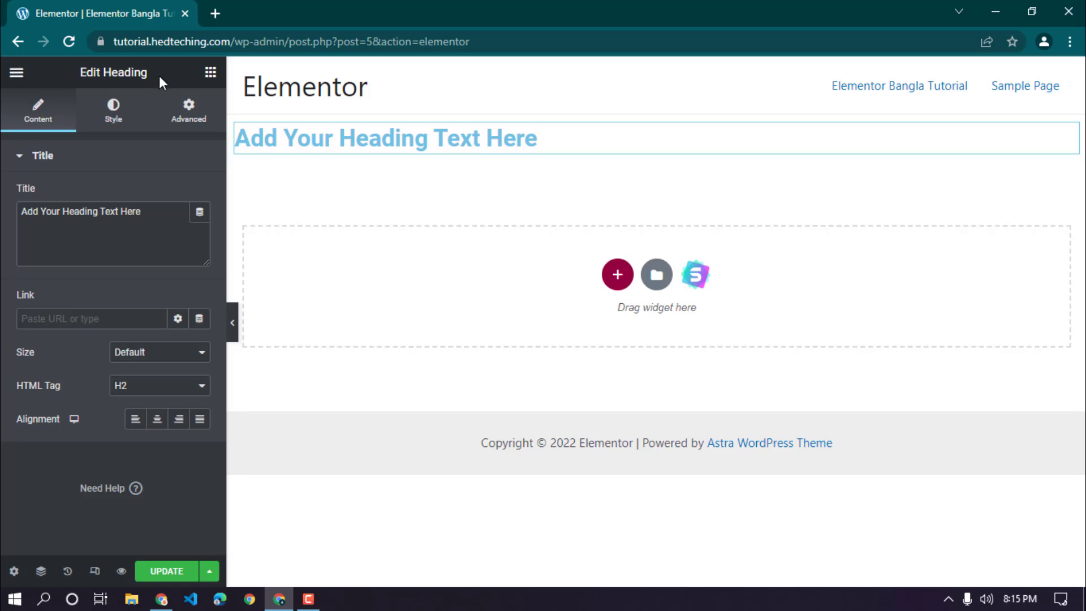
pyautogui.click(209, 73)
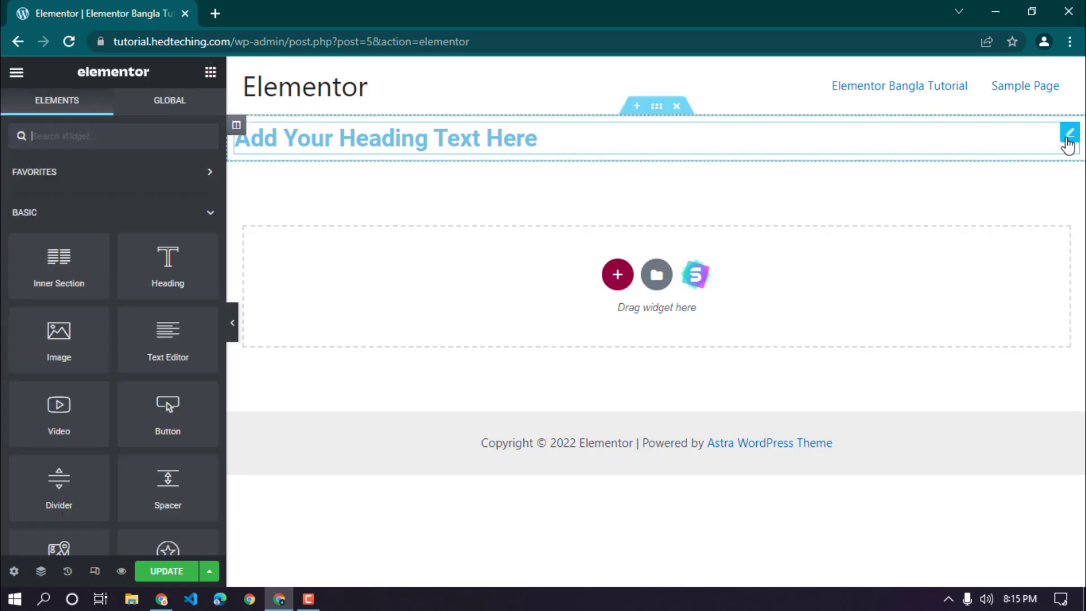
# Step: Open the Heading widget for editing and replace its text on the page with "Elementor Bangla Tutorial"
pyautogui.click(1069, 133)
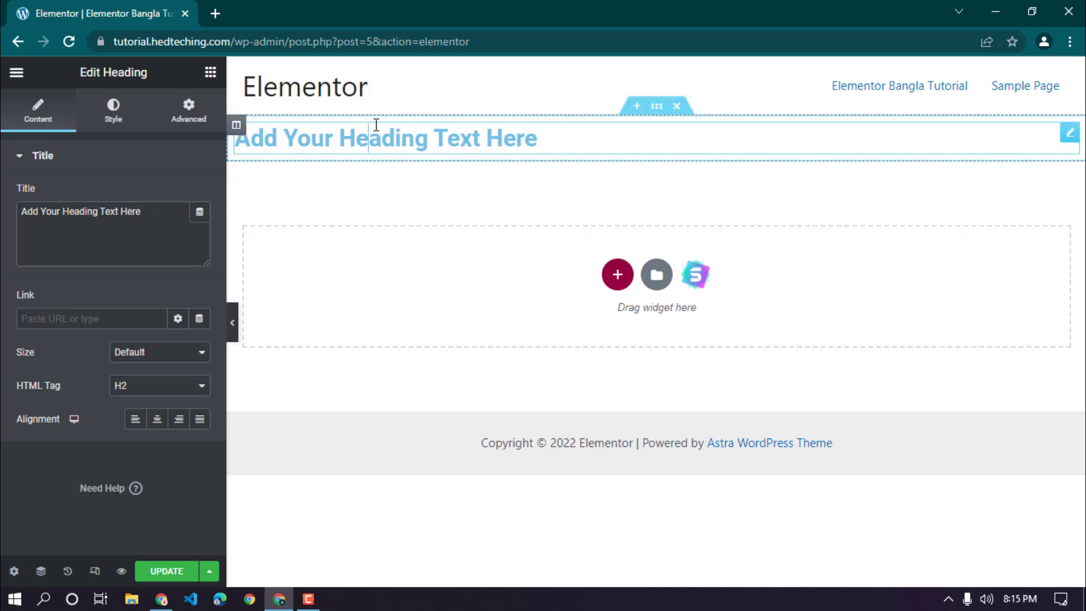
pyautogui.moveTo(549, 137); pyautogui.dragTo(244, 146)
pyautogui.write('Elem')
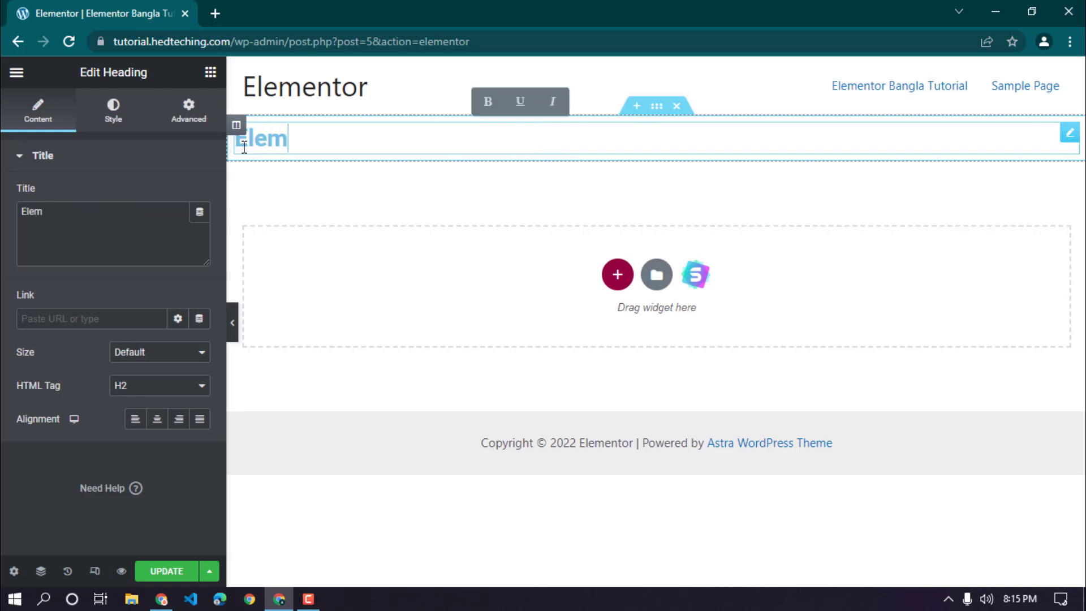
pyautogui.write('entor Bangla Tutorial')
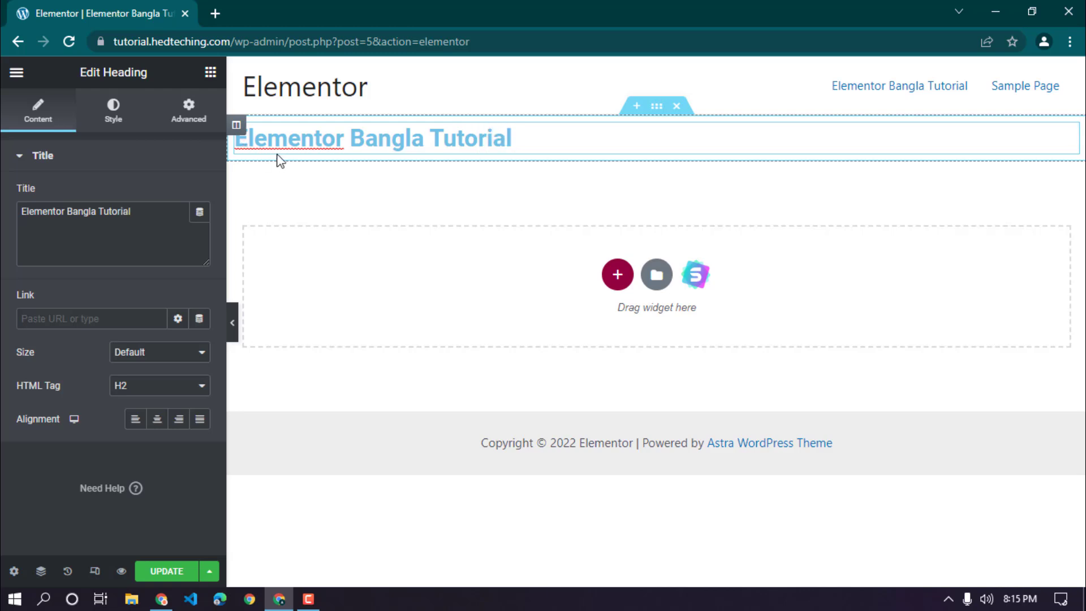
# Step: Clear the Heading widget's title setting and re-enter it as "Elementor Bangla Tutorial"
pyautogui.click(157, 236)
pyautogui.moveTo(155, 235); pyautogui.dragTo(25, 227)
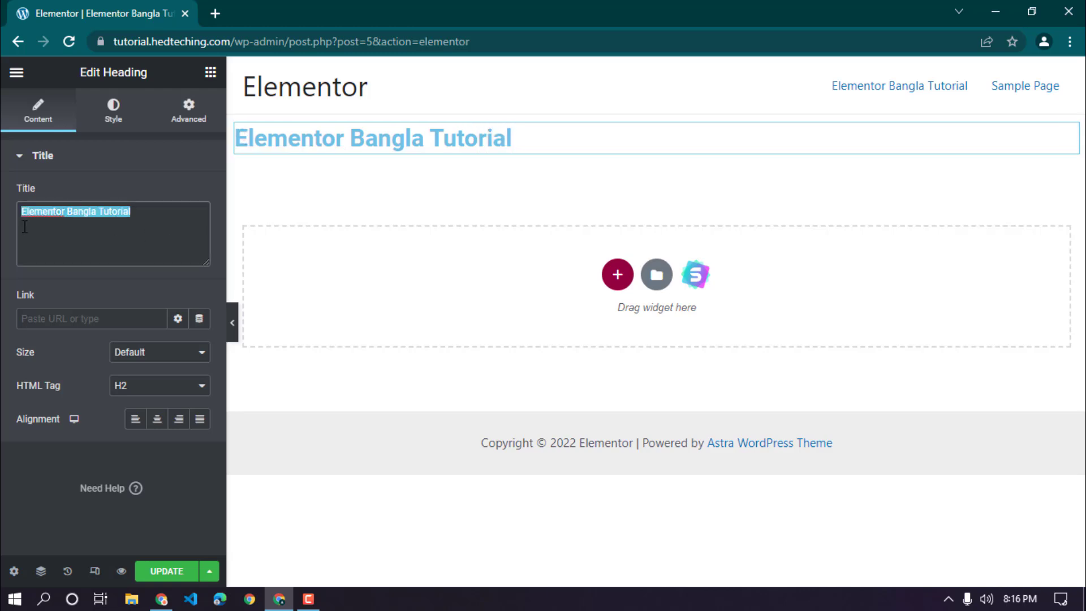
pyautogui.press('BackSpace')
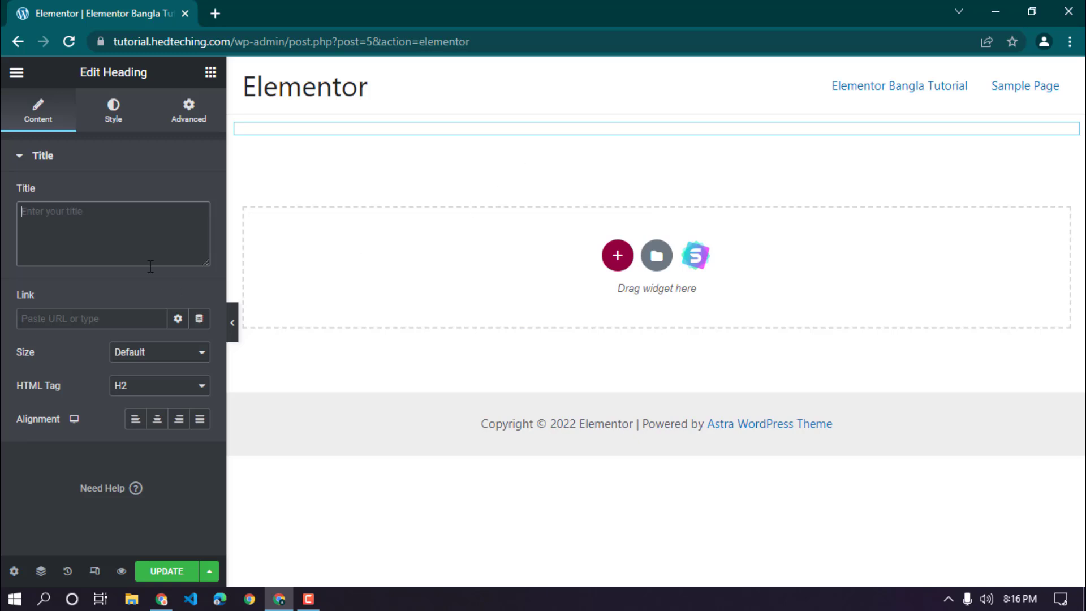
pyautogui.write('Elem')
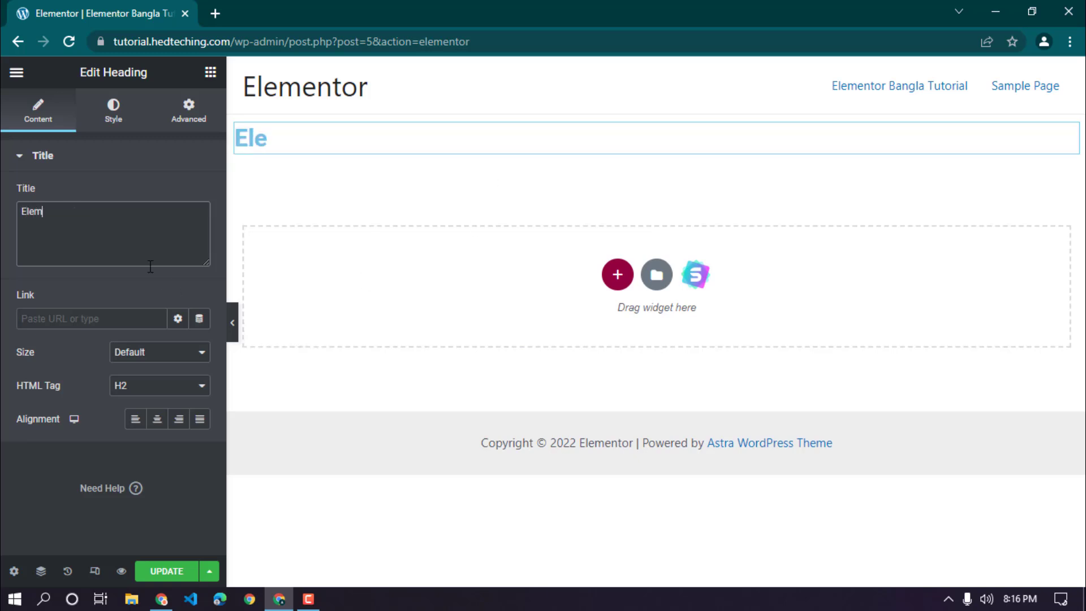
pyautogui.write('entor Ban')
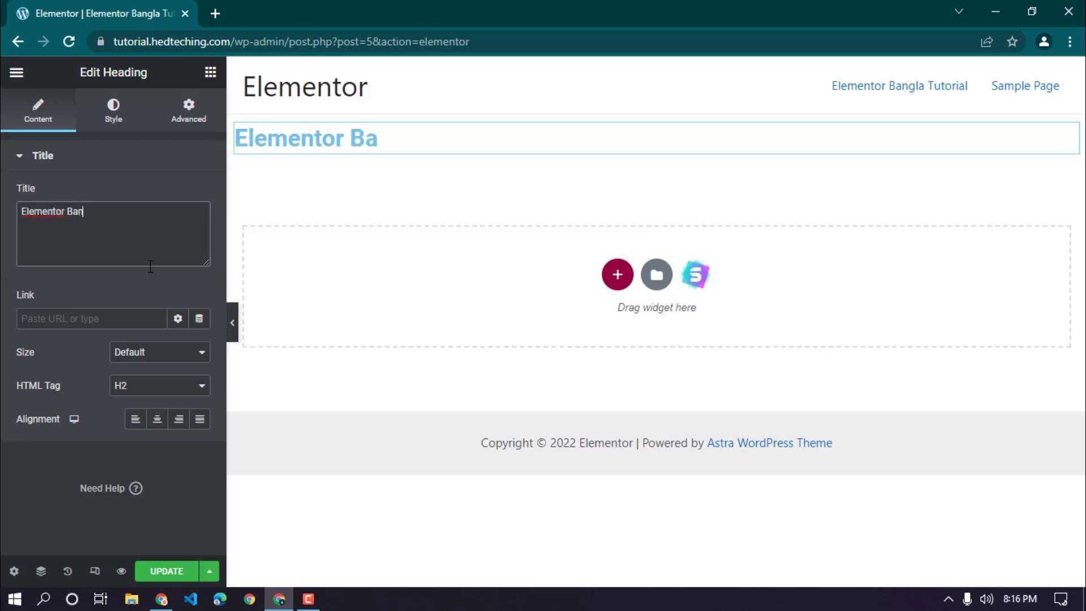
pyautogui.write('gla Tutorial')
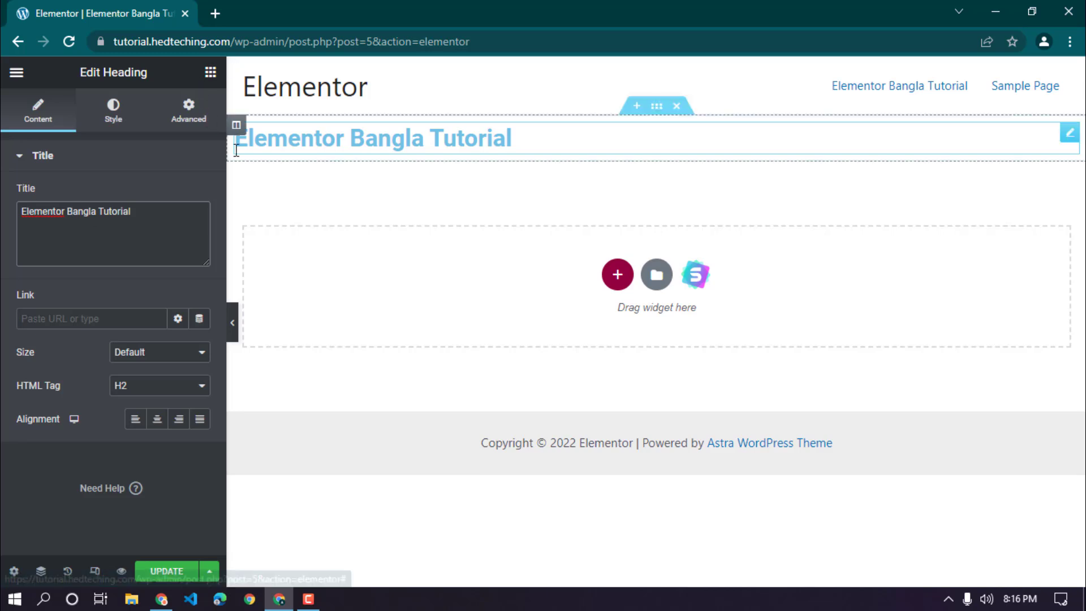
# Step: Update the page to save the new heading, repeating the update after the first attempt
pyautogui.click(350, 137)
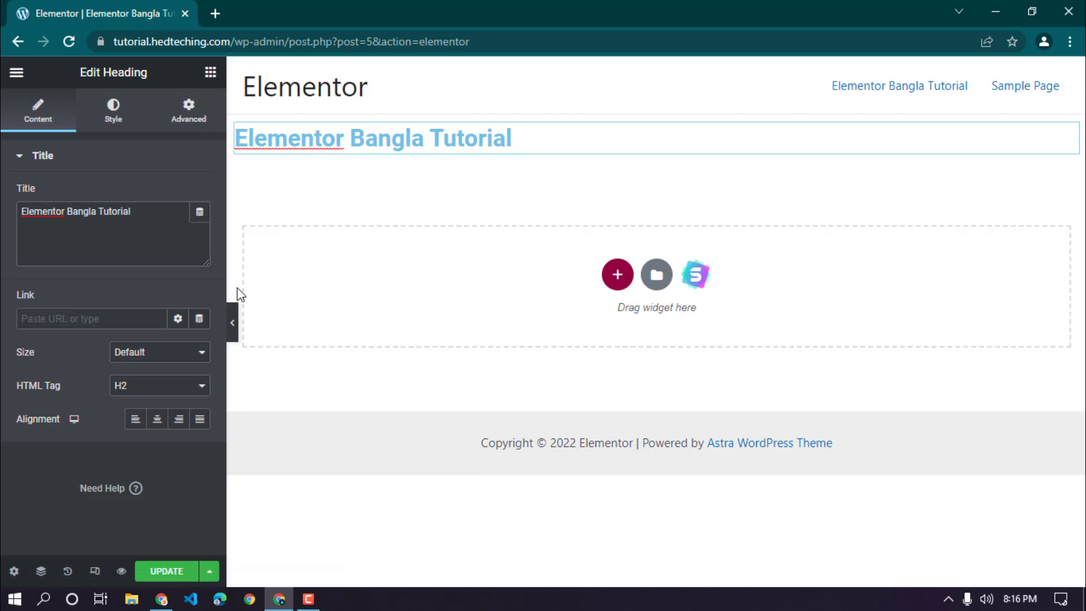
pyautogui.click(228, 318)
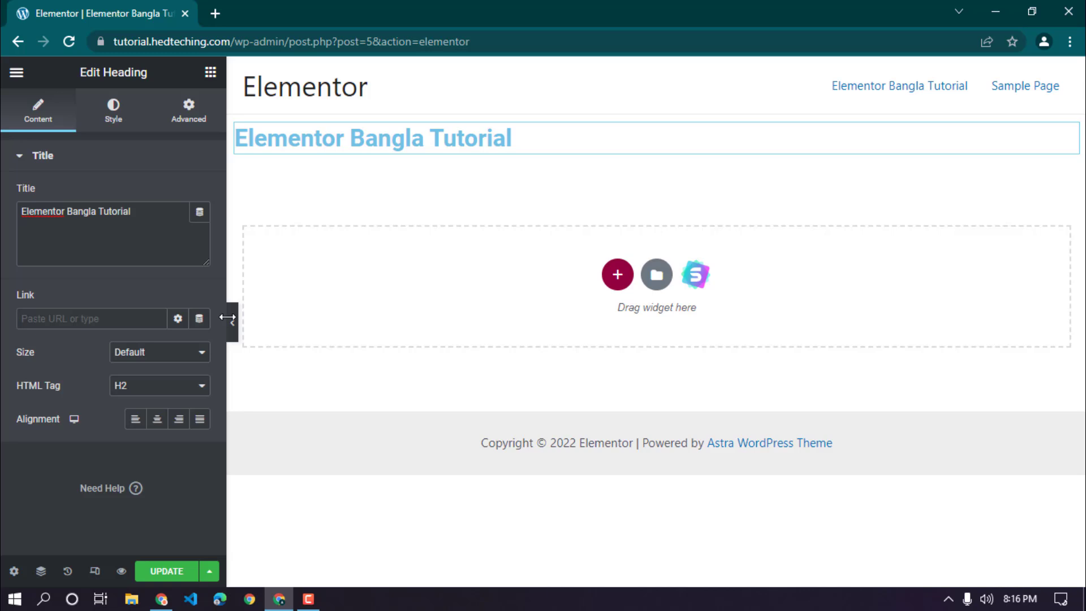
pyautogui.click(177, 573)
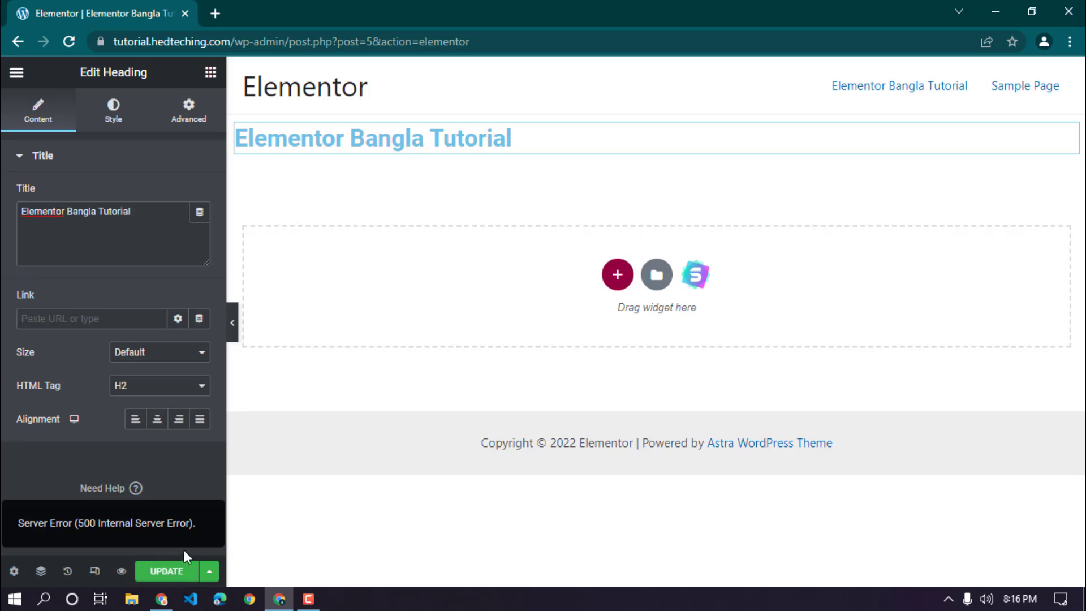
pyautogui.click(173, 568)
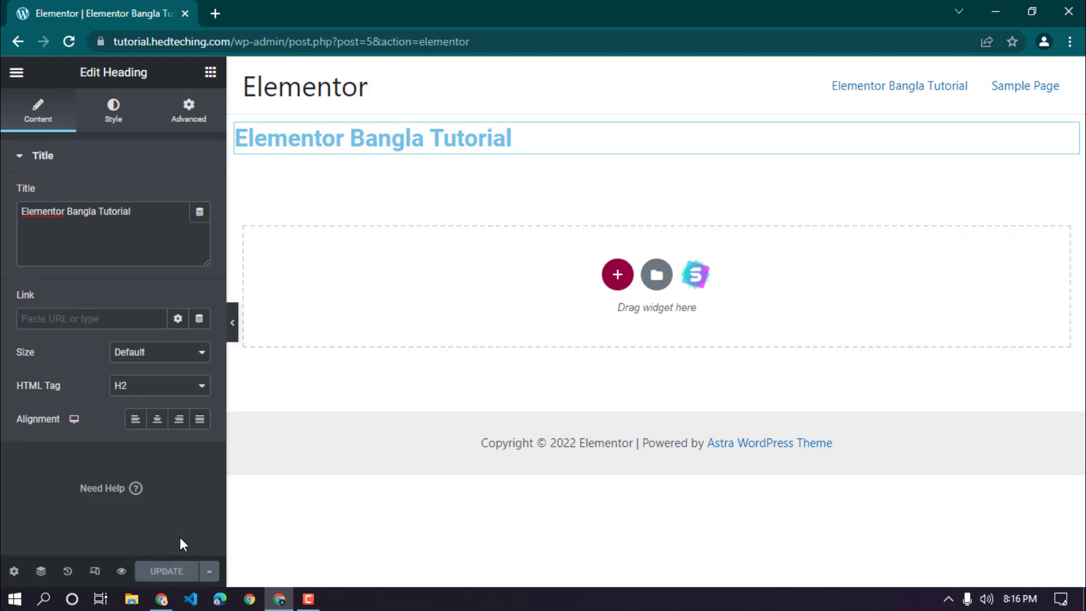
# Step: View the live page in a new browser tab and examine its heading text
pyautogui.click(23, 79)
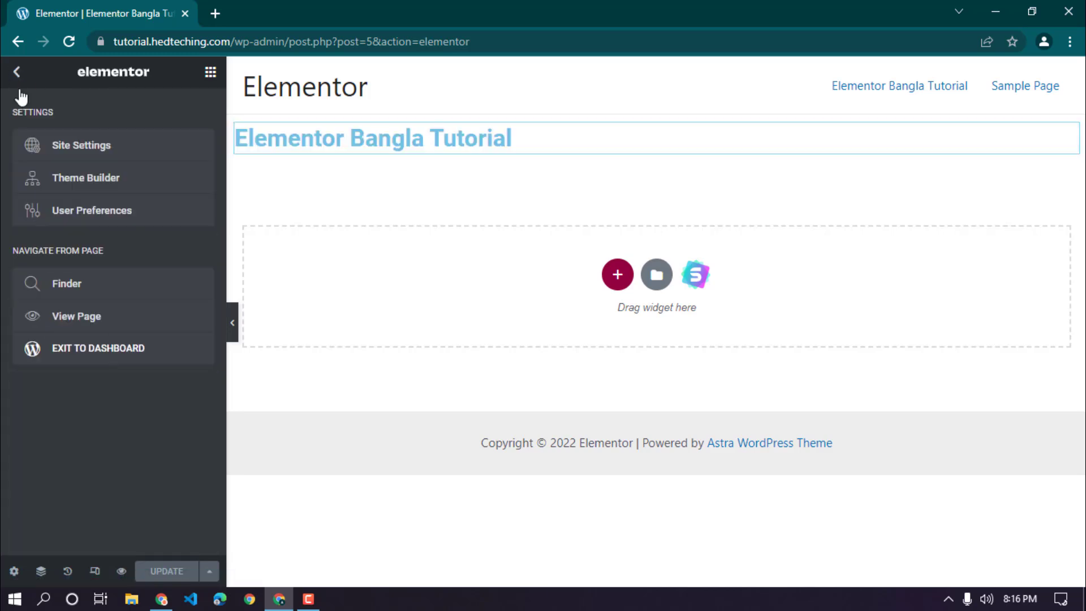
pyautogui.rightClick(79, 320)
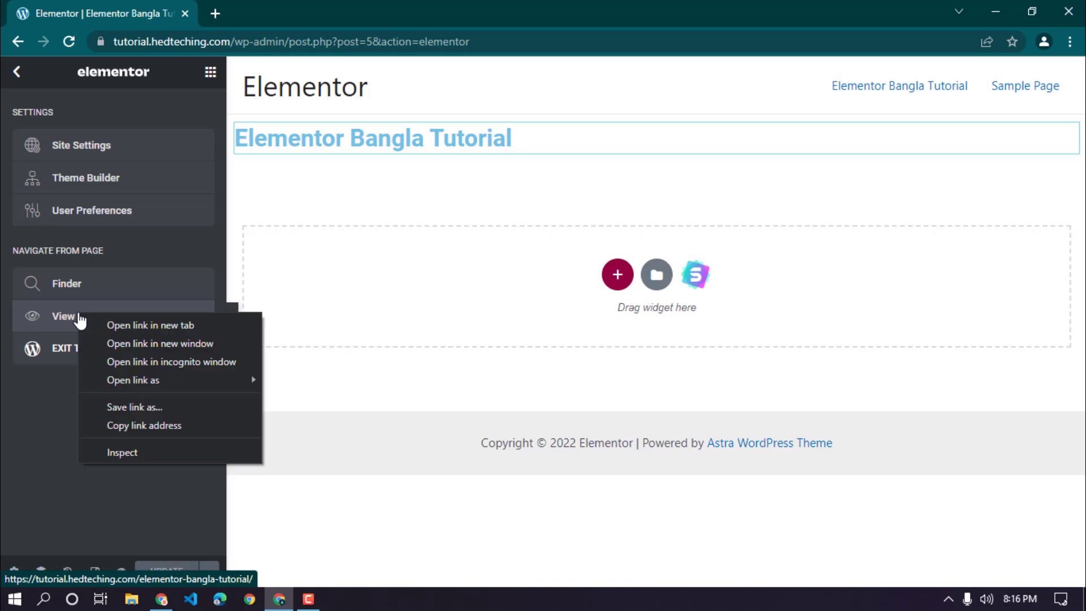
pyautogui.click(98, 320)
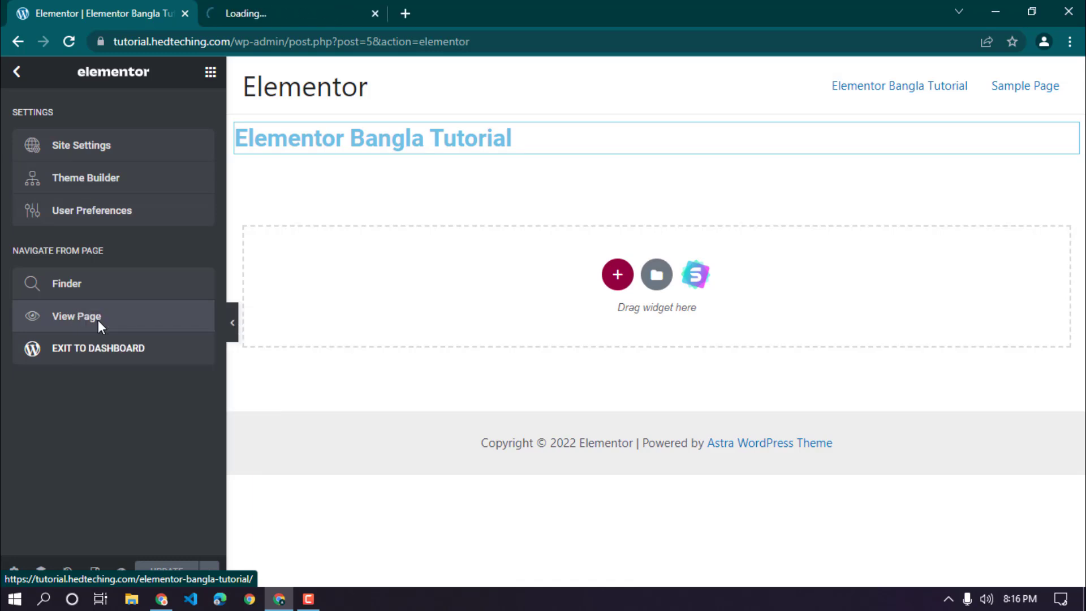
pyautogui.click(311, 8)
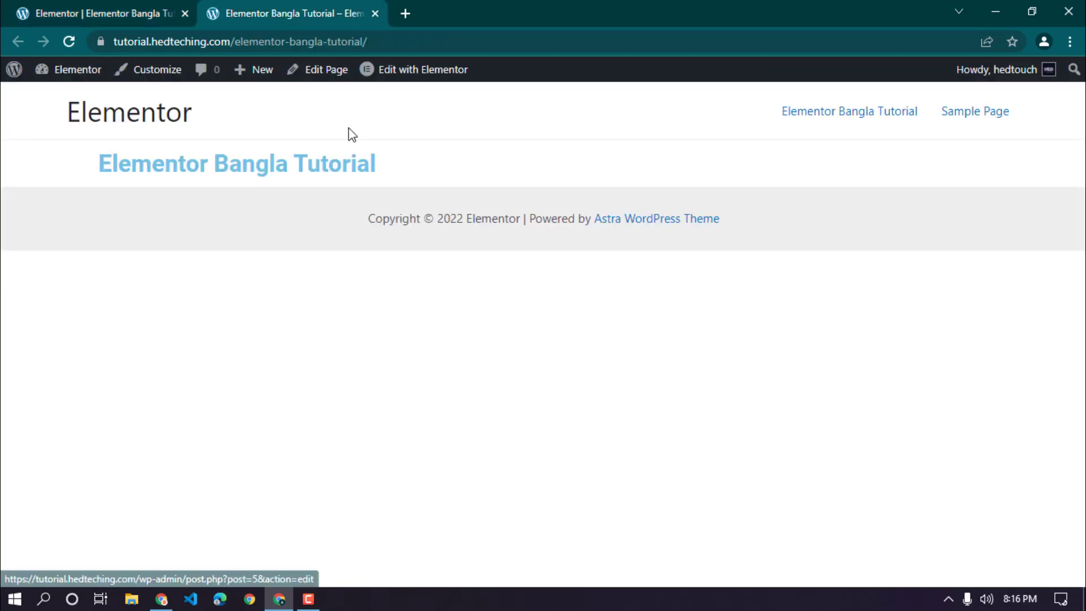
pyautogui.doubleClick(259, 164)
pyautogui.click(135, 153)
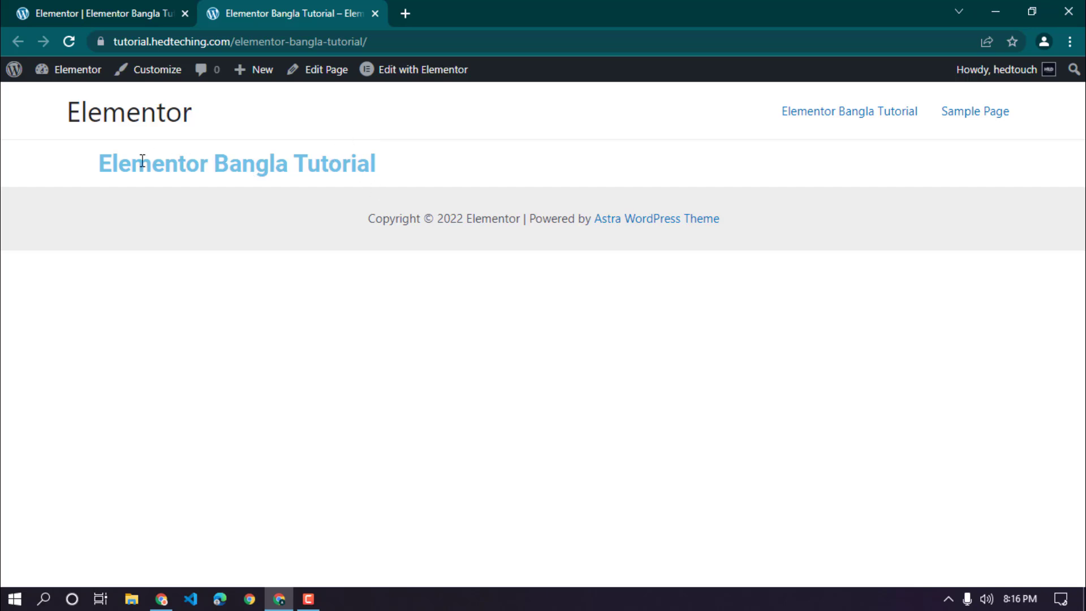
pyautogui.moveTo(107, 162); pyautogui.dragTo(488, 163)
# Step: Open YouTube in a new browser tab and search for "wordpress bangla tutorial hedtouch"
pyautogui.click(406, 13)
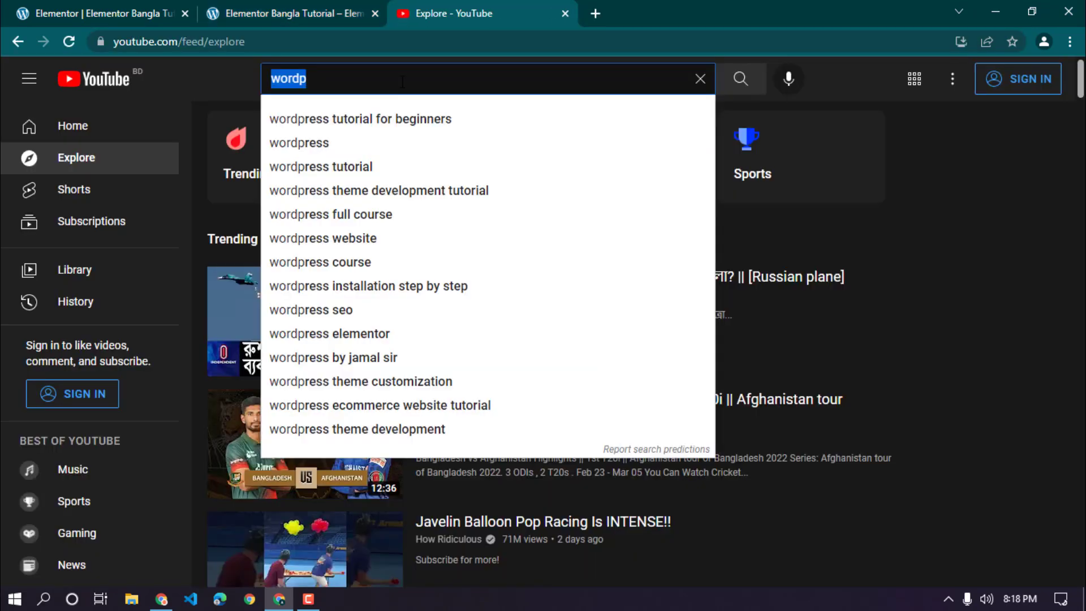
pyautogui.press('BackSpace')
pyautogui.press('BackSpace')
pyautogui.press('BackSpace')
pyautogui.press('BackSpace')
pyautogui.write('ordpre')
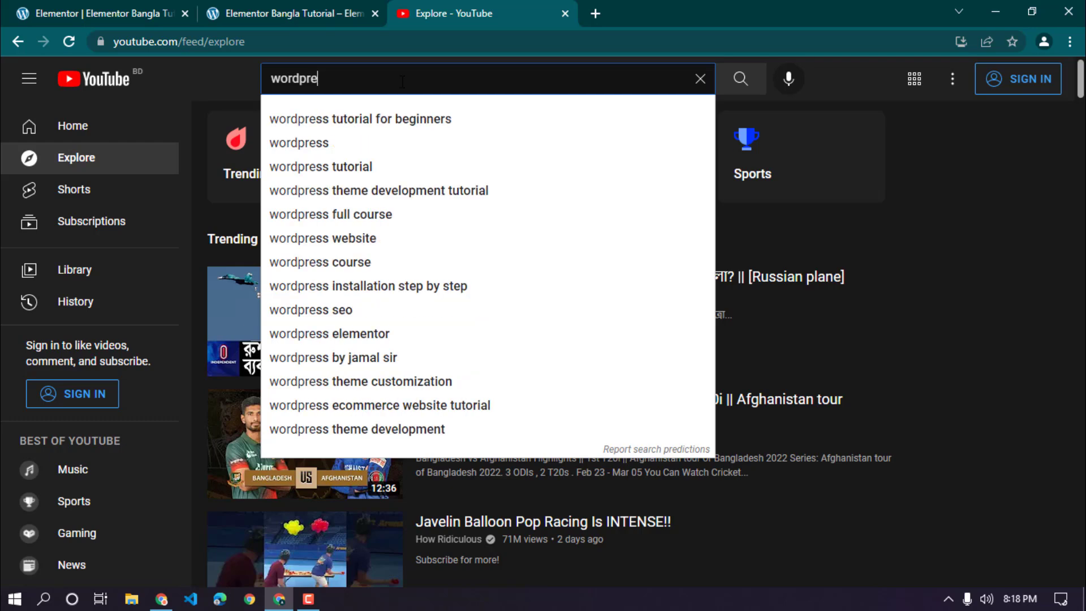
pyautogui.write('ss bangla tu')
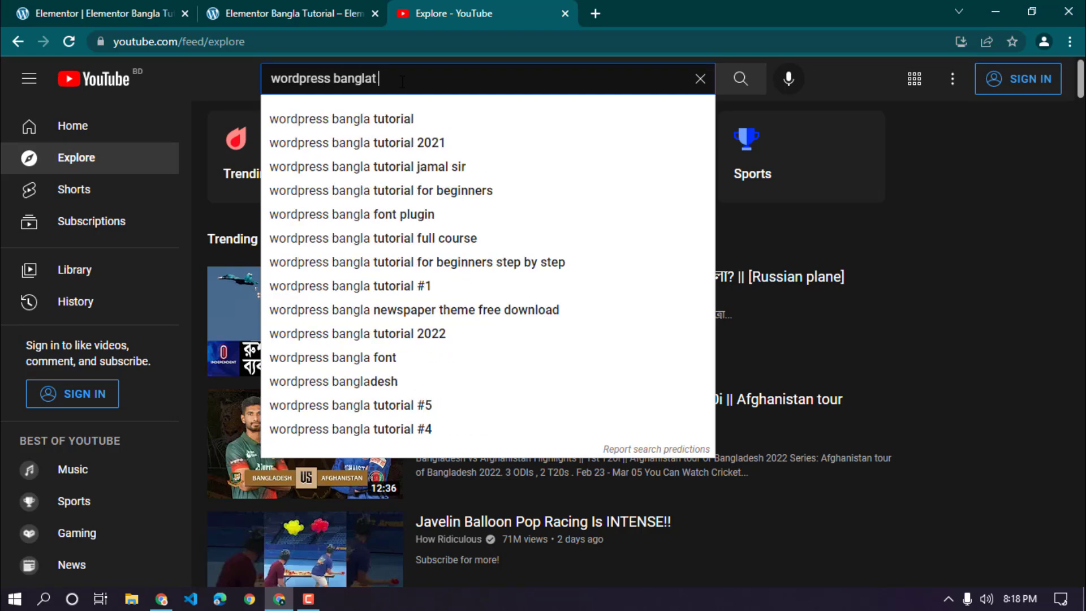
pyautogui.write('to')
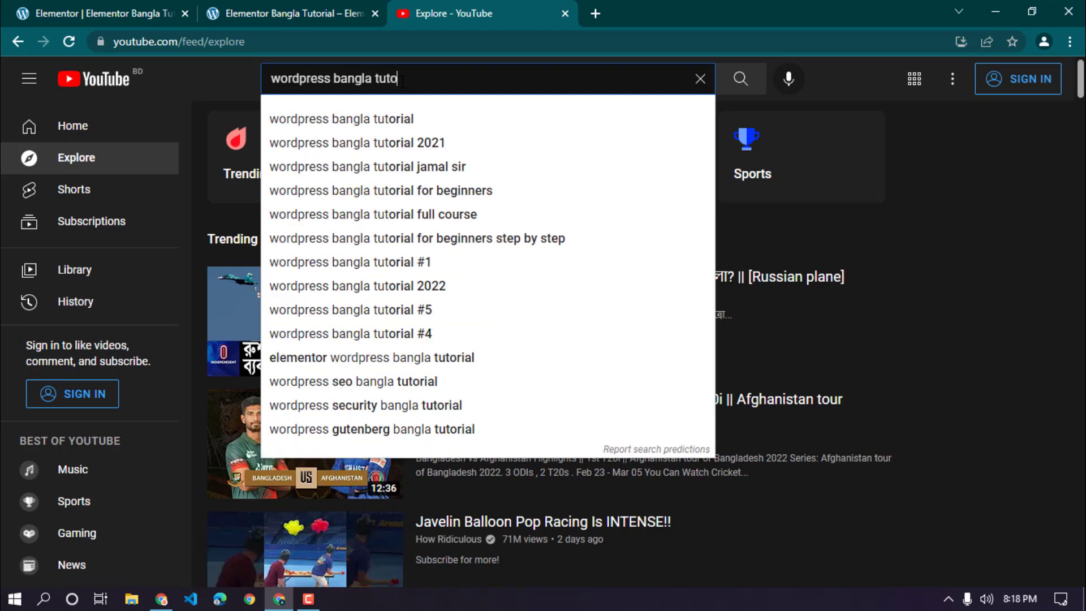
pyautogui.write('rial hedtouch')
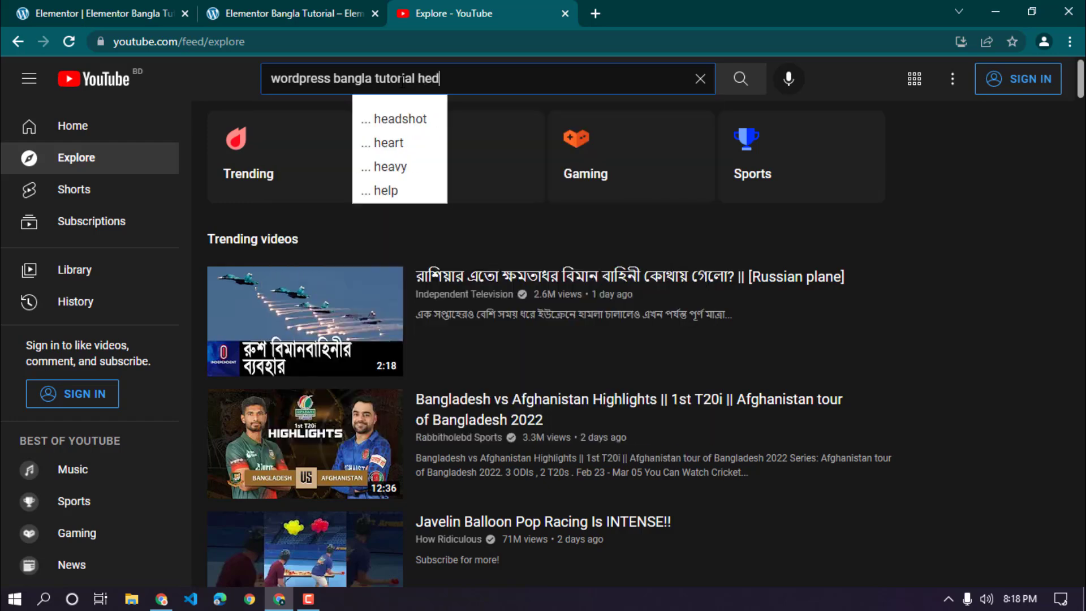
pyautogui.press('Return')
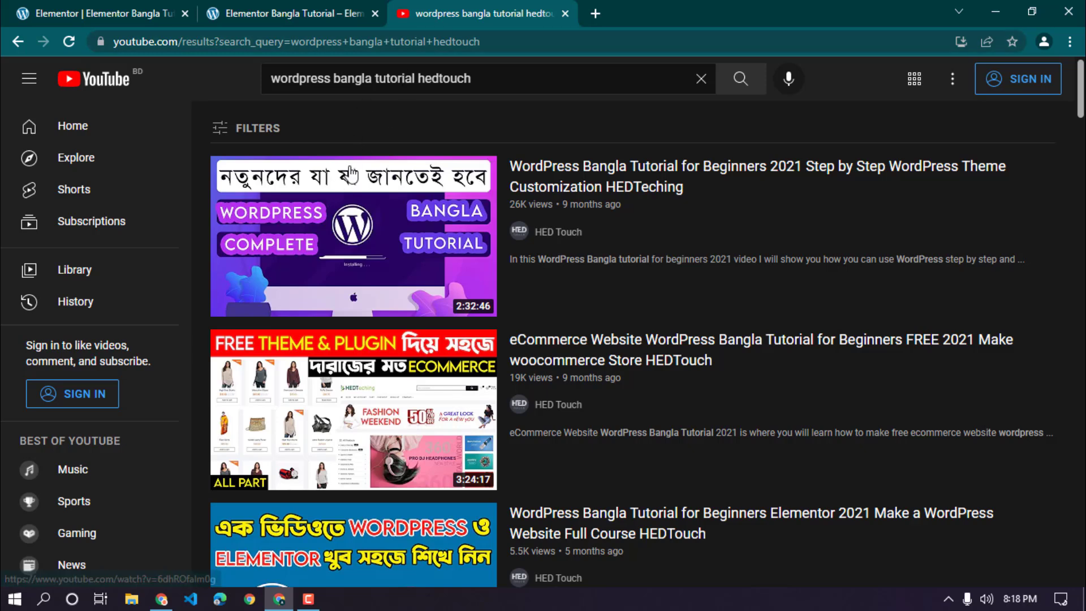
# Step: Look through the YouTube search results and compare them with the live page's heading
pyautogui.click(332, 8)
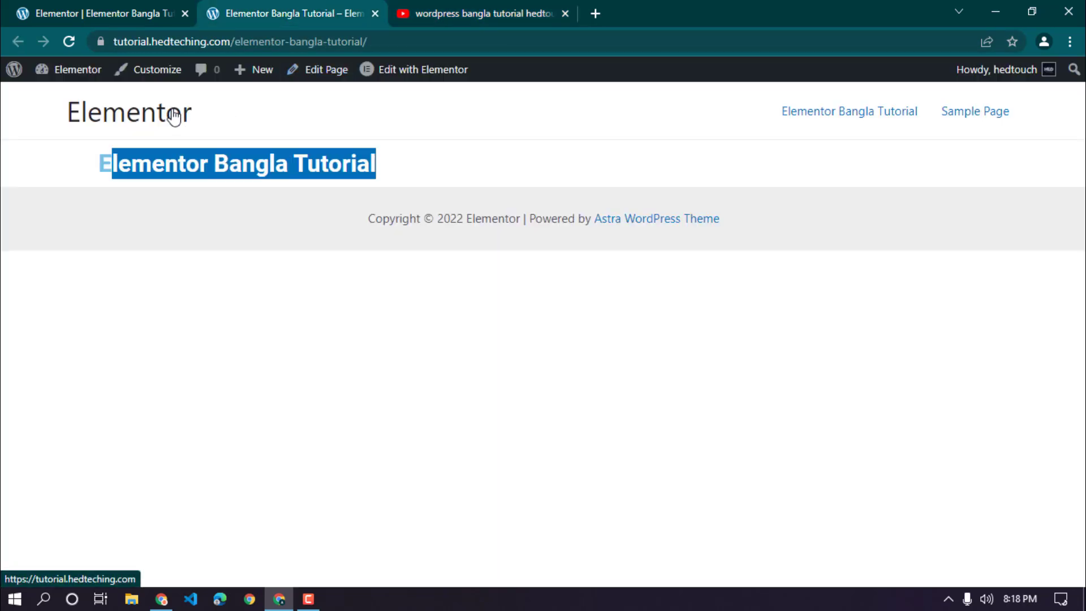
pyautogui.click(498, 13)
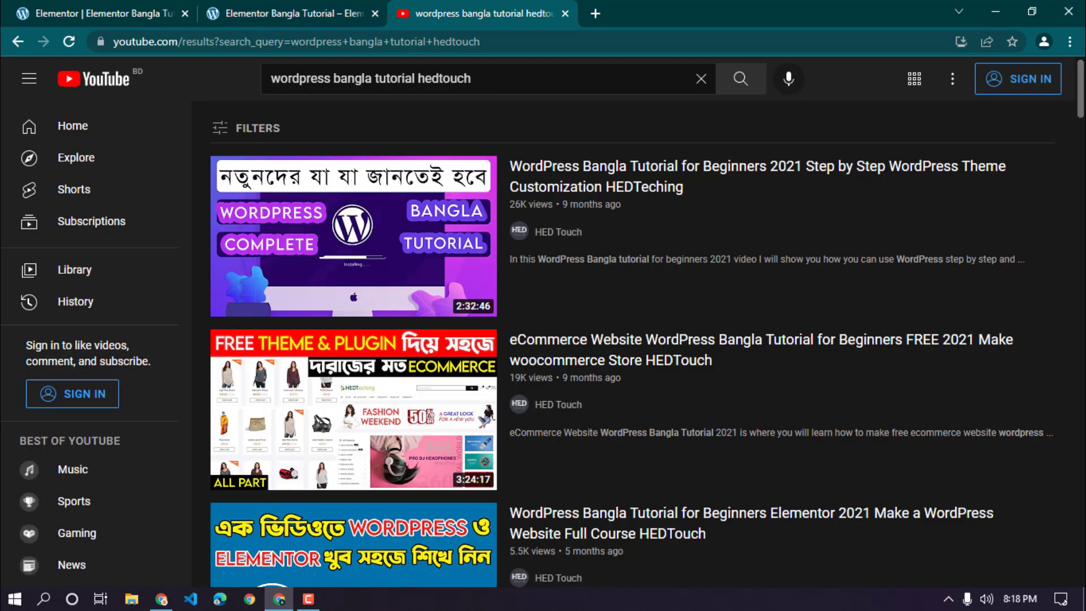
pyautogui.scroll(-2, 639, 339)
pyautogui.scroll(-2, 818, 356)
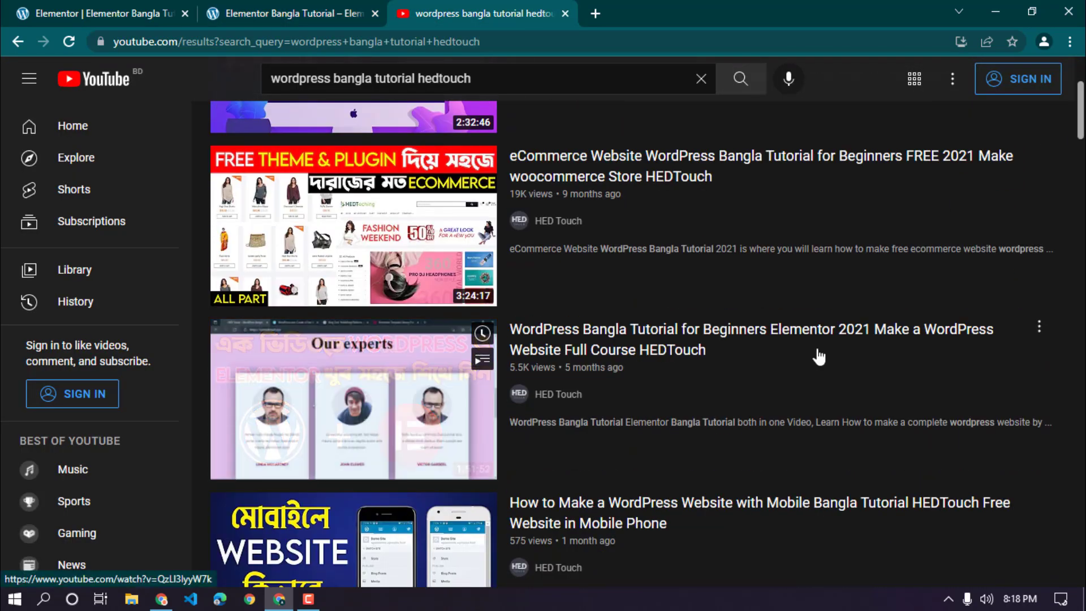
pyautogui.moveTo(1081, 130); pyautogui.dragTo(1081, 106)
pyautogui.click(334, 11)
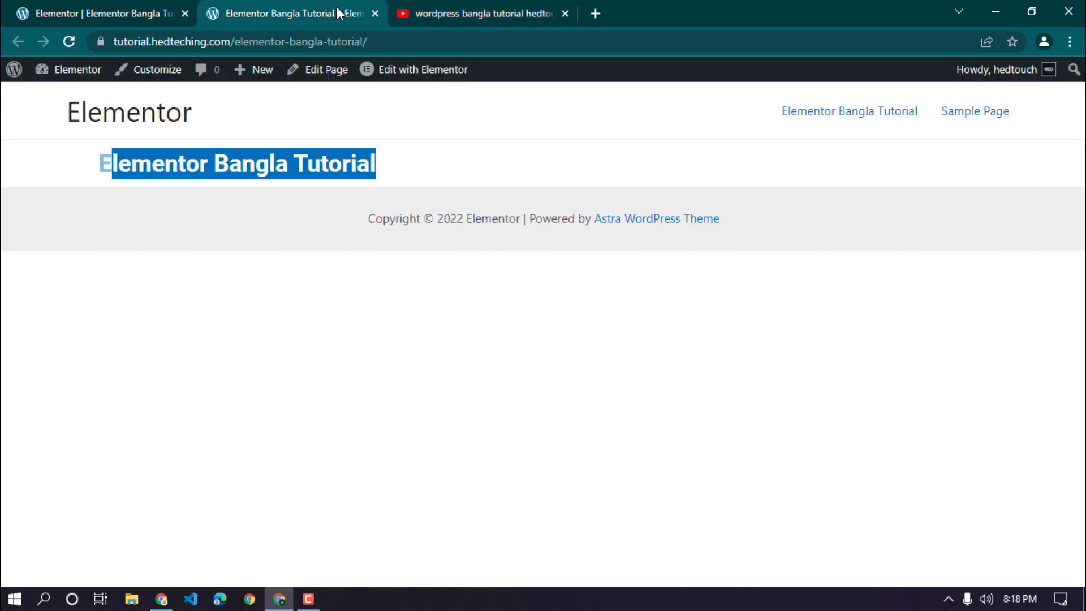
# Step: Close the YouTube results, return to the Elementor editor and open the heading's link setting for entry
pyautogui.click(108, 11)
pyautogui.click(566, 13)
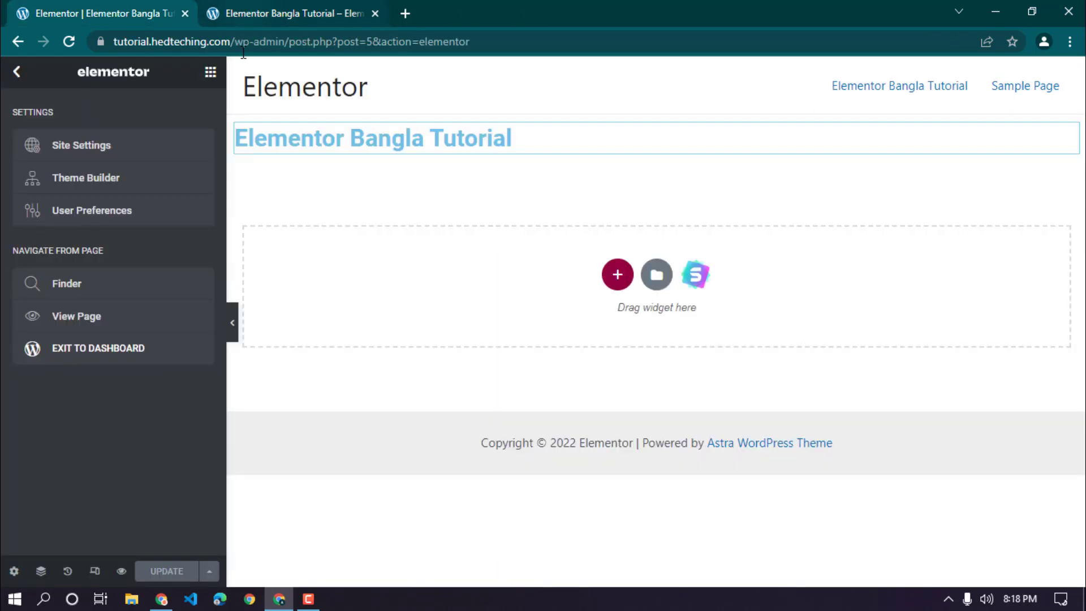
pyautogui.click(400, 140)
pyautogui.click(78, 323)
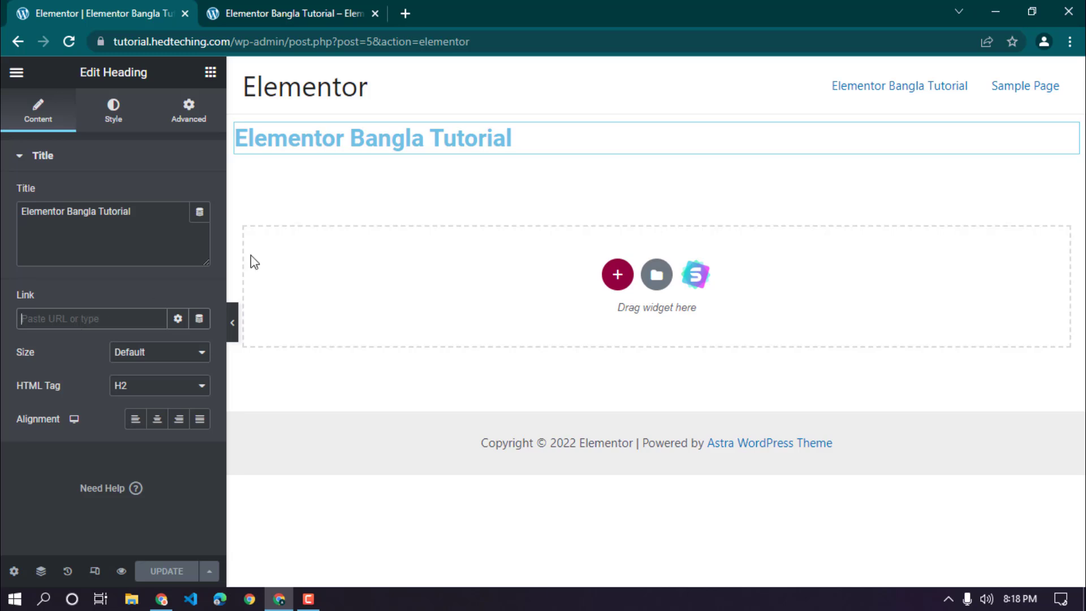
# Step: Enter the address youtube.com/hedtouch in a new browser tab and copy it
pyautogui.click(327, 4)
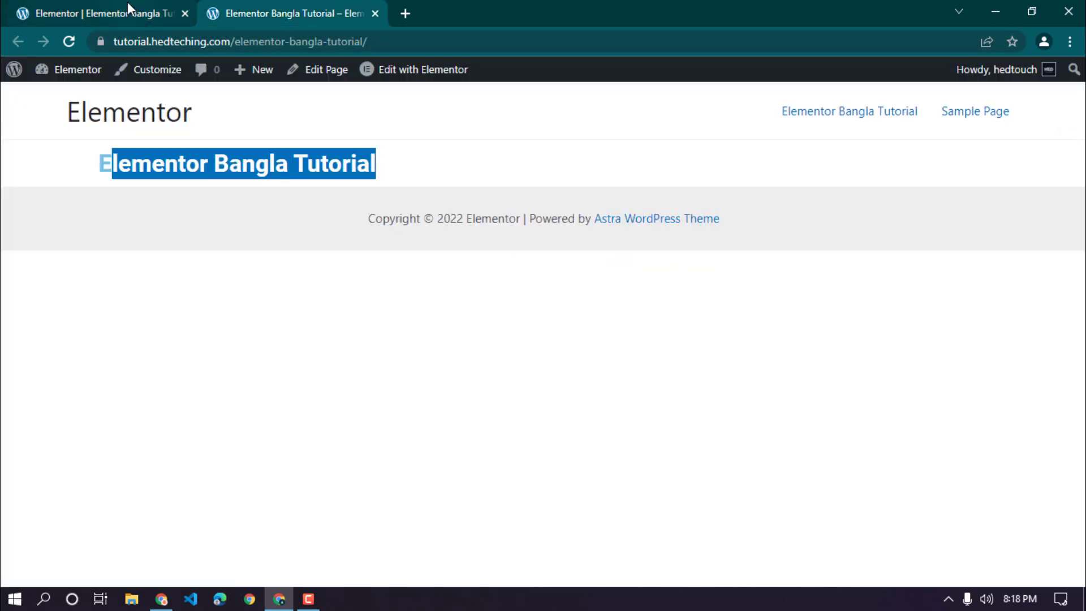
pyautogui.click(399, 17)
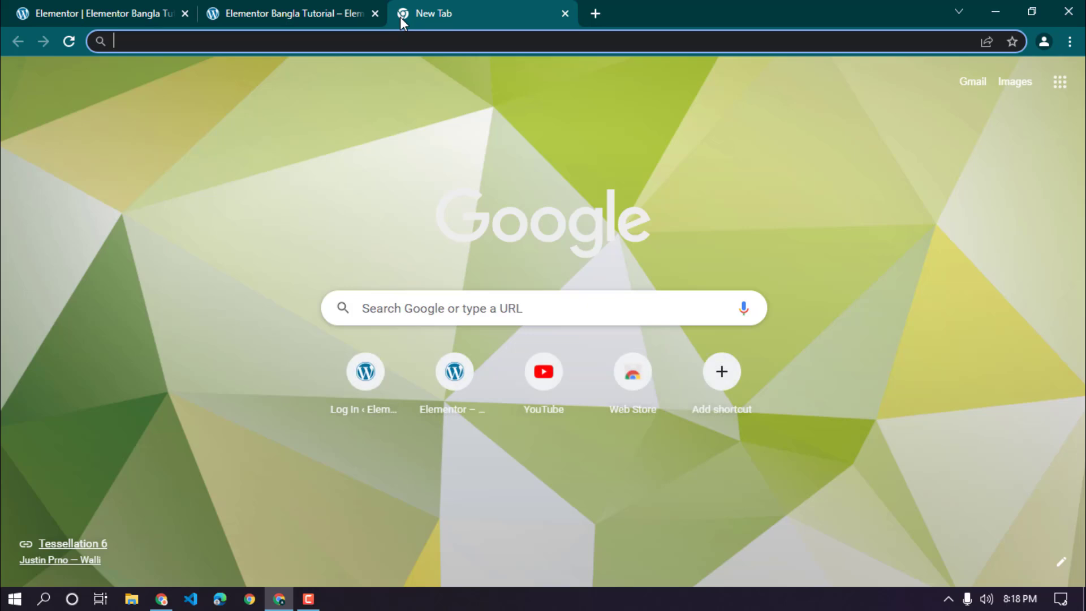
pyautogui.write('youtube.com')
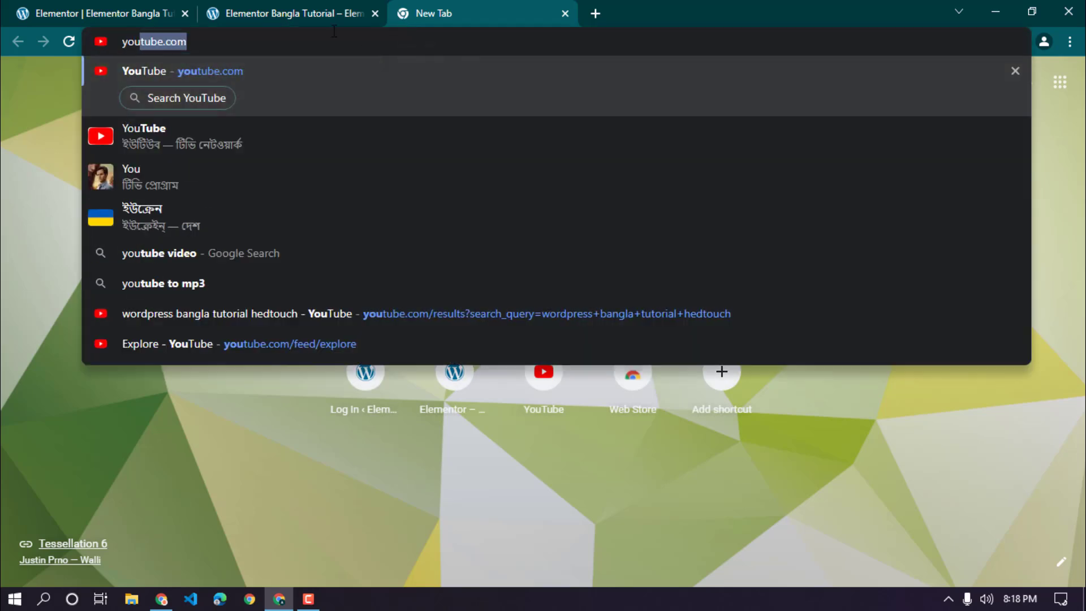
pyautogui.click(324, 34)
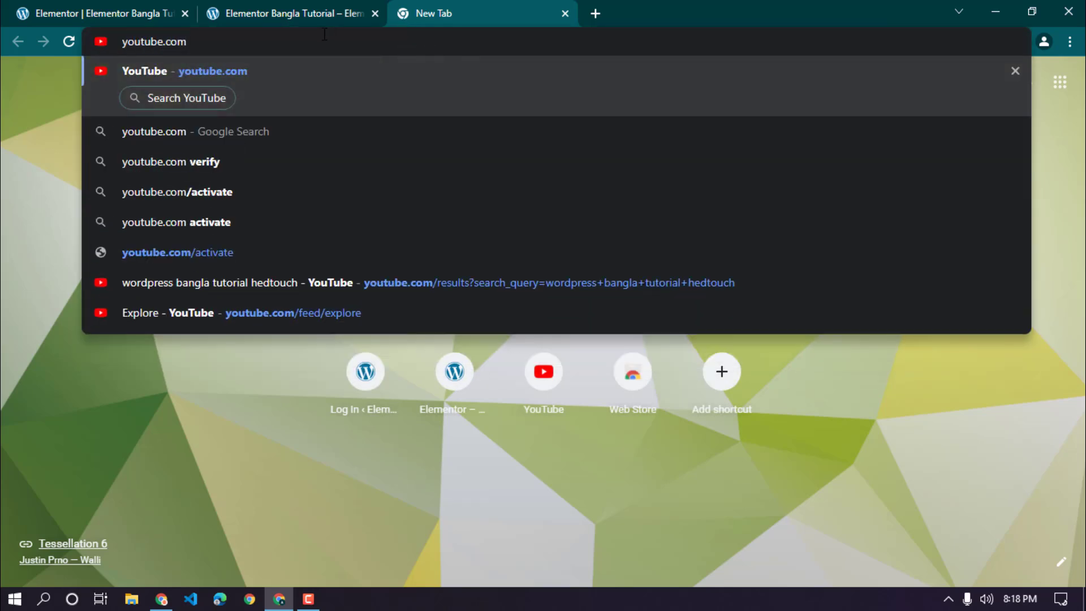
pyautogui.write('/hedtouch')
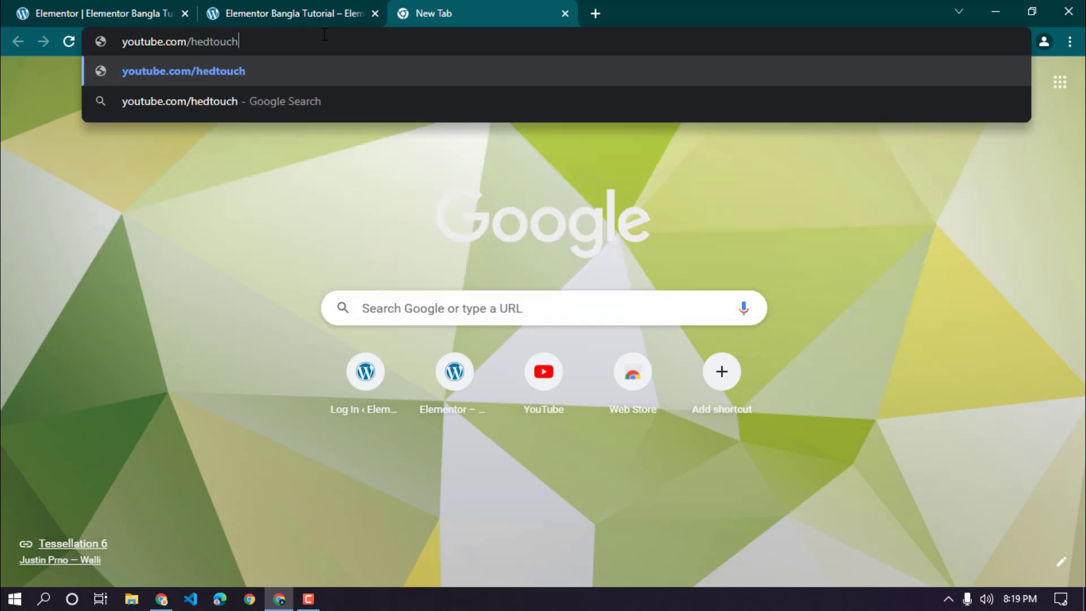
pyautogui.tripleClick(324, 34)
pyautogui.hotkey('ctrl', 'c')
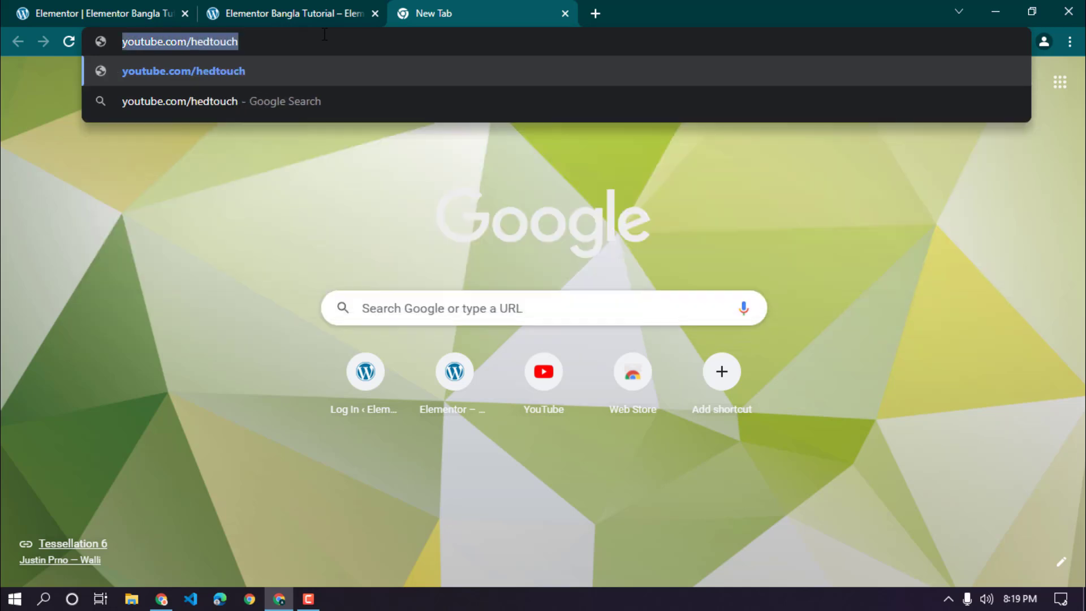
pyautogui.click(228, 13)
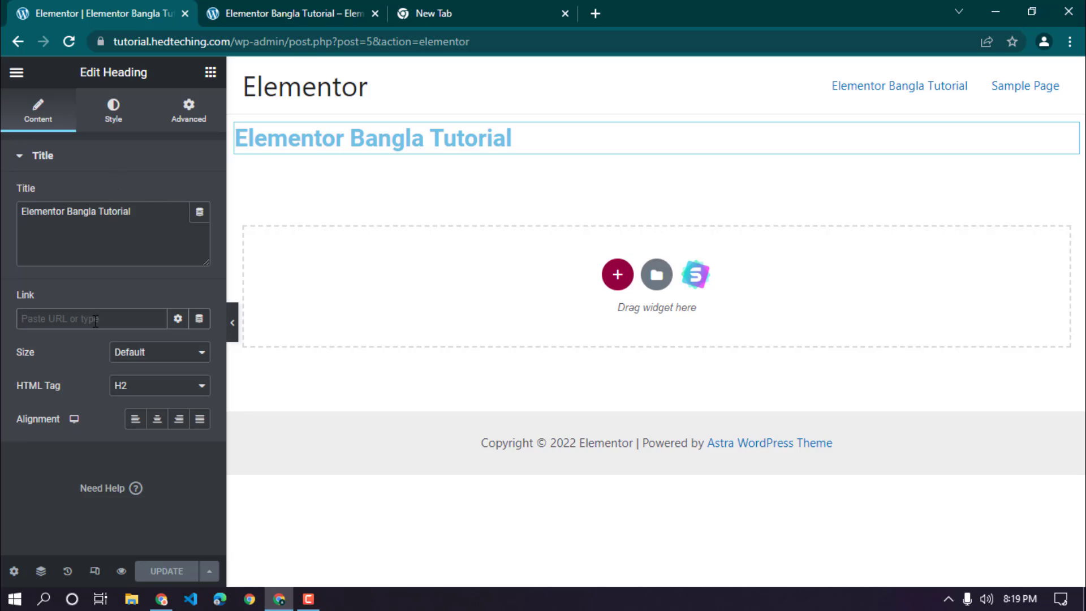
pyautogui.click(95, 321)
pyautogui.hotkey('ctrl', 'v')
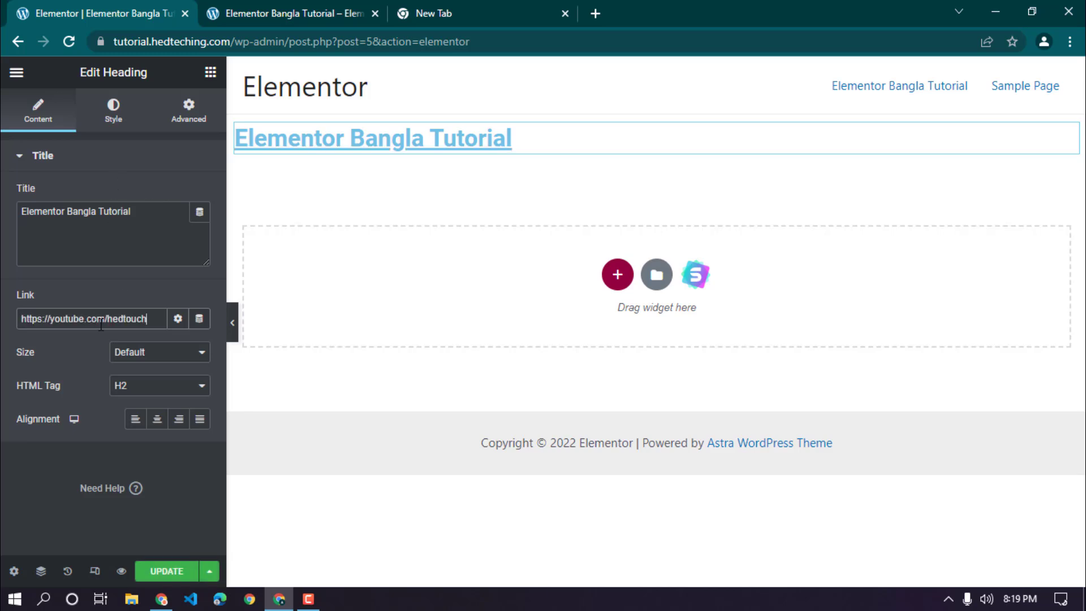
pyautogui.click(166, 572)
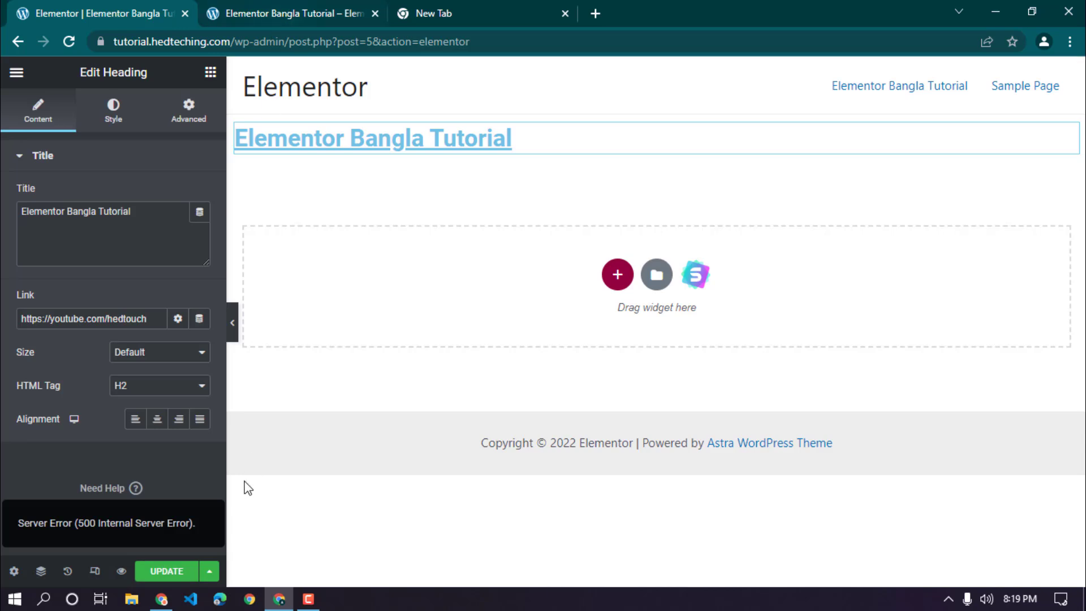
# Step: Update the page, reload the live page and test the heading's link to the YouTube channel
pyautogui.click(180, 570)
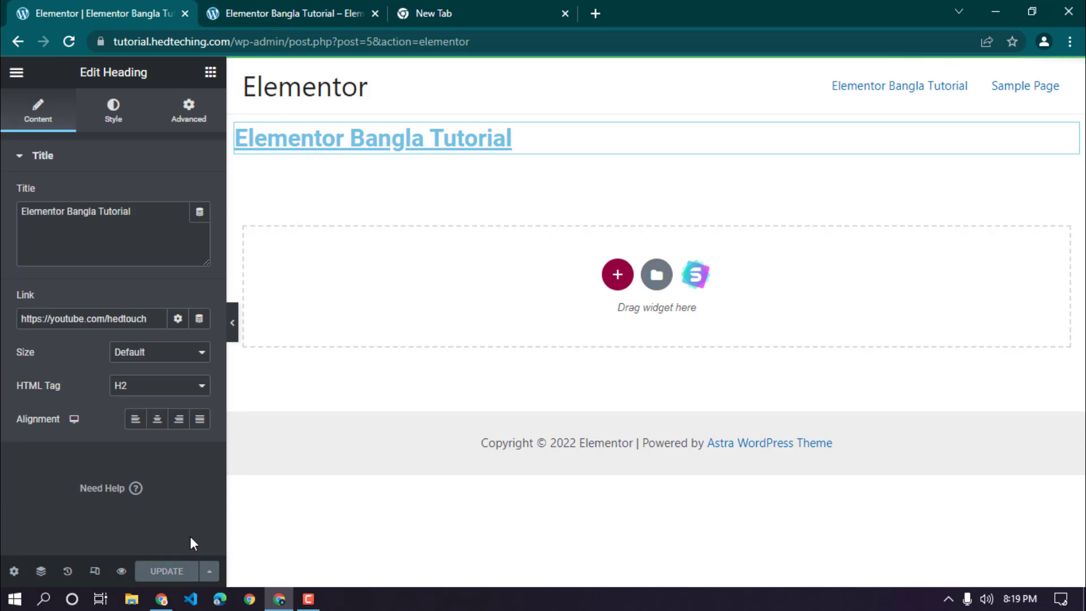
pyautogui.click(264, 10)
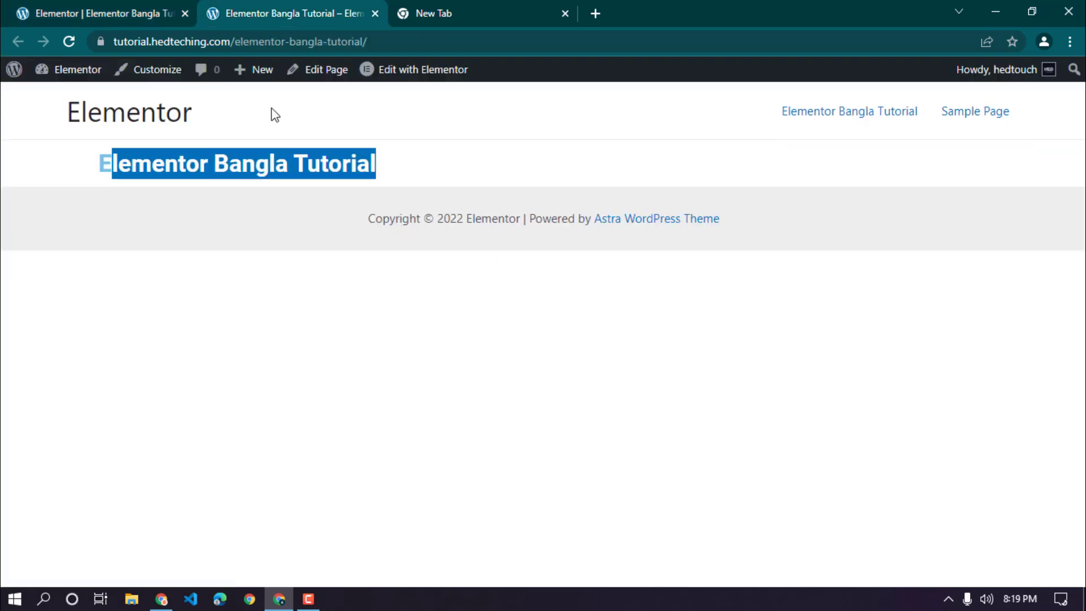
pyautogui.click(70, 41)
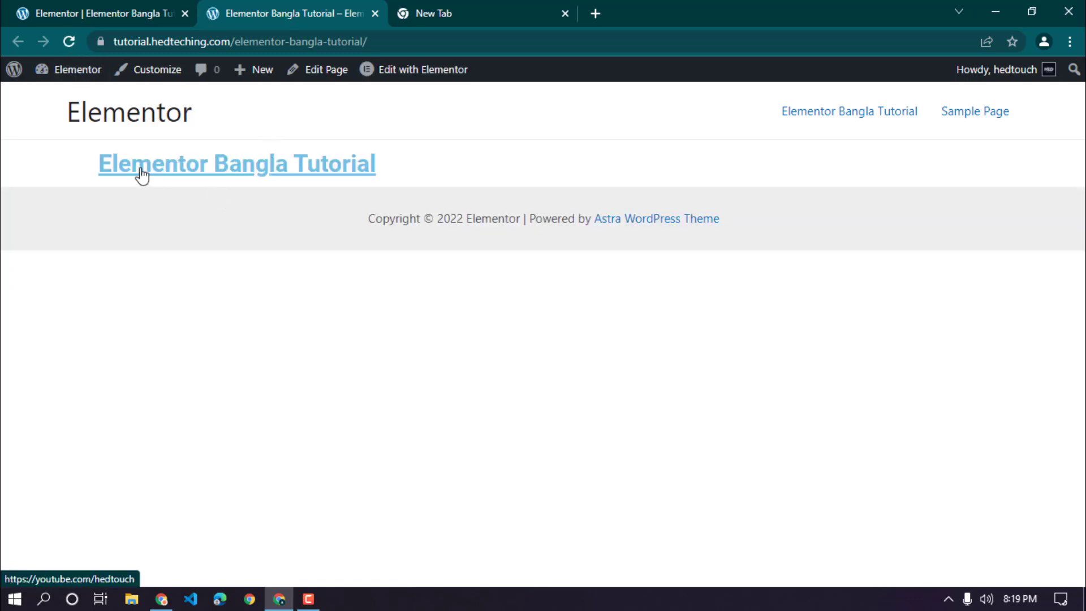
pyautogui.click(156, 8)
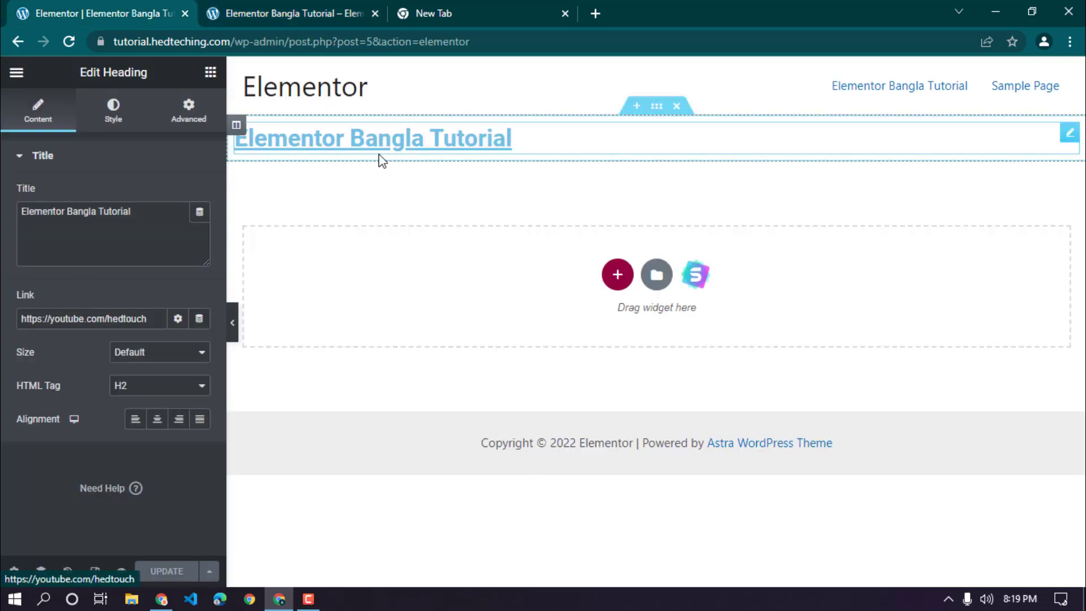
pyautogui.click(281, 2)
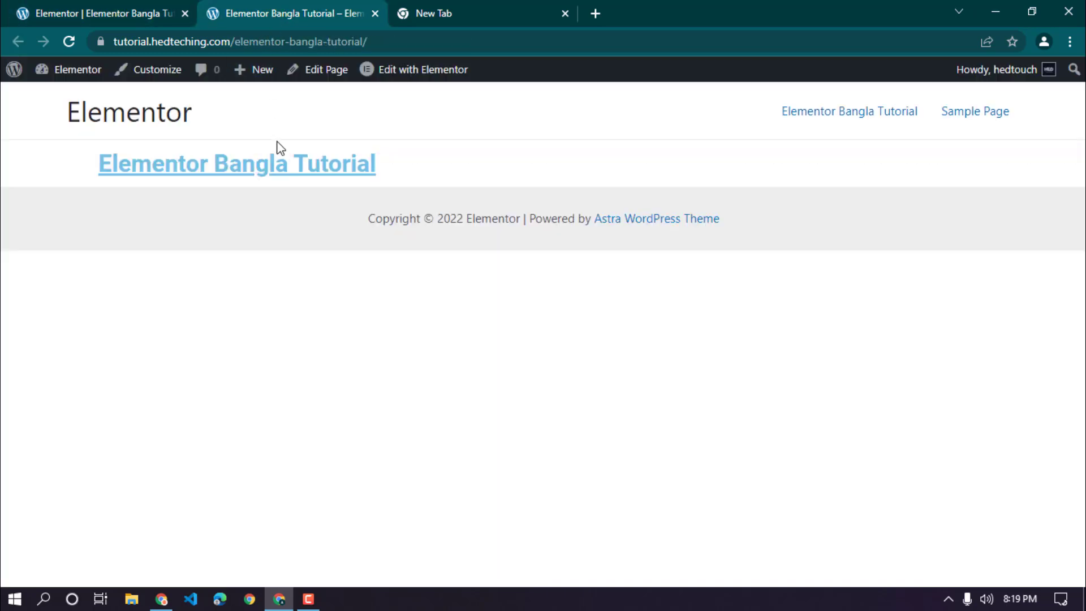
pyautogui.click(262, 169)
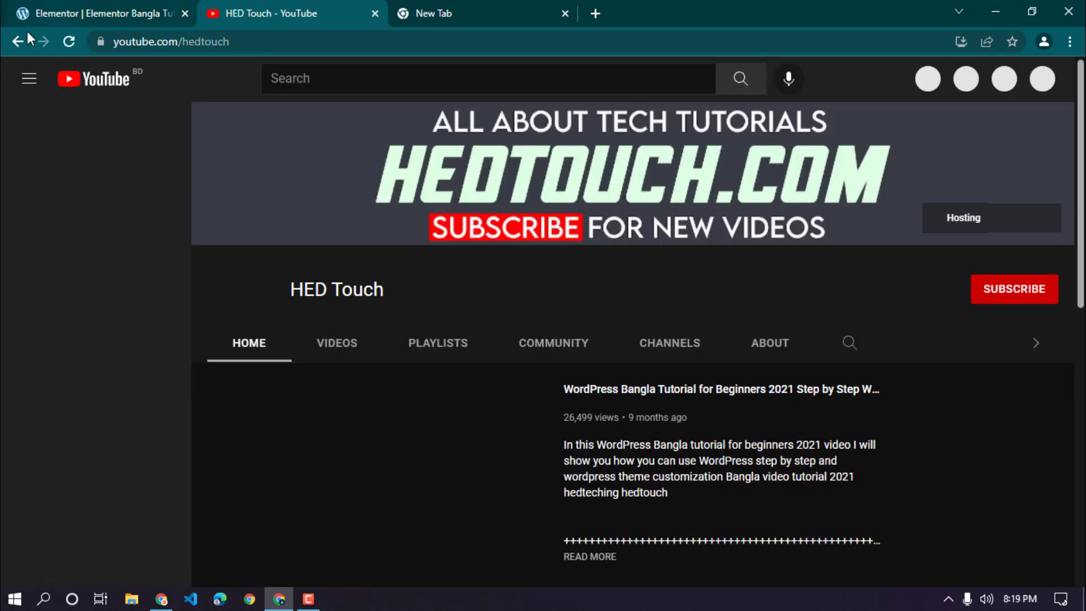
pyautogui.click(18, 41)
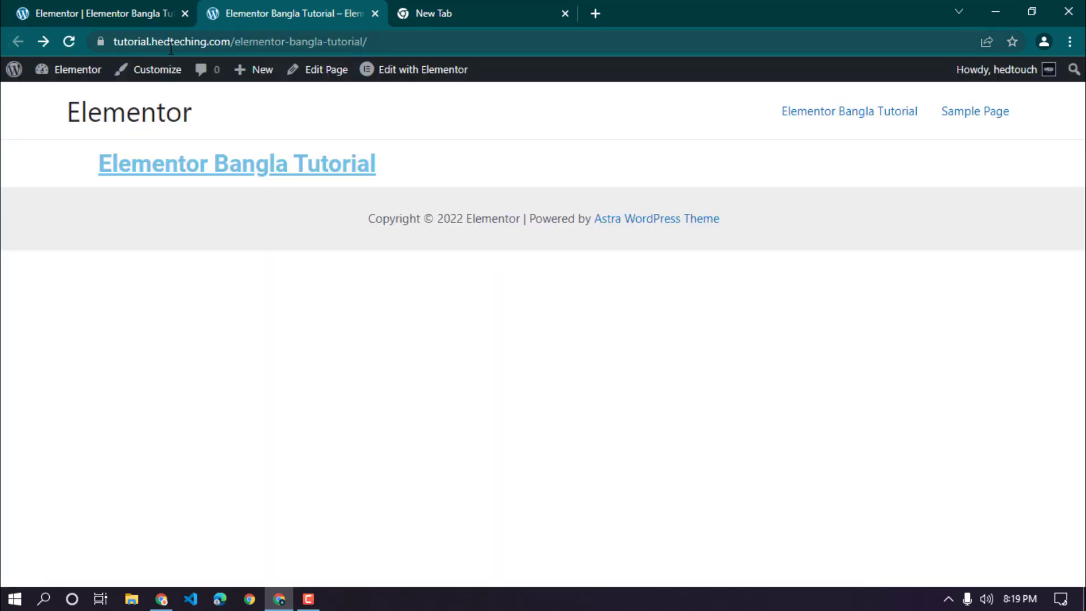
# Step: Follow the live page's heading link once more and go back to the page
pyautogui.click(83, 5)
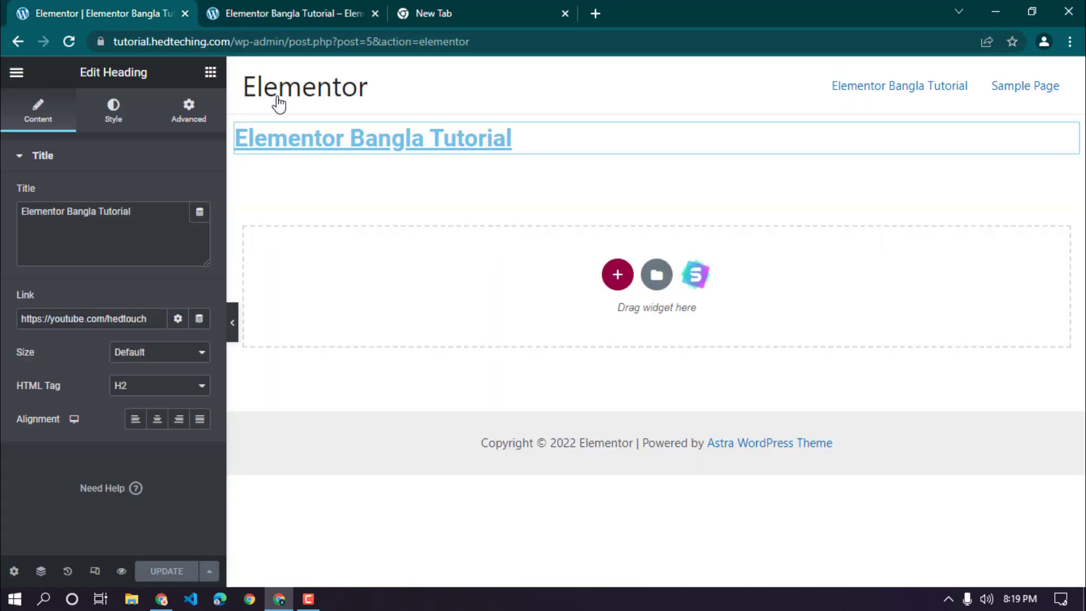
pyautogui.click(267, 7)
pyautogui.click(252, 165)
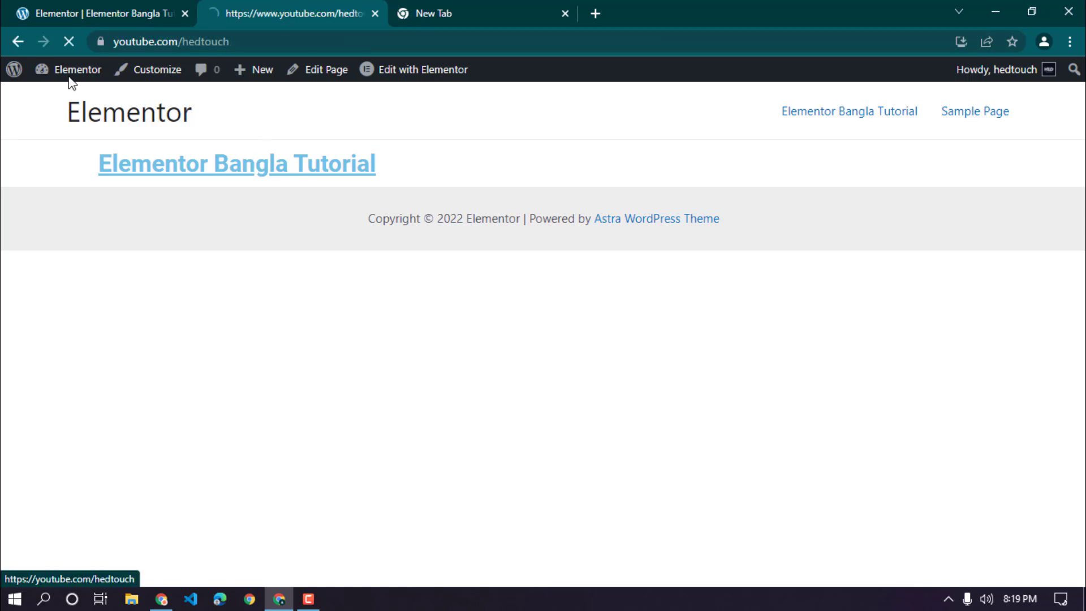
pyautogui.click(18, 41)
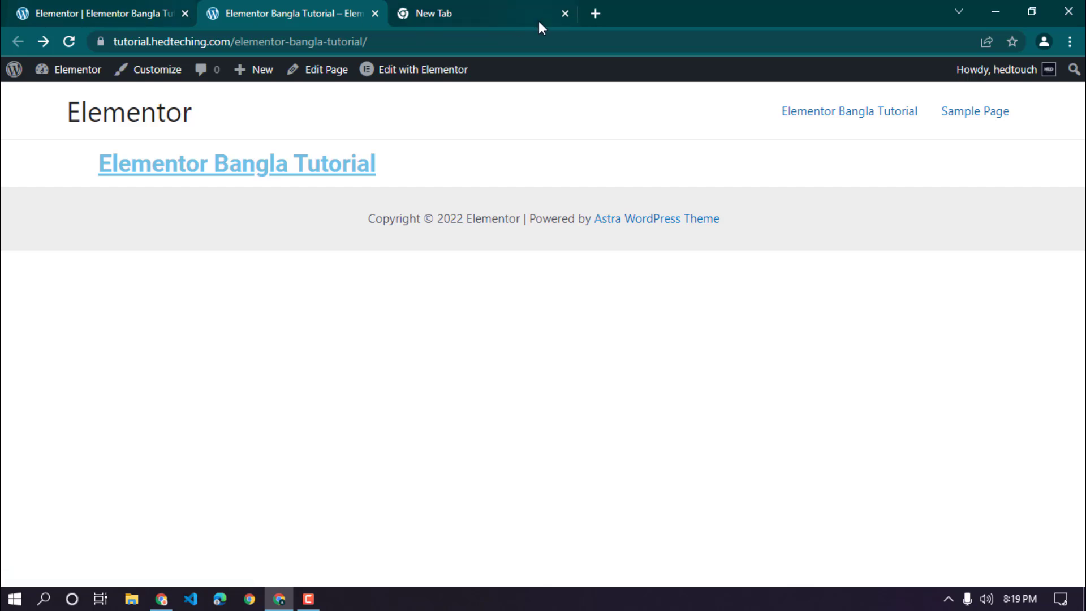
# Step: Close the empty browser tab, set the heading's link to open in a new window and update the page
pyautogui.click(565, 13)
pyautogui.click(97, 13)
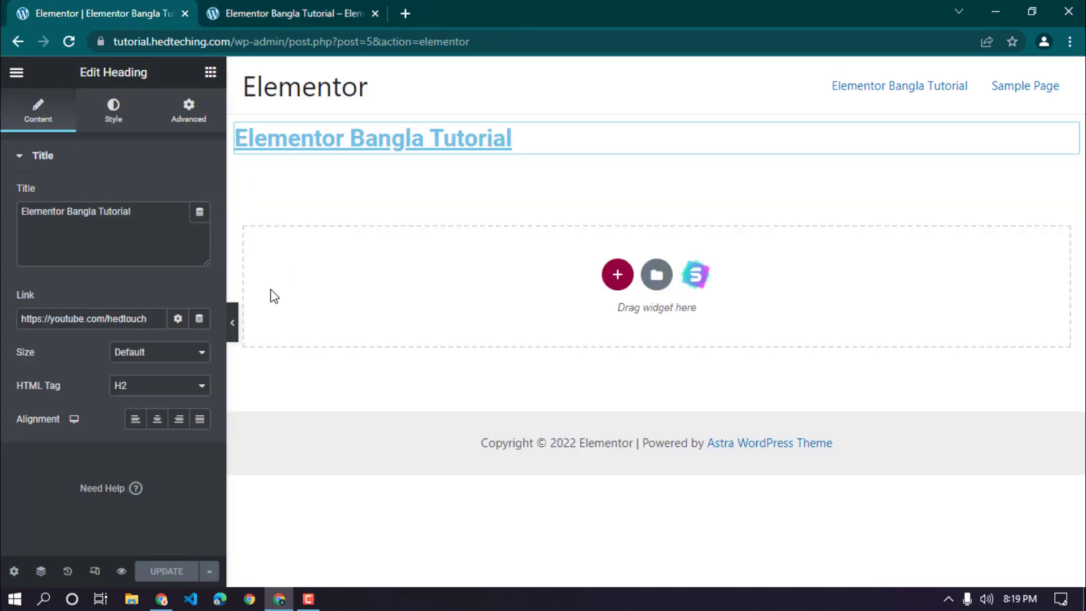
pyautogui.click(178, 319)
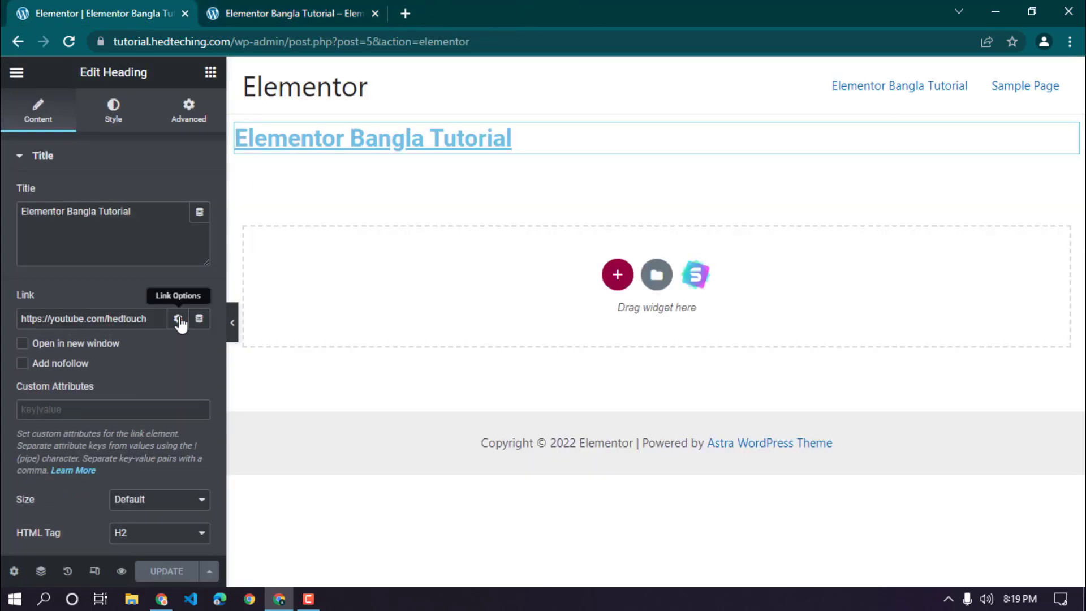
pyautogui.click(24, 342)
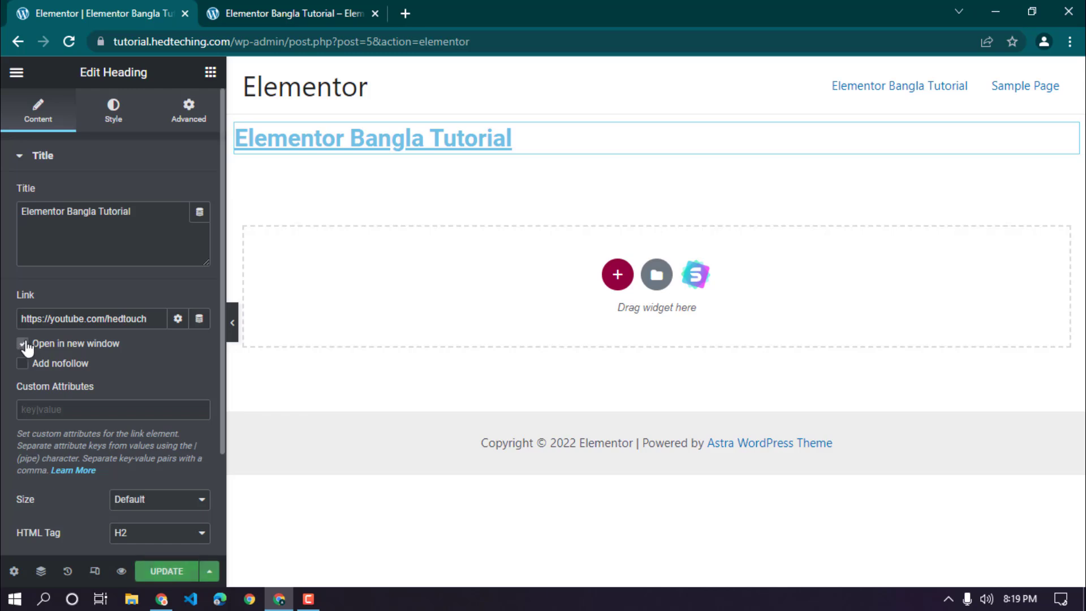
pyautogui.click(178, 319)
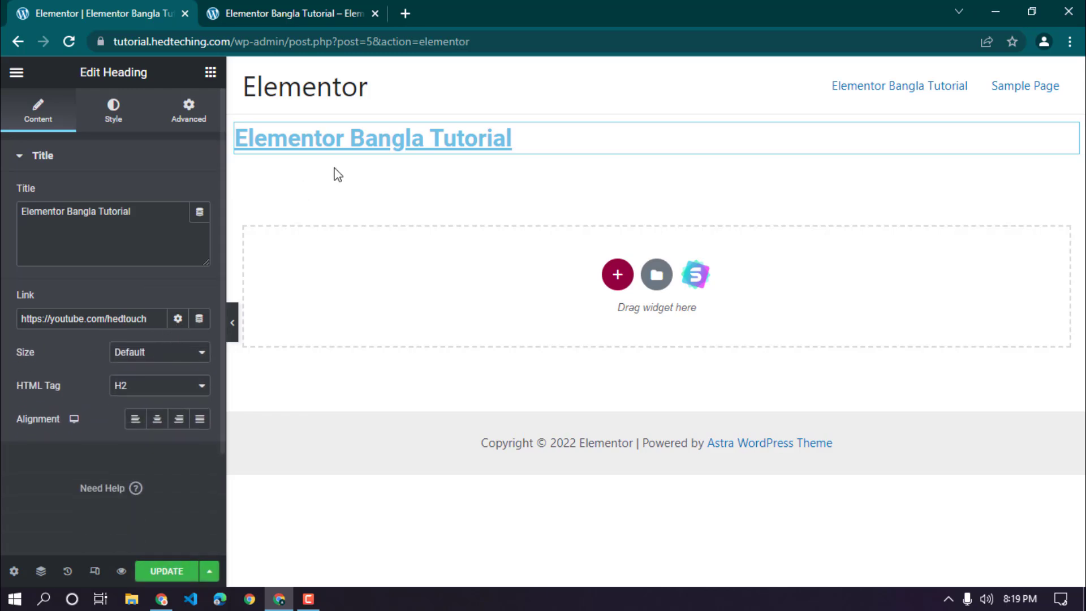
pyautogui.click(168, 571)
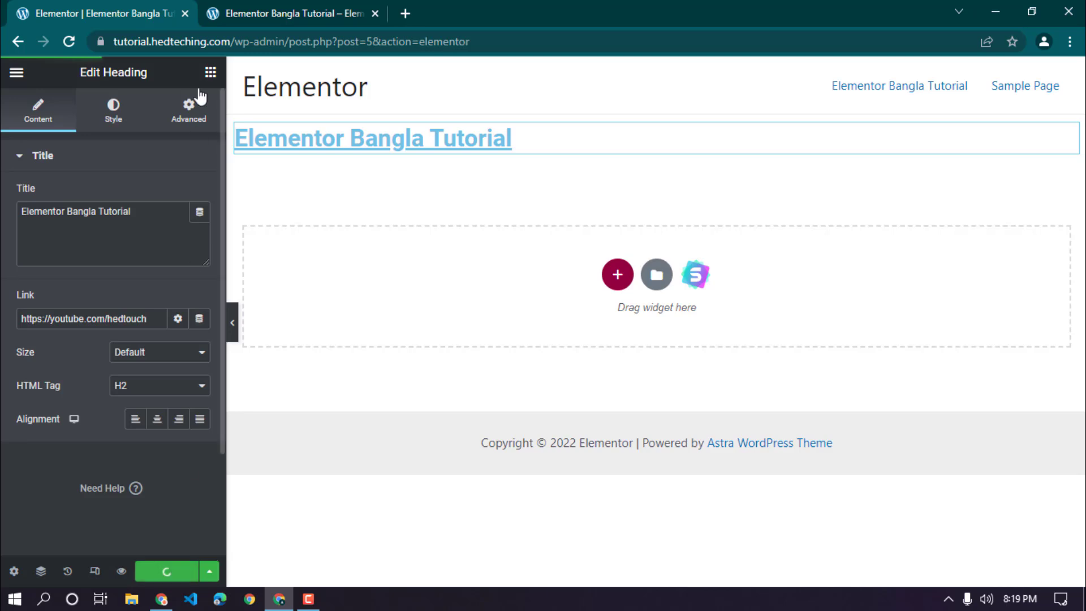
# Step: Test the heading's link on the reloaded live page, then close the YouTube tab and return to the Elementor editor
pyautogui.click(286, 14)
pyautogui.click(69, 45)
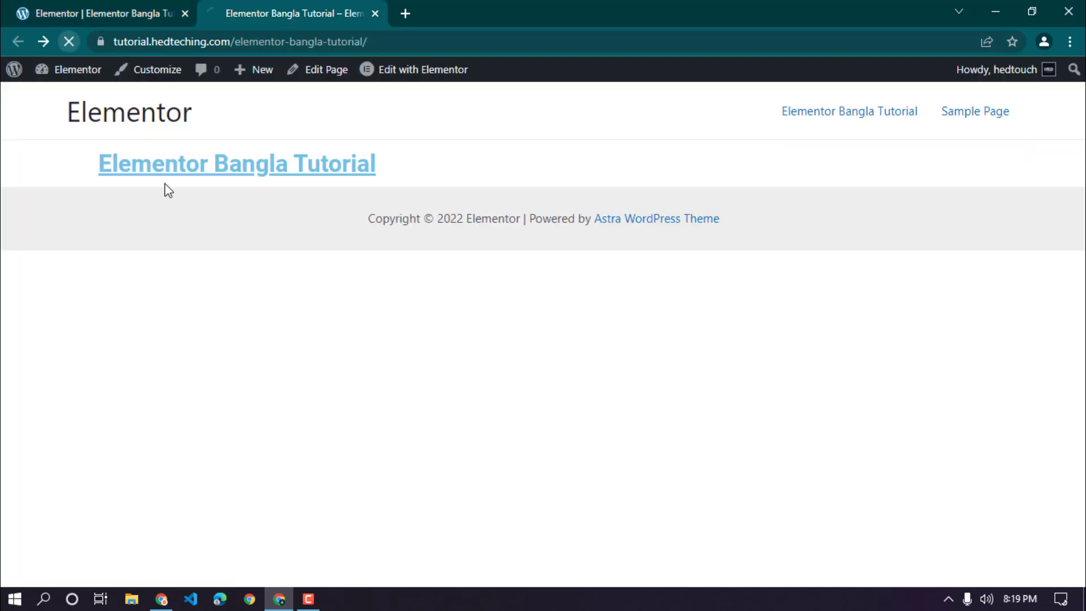
pyautogui.click(208, 171)
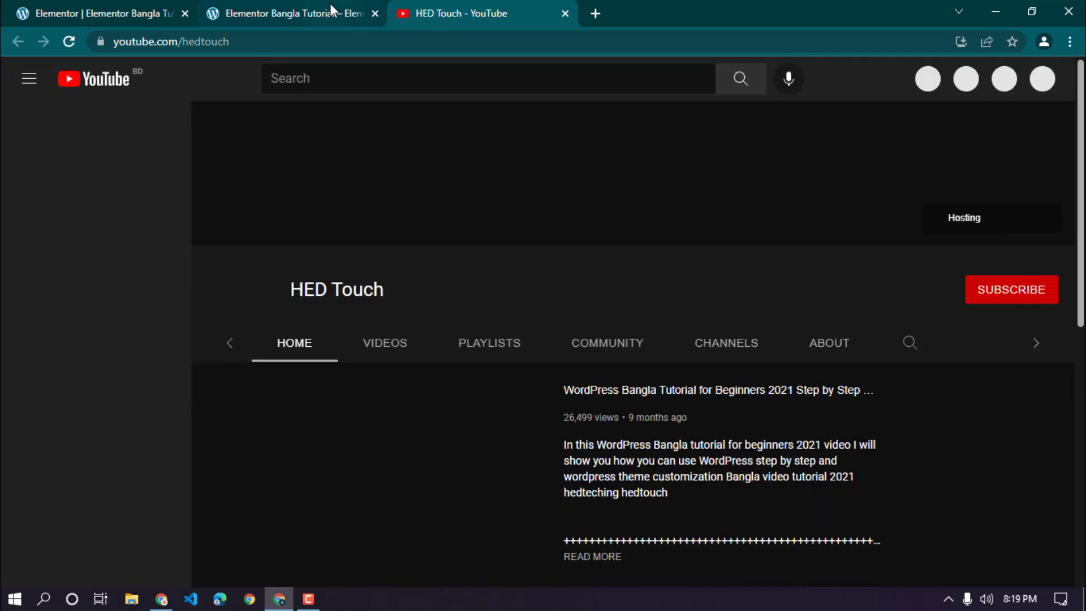
pyautogui.click(330, 2)
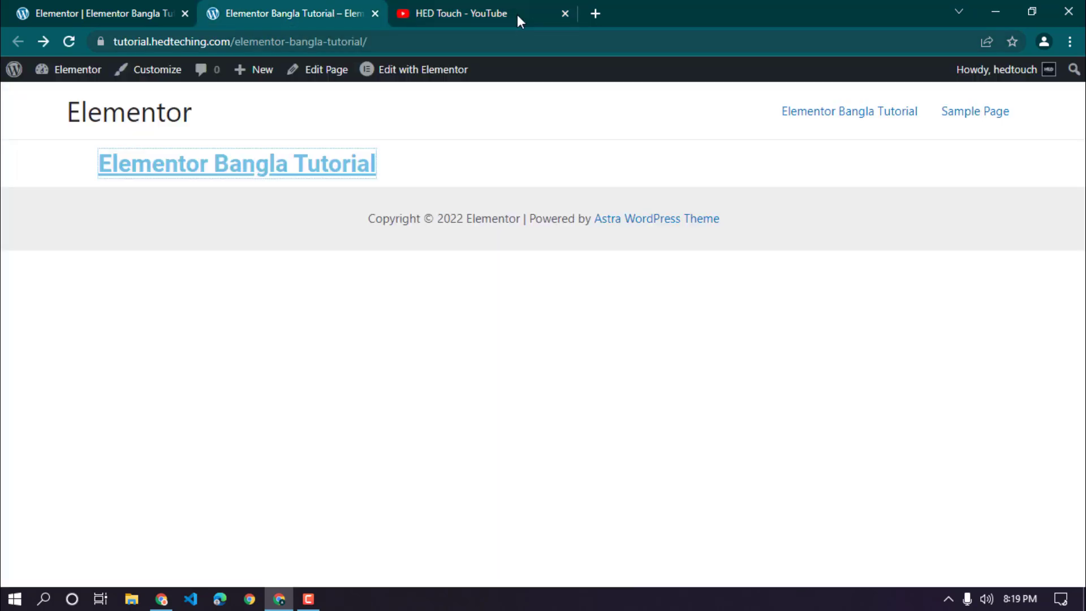
pyautogui.click(565, 14)
pyautogui.hotkey('ctrl', '1')
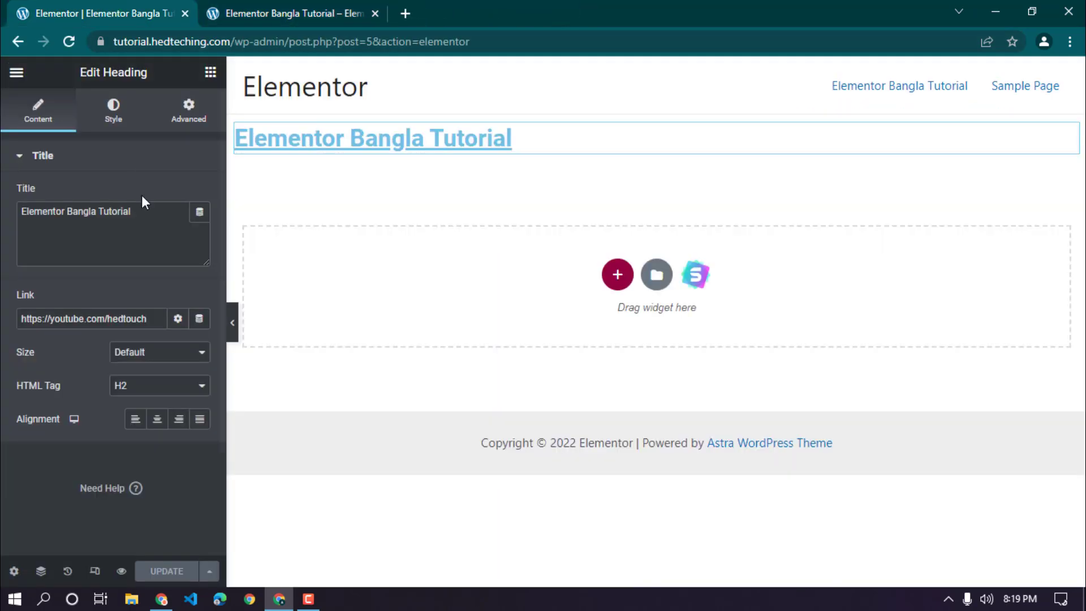
# Step: Try the Large and Small sizes on the heading and set its size back to Default
pyautogui.click(124, 353)
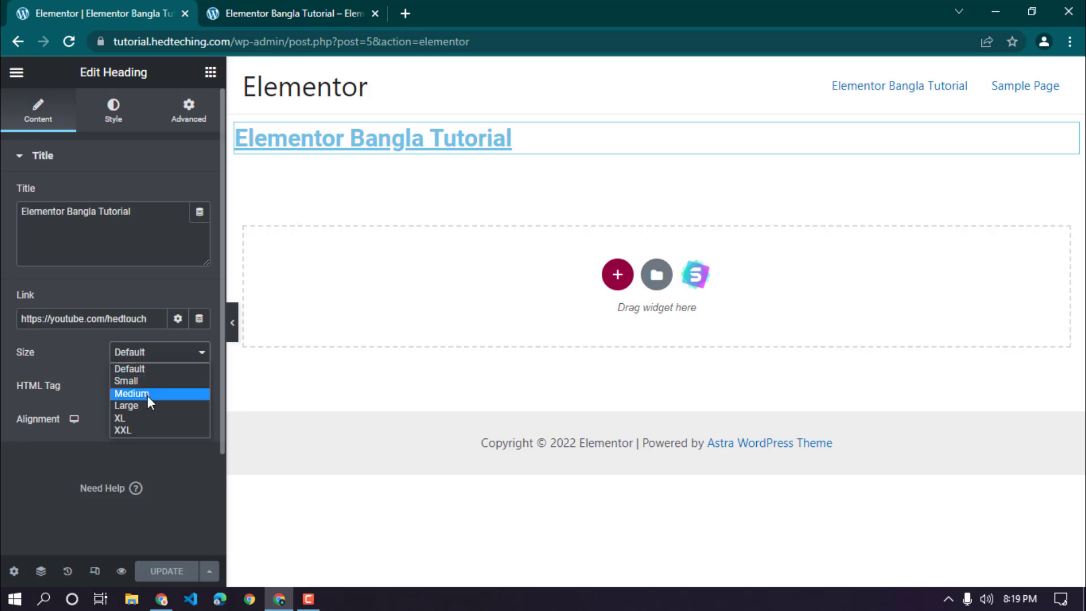
pyautogui.click(144, 406)
pyautogui.click(149, 351)
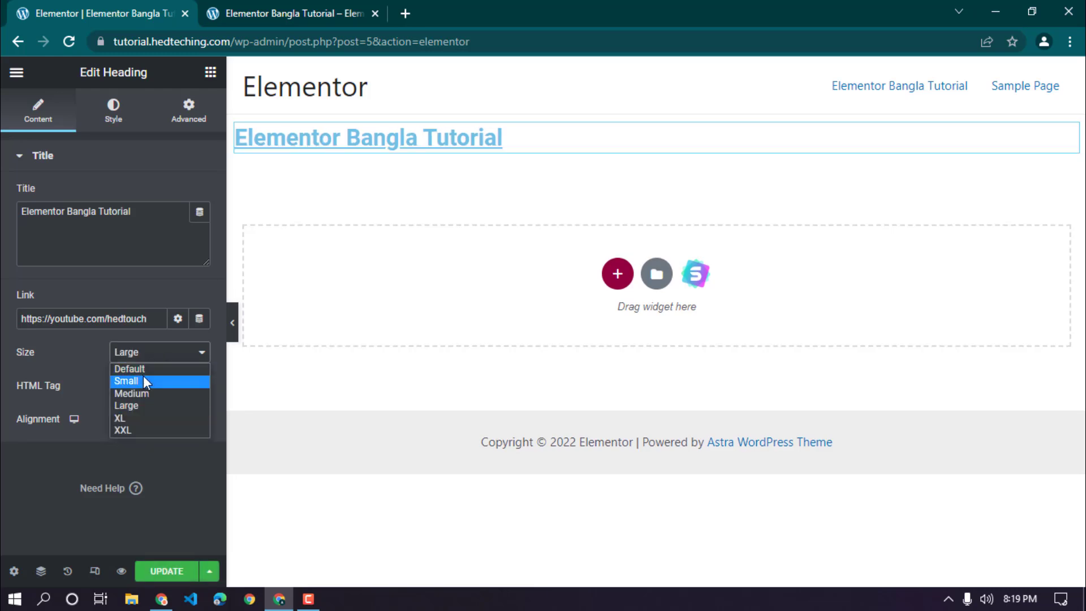
pyautogui.click(143, 380)
pyautogui.click(154, 356)
pyautogui.click(146, 367)
# Step: Review the HTML tag options for the heading and keep H2
pyautogui.click(137, 386)
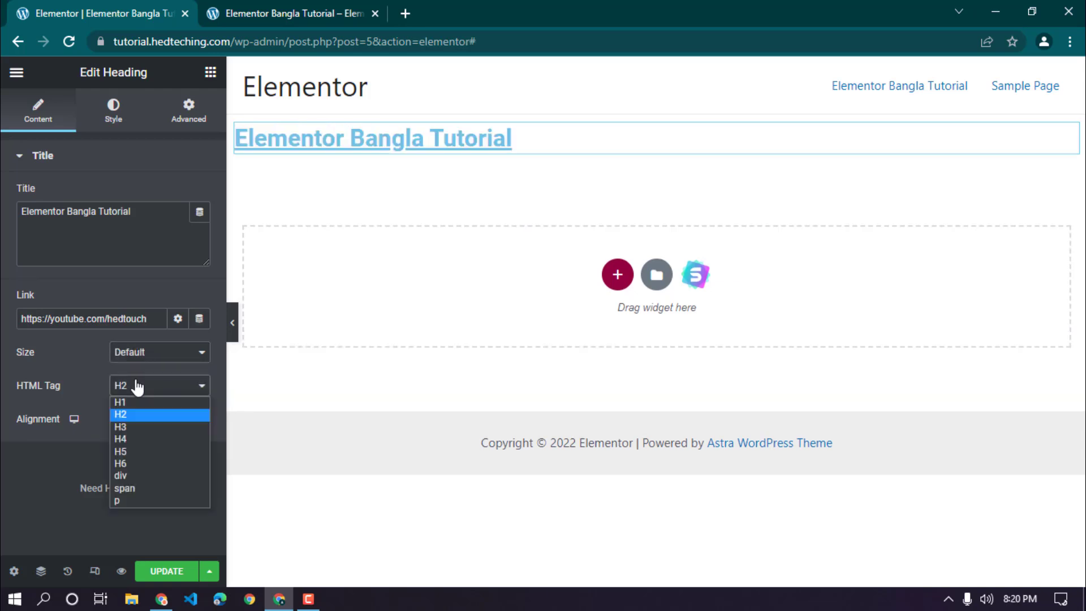
pyautogui.click(137, 386)
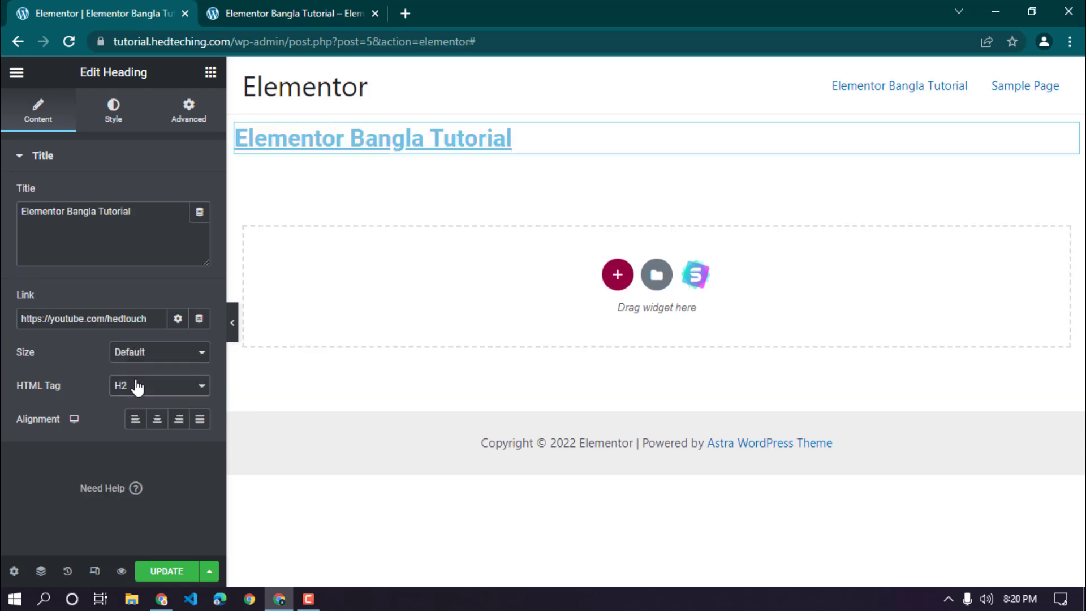
pyautogui.click(137, 386)
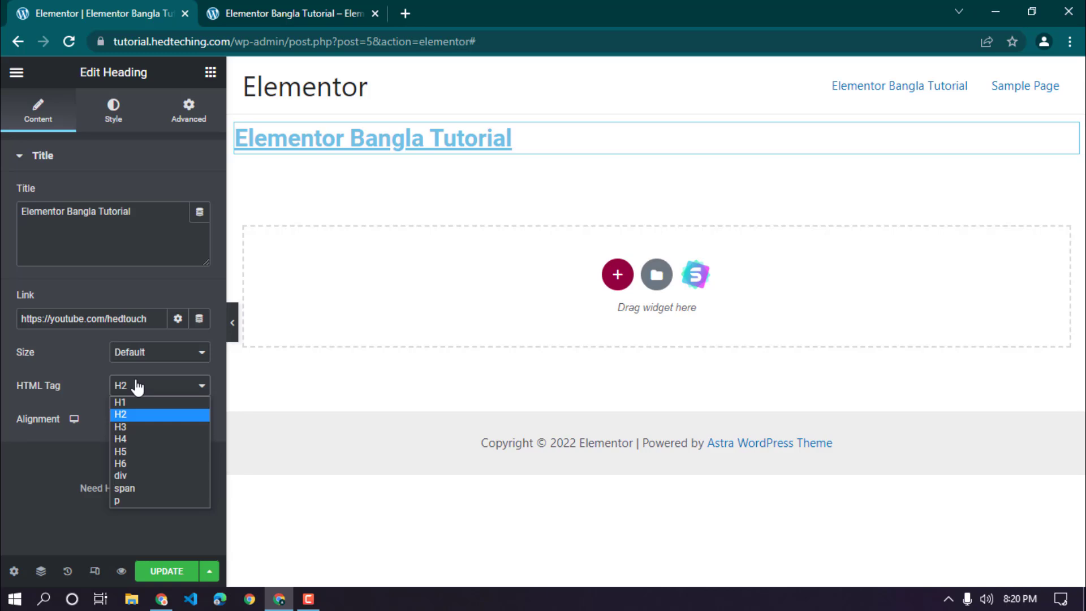
pyautogui.click(144, 415)
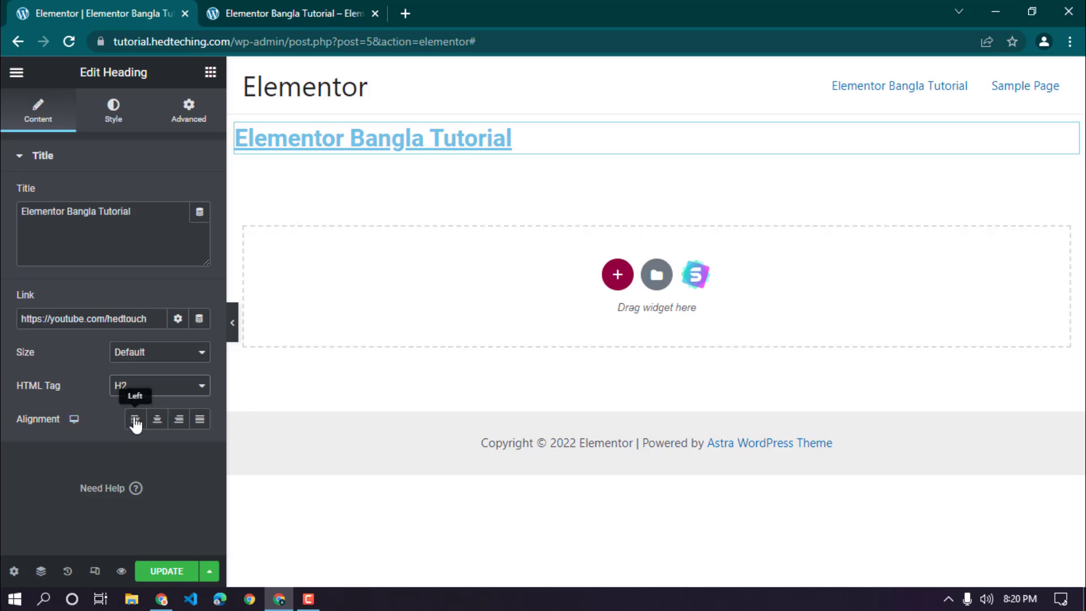
# Step: Try the right and justified alignments on the heading and set its alignment to center
pyautogui.click(158, 419)
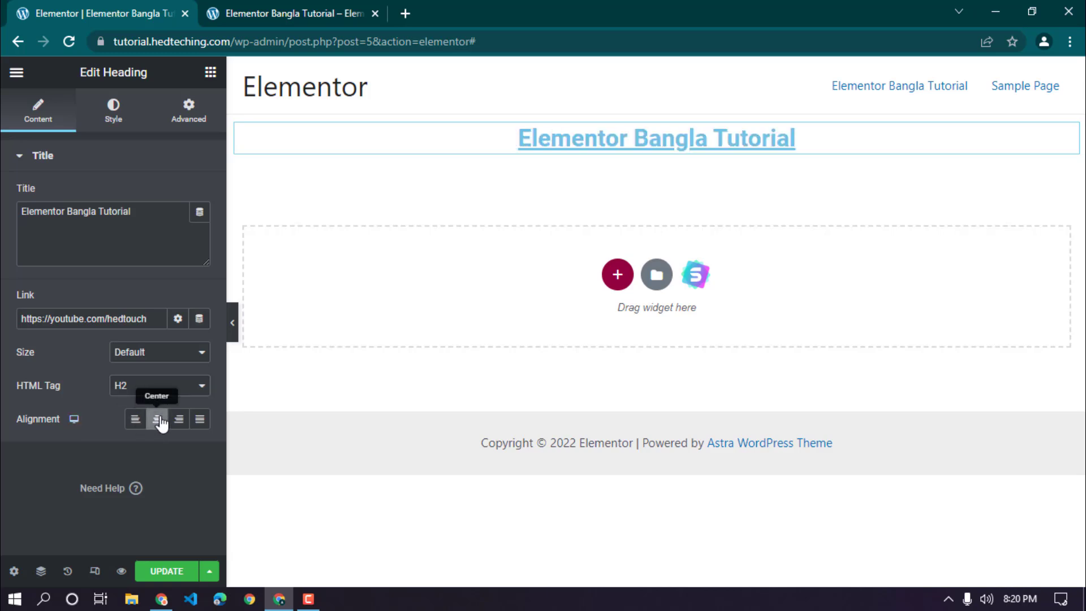
pyautogui.click(179, 428)
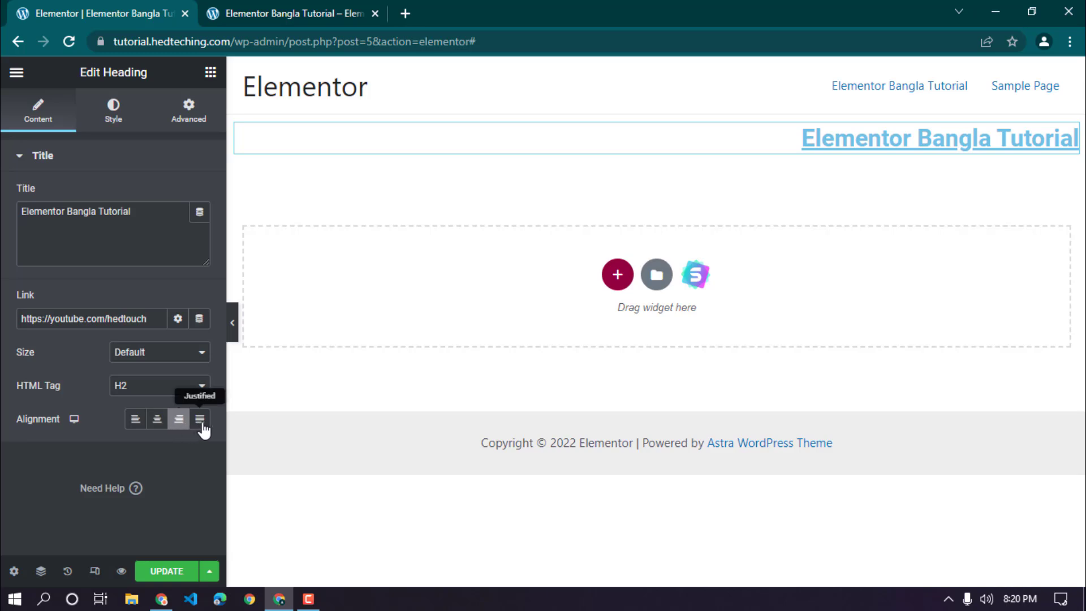
pyautogui.click(202, 427)
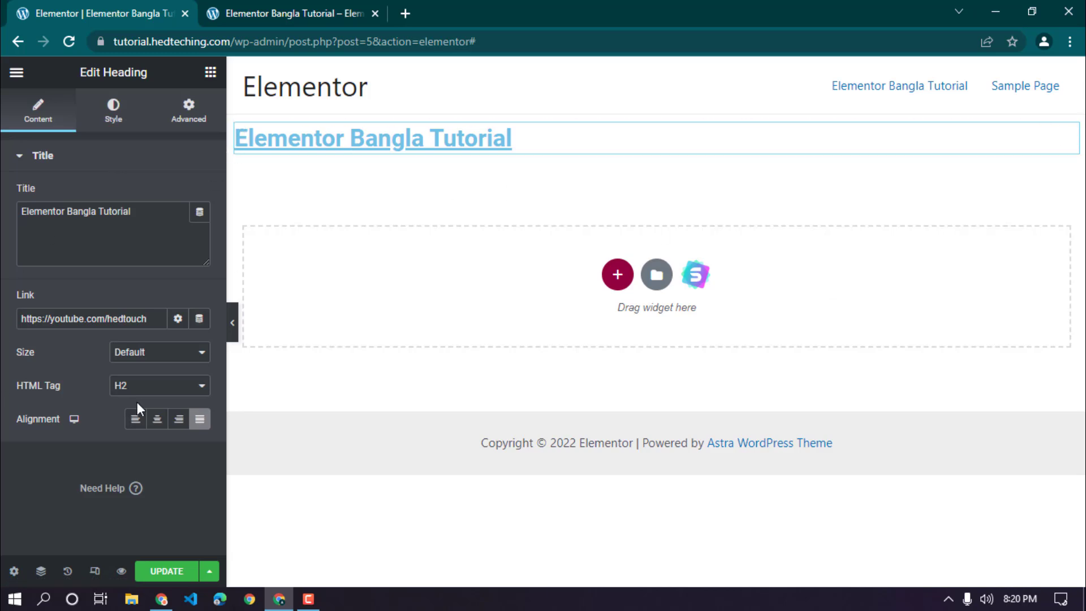
pyautogui.click(157, 420)
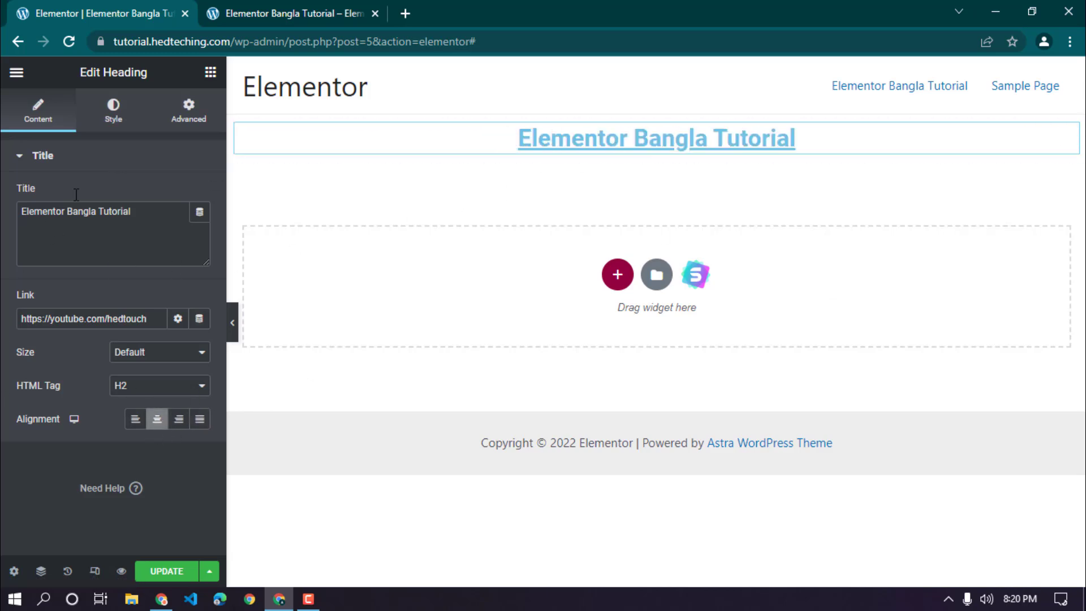
# Step: Remove the link address from the heading
pyautogui.click(115, 113)
pyautogui.click(38, 113)
pyautogui.doubleClick(122, 318)
pyautogui.hotkey('ctrl', 'a')
pyautogui.press('BackSpace')
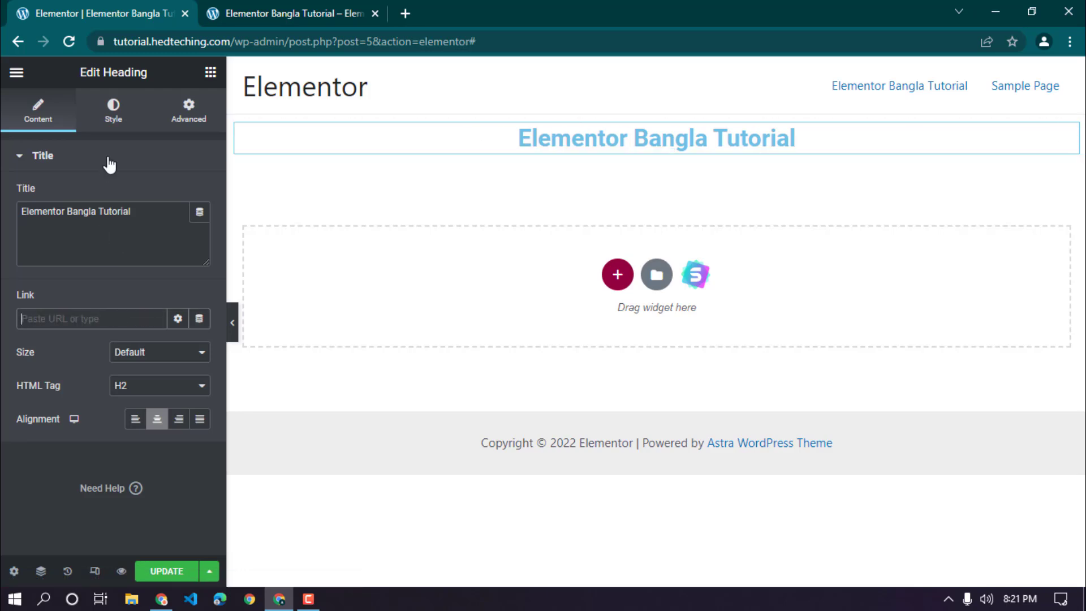
# Step: Try black, violet #3E3680 and dark pink #803654 as the heading's text color
pyautogui.click(113, 119)
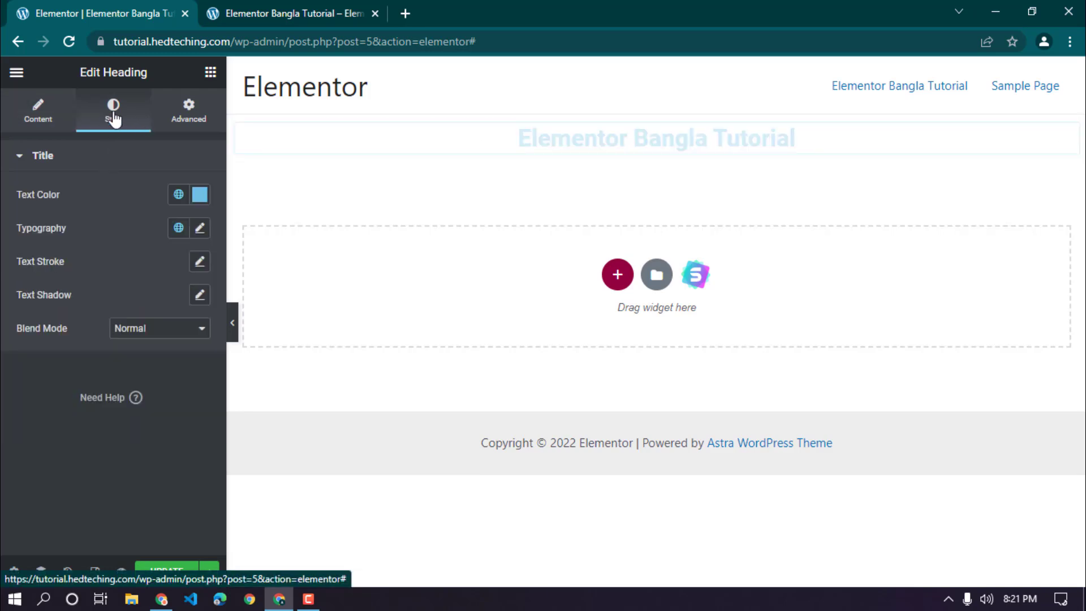
pyautogui.click(199, 194)
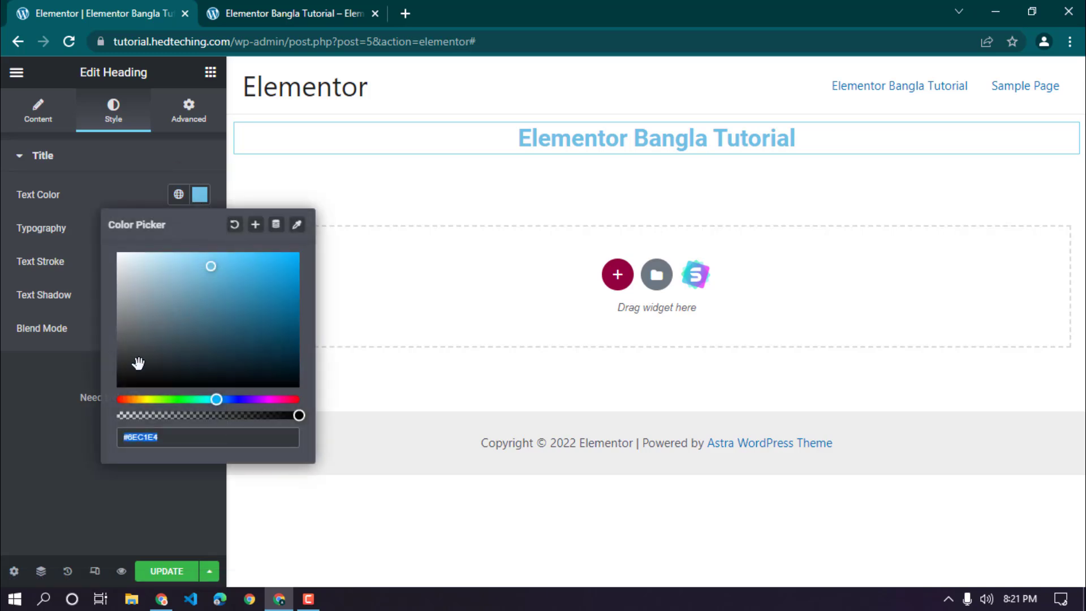
pyautogui.moveTo(138, 362); pyautogui.dragTo(112, 403)
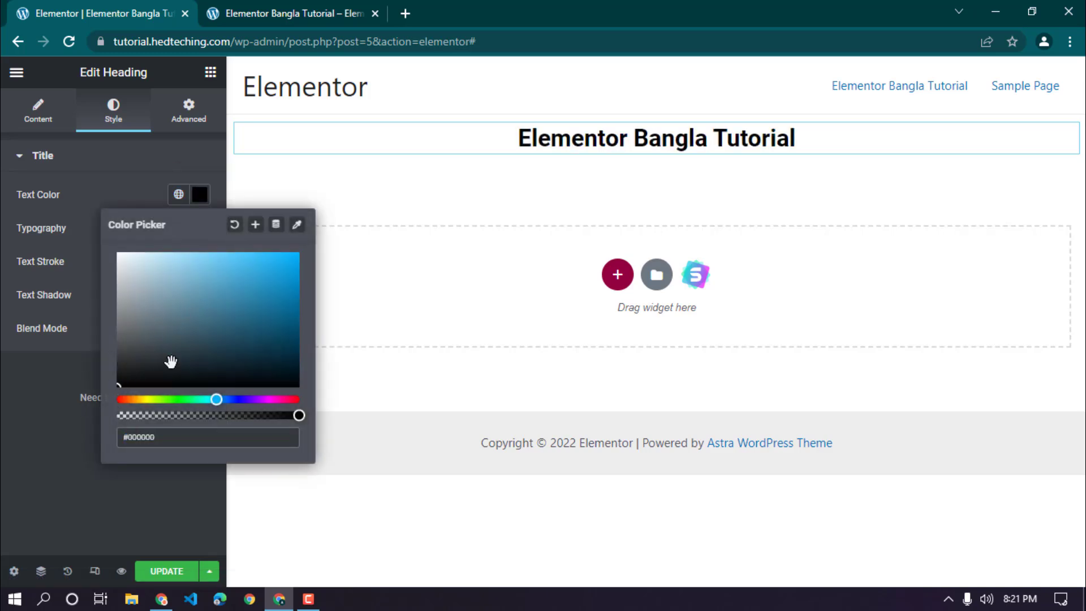
pyautogui.moveTo(212, 400); pyautogui.dragTo(242, 400)
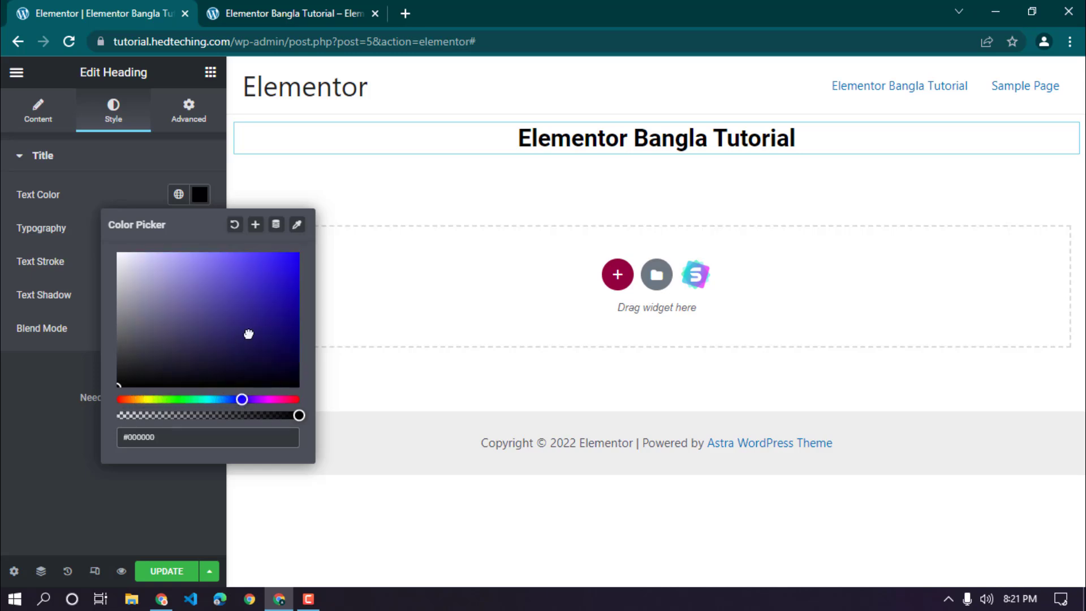
pyautogui.click(280, 284)
pyautogui.click(167, 271)
pyautogui.click(222, 320)
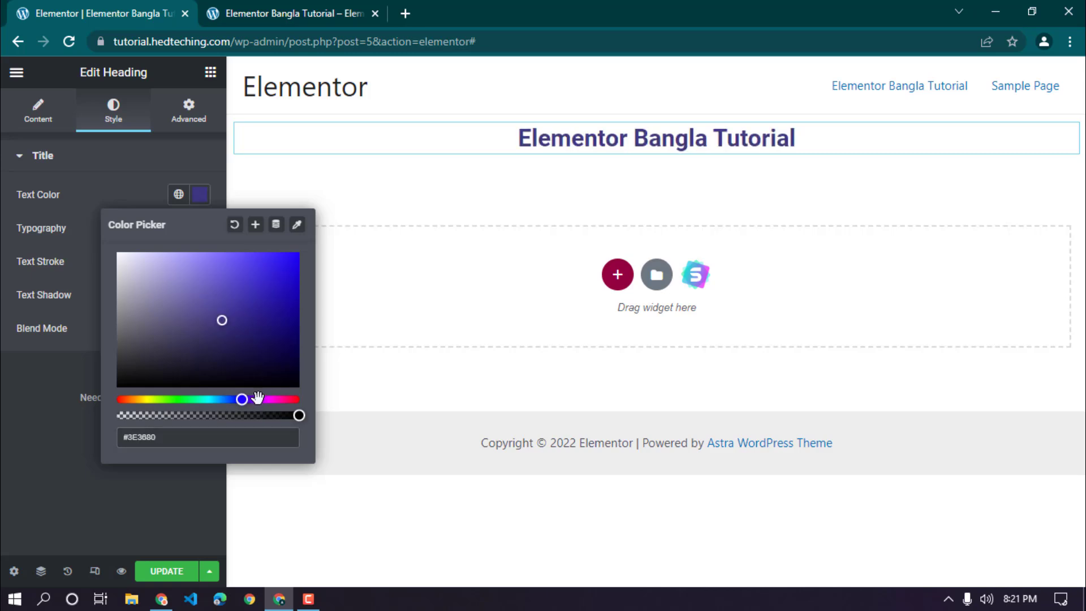
pyautogui.moveTo(257, 394); pyautogui.dragTo(286, 398)
pyautogui.click(69, 433)
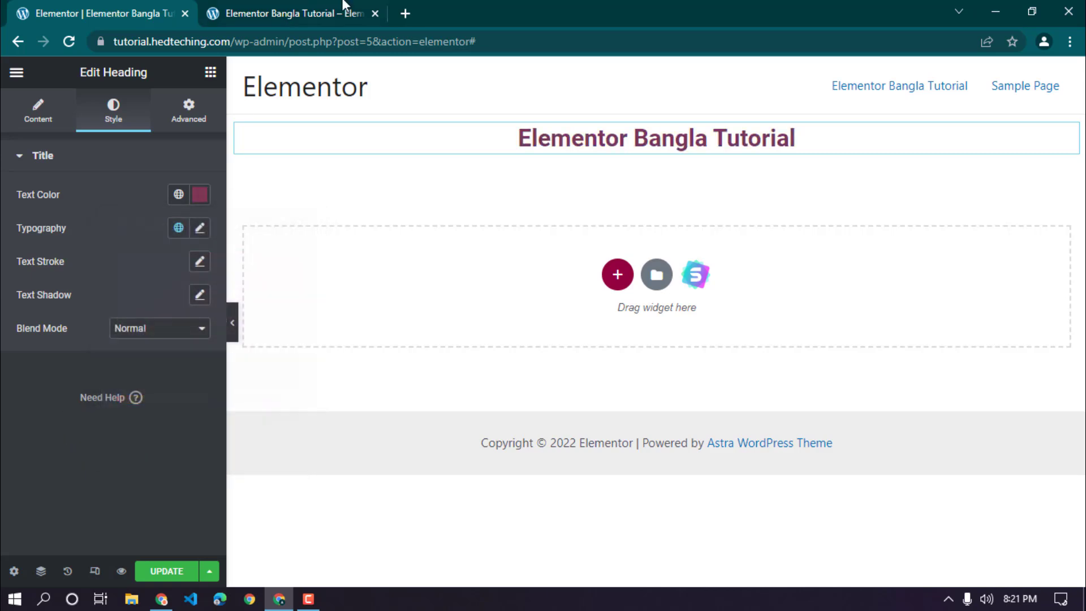
# Step: Search the web for "color picker" in a new browser tab
pyautogui.click(405, 14)
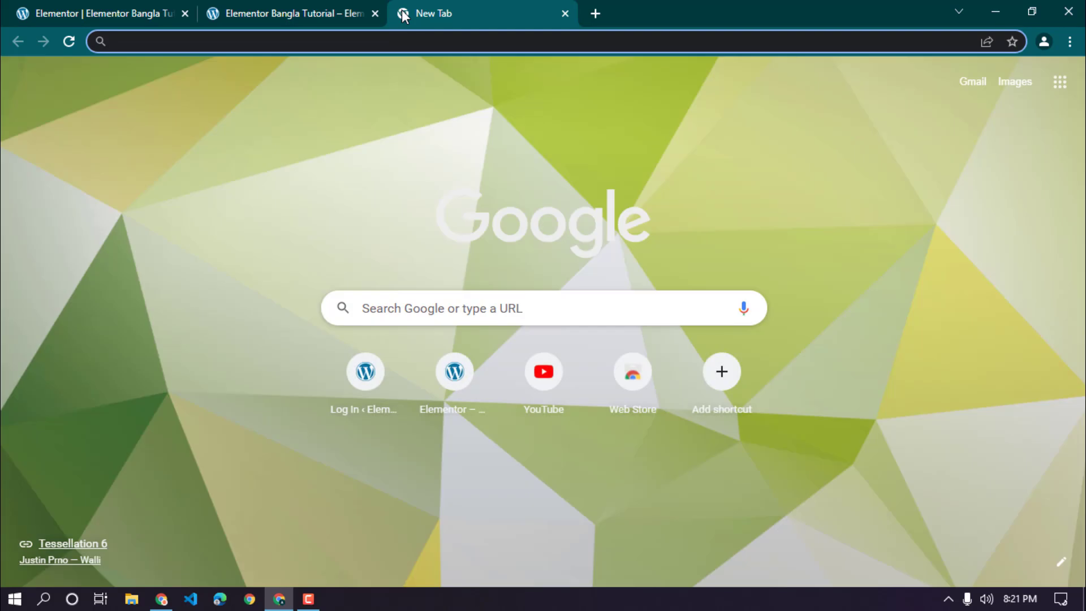
pyautogui.write('color picker')
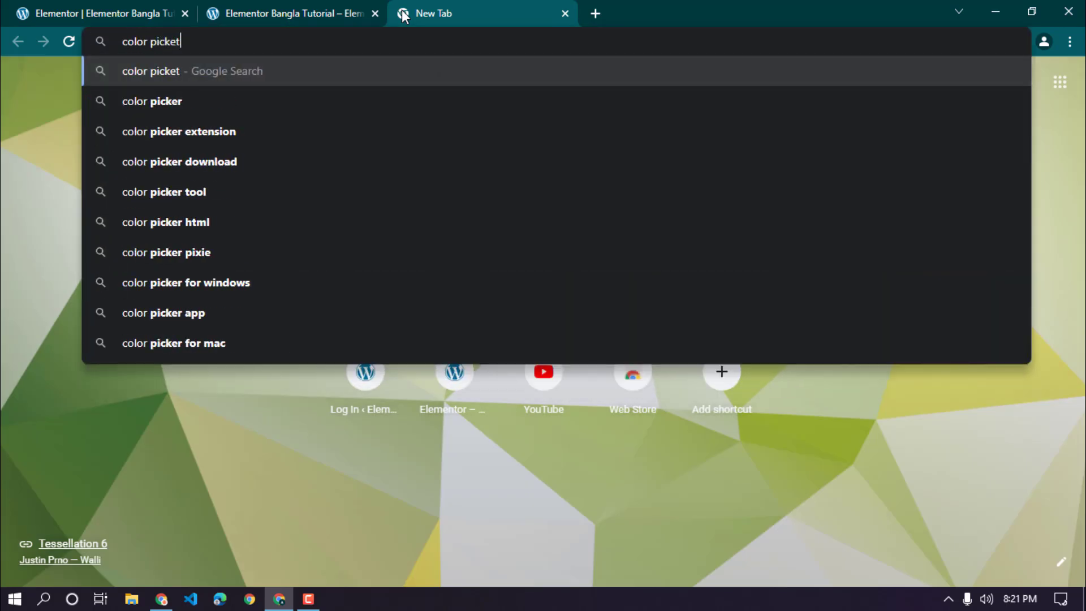
pyautogui.press('BackSpace')
pyautogui.press('BackSpace')
pyautogui.press('BackSpace')
pyautogui.write('ker')
pyautogui.press('Return')
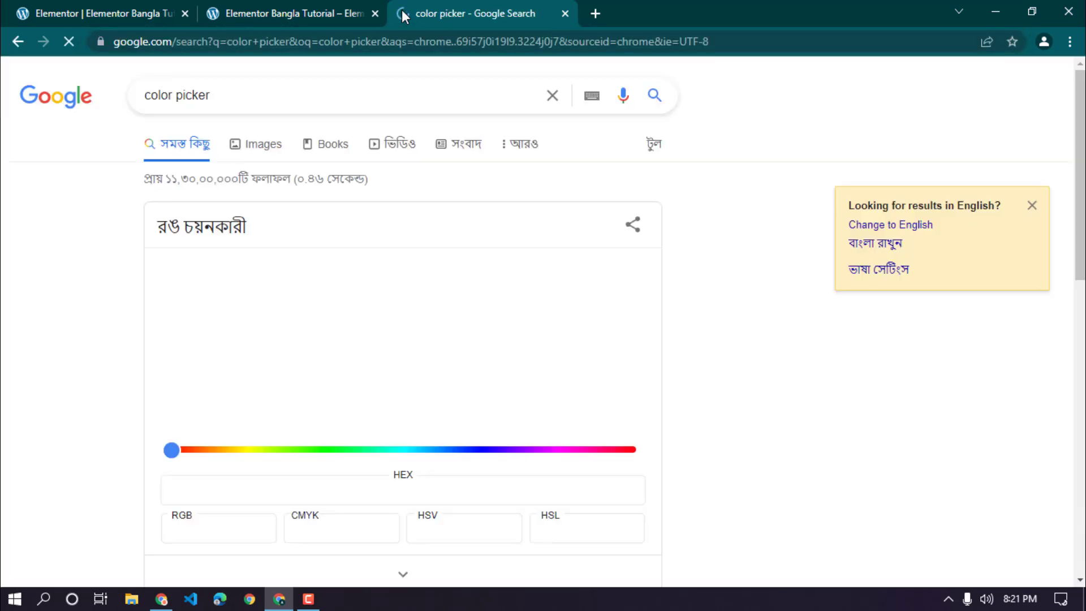
# Step: Try several shades in Google's color picker, choose dark brown #42221f and copy its HEX code
pyautogui.click(408, 345)
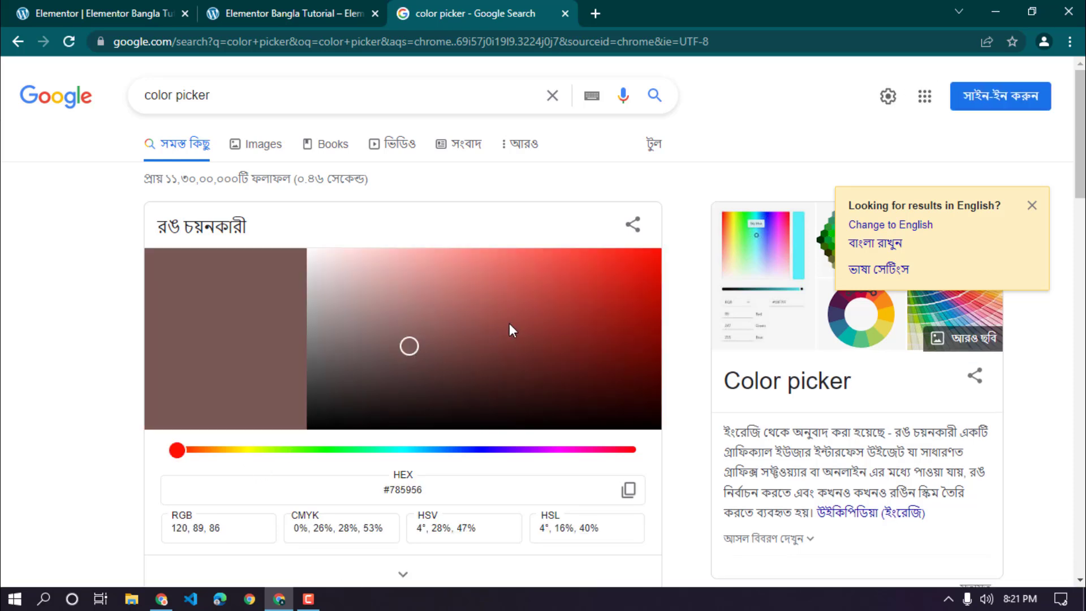
pyautogui.click(511, 323)
pyautogui.click(600, 318)
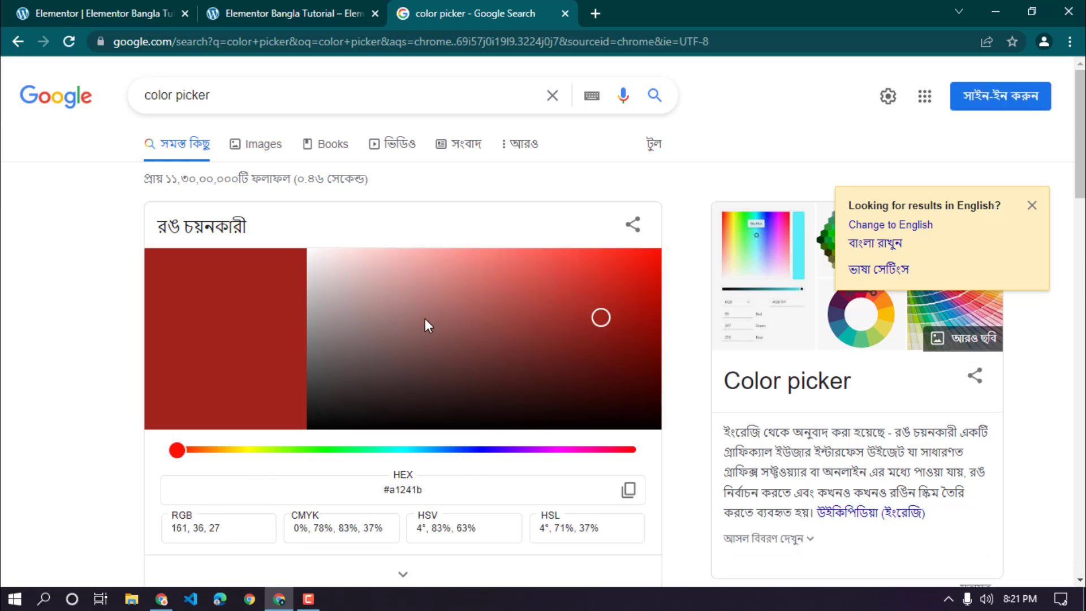
pyautogui.moveTo(425, 318); pyautogui.dragTo(504, 315)
pyautogui.click(496, 384)
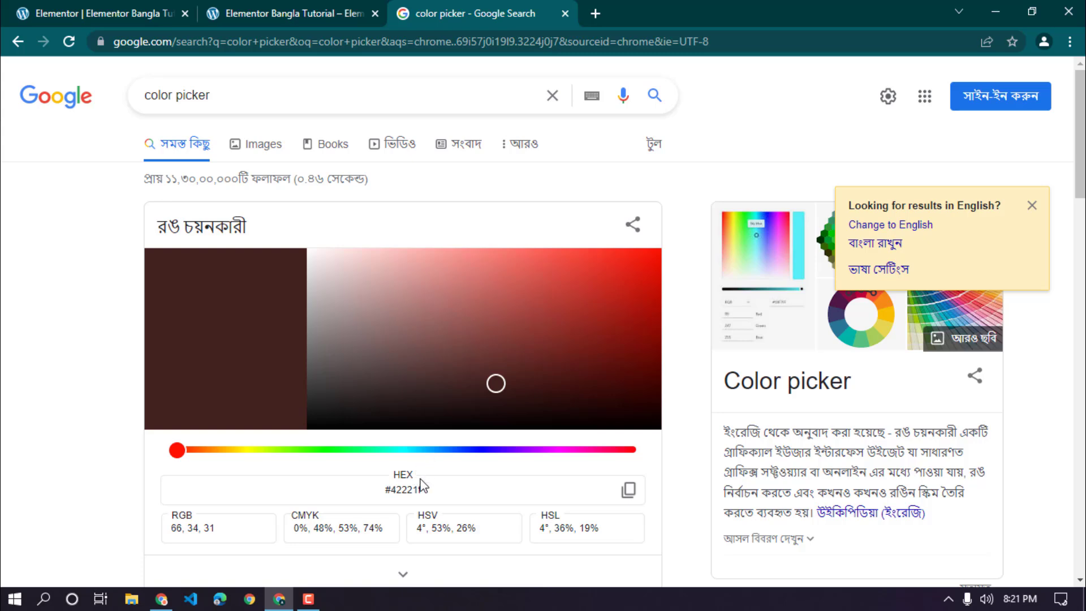
pyautogui.click(628, 490)
pyautogui.hotkey('ctrl', 'c')
# Step: Return to the Elementor editor and set the heading's text color to the copied code #42221f
pyautogui.click(135, 12)
pyautogui.click(198, 194)
pyautogui.click(176, 436)
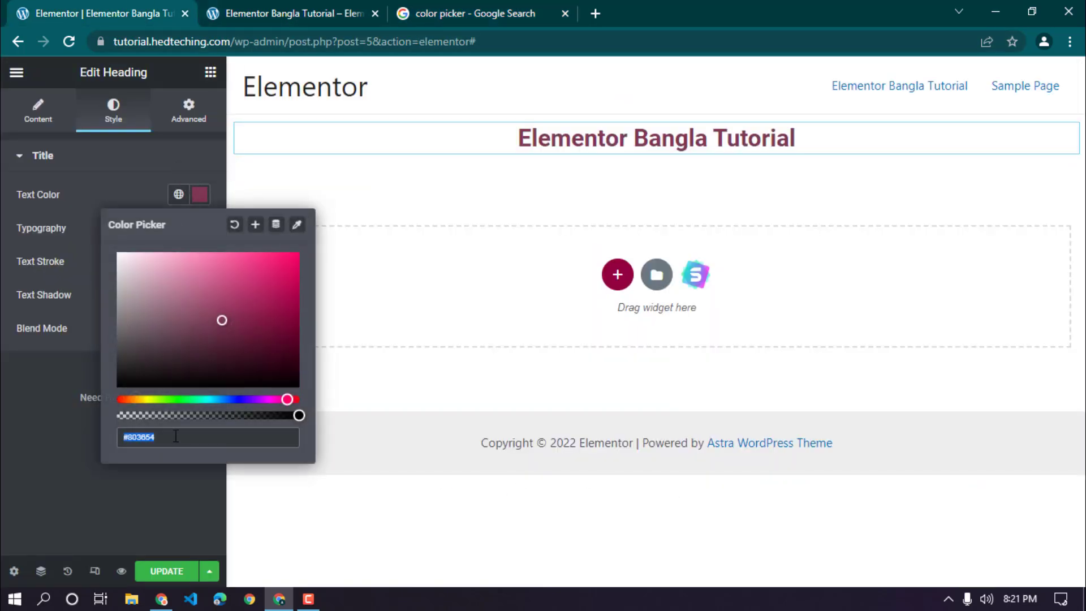
pyautogui.hotkey('ctrl', 'v')
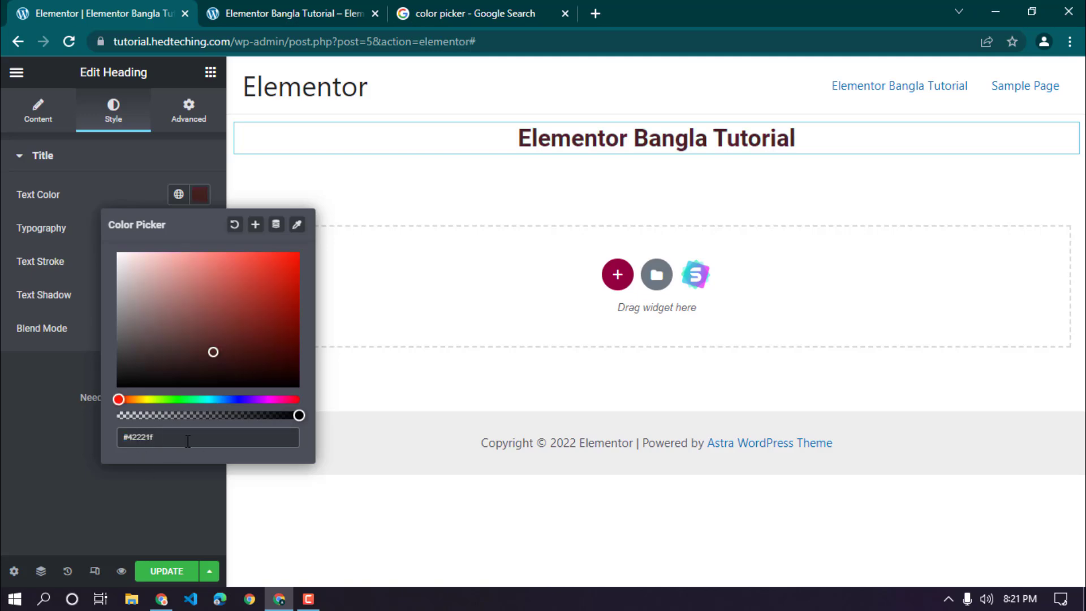
# Step: Try black #000000 as the heading's text color and restore the copied color #42221f
pyautogui.click(508, 4)
pyautogui.click(210, 6)
pyautogui.click(159, 11)
pyautogui.moveTo(154, 358); pyautogui.dragTo(21, 426)
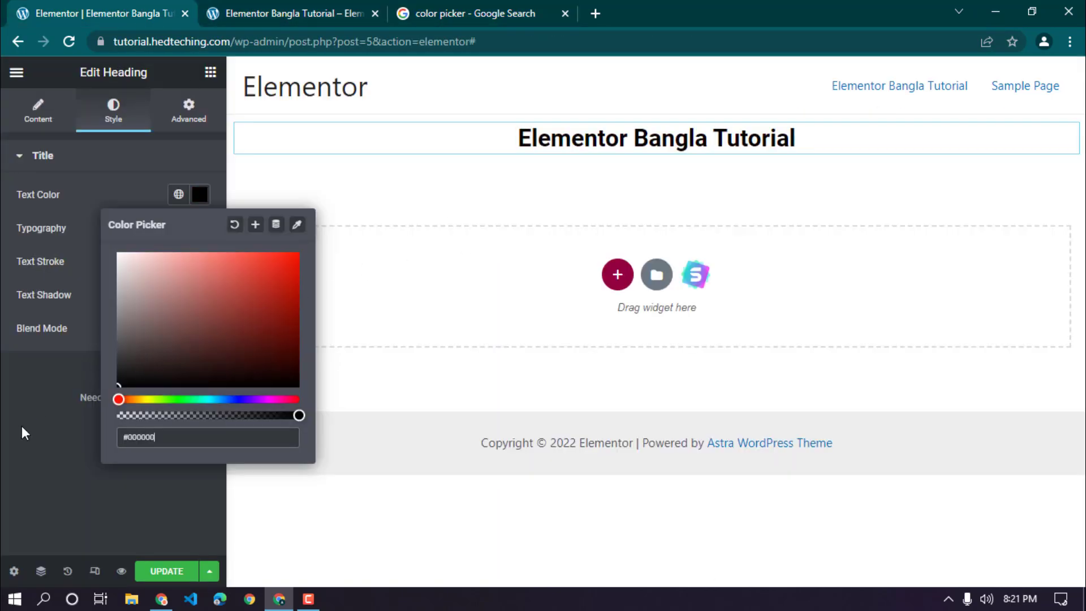
pyautogui.click(165, 437)
pyautogui.hotkey('ctrl', 'v')
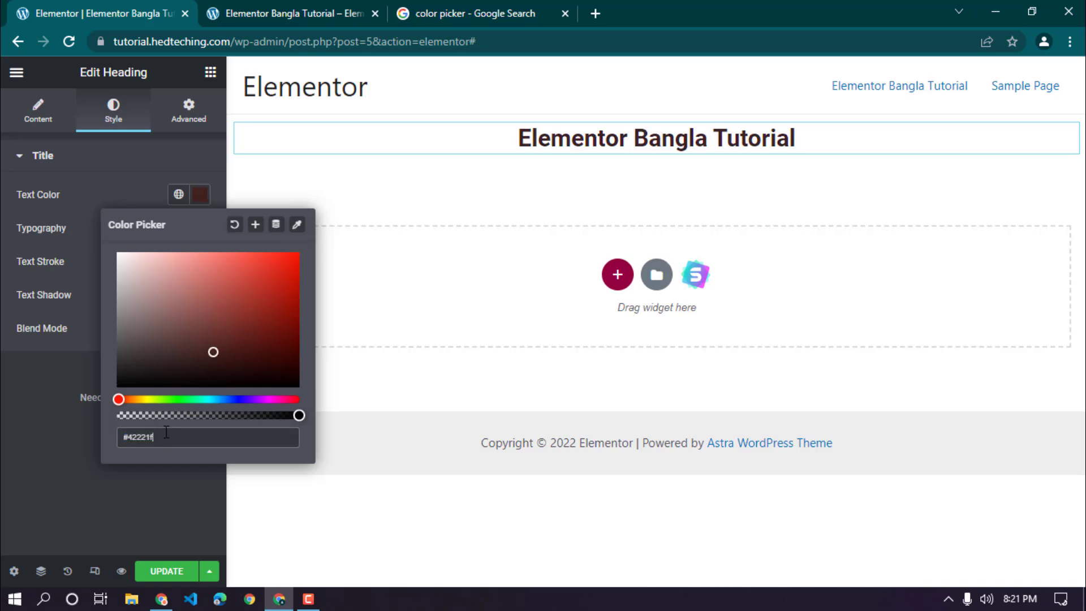
pyautogui.click(54, 398)
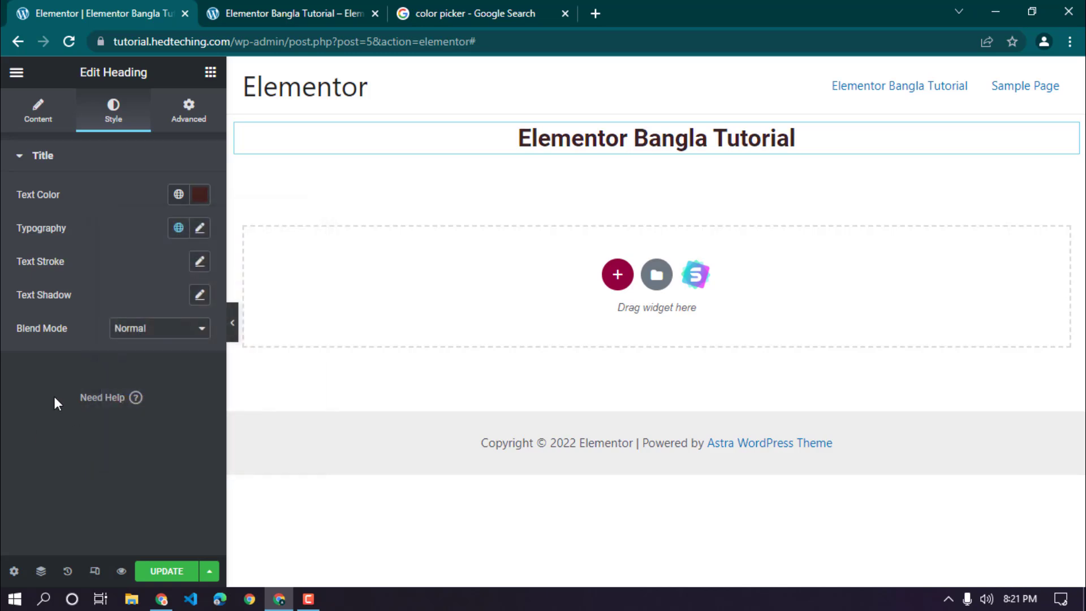
# Step: Try the Righteous, Khmer and Arial font families in the heading's typography and set the family to Tahoma
pyautogui.click(199, 229)
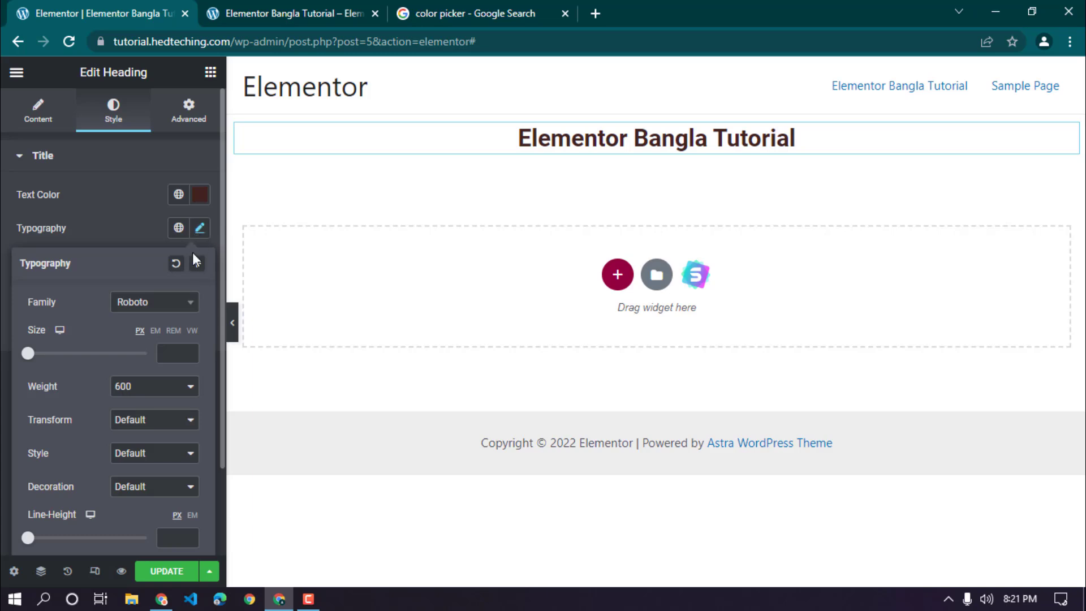
pyautogui.click(163, 307)
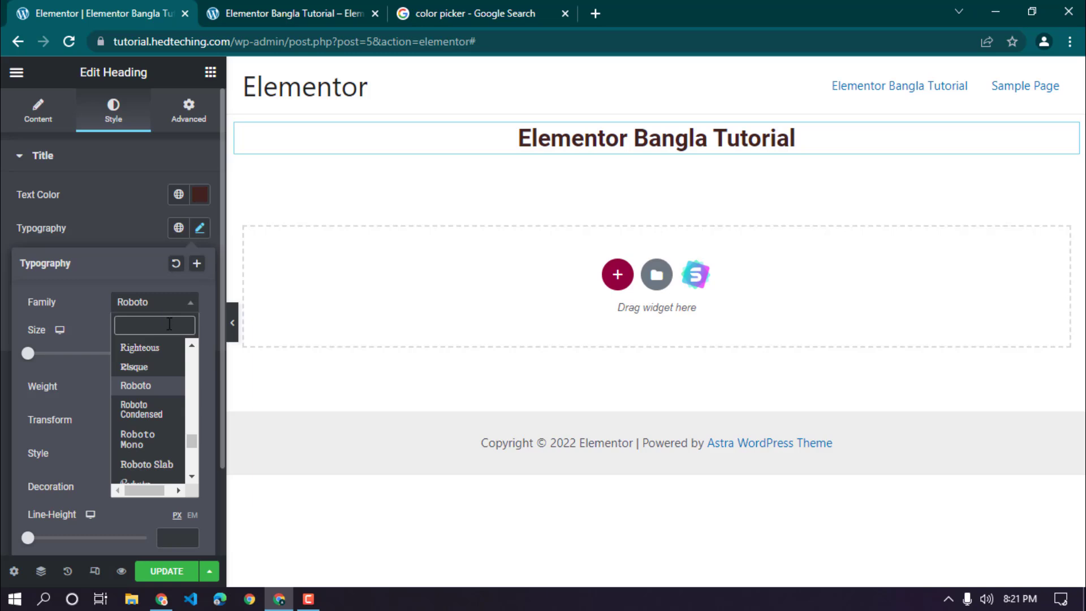
pyautogui.click(148, 349)
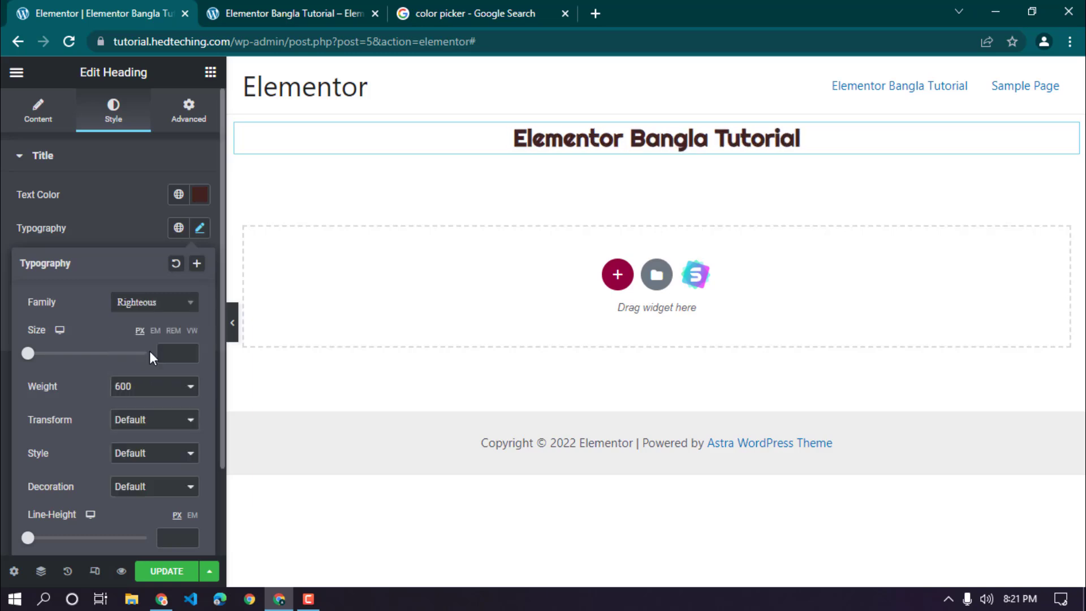
pyautogui.click(141, 314)
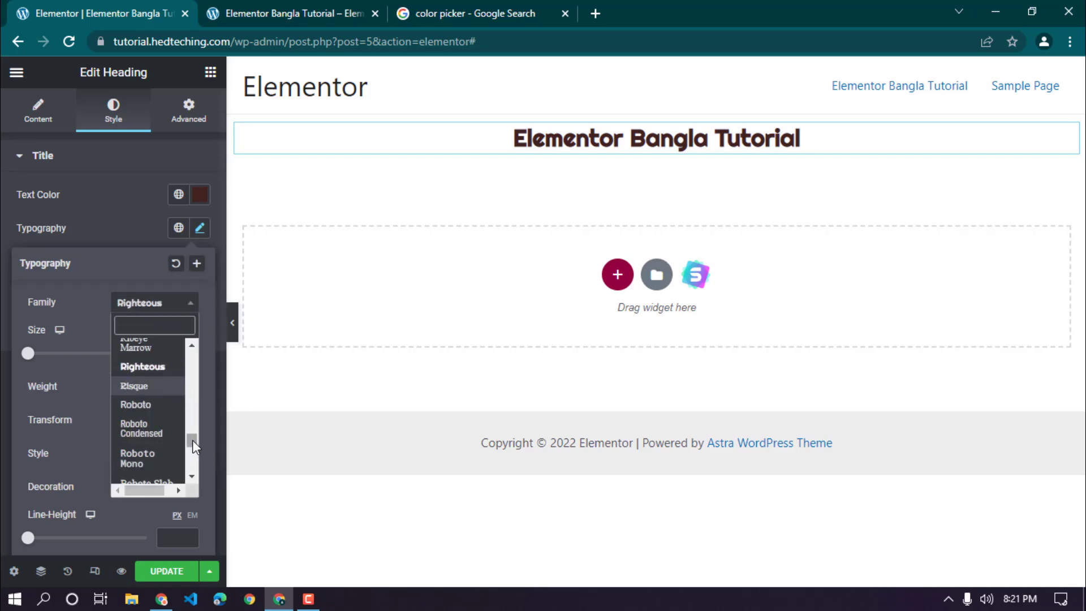
pyautogui.moveTo(192, 440); pyautogui.dragTo(192, 408)
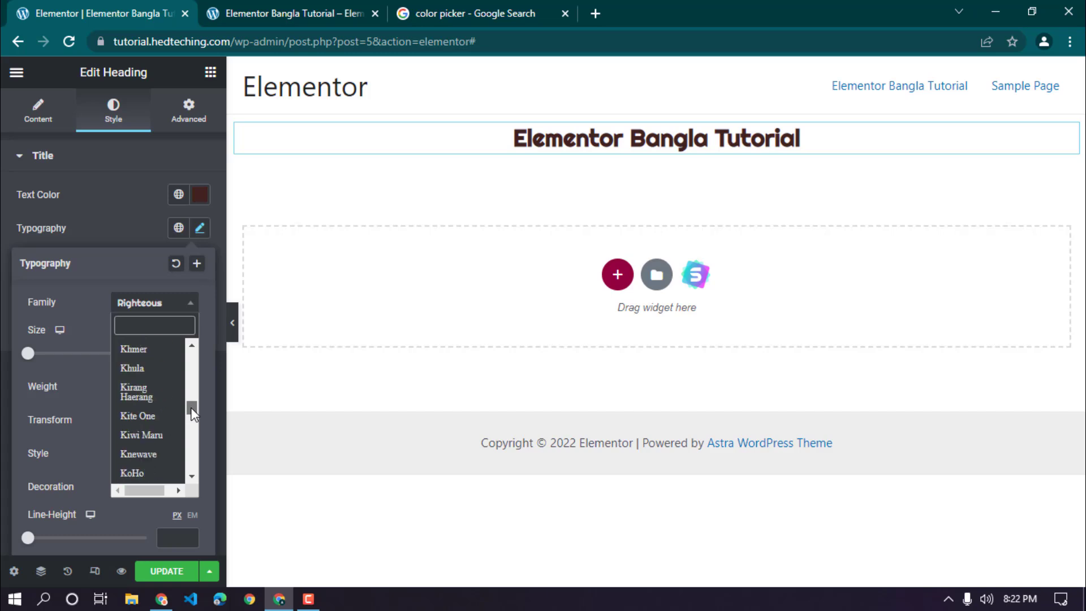
pyautogui.click(141, 350)
pyautogui.click(180, 310)
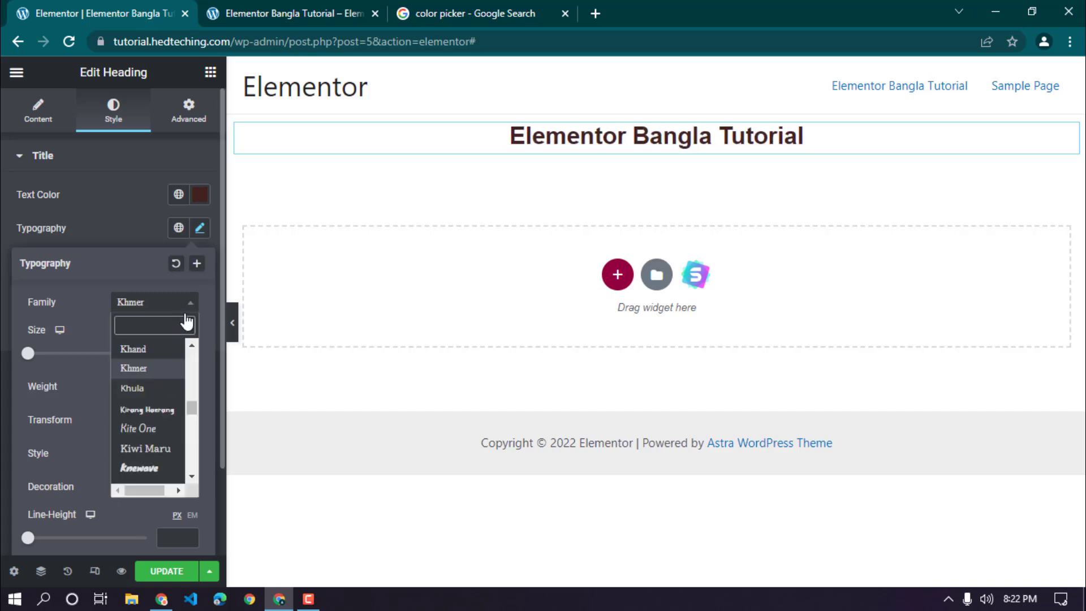
pyautogui.moveTo(196, 412); pyautogui.dragTo(202, 352)
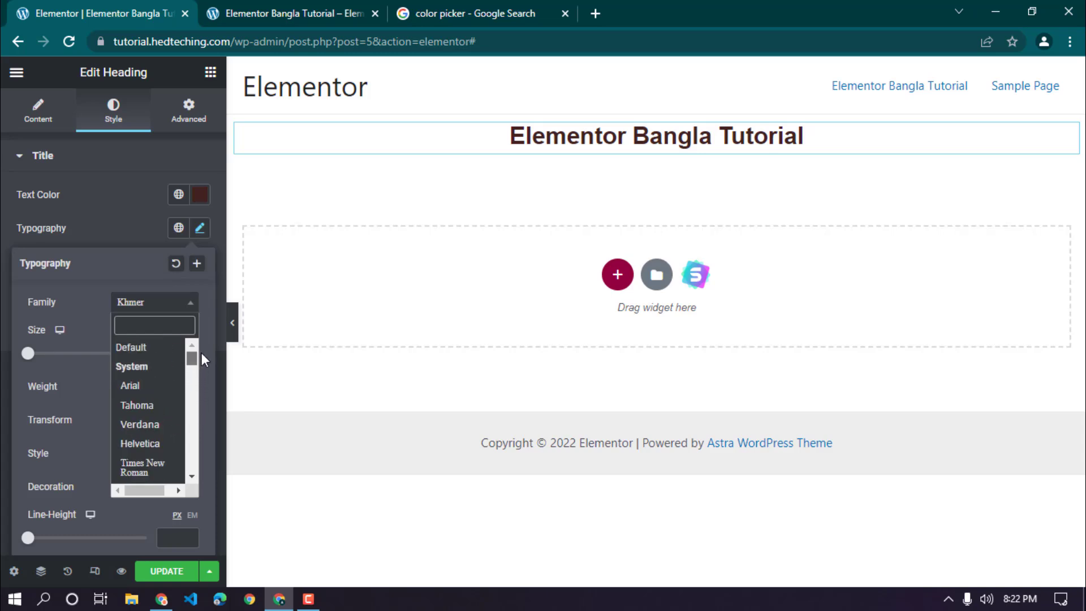
pyautogui.click(148, 388)
pyautogui.click(151, 308)
pyautogui.click(142, 405)
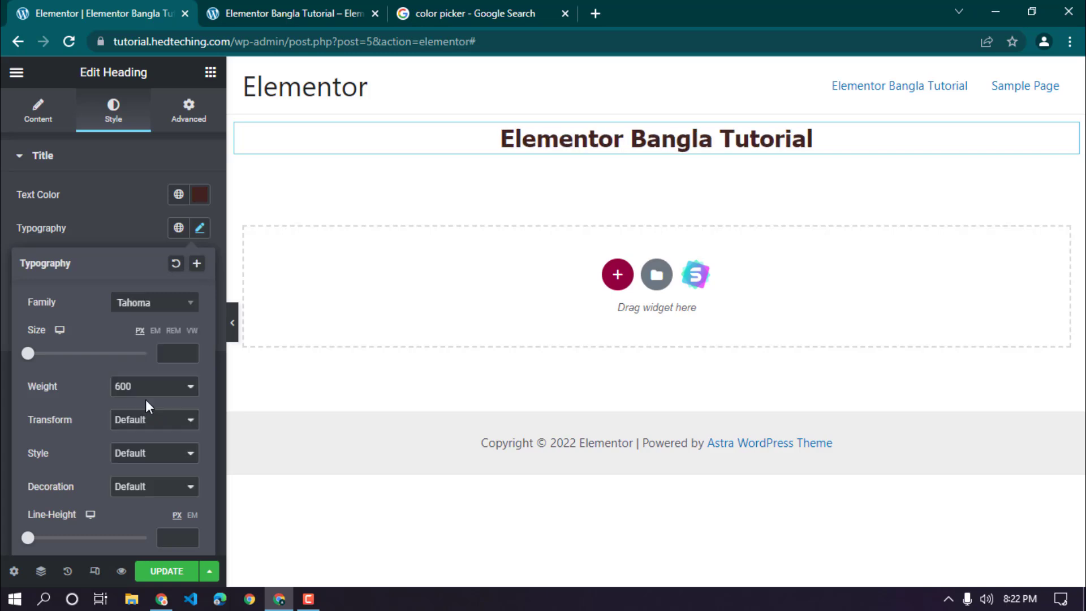
# Step: Try the Verdana font family on the heading and set it back to Tahoma
pyautogui.click(176, 310)
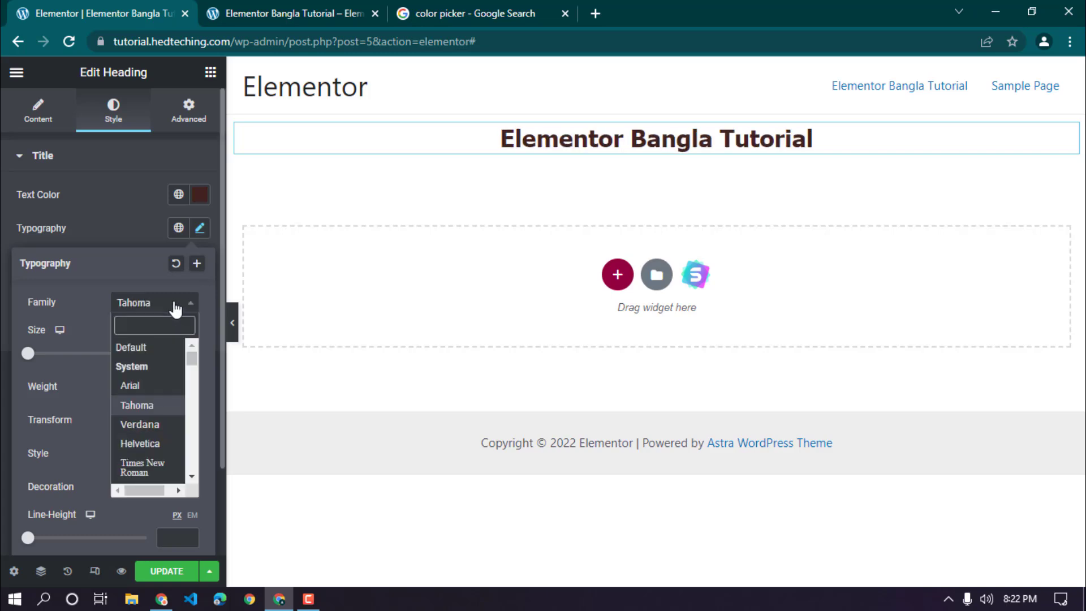
pyautogui.click(176, 310)
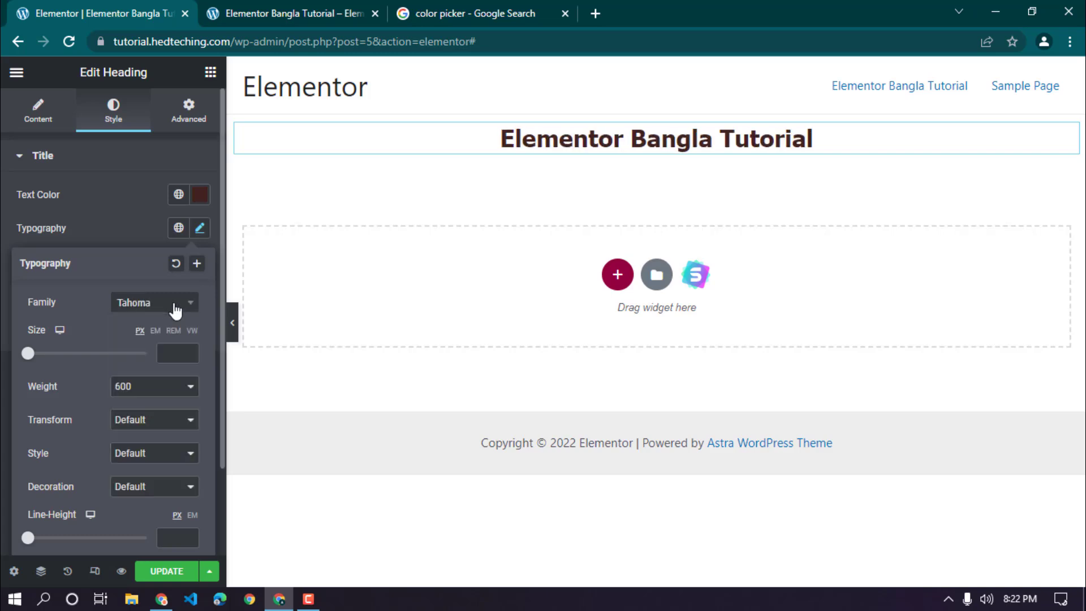
pyautogui.click(176, 310)
pyautogui.click(163, 406)
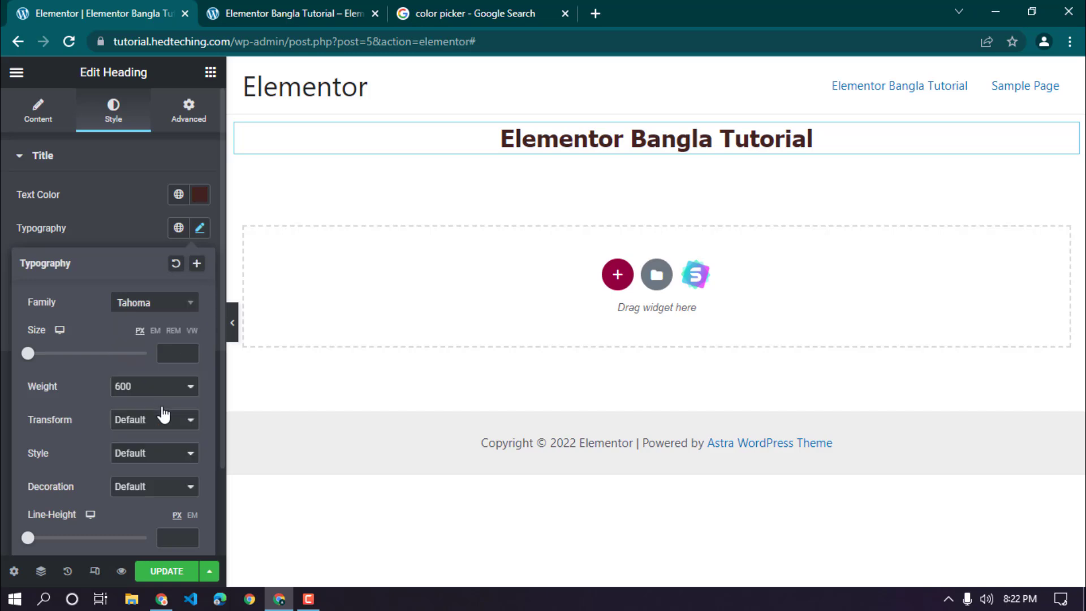
pyautogui.click(153, 303)
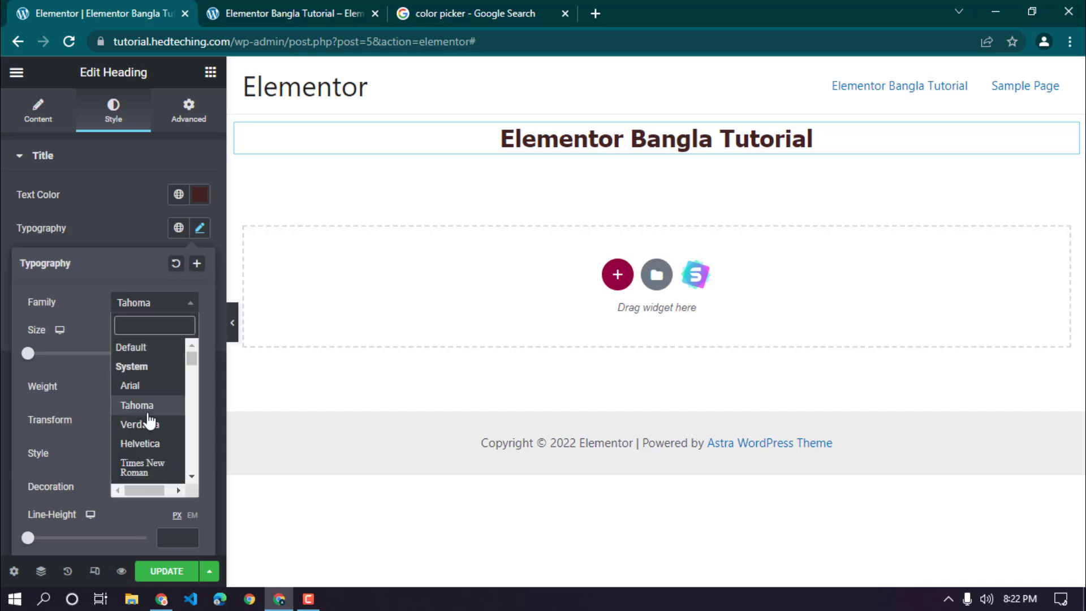
pyautogui.click(146, 422)
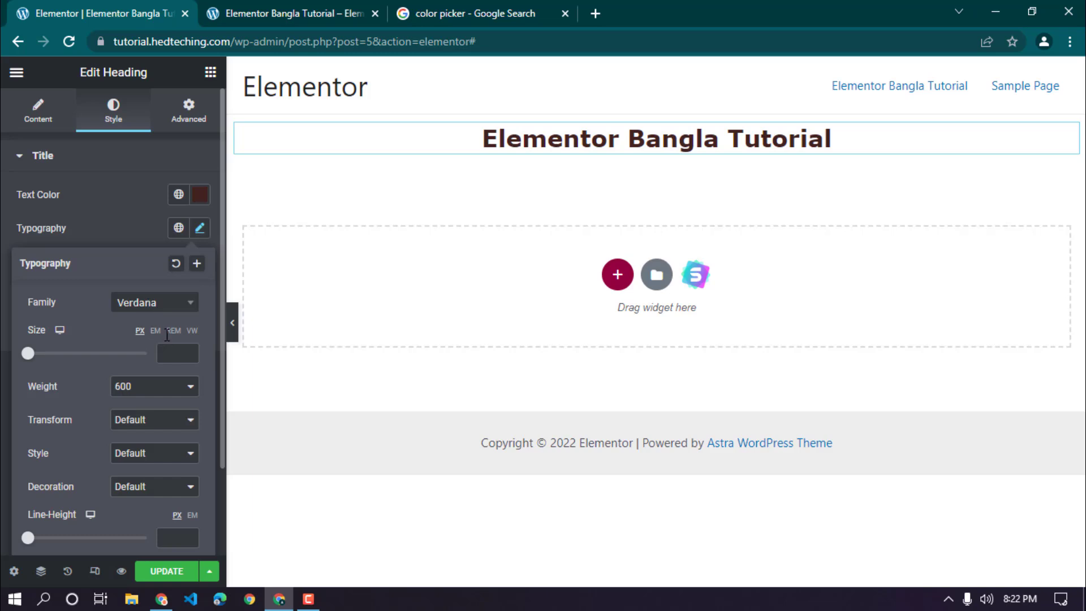
pyautogui.click(163, 304)
pyautogui.click(150, 406)
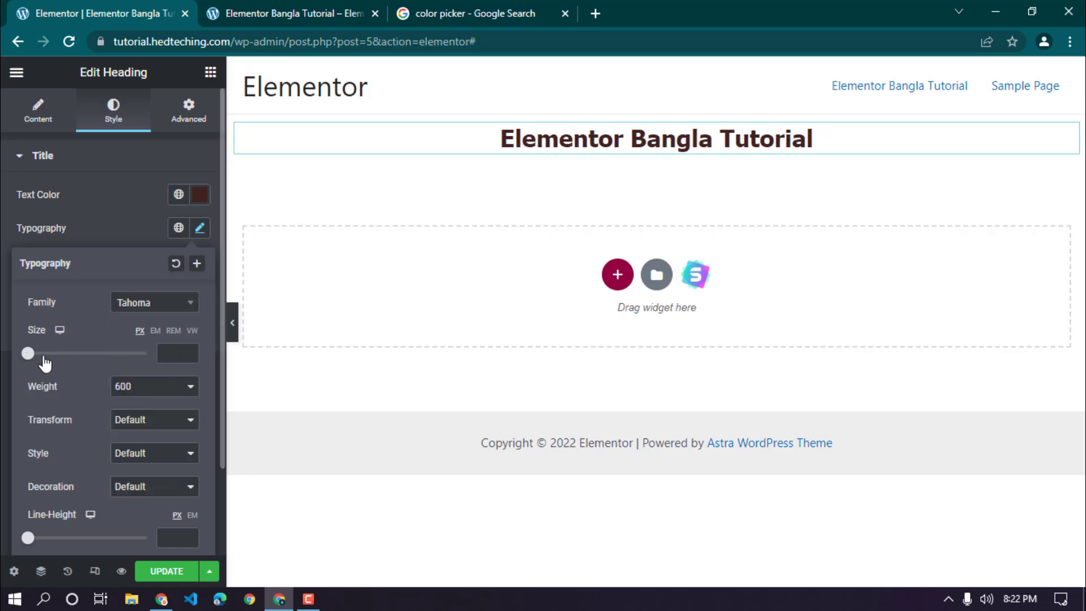
# Step: Try heading font sizes of 42 and 62 px and set the size to 52 px
pyautogui.moveTo(44, 358)
pyautogui.mouseDown()
pyautogui.moveTo(87, 354)
pyautogui.moveTo(42, 352)
pyautogui.moveTo(52, 347)
pyautogui.mouseUp()
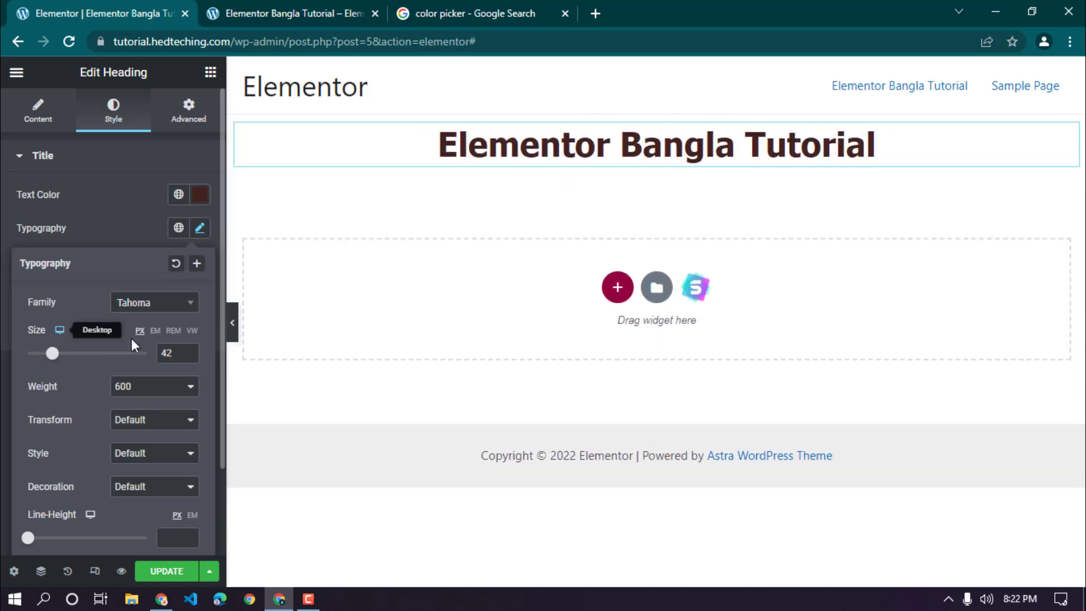
pyautogui.click(189, 350)
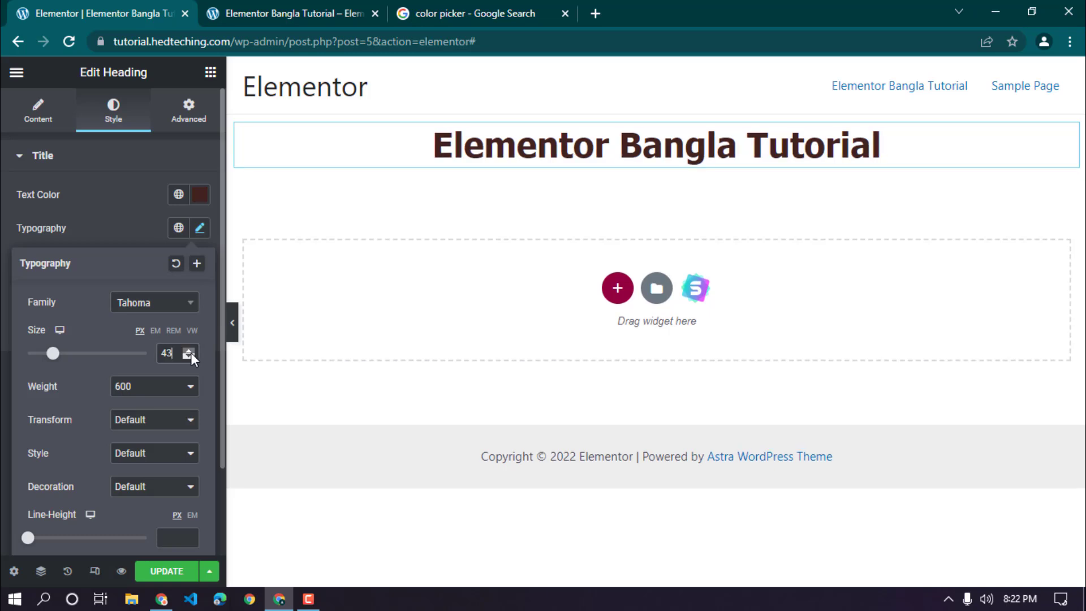
pyautogui.click(188, 350)
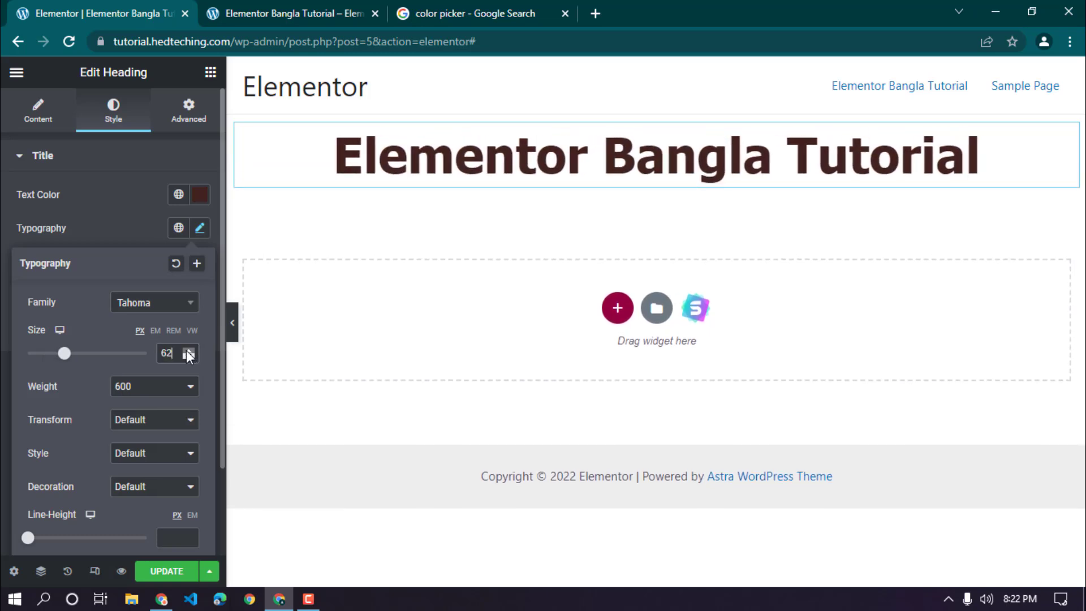
pyautogui.click(191, 355)
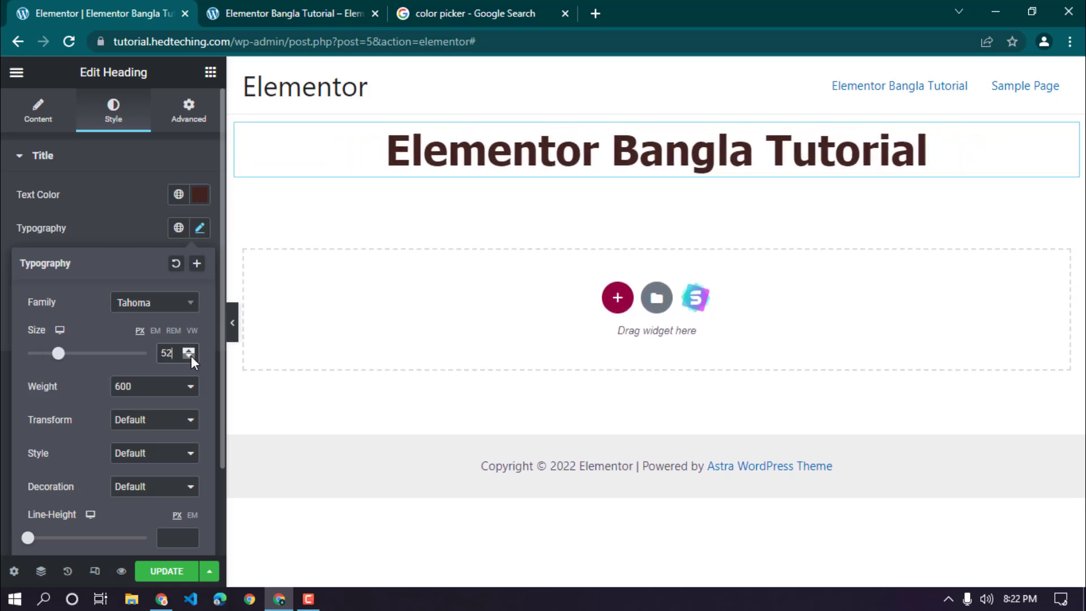
# Step: Try the EM unit for the heading's font size, restore PX and set the size to 43 px
pyautogui.click(155, 331)
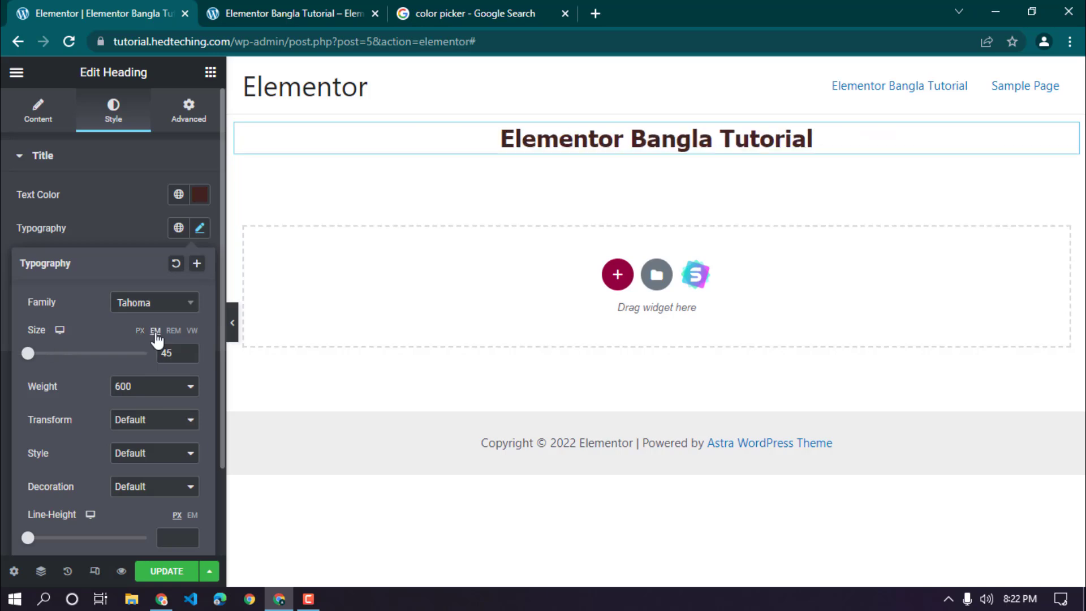
pyautogui.click(140, 331)
pyautogui.click(188, 357)
pyautogui.click(187, 357)
pyautogui.click(188, 357)
pyautogui.click(188, 356)
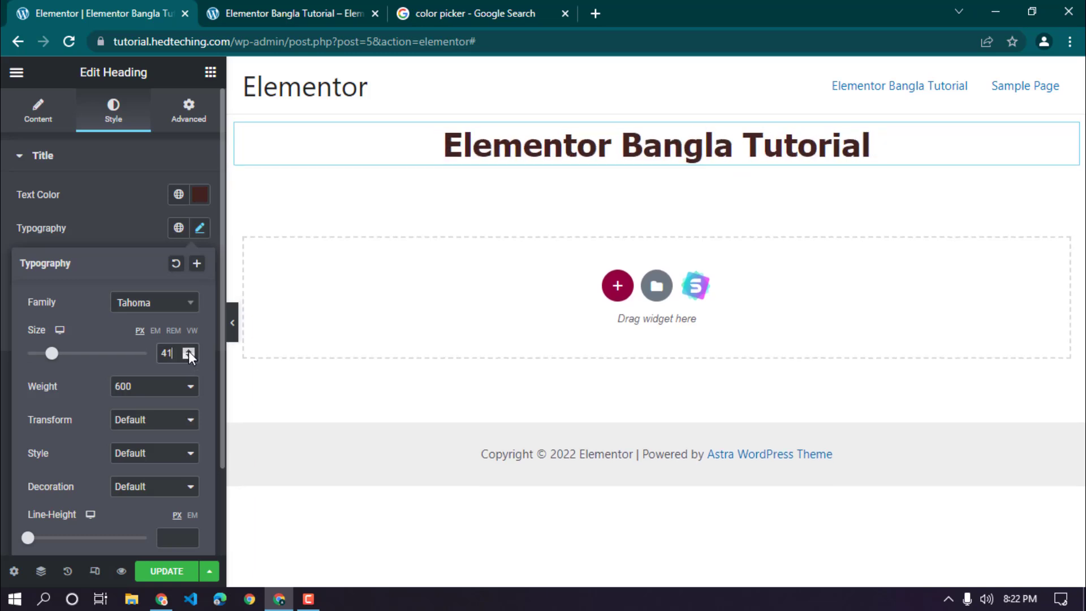
pyautogui.click(188, 351)
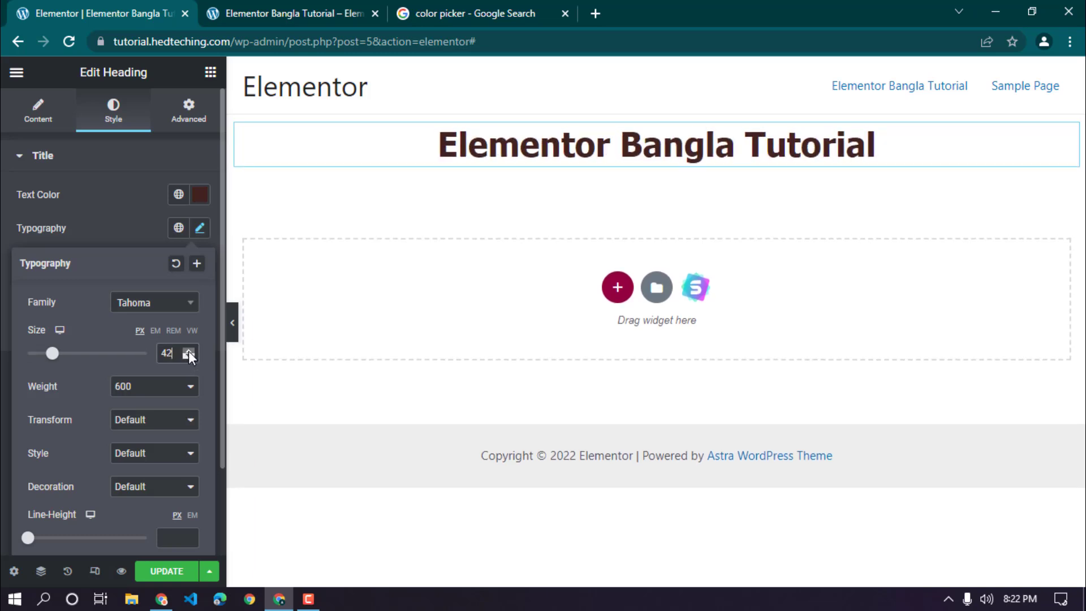
pyautogui.click(189, 351)
pyautogui.click(191, 356)
pyautogui.click(192, 356)
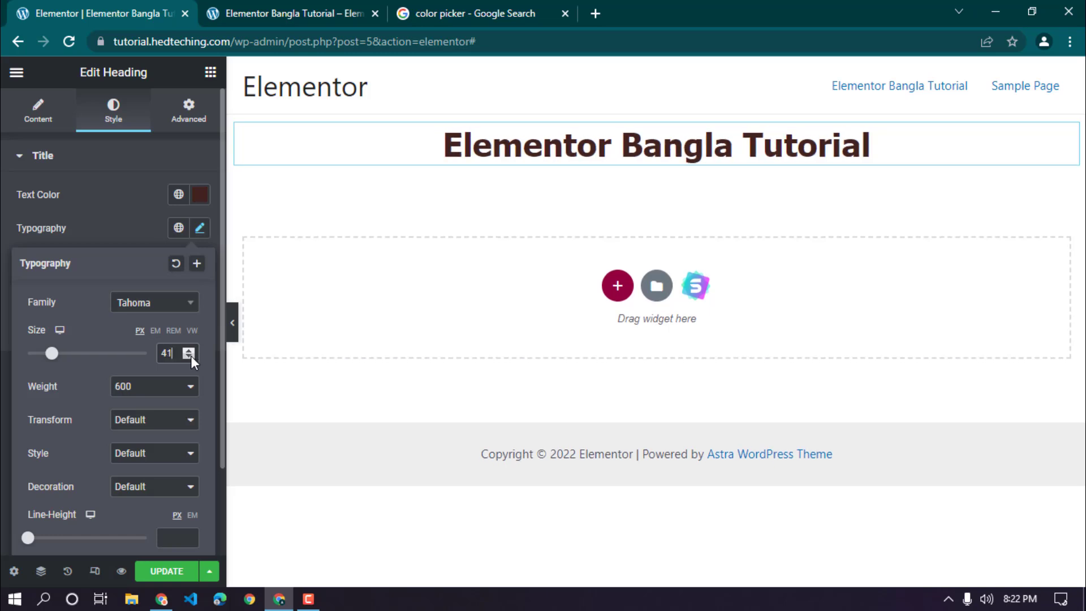
pyautogui.click(190, 350)
pyautogui.click(189, 350)
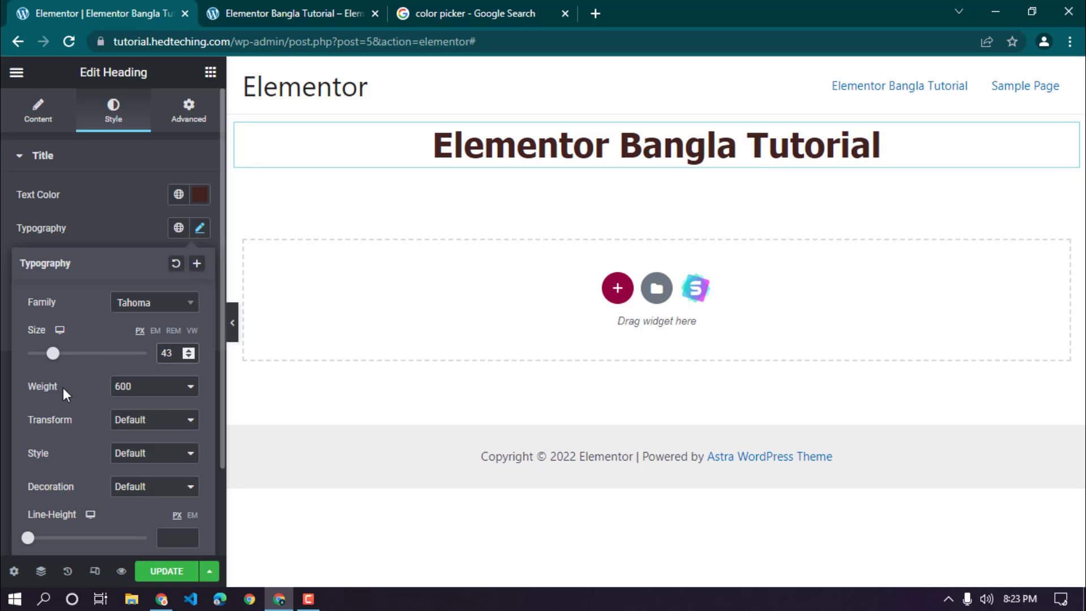
# Step: Try font weights 100 and 900 on the heading and set the weight to Default
pyautogui.click(138, 394)
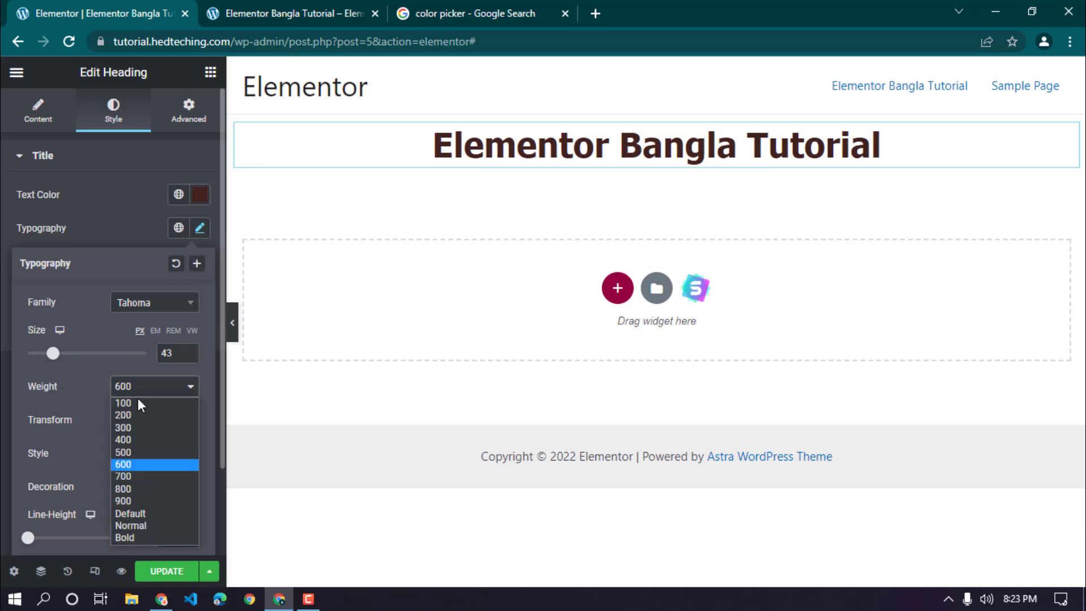
pyautogui.click(136, 398)
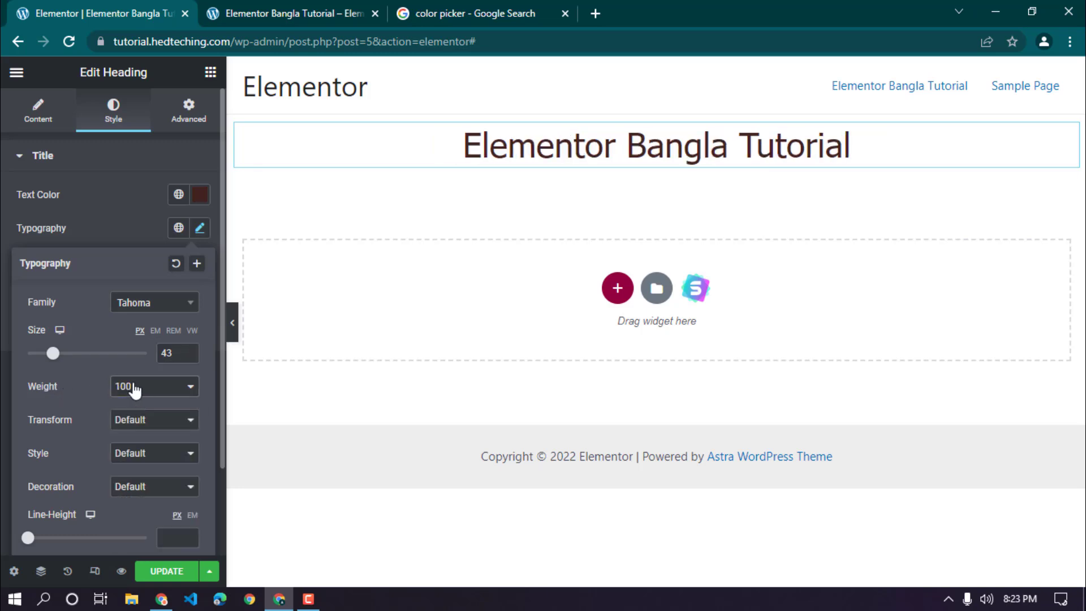
pyautogui.click(149, 399)
pyautogui.click(131, 497)
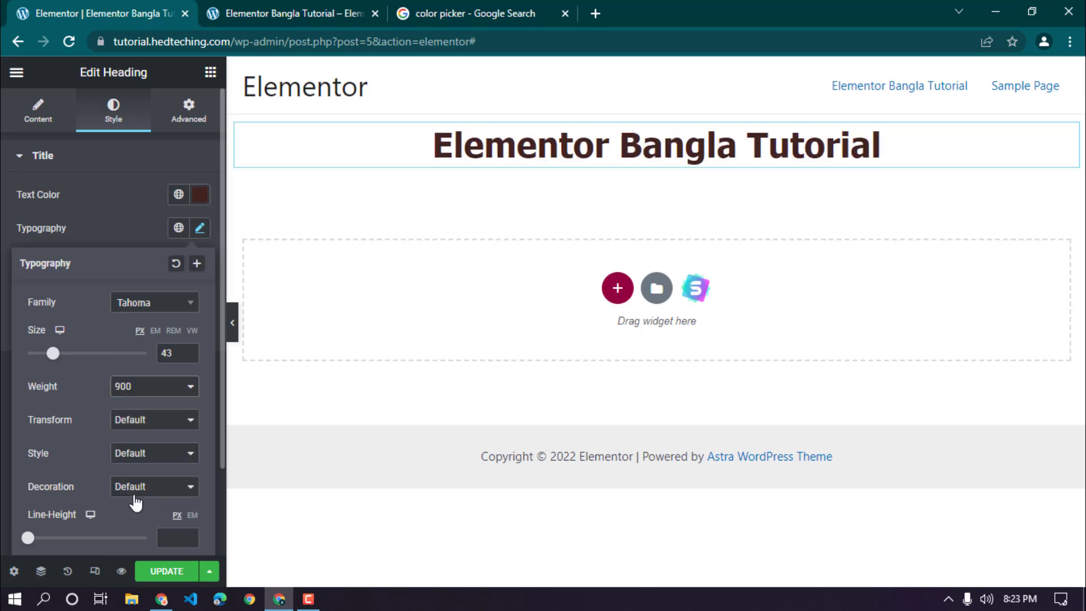
pyautogui.click(158, 389)
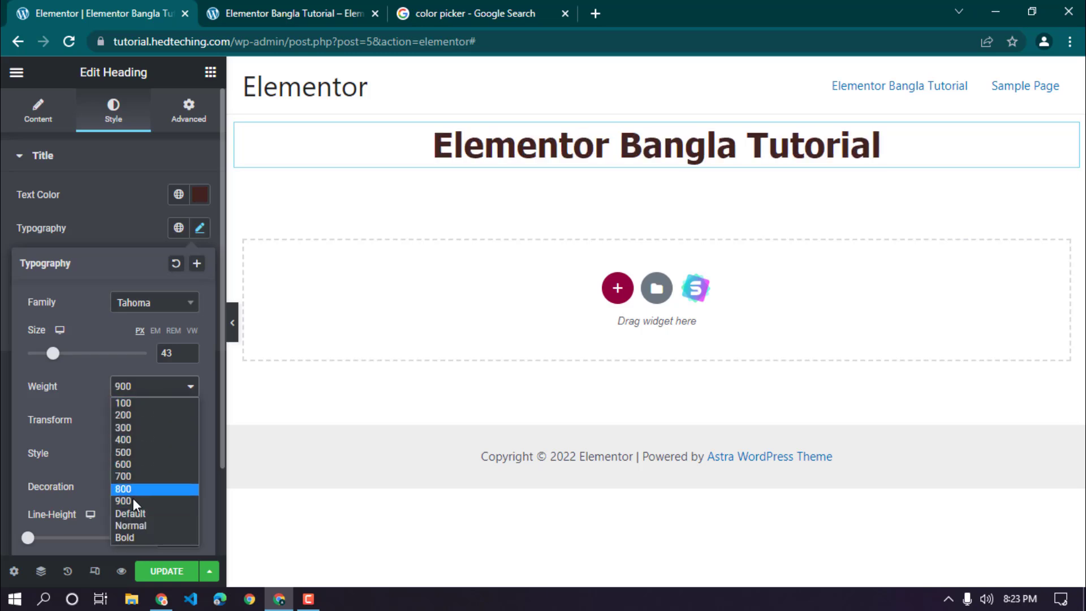
pyautogui.click(131, 512)
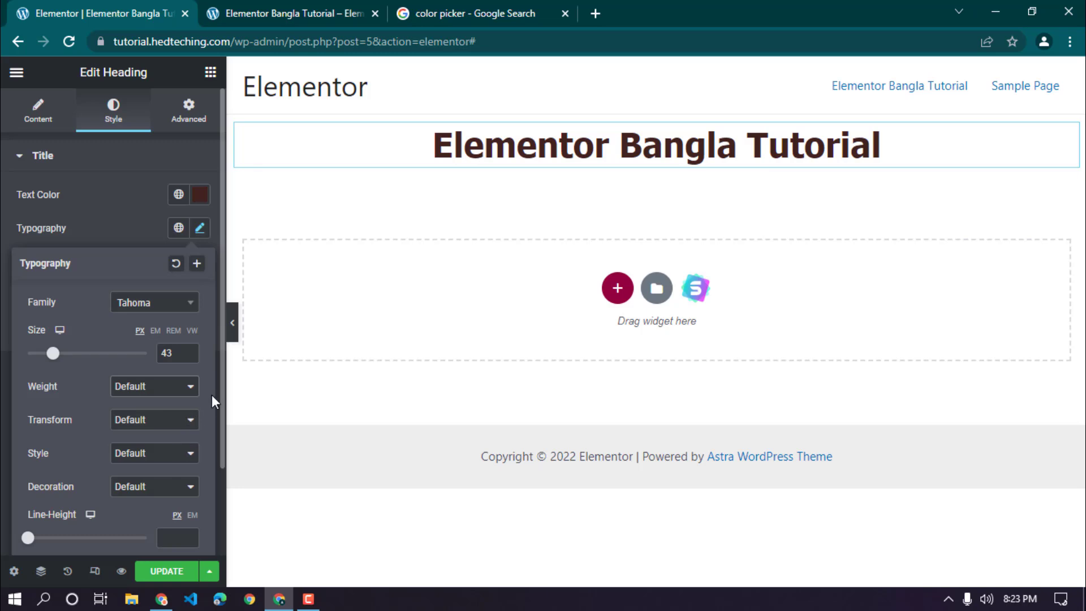
# Step: Try font weights 200 and 700 on the heading and restore the Default weight
pyautogui.click(151, 390)
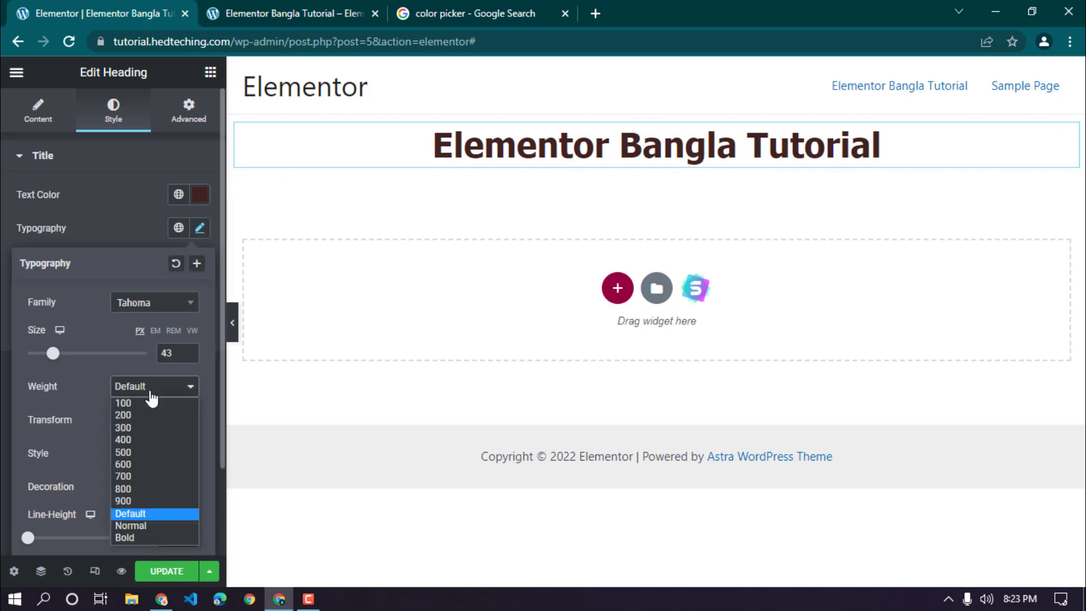
pyautogui.click(141, 415)
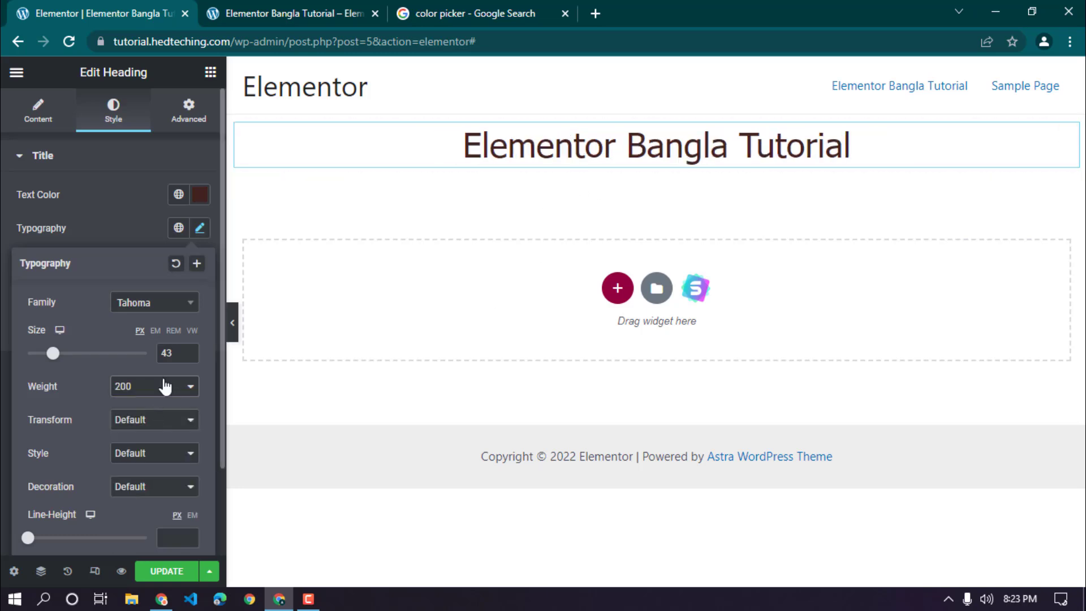
pyautogui.click(165, 386)
pyautogui.click(135, 476)
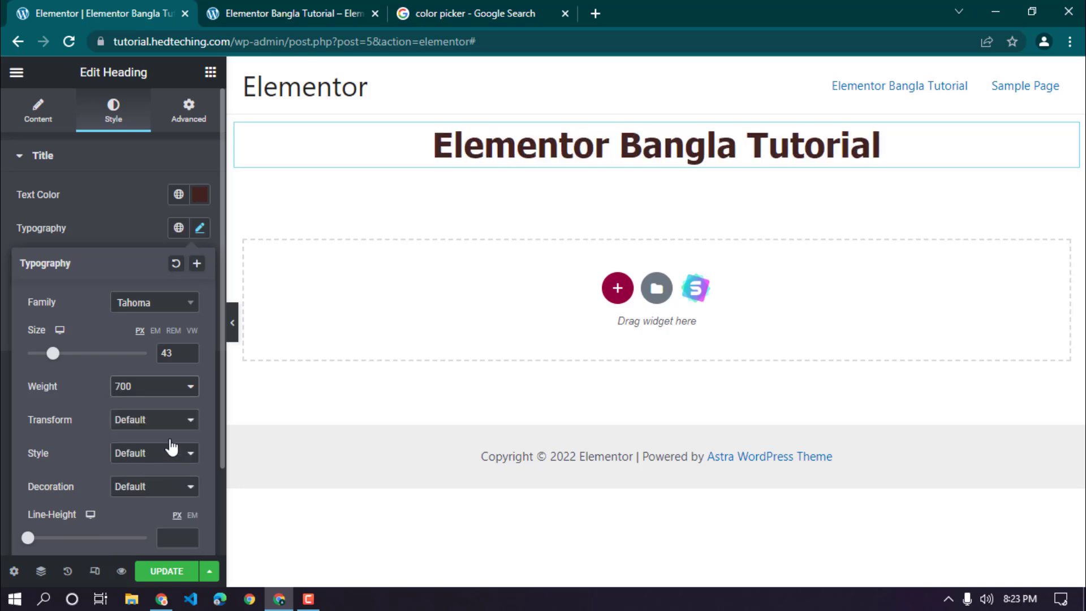
pyautogui.click(174, 391)
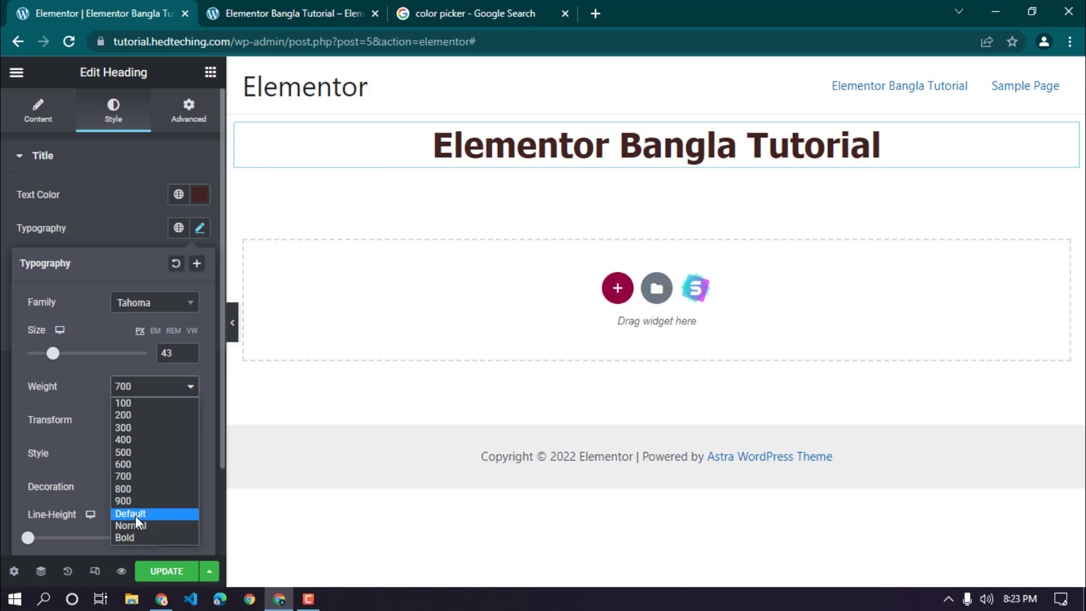
pyautogui.click(135, 514)
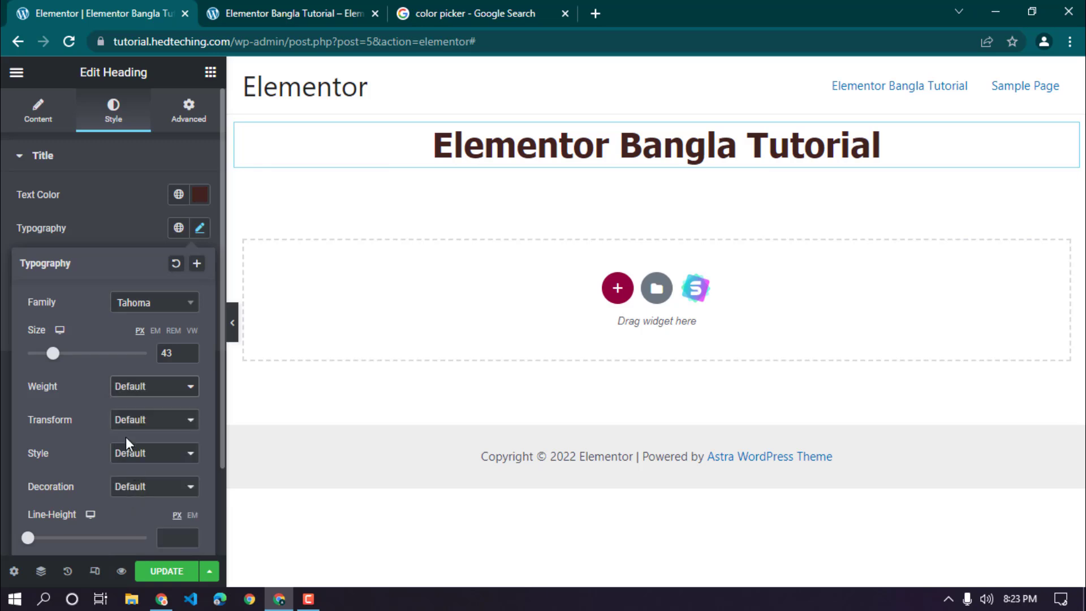
# Step: Try the Uppercase text transform on the heading, compare it with the title content, and set the transform back to Default
pyautogui.click(107, 419)
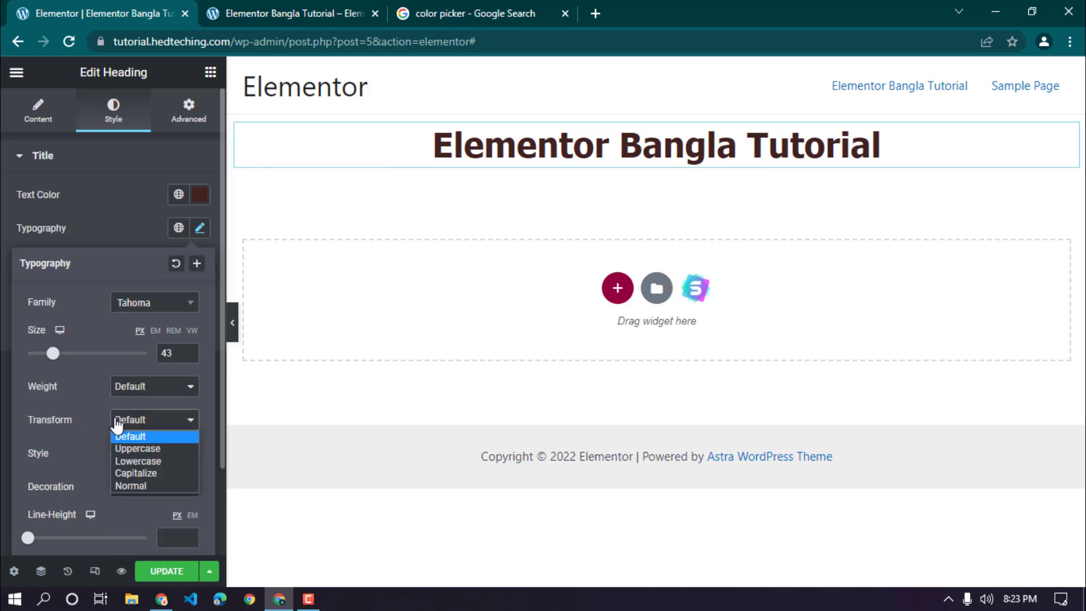
pyautogui.click(134, 447)
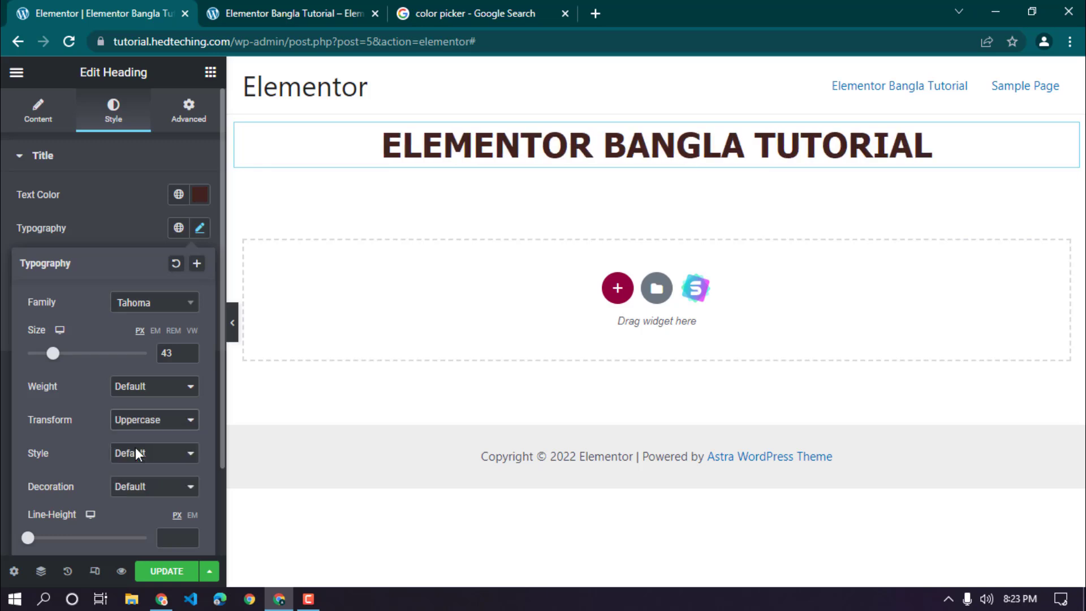
pyautogui.click(44, 124)
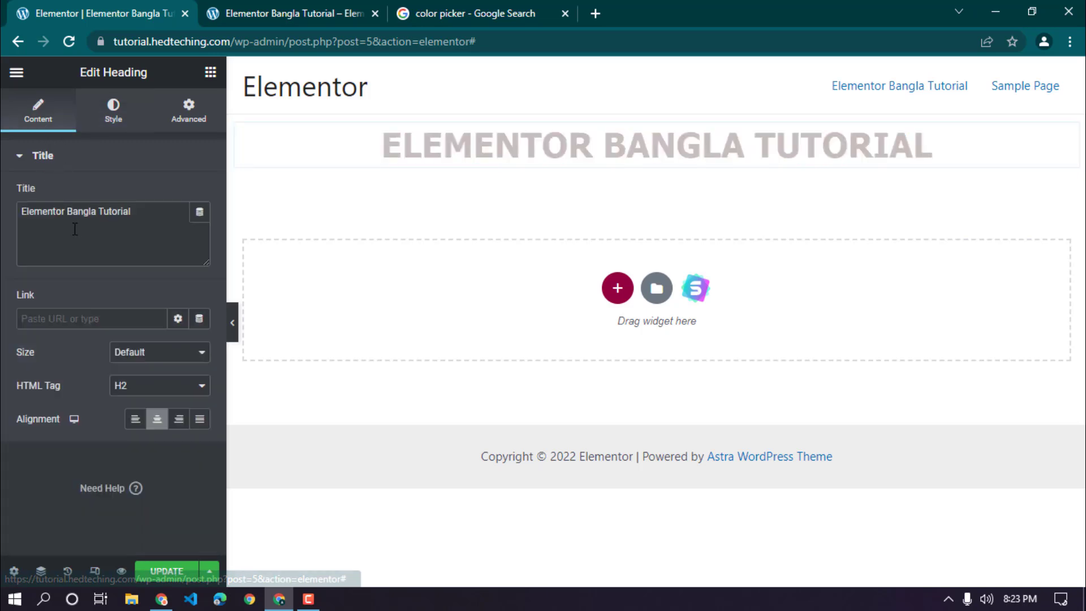
pyautogui.click(112, 115)
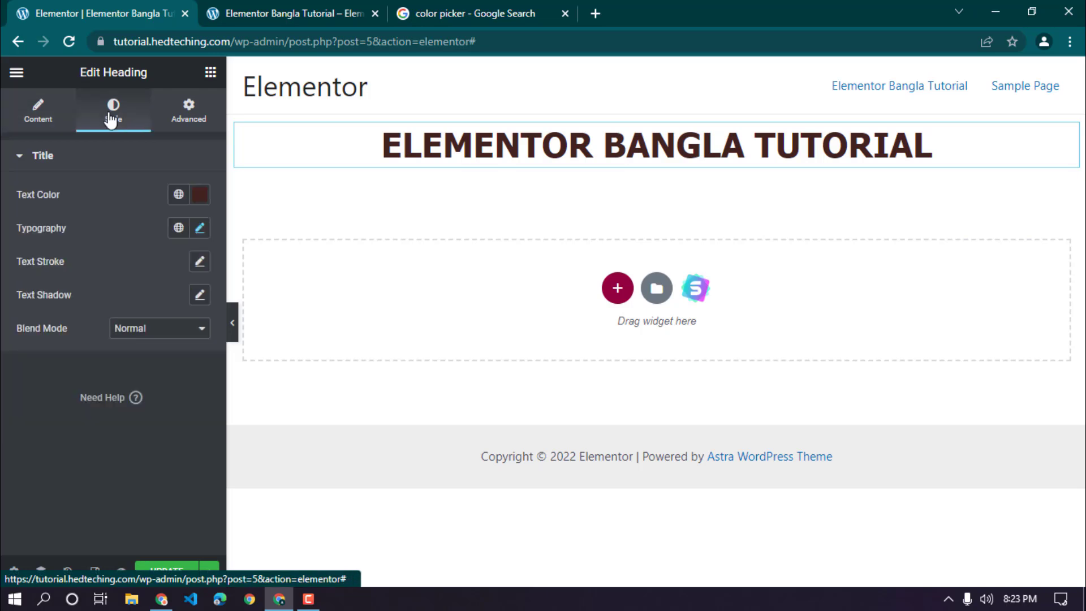
pyautogui.click(199, 228)
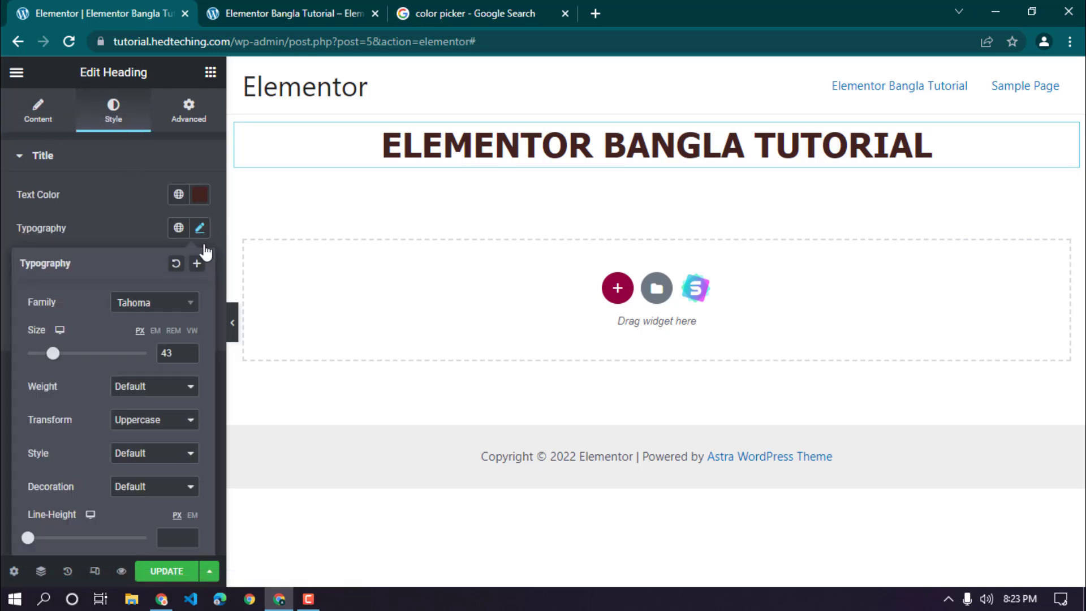
pyautogui.click(145, 424)
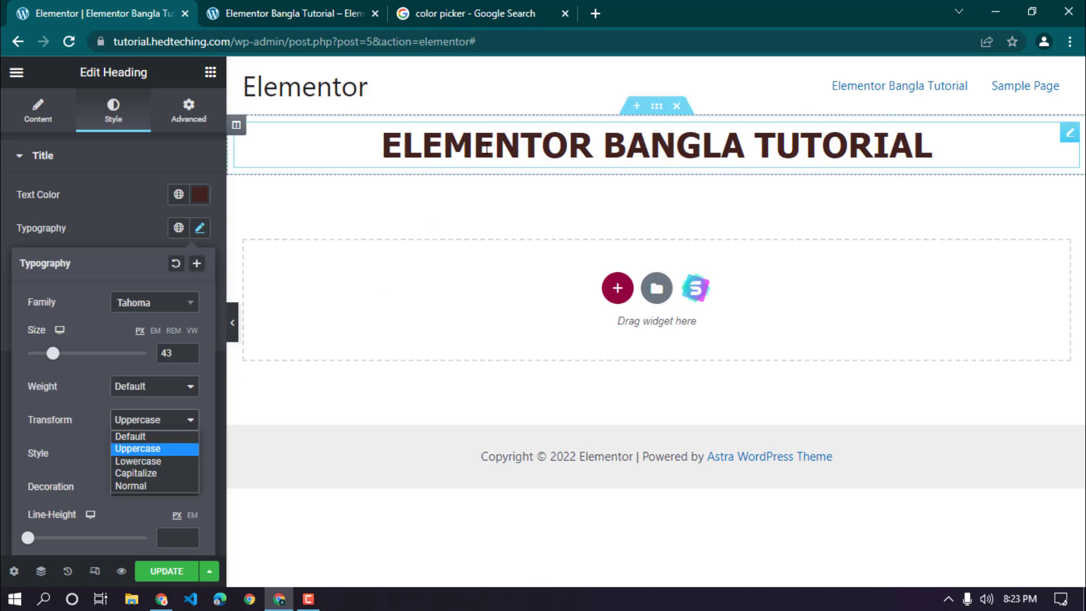
pyautogui.moveTo(384, 144); pyautogui.dragTo(426, 146)
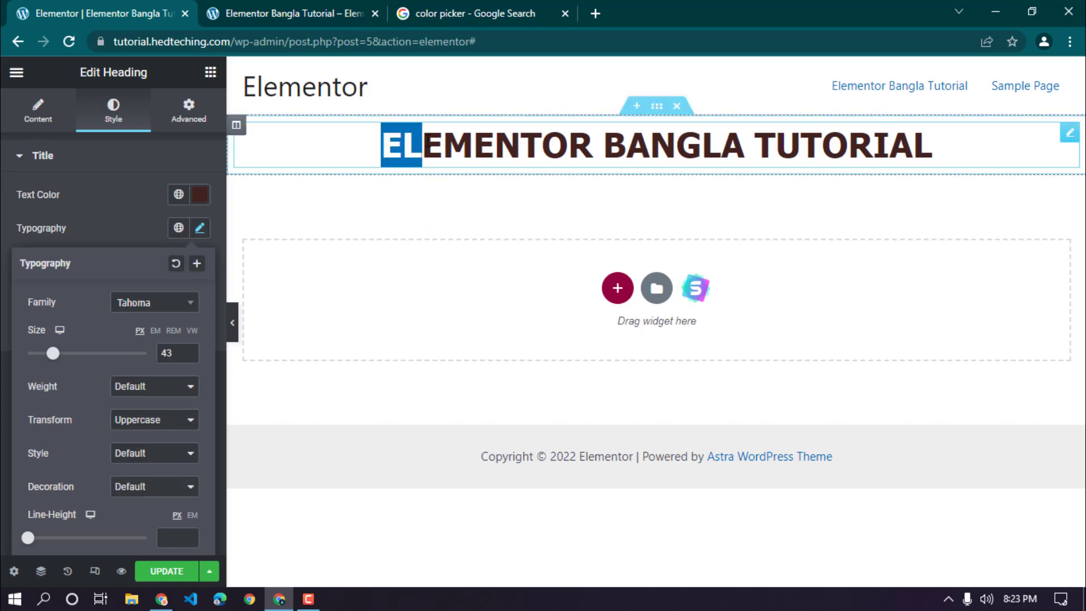
pyautogui.click(201, 229)
pyautogui.click(164, 424)
pyautogui.click(164, 425)
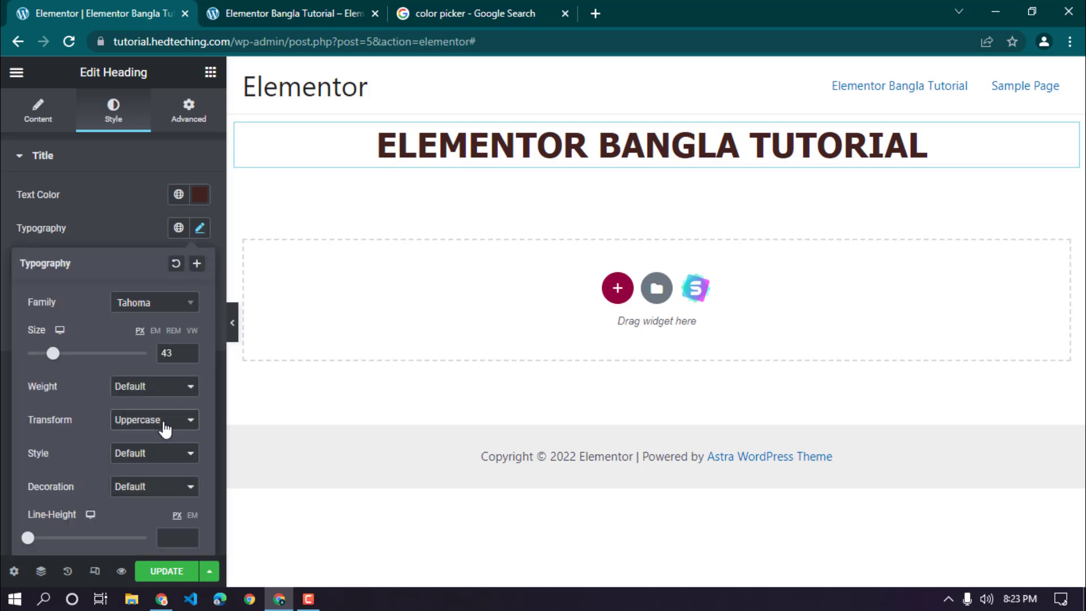
pyautogui.click(164, 424)
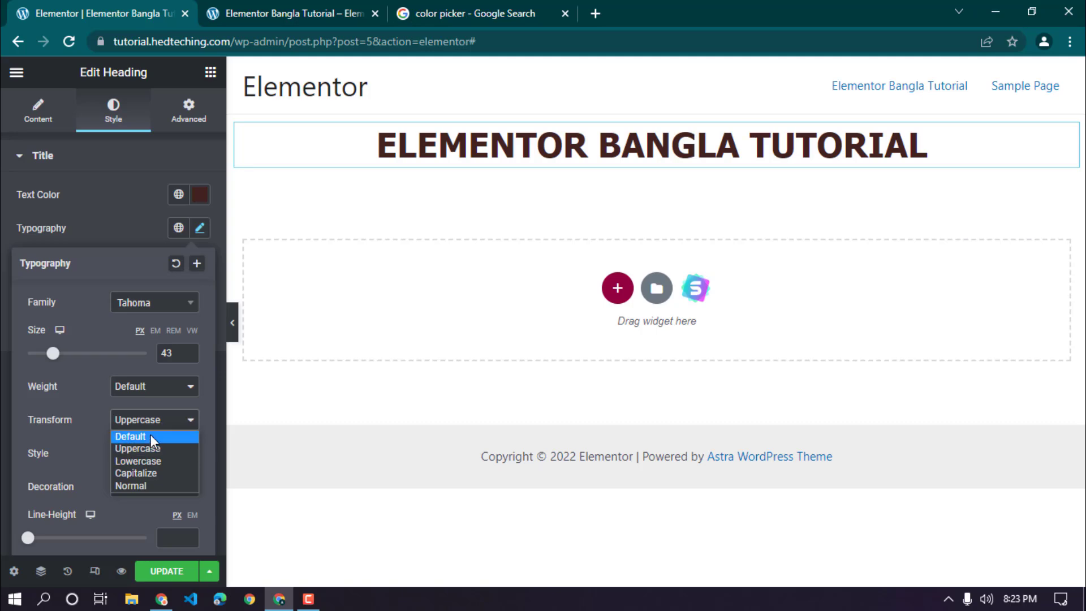
pyautogui.click(135, 437)
# Step: Replace the heading's title text with "ELEMENTOR BANGLA" in capital letters
pyautogui.click(38, 113)
pyautogui.tripleClick(94, 217)
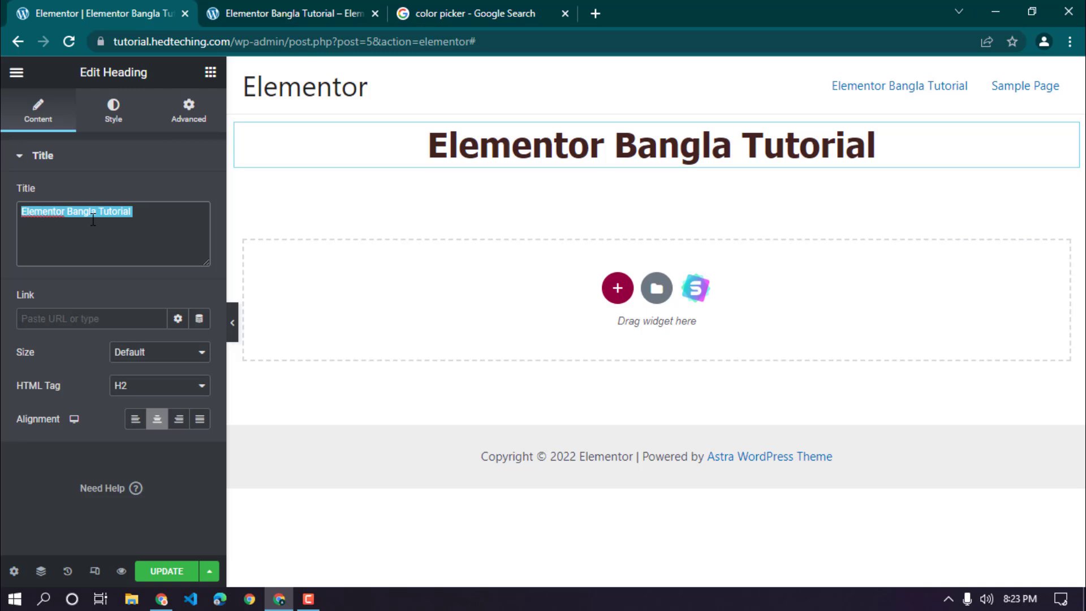
pyautogui.write('REL')
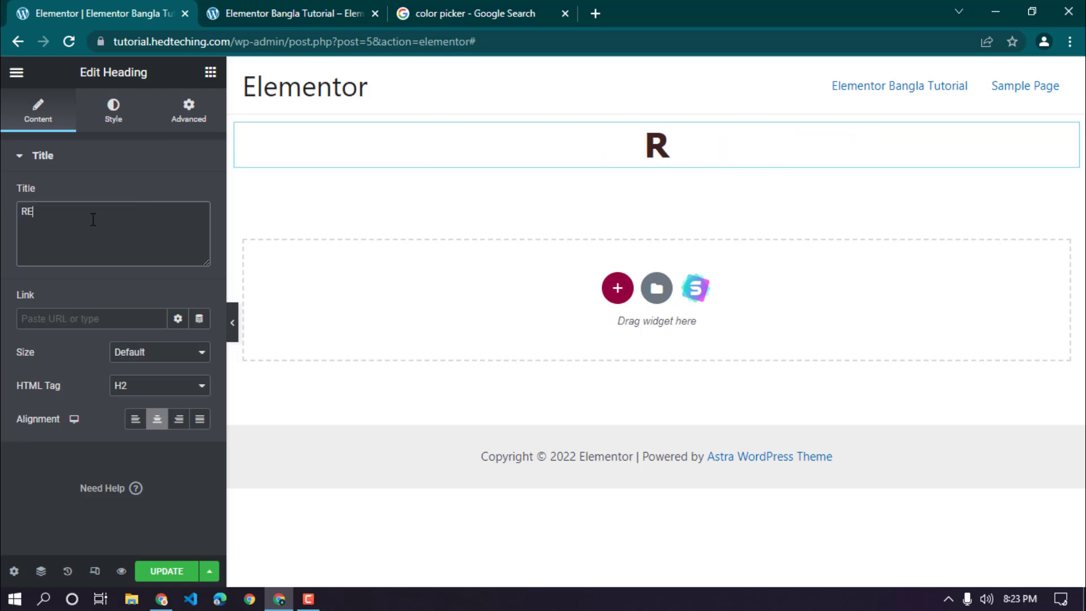
pyautogui.press('BackSpace')
pyautogui.press('BackSpace')
pyautogui.press('BackSpace')
pyautogui.write('ELEMENTOR BANGLA')
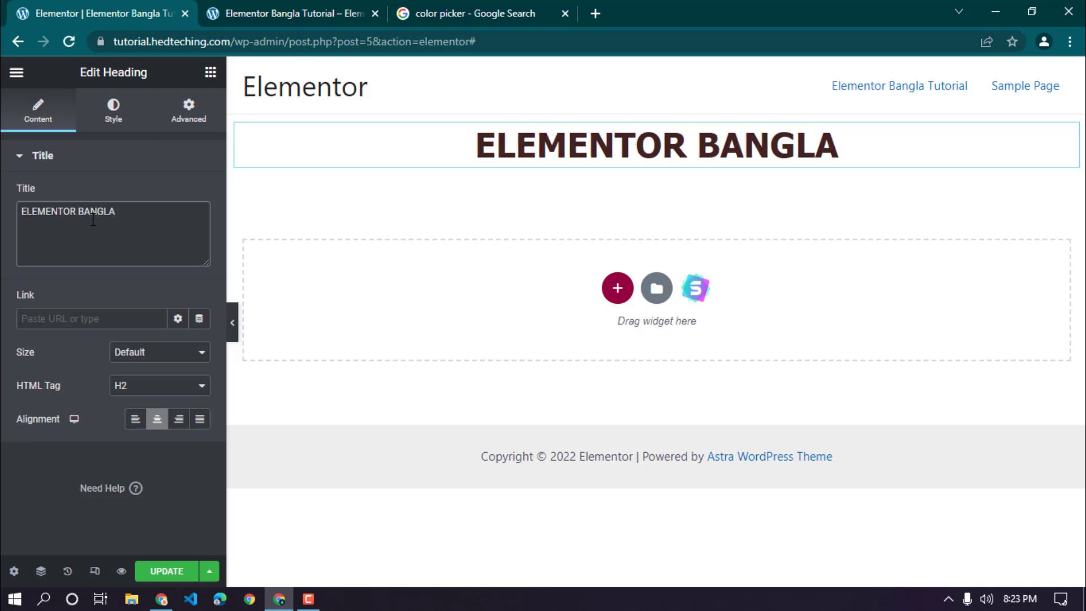
# Step: Clear the heading's title text and enter "REL" in its place
pyautogui.press('BackSpace')
pyautogui.press('BackSpace')
pyautogui.press('BackSpace')
pyautogui.press('BackSpace')
pyautogui.press('BackSpace')
pyautogui.press('BackSpace')
pyautogui.press('BackSpace')
pyautogui.press('BackSpace')
pyautogui.press('BackSpace')
pyautogui.press('BackSpace')
pyautogui.press('BackSpace')
pyautogui.press('BackSpace')
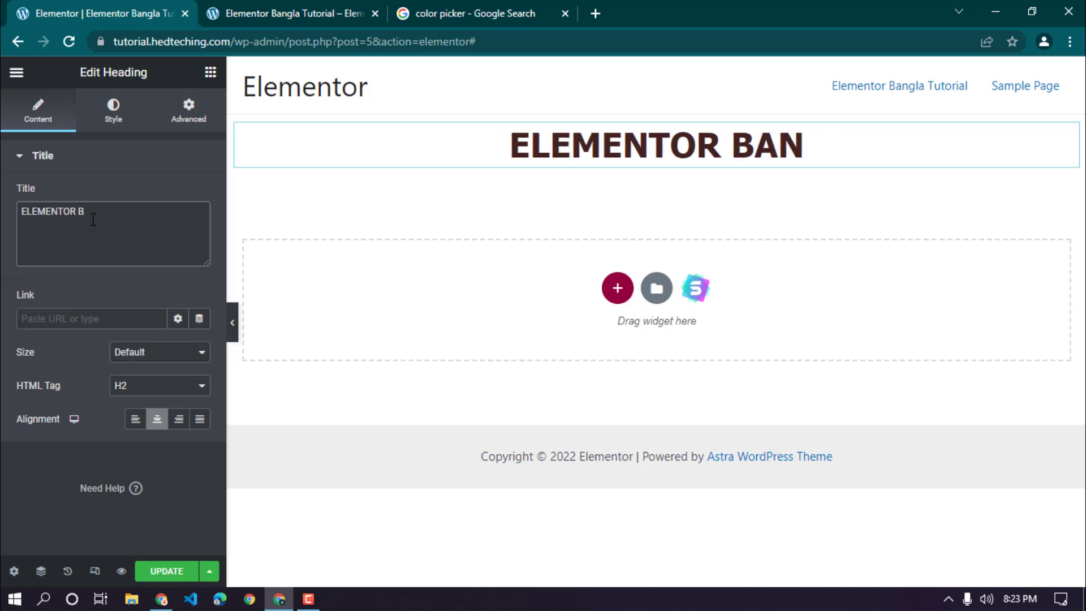
pyautogui.press('BackSpace')
pyautogui.press('BackSpace')
pyautogui.press('BackSpace')
pyautogui.write('R')
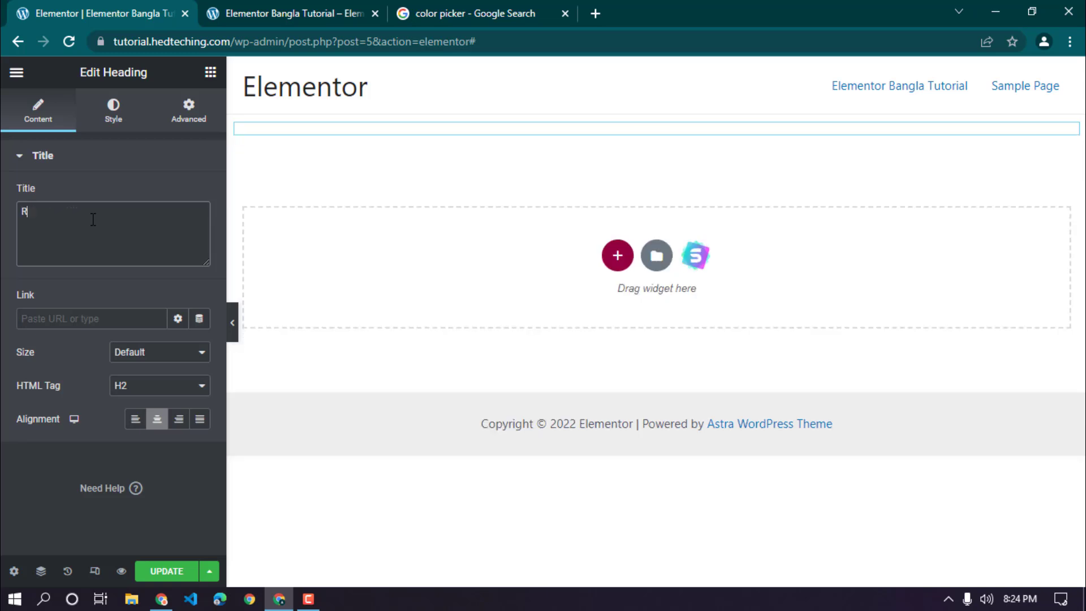
pyautogui.write('EL')
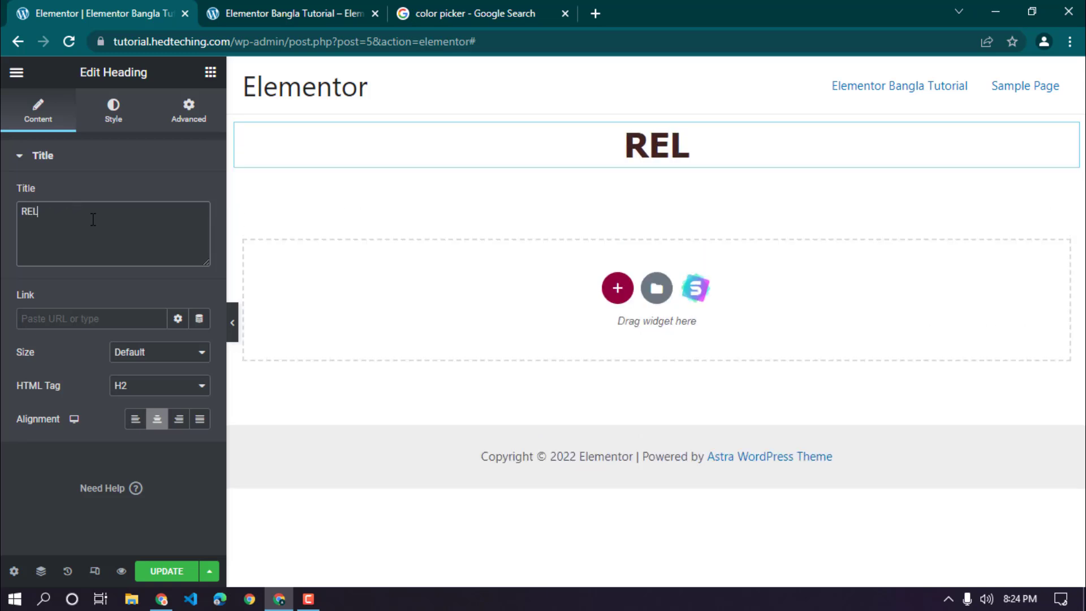
# Step: Undo the title edits to restore the heading text "Elementor Bangla Tutorial"
pyautogui.press('BackSpace')
pyautogui.hotkey('ctrl', 'z')
pyautogui.hotkey('ctrl', 'z')
pyautogui.hotkey('ctrl', 'z')
pyautogui.hotkey('ctrl', 'z')
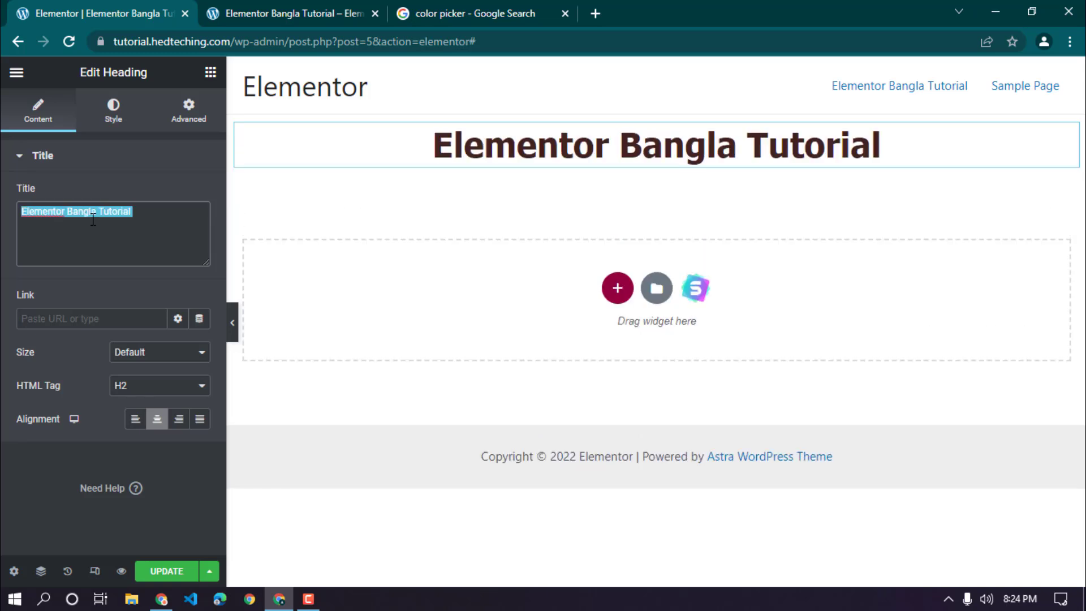
pyautogui.click(109, 185)
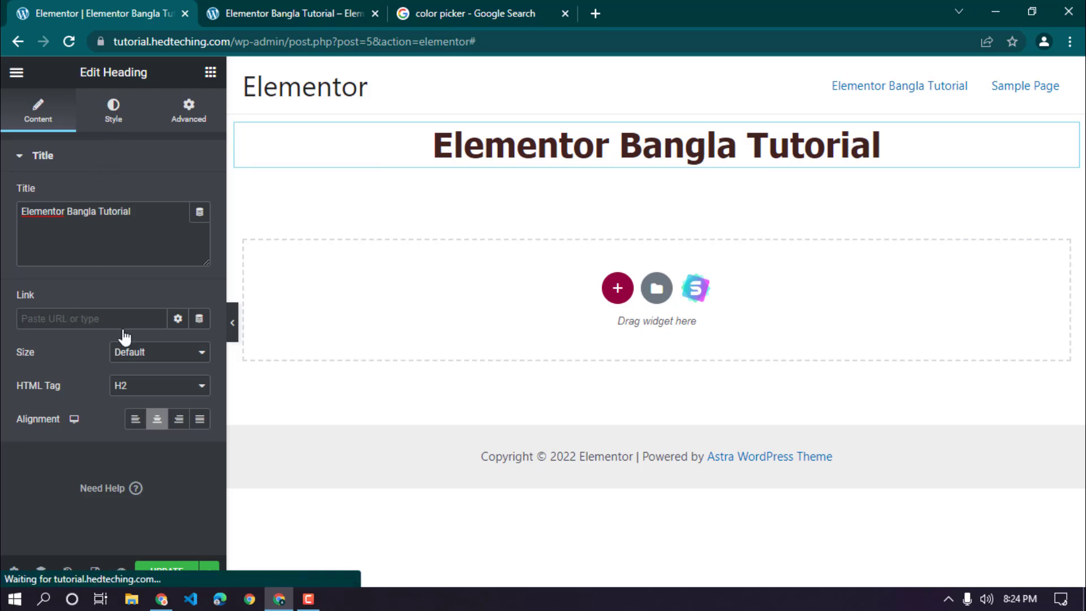
# Step: Try the Capitalize and Lowercase text transforms on the heading
pyautogui.click(113, 110)
pyautogui.click(200, 227)
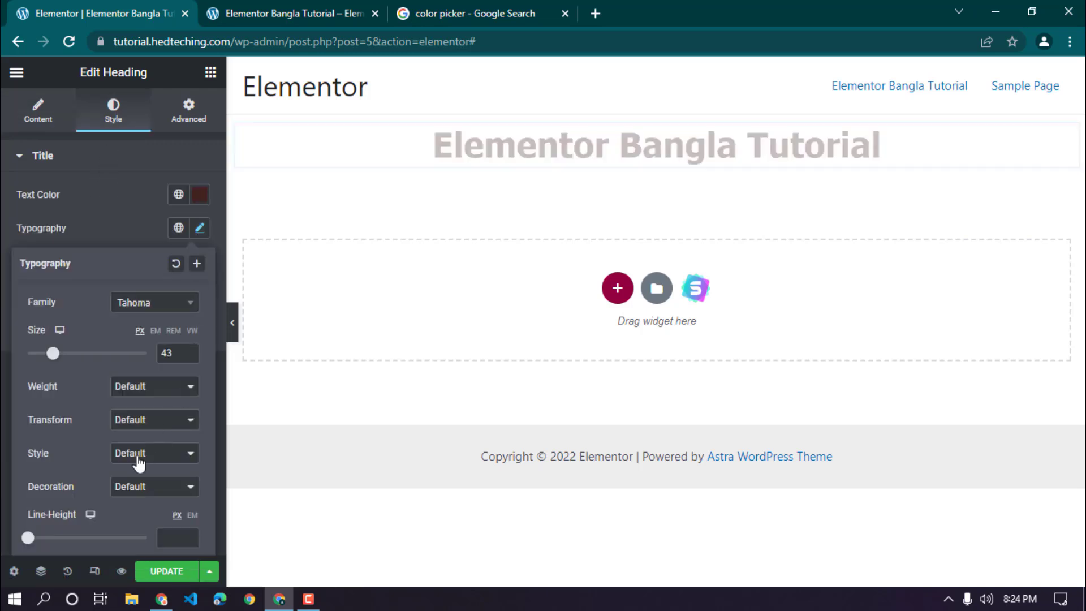
pyautogui.click(141, 424)
pyautogui.click(149, 475)
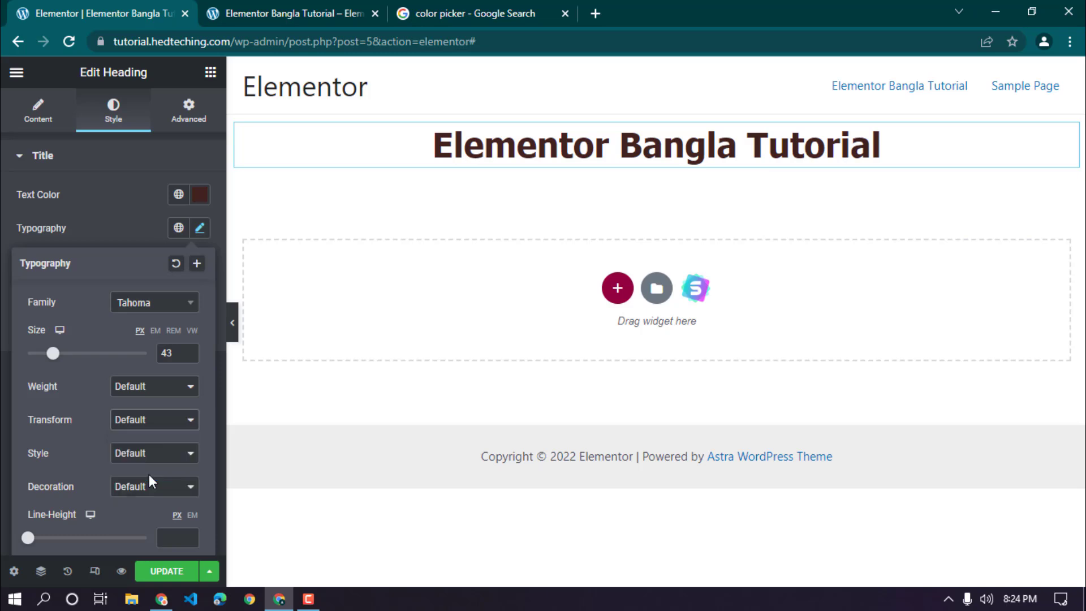
pyautogui.click(154, 419)
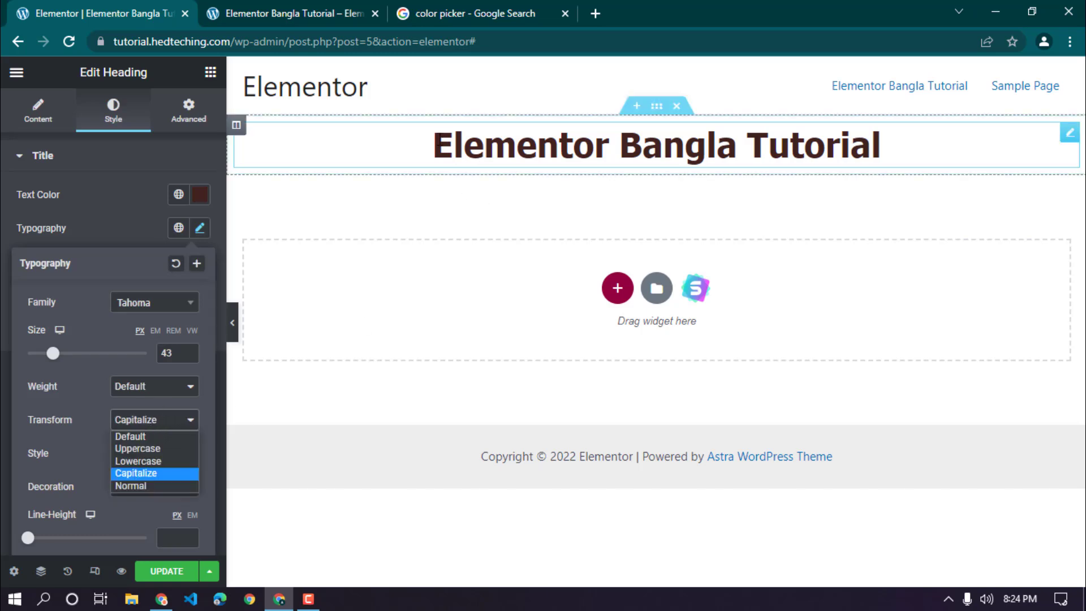
pyautogui.click(159, 461)
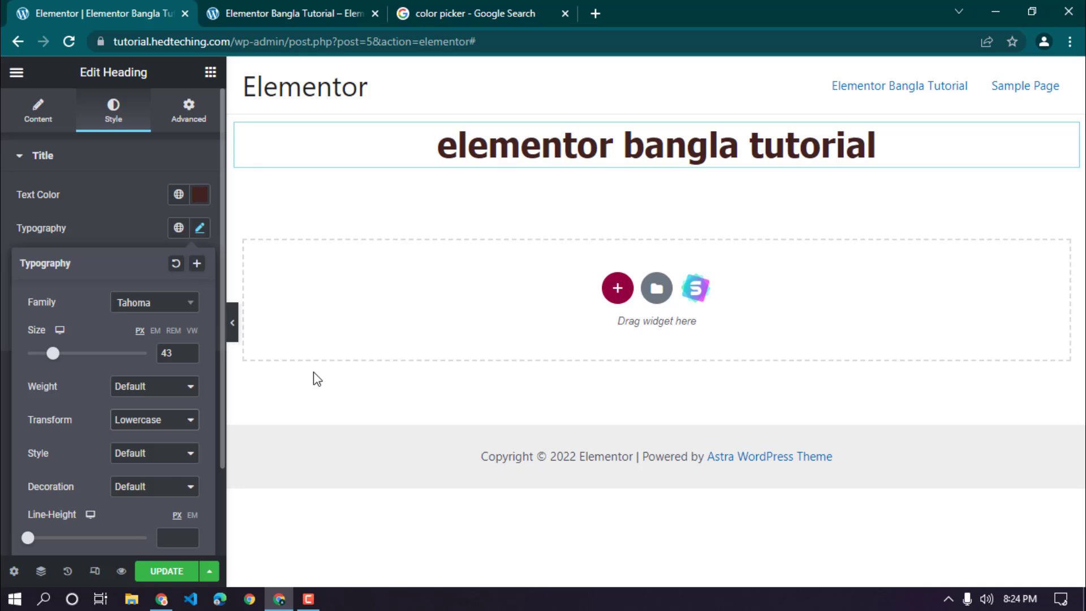
# Step: Try the Uppercase and Normal text transforms on the heading, and set the transform back to Default
pyautogui.click(159, 426)
pyautogui.click(149, 448)
pyautogui.click(136, 423)
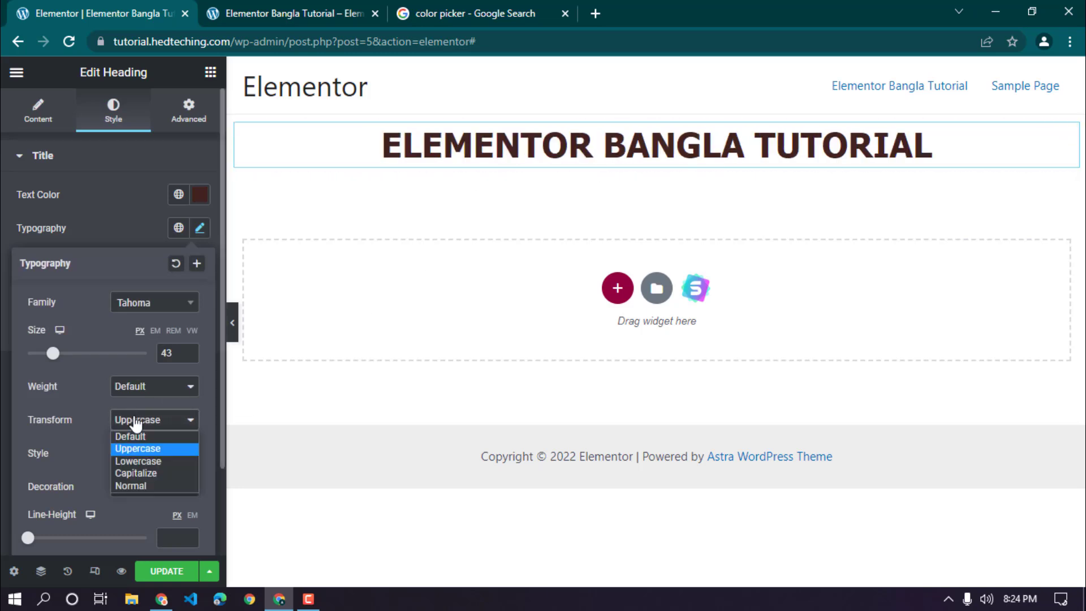
pyautogui.click(143, 486)
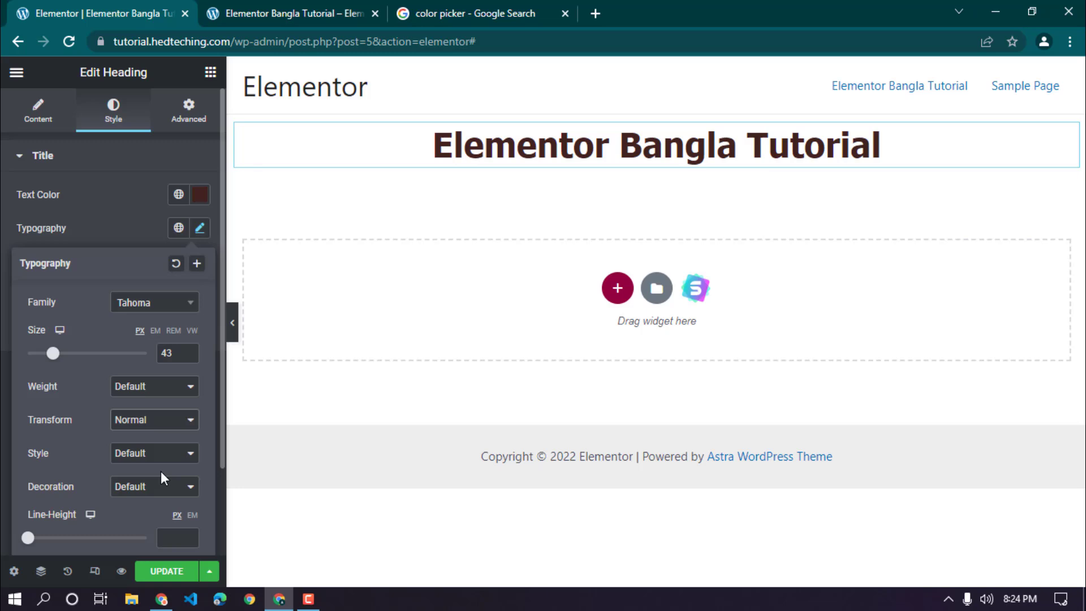
pyautogui.click(171, 390)
pyautogui.click(107, 456)
pyautogui.click(151, 433)
pyautogui.click(147, 440)
# Step: Try the Italic and Oblique font styles on the heading, and set the style back to Default
pyautogui.click(132, 455)
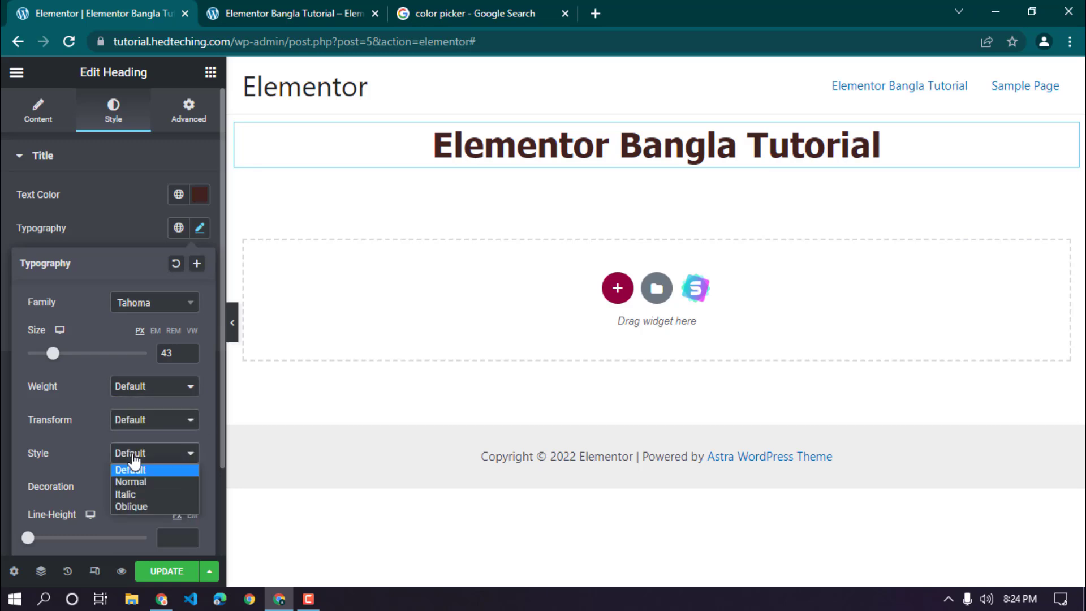
pyautogui.click(130, 495)
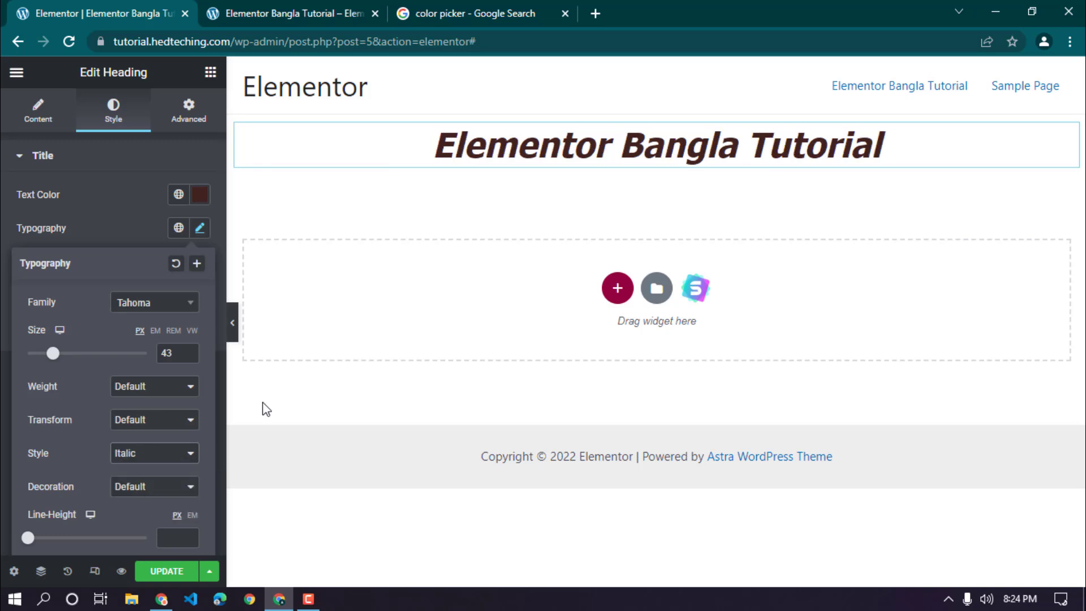
pyautogui.click(134, 452)
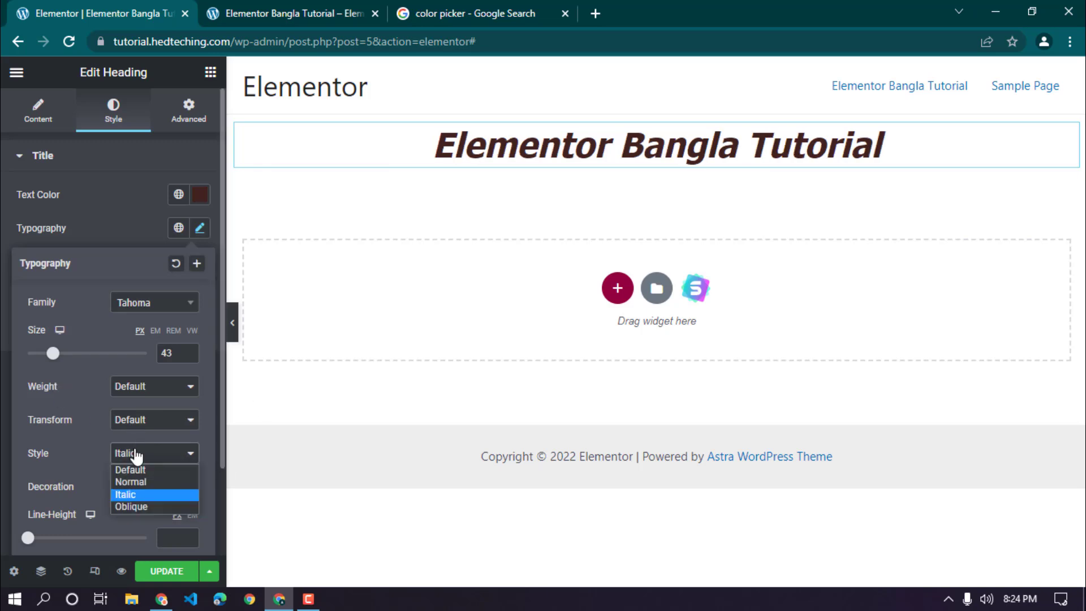
pyautogui.click(121, 506)
pyautogui.click(144, 454)
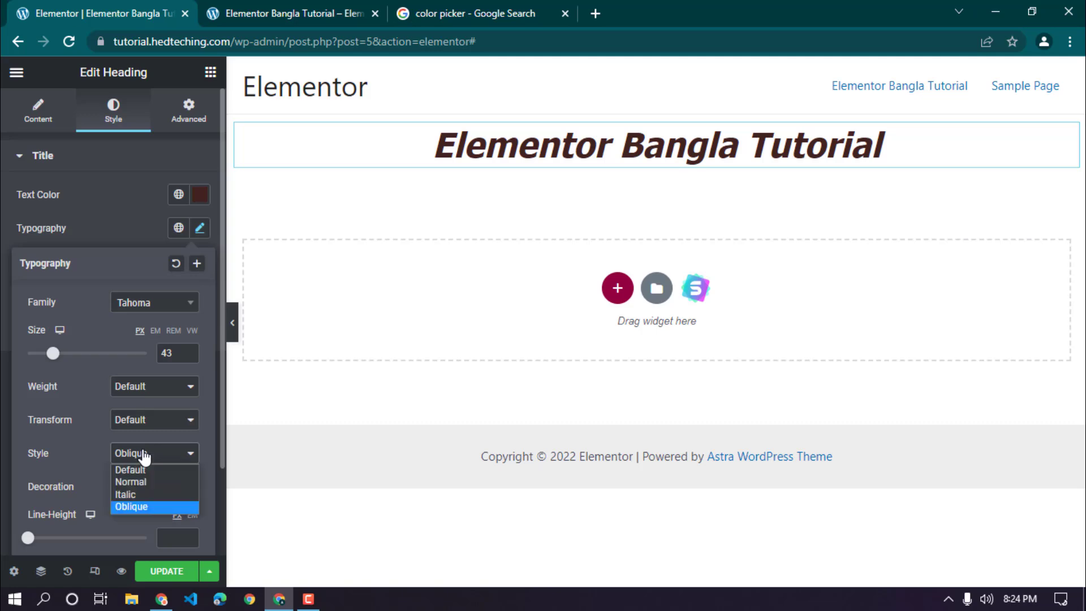
pyautogui.click(131, 490)
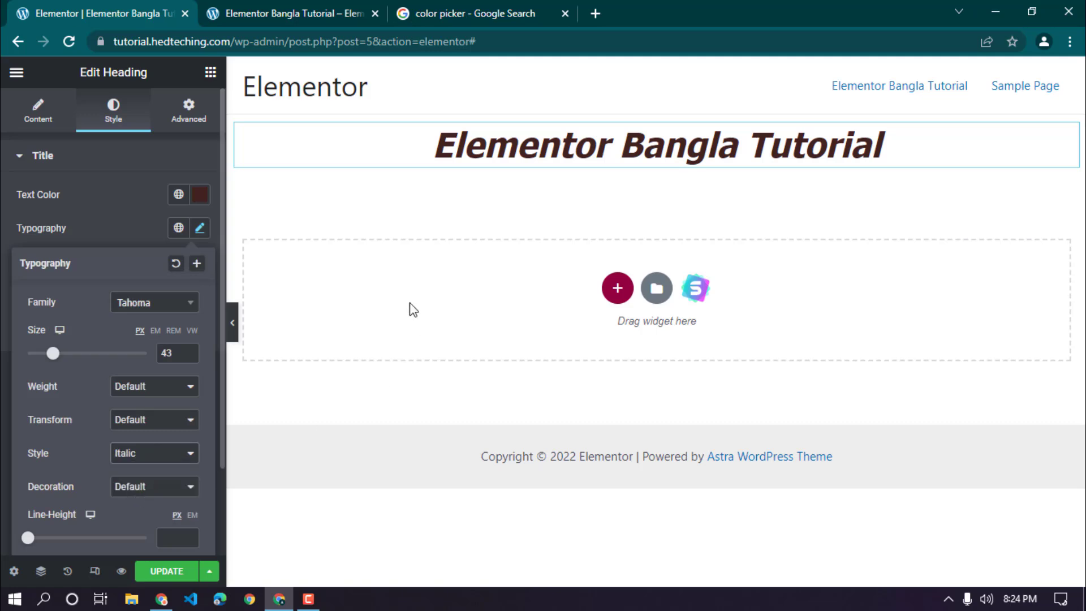
pyautogui.click(169, 460)
pyautogui.click(155, 467)
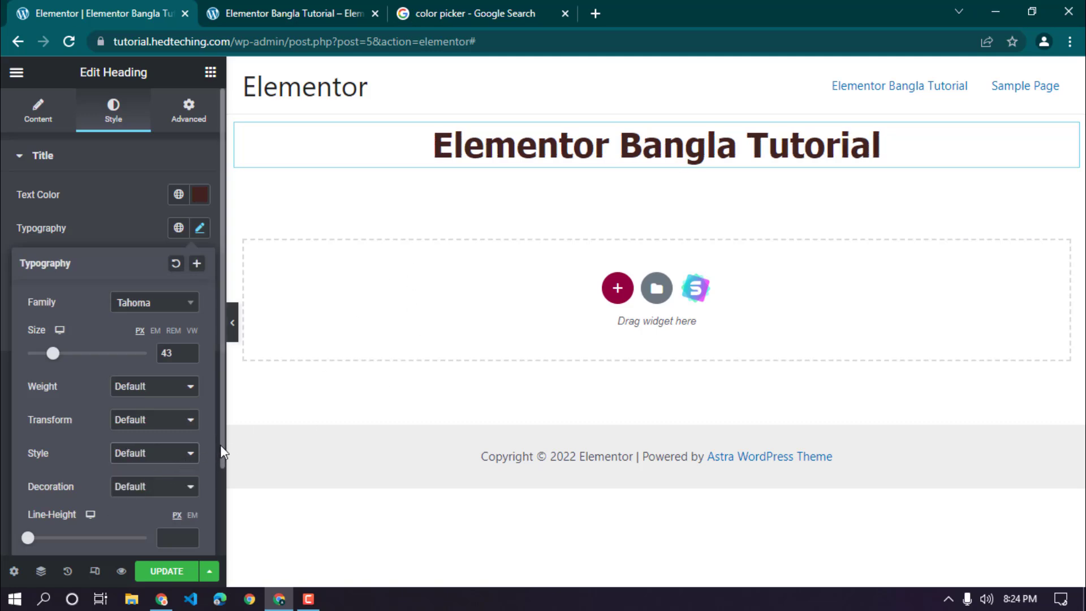
# Step: Try the Underline decoration on the heading and give the heading the placeholder link "#"
pyautogui.click(140, 487)
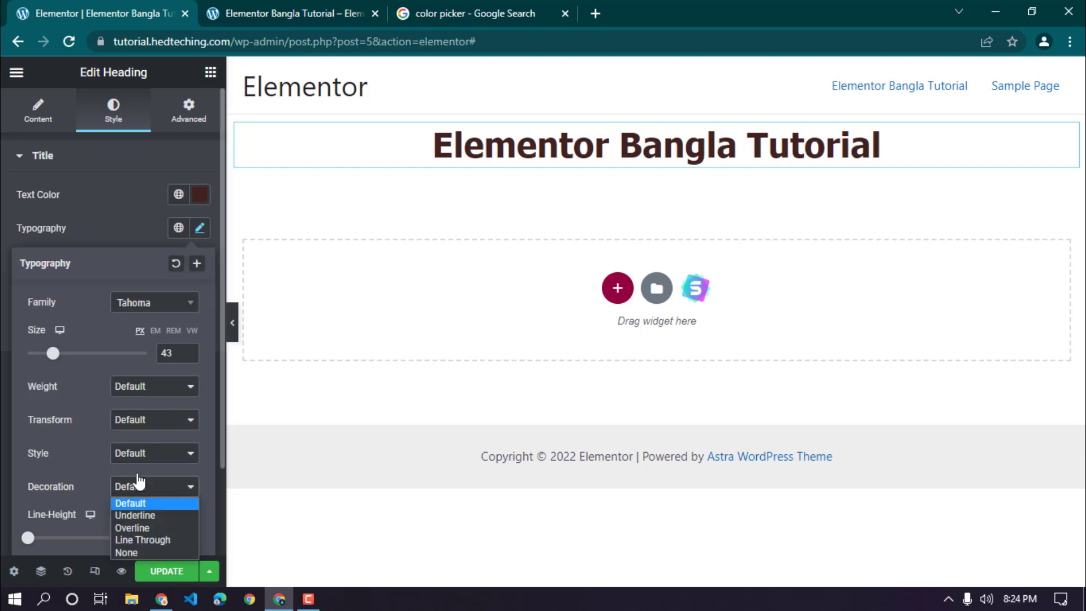
pyautogui.click(136, 513)
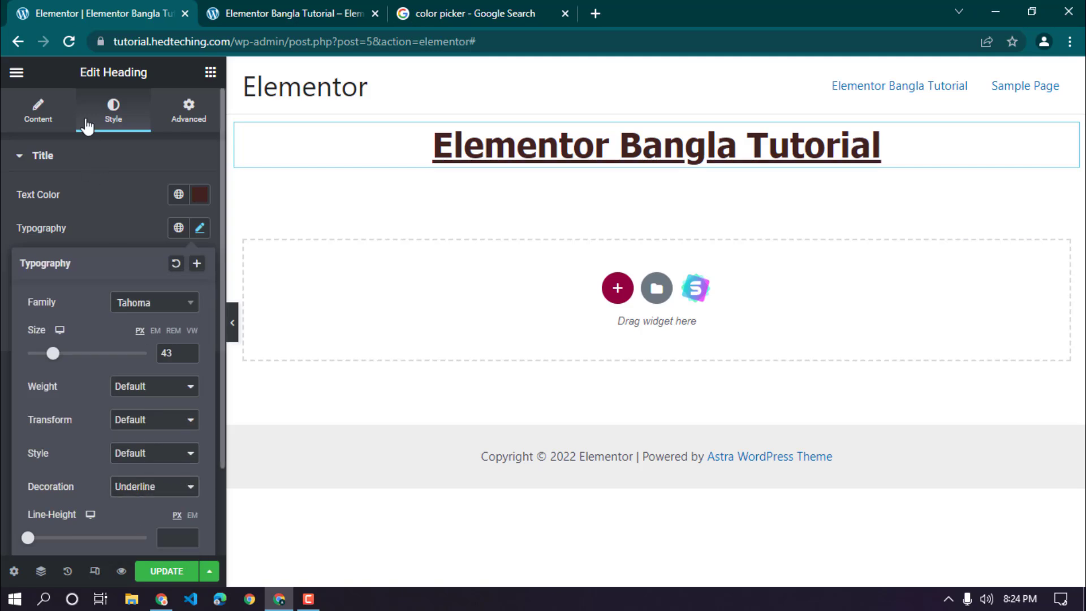
pyautogui.click(24, 105)
pyautogui.click(86, 320)
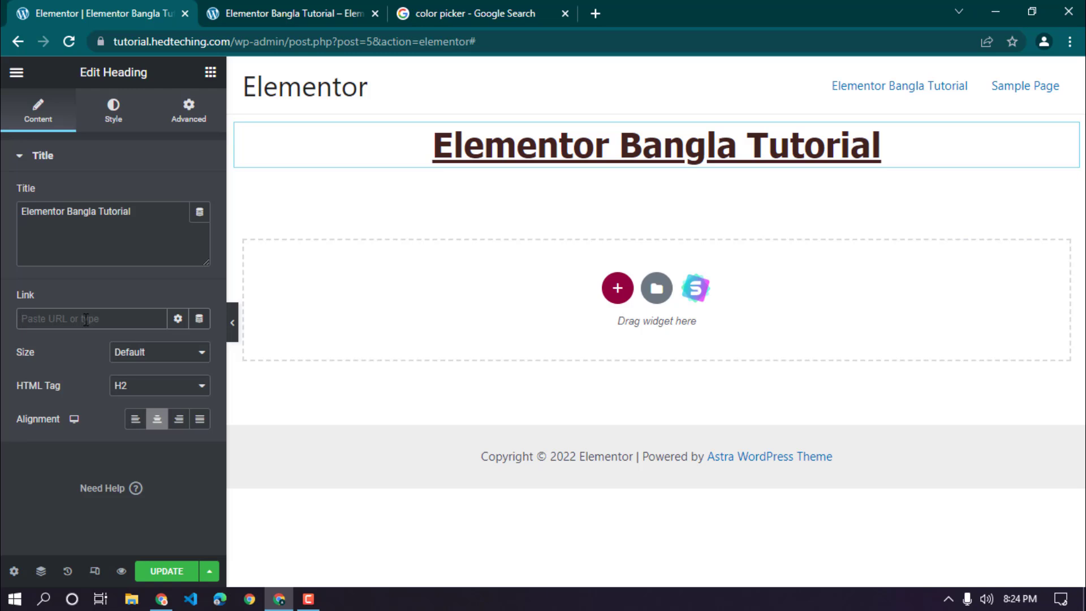
pyautogui.write('#42227E')
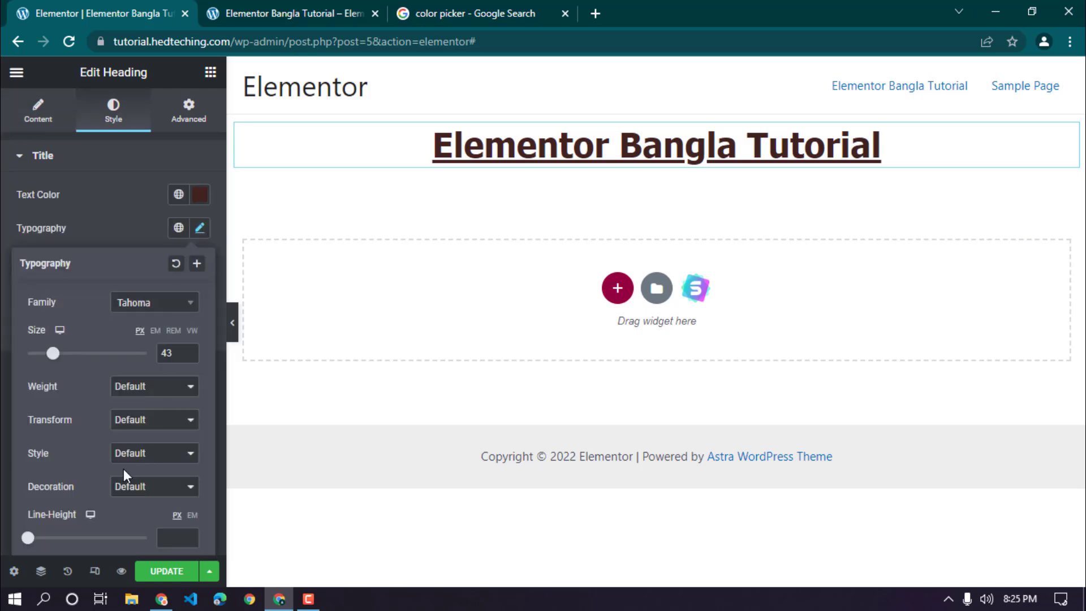
# Step: Remove the "#" placeholder link from the heading
pyautogui.click(53, 118)
pyautogui.moveTo(49, 318); pyautogui.dragTo(19, 318)
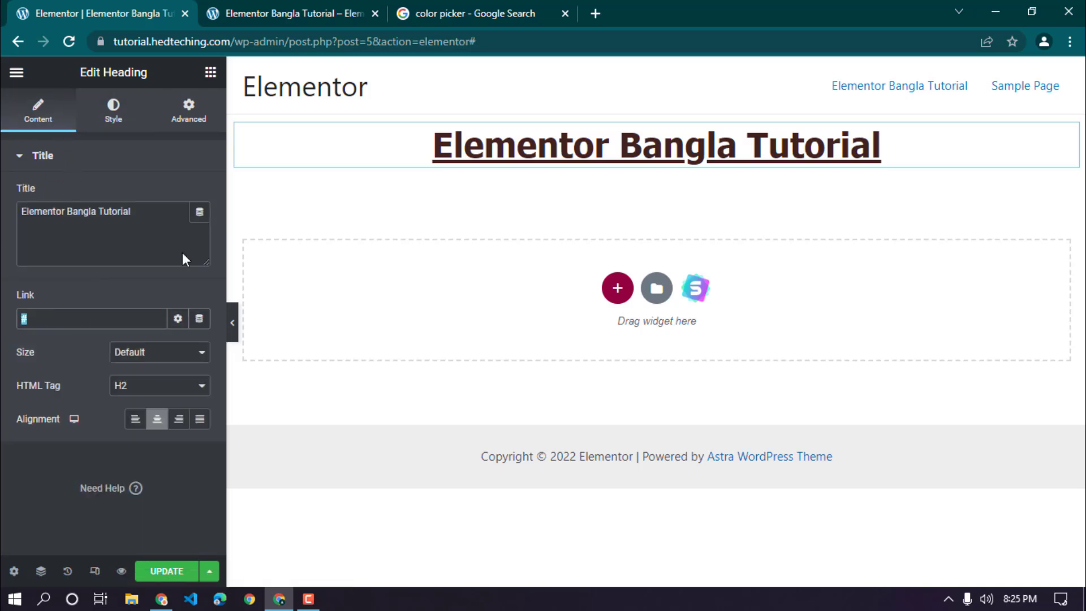
pyautogui.press('BackSpace')
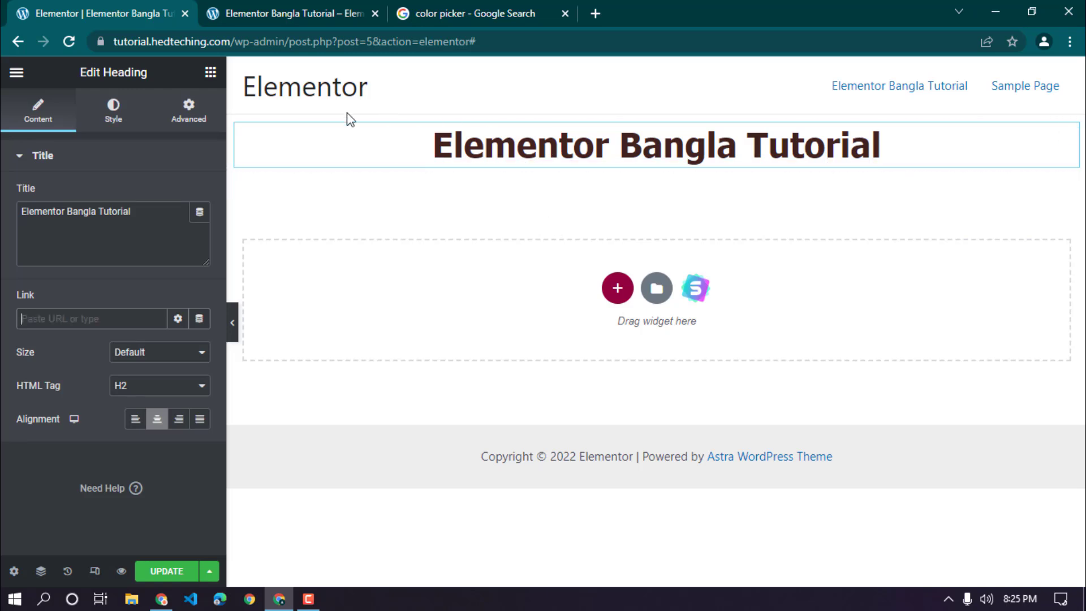
# Step: Try the Underline and Overline decorations on the heading, and set its decoration to Line Through
pyautogui.click(114, 107)
pyautogui.click(200, 227)
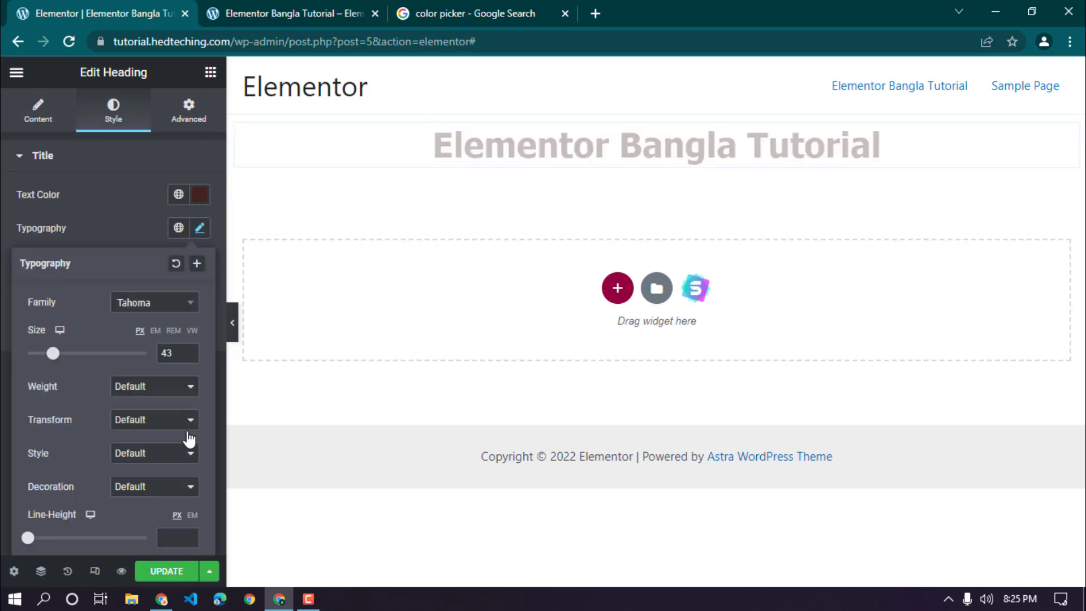
pyautogui.click(140, 487)
pyautogui.click(133, 515)
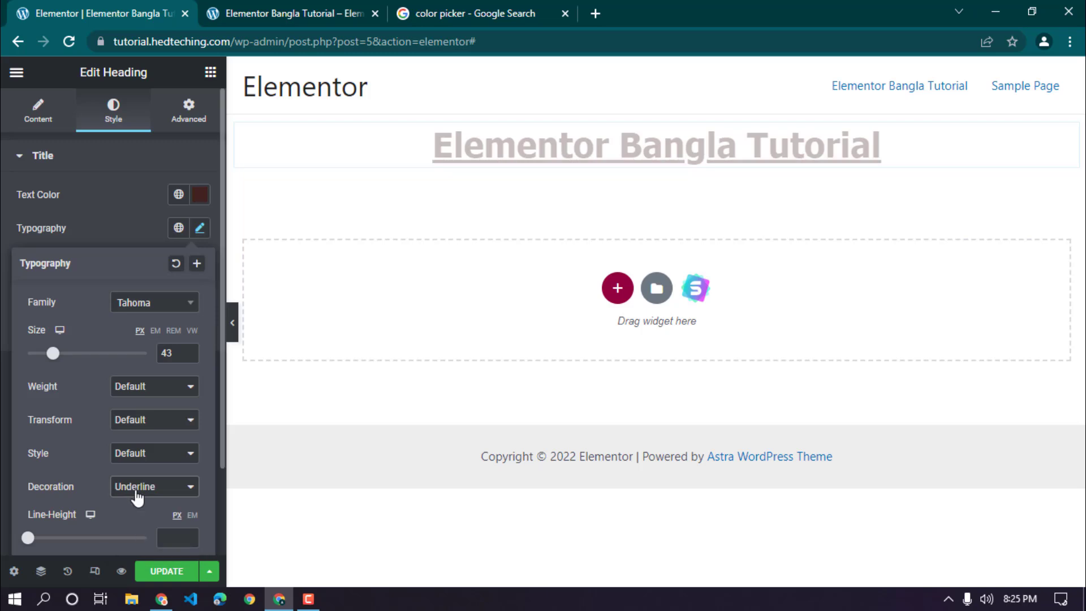
pyautogui.click(135, 489)
pyautogui.click(131, 526)
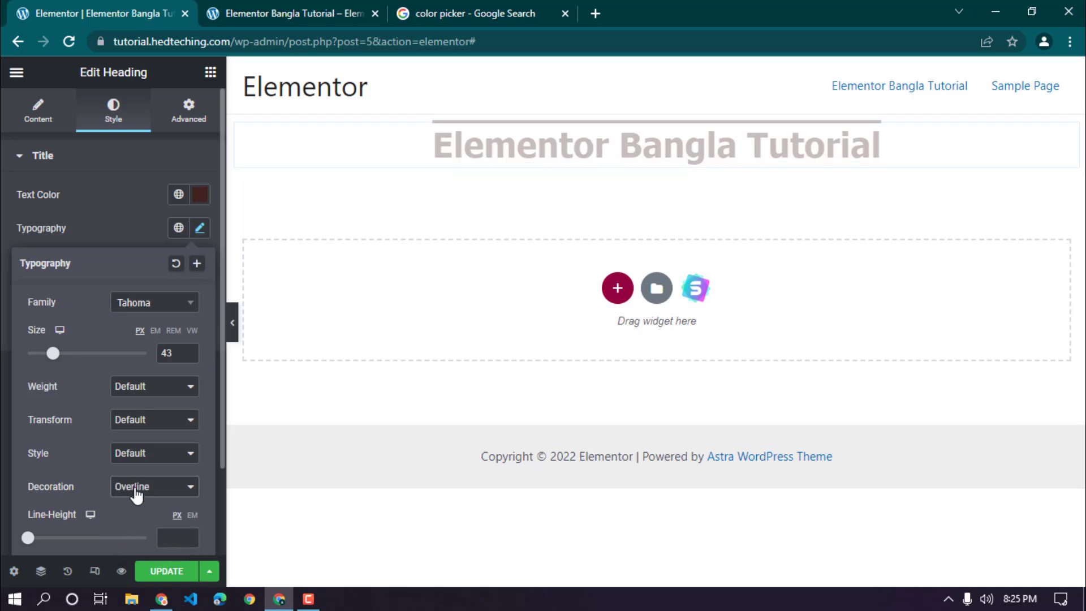
pyautogui.click(136, 487)
pyautogui.click(137, 537)
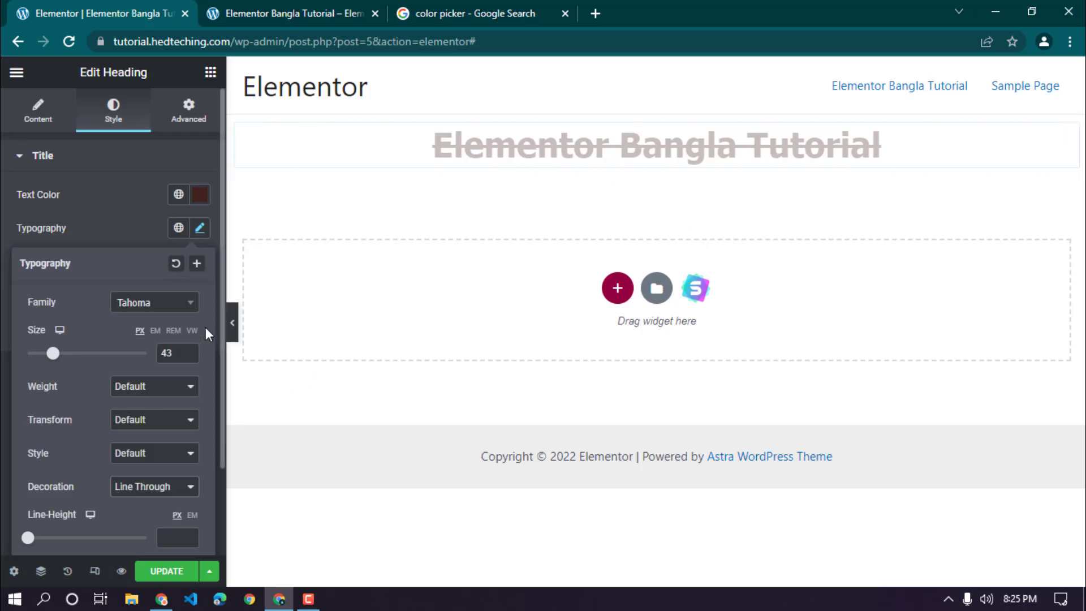
# Step: Copy the heading text "Elementor Bangla Tutorial" on the page and paste it on three new lines within the same heading
pyautogui.moveTo(223, 349); pyautogui.dragTo(222, 435)
pyautogui.click(222, 443)
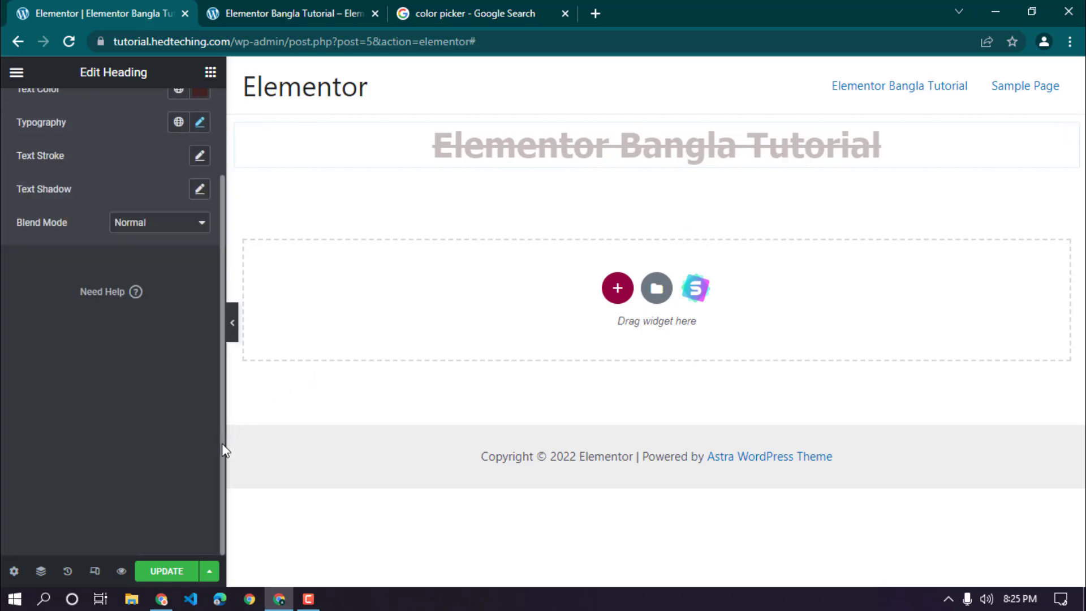
pyautogui.click(200, 123)
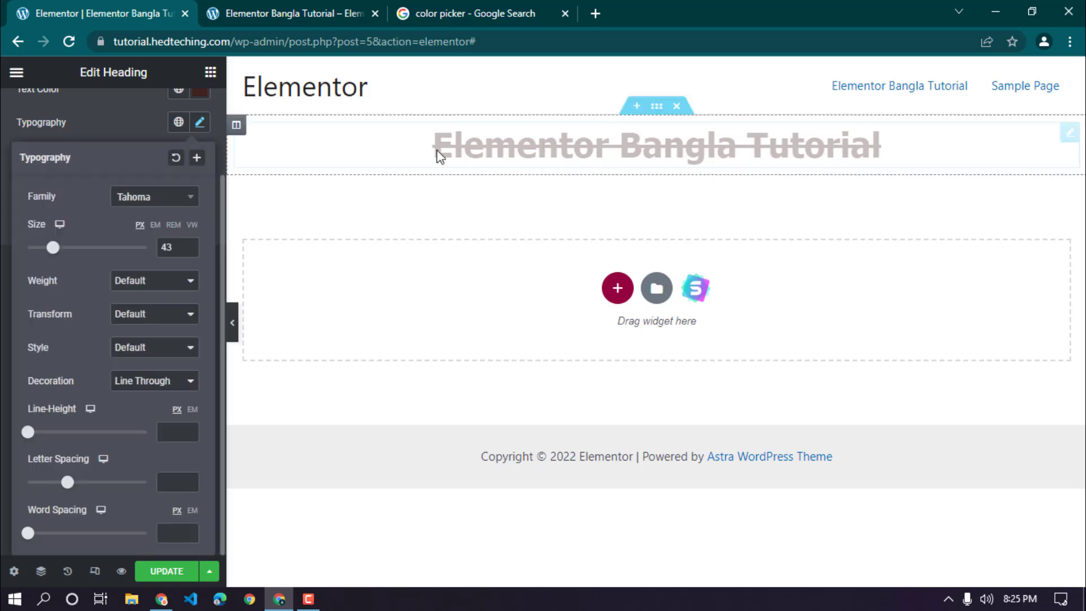
pyautogui.tripleClick(587, 145)
pyautogui.hotkey('ctrl', 'c')
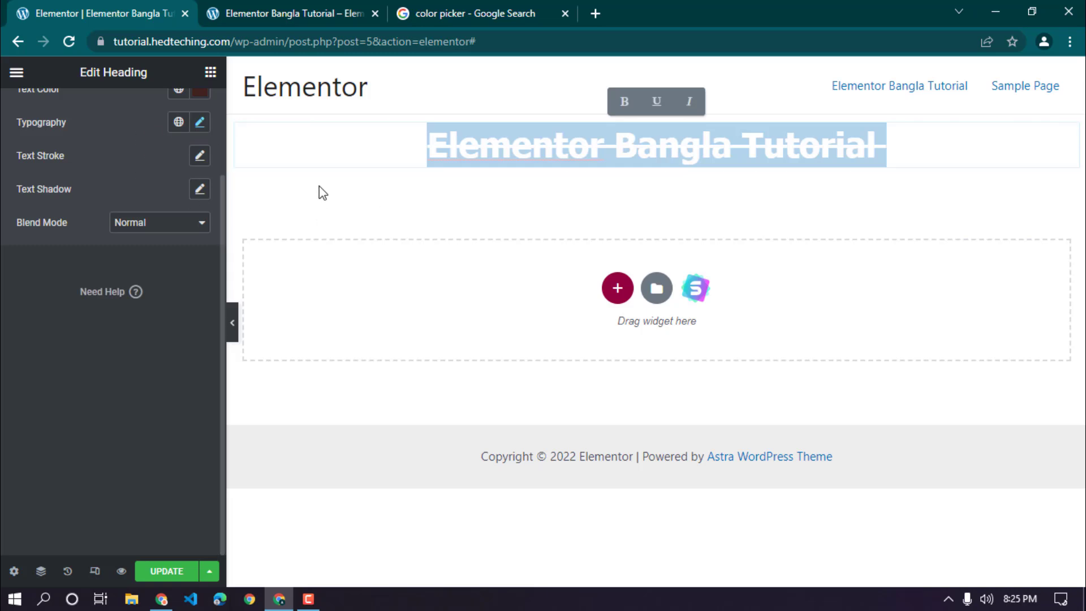
pyautogui.click(223, 296)
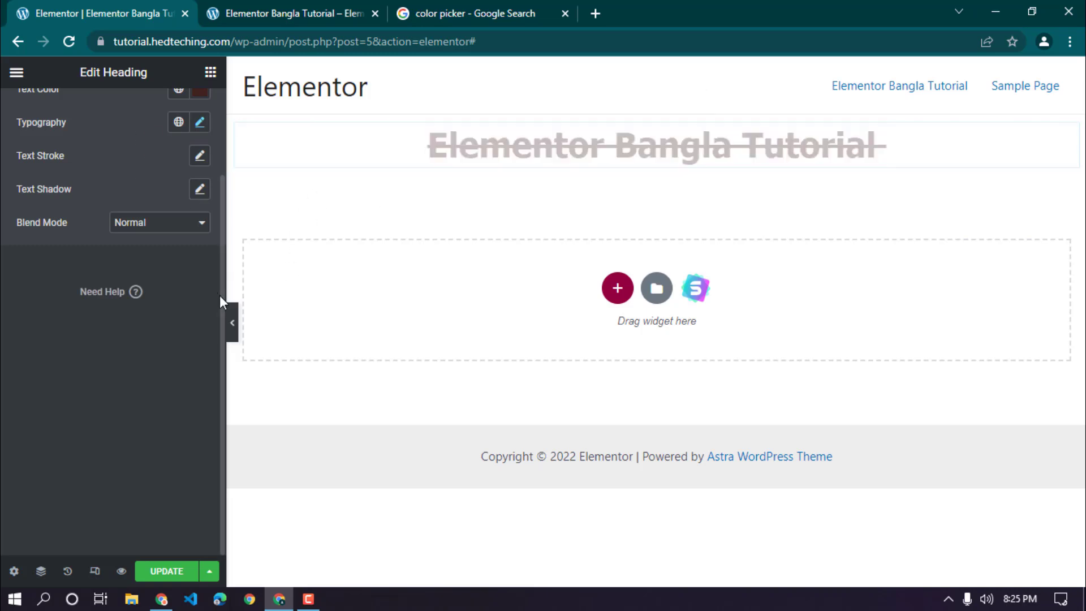
pyautogui.click(886, 142)
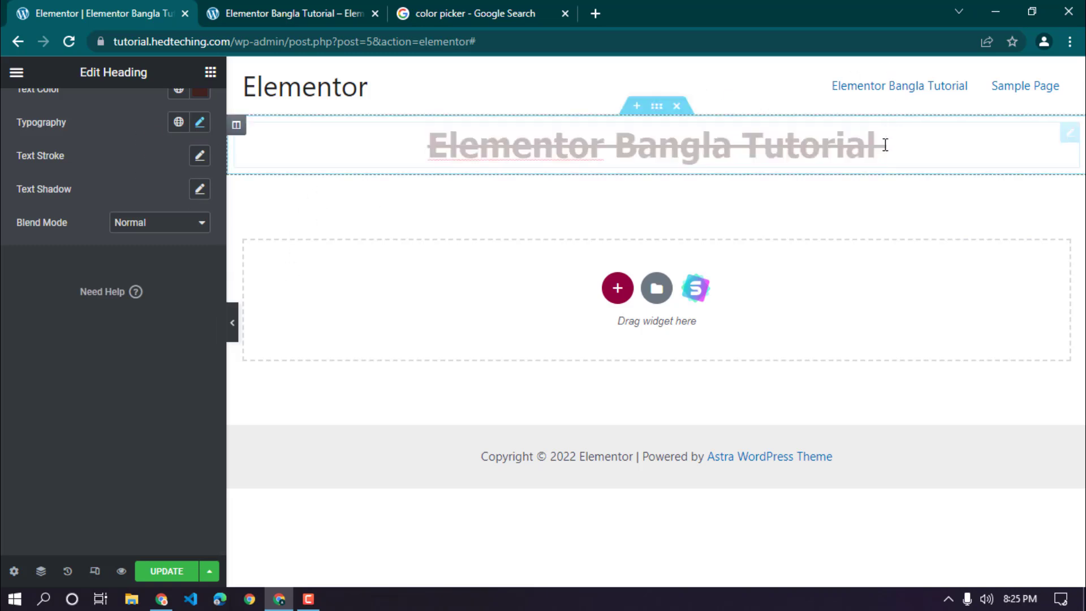
pyautogui.press('Return')
pyautogui.hotkey('ctrl', 'v')
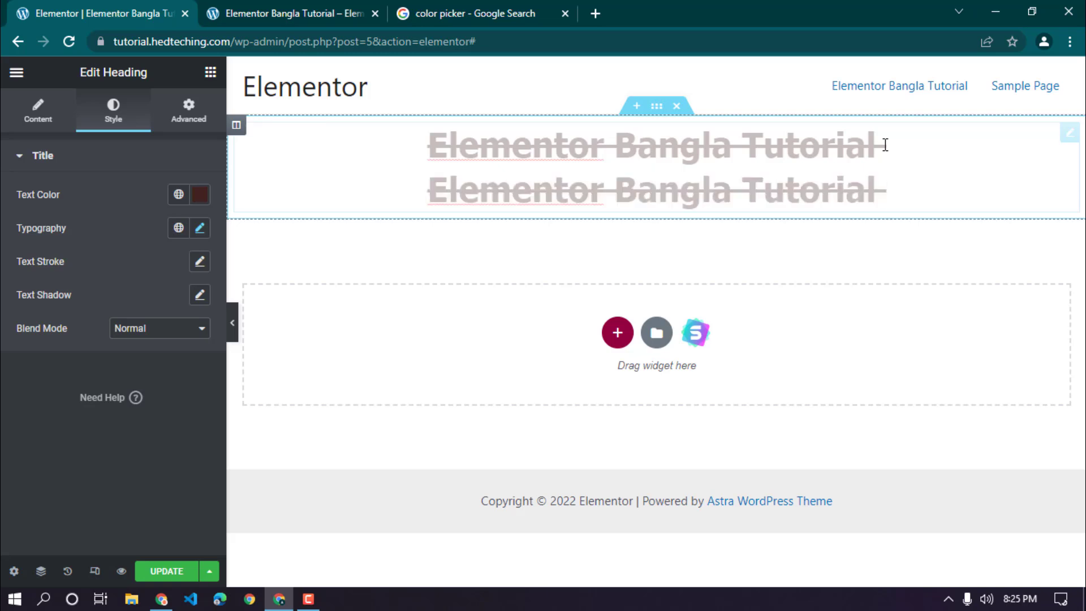
pyautogui.press('Return')
pyautogui.hotkey('ctrl', 'v')
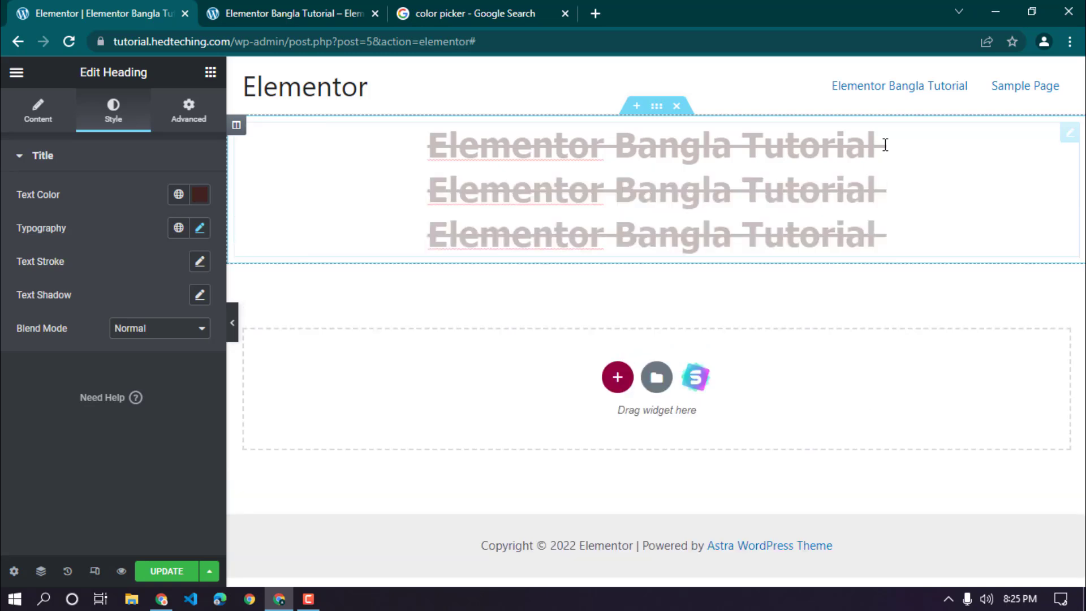
pyautogui.press('Return')
pyautogui.hotkey('ctrl', 'v')
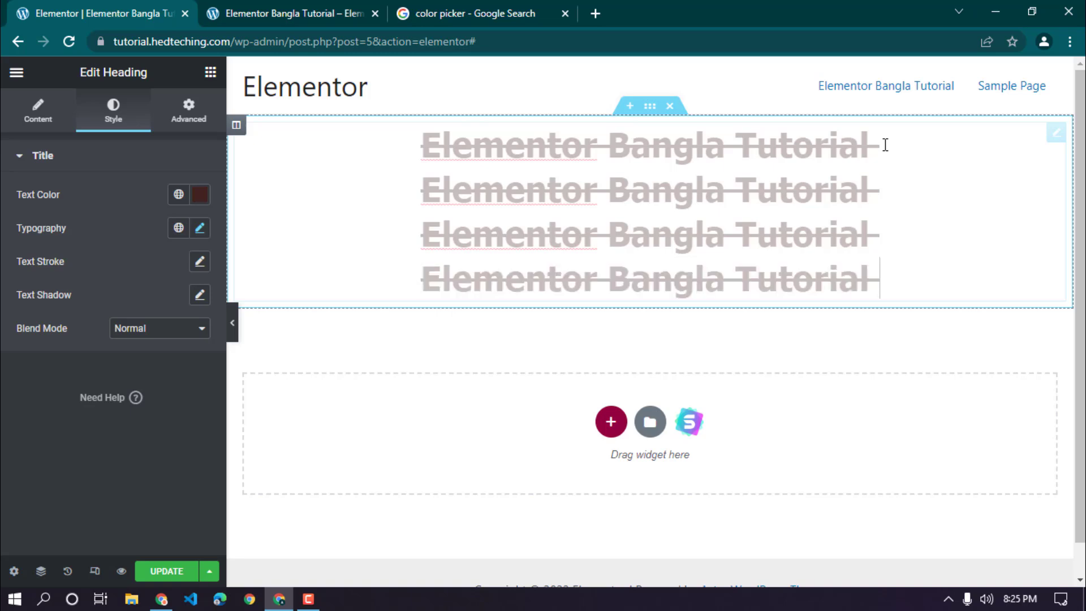
# Step: Try a line height of 57 px on the four-line heading and clear the value again
pyautogui.click(200, 228)
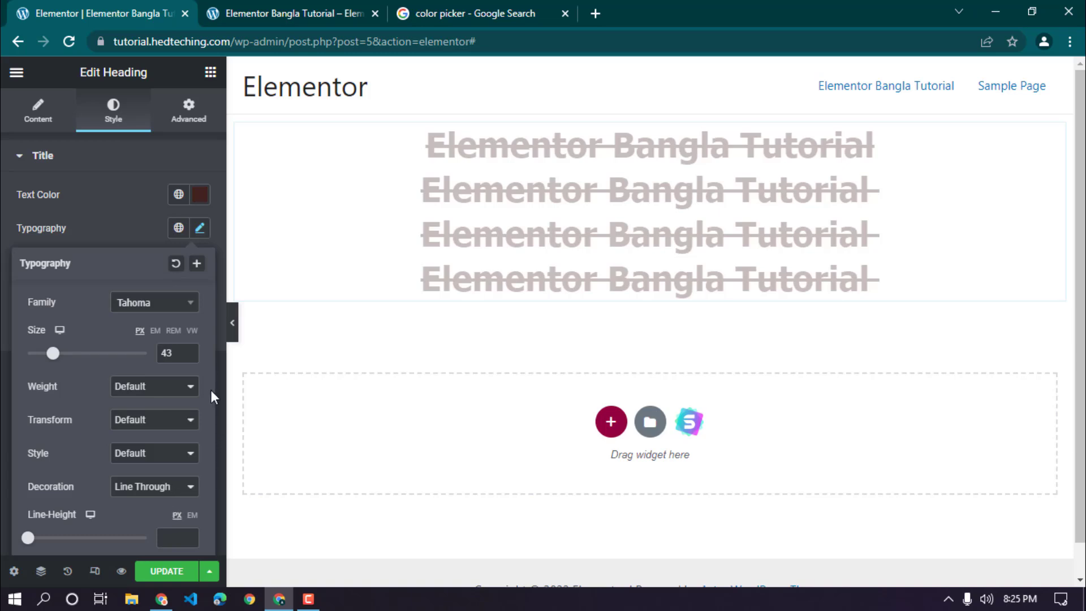
pyautogui.moveTo(27, 540); pyautogui.dragTo(95, 540)
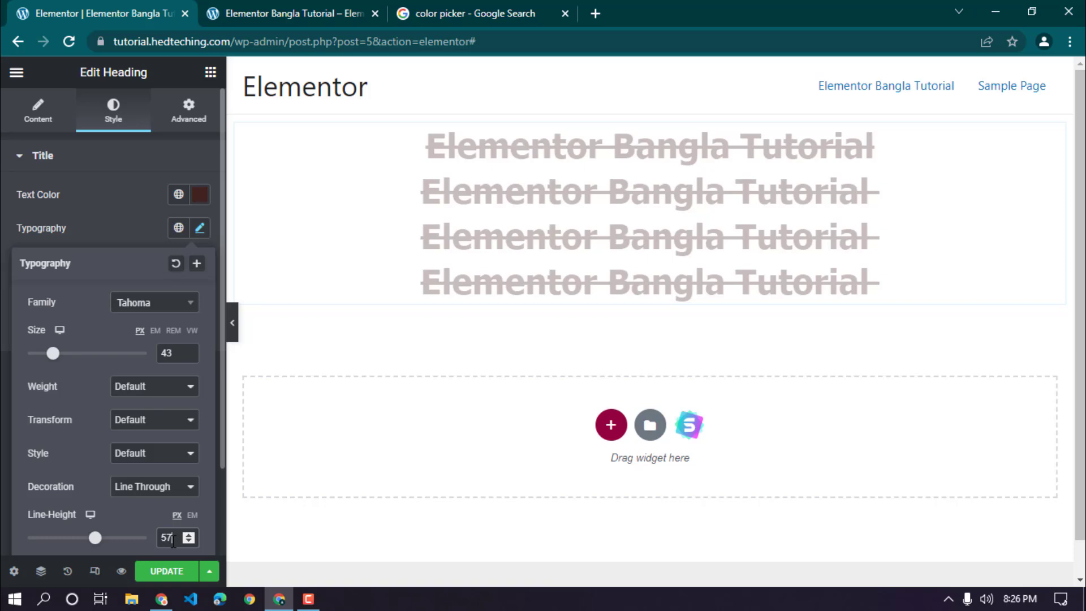
pyautogui.press('BackSpace')
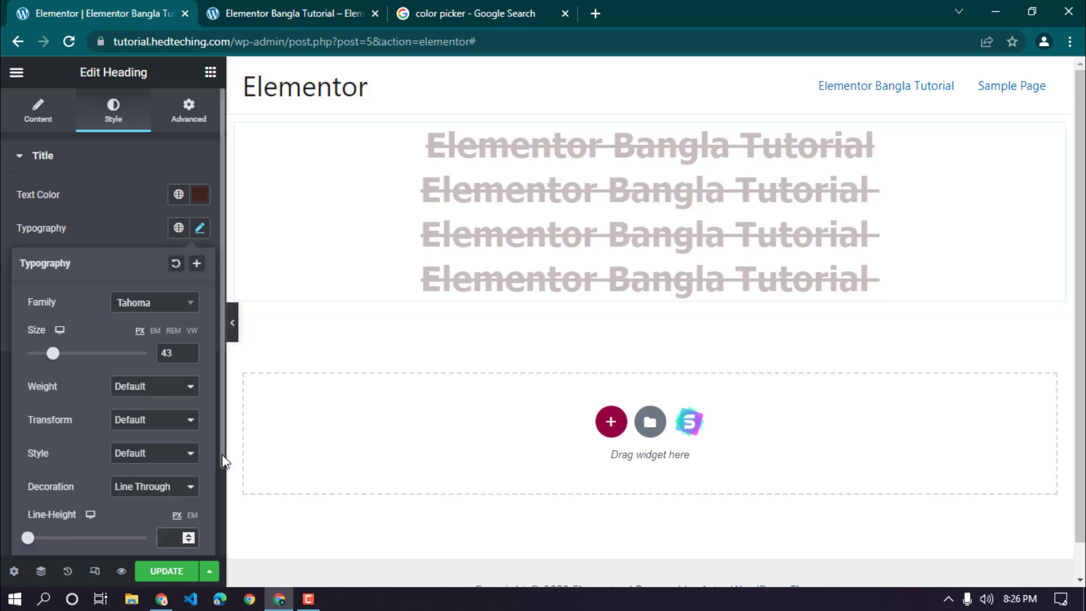
# Step: Delete the three duplicate "Elementor Bangla Tutorial" lines from the heading, leaving a single line
pyautogui.scroll(-2, 222, 453)
pyautogui.moveTo(214, 535); pyautogui.dragTo(207, 554)
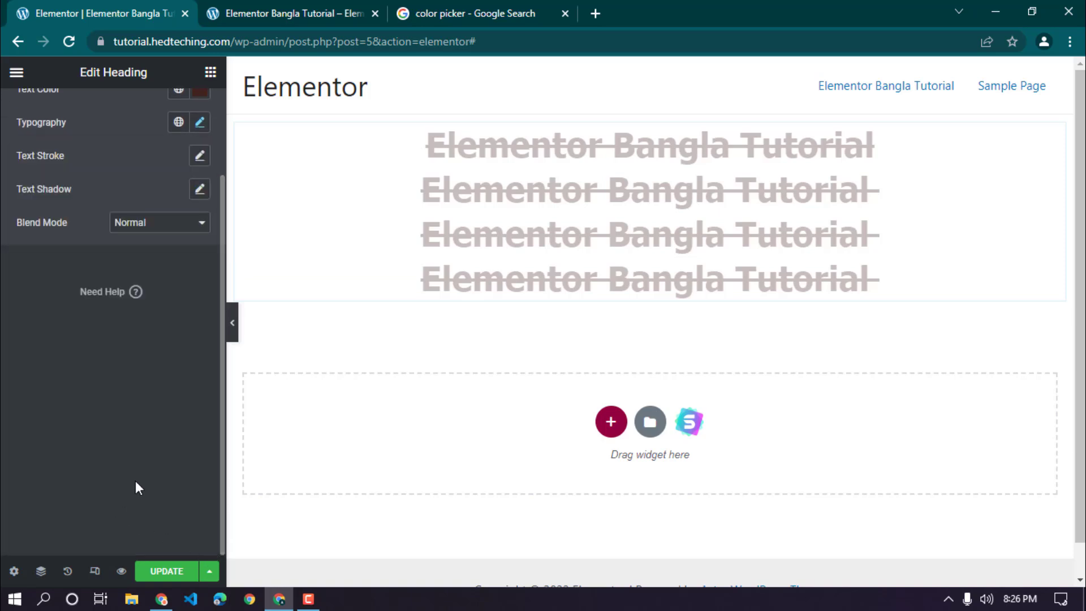
pyautogui.click(199, 124)
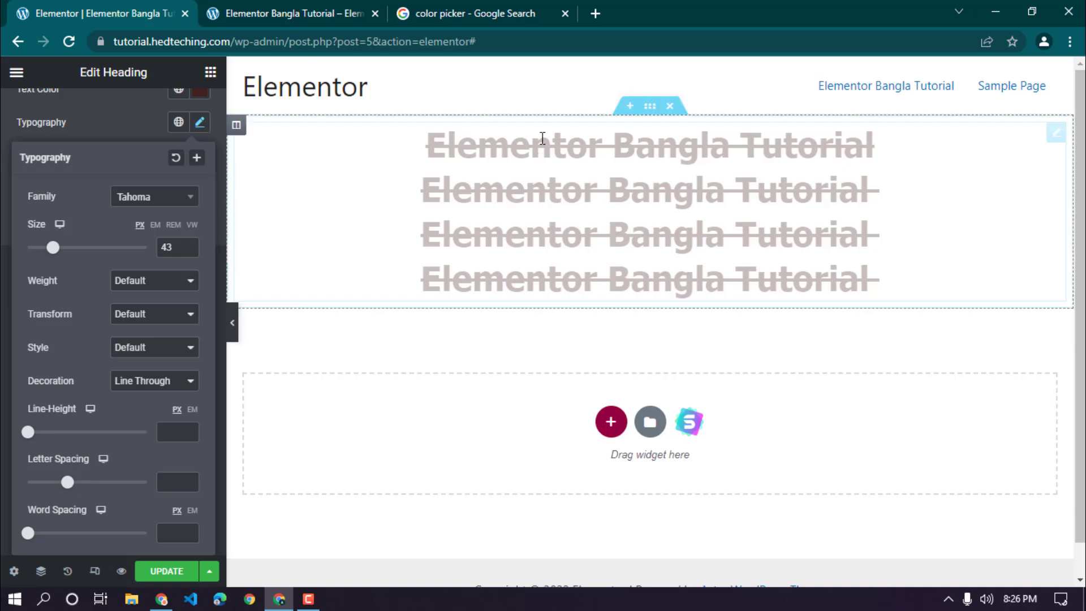
pyautogui.click(557, 196)
pyautogui.moveTo(895, 282); pyautogui.dragTo(429, 187)
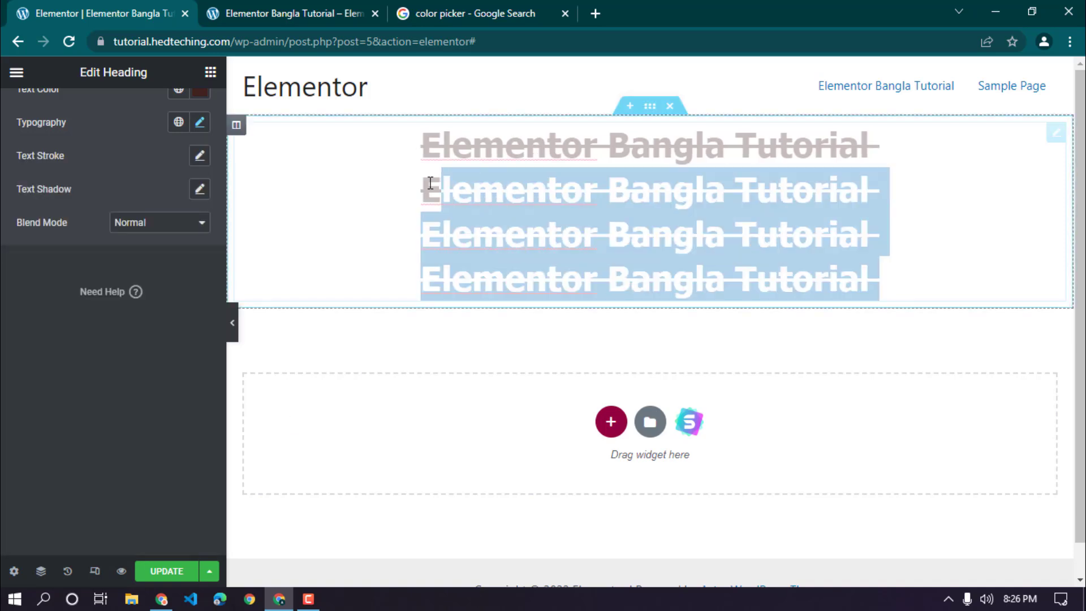
pyautogui.press('BackSpace')
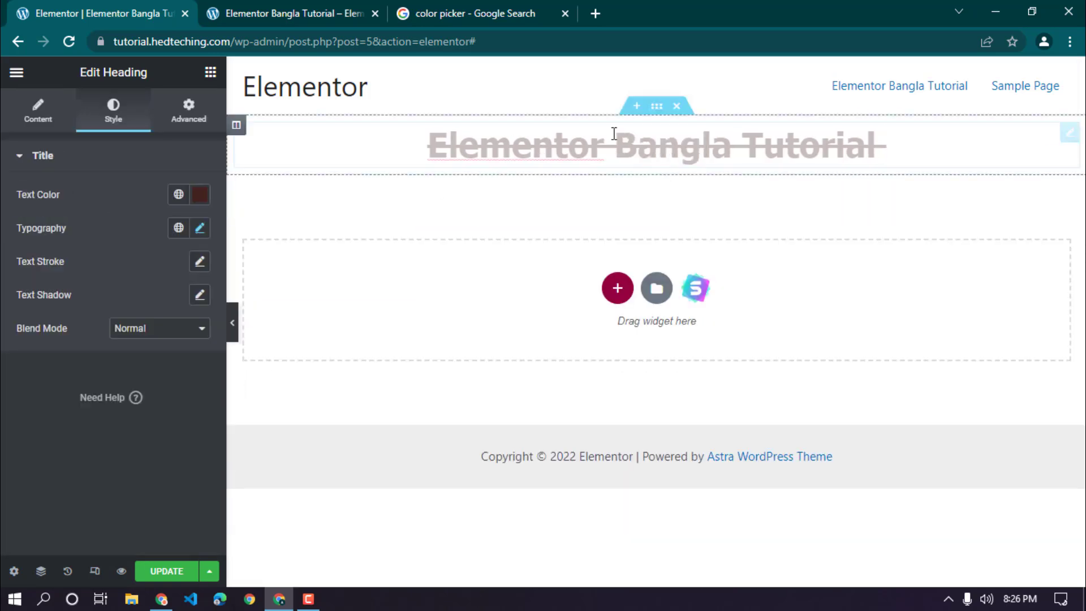
# Step: Set the heading's text decoration back to Default
pyautogui.click(199, 228)
pyautogui.click(130, 488)
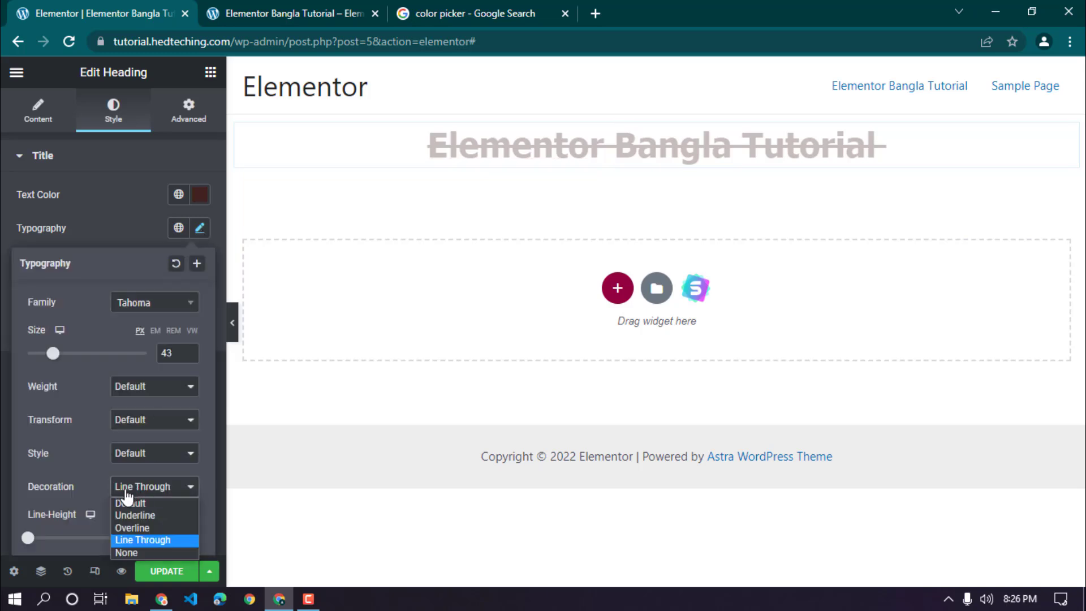
pyautogui.click(121, 502)
# Step: Try a letter spacing of 2.5 px on the heading and clear the value again
pyautogui.scroll(-2, 169, 469)
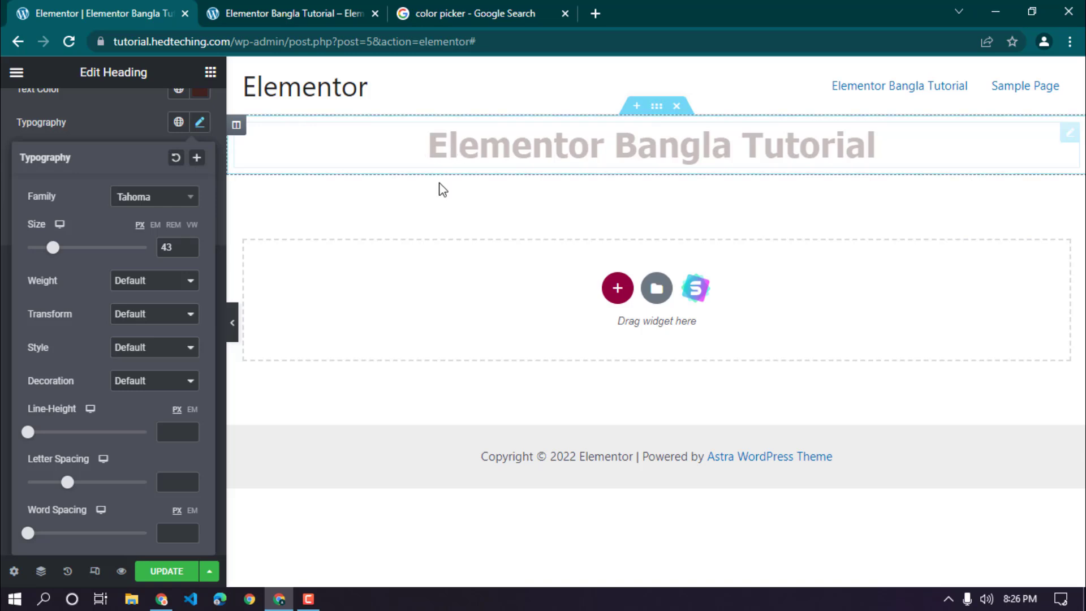
pyautogui.click(189, 479)
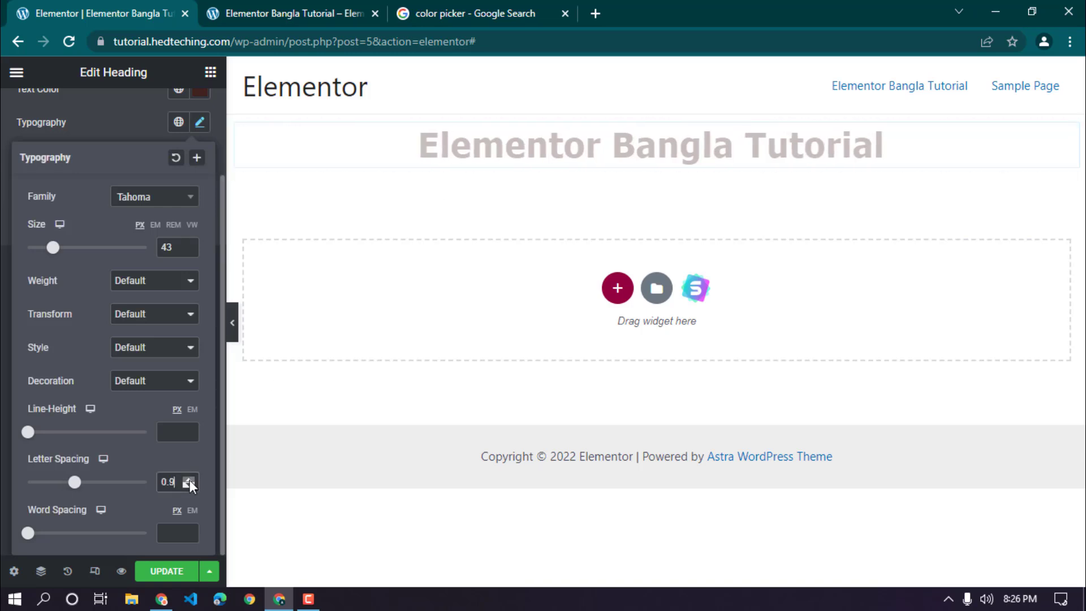
pyautogui.moveTo(189, 479); pyautogui.dragTo(192, 487)
pyautogui.doubleClick(168, 482)
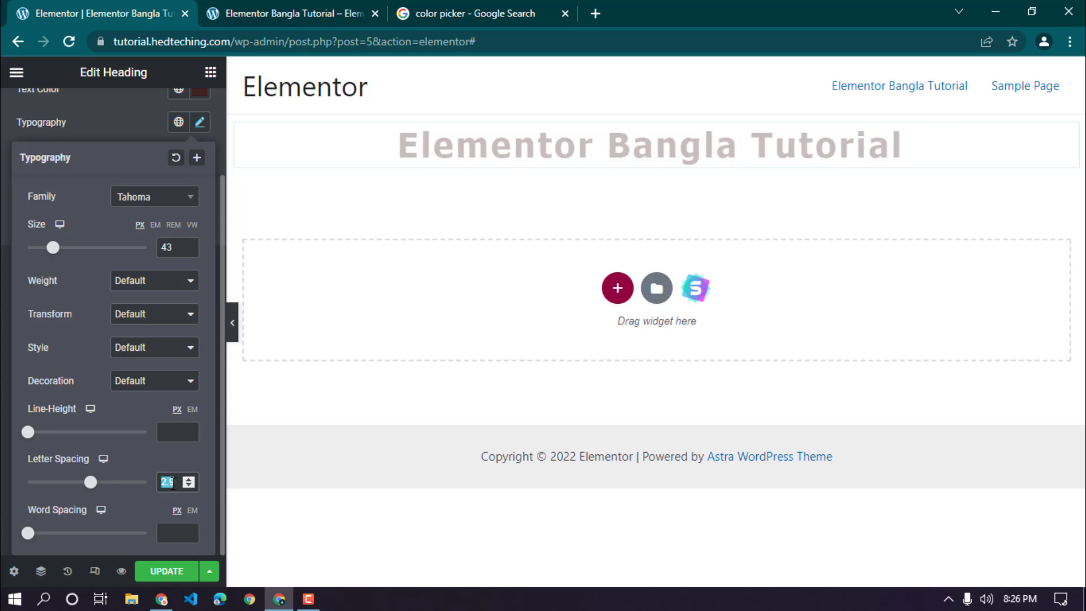
pyautogui.press('BackSpace')
# Step: Set the heading's letter spacing to 0.5 px
pyautogui.click(188, 481)
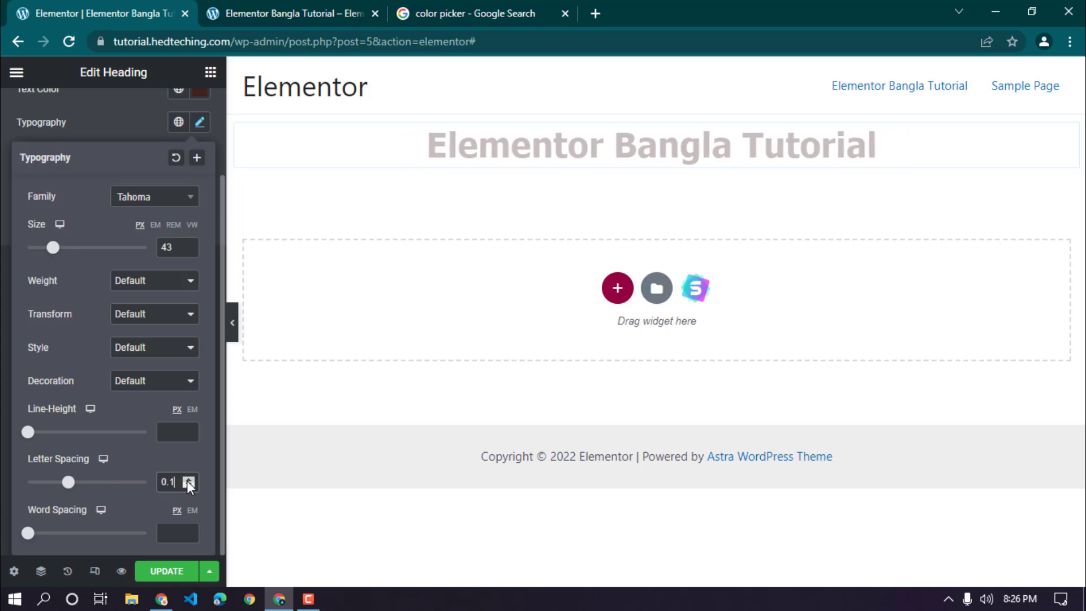
pyautogui.click(187, 481)
pyautogui.click(187, 480)
pyautogui.click(188, 481)
pyautogui.click(188, 481)
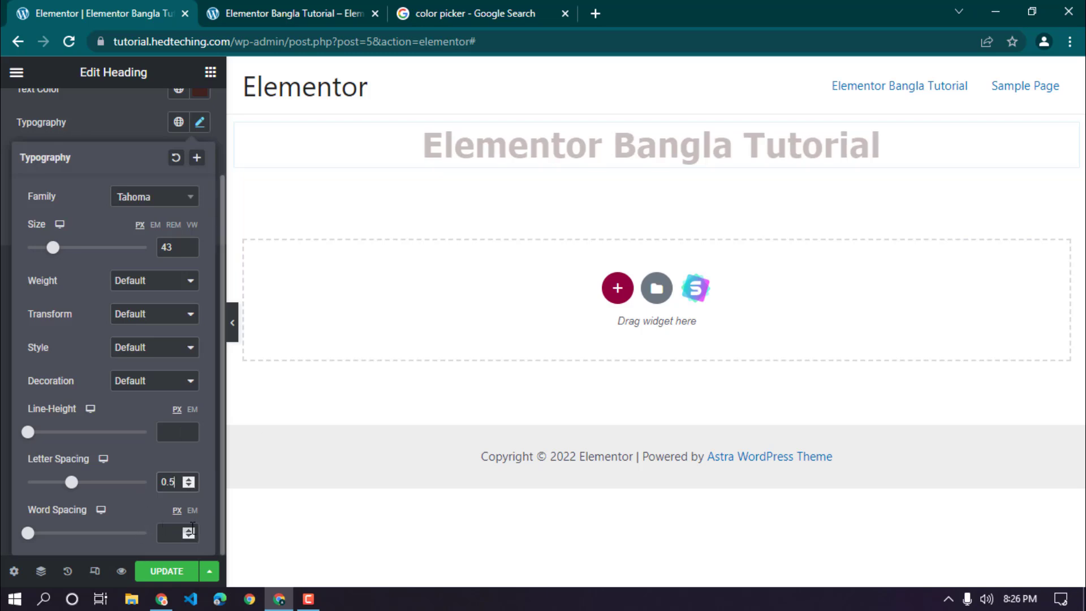
# Step: Try word spacings of 14 px and 19 px on the heading, and settle on a spacing of only a few pixels
pyautogui.click(189, 530)
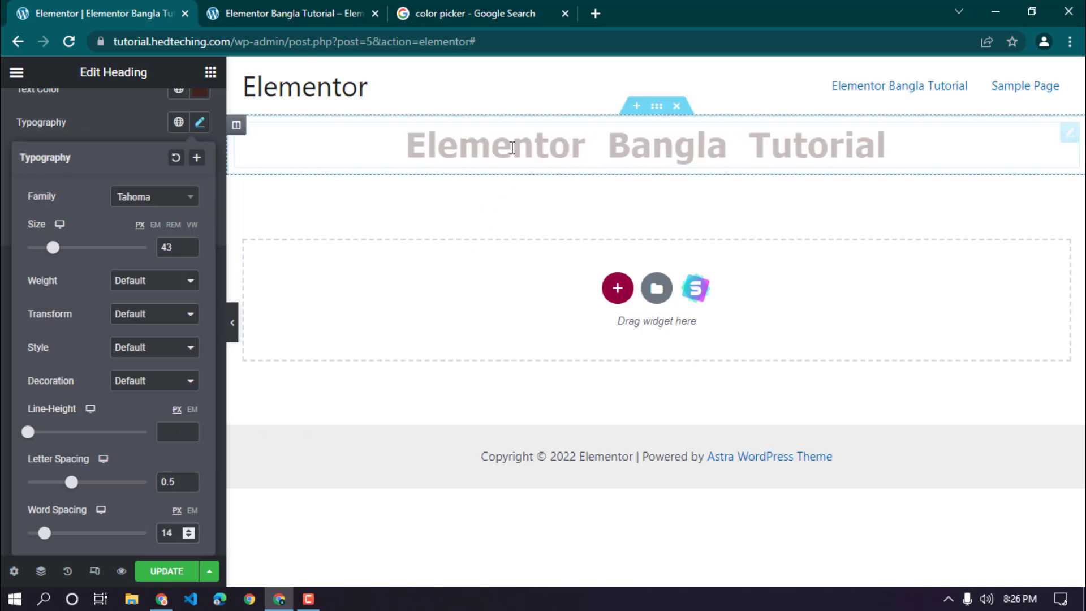
pyautogui.click(189, 531)
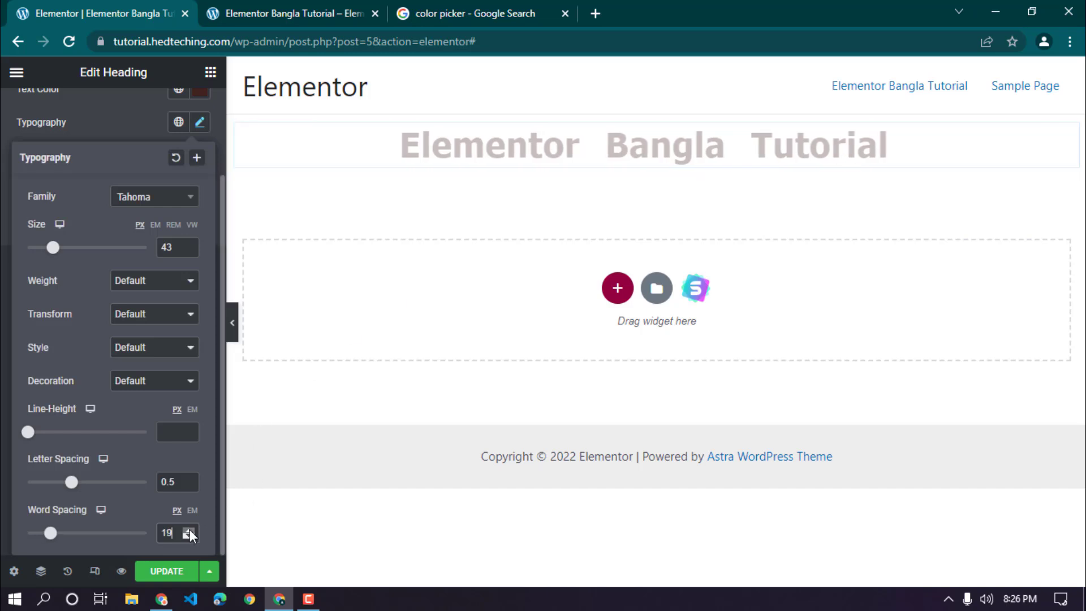
pyautogui.click(189, 536)
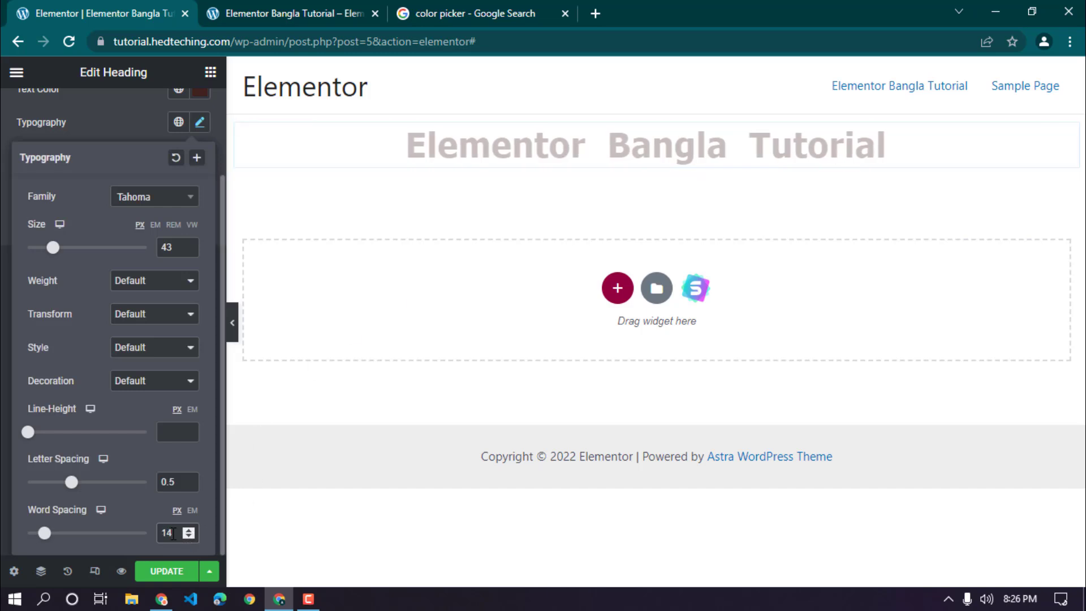
pyautogui.click(192, 530)
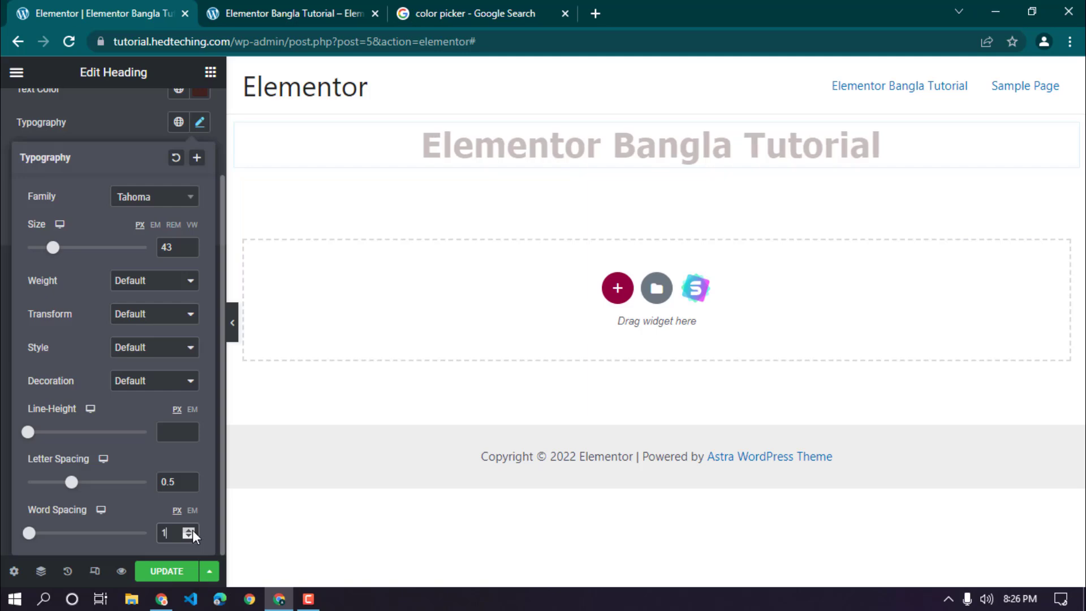
pyautogui.click(192, 531)
pyautogui.click(192, 530)
pyautogui.click(192, 531)
pyautogui.click(192, 531)
pyautogui.click(192, 530)
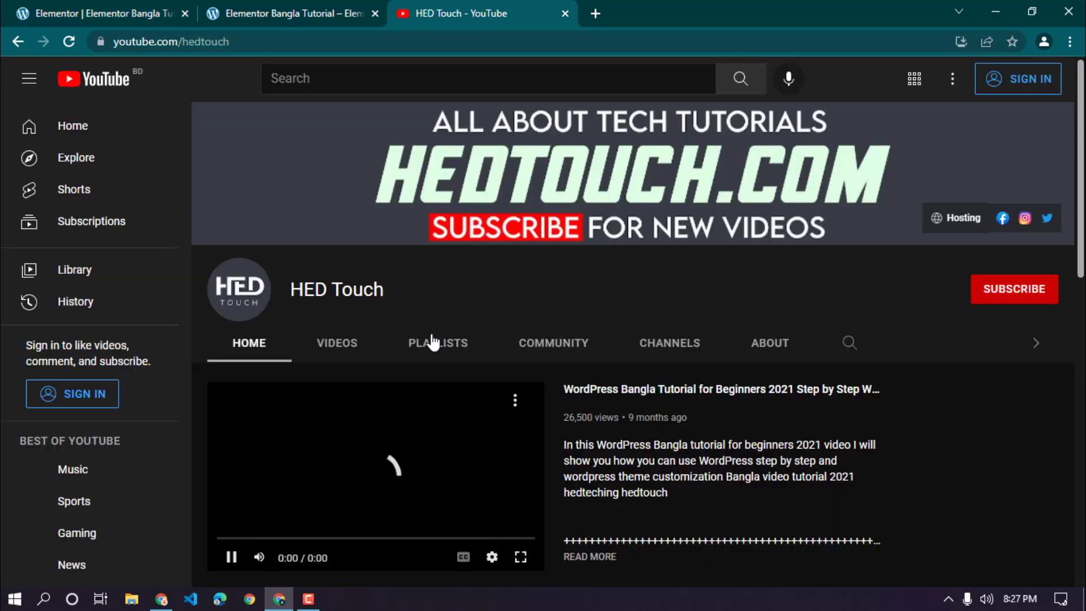
# Step: View the playlists of the HED Touch channel on YouTube, and return to the Elementor editor
pyautogui.click(432, 341)
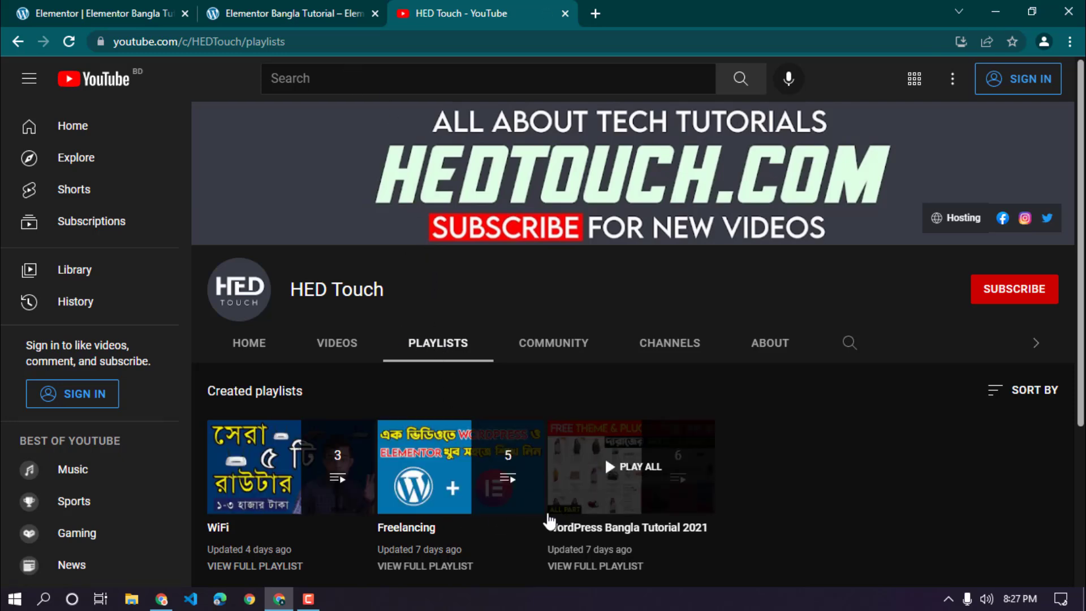
pyautogui.click(283, 11)
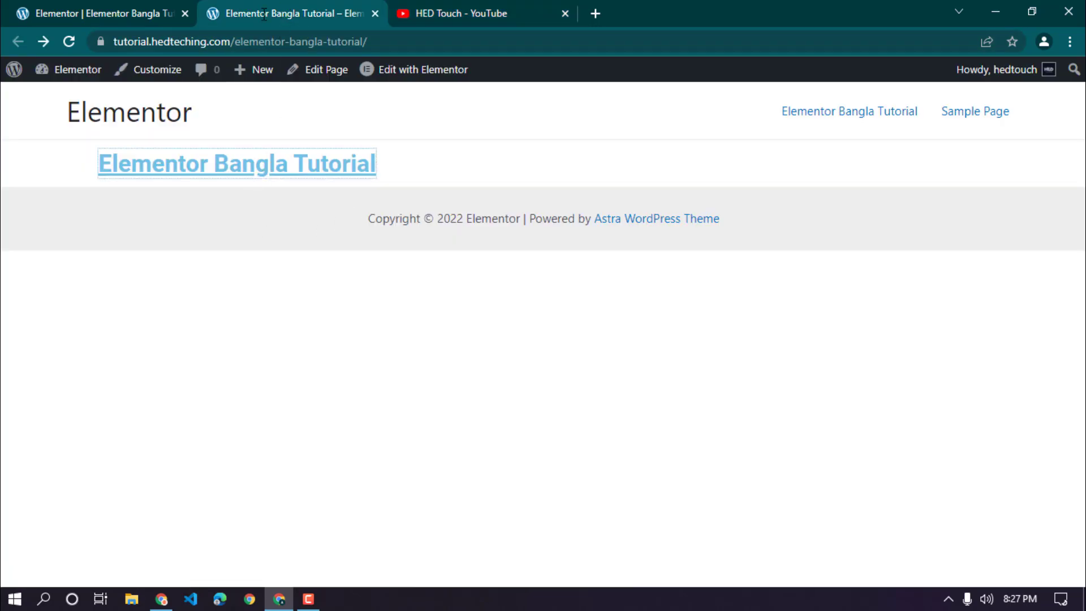
pyautogui.click(168, 8)
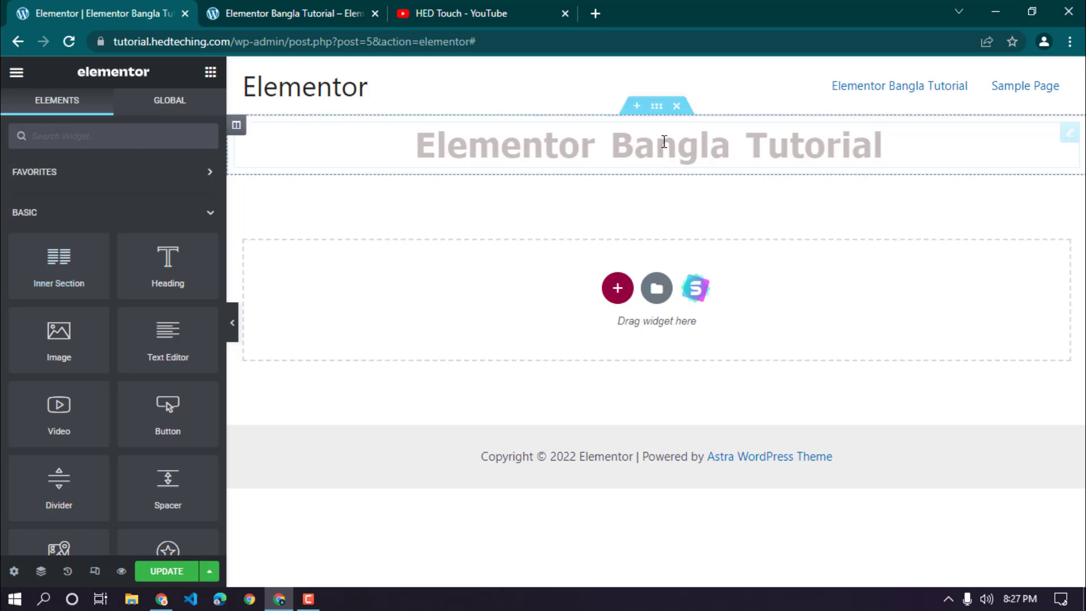
# Step: Add a two-column section below the heading and place an Inner Section in its first column
pyautogui.click(618, 289)
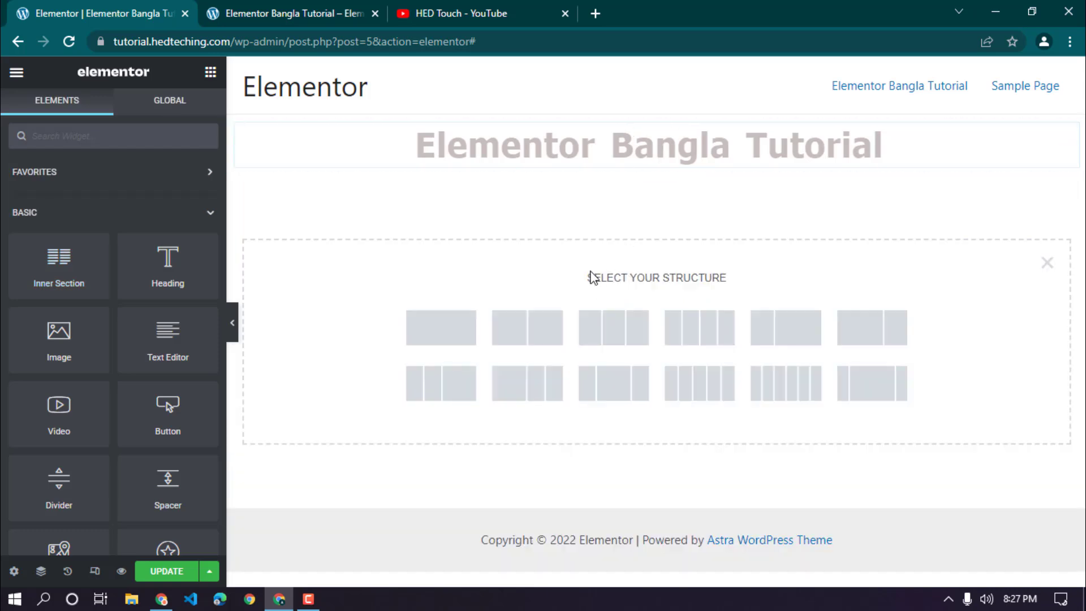
pyautogui.click(537, 339)
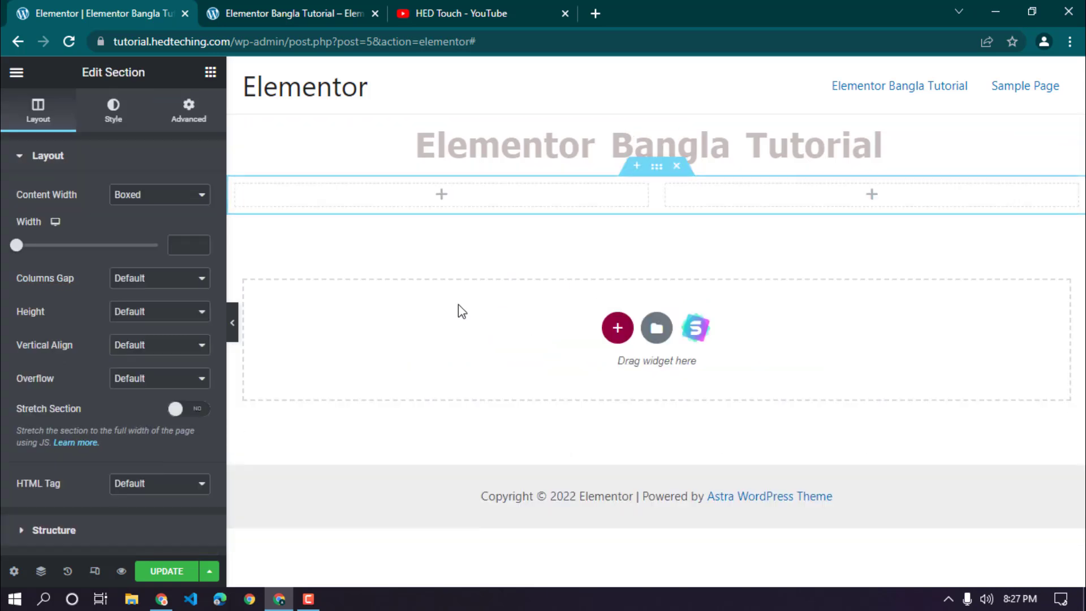
pyautogui.click(210, 74)
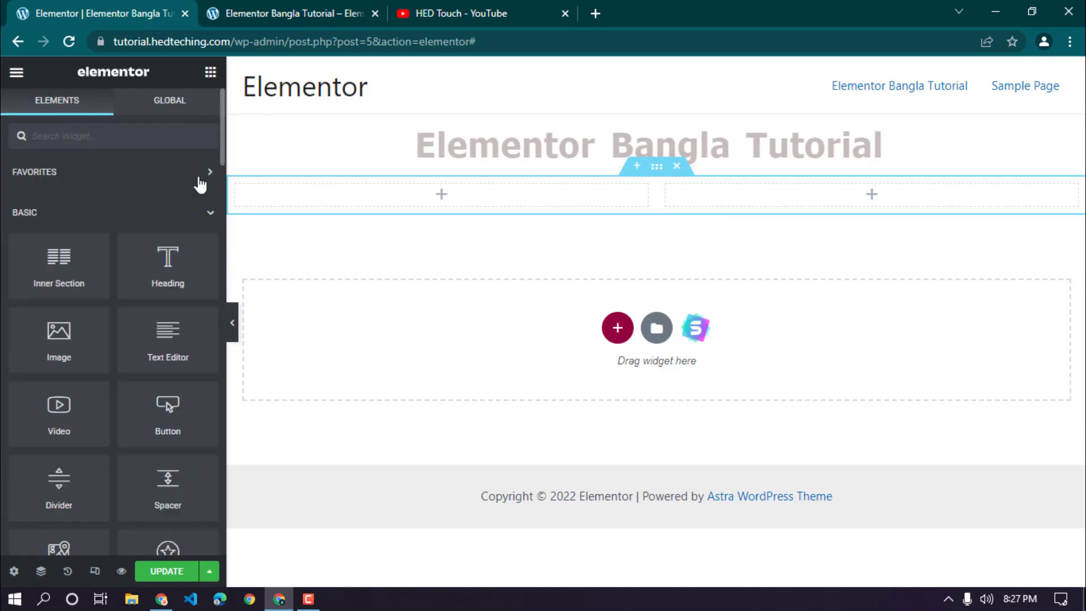
pyautogui.moveTo(59, 257); pyautogui.dragTo(415, 189)
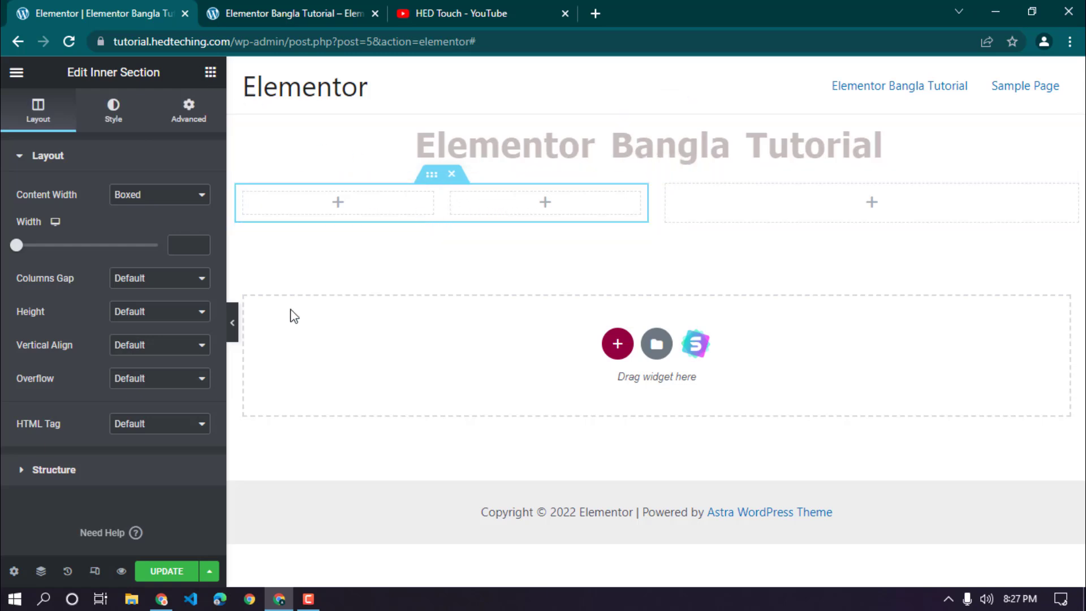
pyautogui.click(235, 329)
pyautogui.click(9, 340)
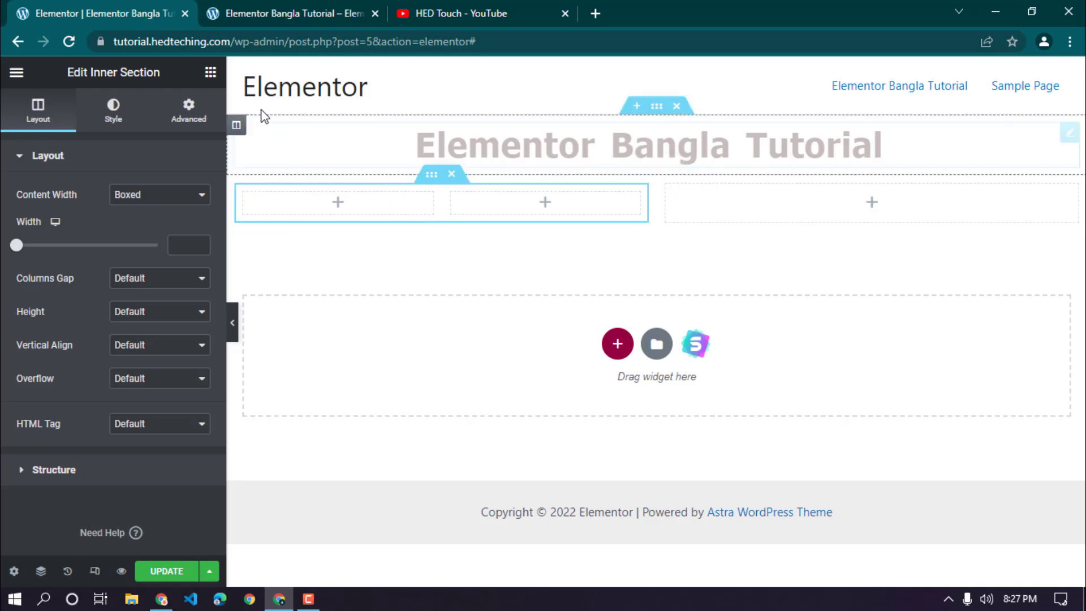
# Step: Delete the inner section and the two-column section that contains it
pyautogui.click(210, 72)
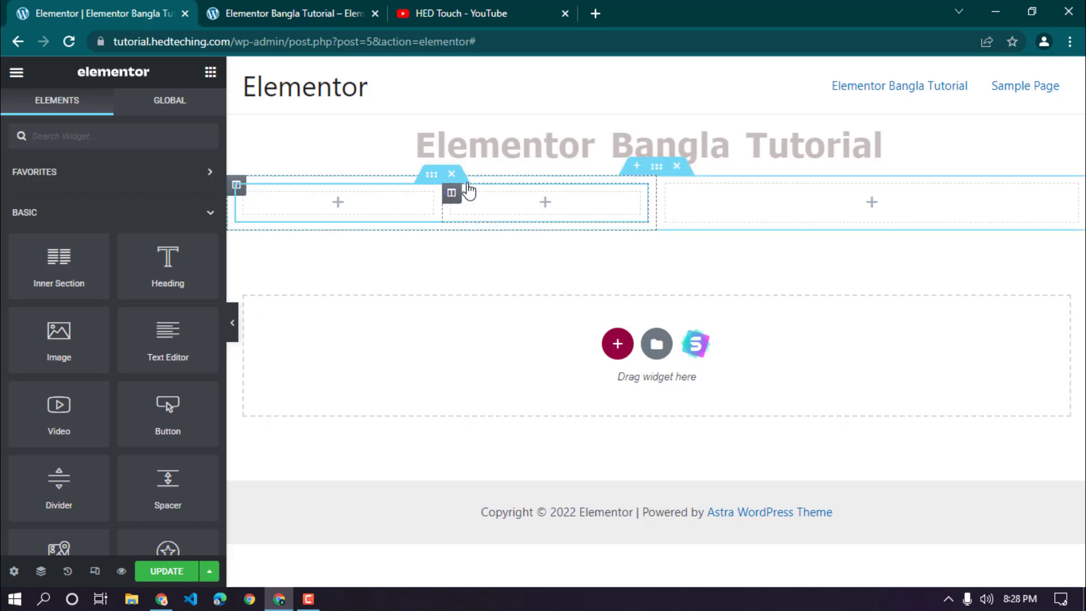
pyautogui.click(451, 174)
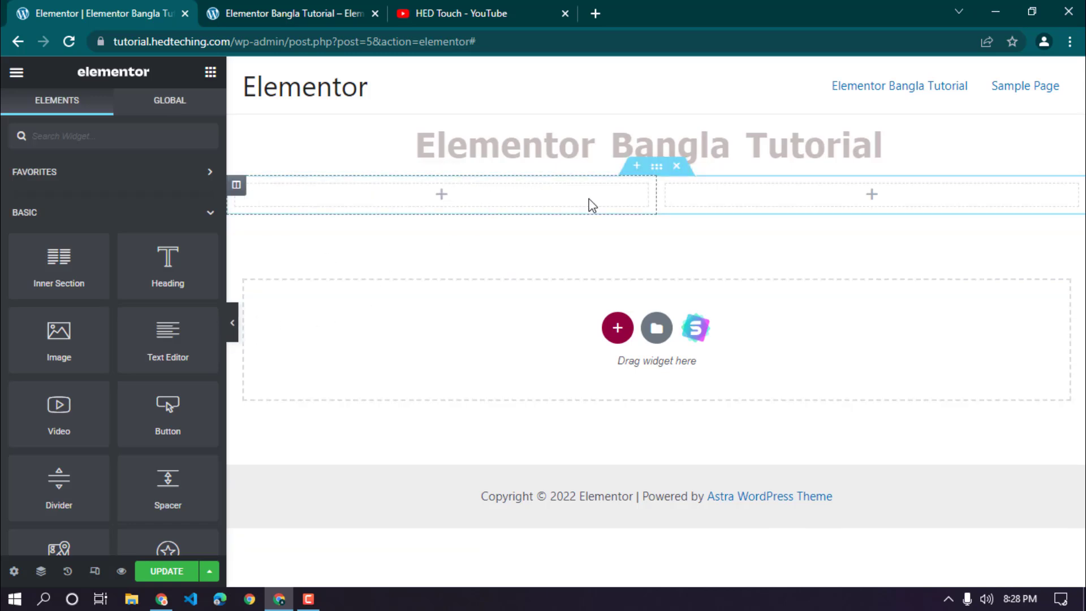
pyautogui.click(676, 167)
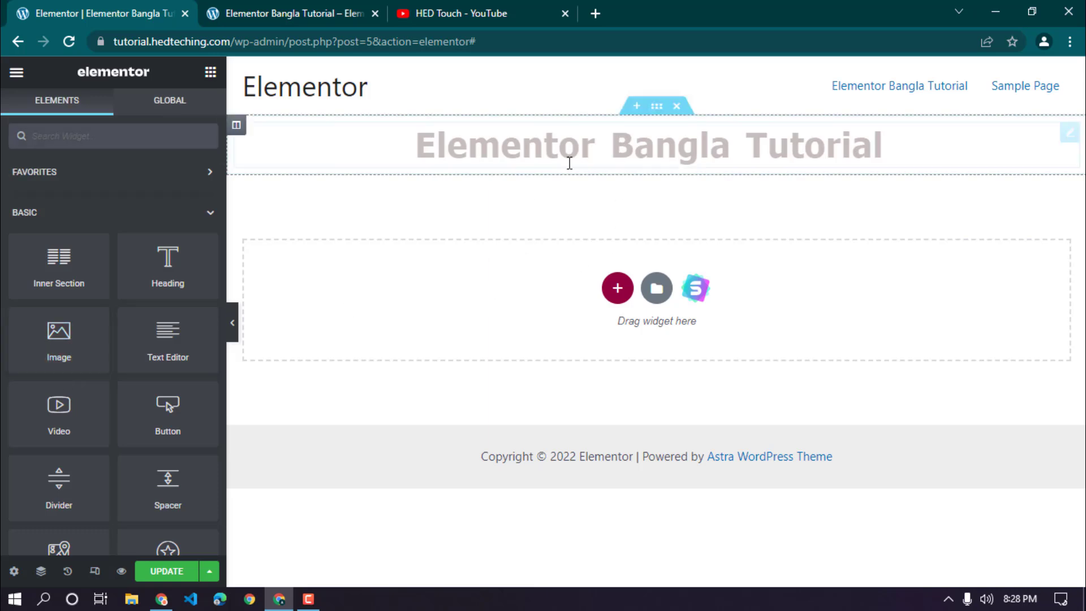
# Step: Add a three-column section below the heading and place an Image widget in each column
pyautogui.click(620, 286)
pyautogui.click(615, 330)
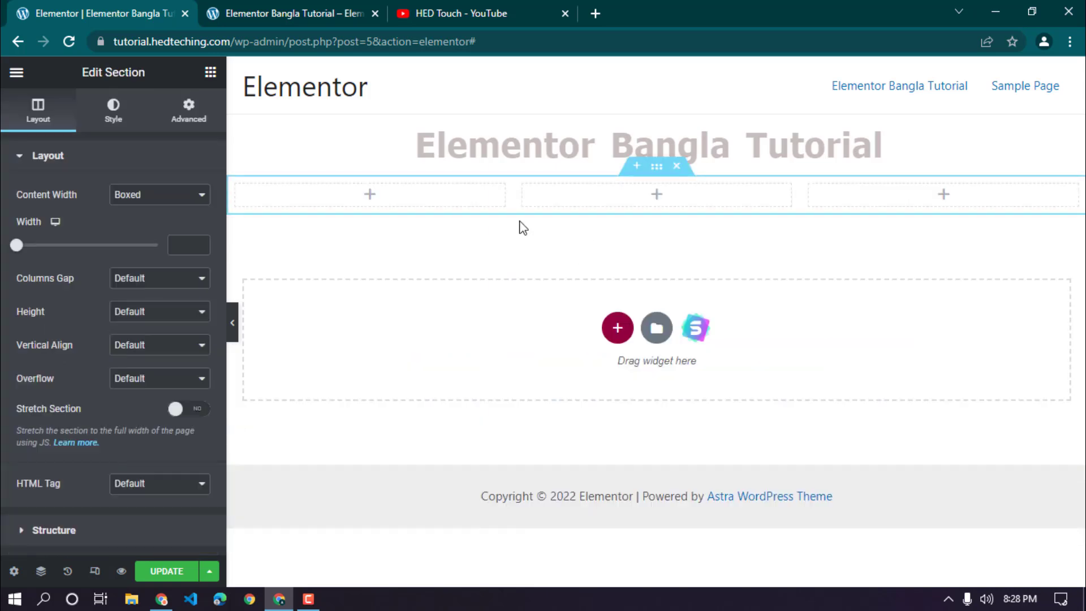
pyautogui.click(210, 72)
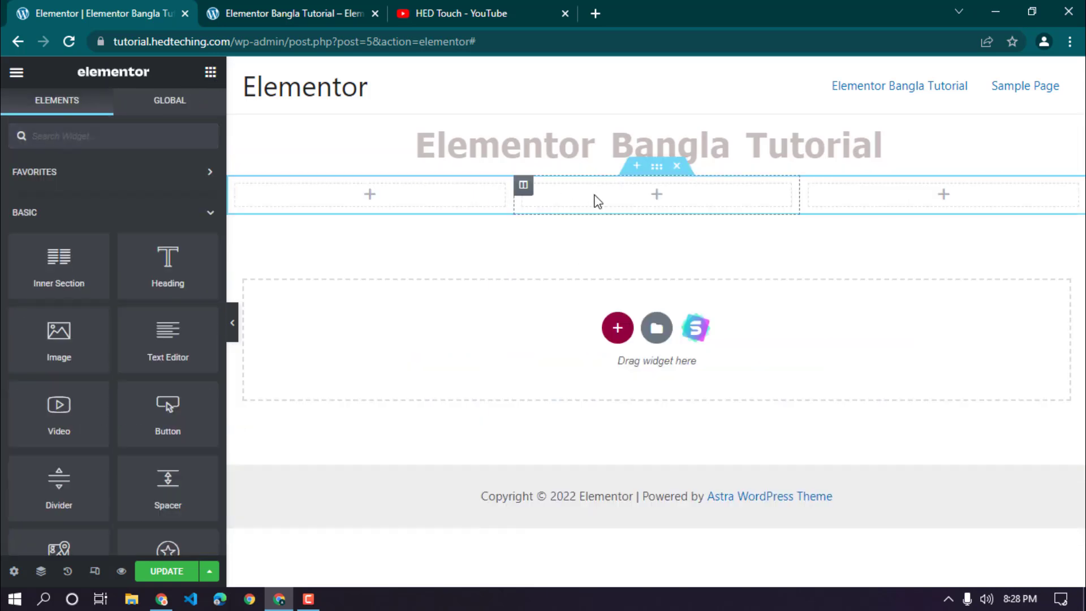
pyautogui.moveTo(57, 340); pyautogui.dragTo(348, 200)
pyautogui.click(211, 72)
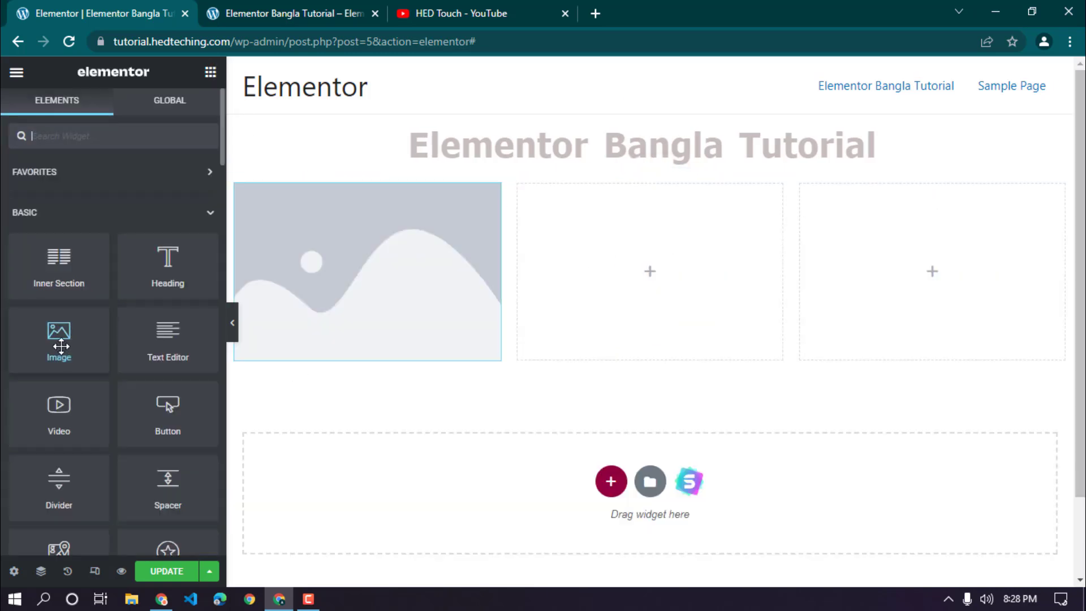
pyautogui.moveTo(59, 340); pyautogui.dragTo(570, 252)
pyautogui.click(211, 72)
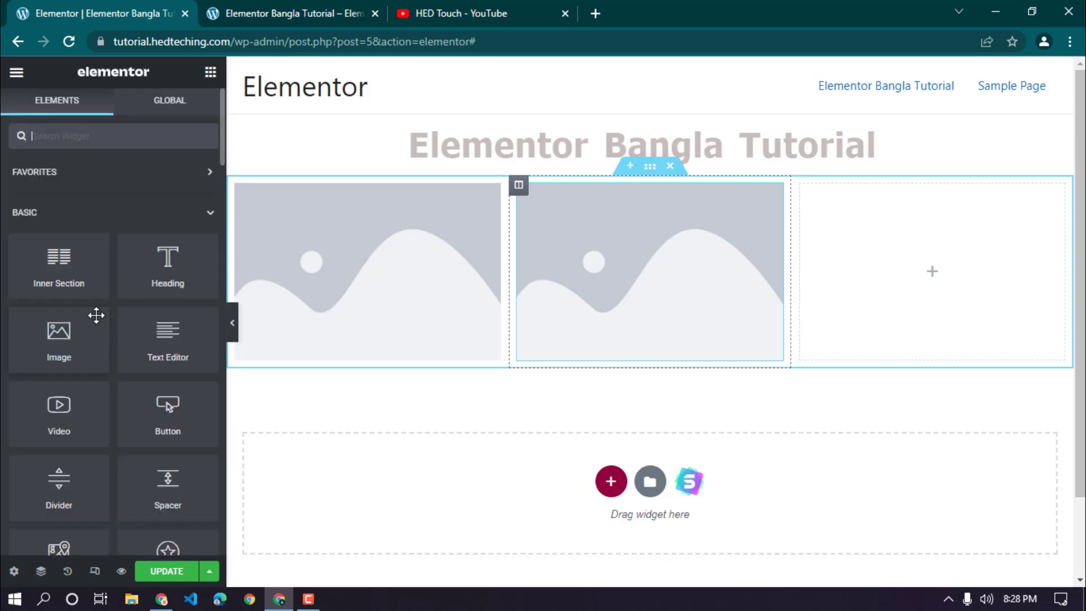
pyautogui.moveTo(91, 322); pyautogui.dragTo(873, 271)
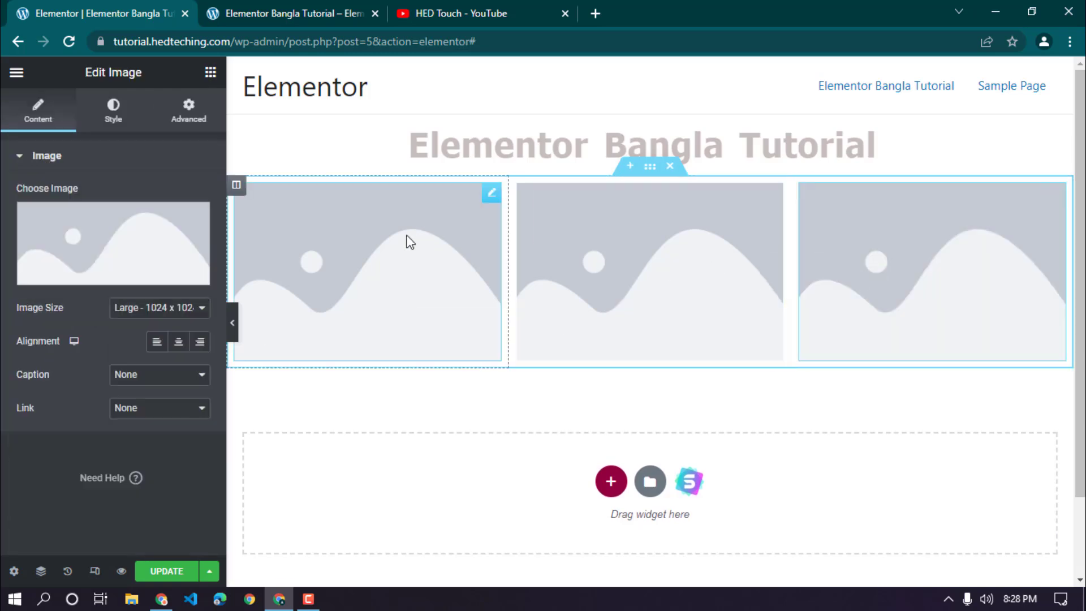
# Step: Upload Screenshot (161).png to the media library for the first column's image
pyautogui.click(490, 195)
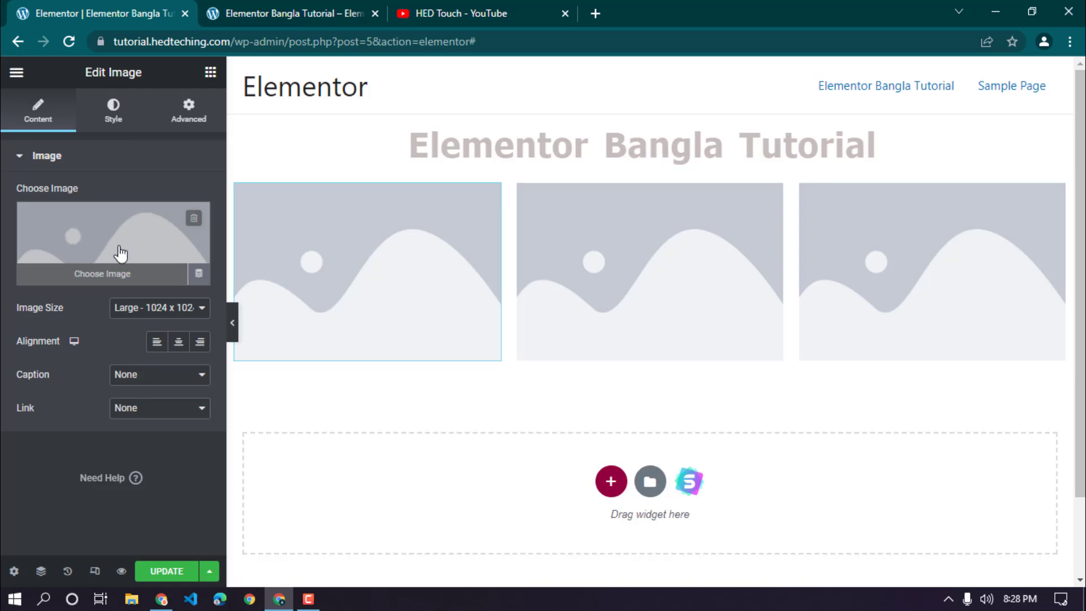
pyautogui.click(121, 254)
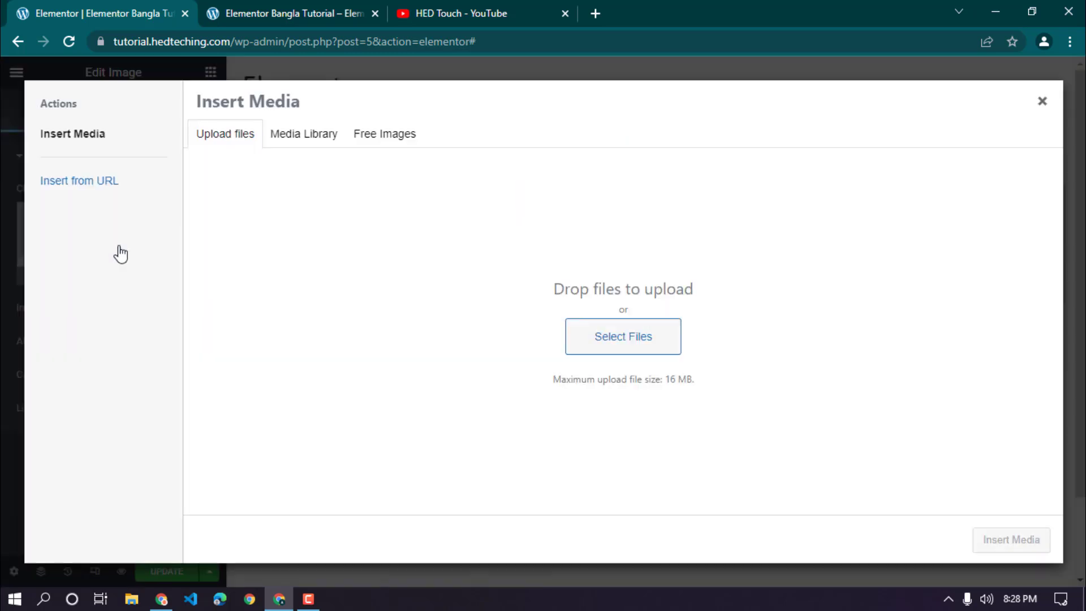
pyautogui.click(337, 137)
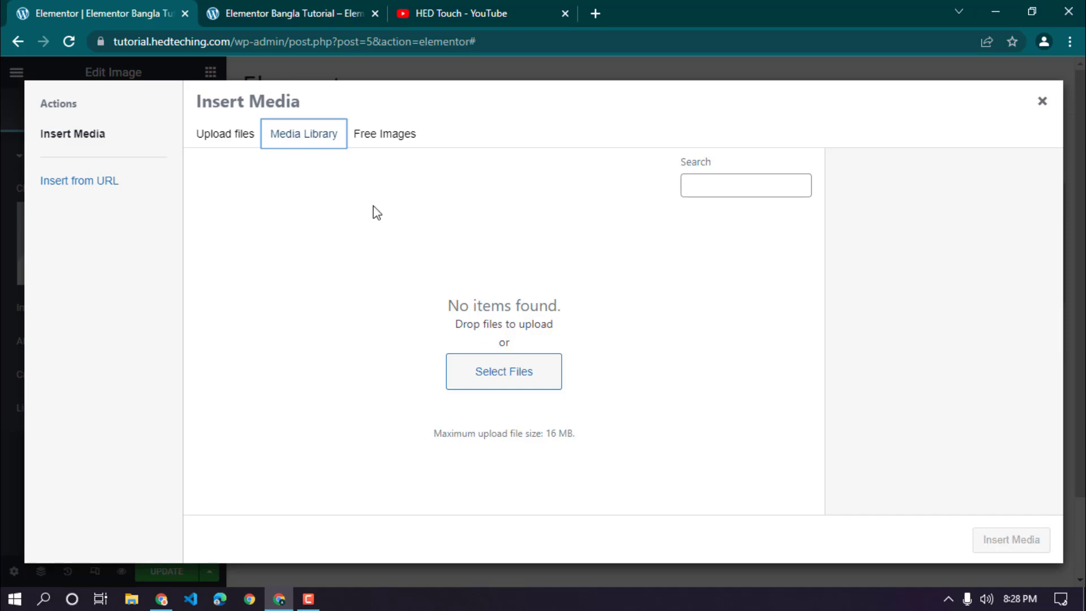
pyautogui.click(363, 139)
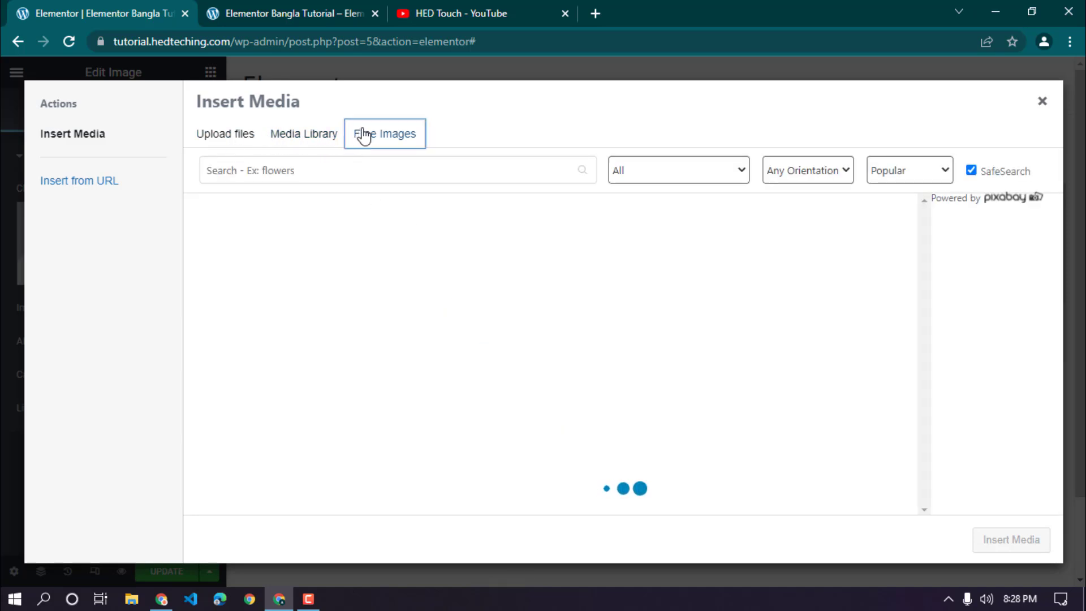
pyautogui.click(253, 140)
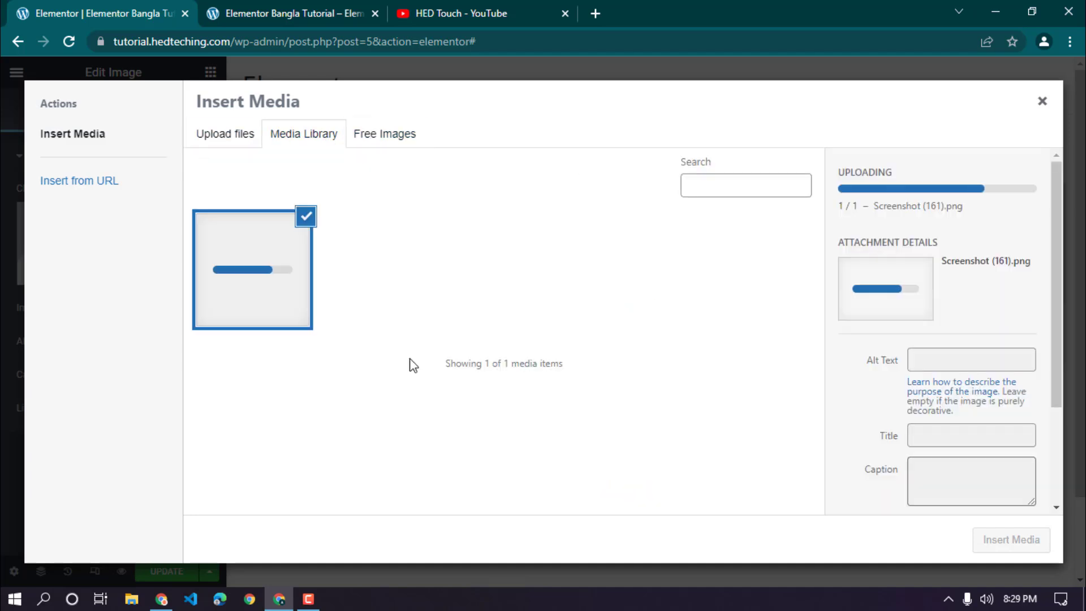
# Step: Search Google for COMPRESSJPEG in a new browser tab and open the compressjpeg.com website
pyautogui.click(600, 14)
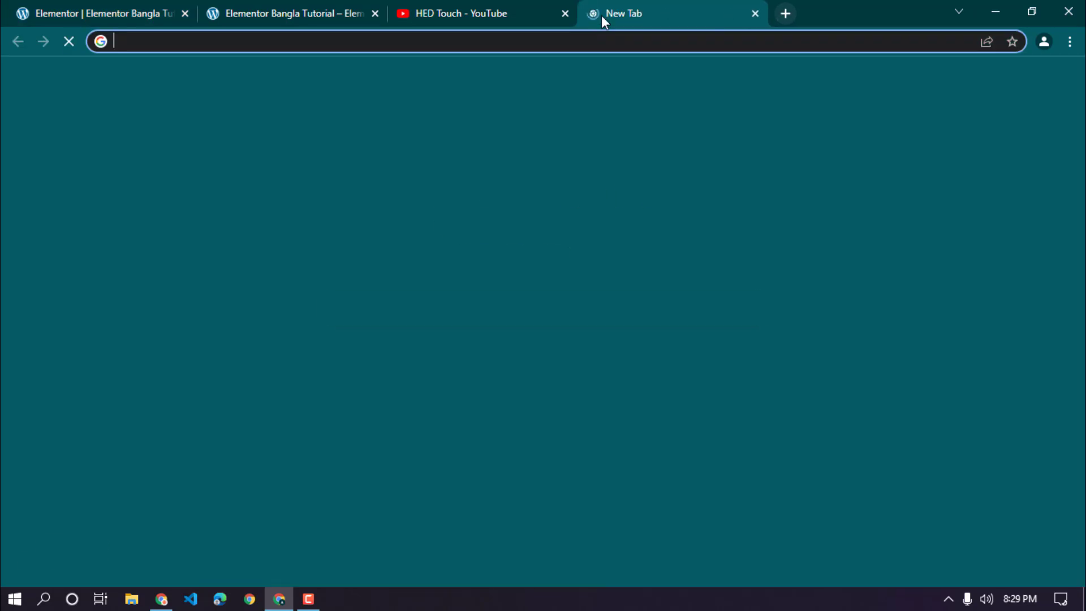
pyautogui.write('COMPRE')
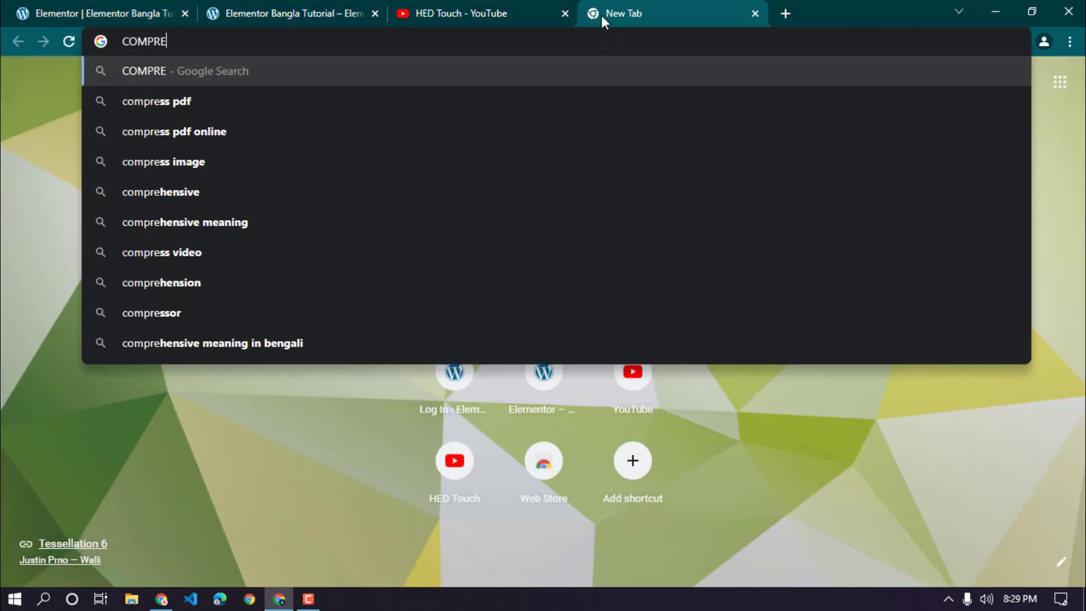
pyautogui.write('SSJPEG')
pyautogui.press('Return')
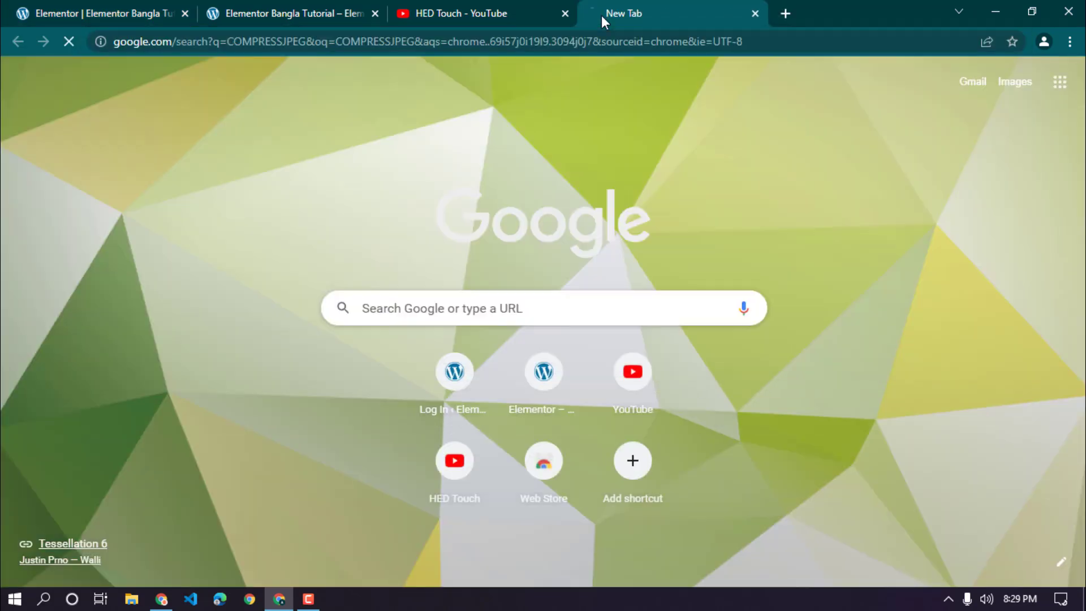
pyautogui.click(189, 262)
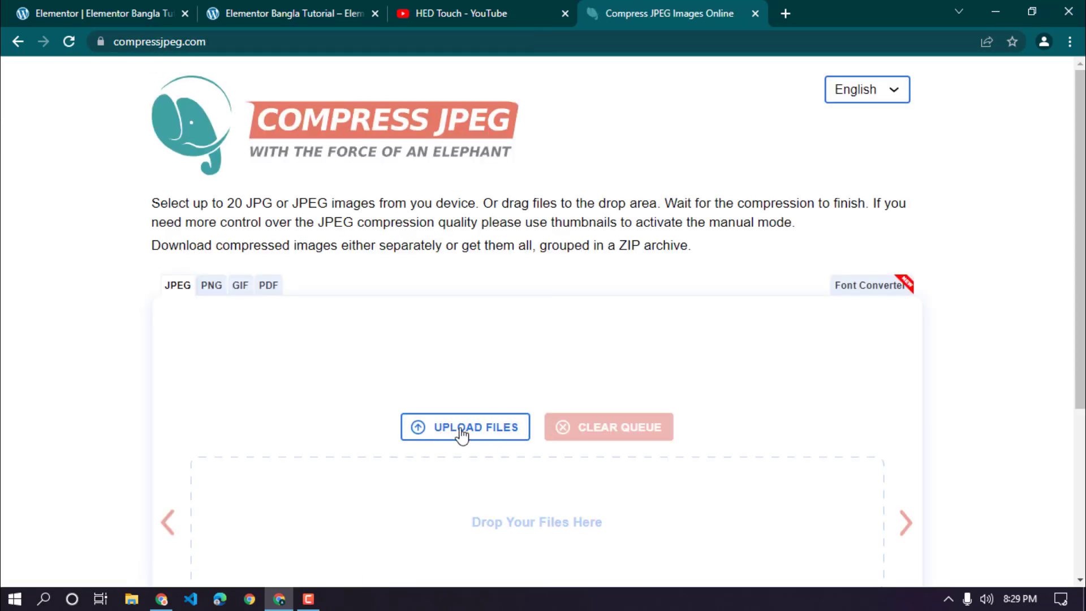
# Step: Return to the Elementor editor, check the uploaded image's file size, and insert Screenshot-161.png in the first column
pyautogui.click(160, 7)
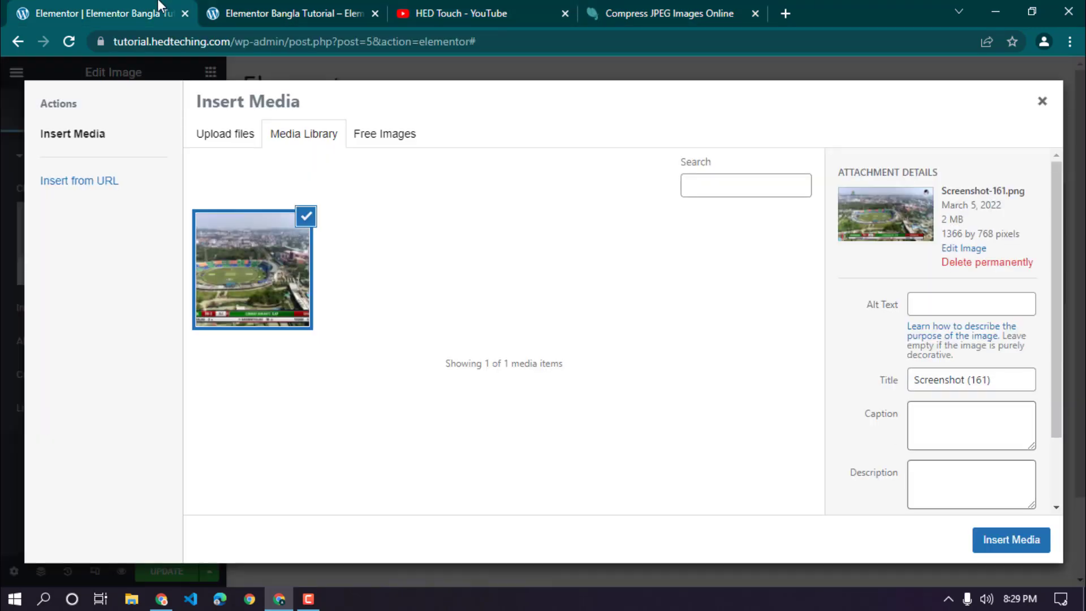
pyautogui.moveTo(946, 219); pyautogui.dragTo(949, 219)
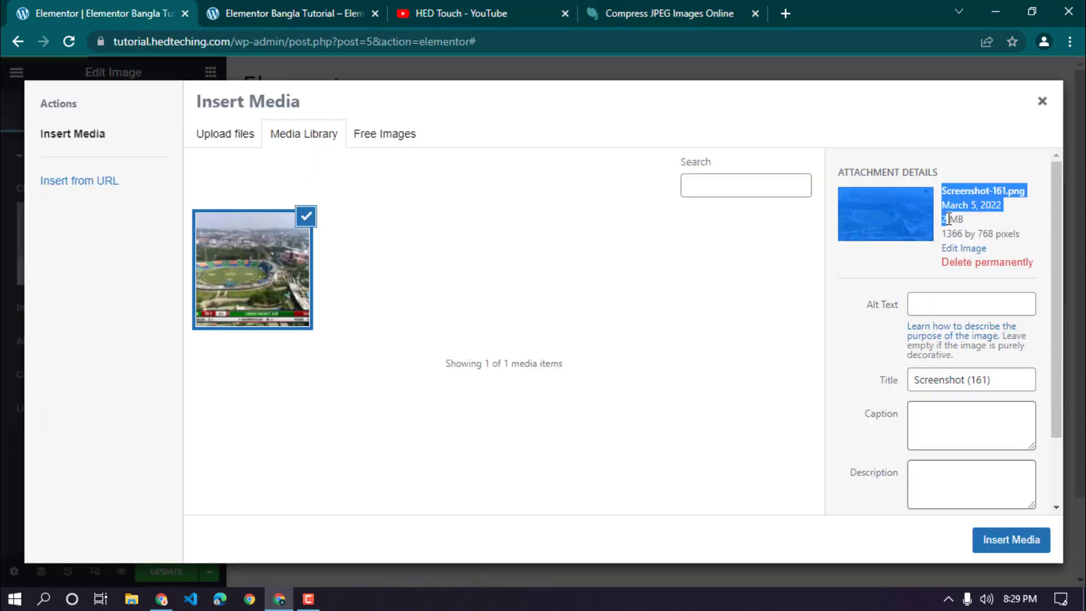
pyautogui.click(952, 219)
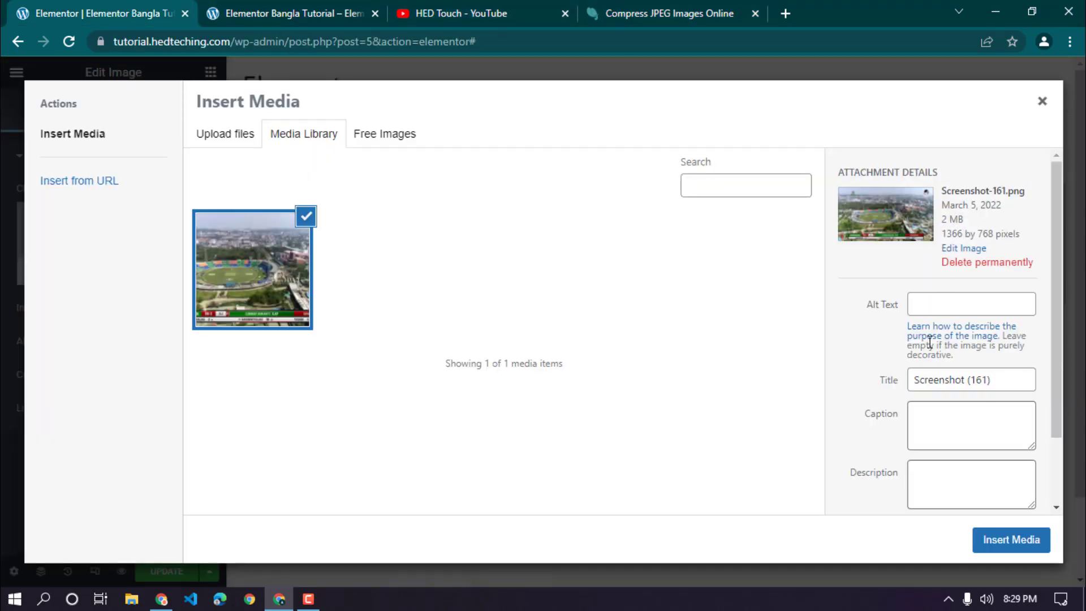
pyautogui.click(1038, 551)
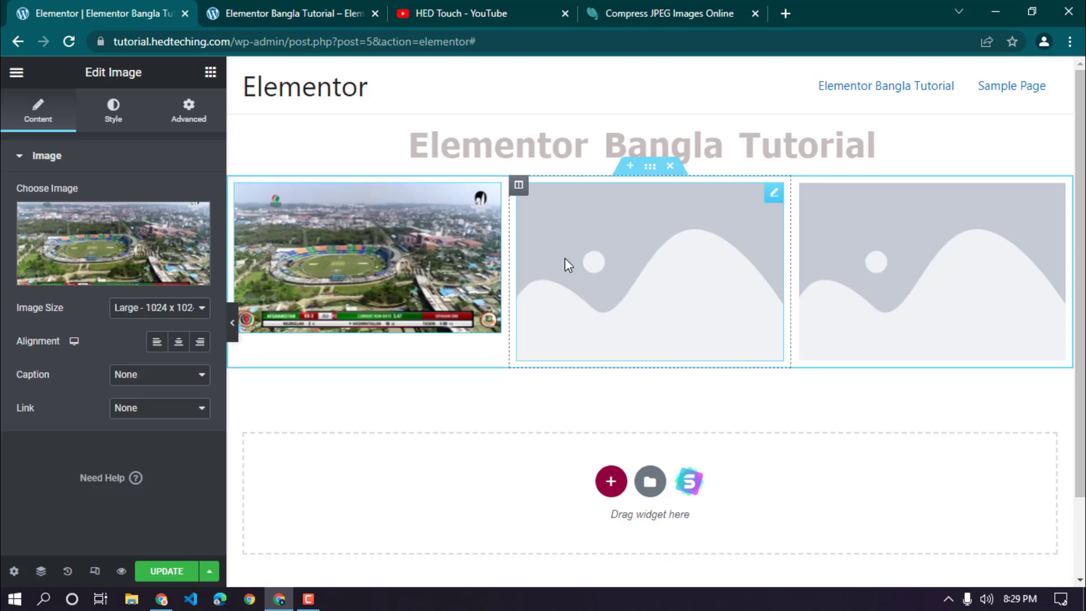
# Step: Move the stadium image's column to the middle and insert Screenshot-161.png into the first column's empty image
pyautogui.moveTo(236, 187); pyautogui.dragTo(264, 189)
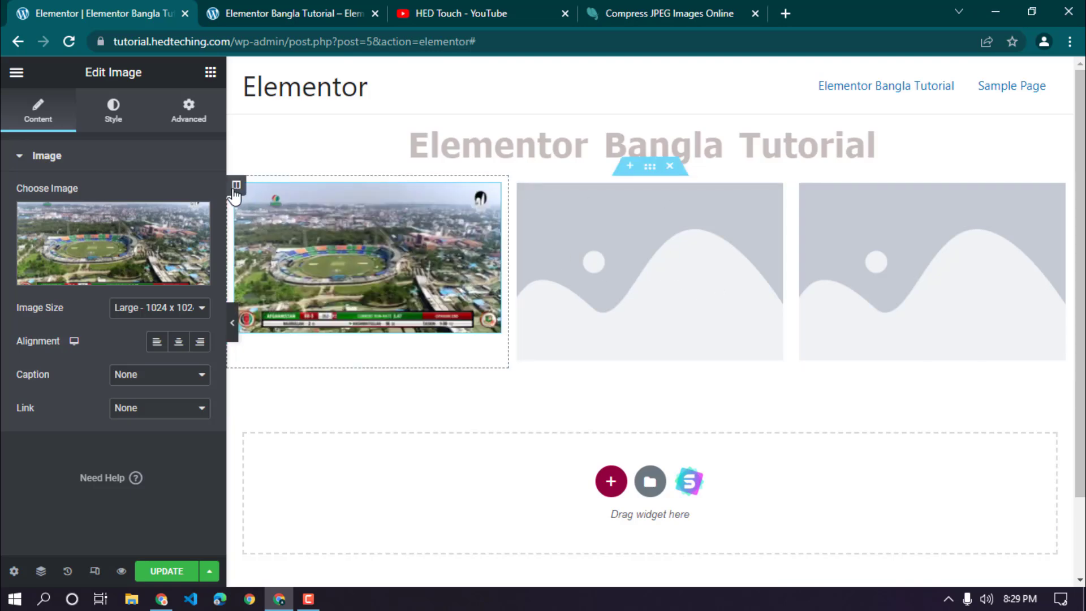
pyautogui.moveTo(236, 187); pyautogui.dragTo(605, 227)
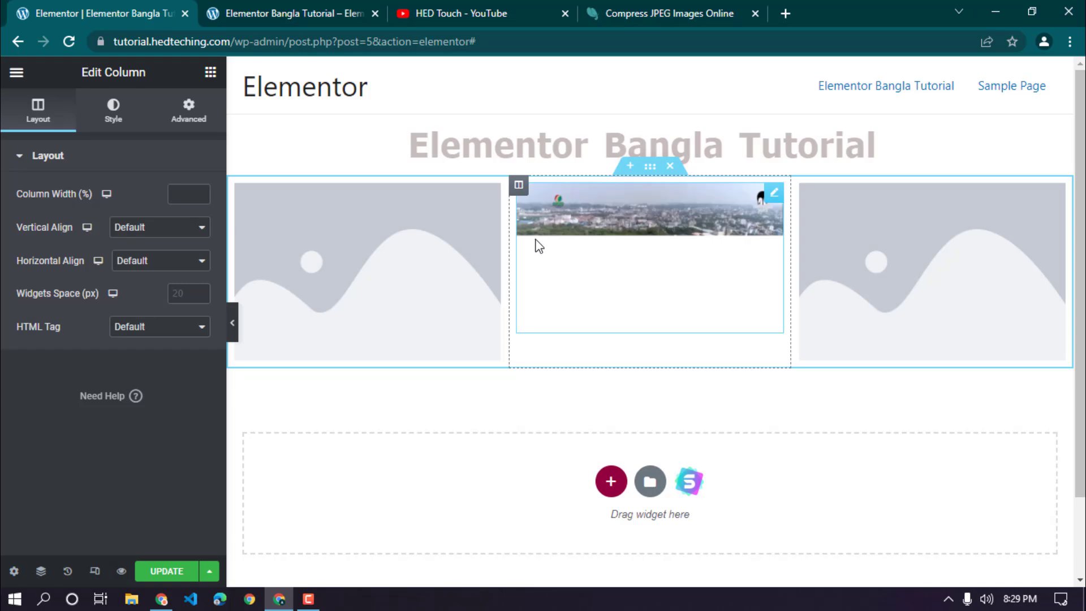
pyautogui.click(707, 237)
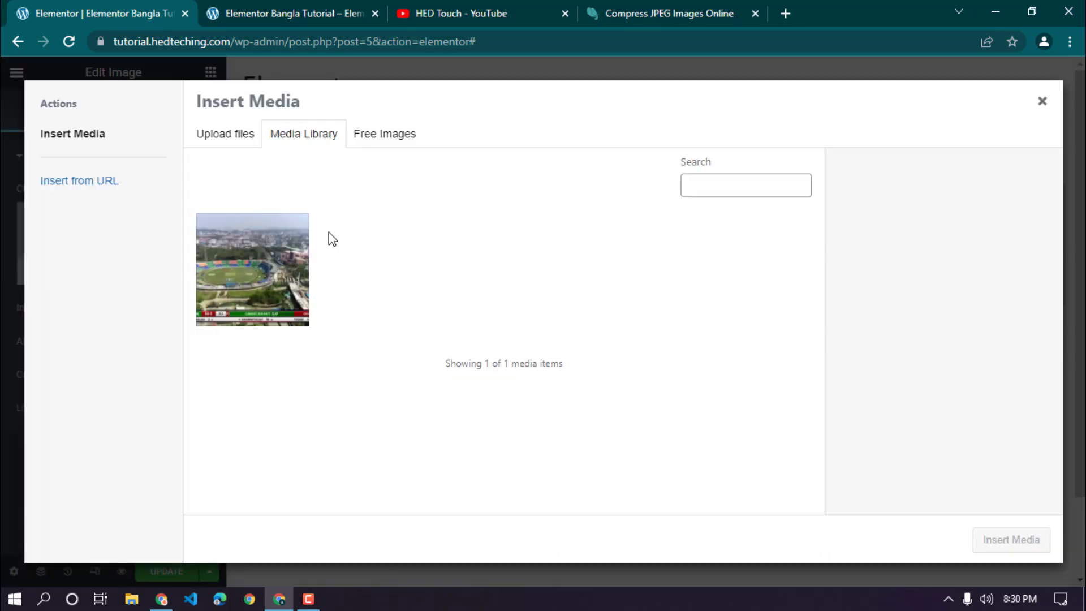
pyautogui.click(281, 269)
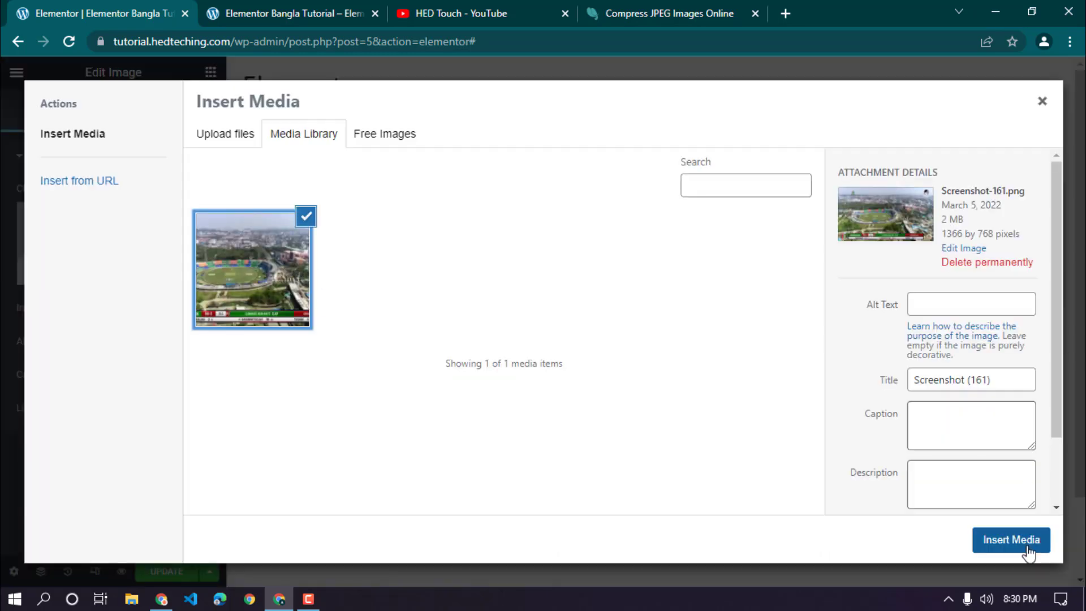
pyautogui.click(1011, 540)
# Step: Insert Screenshot-161.png from the media library into the third column's image
pyautogui.click(932, 264)
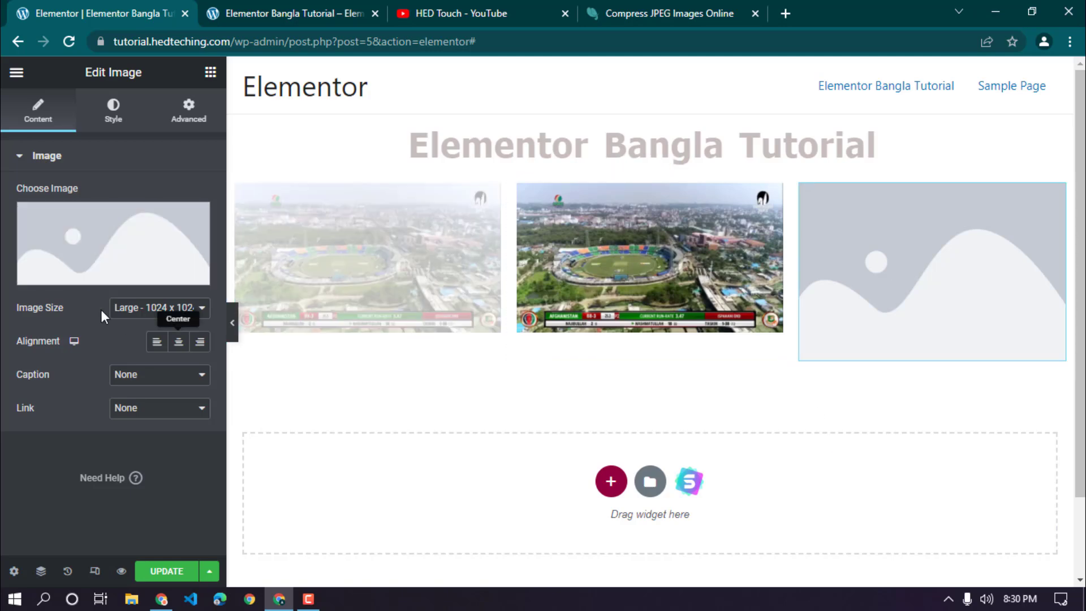
pyautogui.click(53, 241)
pyautogui.click(259, 257)
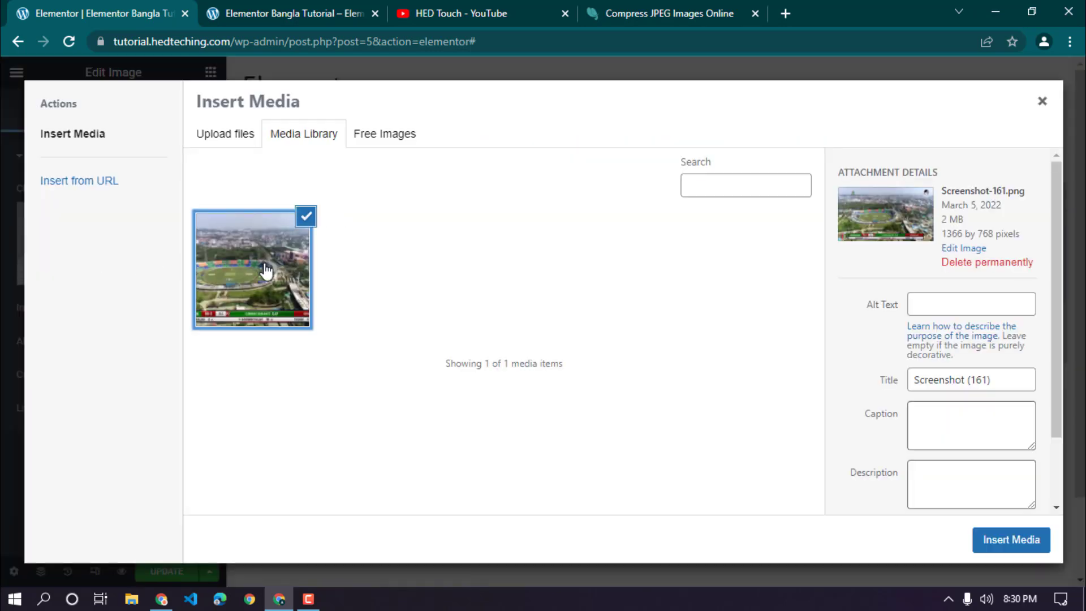
pyautogui.click(1043, 546)
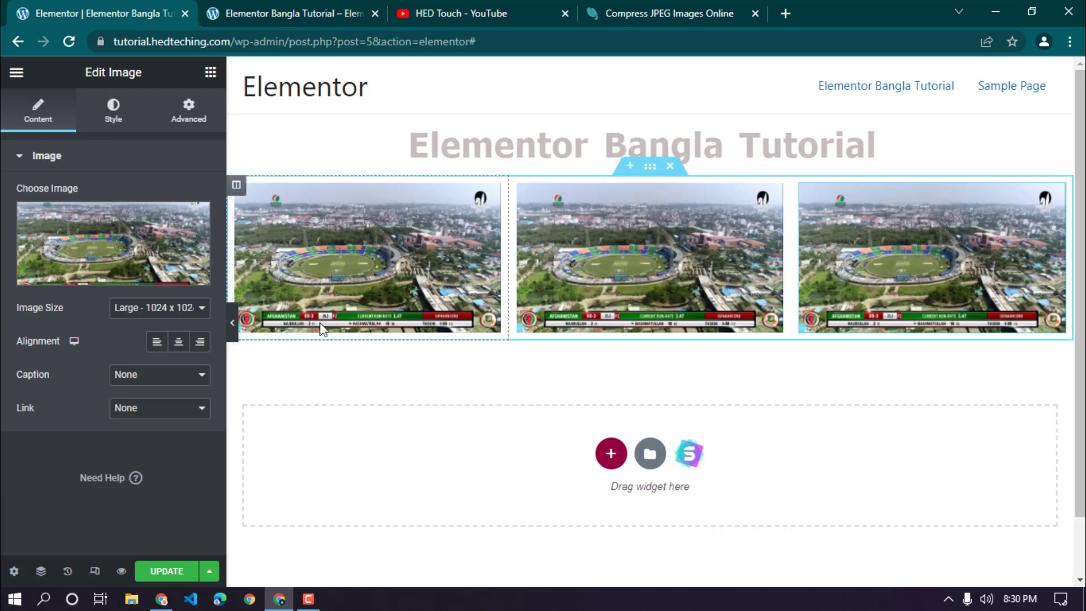
# Step: Preview the page with the editing panel hidden, restore the panel, and open the third image's size options
pyautogui.click(232, 327)
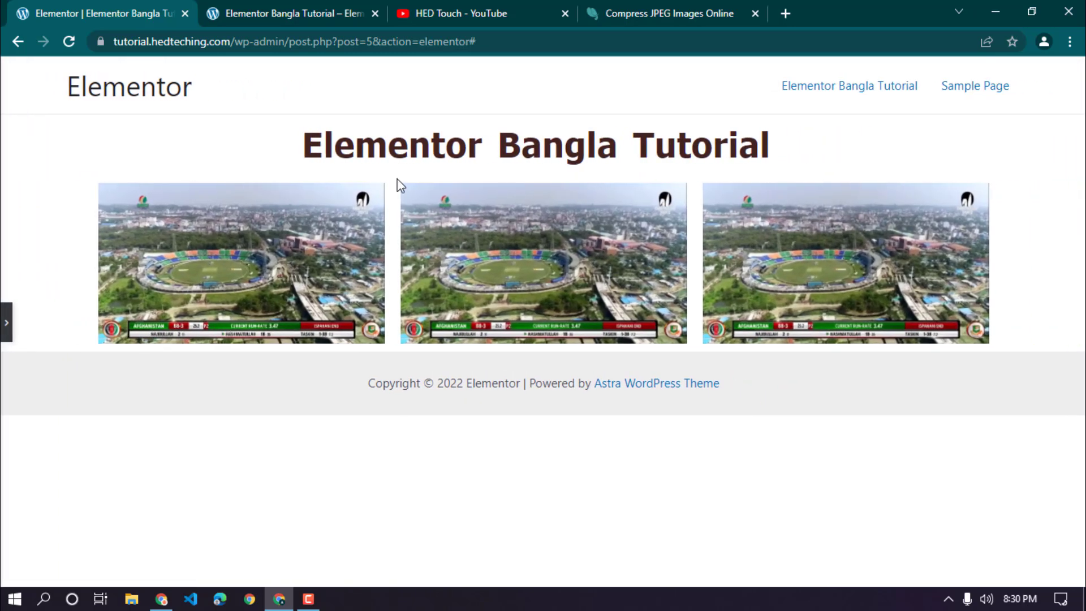
pyautogui.click(4, 323)
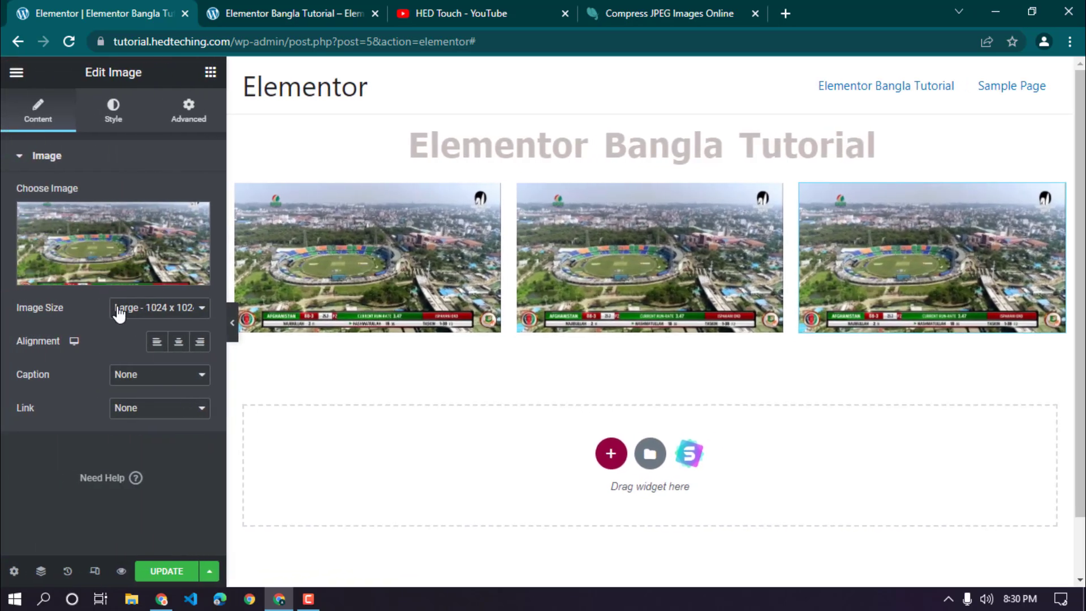
pyautogui.click(153, 309)
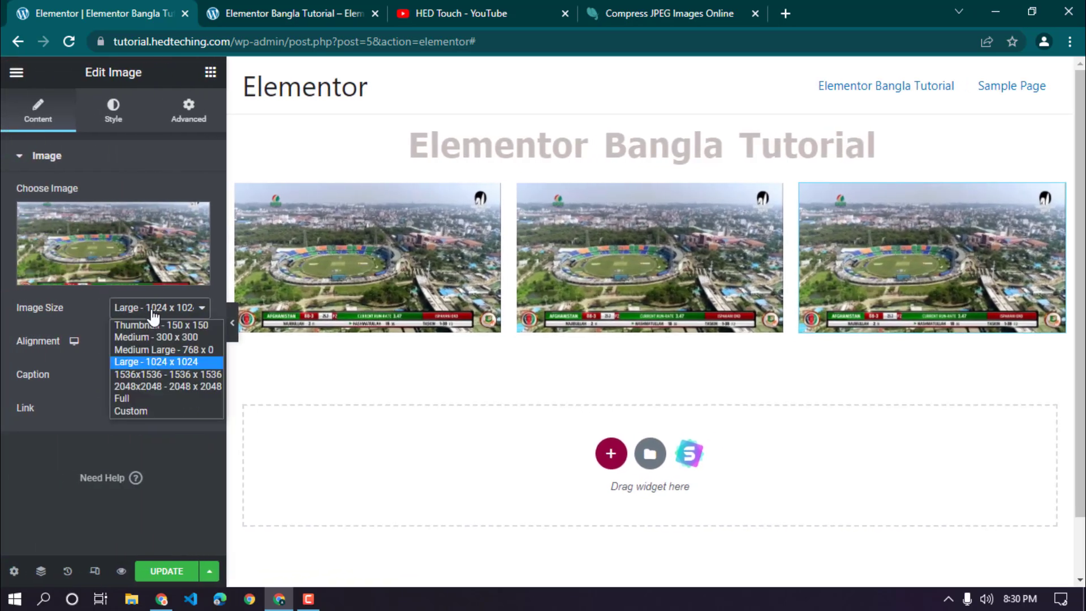
# Step: Try the Thumbnail, Medium and Custom image sizes on the third column's image and settle on Full
pyautogui.click(152, 325)
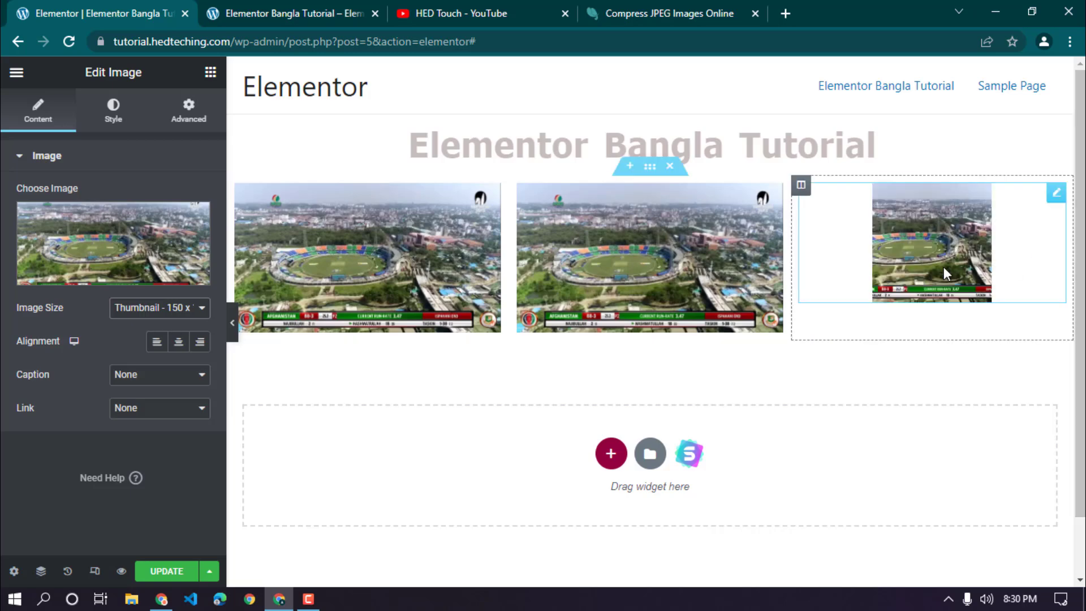
pyautogui.click(157, 315)
pyautogui.click(157, 336)
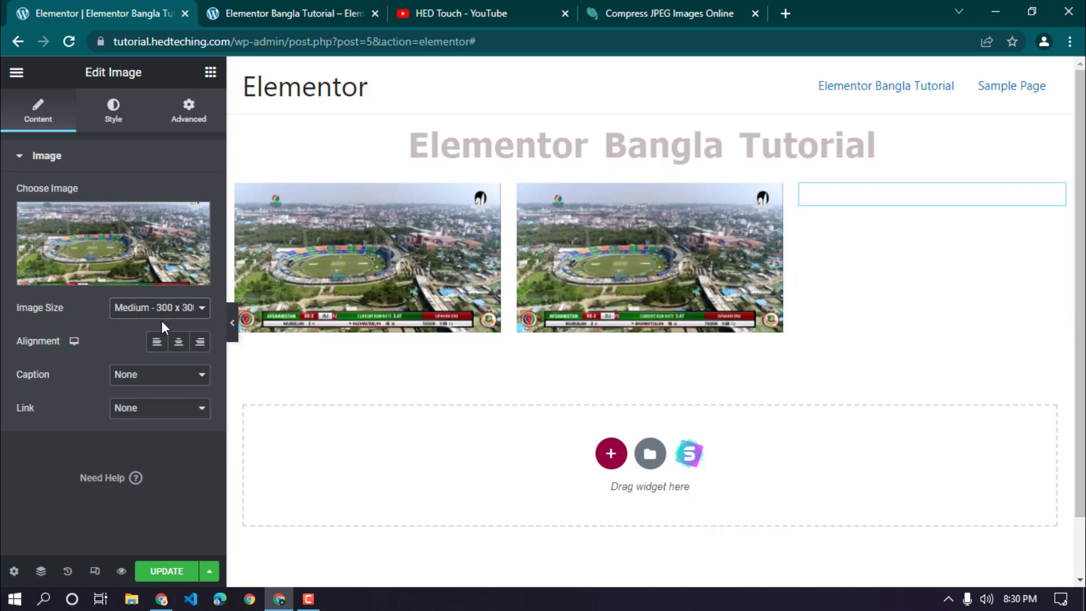
pyautogui.click(161, 315)
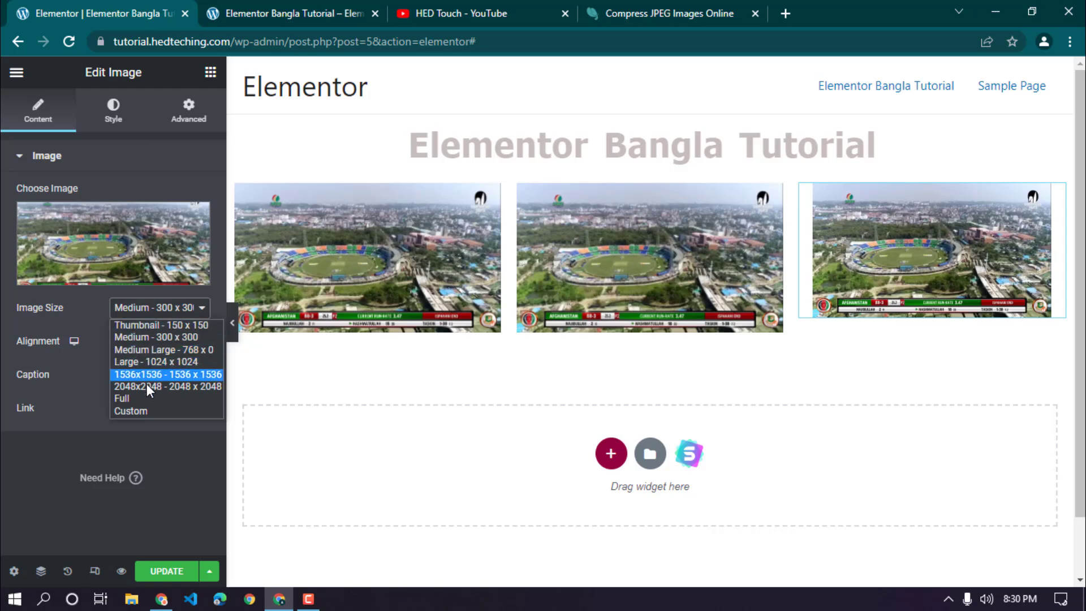
pyautogui.click(144, 408)
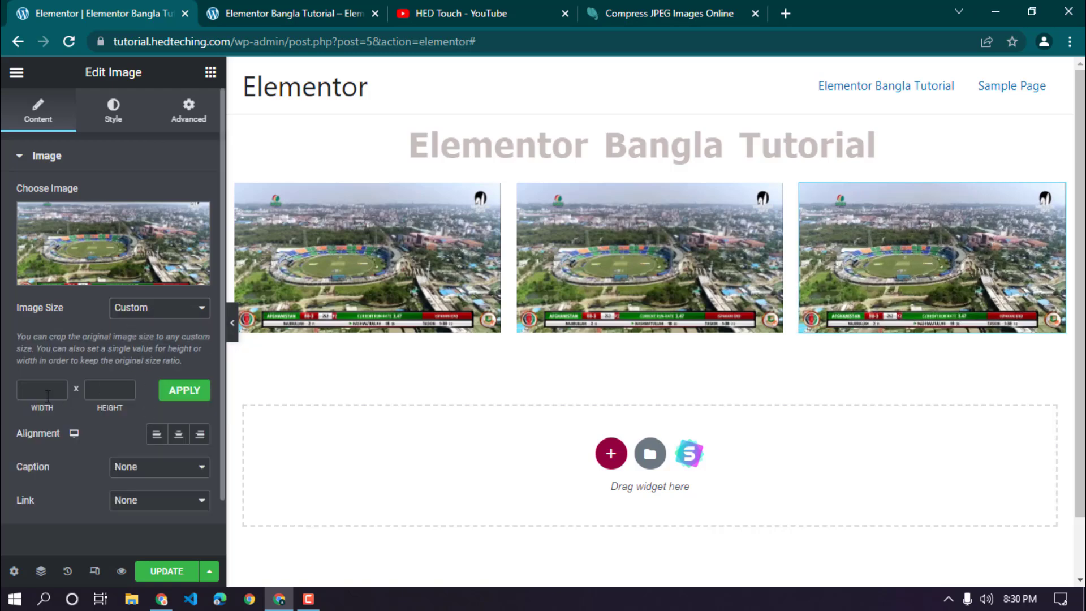
pyautogui.click(126, 314)
pyautogui.click(137, 392)
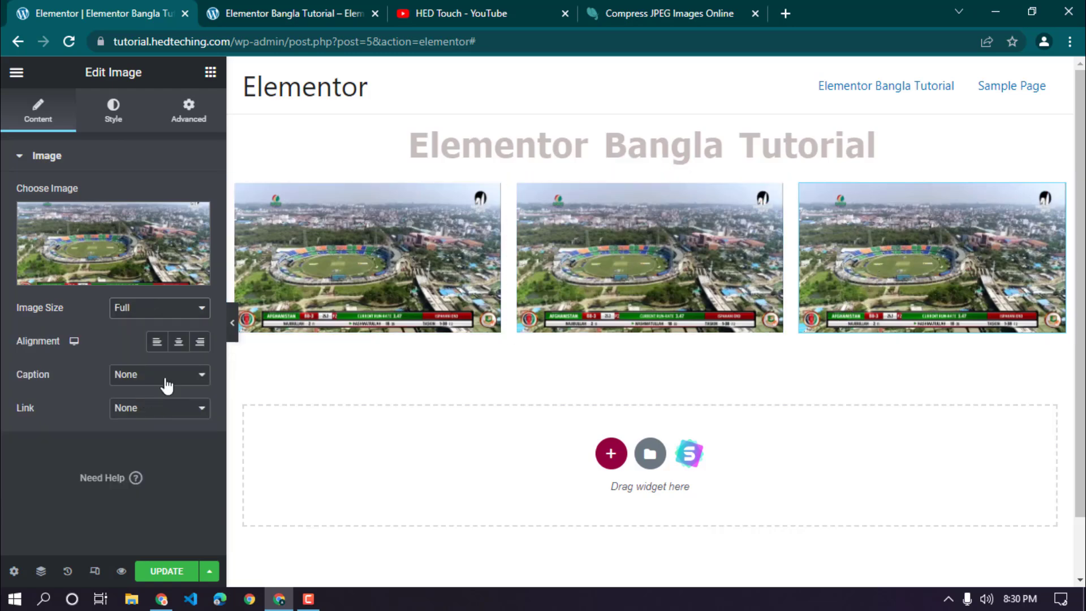
# Step: Try an attachment caption and a custom caption on the third image, and reset its caption to None
pyautogui.click(129, 375)
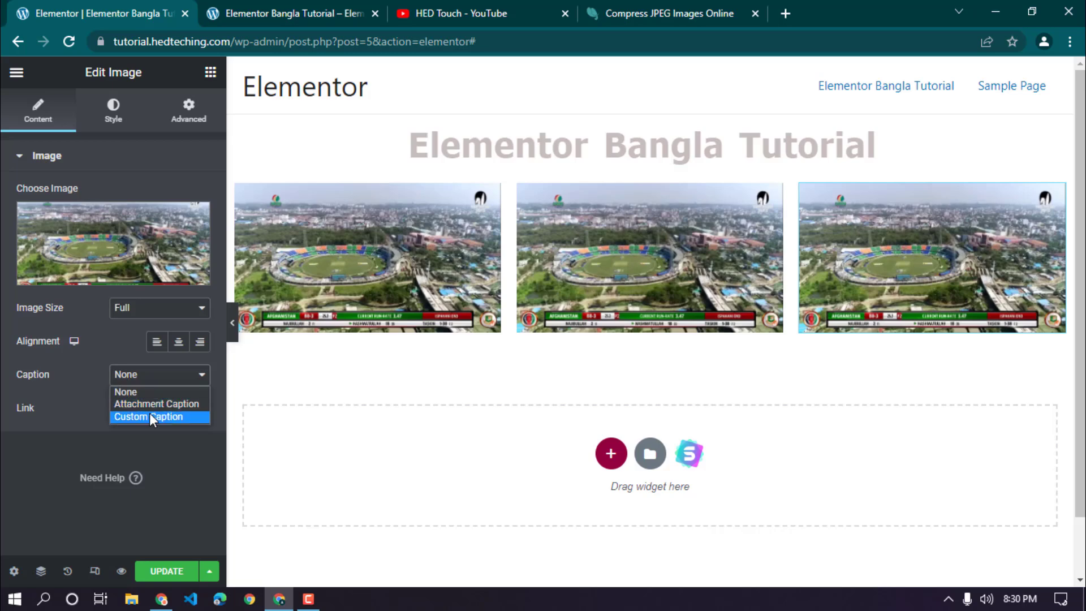
pyautogui.click(148, 402)
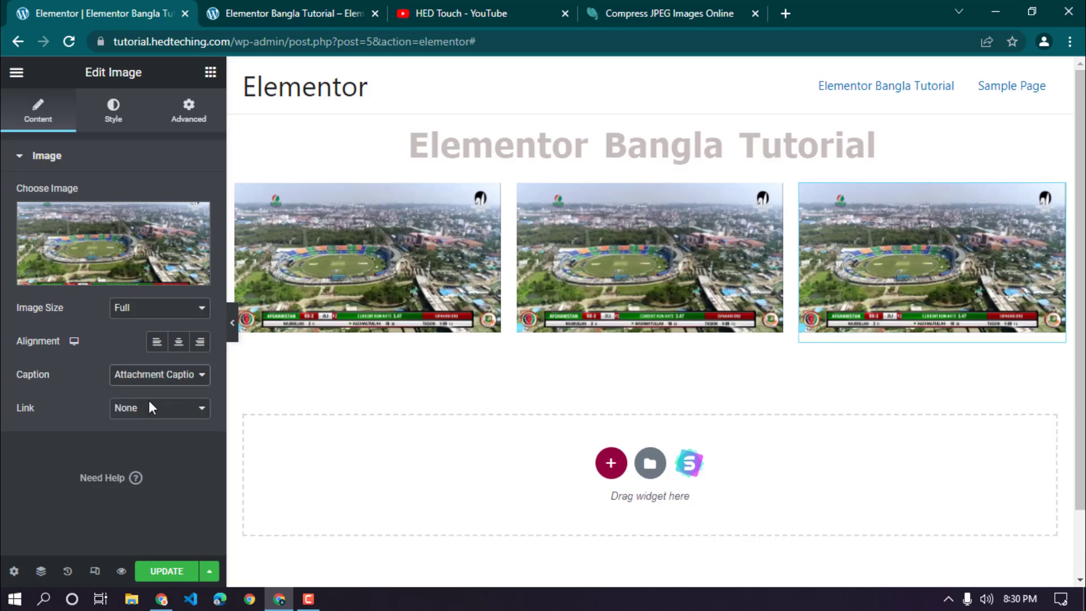
pyautogui.click(166, 383)
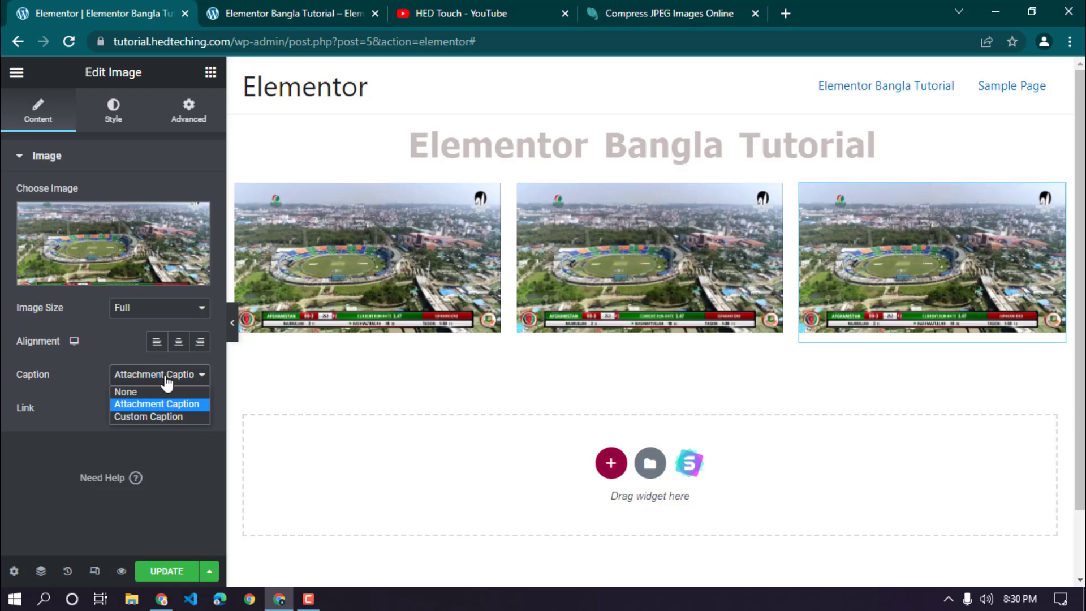
pyautogui.click(171, 415)
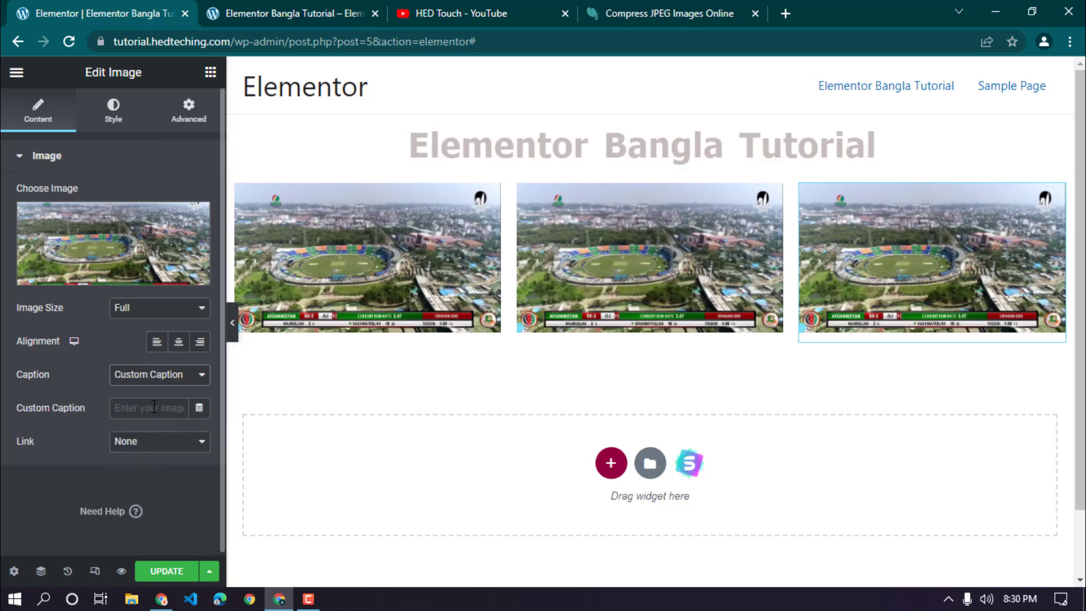
pyautogui.click(154, 407)
pyautogui.write('bANGL')
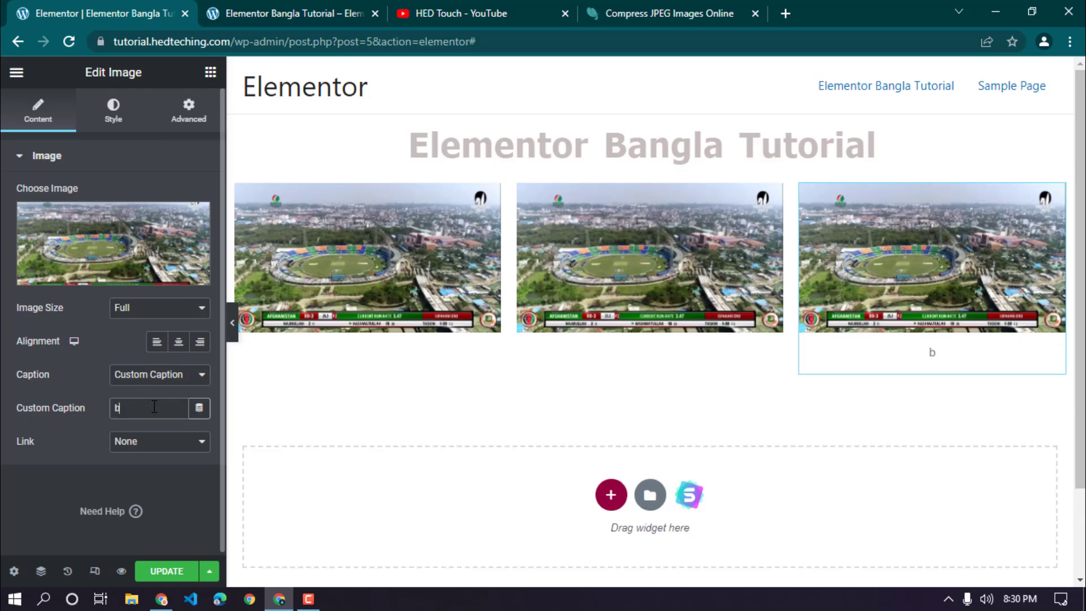
pyautogui.press('BackSpace')
pyautogui.press('BackSpace')
pyautogui.press('BackSpace')
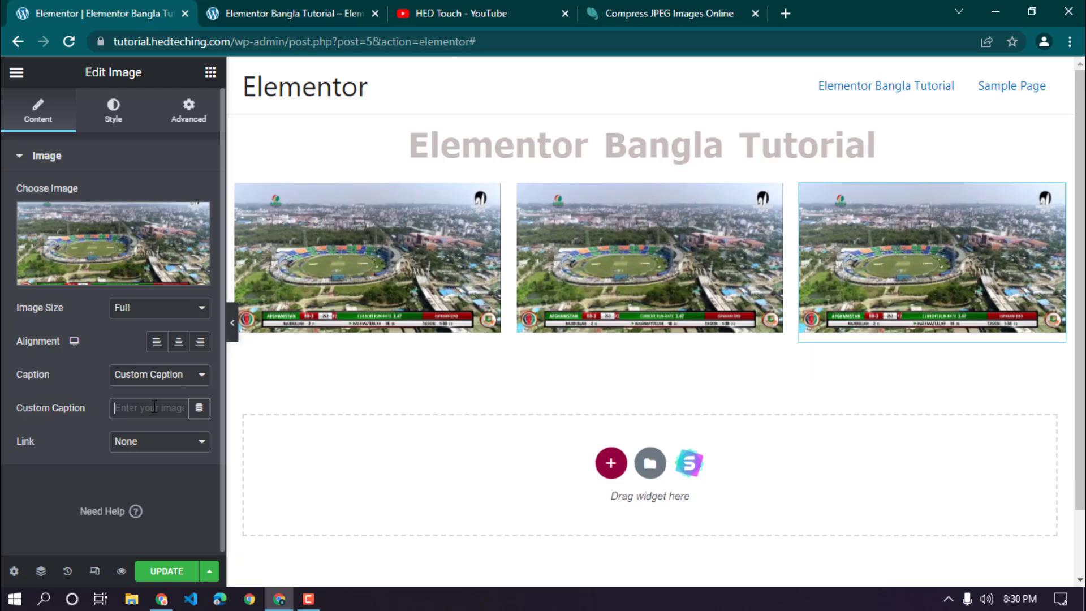
pyautogui.click(151, 377)
pyautogui.click(147, 388)
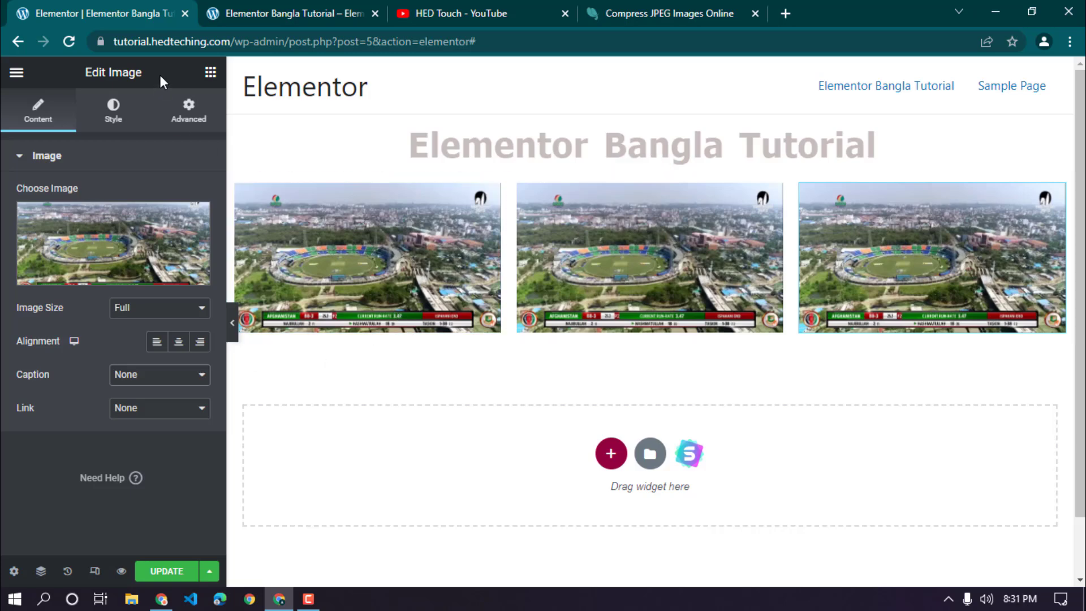
# Step: Add a Heading widget below the image in each of the three columns
pyautogui.click(210, 74)
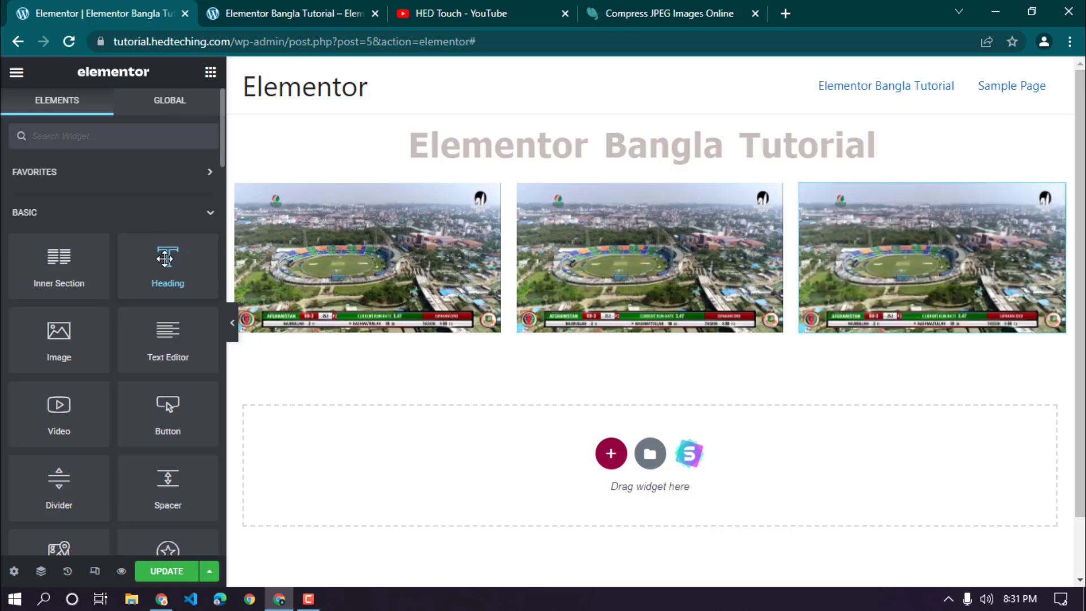
pyautogui.moveTo(220, 272); pyautogui.dragTo(339, 306)
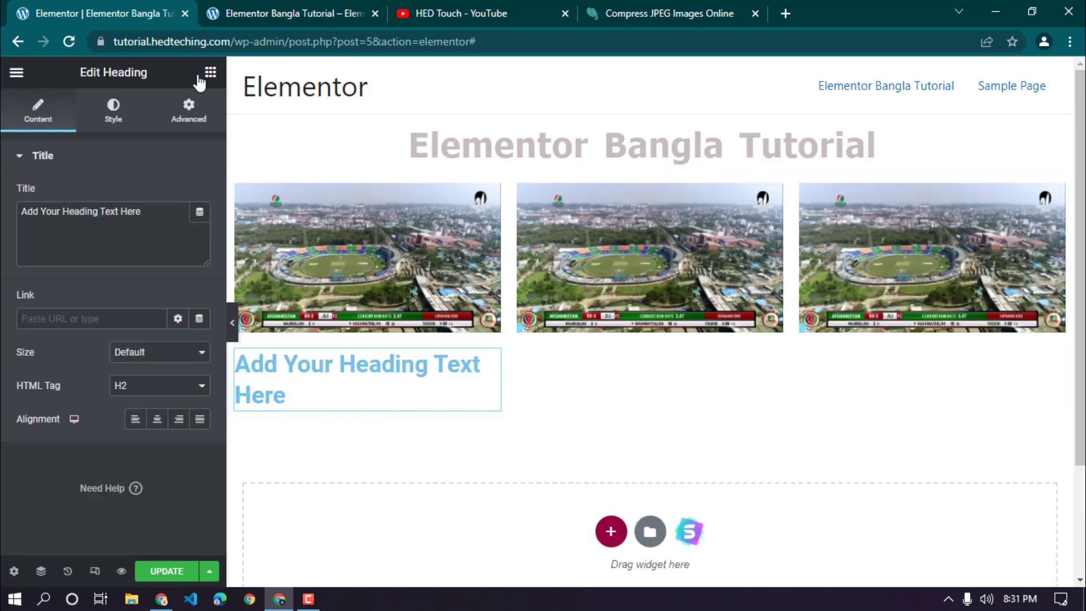
pyautogui.click(210, 72)
pyautogui.moveTo(165, 260); pyautogui.dragTo(566, 322)
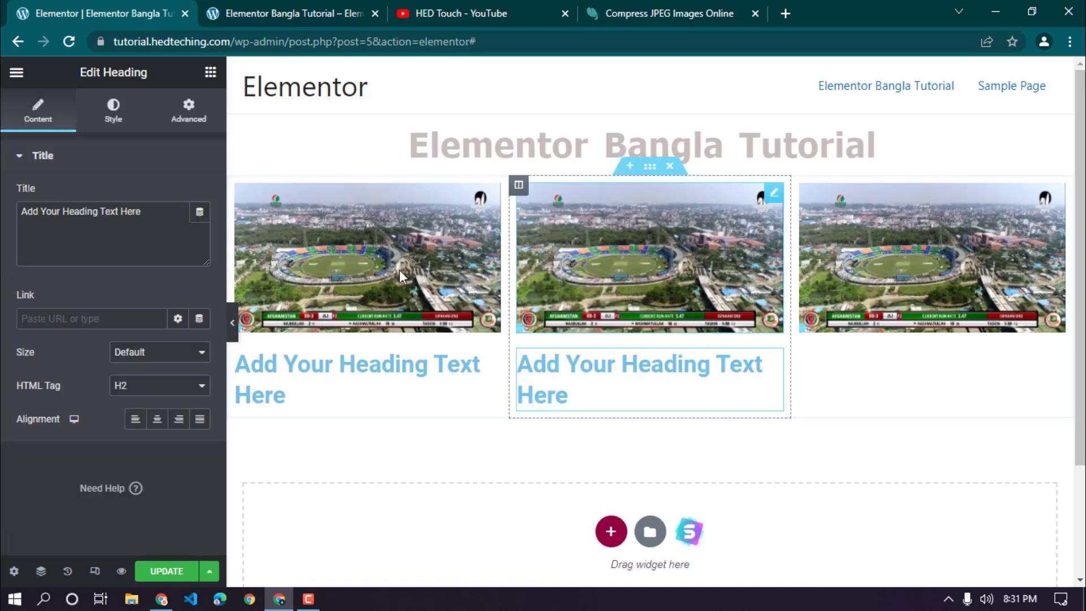
pyautogui.click(201, 117)
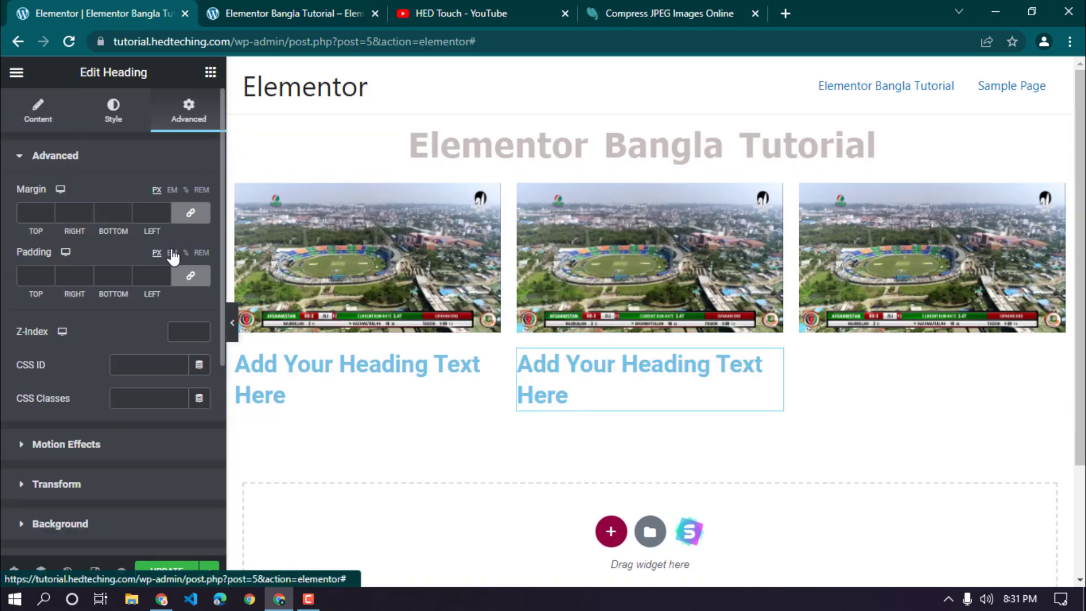
pyautogui.click(210, 72)
pyautogui.moveTo(186, 251); pyautogui.dragTo(877, 325)
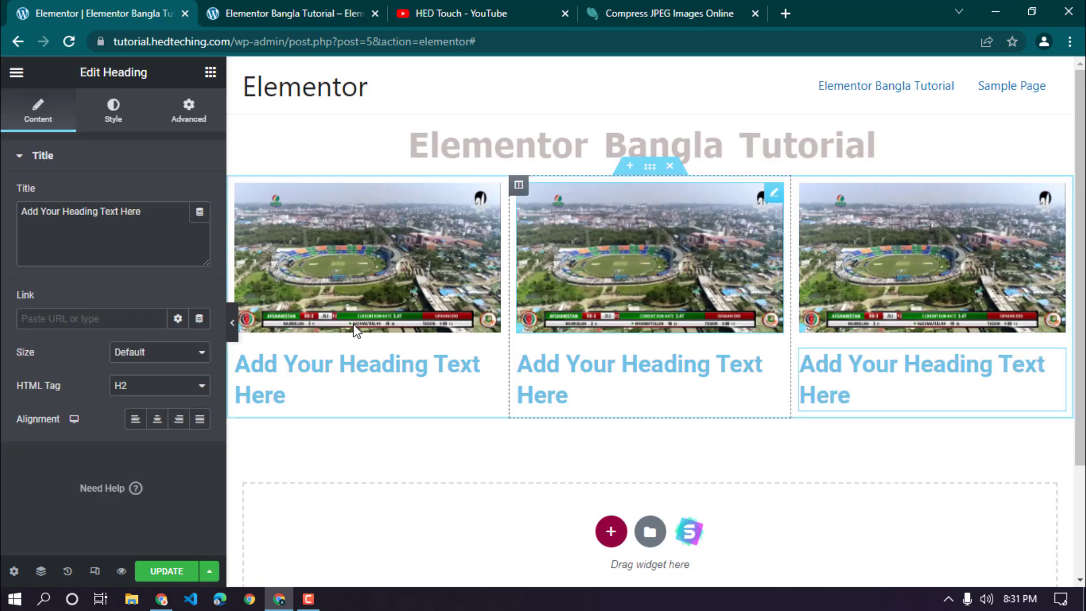
# Step: Replace the placeholder text of the heading under the first image with ONE
pyautogui.click(352, 365)
pyautogui.moveTo(119, 227); pyautogui.dragTo(1, 243)
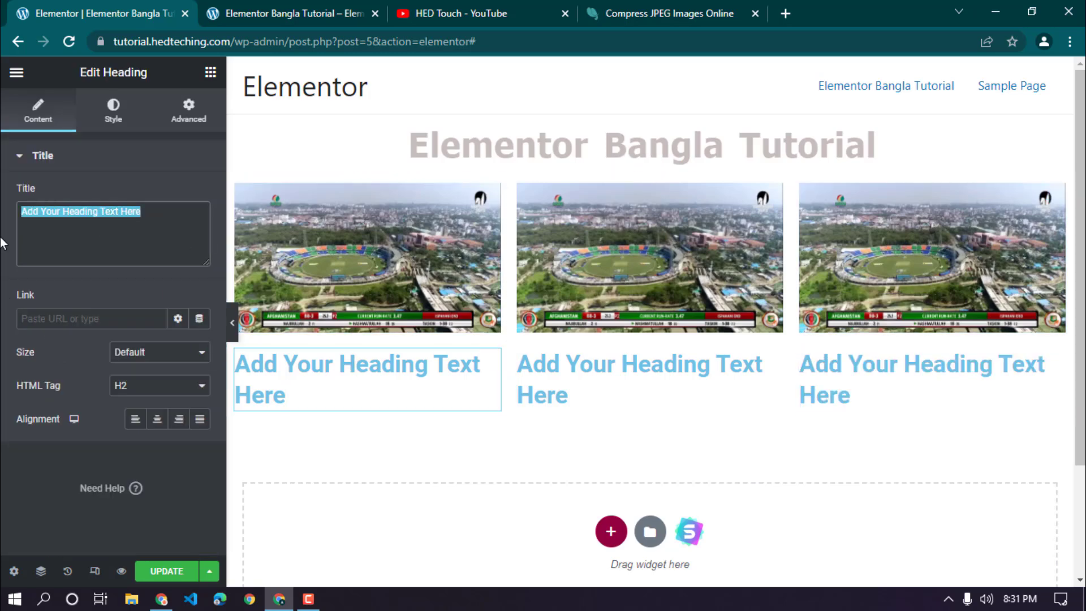
pyautogui.write('oNE')
pyautogui.press('BackSpace')
pyautogui.press('BackSpace')
pyautogui.press('BackSpace')
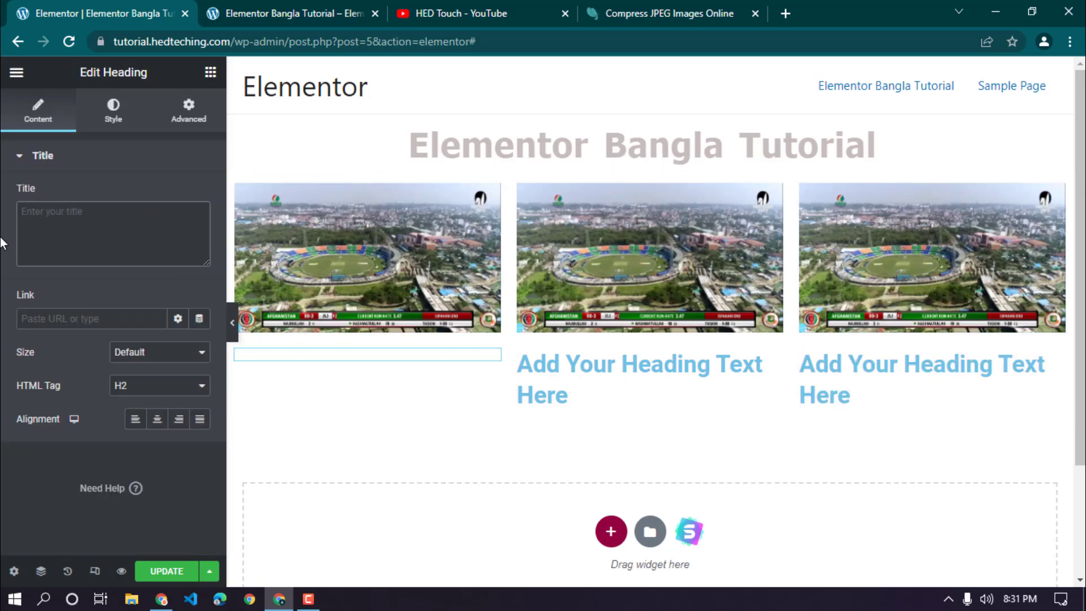
pyautogui.write('one')
pyautogui.press('BackSpace')
pyautogui.press('BackSpace')
pyautogui.press('BackSpace')
pyautogui.write('OPNE')
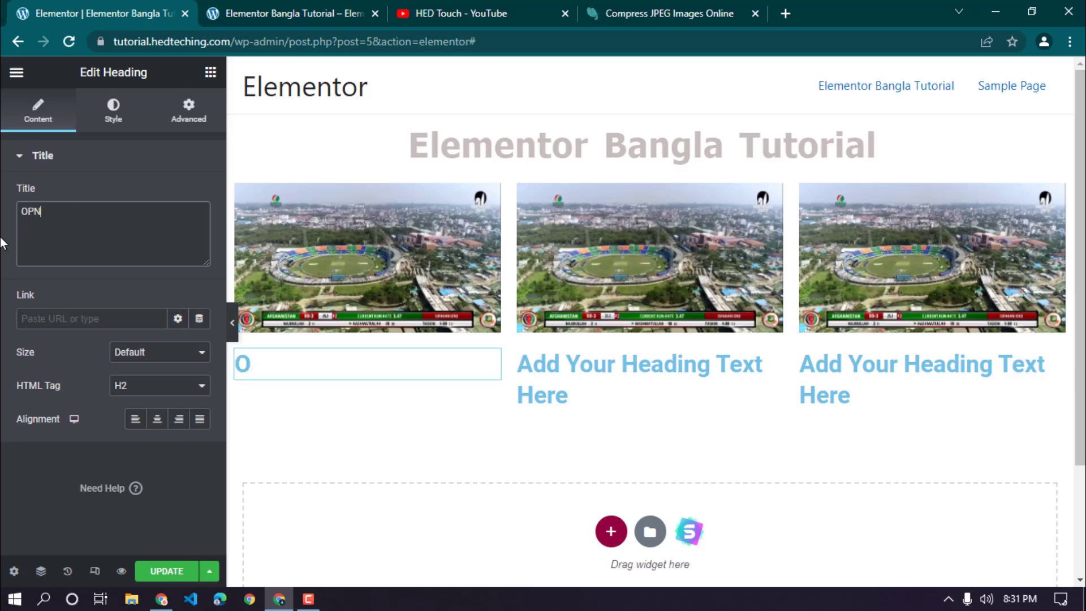
pyautogui.press('BackSpace')
pyautogui.press('BackSpace')
pyautogui.press('BackSpace')
pyautogui.write('NEW')
pyautogui.press('BackSpace')
pyautogui.press('BackSpace')
# Step: Replace the placeholder text of the heading under the second image with TWO
pyautogui.click(663, 387)
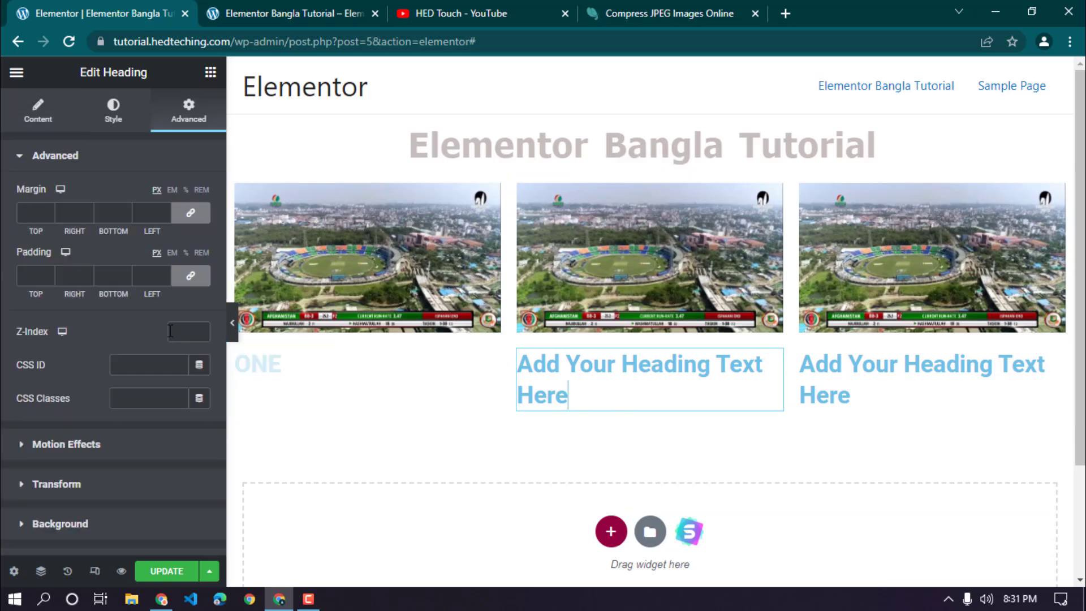
pyautogui.click(37, 111)
pyautogui.tripleClick(64, 232)
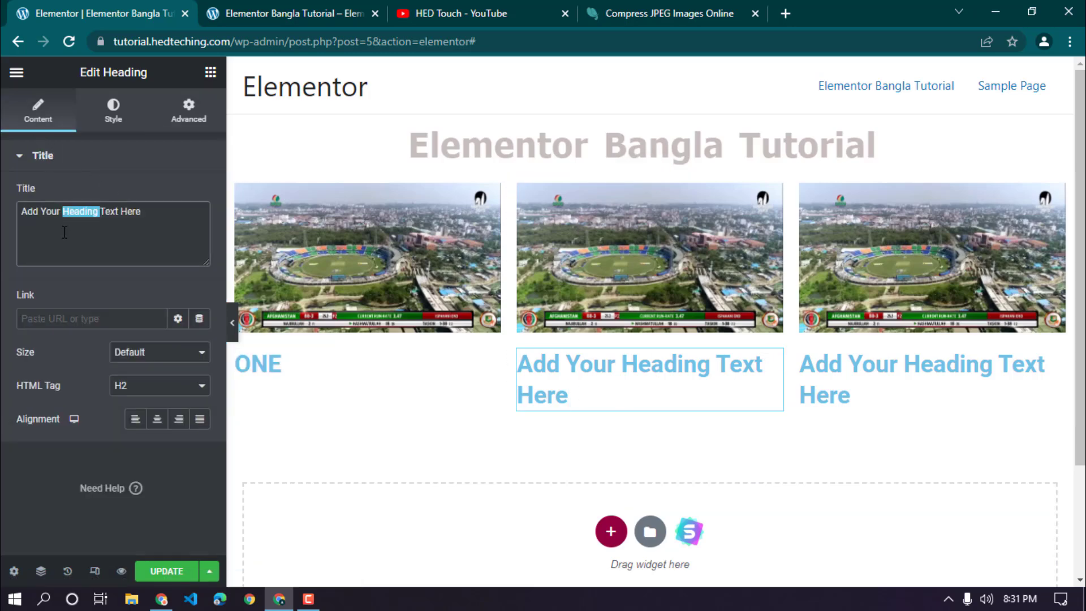
pyautogui.write('TWO')
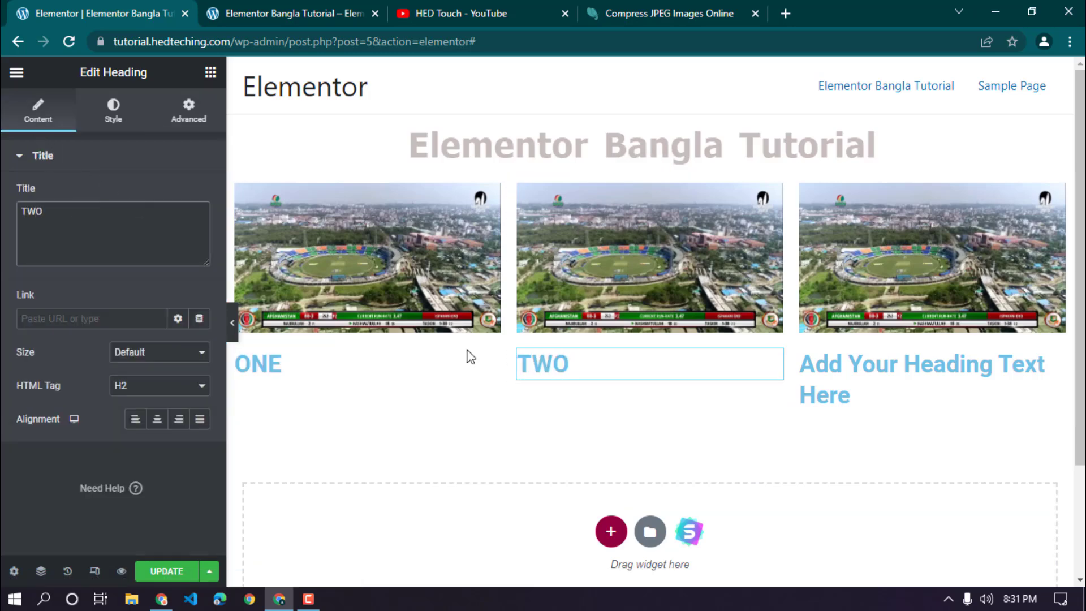
# Step: Replace the placeholder text of the heading under the third image with THREE
pyautogui.click(928, 368)
pyautogui.tripleClick(183, 238)
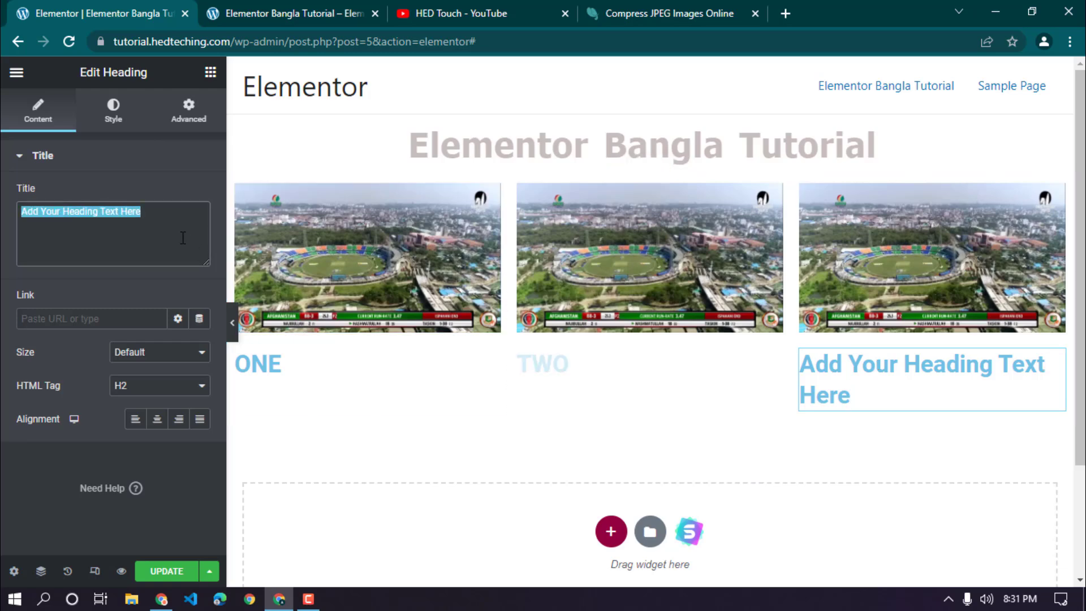
pyautogui.write('THREE')
pyautogui.press('Return')
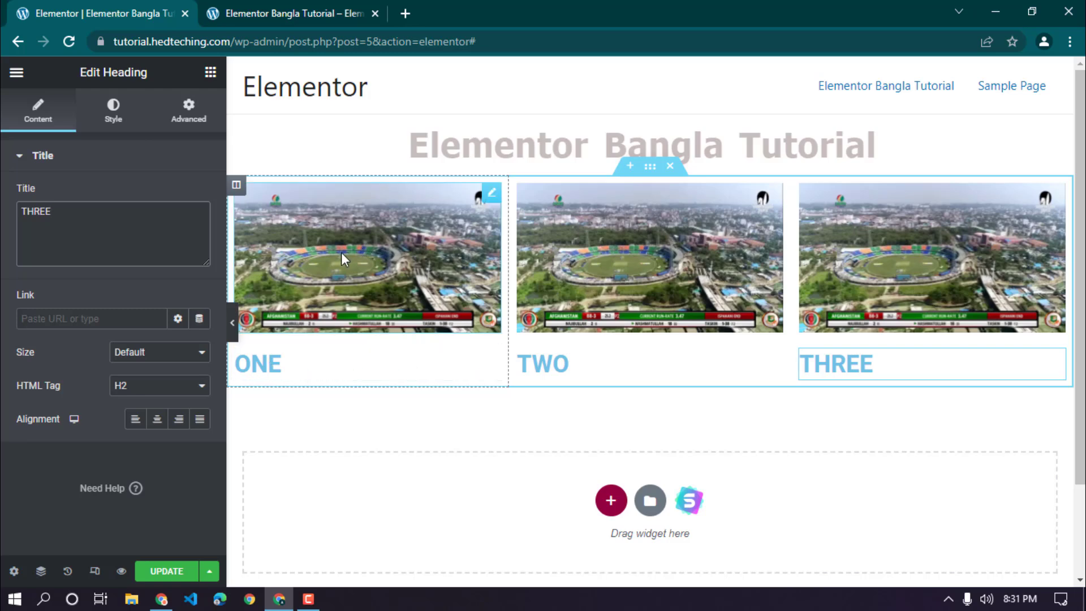
# Step: Unlink the margin and padding values of the ONE heading so each side can be set separately
pyautogui.click(487, 362)
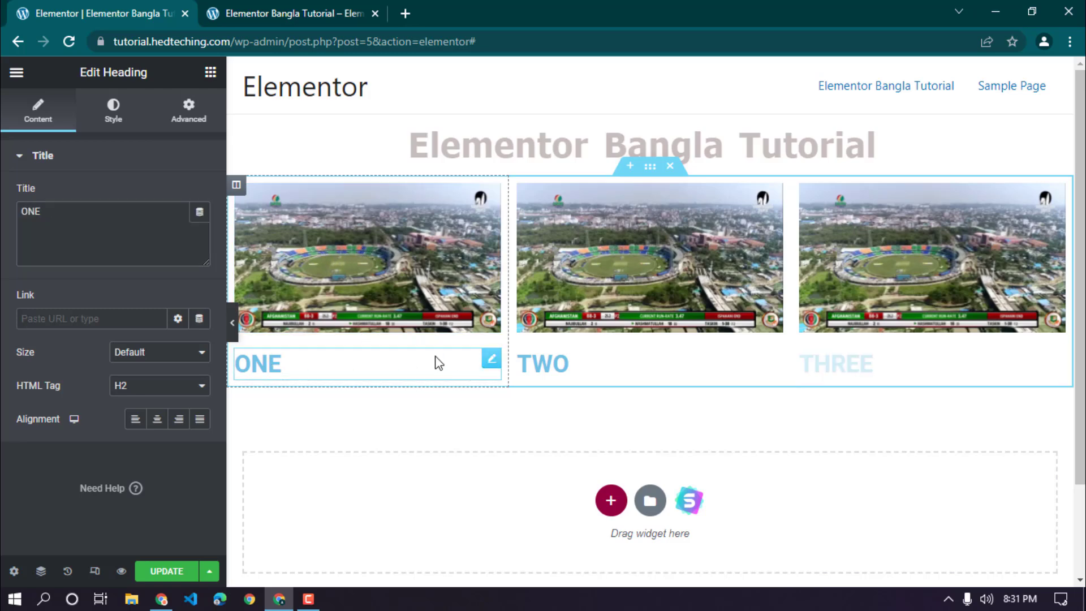
pyautogui.click(186, 109)
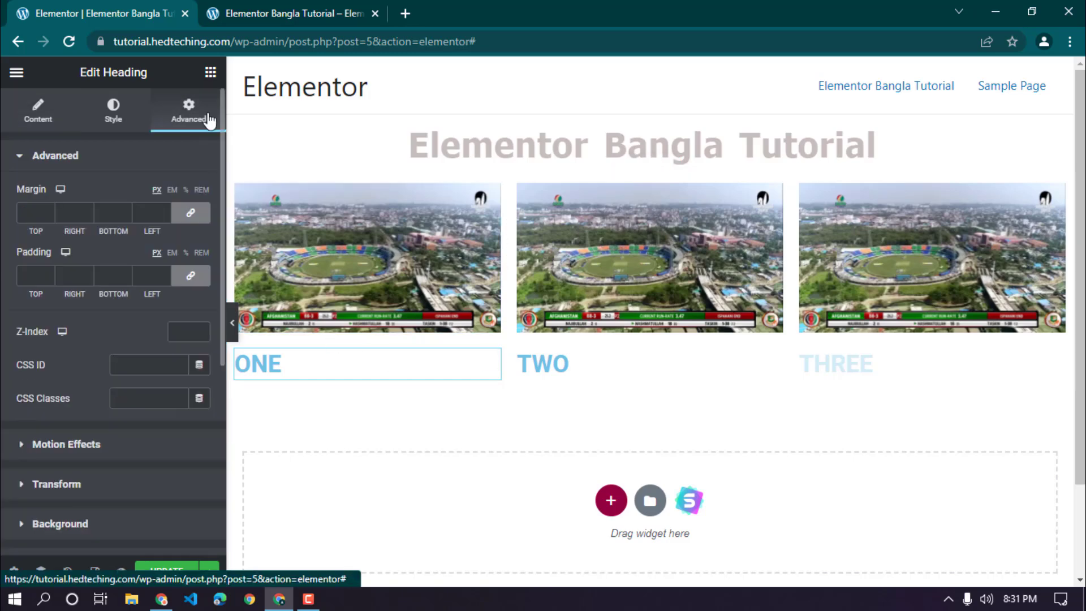
pyautogui.click(419, 150)
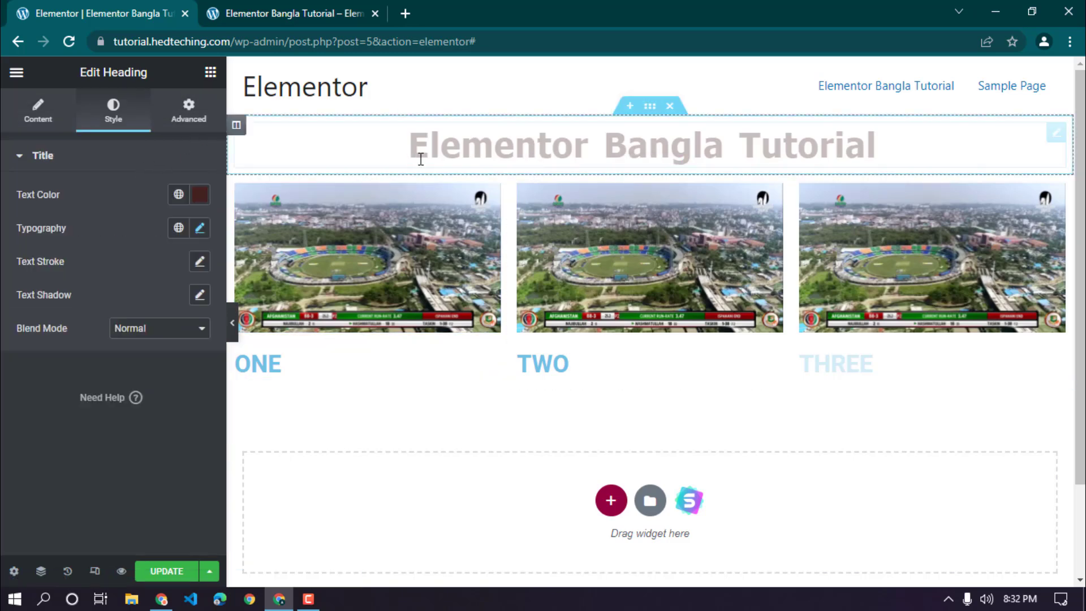
pyautogui.click(195, 113)
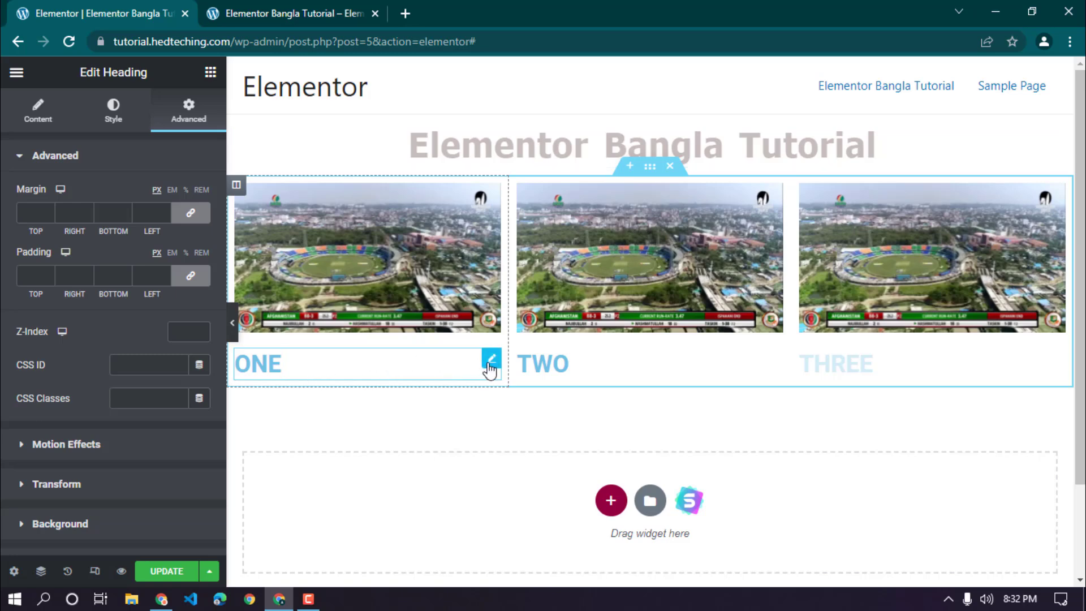
pyautogui.click(190, 213)
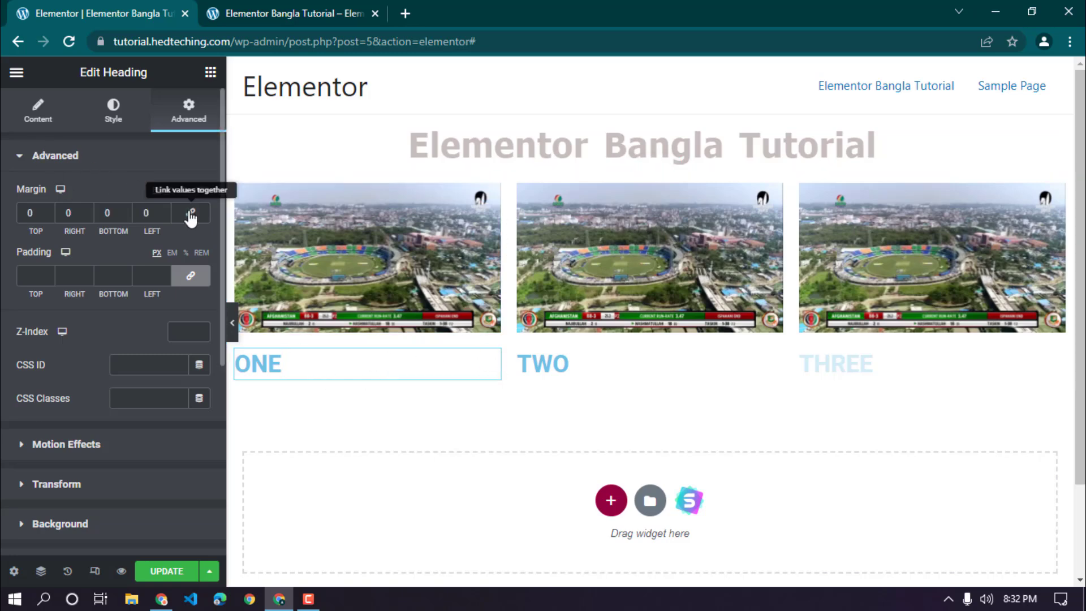
pyautogui.click(191, 276)
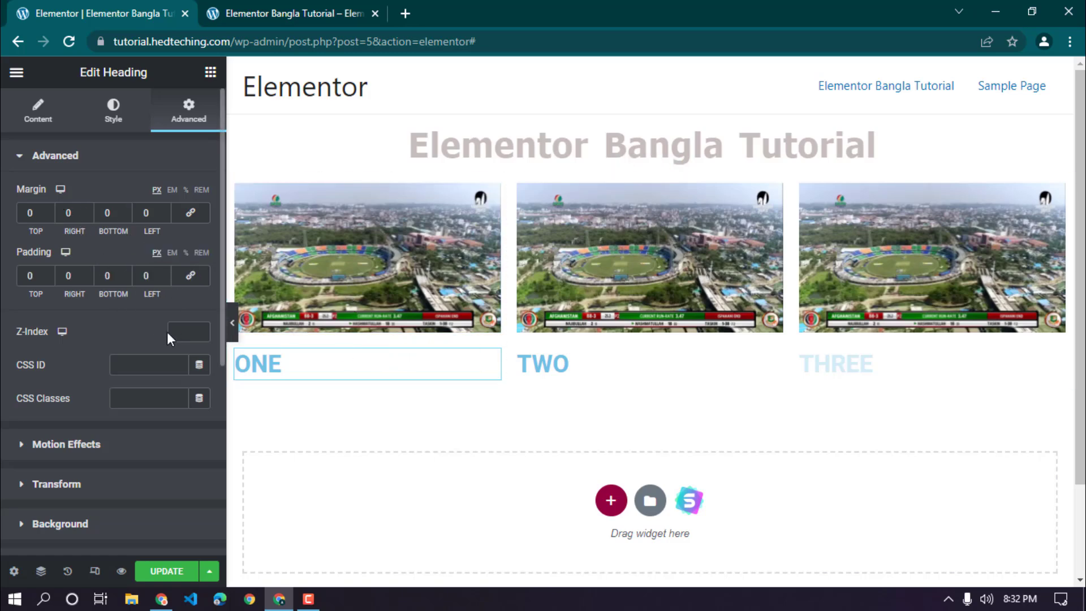
# Step: Try a 22 px top margin and some top padding on the ONE heading, and reset both to 0
pyautogui.moveTo(46, 211); pyautogui.dragTo(46, 210)
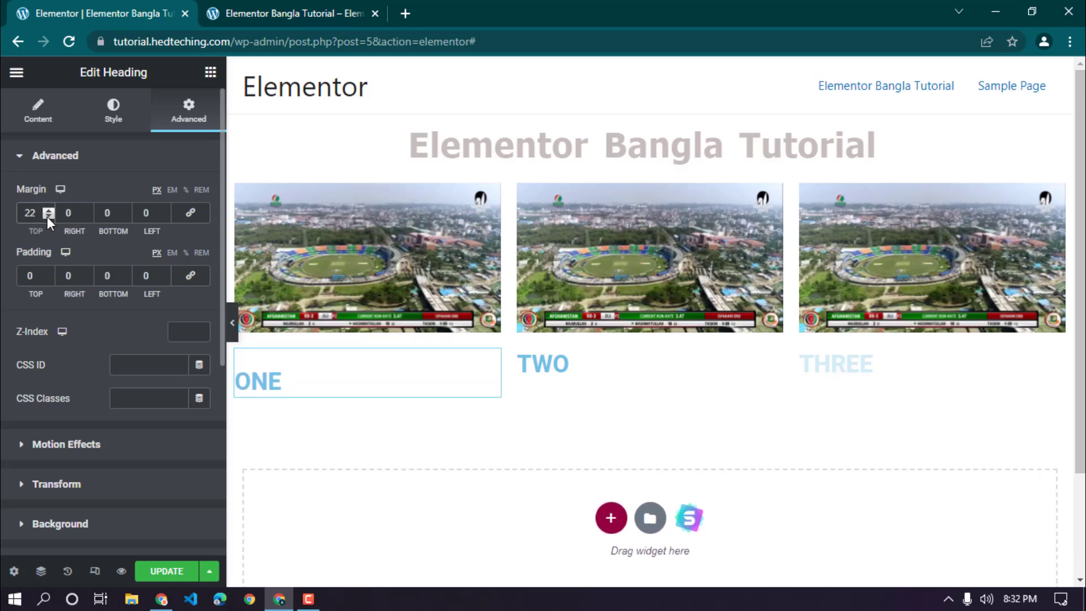
pyautogui.moveTo(49, 274); pyautogui.dragTo(49, 273)
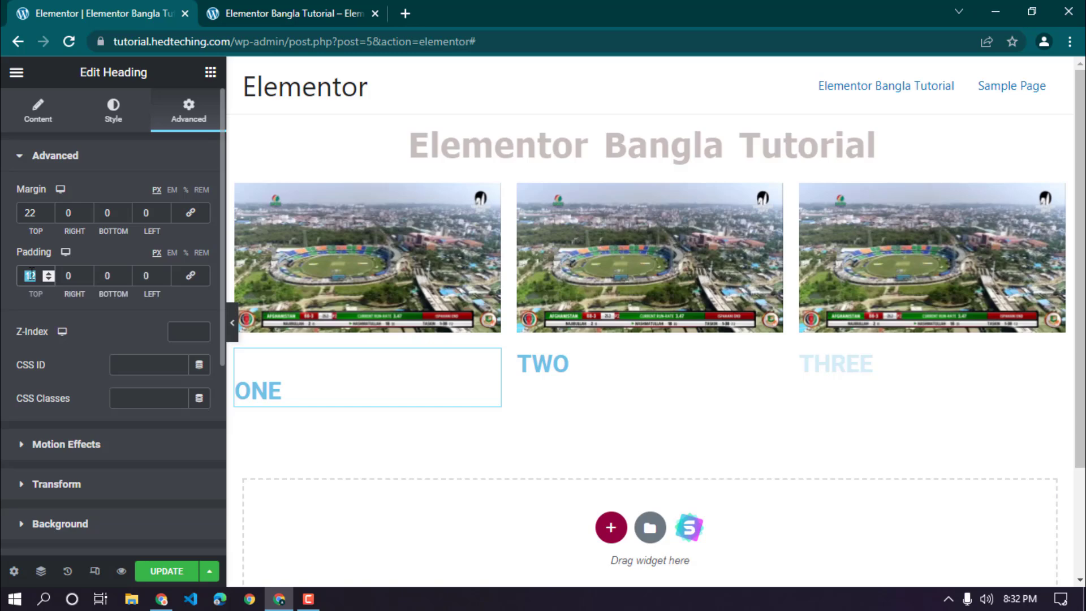
pyautogui.write('0')
pyautogui.doubleClick(22, 215)
pyautogui.write('0')
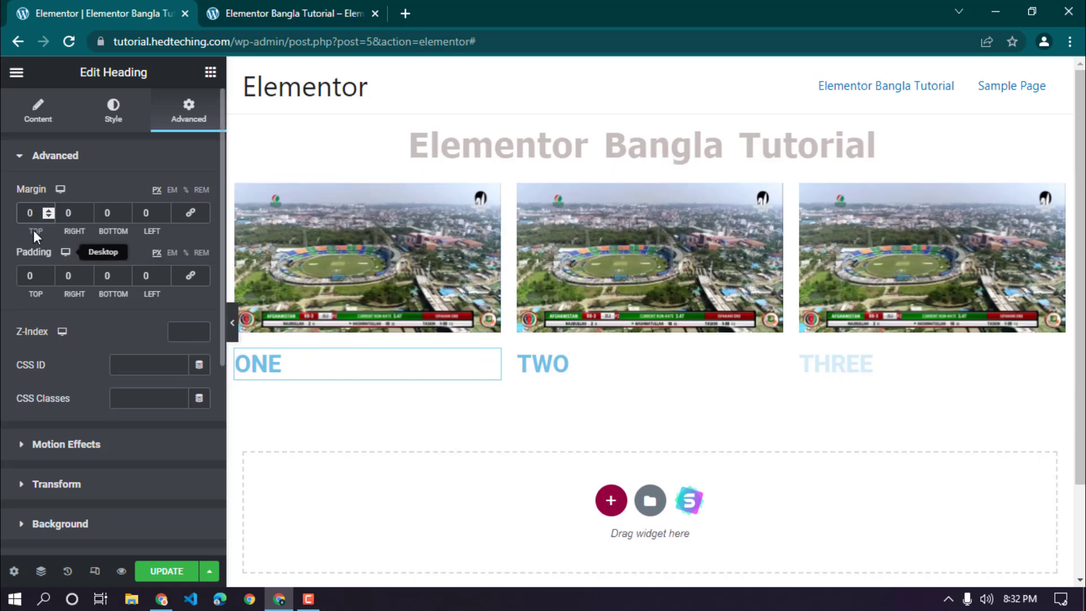
# Step: Try a -20 px top margin on the ONE heading to pull it closer to its image
pyautogui.click(48, 215)
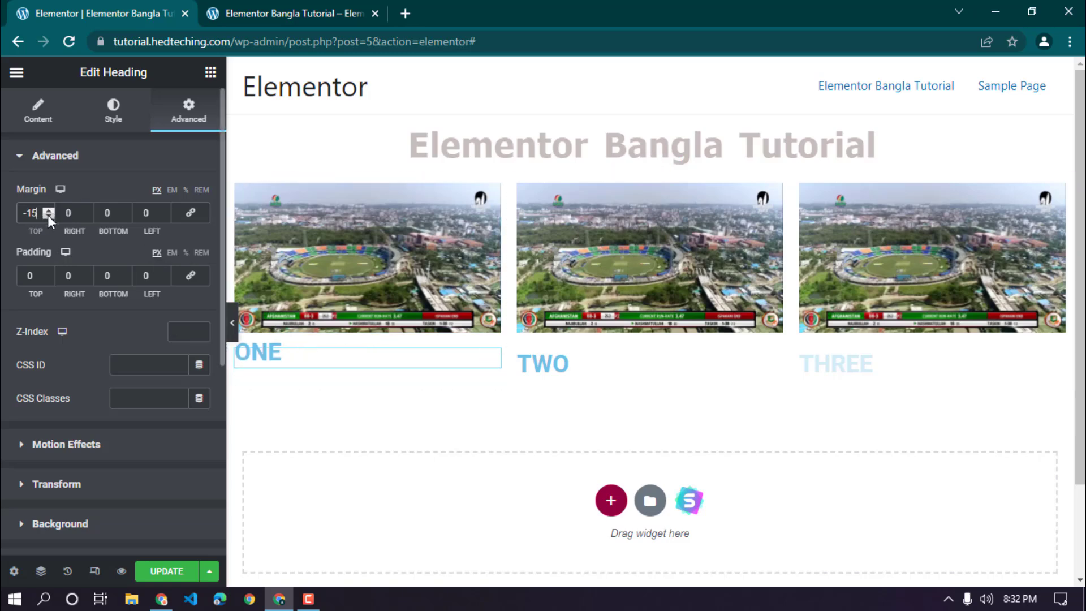
pyautogui.click(47, 215)
pyautogui.click(47, 215)
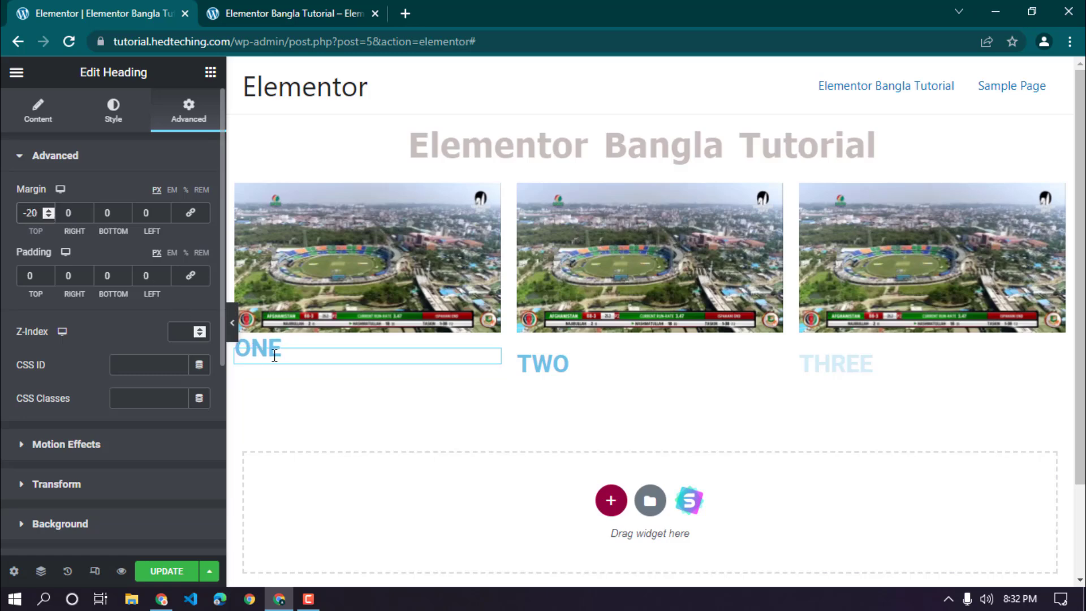
# Step: Change the ONE heading's text color to black
pyautogui.click(114, 111)
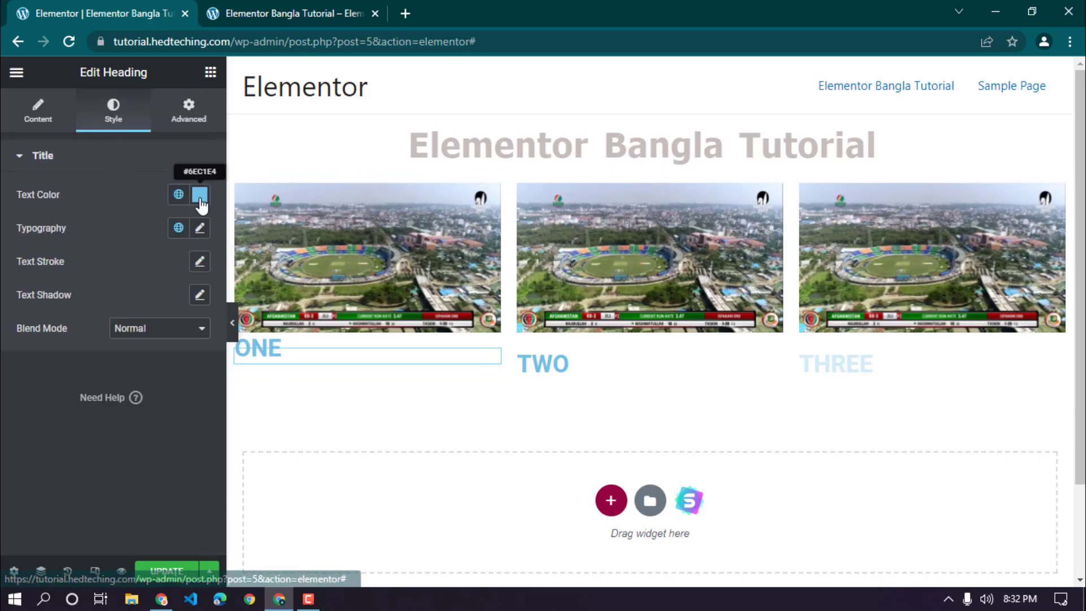
pyautogui.click(201, 200)
pyautogui.moveTo(200, 301); pyautogui.dragTo(2, 500)
pyautogui.click(22, 464)
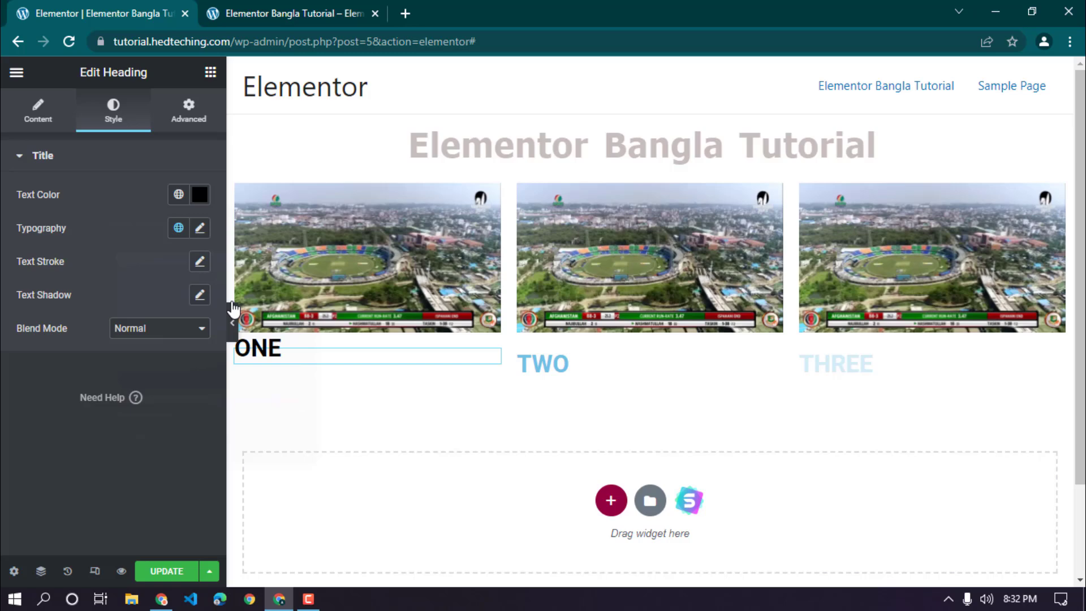
# Step: Set the ONE heading's typography to the Risque font family at 15 px
pyautogui.click(200, 229)
pyautogui.click(155, 302)
pyautogui.click(149, 364)
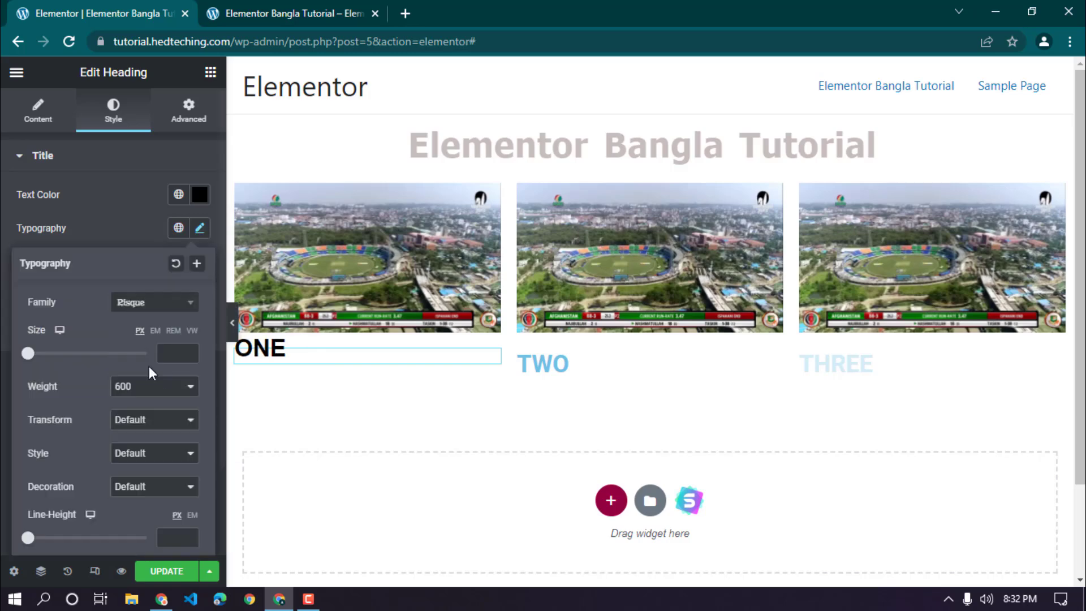
pyautogui.click(191, 349)
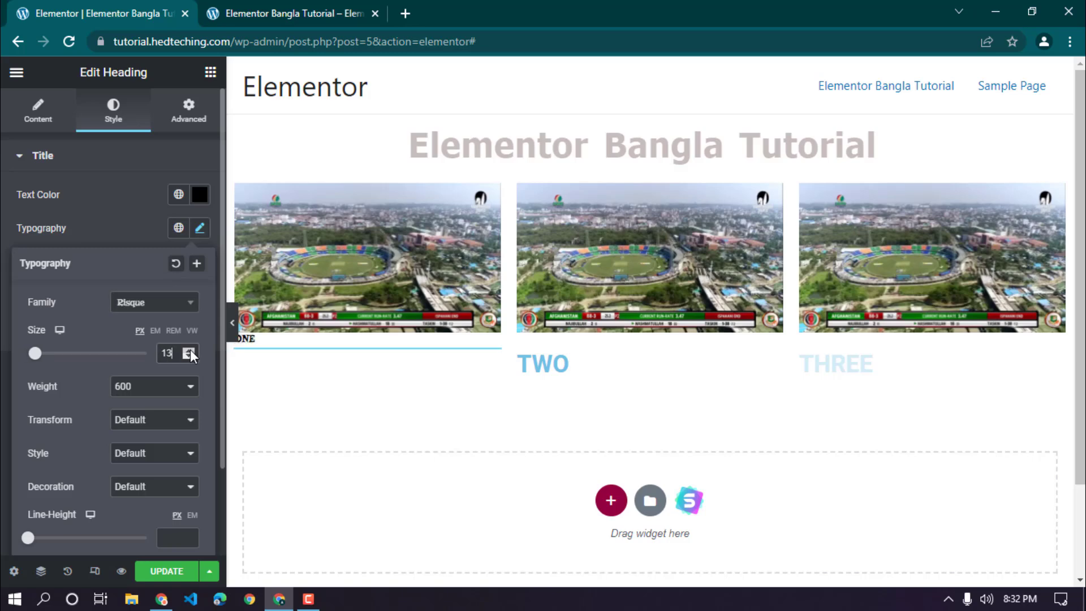
pyautogui.doubleClick(191, 349)
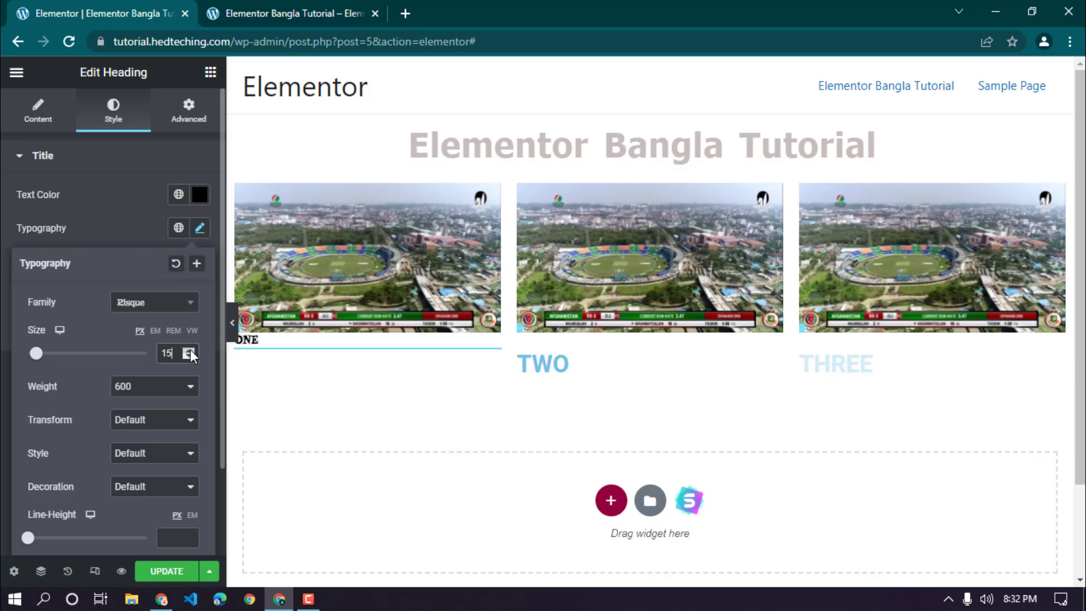
# Step: Set the ONE heading's top margin to -15 px and center its alignment
pyautogui.click(187, 111)
pyautogui.moveTo(30, 215); pyautogui.dragTo(58, 217)
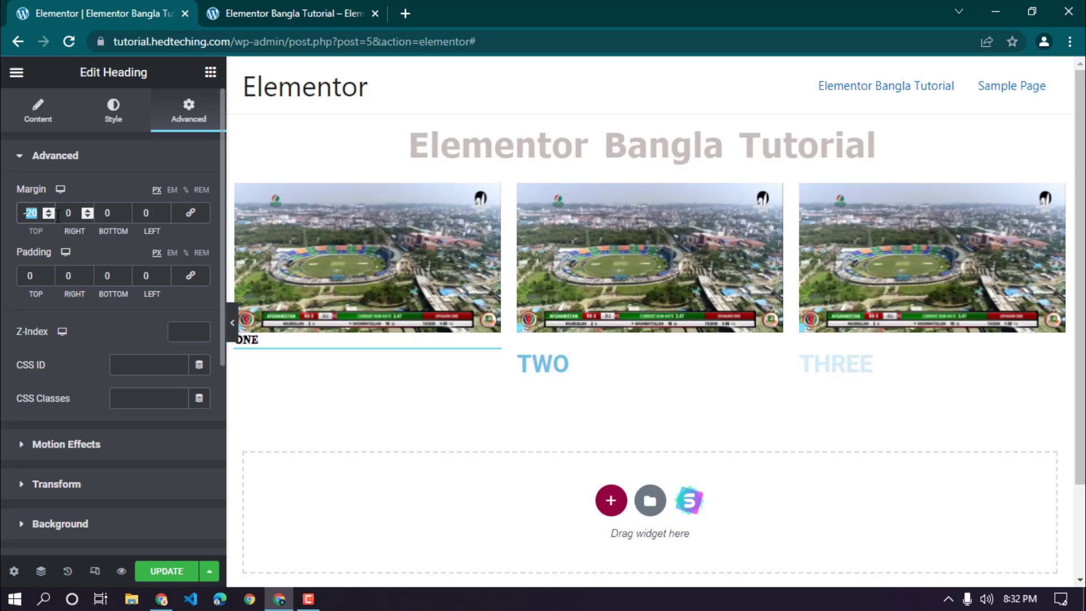
pyautogui.write('15')
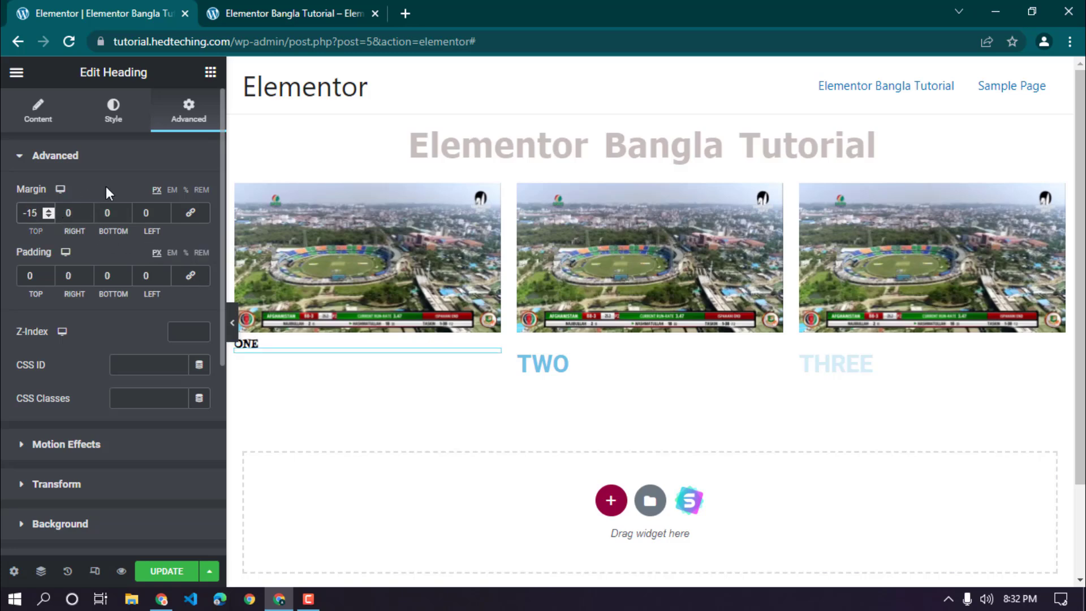
pyautogui.click(277, 340)
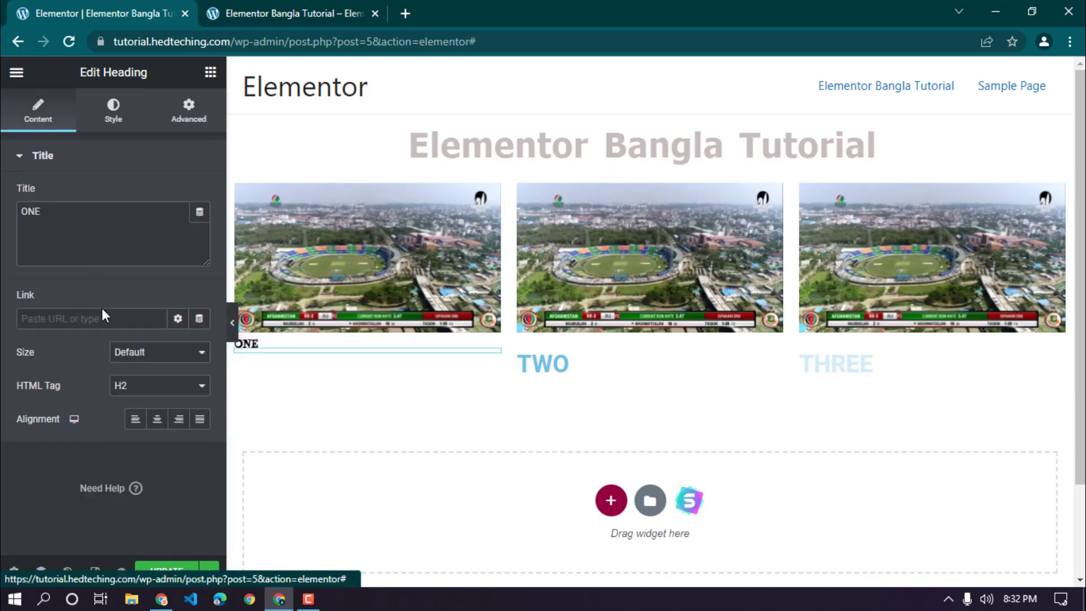
pyautogui.click(156, 418)
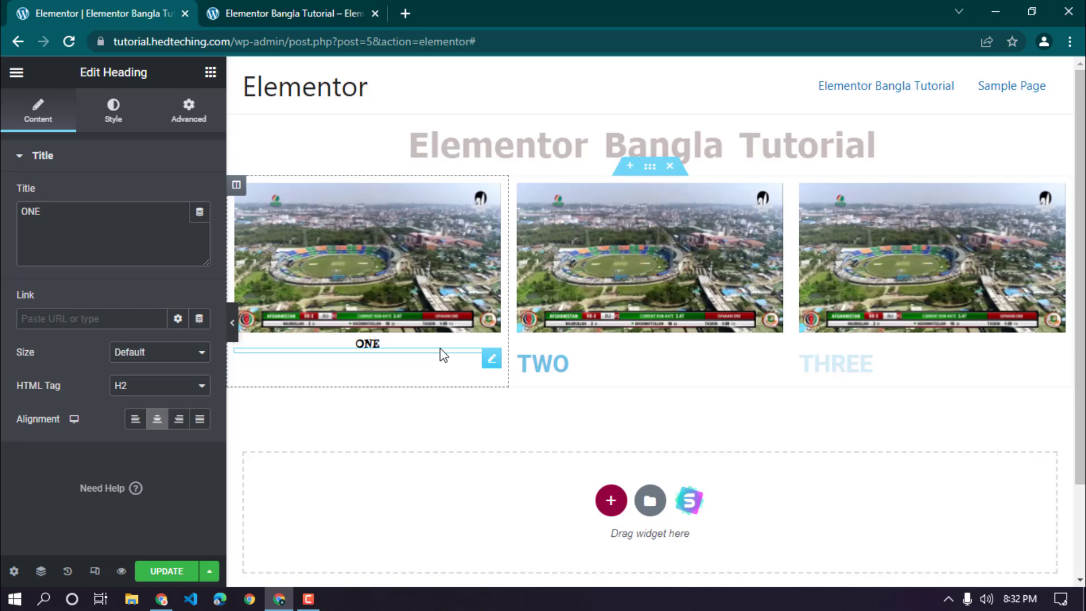
# Step: Increase the ONE heading's font size to 25 px and check the page briefly without the editing panel
pyautogui.click(111, 120)
pyautogui.click(200, 228)
pyautogui.click(188, 351)
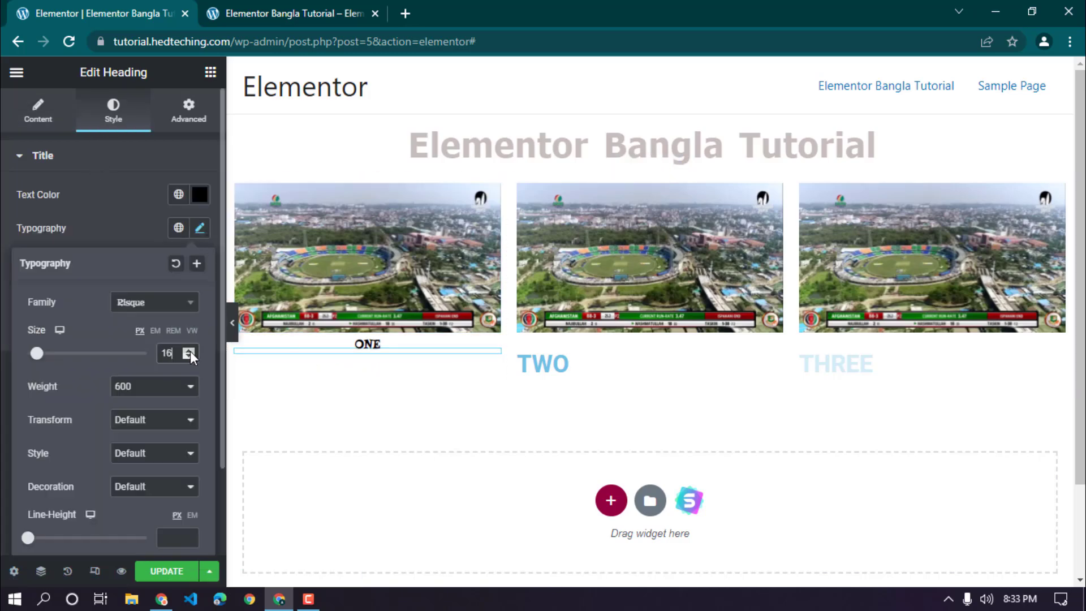
pyautogui.click(187, 351)
pyautogui.click(187, 351)
pyautogui.click(187, 351)
pyautogui.click(187, 351)
pyautogui.click(187, 350)
pyautogui.click(188, 350)
pyautogui.click(188, 351)
pyautogui.click(188, 351)
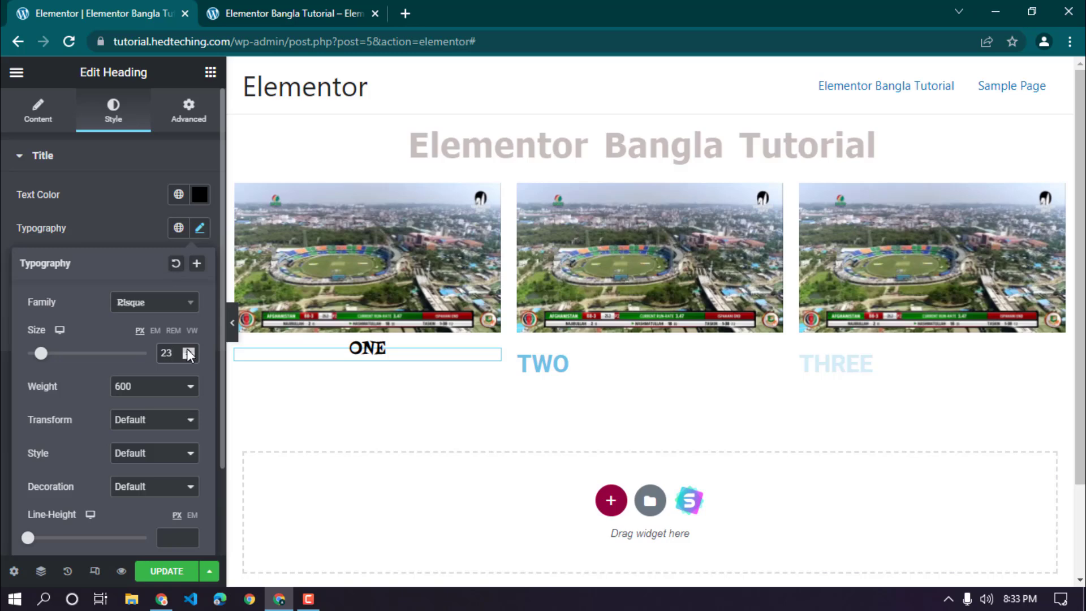
pyautogui.click(187, 350)
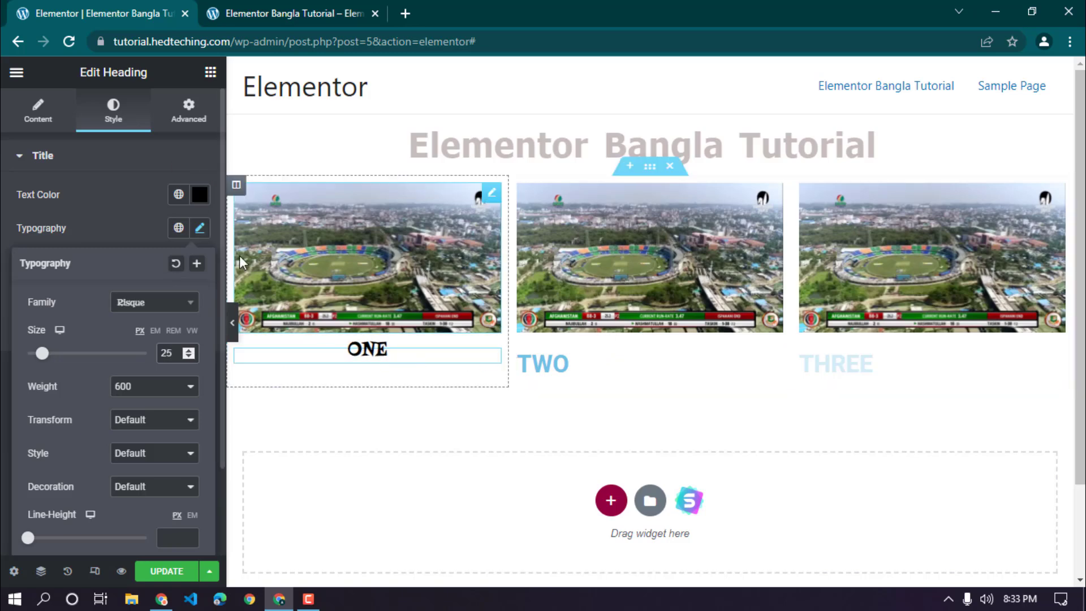
pyautogui.click(233, 323)
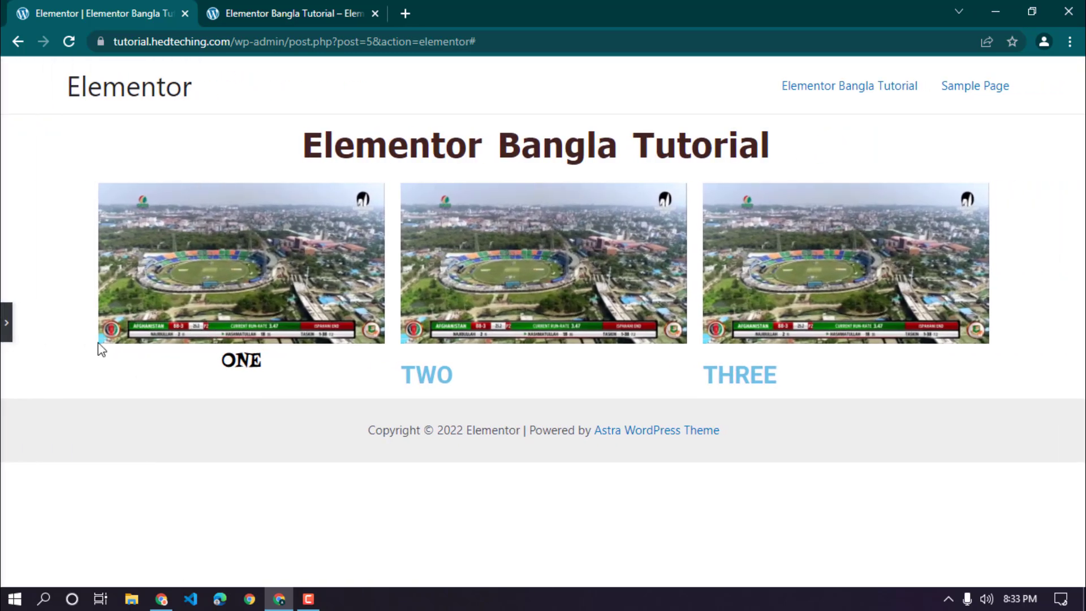
pyautogui.click(5, 326)
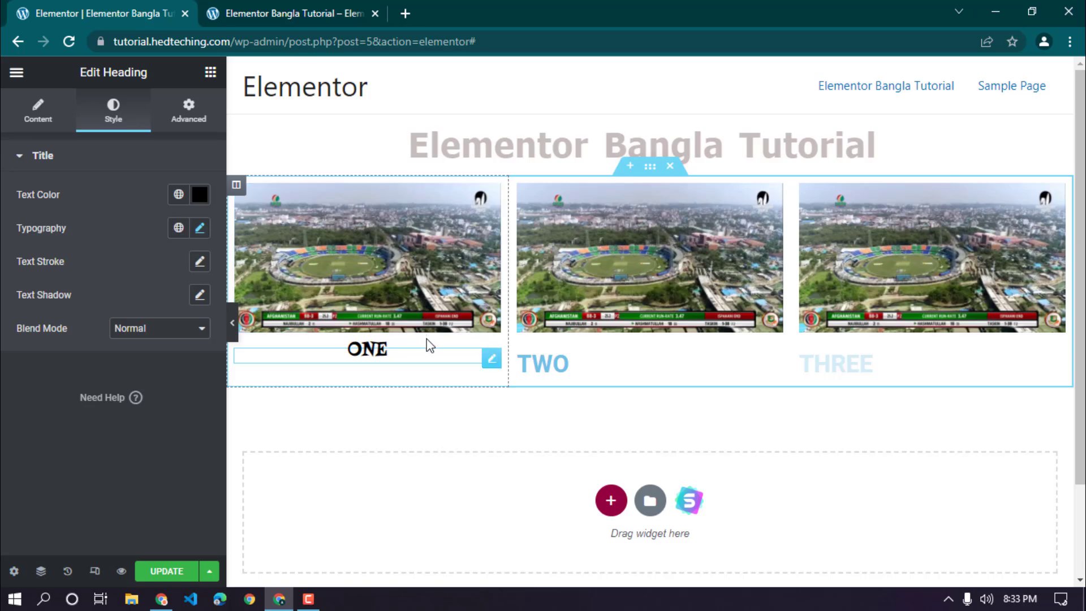
# Step: Copy the ONE heading and paste its style onto the TWO and THREE headings
pyautogui.rightClick(495, 361)
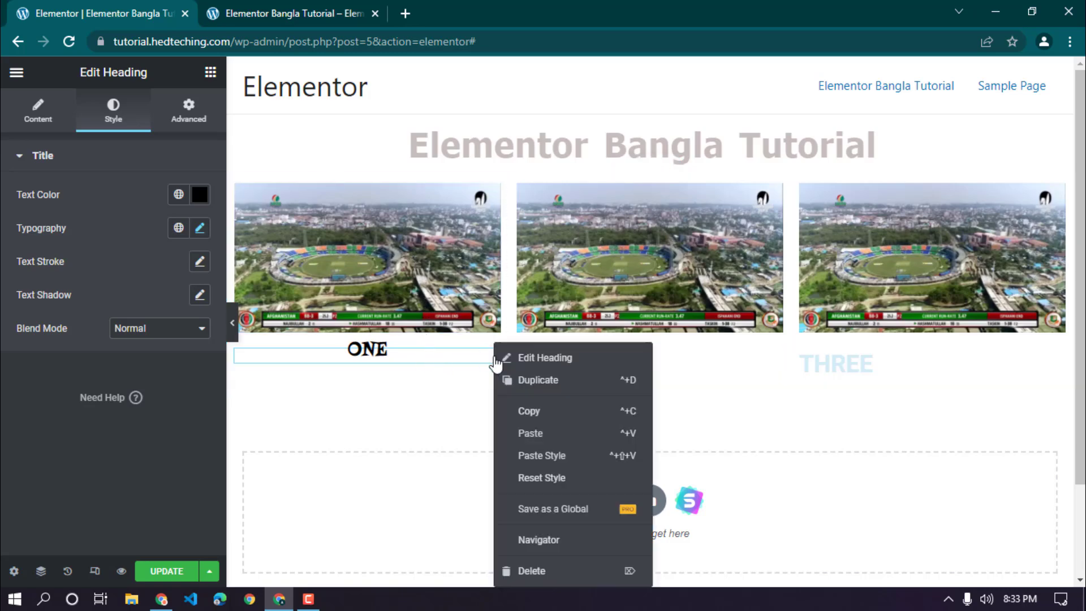
pyautogui.click(521, 411)
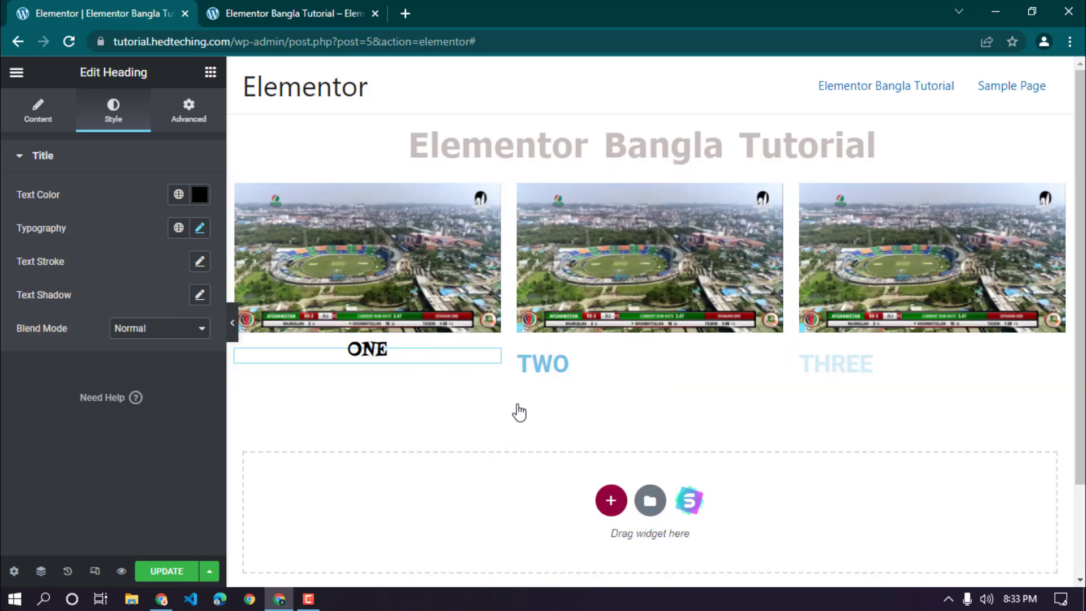
pyautogui.rightClick(782, 374)
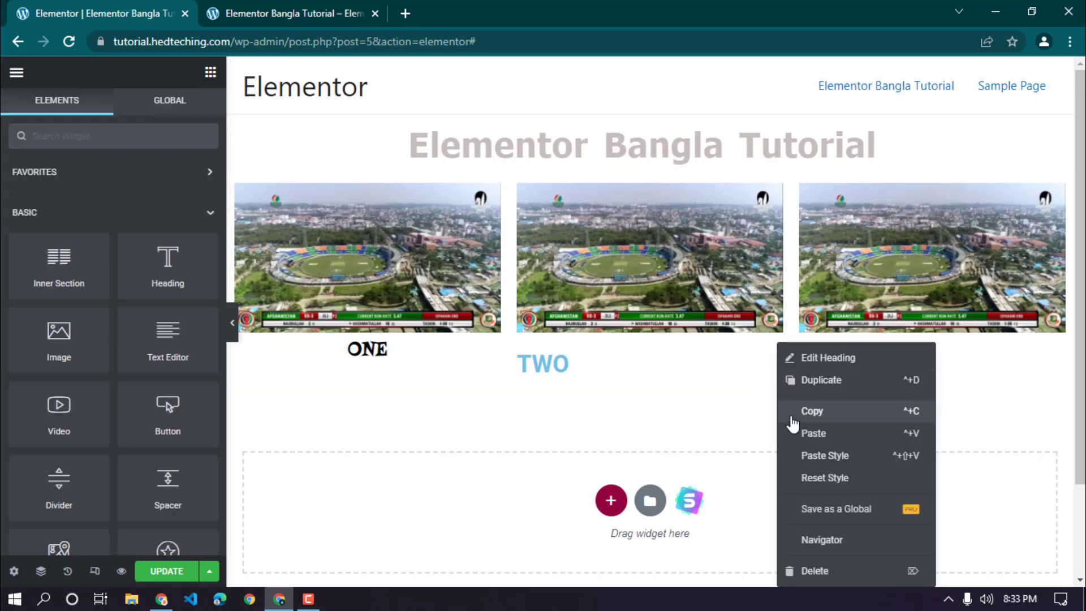
pyautogui.click(810, 456)
pyautogui.rightClick(956, 374)
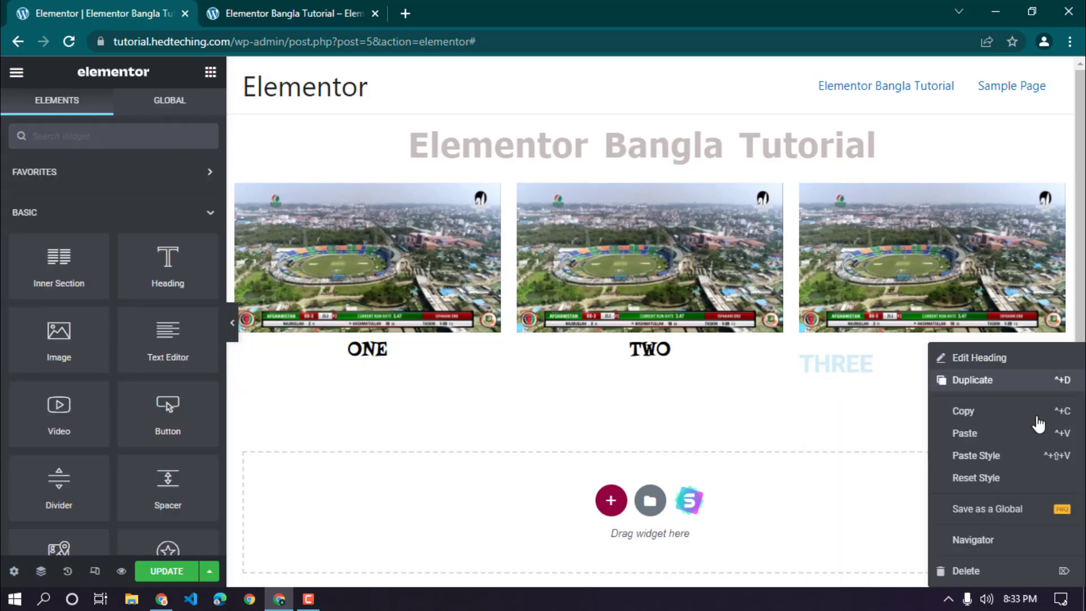
pyautogui.click(972, 456)
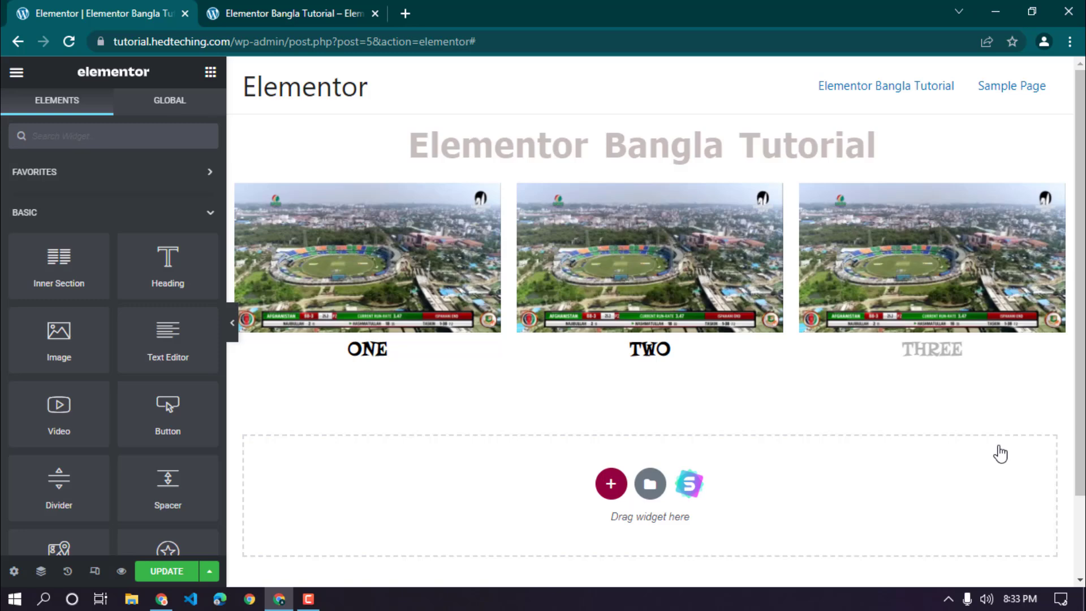
# Step: Preview the page without the editing panel and examine the ONE, TWO and THREE headings under their images
pyautogui.click(237, 323)
pyautogui.click(229, 322)
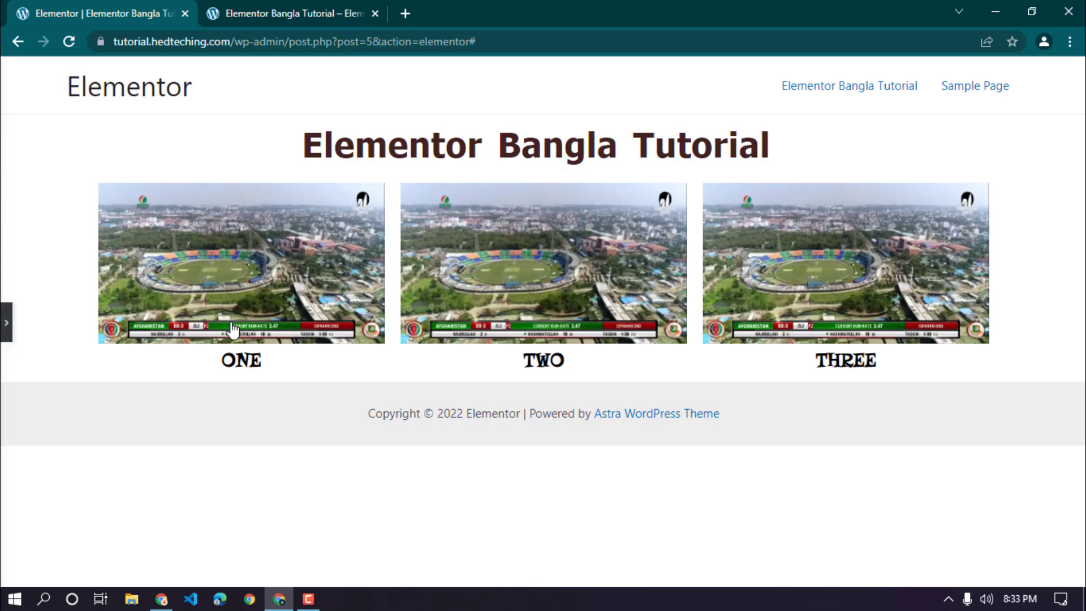
pyautogui.doubleClick(273, 368)
pyautogui.click(405, 372)
pyautogui.doubleClick(526, 357)
pyautogui.click(909, 375)
pyautogui.moveTo(905, 370); pyautogui.dragTo(841, 365)
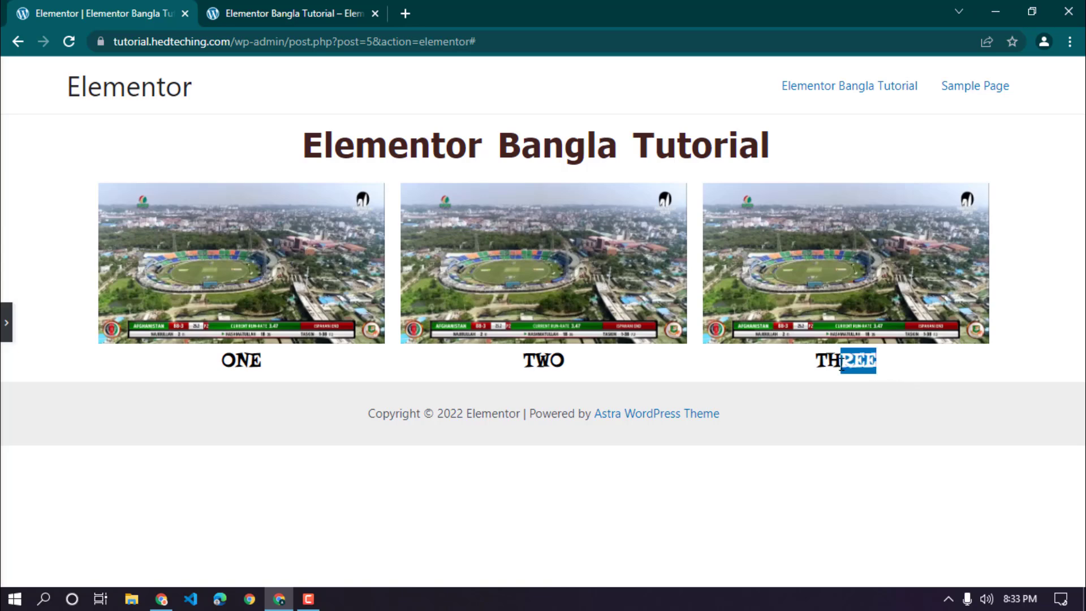
pyautogui.click(841, 365)
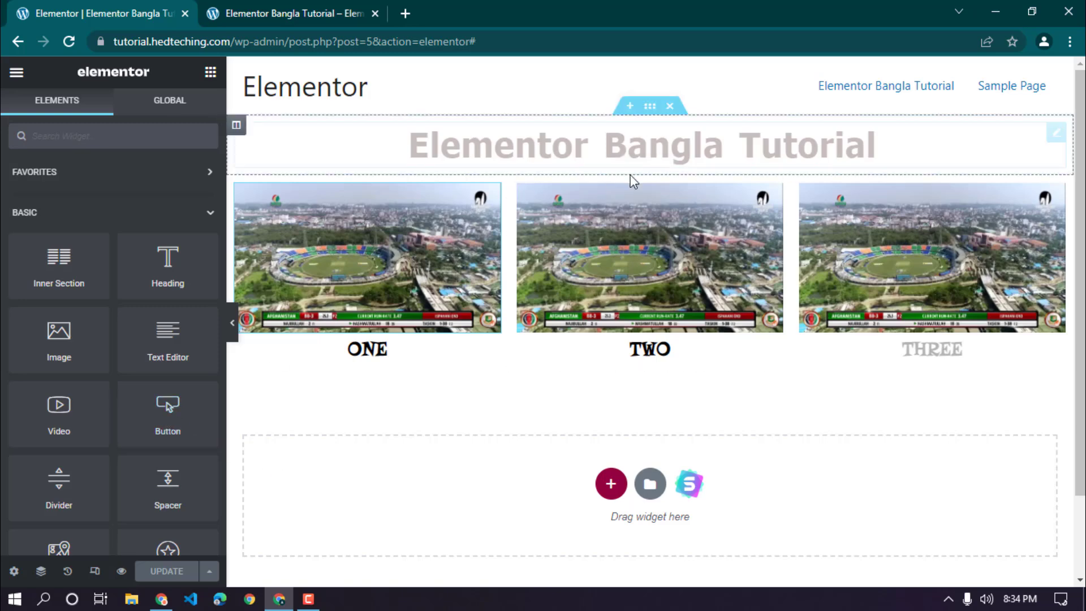
# Step: Give the title section a Classic background type and open the media picker for its background image
pyautogui.click(651, 109)
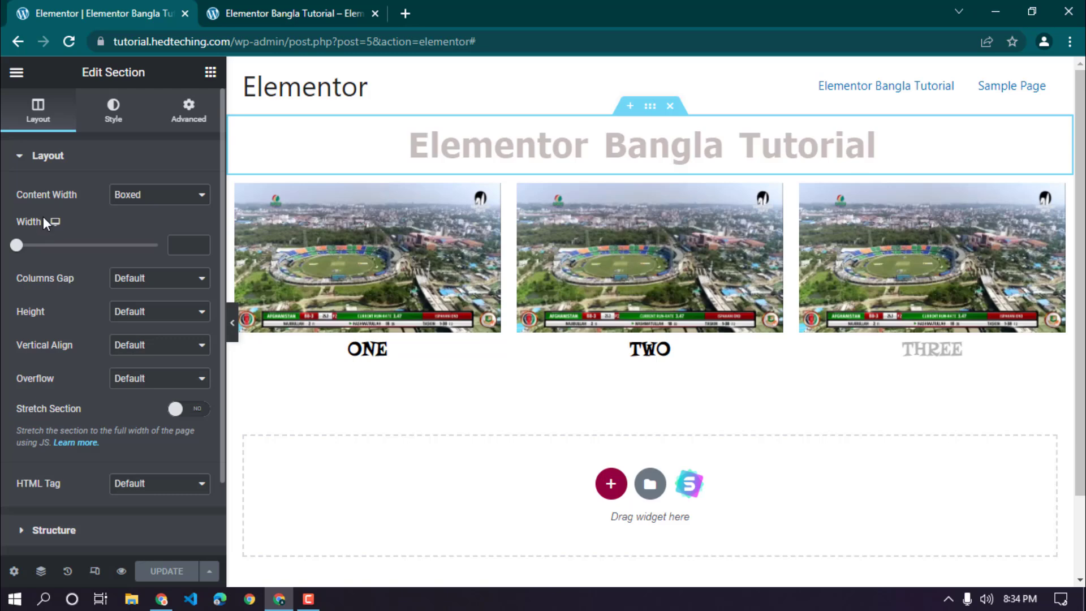
pyautogui.click(113, 120)
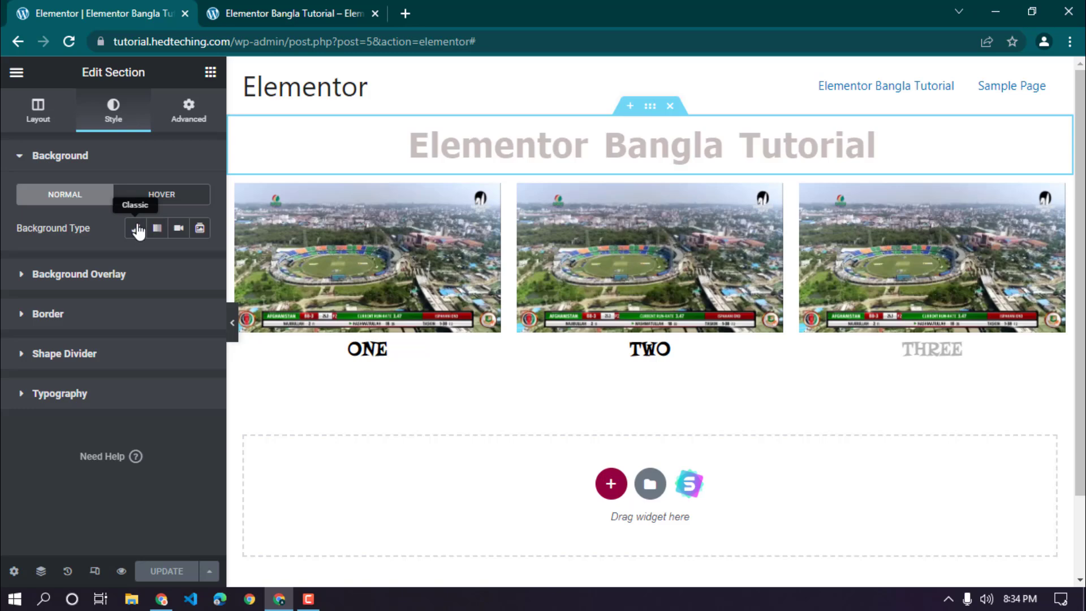
pyautogui.click(137, 229)
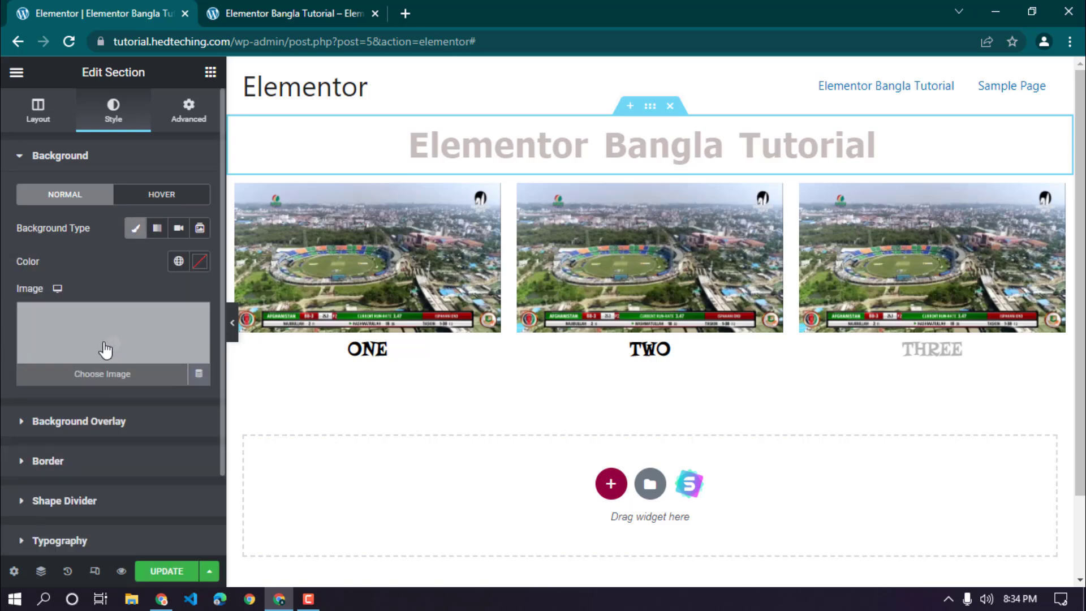
pyautogui.click(83, 334)
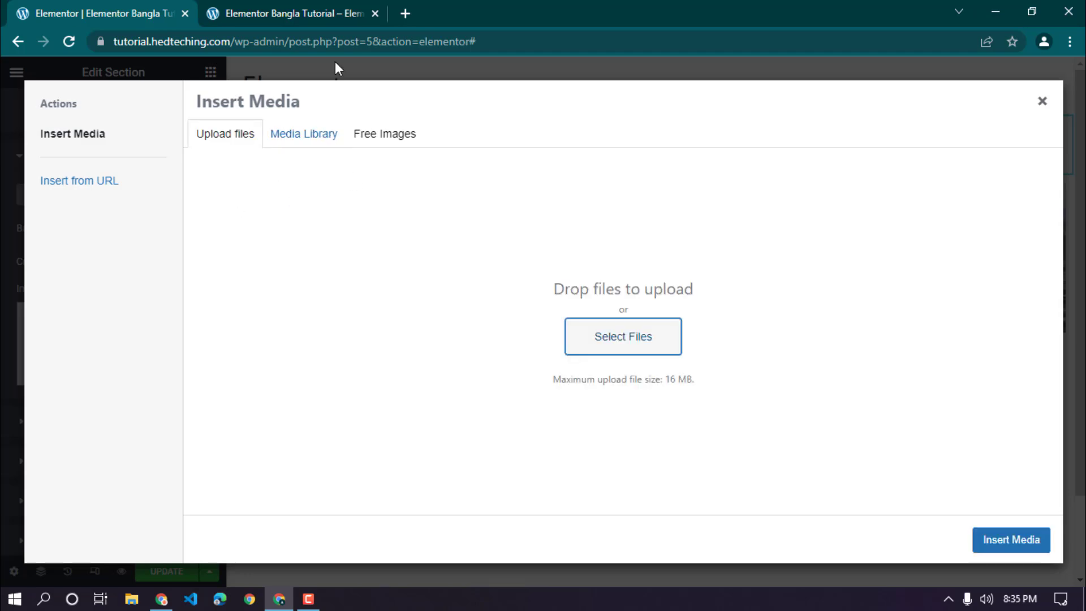
# Step: Search the web for UNSPLASH in a new browser tab and open the Unsplash website
pyautogui.click(406, 11)
pyautogui.write('U')
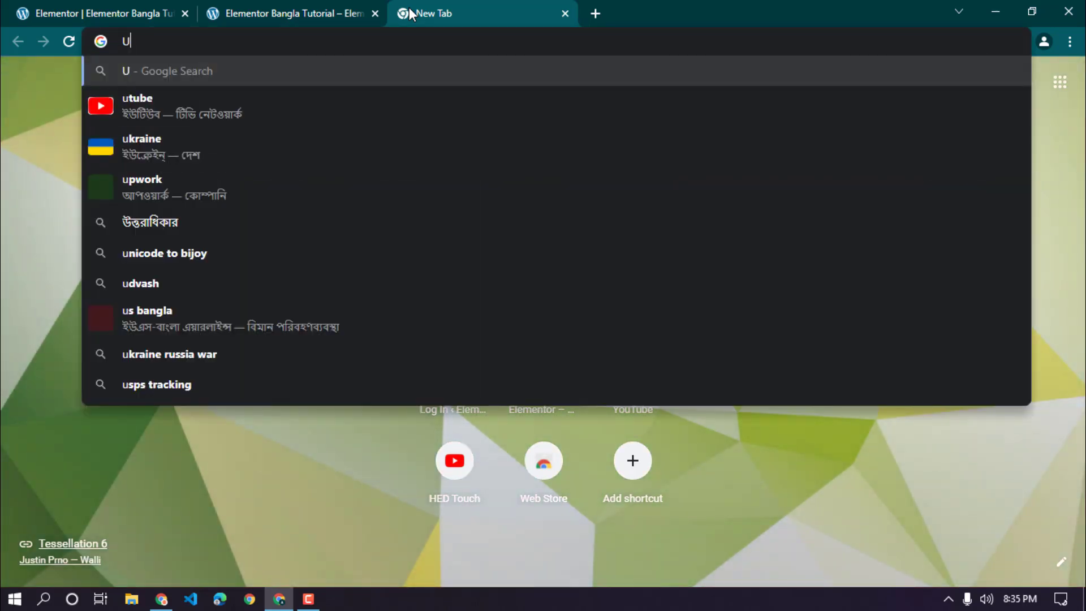
pyautogui.write('NSPLASH')
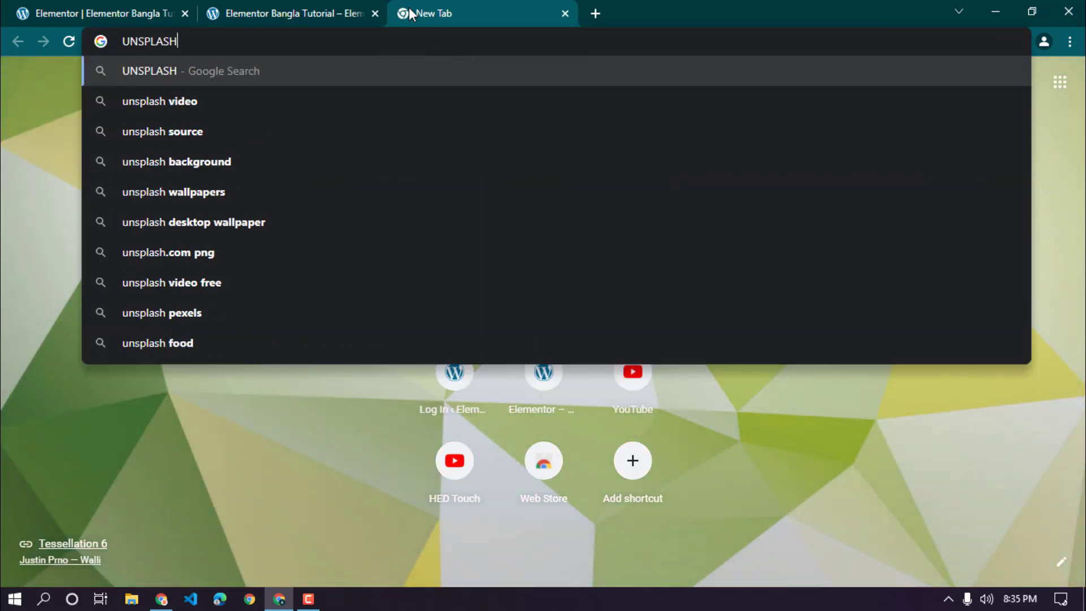
pyautogui.press('Return')
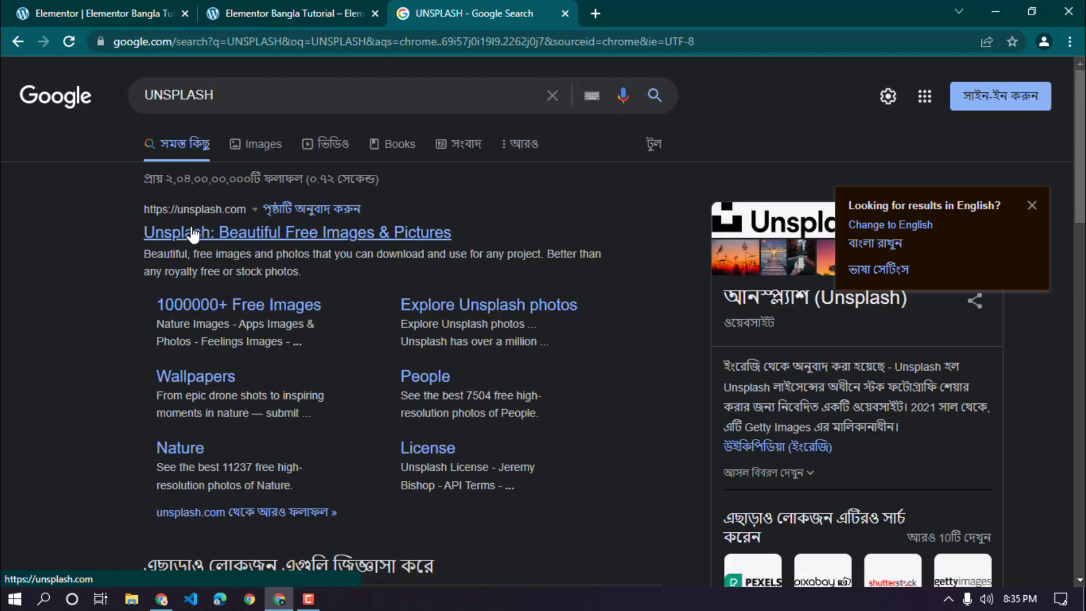
pyautogui.click(162, 233)
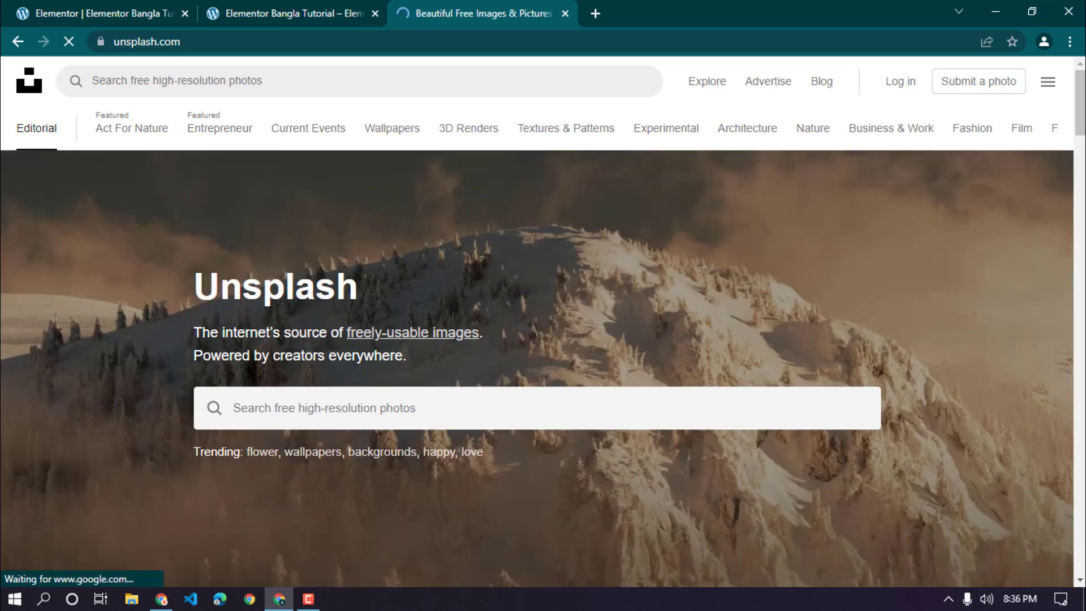
# Step: Browse Unsplash's Wallpapers topic and download the dark blue image with glowing dots for the title section's background
pyautogui.click(210, 136)
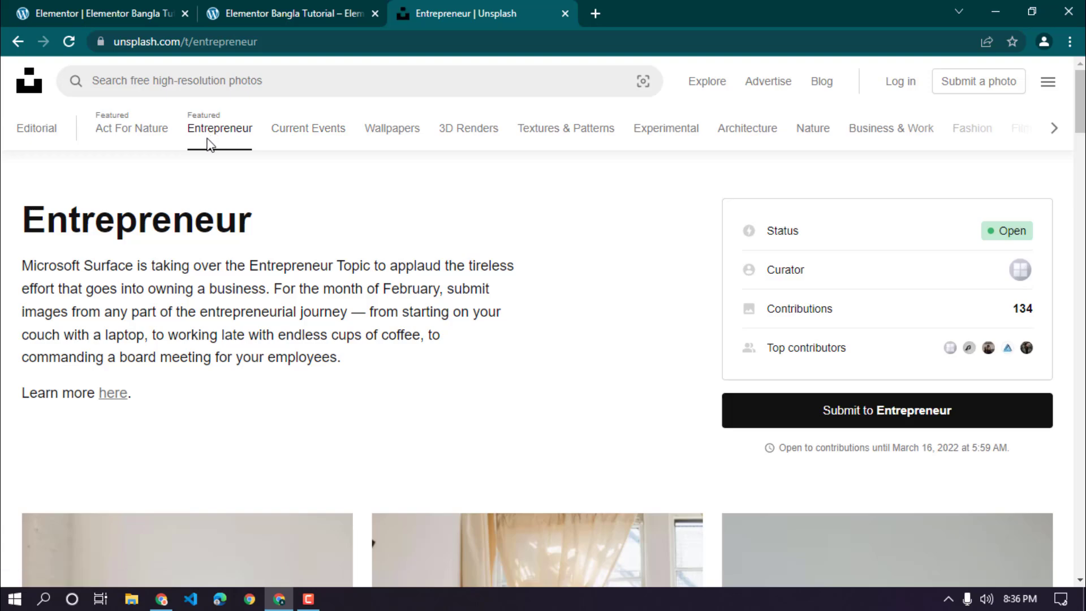
pyautogui.moveTo(1082, 116)
pyautogui.mouseDown()
pyautogui.moveTo(1082, 175)
pyautogui.moveTo(1081, 116)
pyautogui.mouseUp()
pyautogui.click(415, 139)
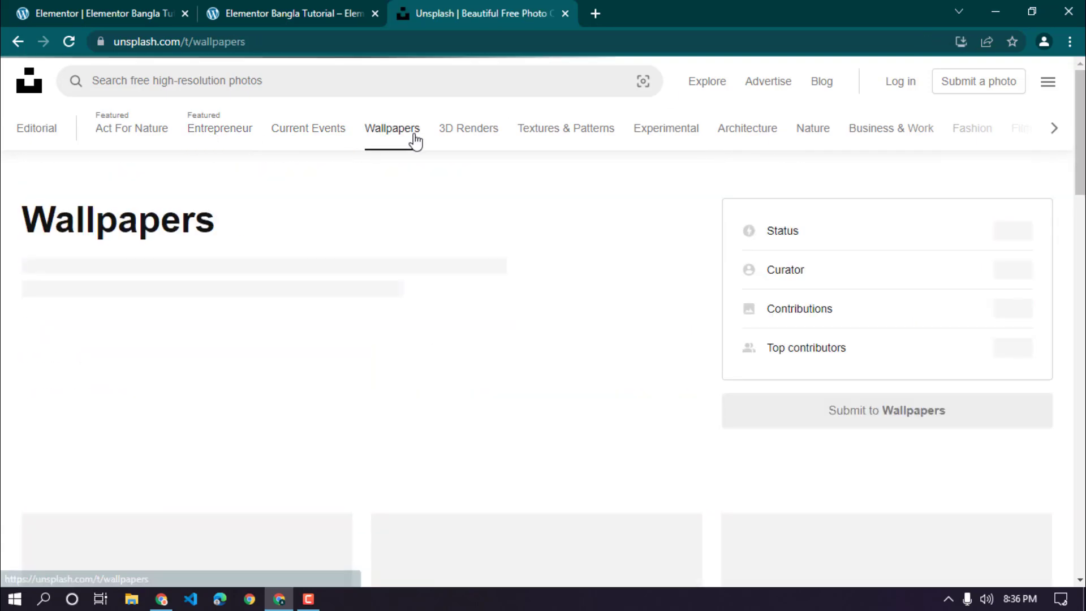
pyautogui.moveTo(1083, 115); pyautogui.dragTo(1081, 206)
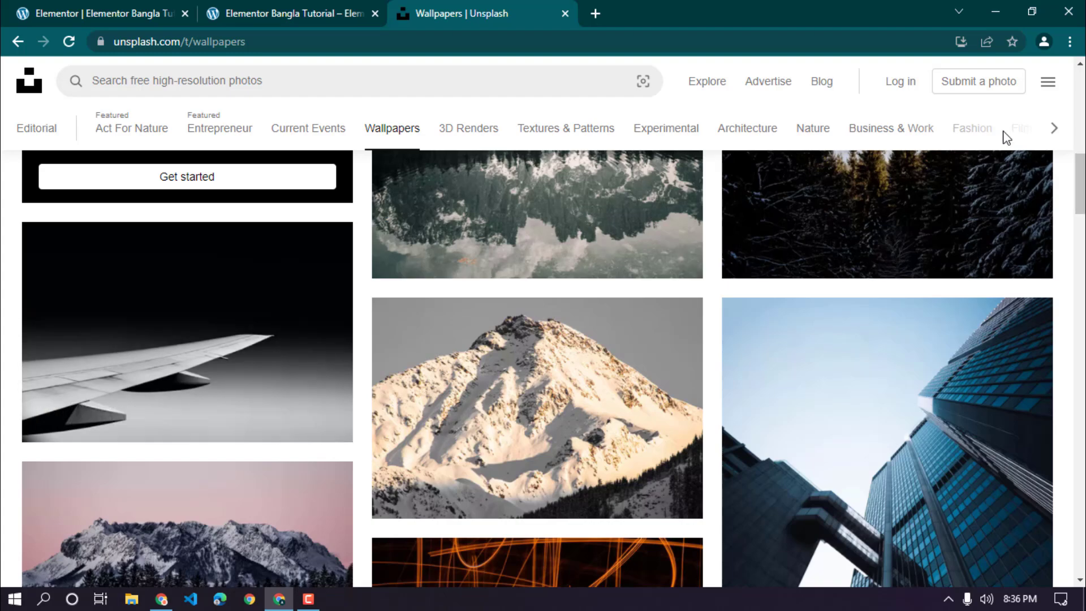
pyautogui.moveTo(1079, 164); pyautogui.dragTo(1081, 278)
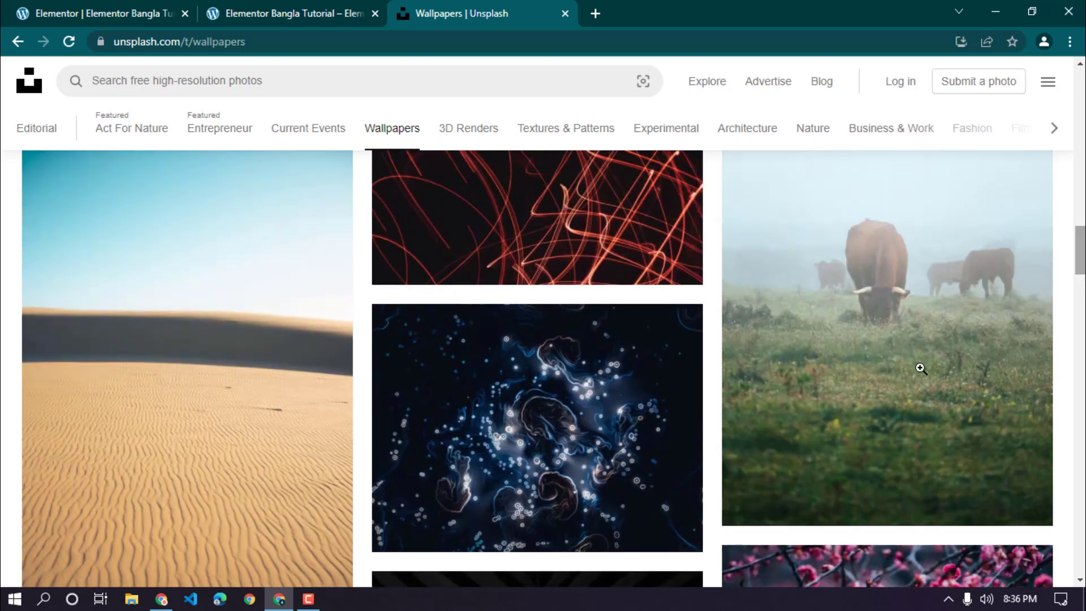
pyautogui.moveTo(582, 498)
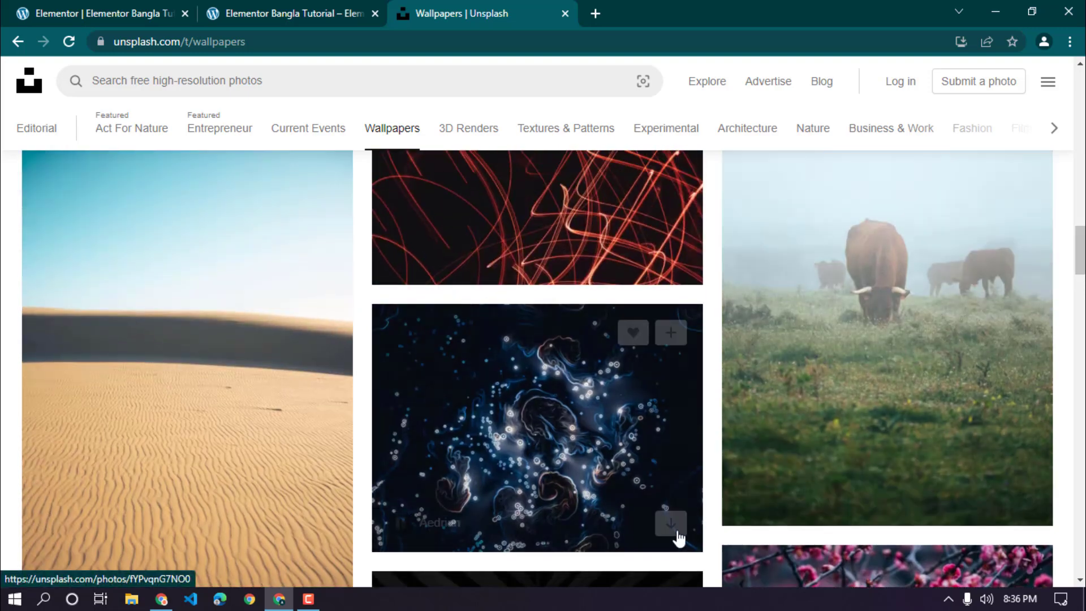
pyautogui.click(673, 527)
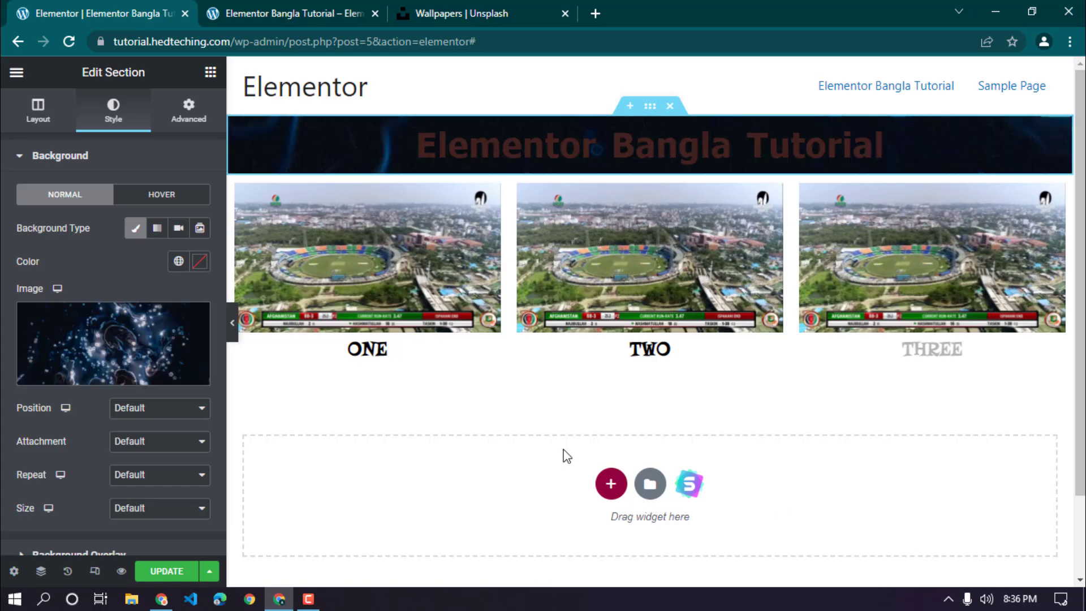
# Step: Unlink the title section's margin and padding values and set its top padding to 31 px
pyautogui.moveTo(116, 350)
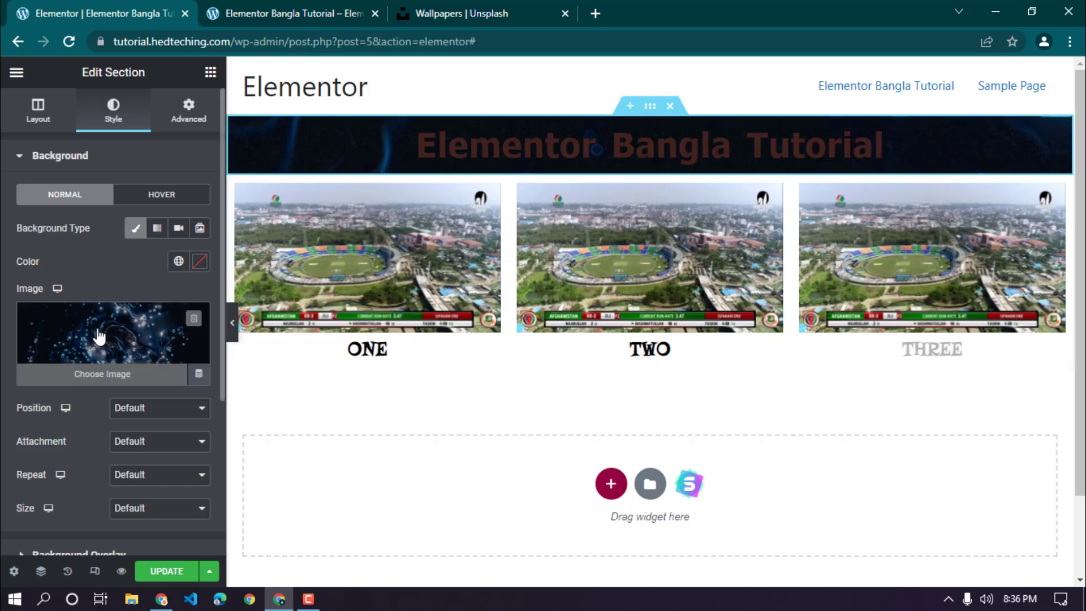
pyautogui.click(232, 322)
pyautogui.click(8, 325)
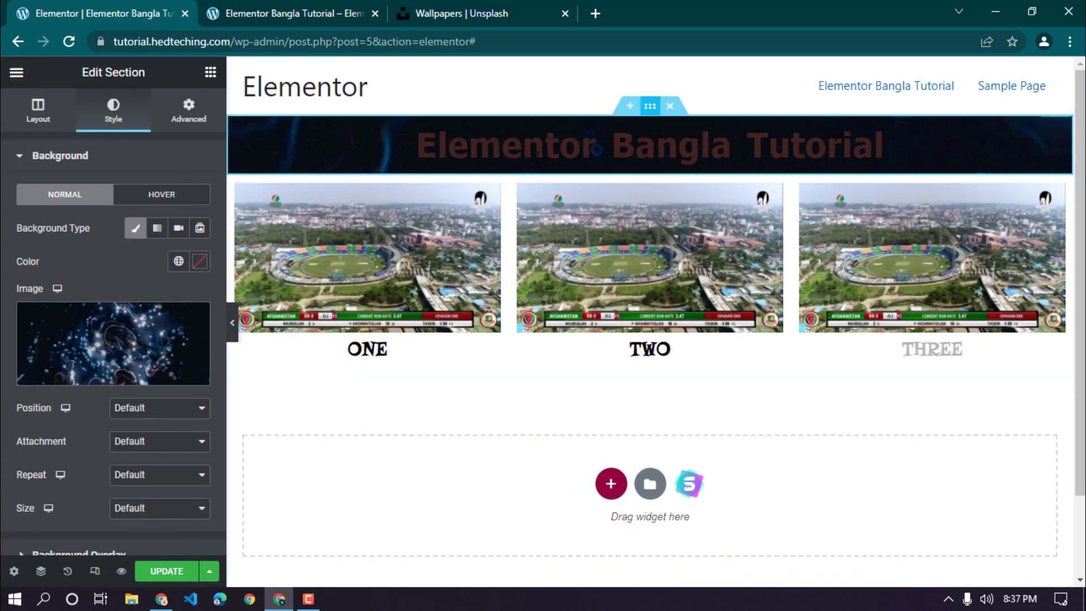
pyautogui.click(189, 111)
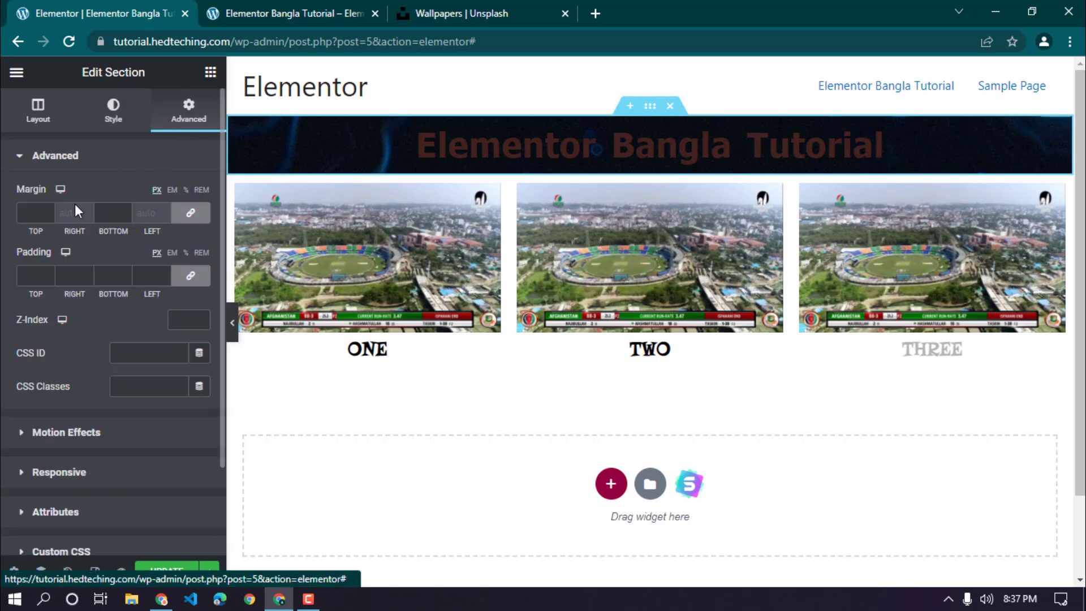
pyautogui.click(190, 213)
pyautogui.click(189, 273)
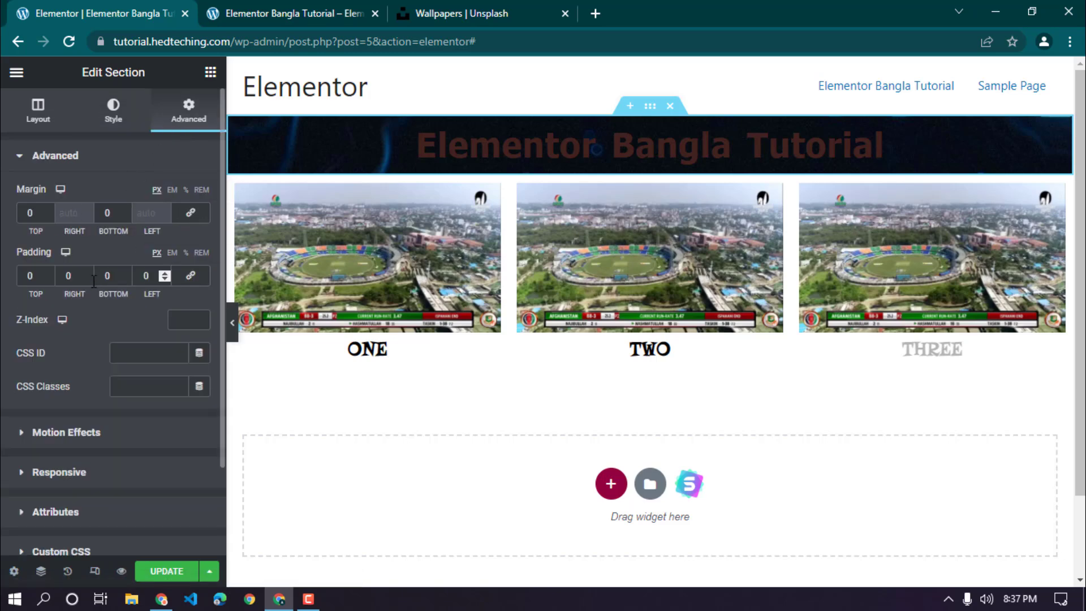
pyautogui.click(49, 273)
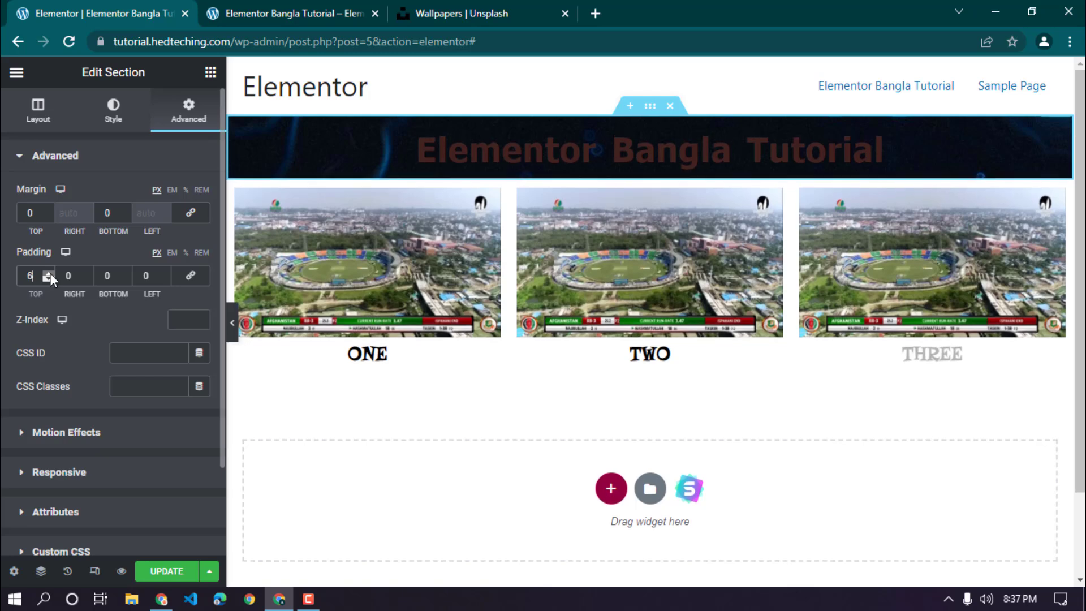
pyautogui.moveTo(50, 272); pyautogui.dragTo(50, 273)
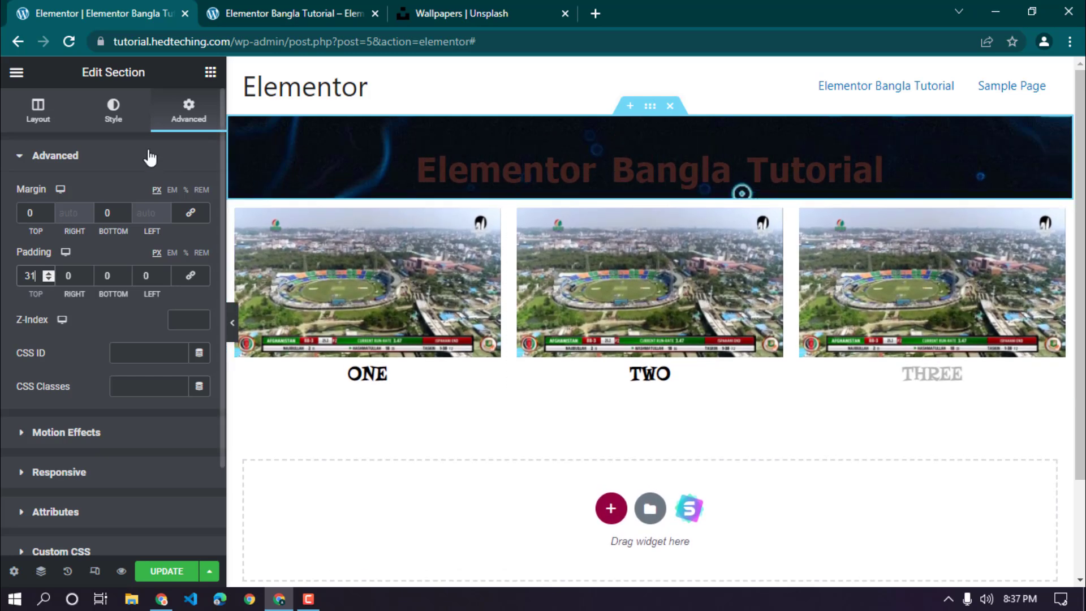
# Step: Set the title section's height to Fit To Screen and preview the page without the editing panel
pyautogui.click(45, 119)
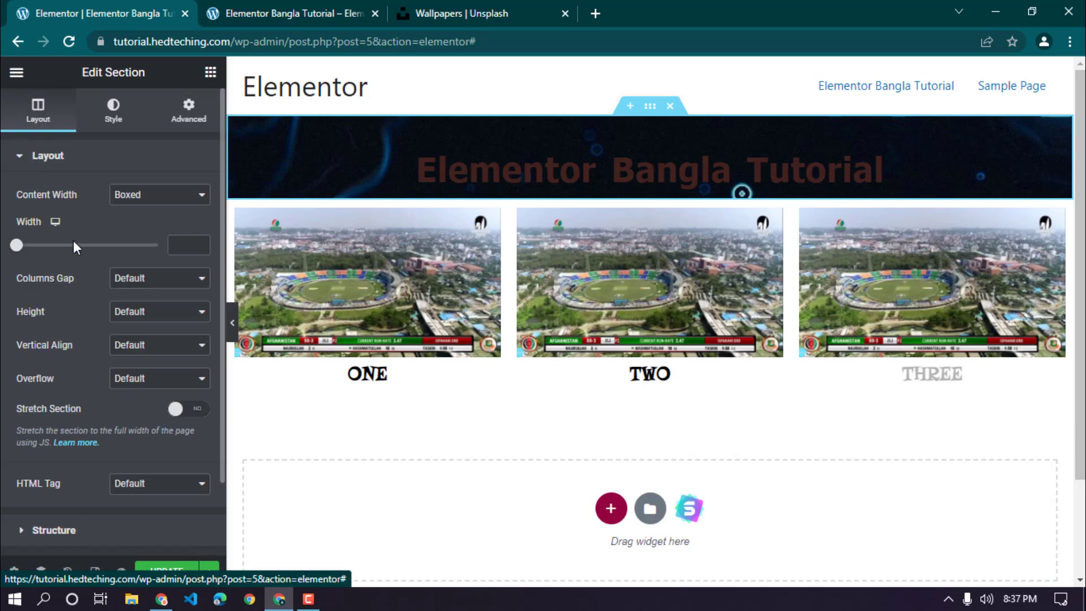
pyautogui.click(128, 311)
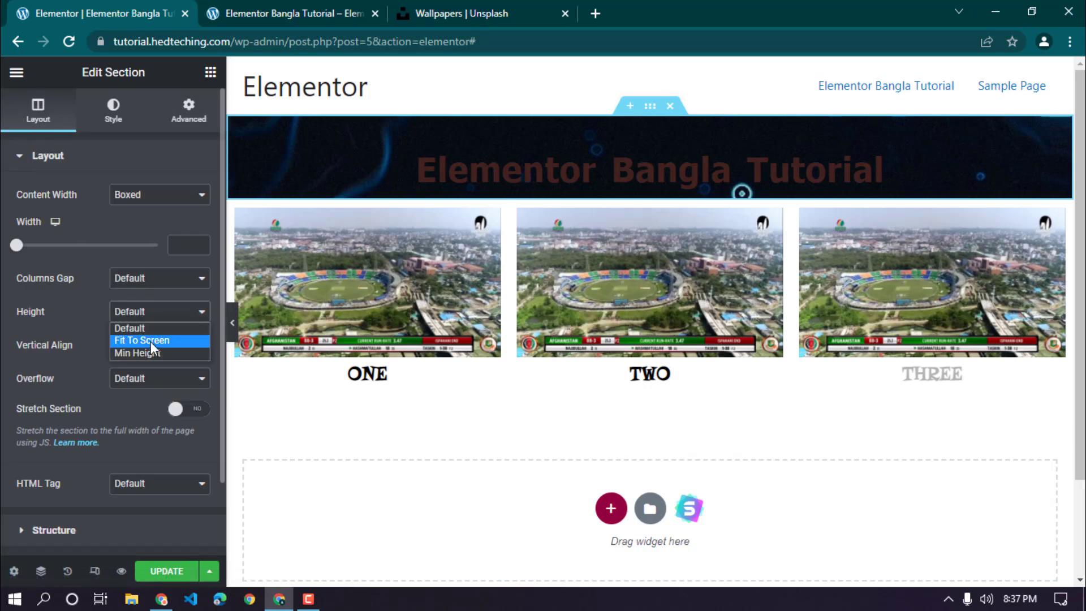
pyautogui.click(151, 341)
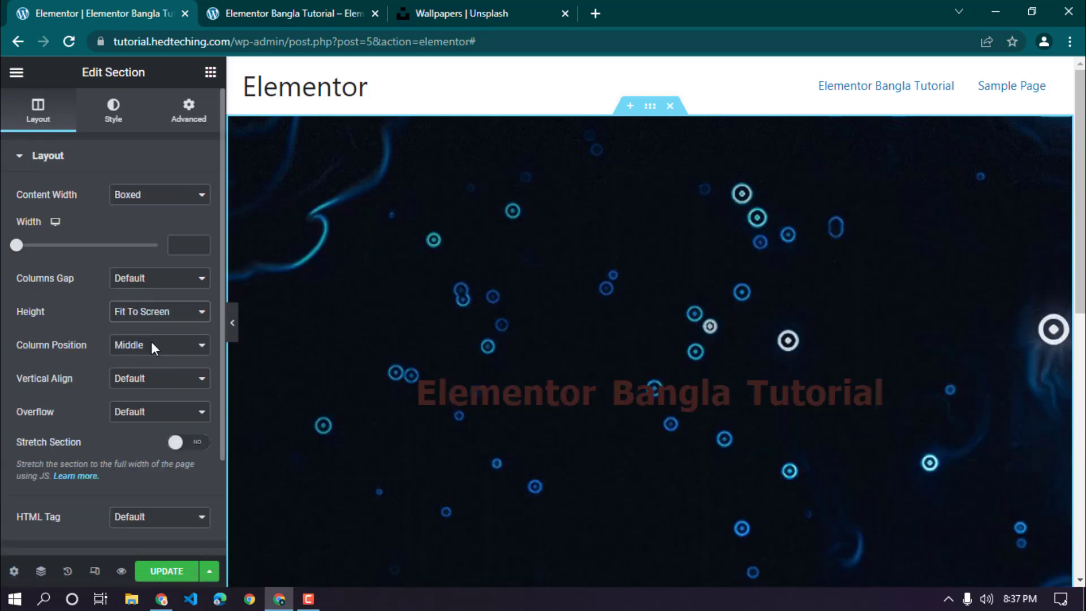
pyautogui.click(240, 335)
pyautogui.scroll(-2, 858, 292)
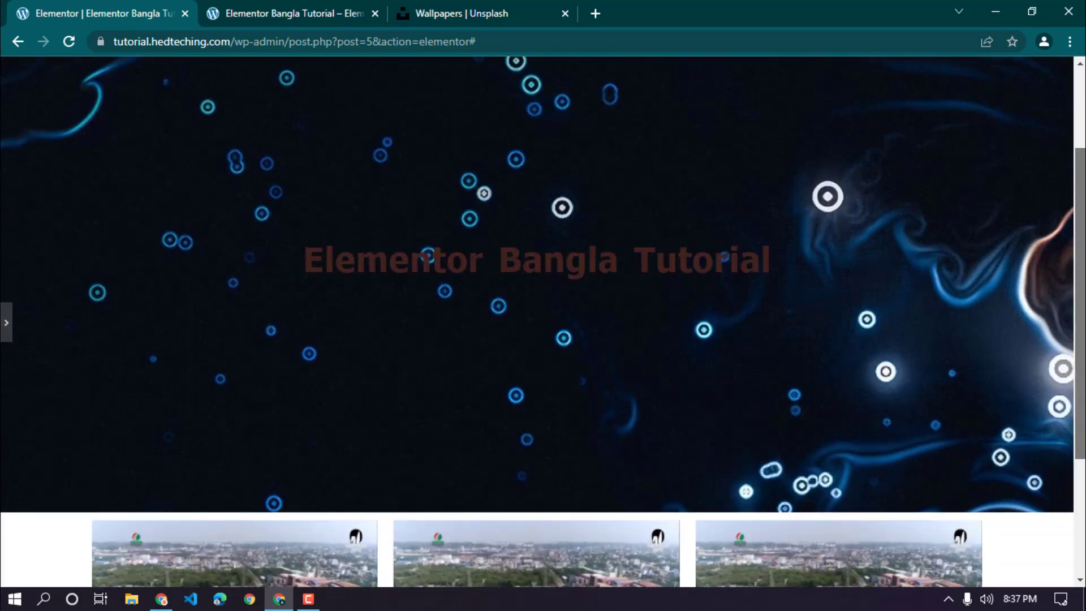
pyautogui.scroll(3, 543, 323)
pyautogui.scroll(-5, 543, 323)
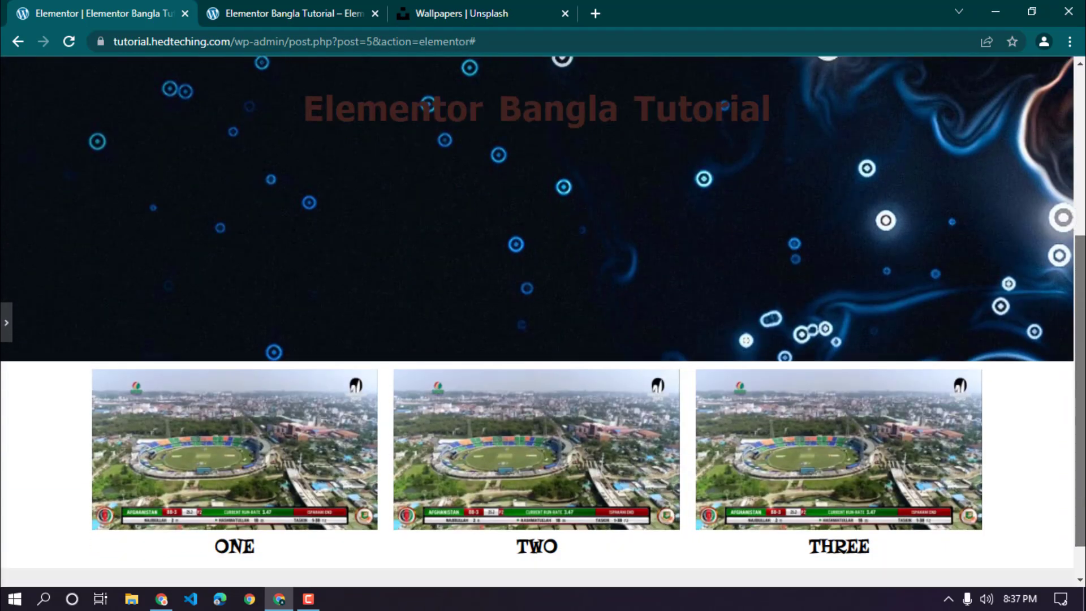
pyautogui.scroll(5, 543, 322)
pyautogui.scroll(-1, 1063, 170)
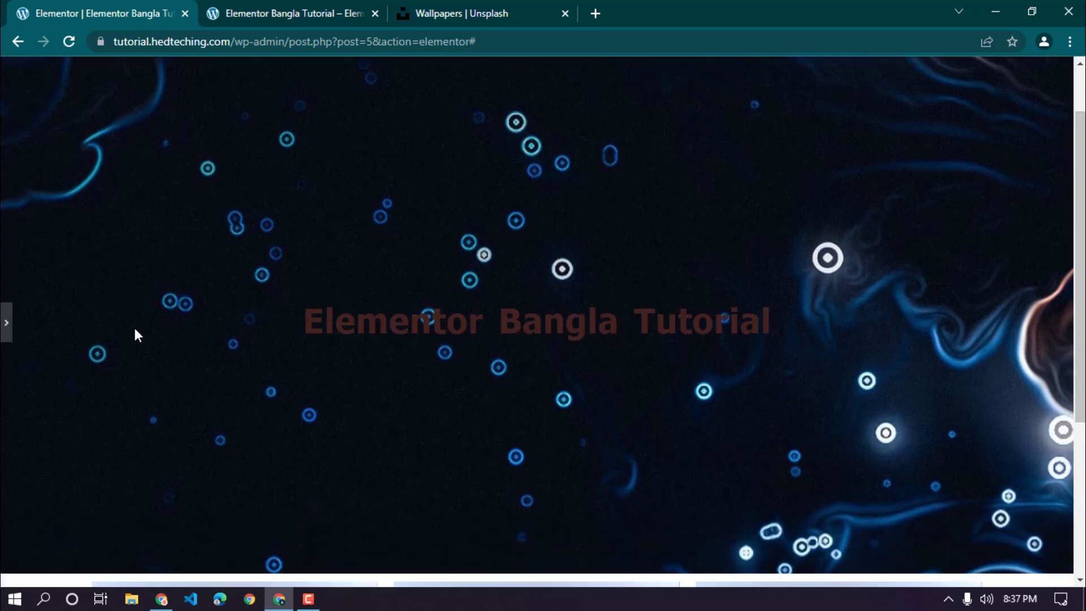
# Step: Set the title heading's text color to white and preview it against the section background
pyautogui.click(7, 323)
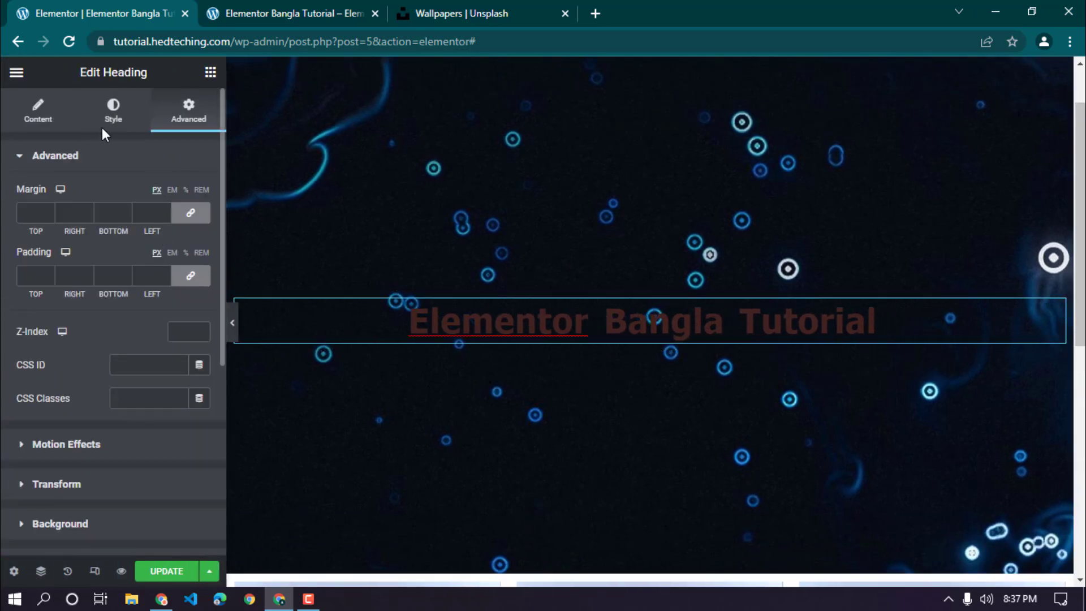
pyautogui.click(38, 113)
pyautogui.click(115, 112)
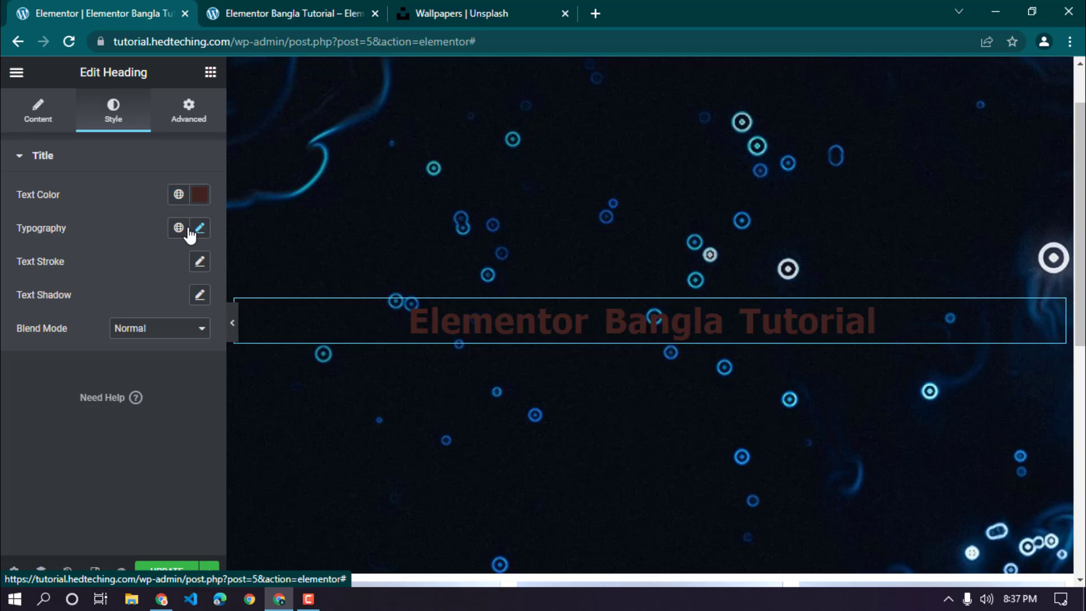
pyautogui.click(199, 194)
pyautogui.moveTo(175, 267); pyautogui.dragTo(3, 186)
pyautogui.click(4, 182)
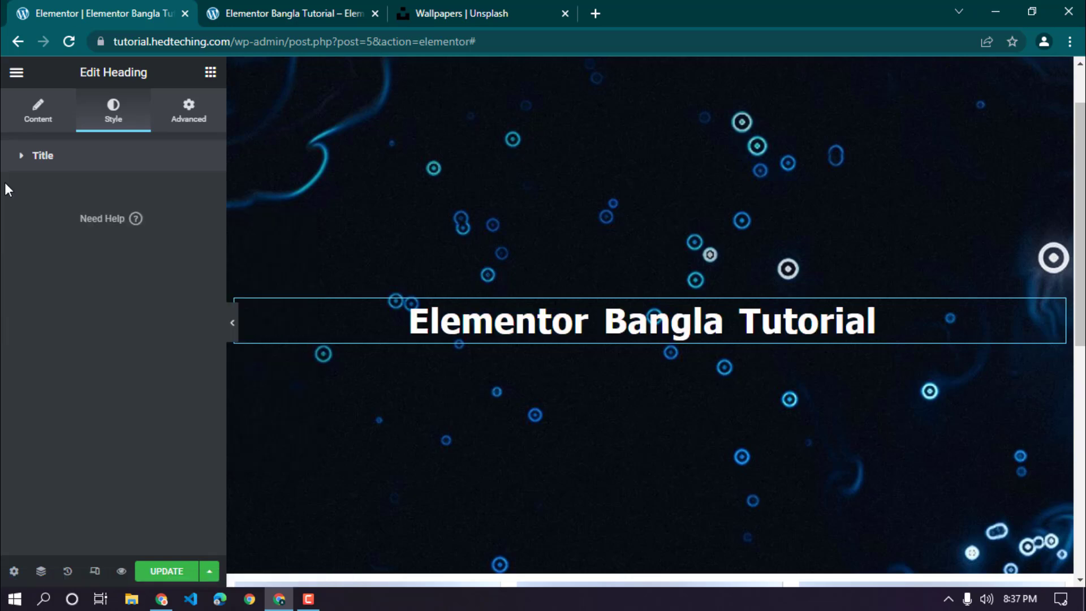
pyautogui.click(232, 333)
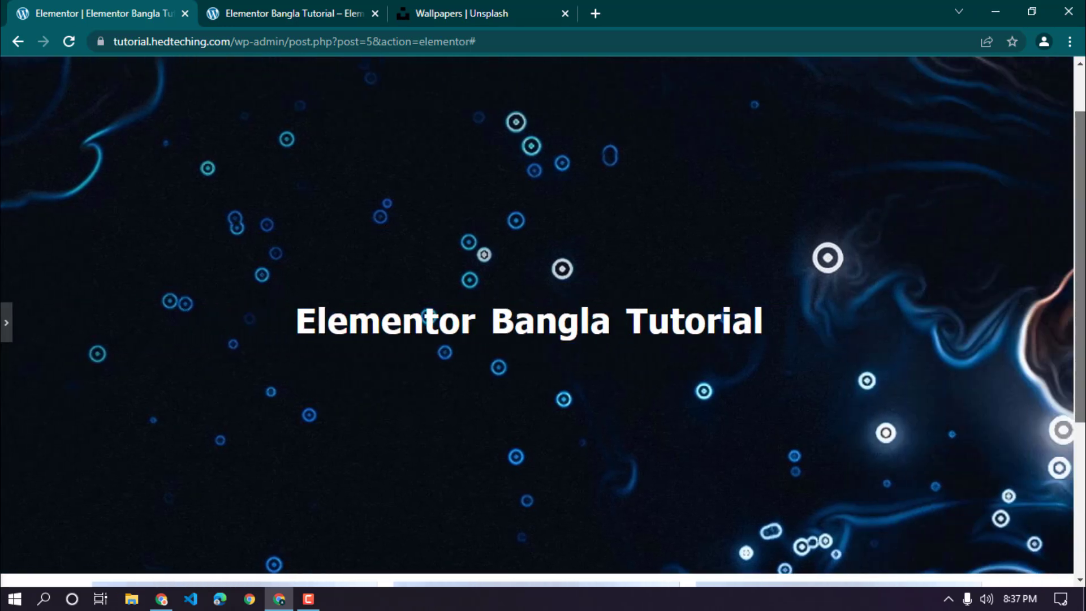
pyautogui.moveTo(1082, 262); pyautogui.dragTo(1081, 219)
pyautogui.click(5, 325)
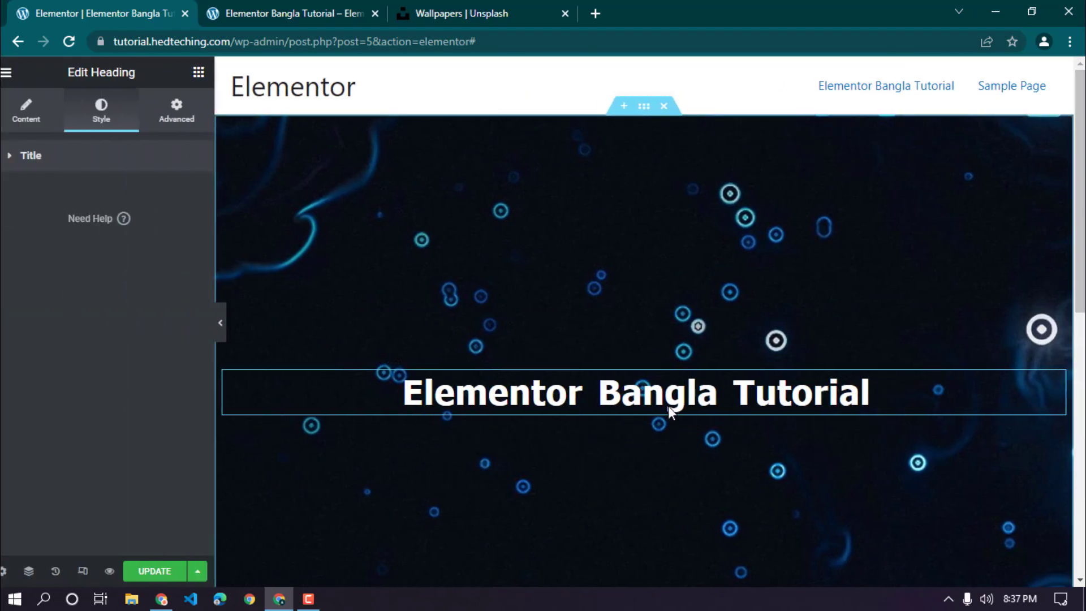
# Step: Set the title heading's font family to Montserrat
pyautogui.click(68, 162)
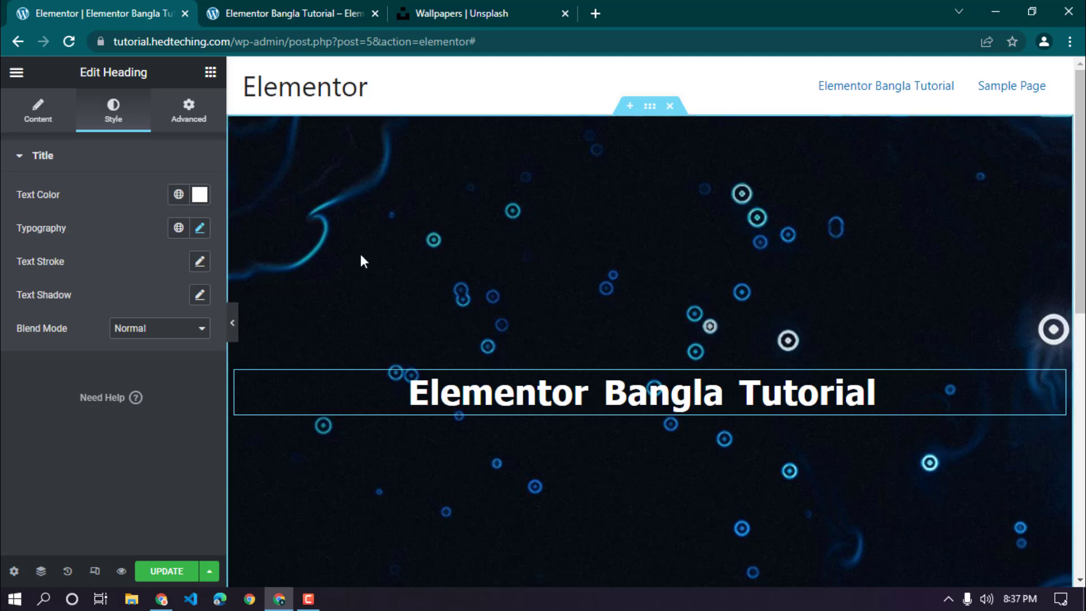
pyautogui.click(199, 228)
pyautogui.click(159, 309)
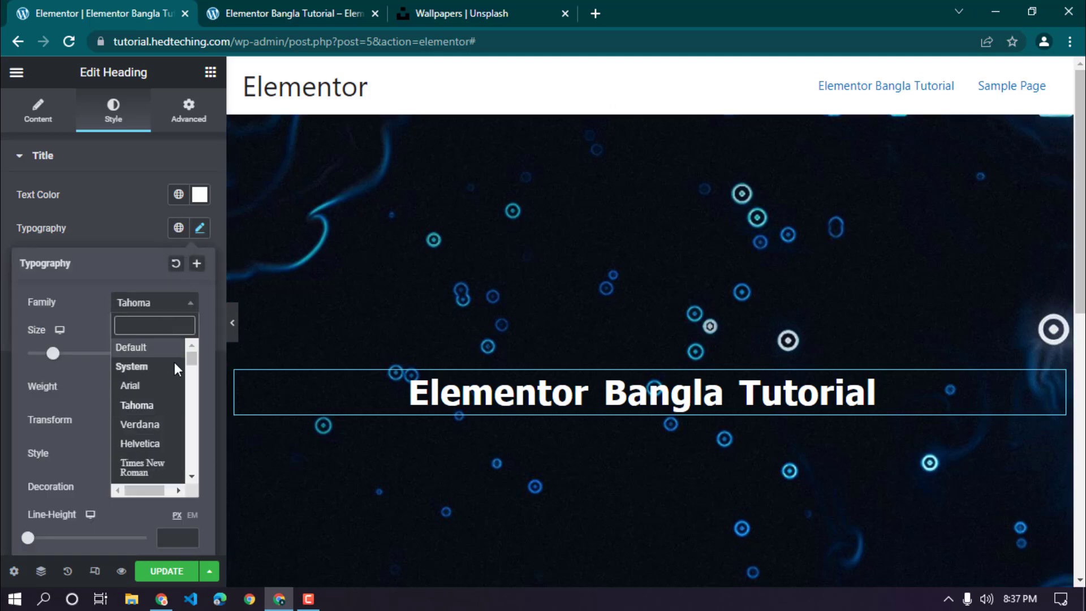
pyautogui.click(152, 425)
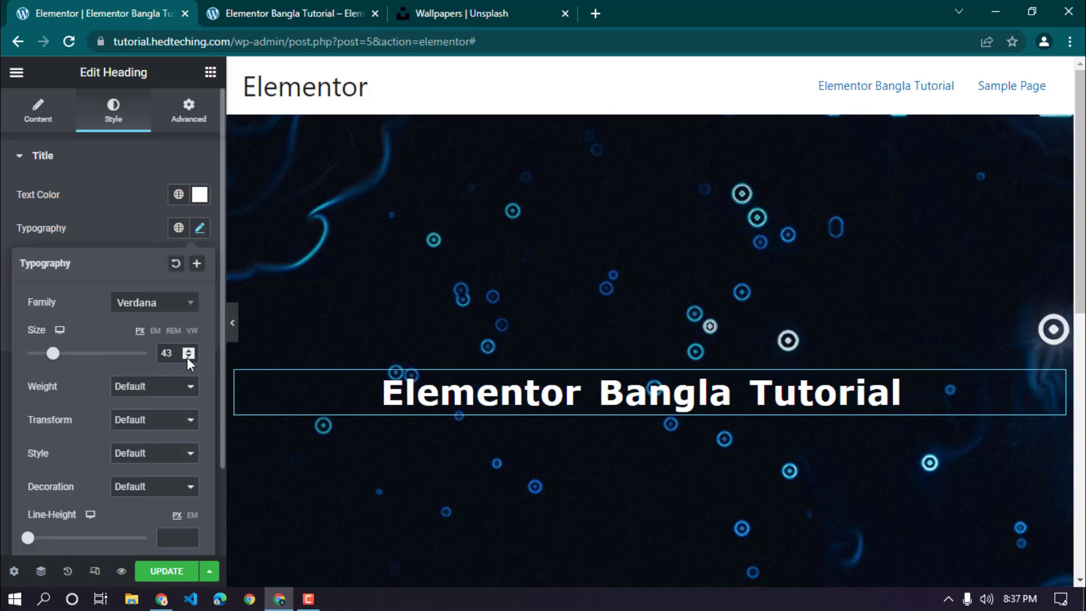
pyautogui.click(193, 305)
pyautogui.moveTo(193, 354); pyautogui.dragTo(198, 393)
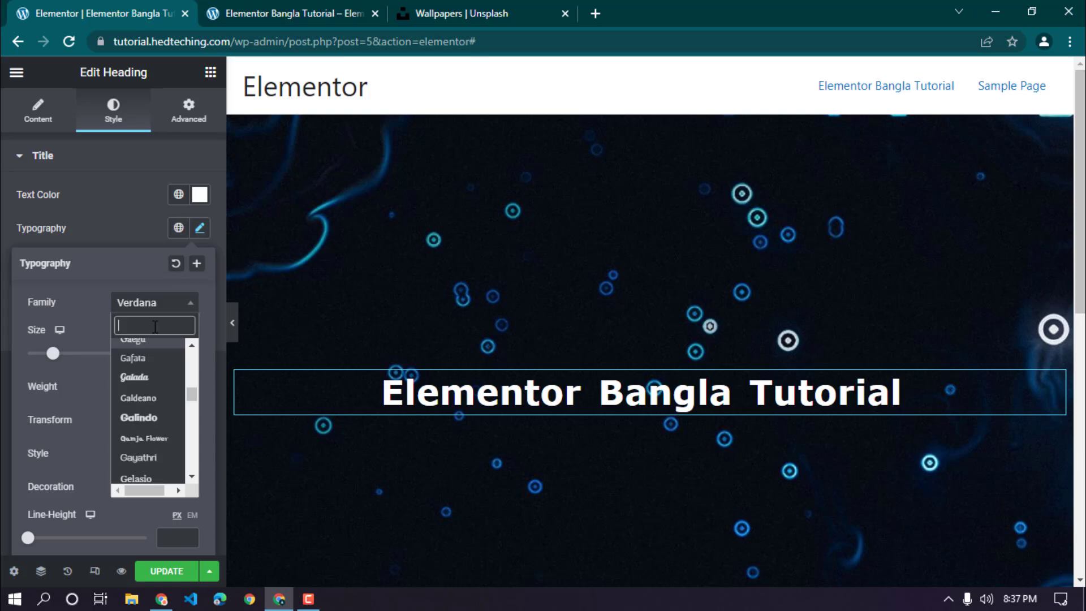
pyautogui.write('MONTS')
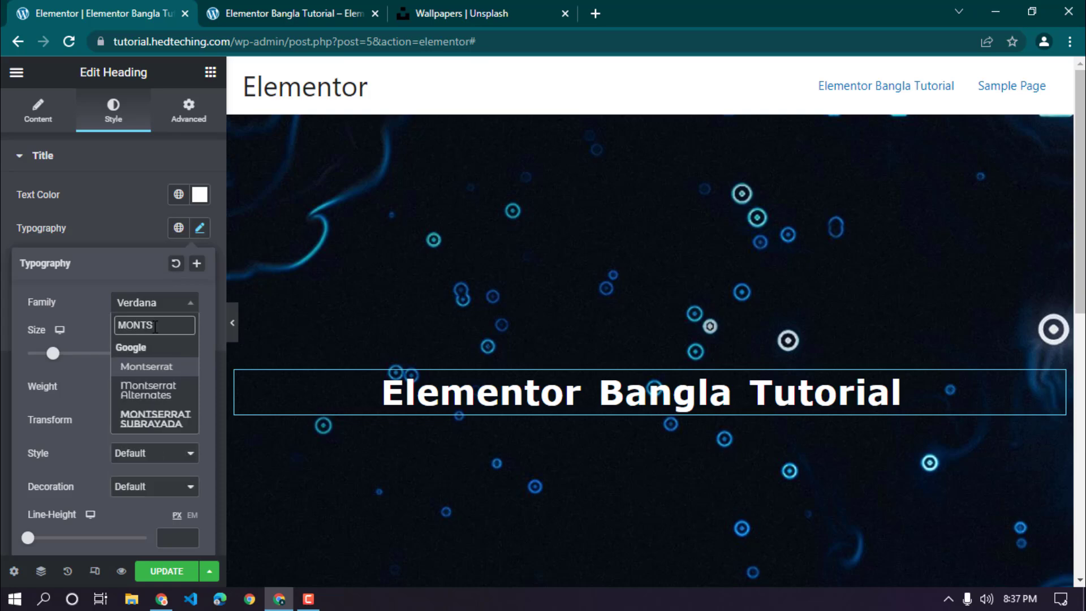
pyautogui.click(138, 367)
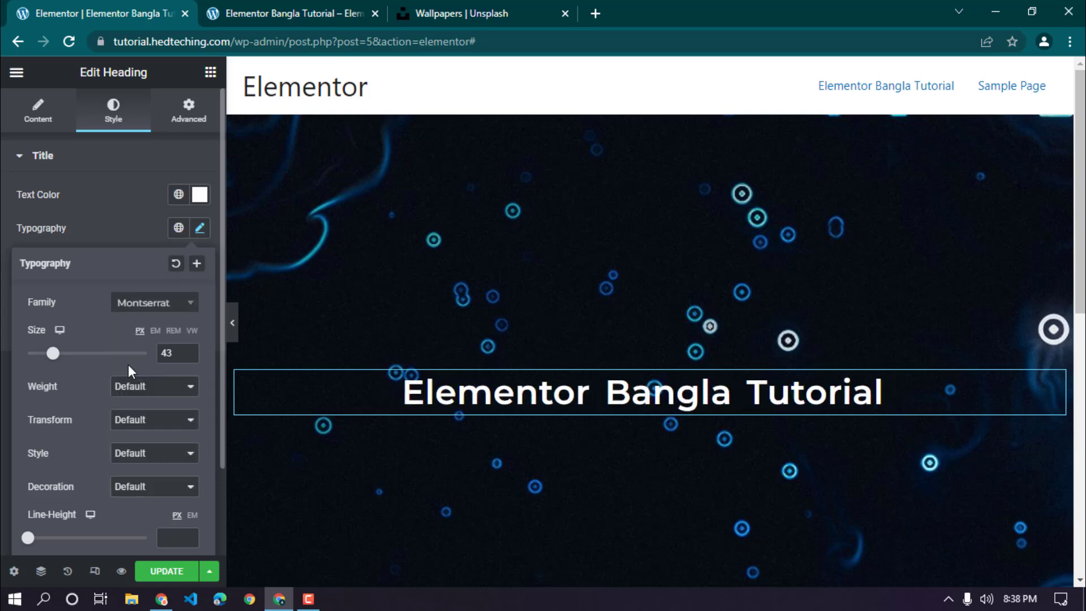
# Step: Increase the title heading's font size to 60 px and preview the page without the editing panel
pyautogui.moveTo(52, 353); pyautogui.dragTo(64, 355)
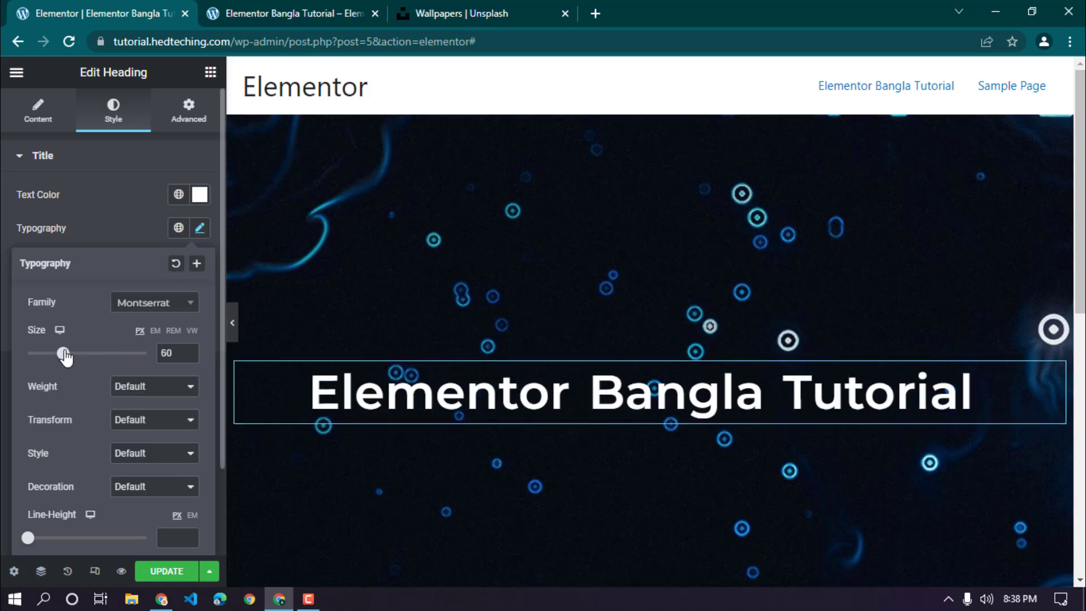
pyautogui.click(232, 327)
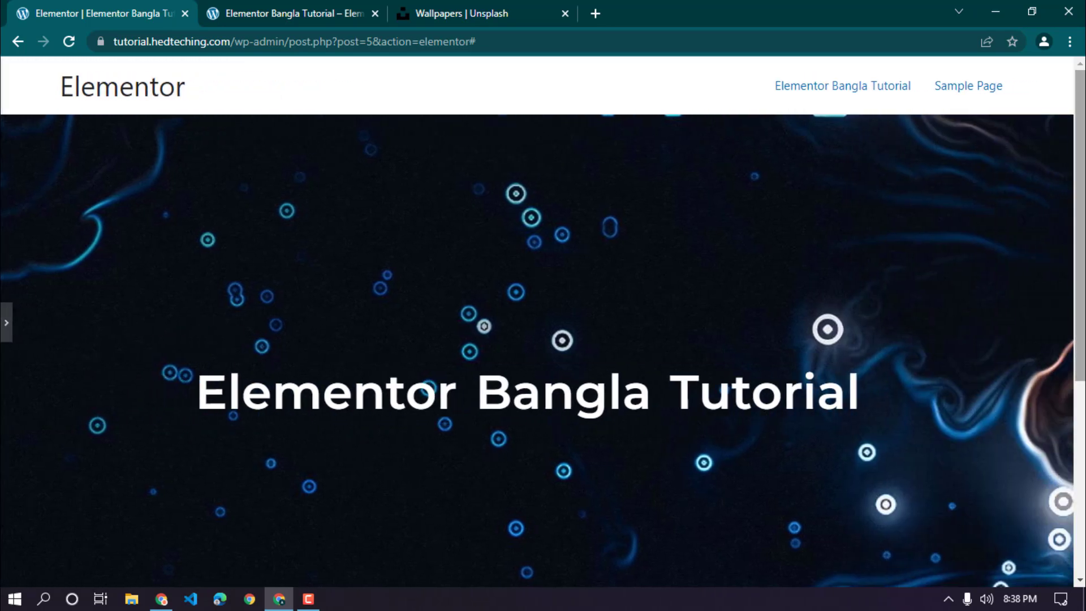
pyautogui.scroll(-5, 544, 322)
pyautogui.scroll(5, 543, 322)
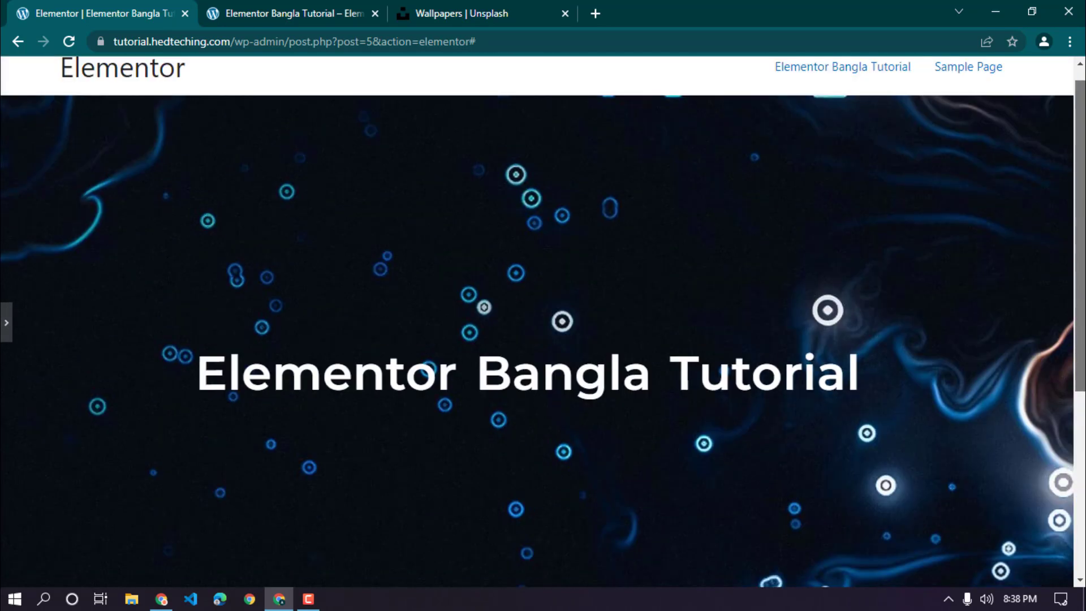
pyautogui.click(6, 331)
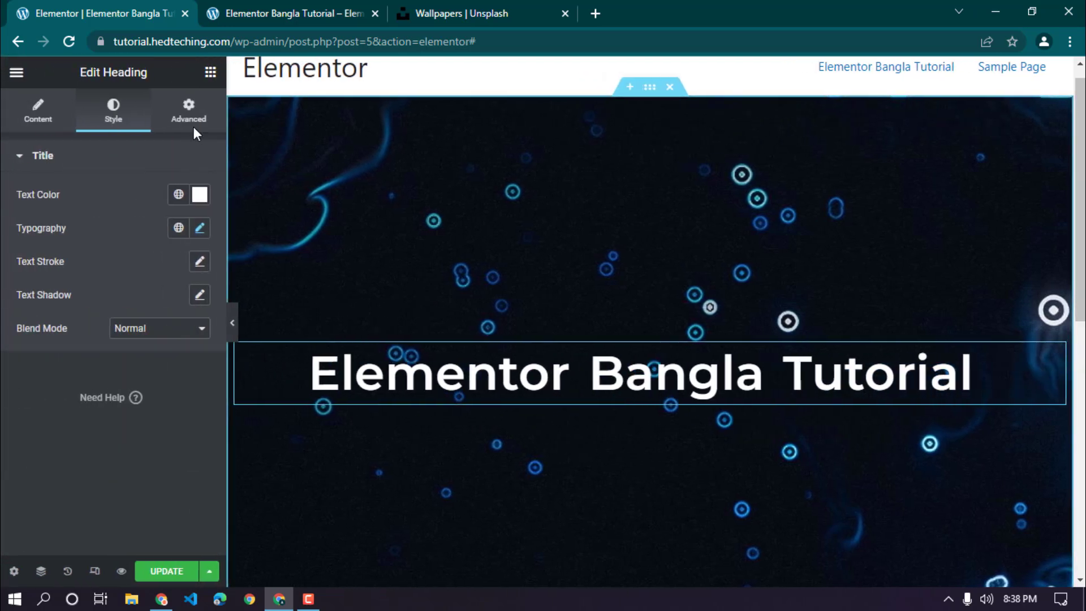
# Step: Add an Inner Section widget directly below the title heading
pyautogui.click(210, 72)
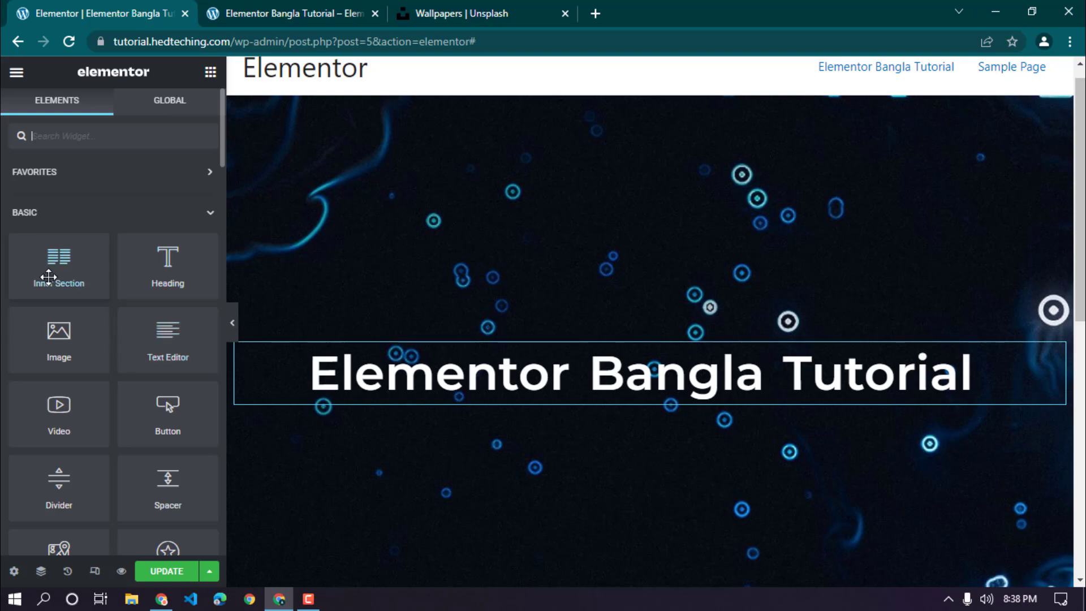
pyautogui.moveTo(50, 283); pyautogui.dragTo(660, 409)
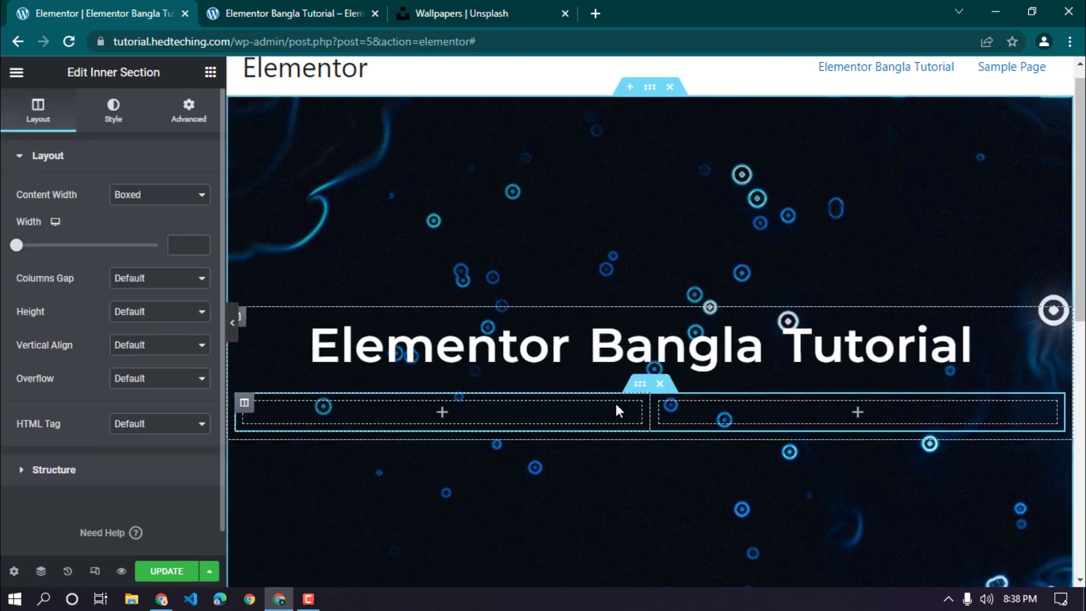
pyautogui.click(210, 72)
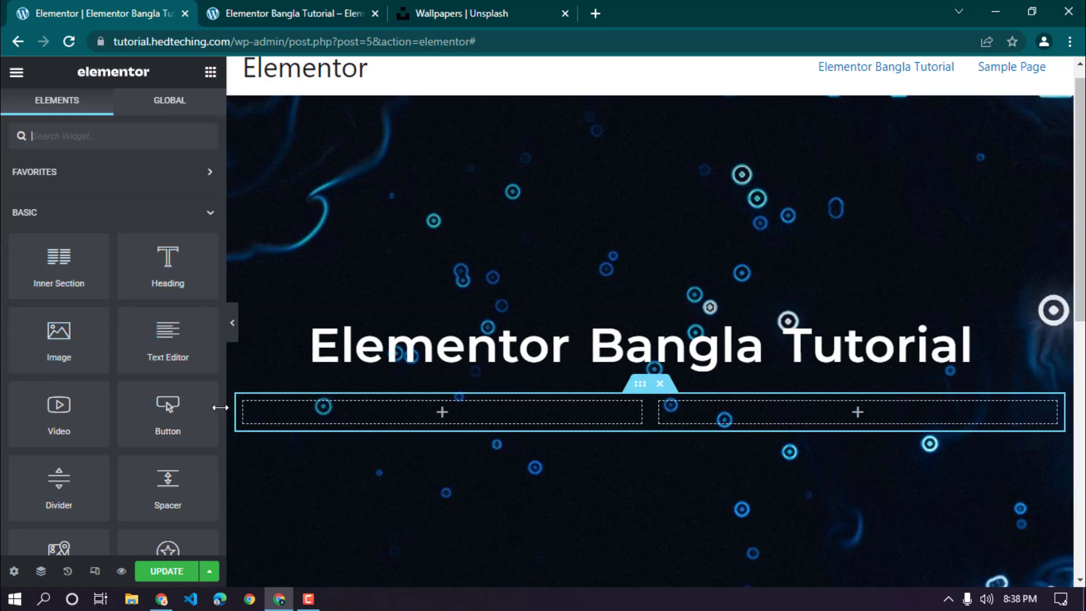
pyautogui.moveTo(186, 403); pyautogui.dragTo(450, 392)
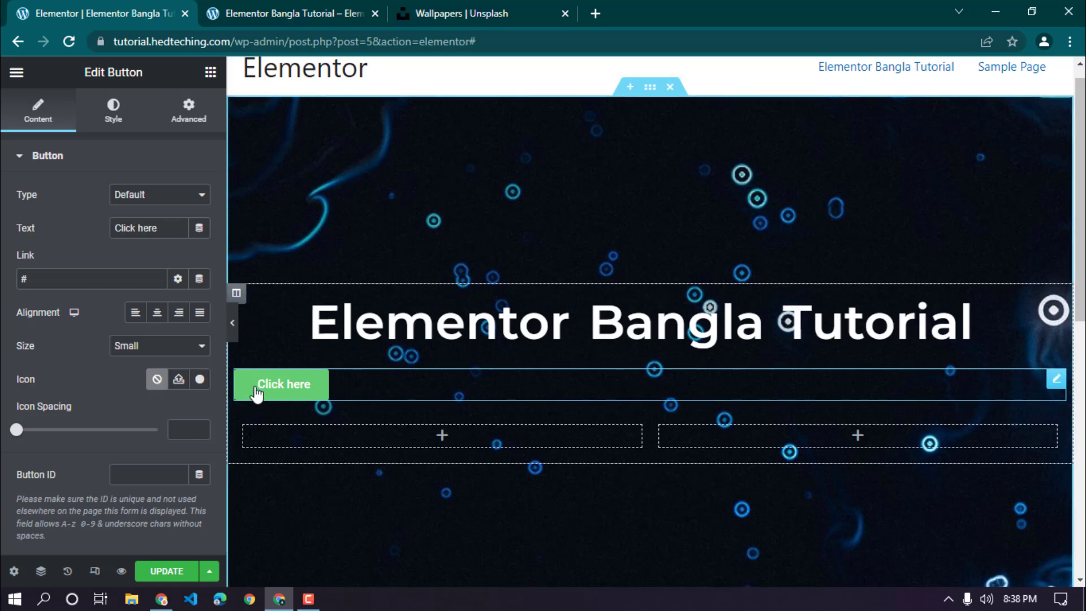
pyautogui.click(210, 72)
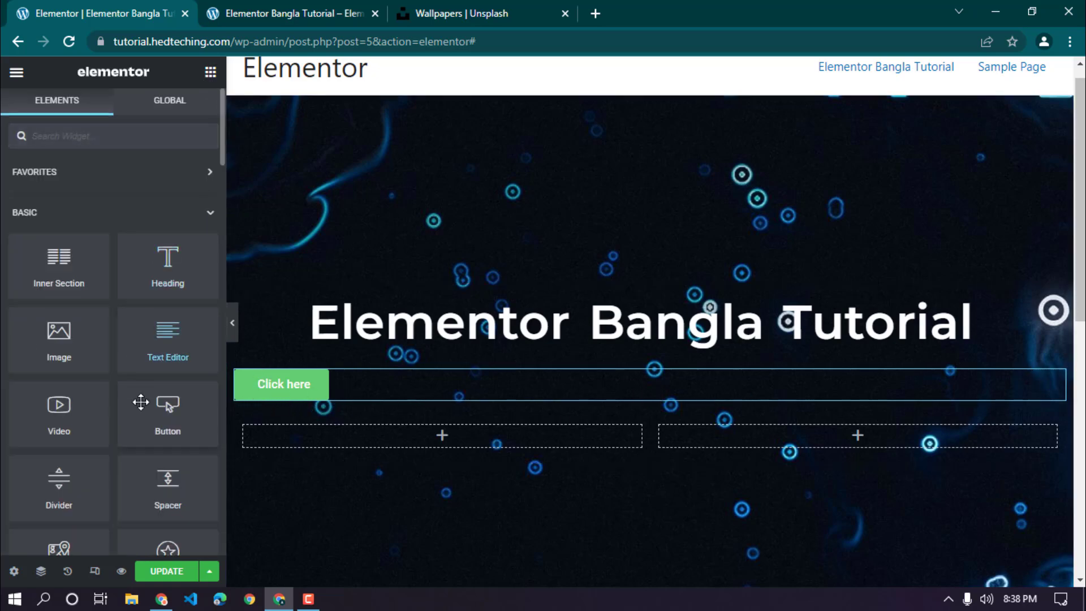
pyautogui.moveTo(168, 403); pyautogui.dragTo(382, 375)
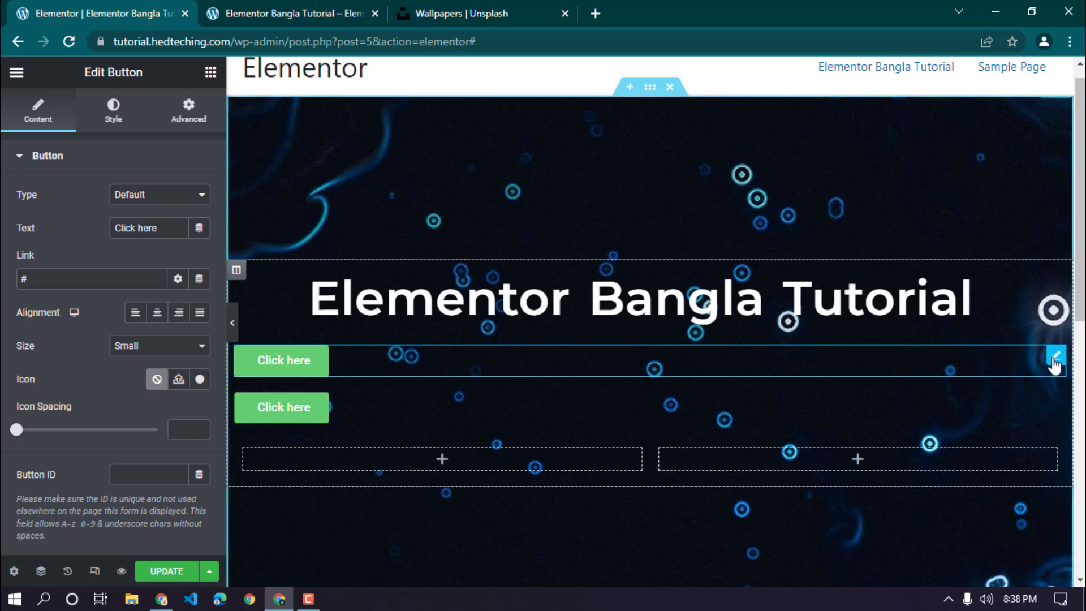
pyautogui.rightClick(1058, 360)
pyautogui.click(956, 572)
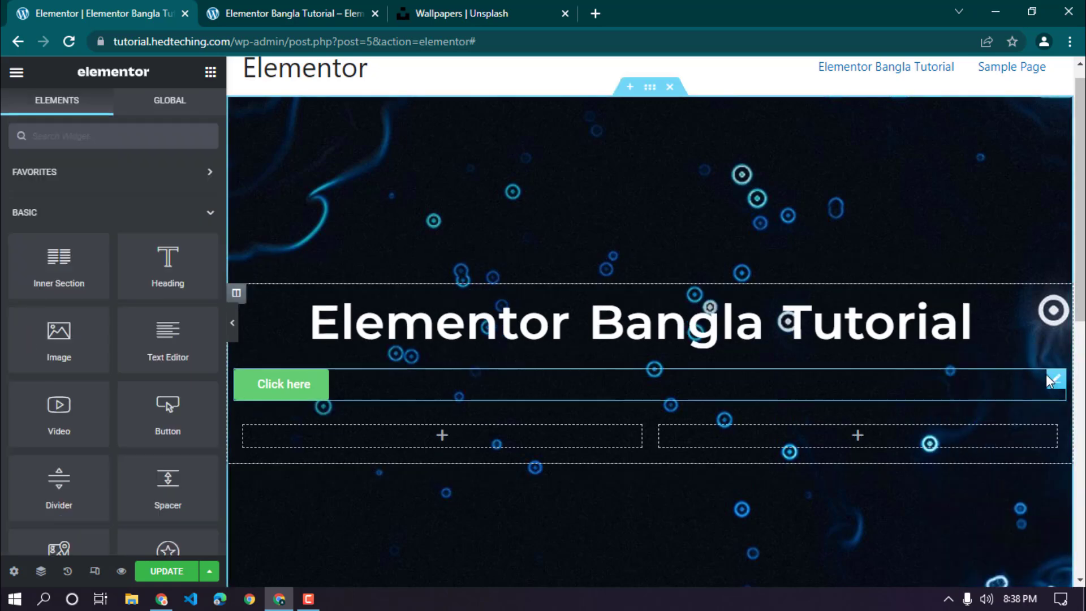
pyautogui.rightClick(1055, 378)
pyautogui.click(1005, 568)
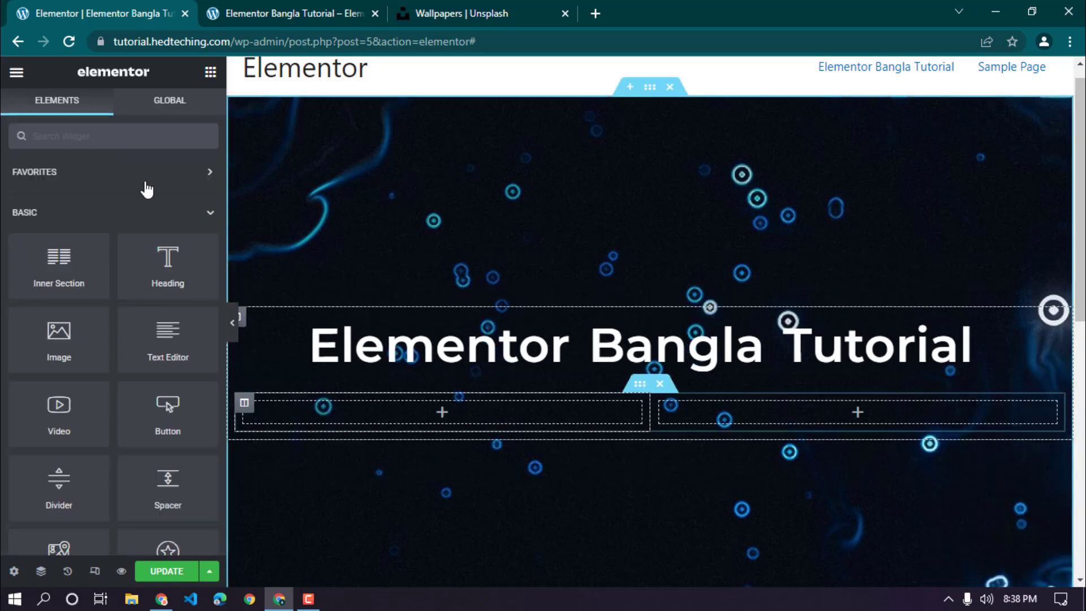
# Step: Add a Button widget to each of the two inner section columns below the title heading
pyautogui.moveTo(170, 403); pyautogui.dragTo(373, 403)
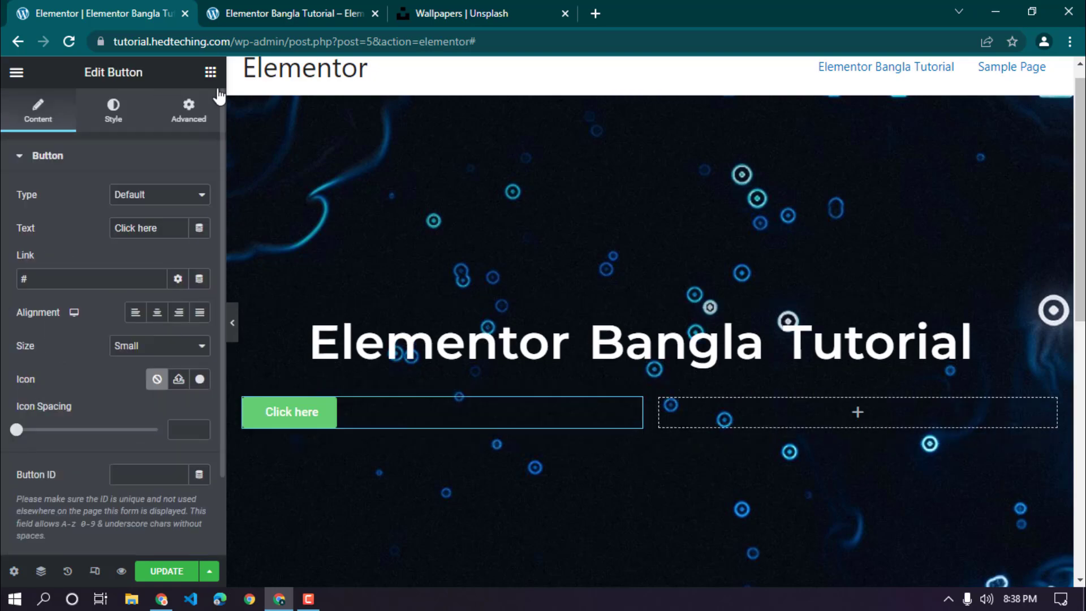
pyautogui.click(210, 71)
pyautogui.moveTo(167, 413); pyautogui.dragTo(729, 424)
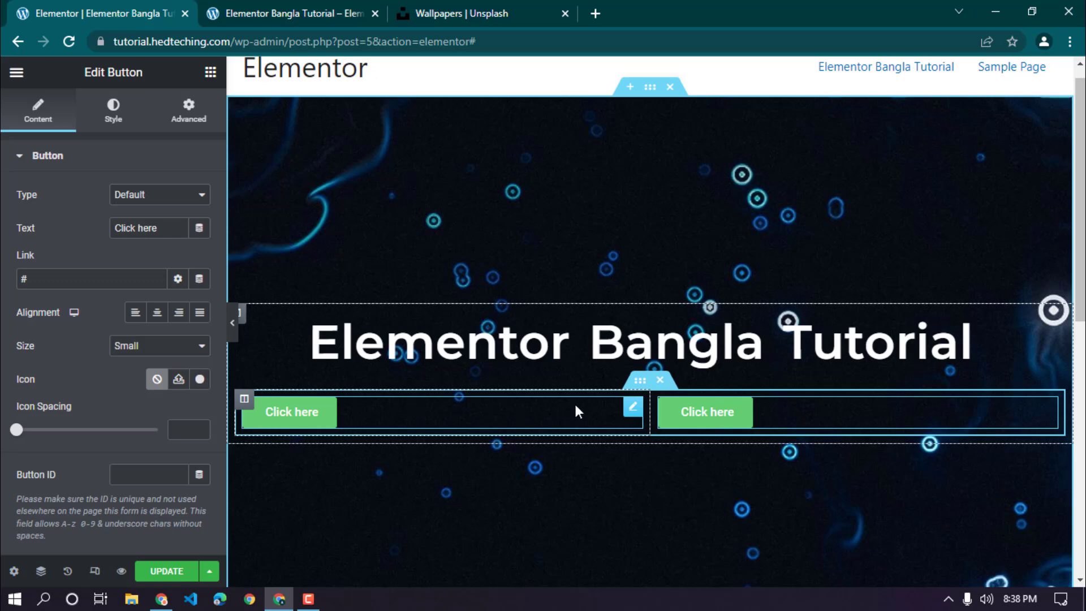
# Step: Try the Info and Success types on the first column's button and return it to Default
pyautogui.click(126, 195)
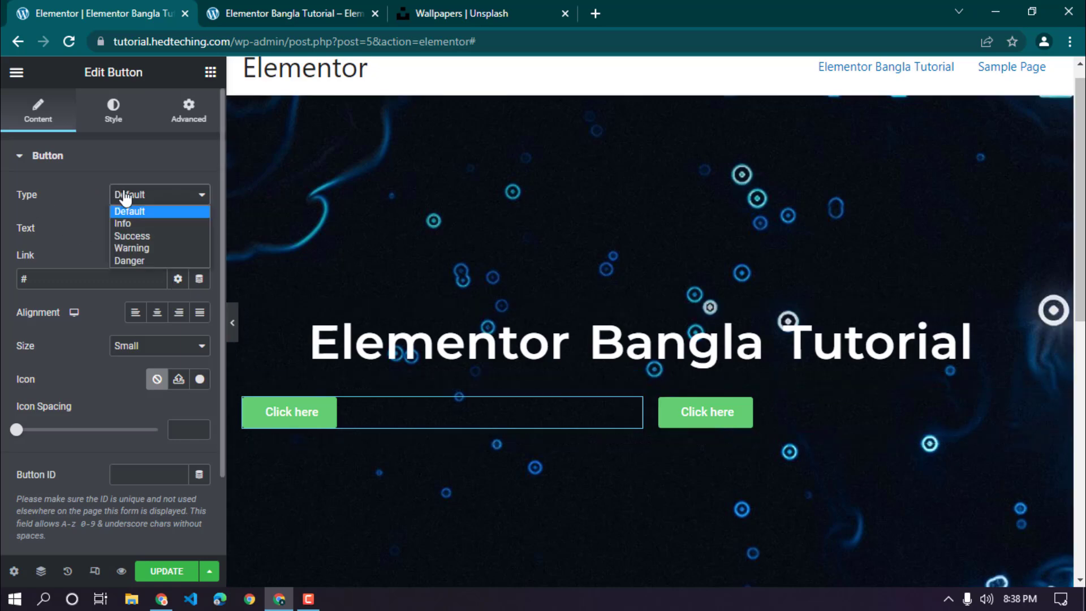
pyautogui.click(135, 223)
pyautogui.click(145, 197)
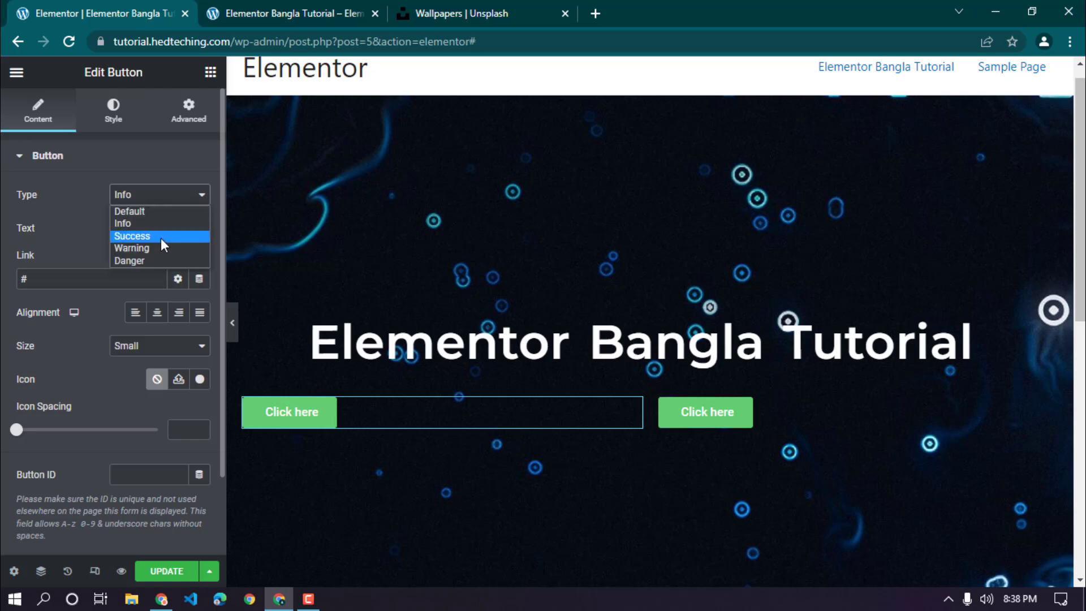
pyautogui.click(161, 239)
pyautogui.click(140, 197)
pyautogui.click(139, 211)
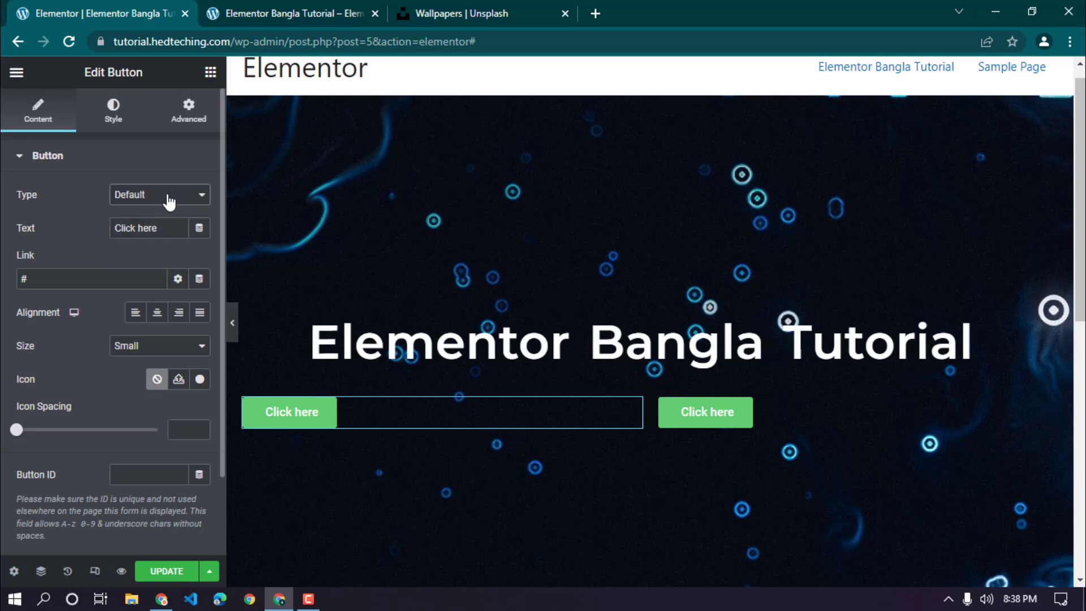
# Step: Change the text of the first column's button to "Watch Now"
pyautogui.tripleClick(153, 229)
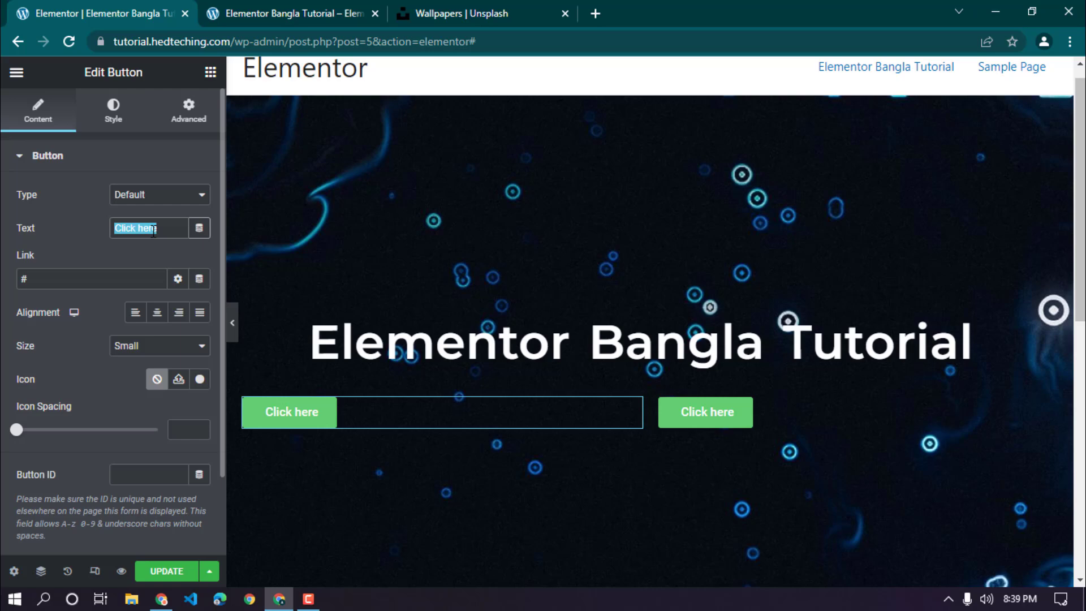
pyautogui.write('wATC')
pyautogui.press('BackSpace')
pyautogui.press('BackSpace')
pyautogui.press('BackSpace')
pyautogui.press('BackSpace')
pyautogui.write('W')
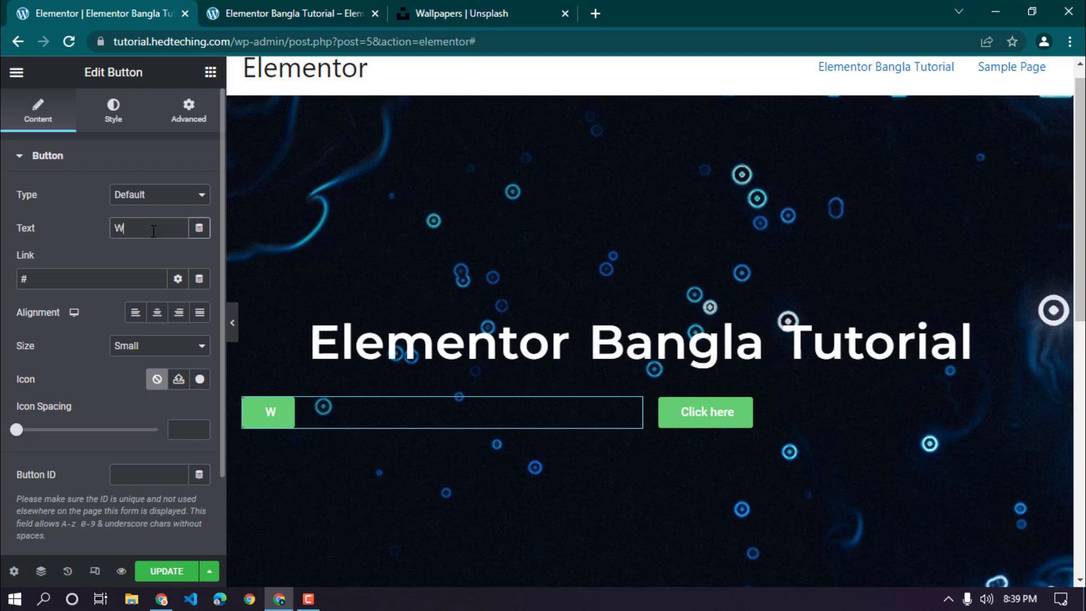
pyautogui.write('atch NOW')
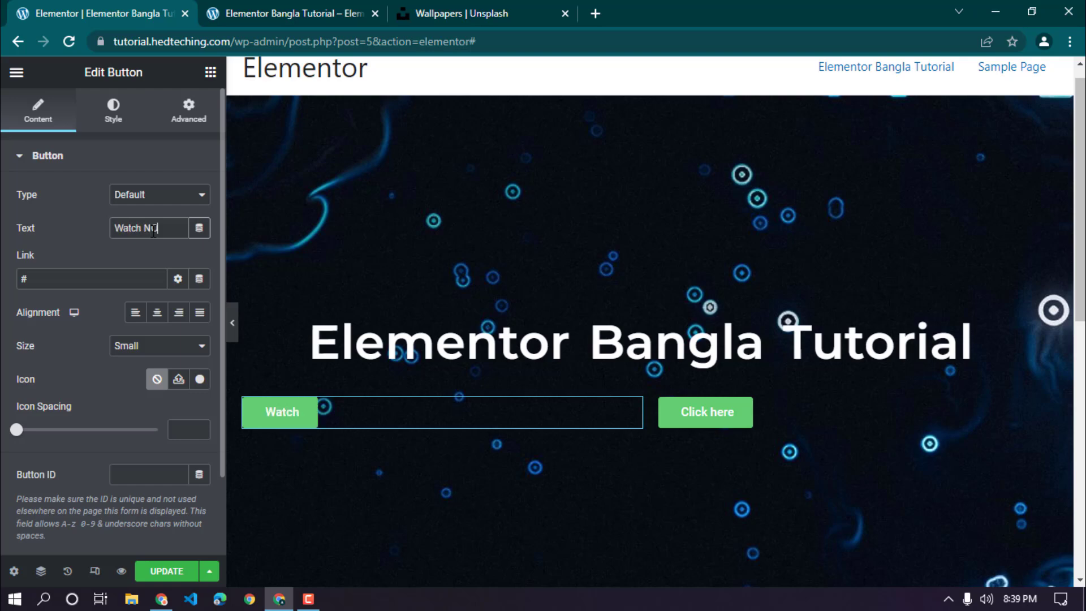
pyautogui.press('BackSpace')
pyautogui.press('BackSpace')
pyautogui.doubleClick(39, 283)
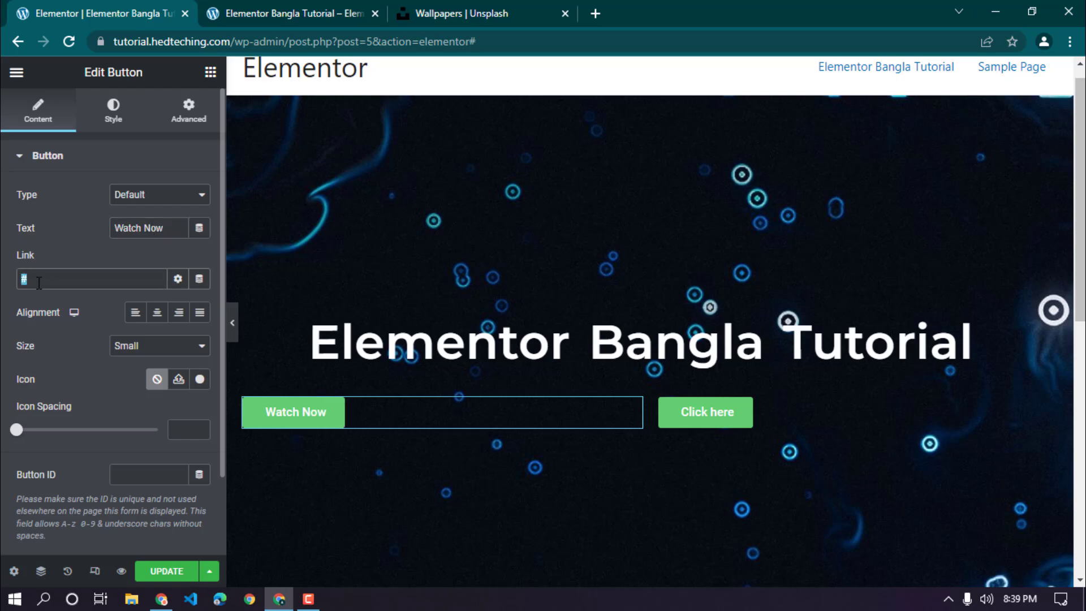
pyautogui.click(417, 12)
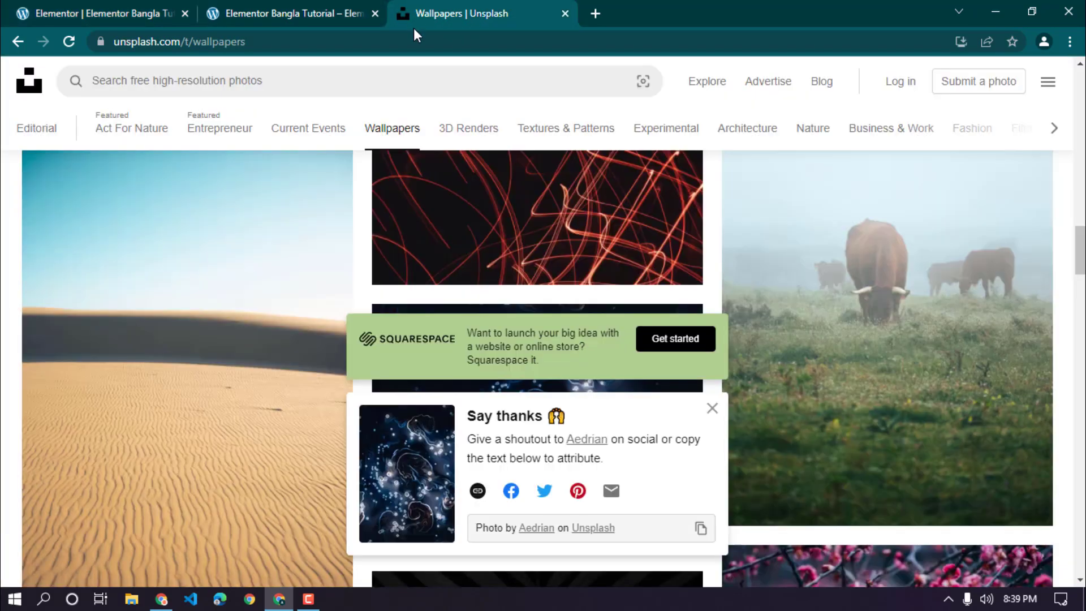
pyautogui.click(413, 34)
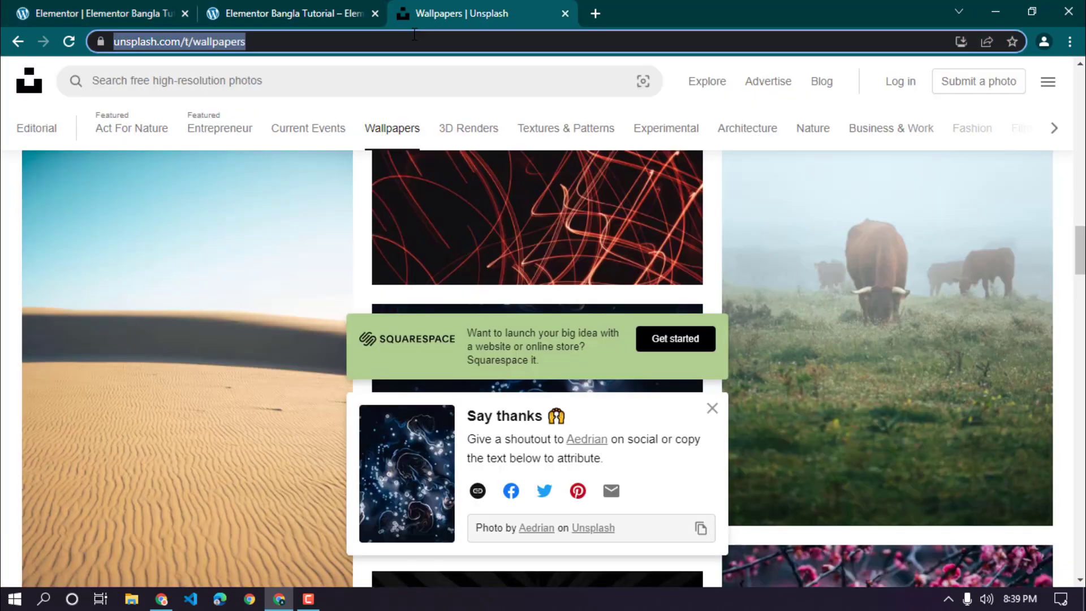
pyautogui.write('youtube.com/')
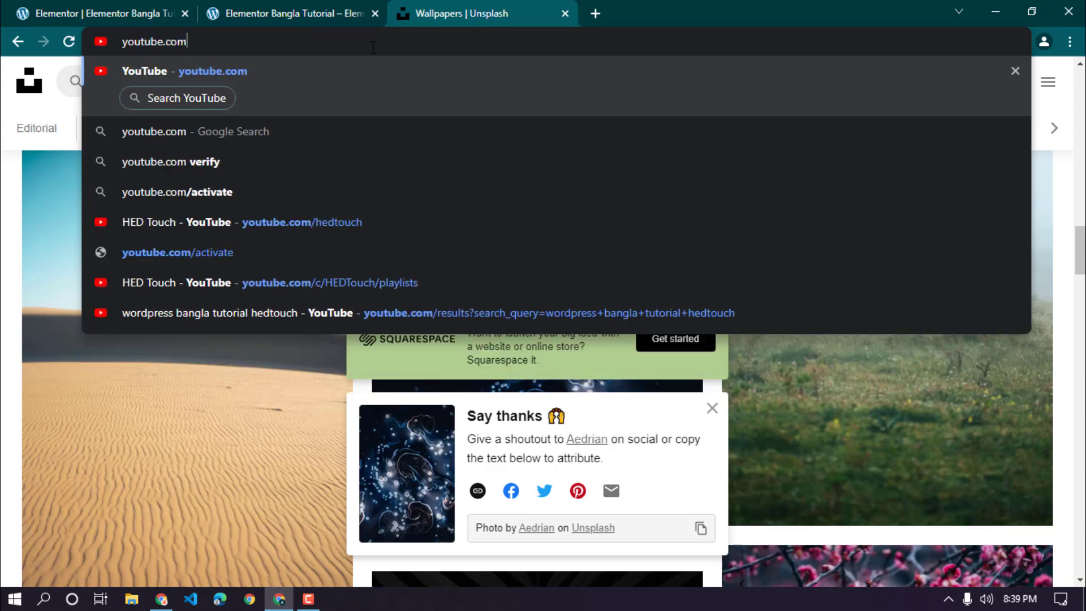
pyautogui.click(338, 278)
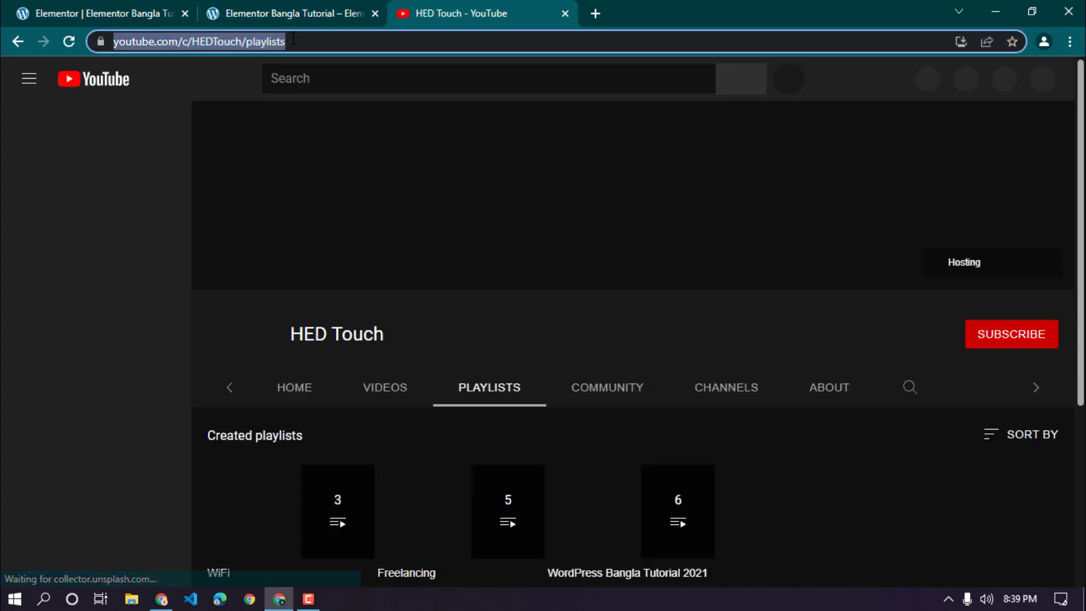
pyautogui.click(107, 13)
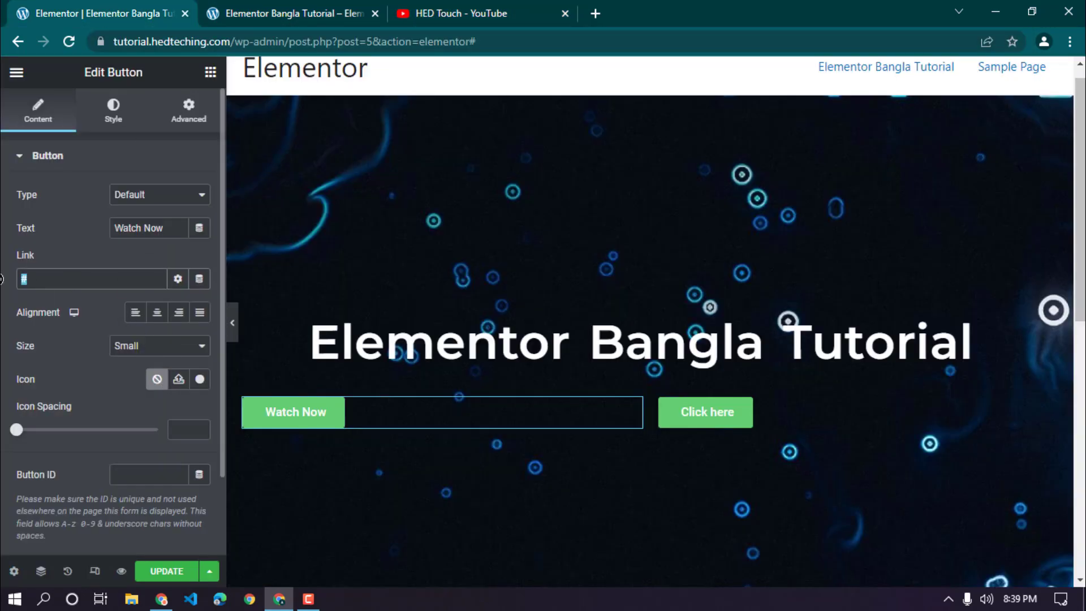
pyautogui.write('https://www.youtube.com/c/HEDTouch/playlists')
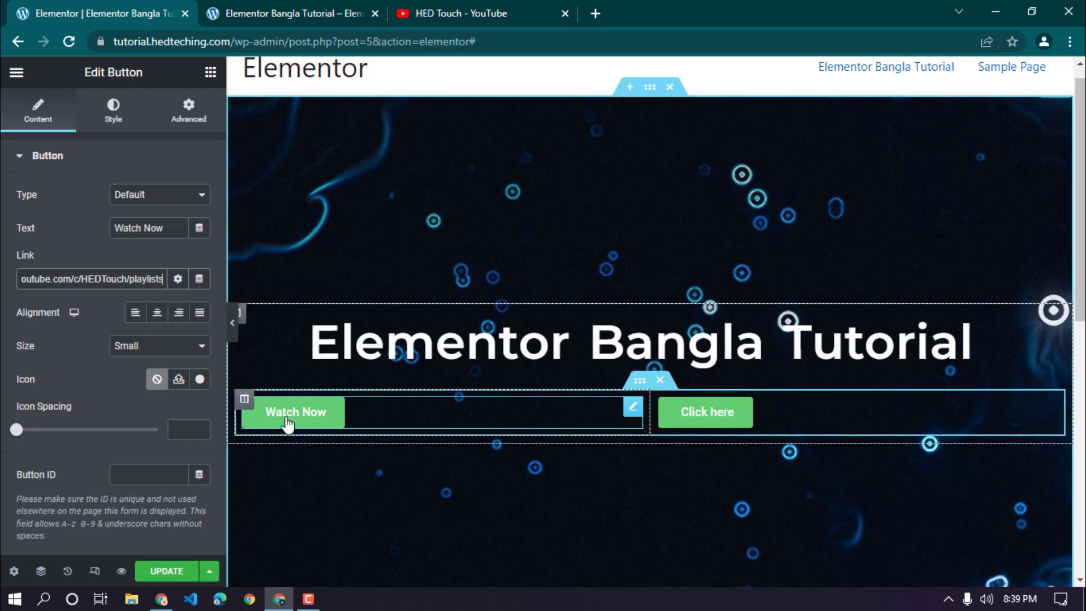
# Step: Set the Watch Now button's link to open in a new window
pyautogui.click(177, 281)
pyautogui.click(53, 306)
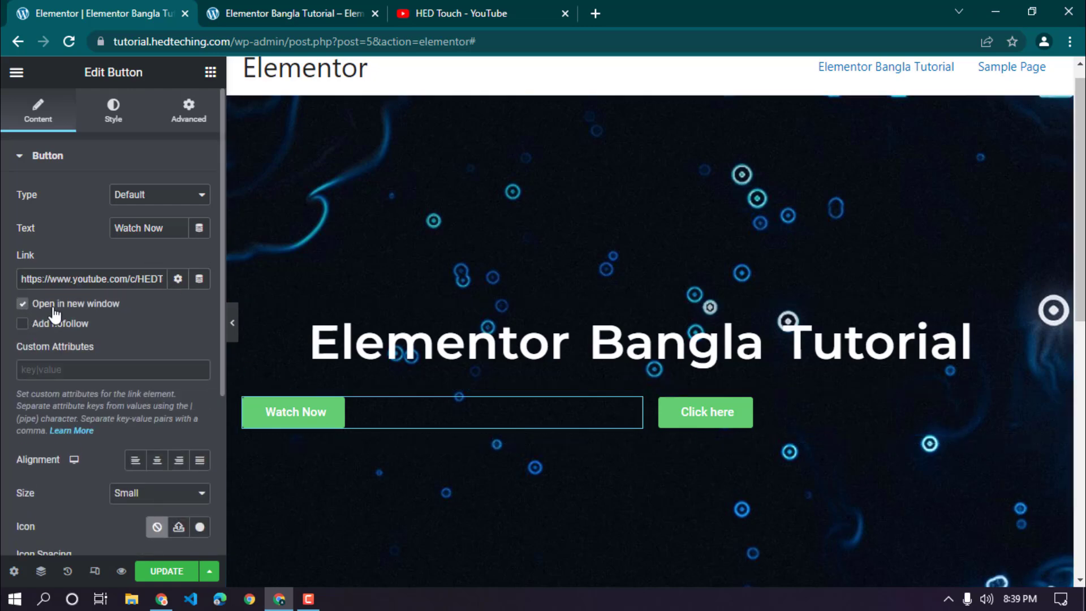
pyautogui.click(176, 279)
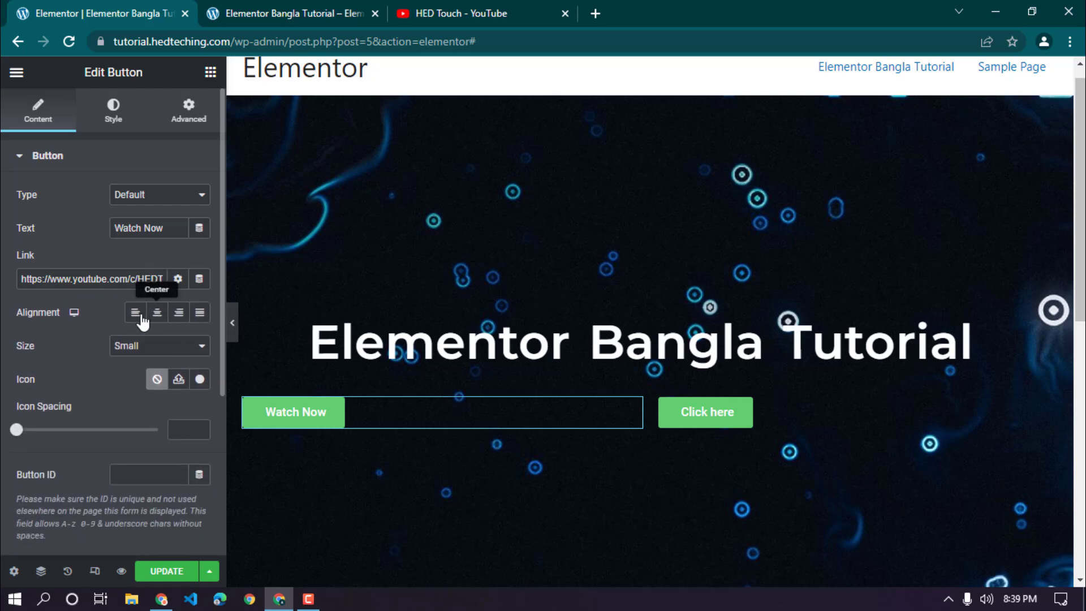
# Step: Align the Watch Now button to the right within its column
pyautogui.click(178, 316)
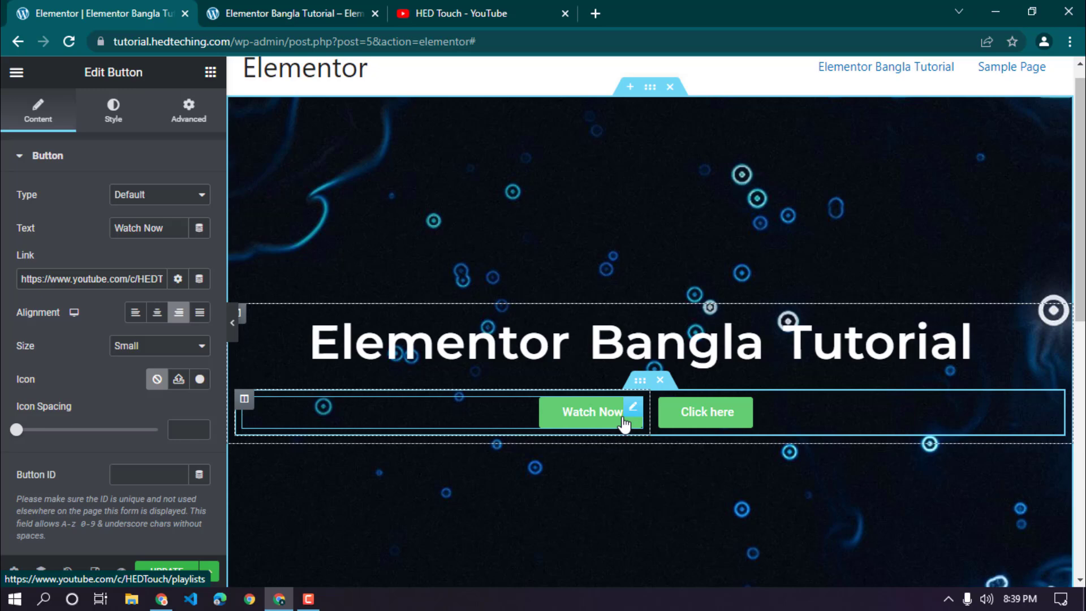
pyautogui.click(182, 354)
pyautogui.click(173, 355)
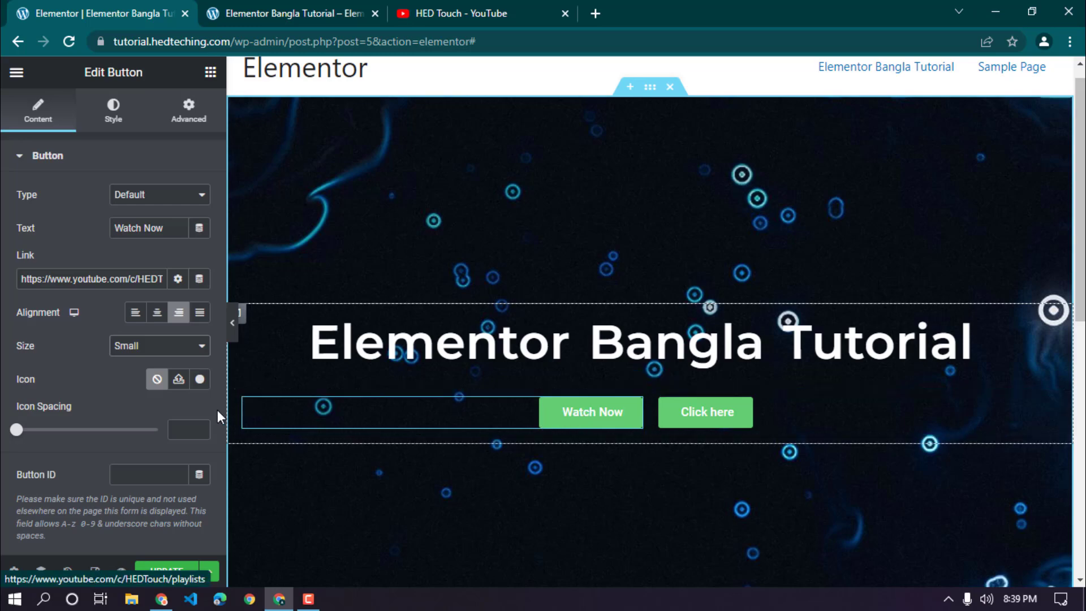
# Step: Search the icon library for "video" and insert the Video icon into the Watch Now button
pyautogui.click(179, 379)
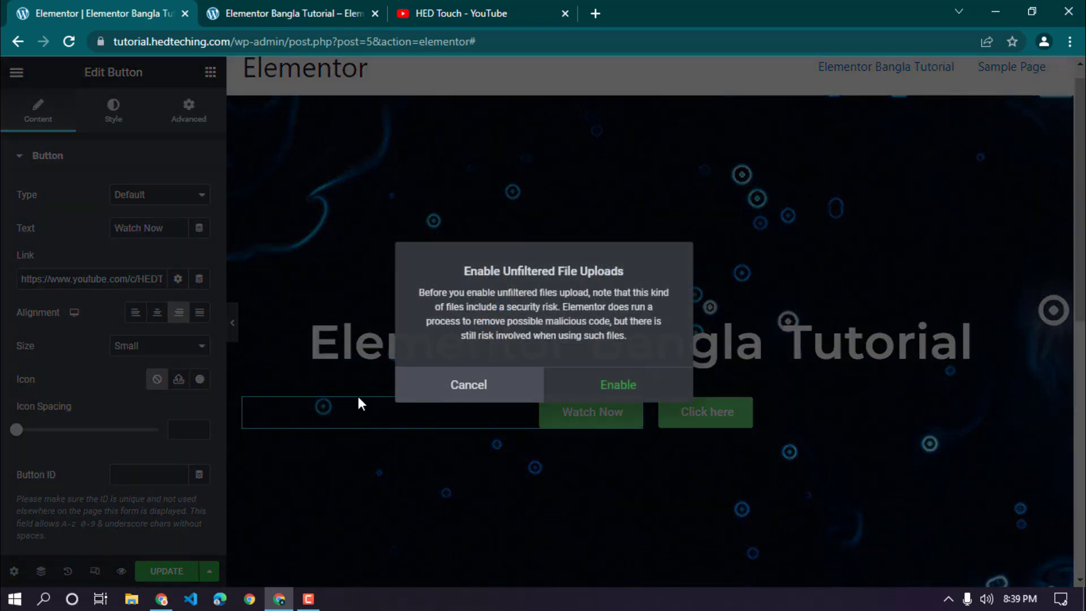
pyautogui.click(358, 394)
pyautogui.click(200, 380)
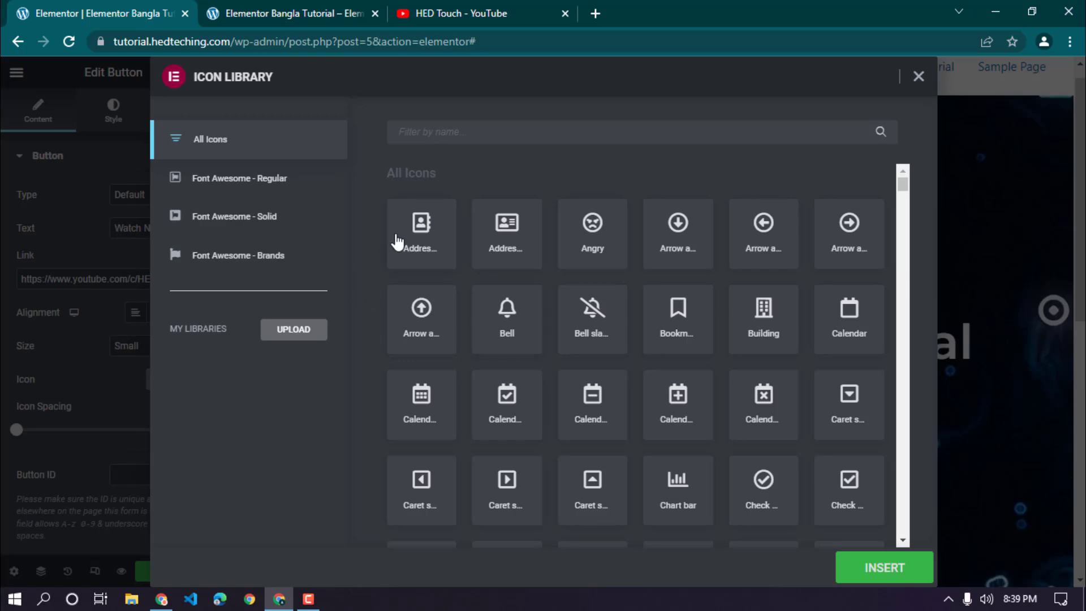
pyautogui.scroll(-10, 907, 276)
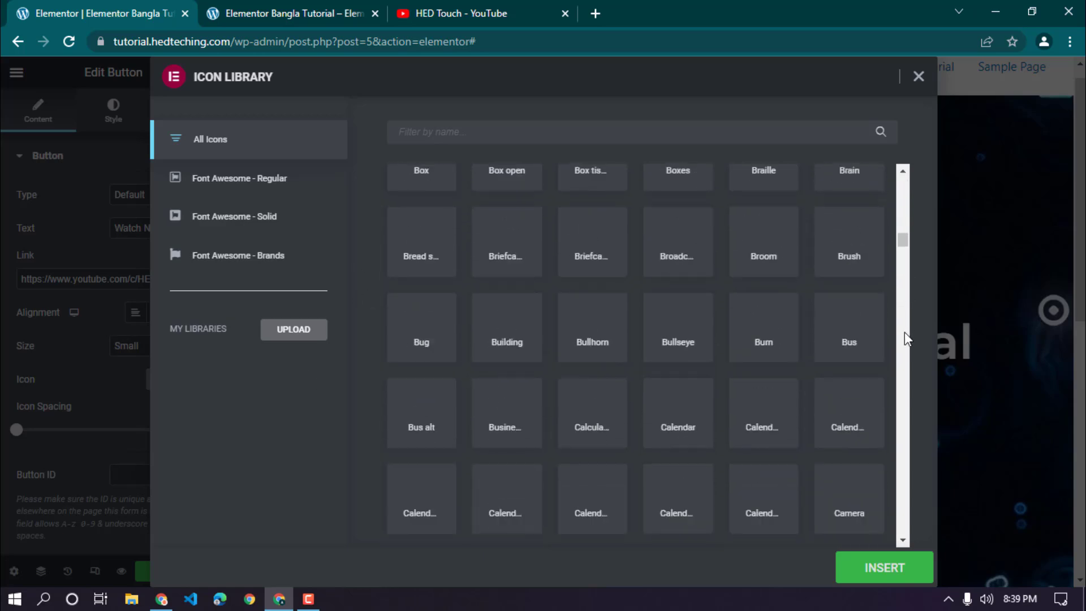
pyautogui.moveTo(901, 267); pyautogui.dragTo(901, 180)
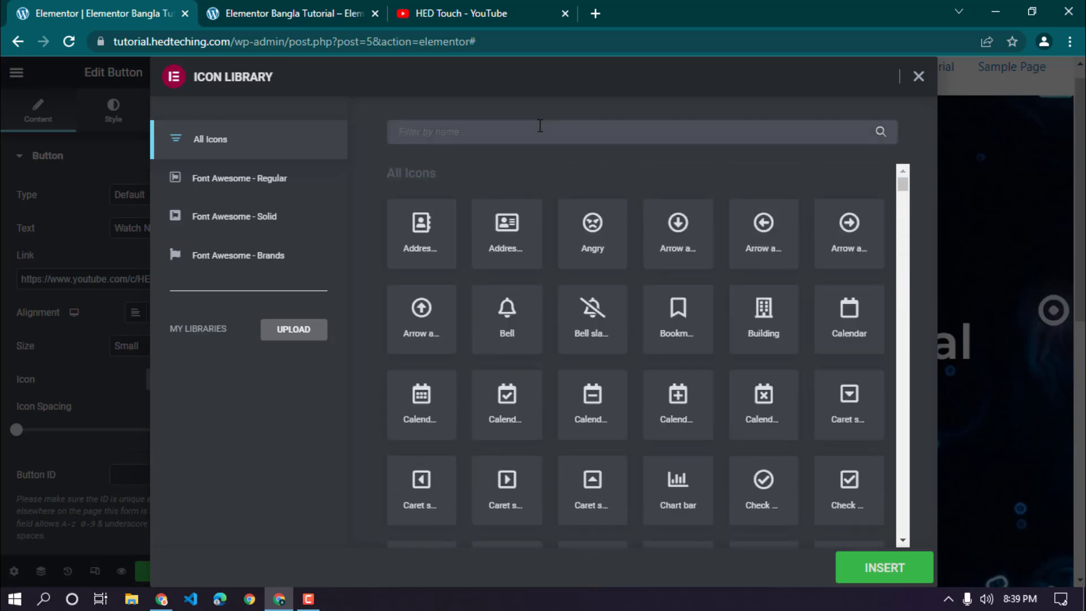
pyautogui.write('video')
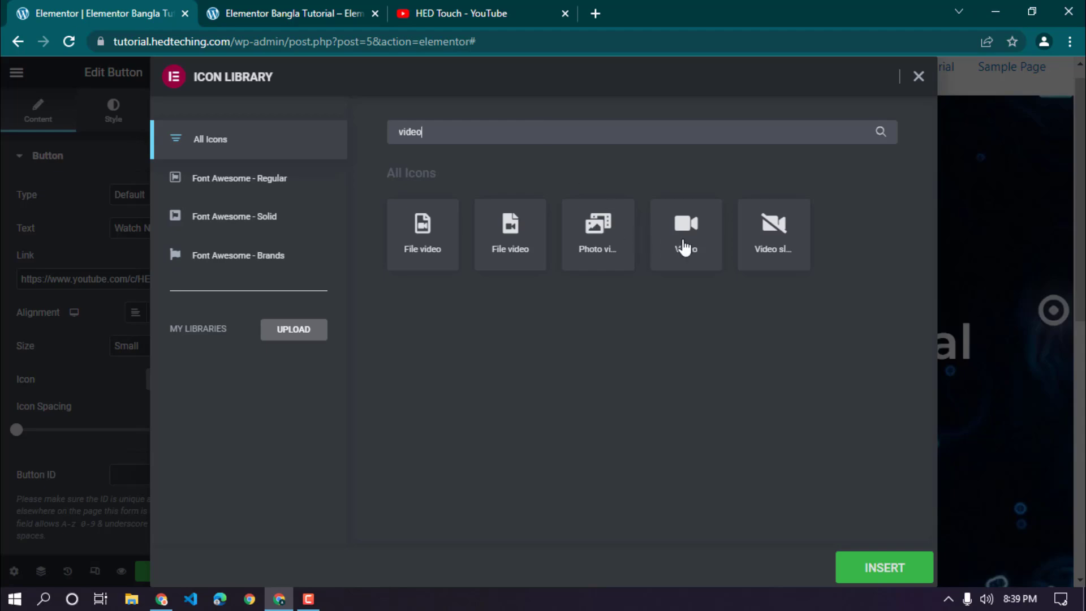
pyautogui.click(684, 248)
pyautogui.click(861, 565)
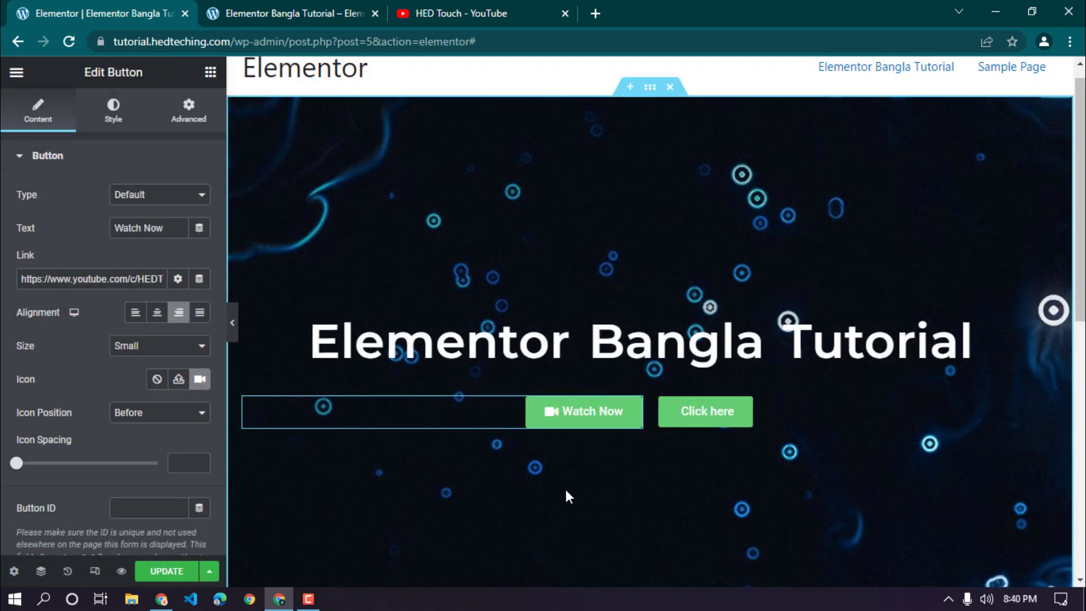
# Step: Try the After icon position and an icon spacing of 5 on the Watch Now button, restoring both settings
pyautogui.click(152, 421)
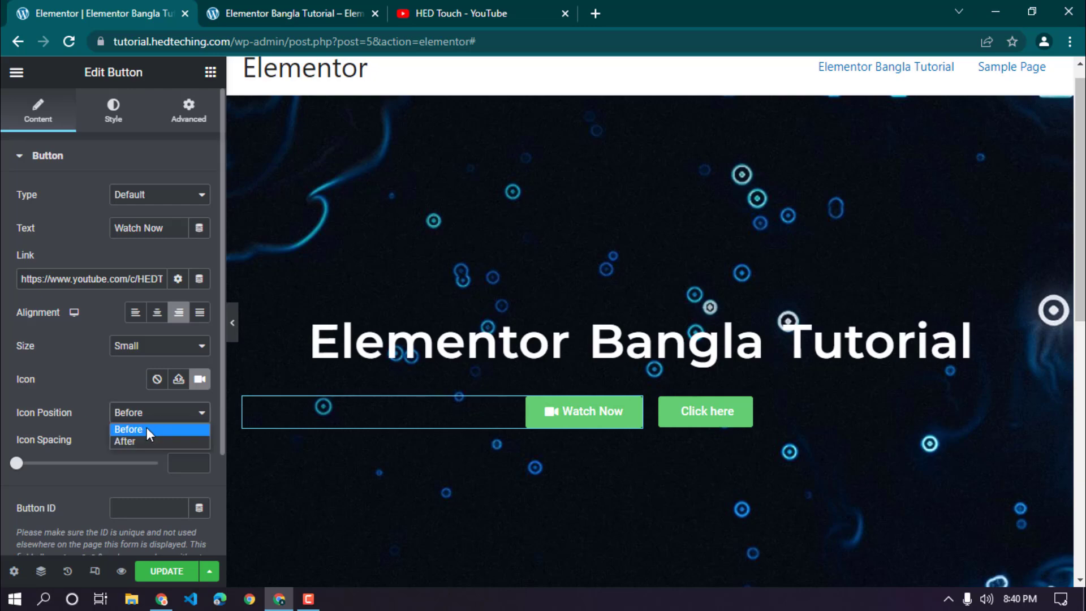
pyautogui.click(145, 439)
pyautogui.click(153, 417)
pyautogui.click(139, 430)
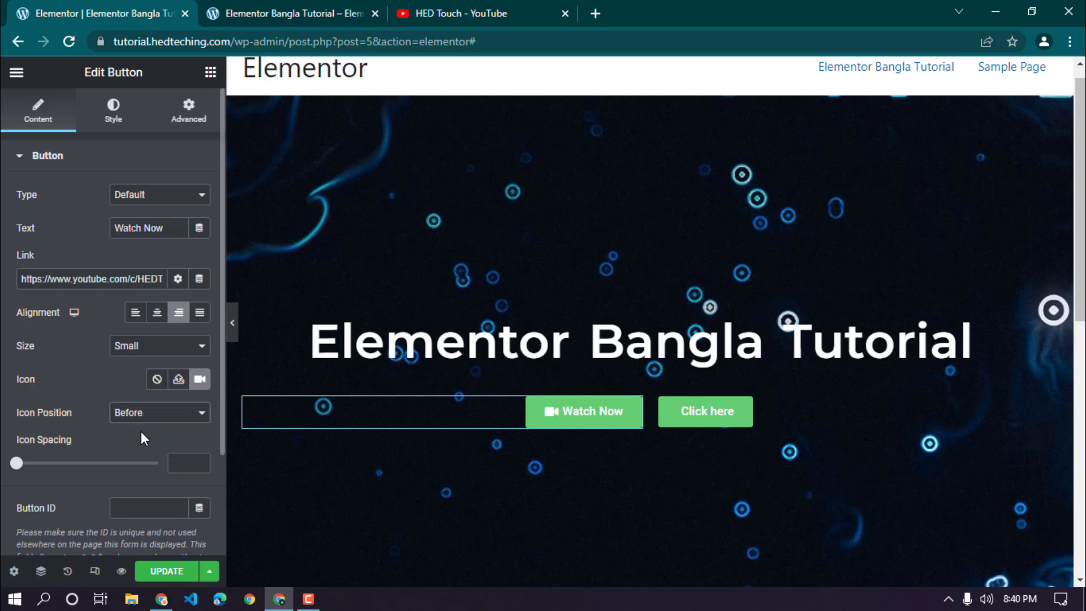
pyautogui.moveTo(19, 462); pyautogui.dragTo(26, 464)
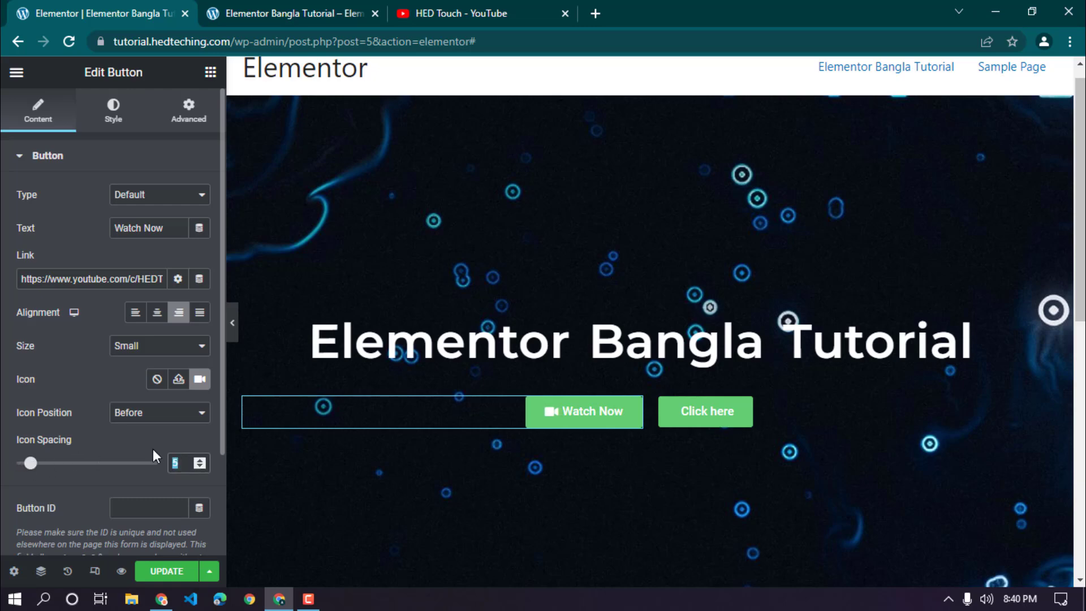
pyautogui.press('BackSpace')
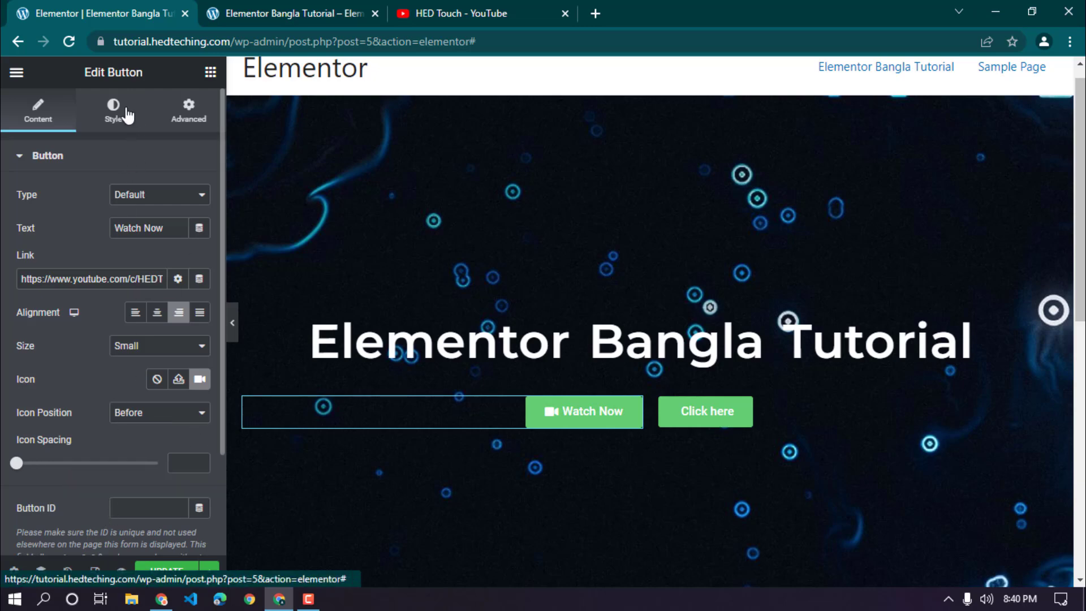
# Step: Try the Risque font family on the Watch Now button's text and switch it back to Roboto
pyautogui.click(123, 119)
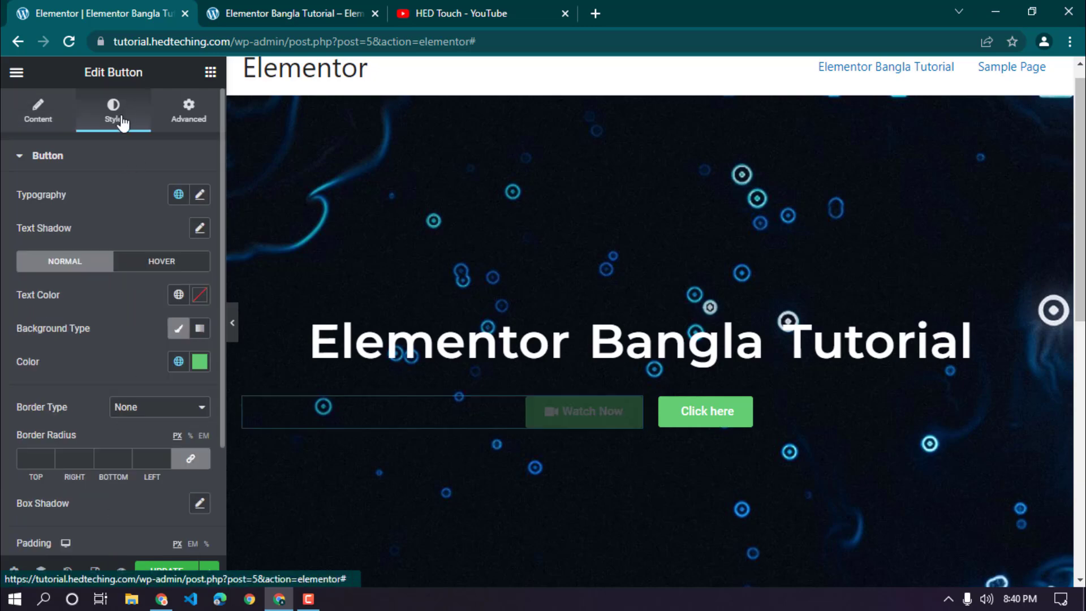
pyautogui.click(201, 197)
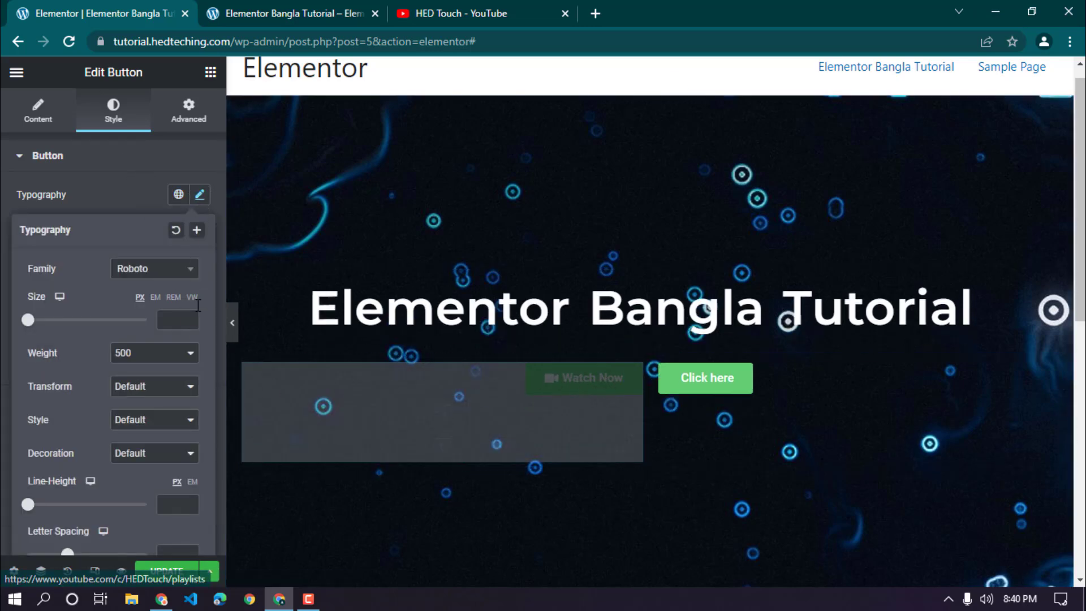
pyautogui.click(166, 280)
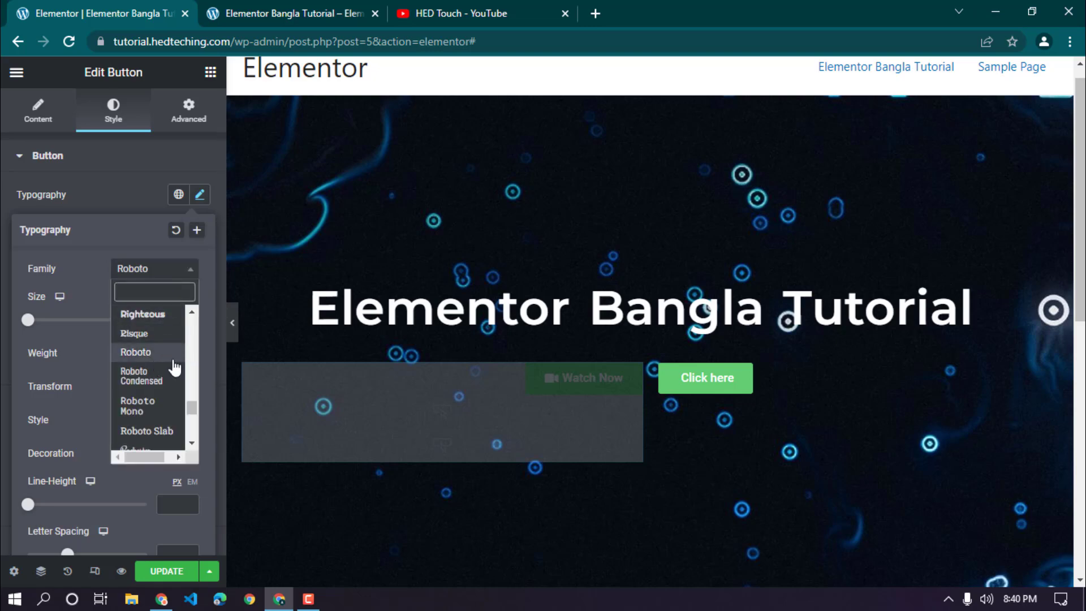
pyautogui.click(144, 334)
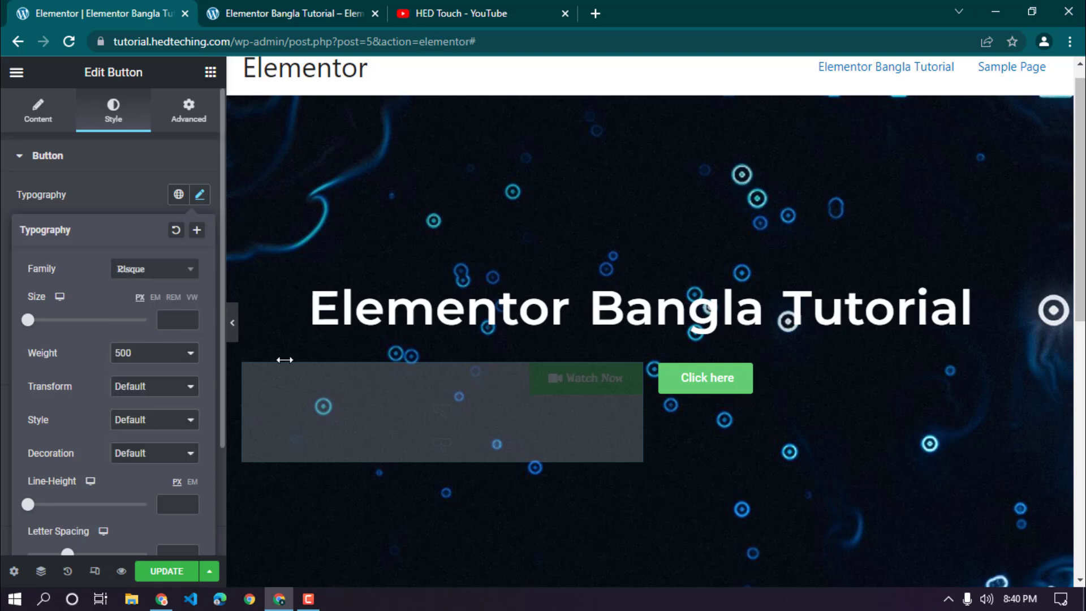
pyautogui.click(148, 280)
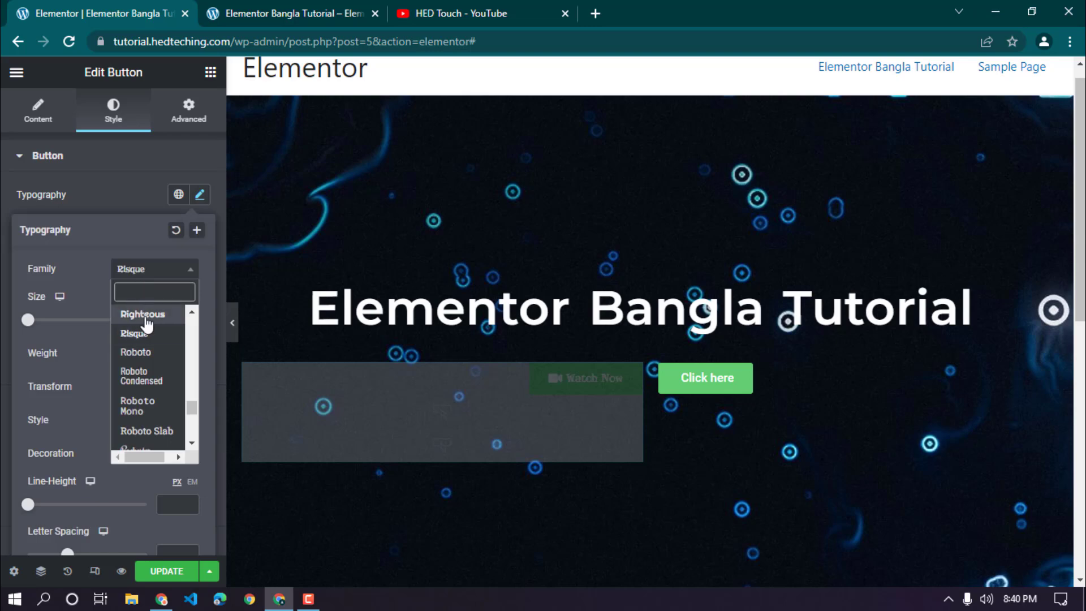
pyautogui.click(150, 353)
# Step: Search the font families for "pop" and set the Watch Now button's font to Poppins
pyautogui.click(145, 277)
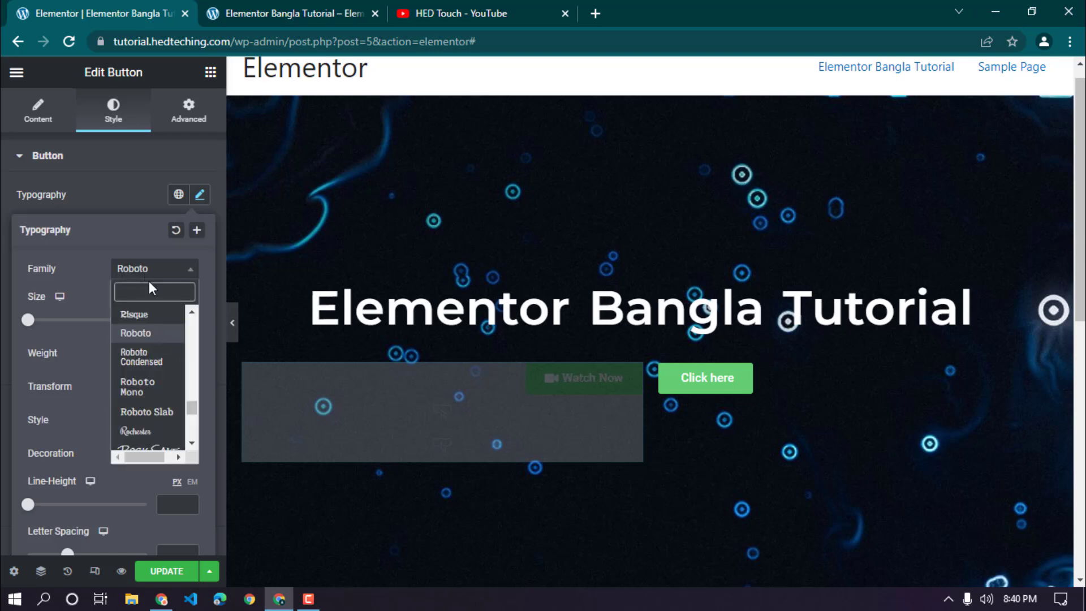
pyautogui.write('pop')
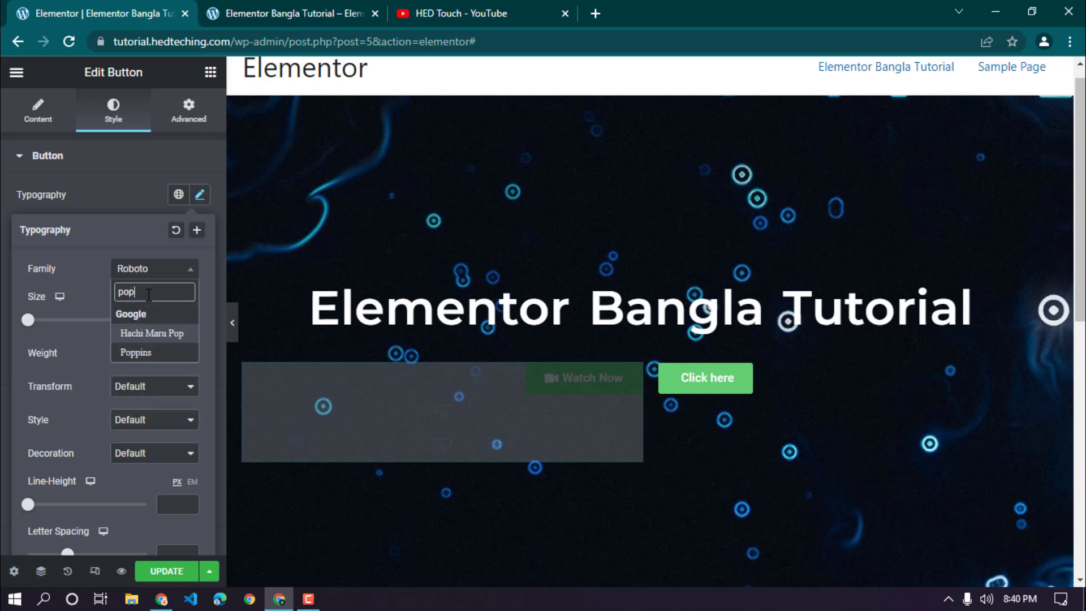
pyautogui.click(140, 364)
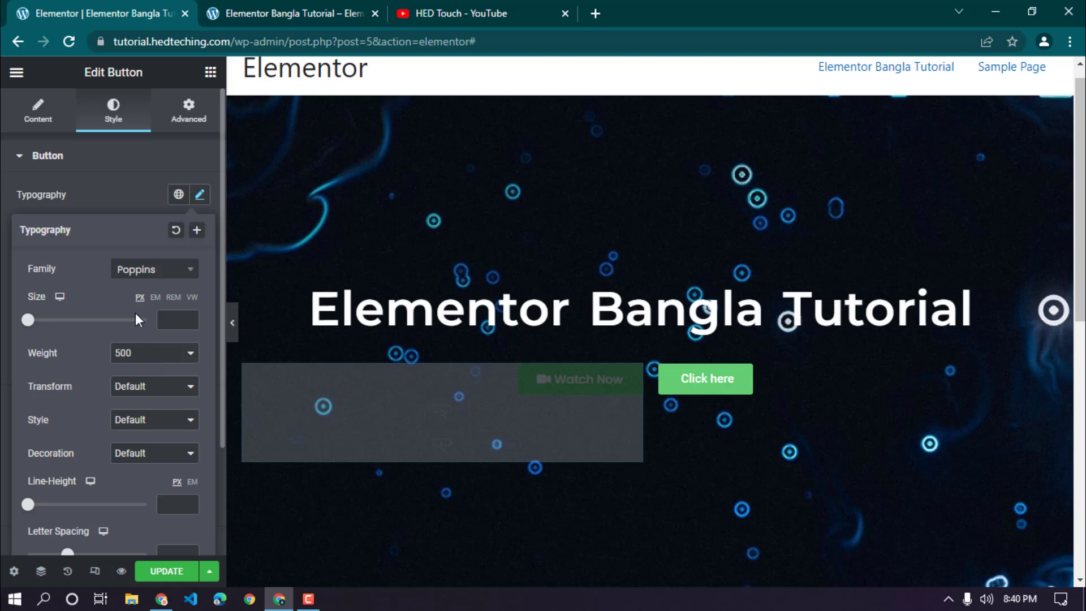
# Step: Try the Raleway font family on the Watch Now button and return it to Poppins
pyautogui.click(131, 274)
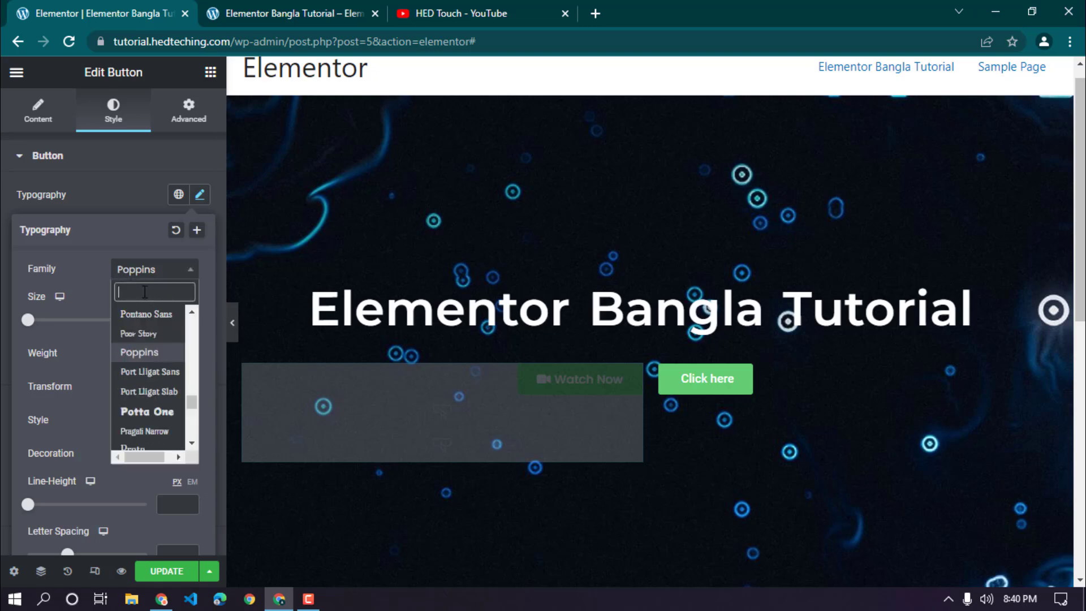
pyautogui.write('ralew')
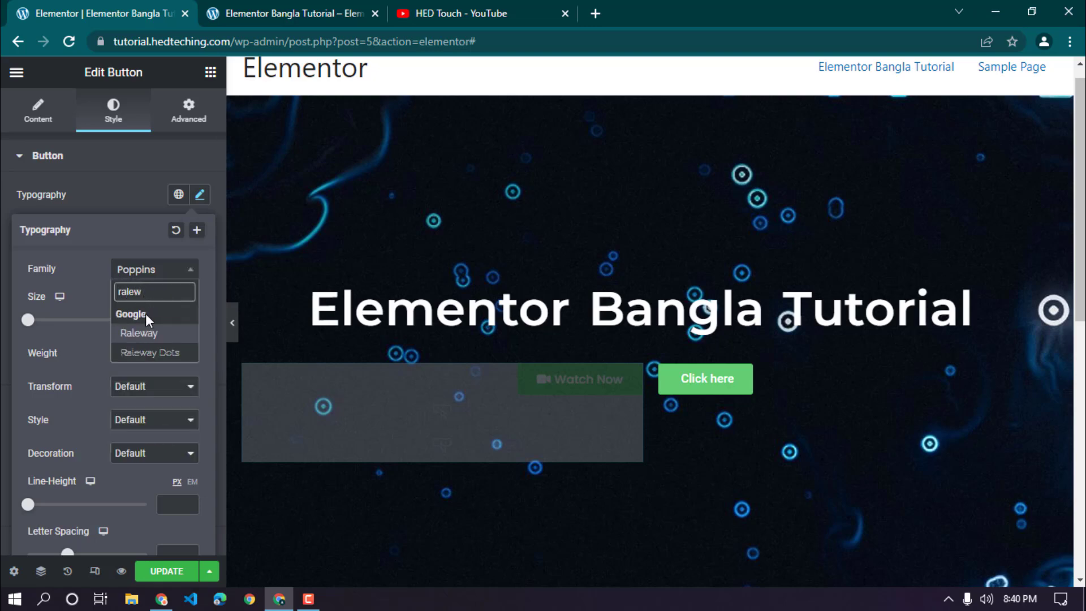
pyautogui.click(158, 338)
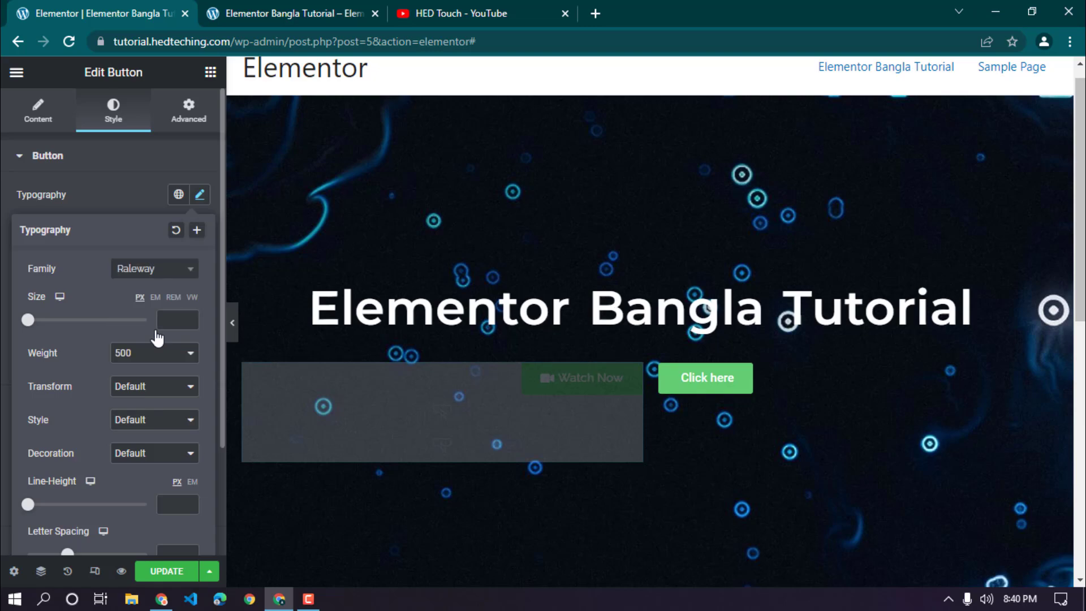
pyautogui.click(145, 272)
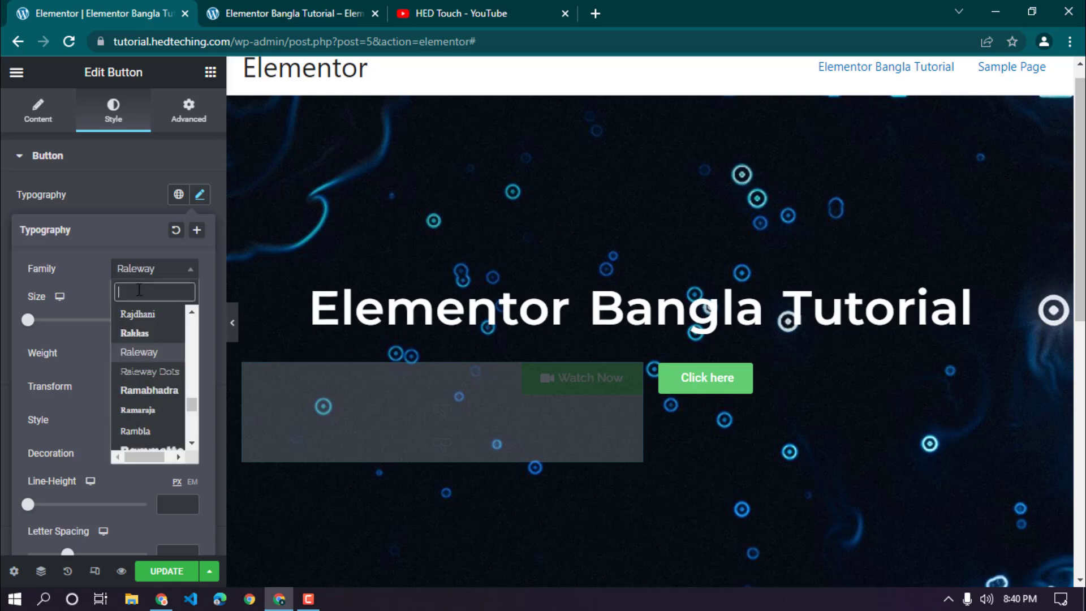
pyautogui.write('pop')
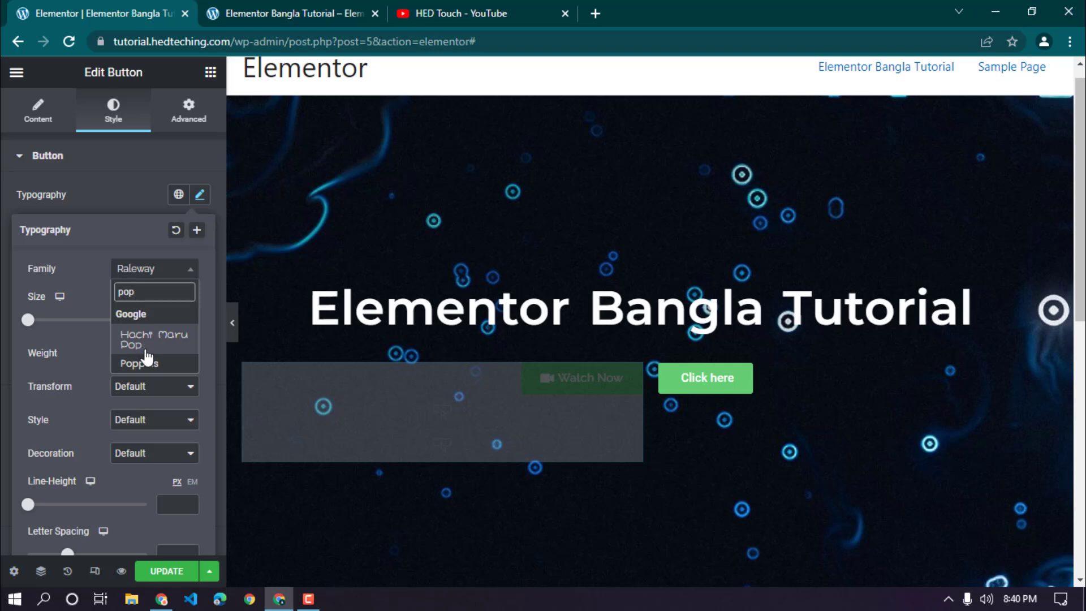
pyautogui.click(146, 362)
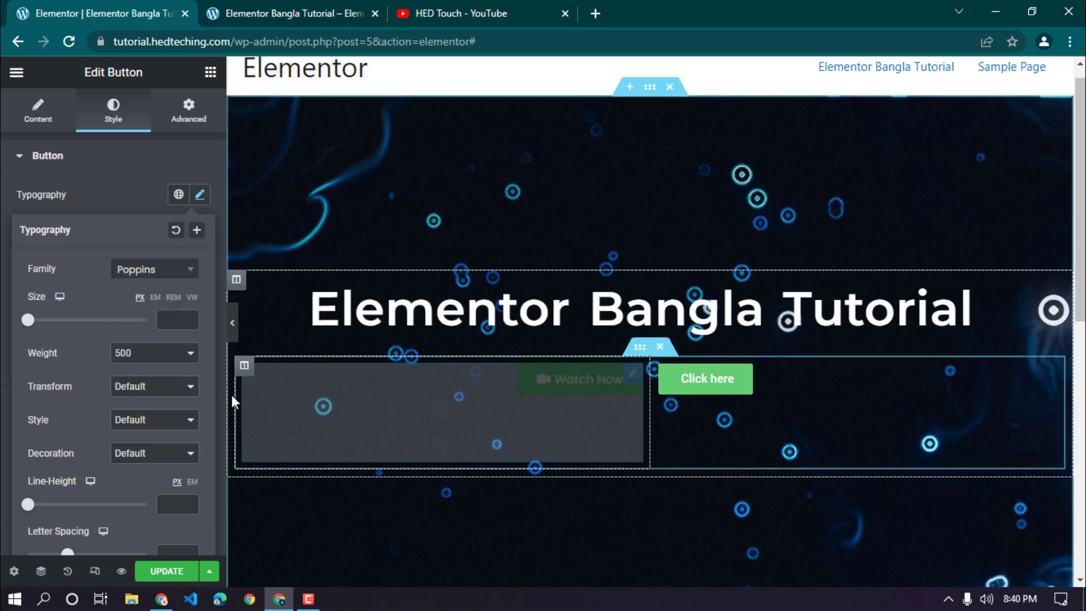
# Step: Update the page, check the restyled Watch Now button on the live page and return to the editor
pyautogui.click(538, 398)
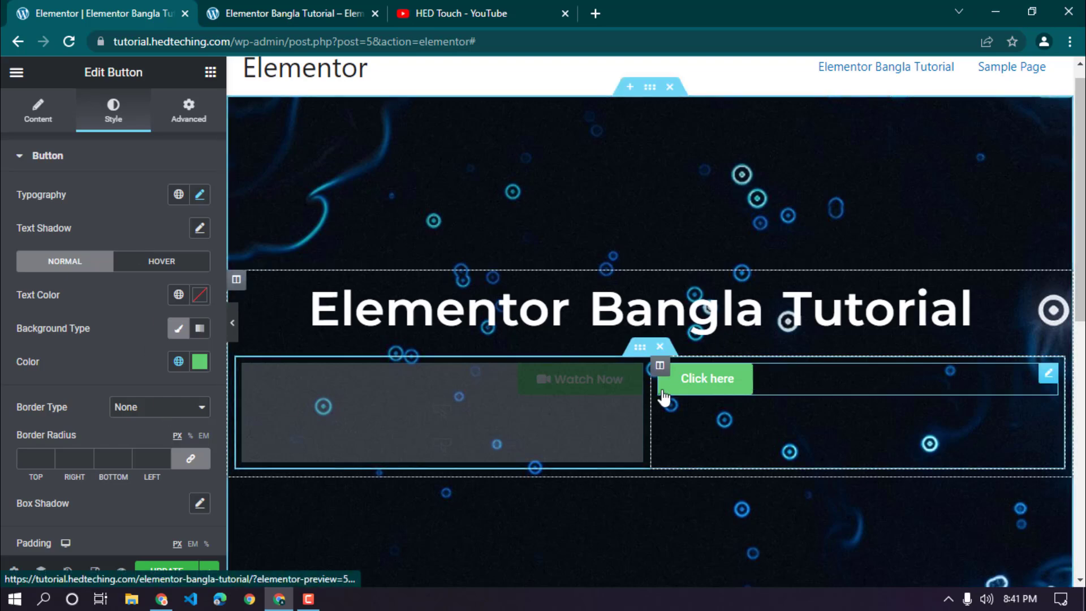
pyautogui.click(232, 323)
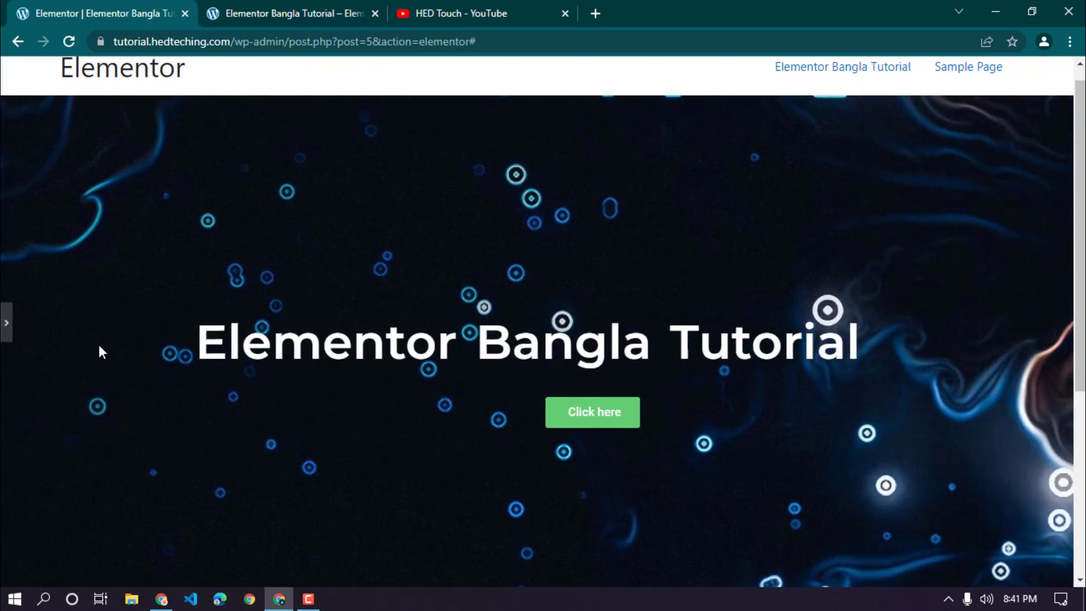
pyautogui.click(6, 322)
pyautogui.hotkey('ctrl', 'Tab')
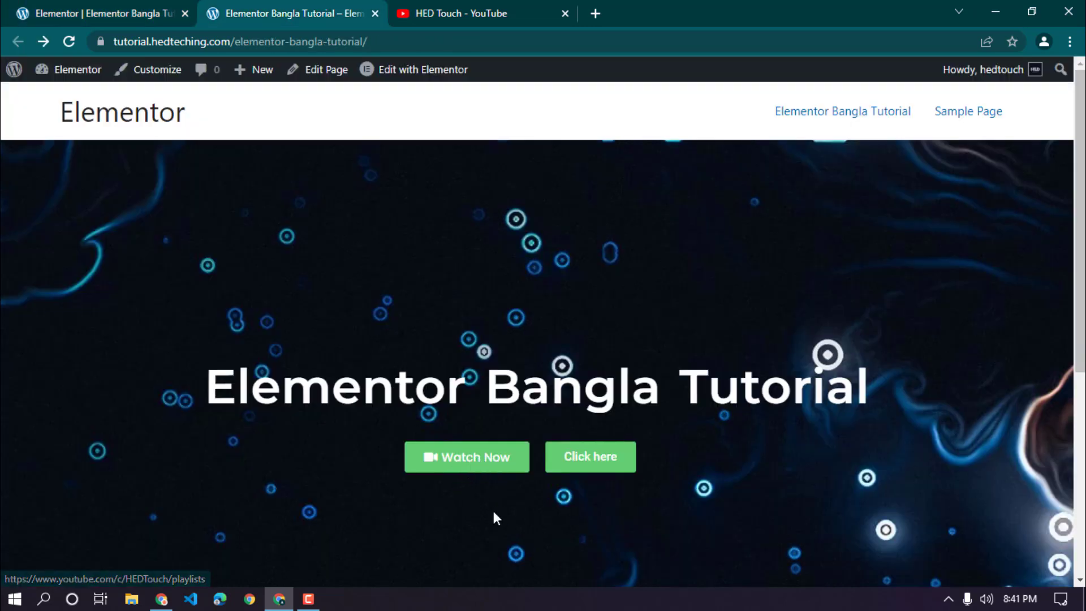
pyautogui.click(145, 7)
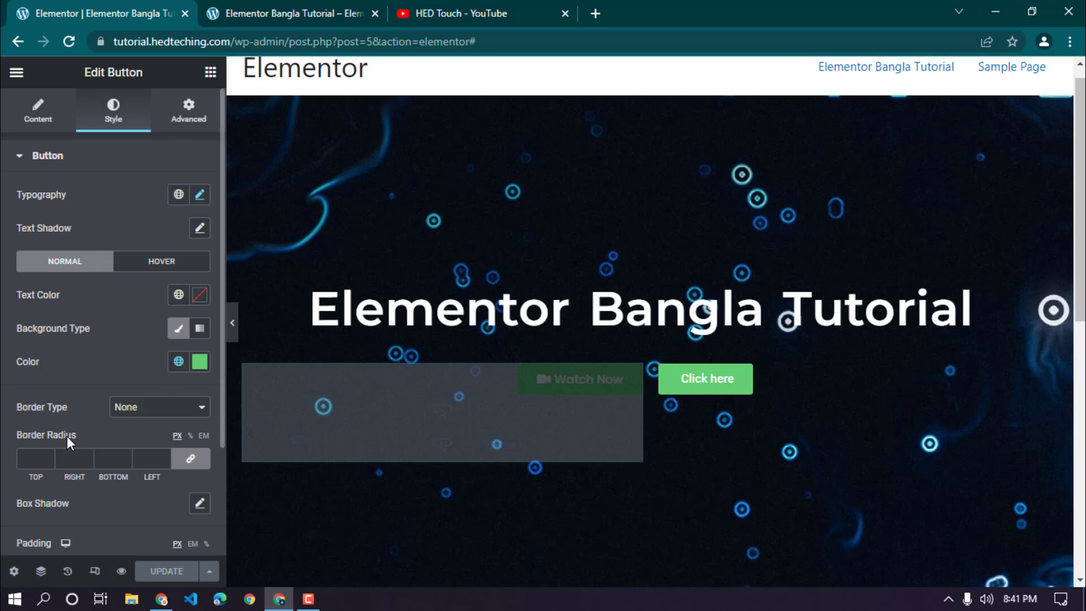
# Step: Try the default text shadow on the Watch Now button and reset it
pyautogui.click(201, 229)
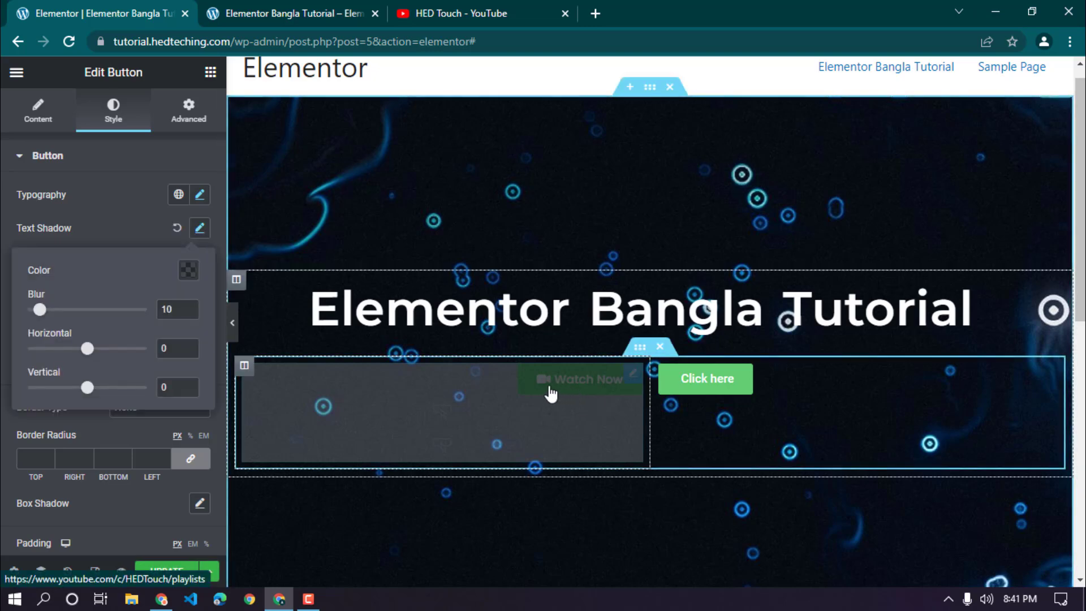
pyautogui.click(178, 229)
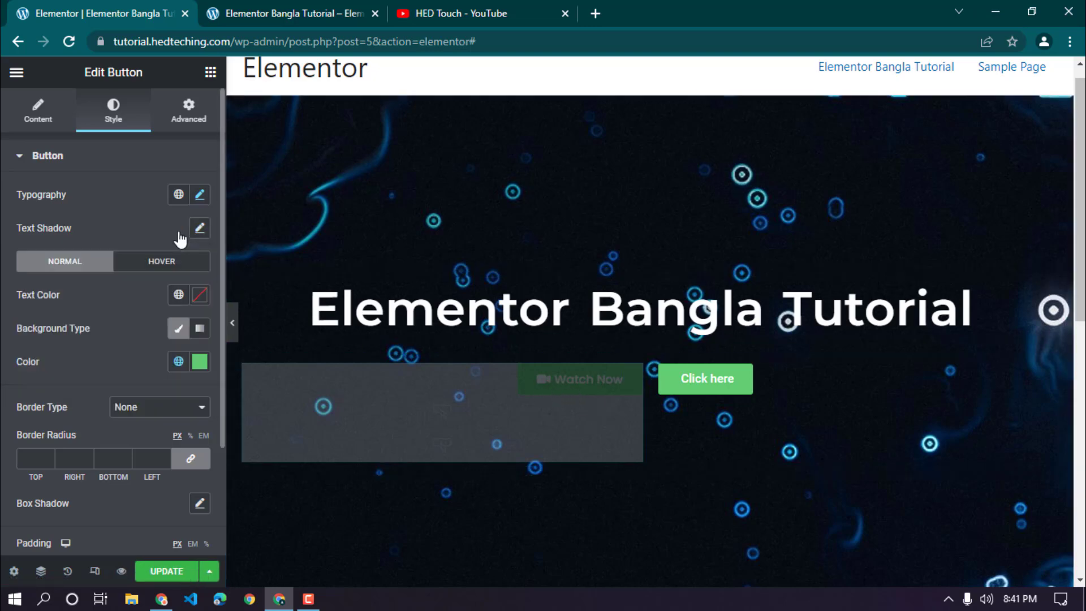
pyautogui.click(159, 265)
pyautogui.click(74, 264)
# Step: Set the Watch Now button's normal-state text color to white, #FFFFFF
pyautogui.click(199, 295)
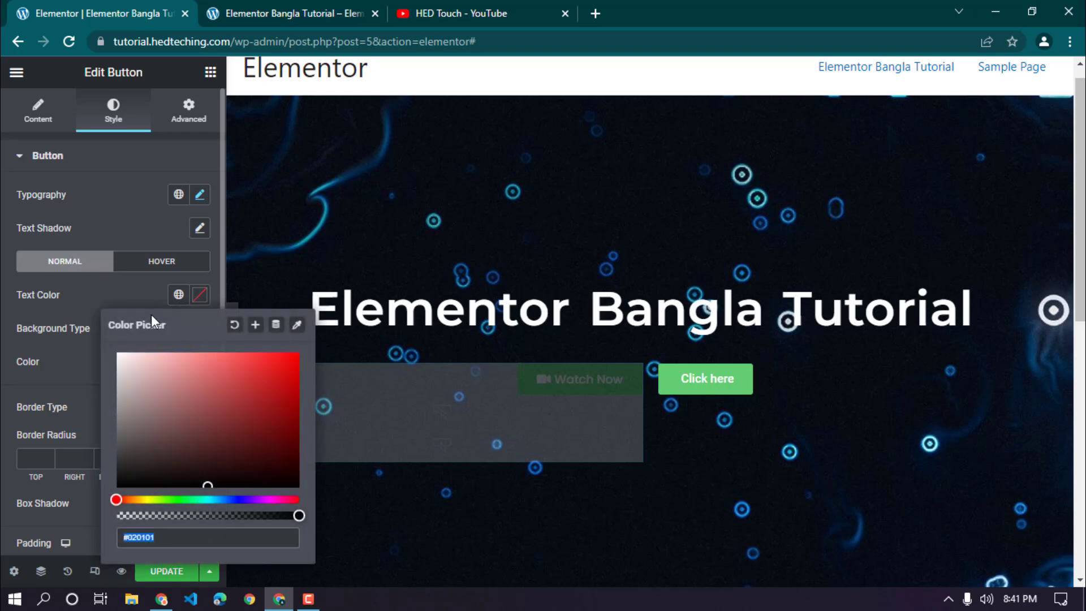
pyautogui.moveTo(129, 369); pyautogui.dragTo(79, 313)
pyautogui.click(99, 289)
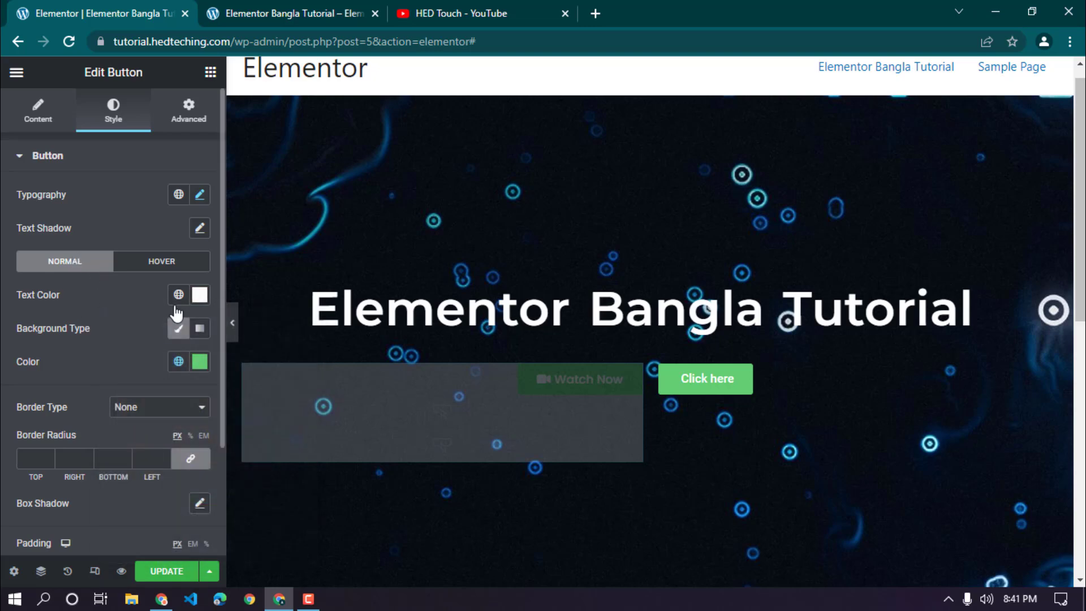
pyautogui.click(200, 298)
pyautogui.moveTo(177, 390); pyautogui.dragTo(54, 282)
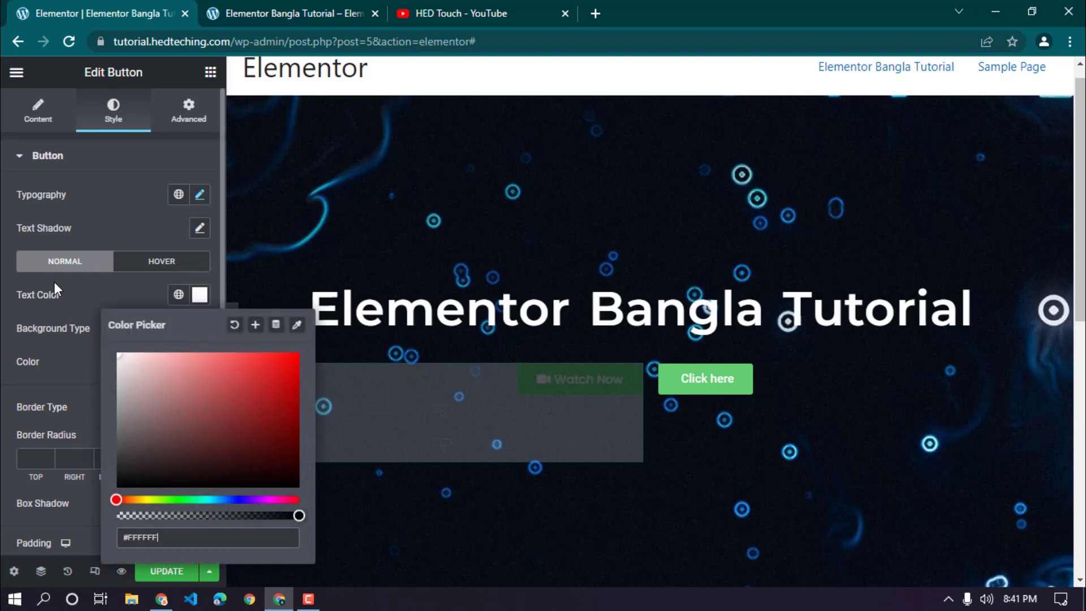
pyautogui.click(55, 283)
# Step: Try the global colors and the gradient background type on the Watch Now button, returning to the classic background
pyautogui.click(178, 331)
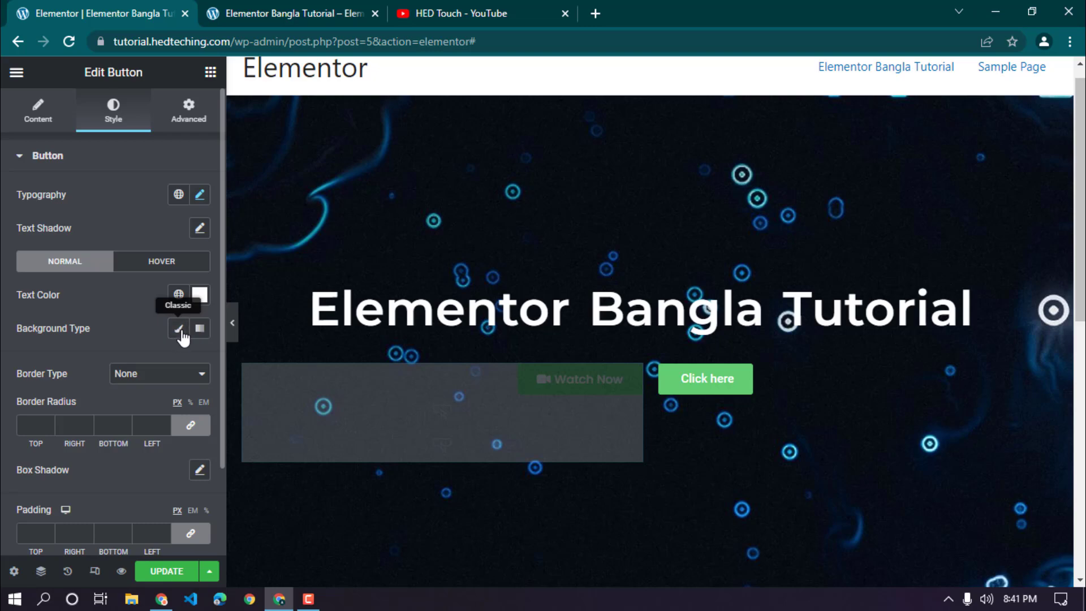
pyautogui.click(179, 334)
pyautogui.click(179, 362)
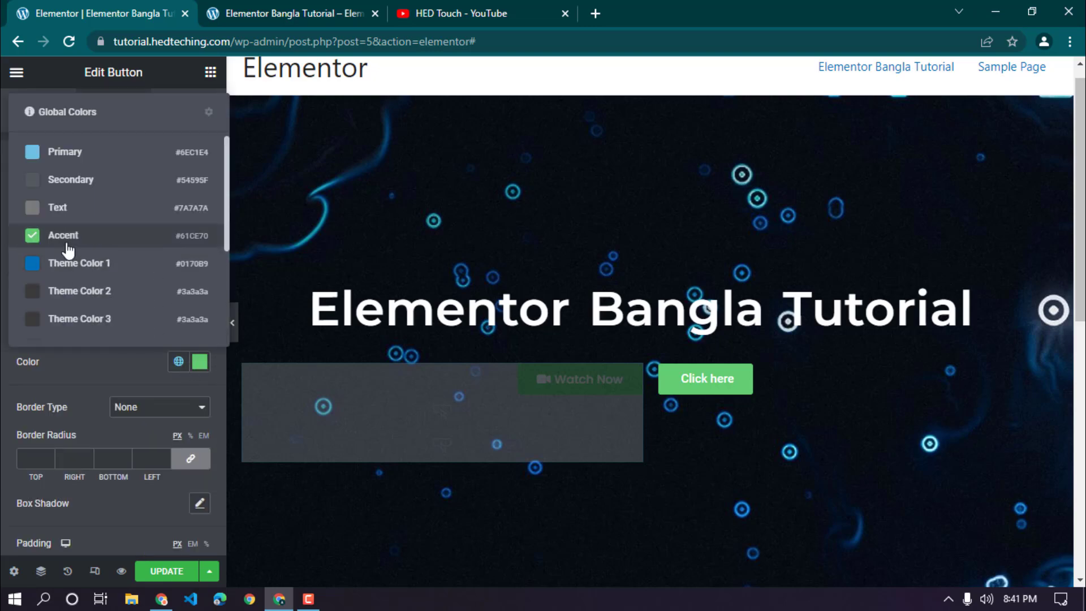
pyautogui.click(191, 357)
pyautogui.click(200, 331)
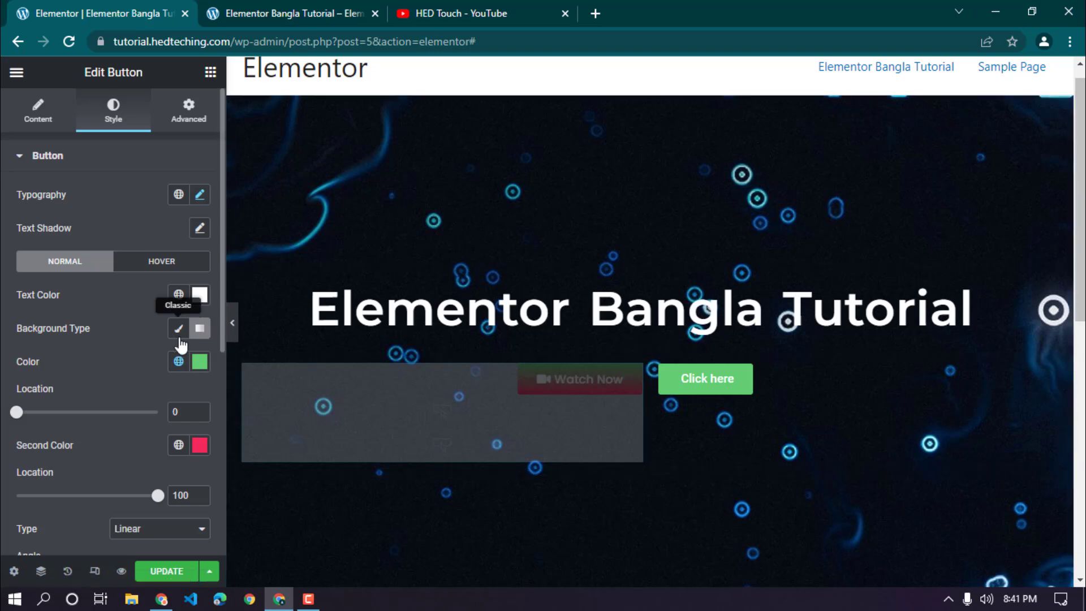
pyautogui.click(178, 329)
# Step: Set the Watch Now button's background color to red, #FF0000, and compare it with the YouTube channel page
pyautogui.click(200, 362)
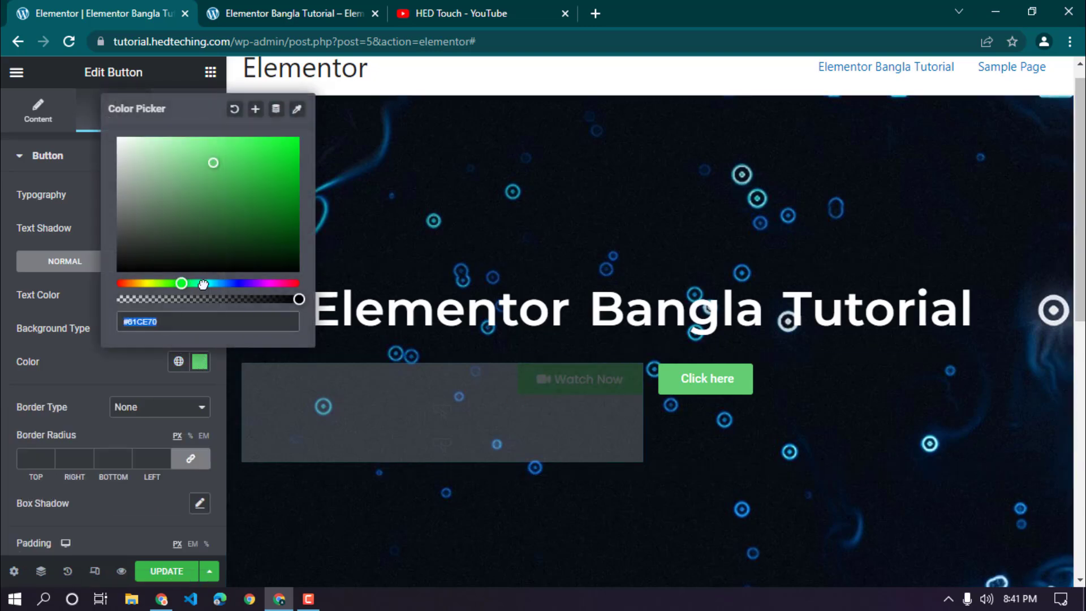
pyautogui.moveTo(180, 282); pyautogui.dragTo(234, 283)
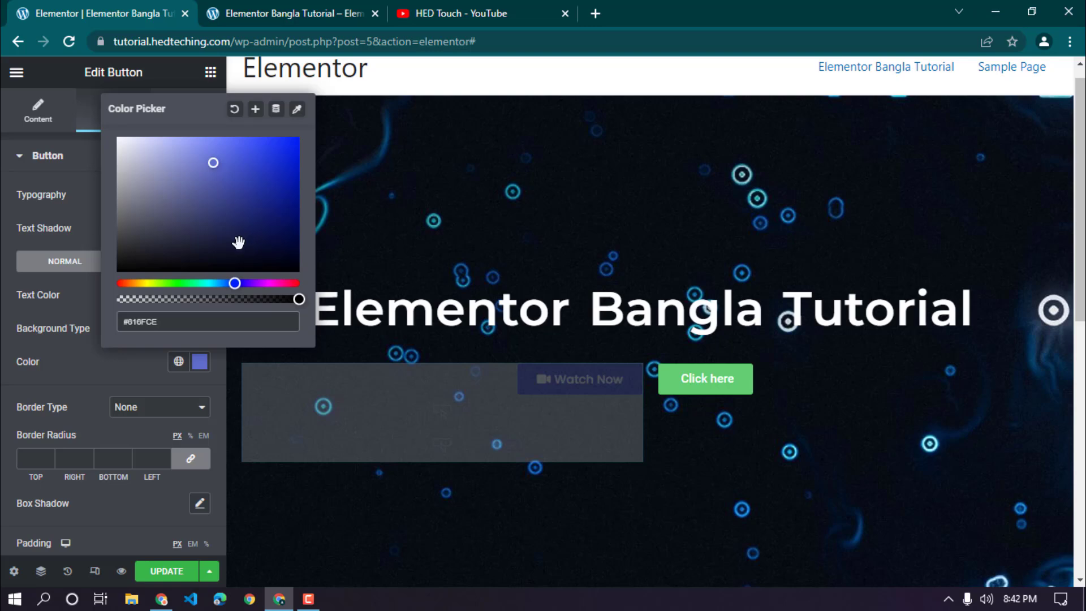
pyautogui.moveTo(128, 283); pyautogui.dragTo(78, 289)
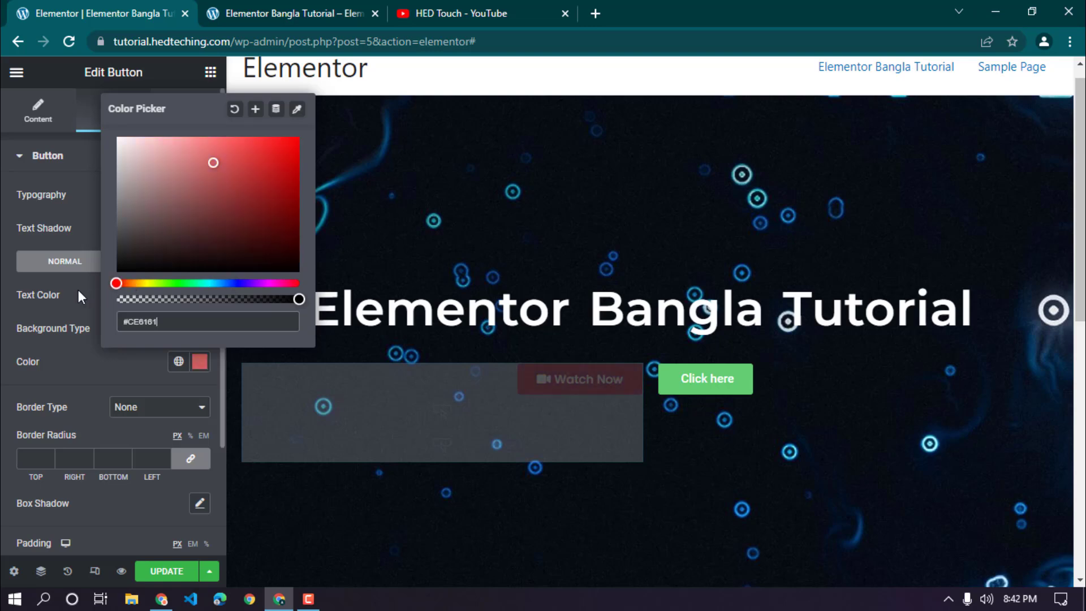
pyautogui.moveTo(293, 157); pyautogui.dragTo(304, 133)
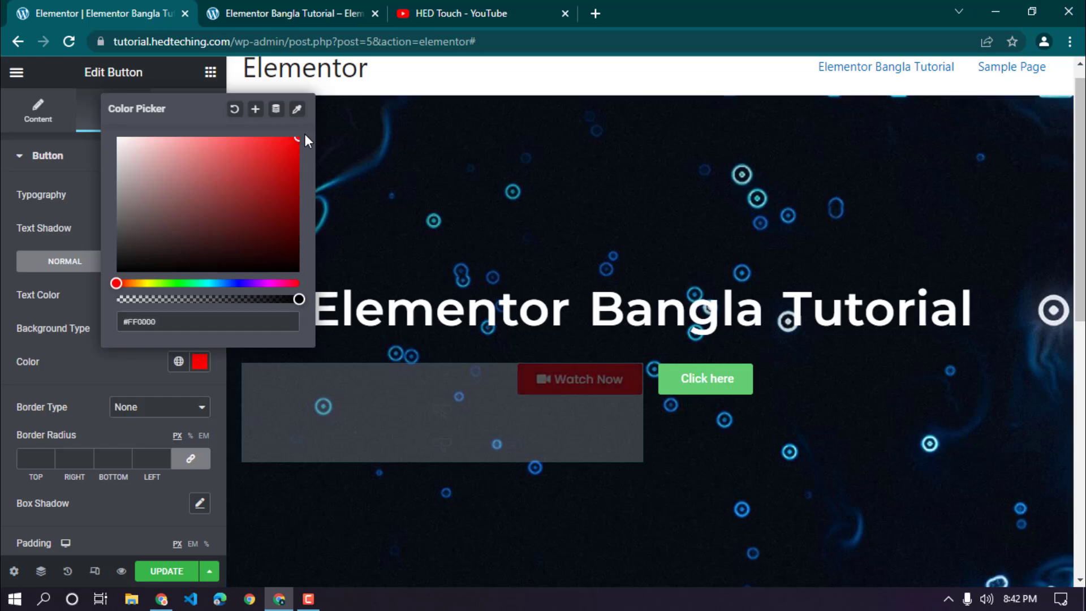
pyautogui.click(441, 13)
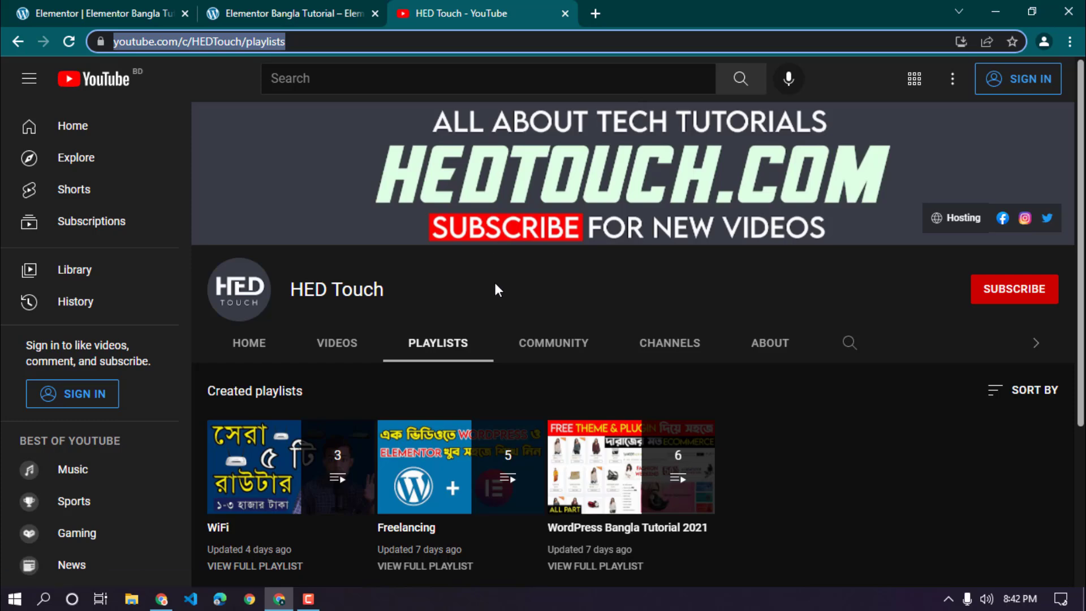
pyautogui.click(144, 8)
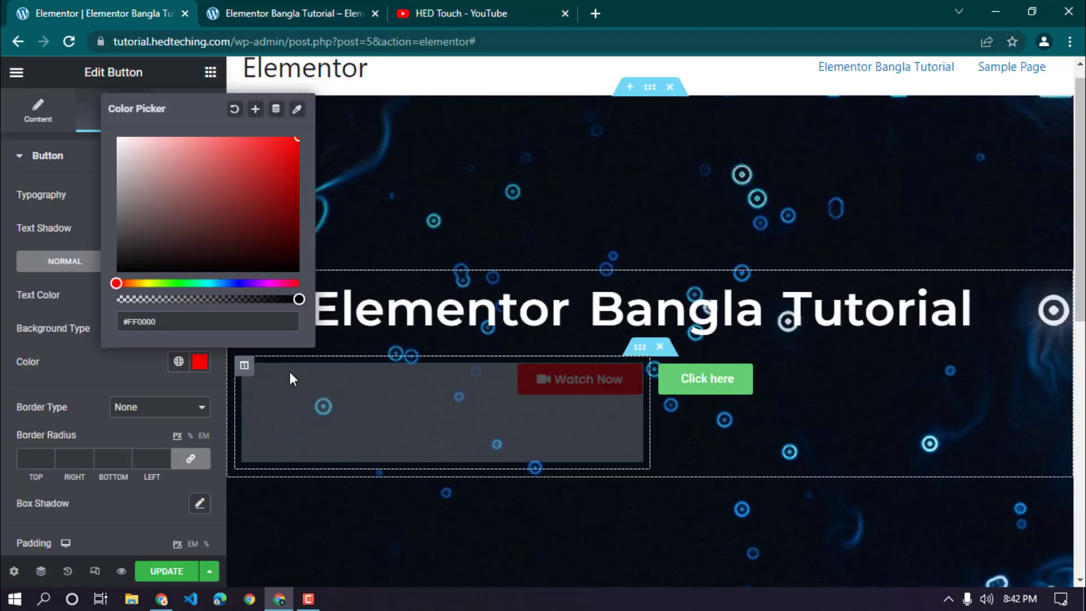
pyautogui.click(107, 372)
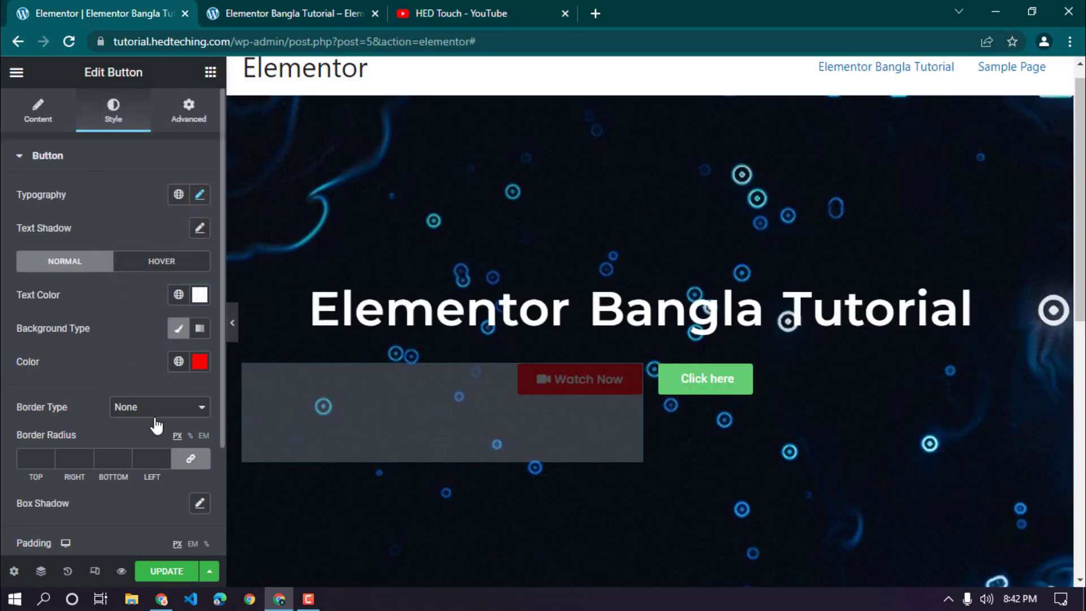
pyautogui.click(136, 408)
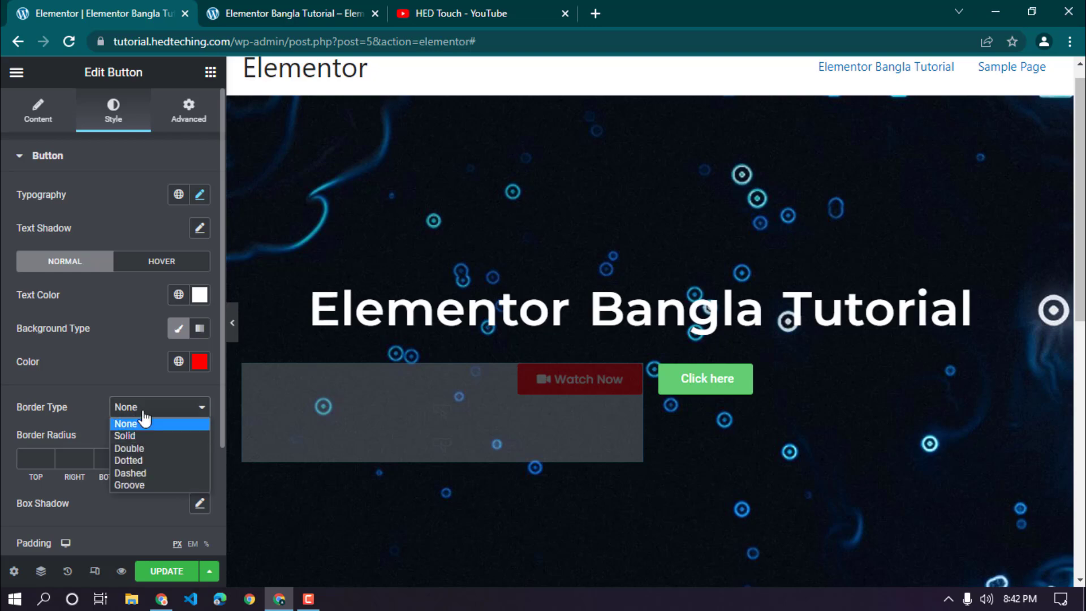
pyautogui.doubleClick(148, 412)
pyautogui.click(150, 388)
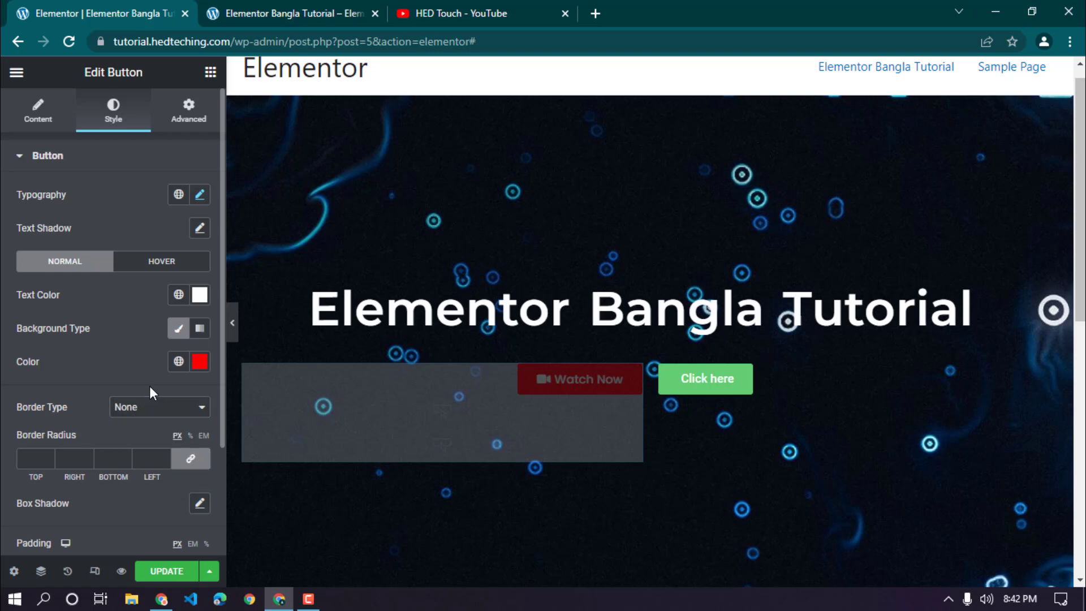
# Step: Give the Watch Now button a solid border and preview it with the editing panel briefly hidden
pyautogui.click(154, 410)
pyautogui.click(137, 434)
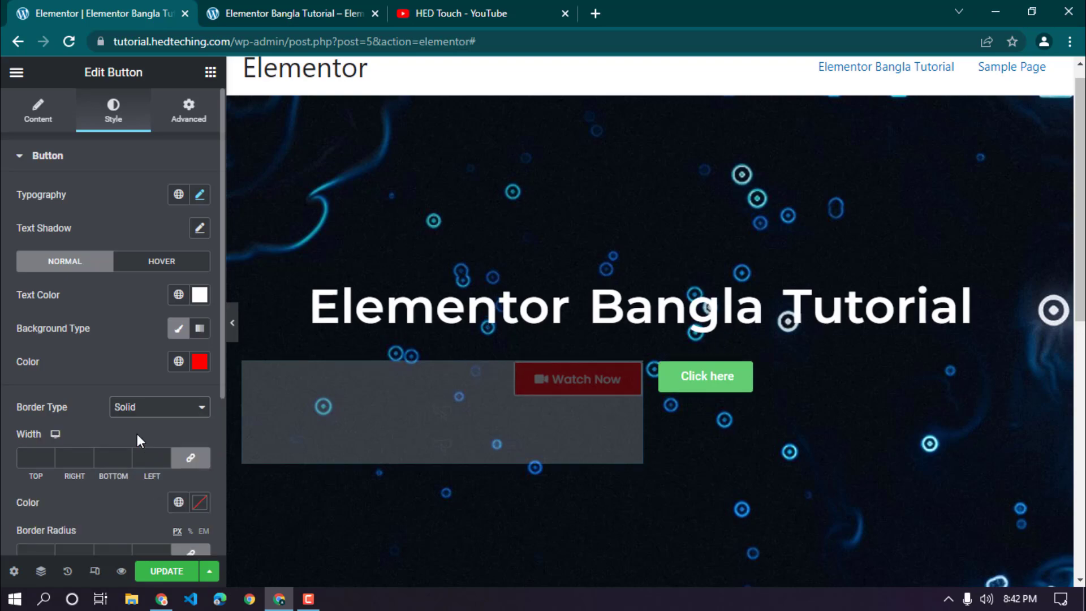
pyautogui.click(232, 323)
pyautogui.click(7, 325)
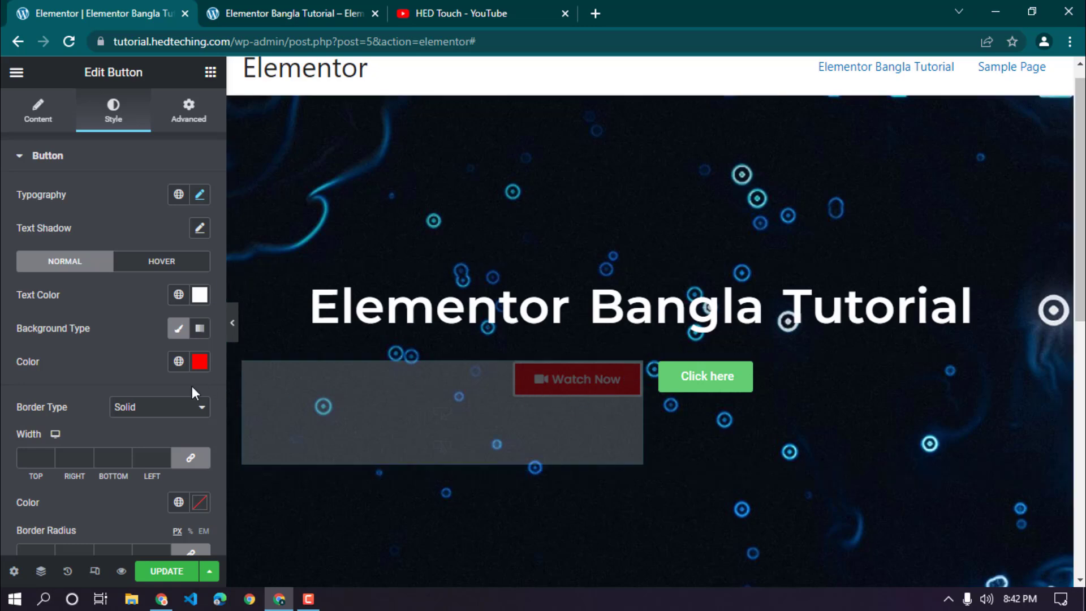
# Step: Try the Double, Dotted and Dashed border types on the Watch Now button, returning to Solid
pyautogui.click(185, 407)
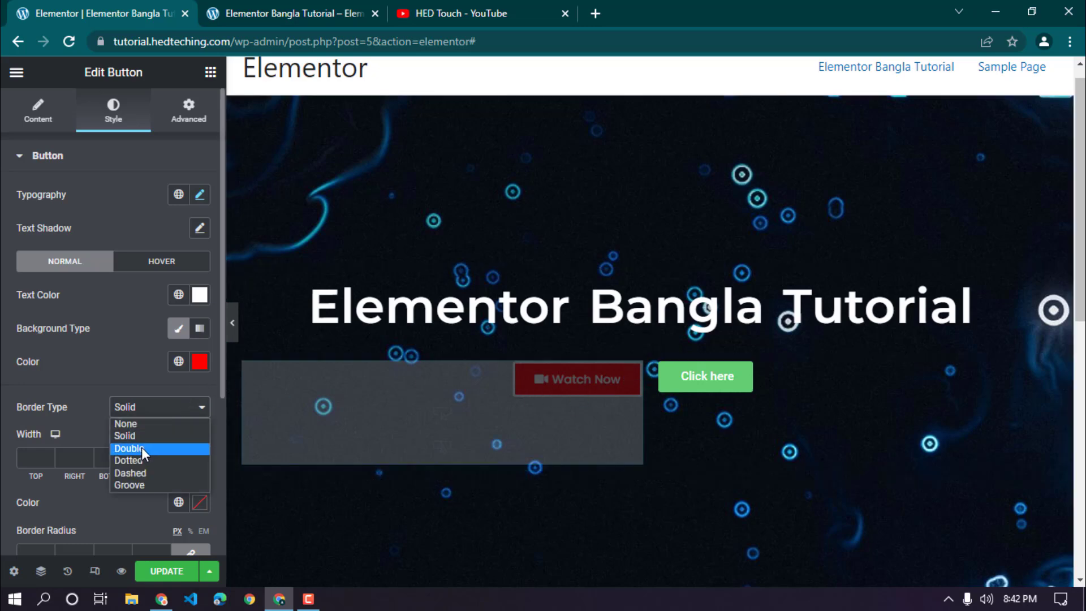
pyautogui.click(141, 446)
pyautogui.click(153, 416)
pyautogui.click(141, 459)
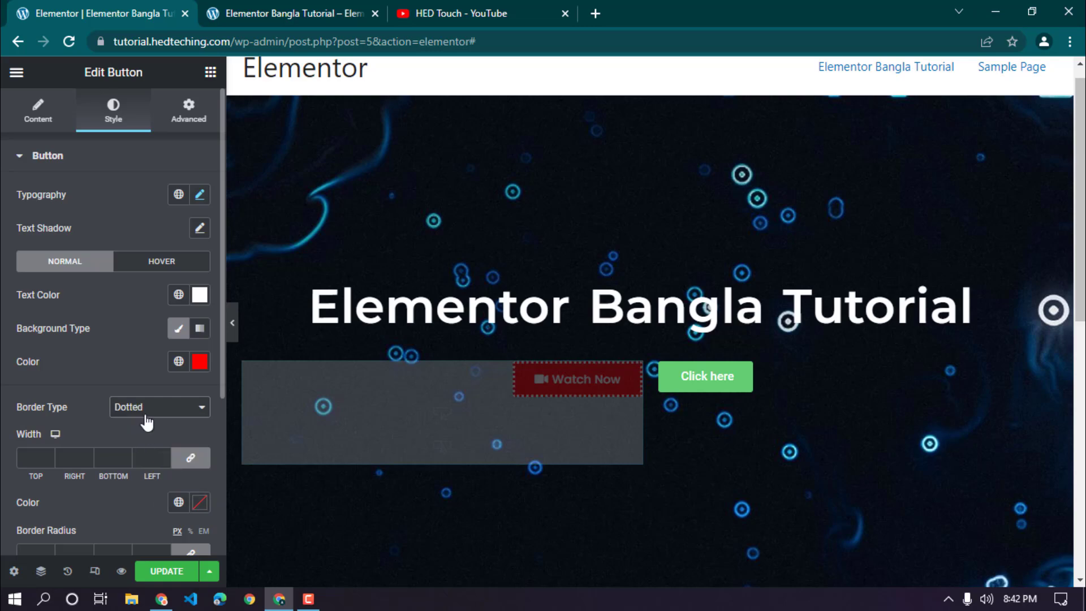
pyautogui.click(144, 413)
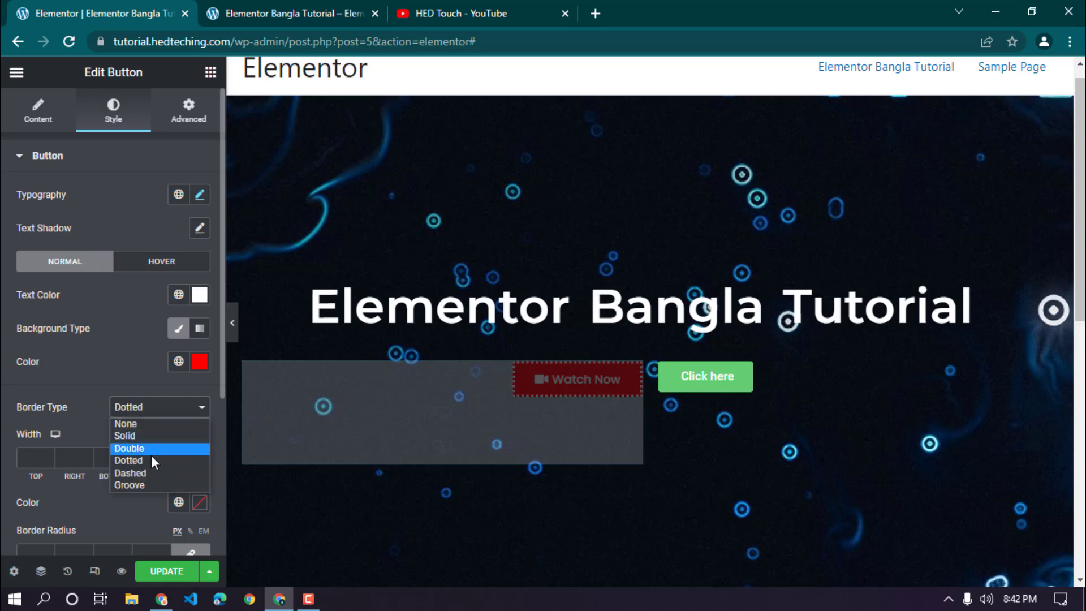
pyautogui.click(151, 470)
pyautogui.click(144, 413)
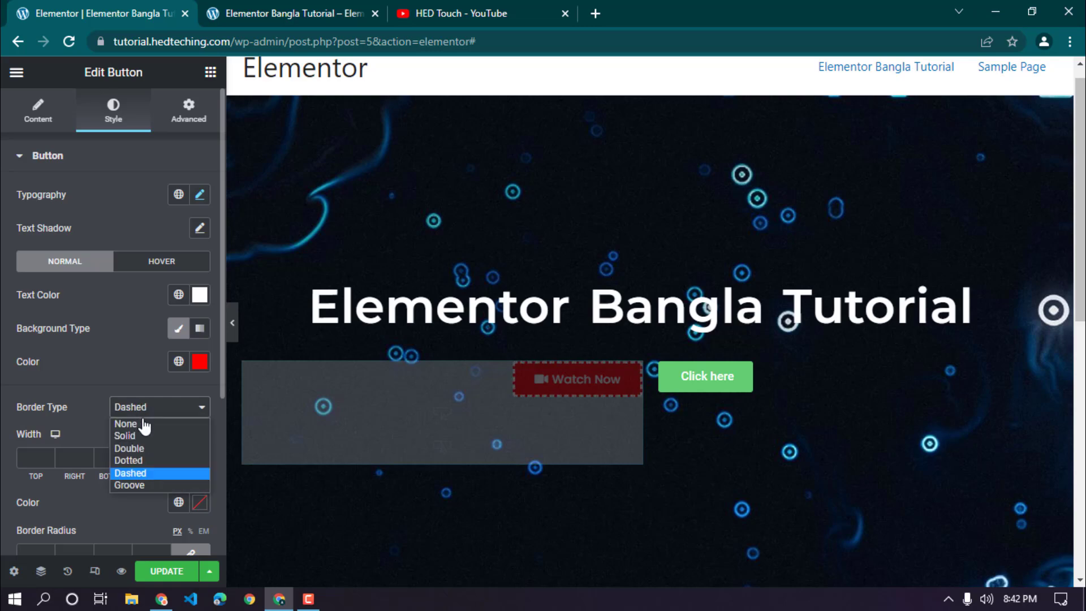
pyautogui.click(137, 435)
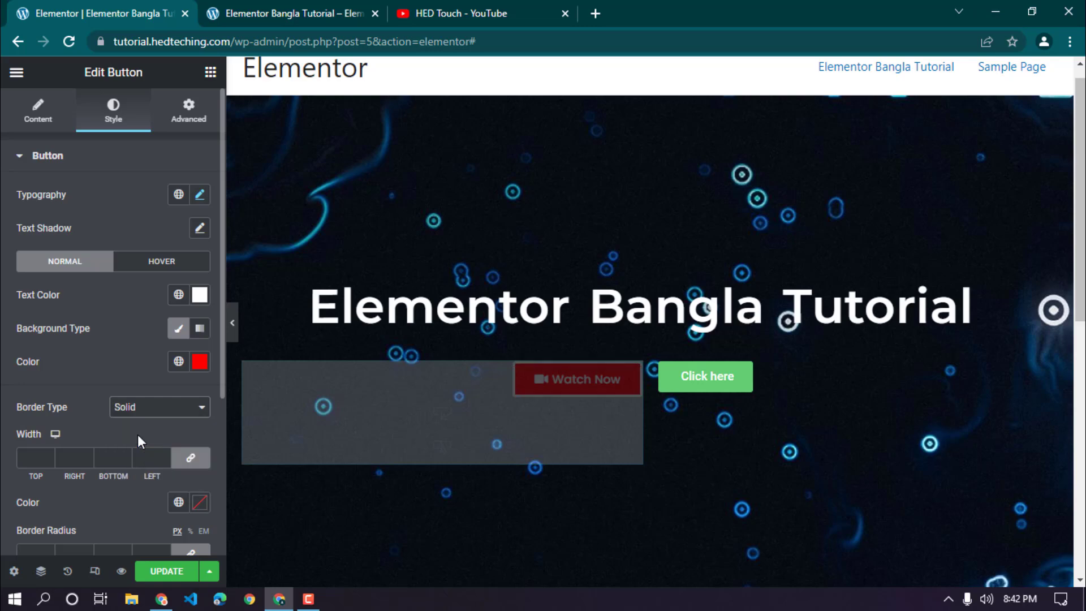
# Step: Set the Watch Now button's border width to 1 and its border radius to 12 px on all sides
pyautogui.click(30, 460)
pyautogui.write('1')
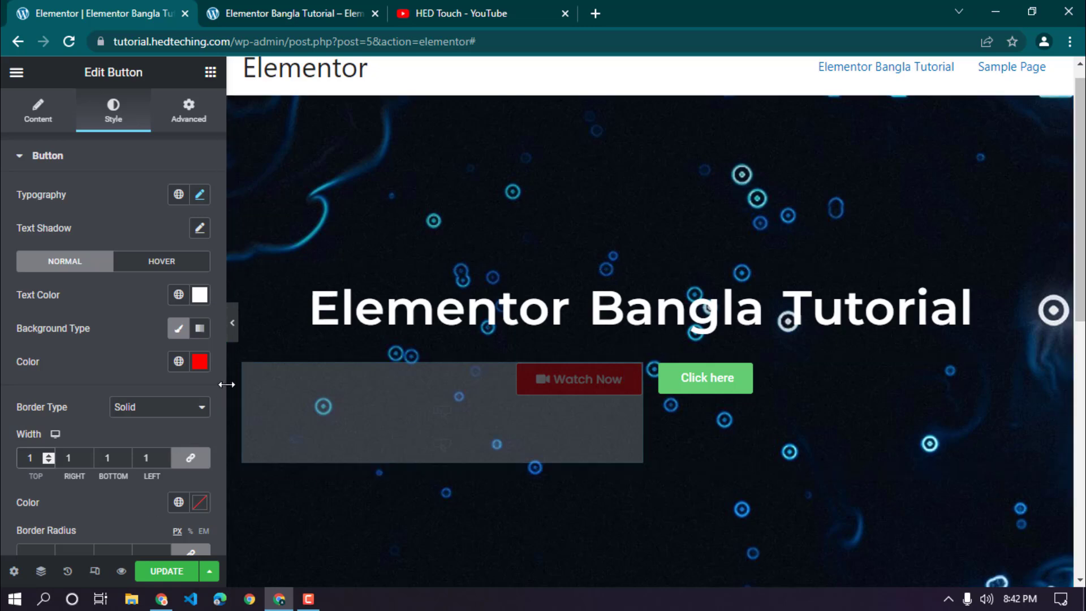
pyautogui.moveTo(222, 387); pyautogui.dragTo(222, 475)
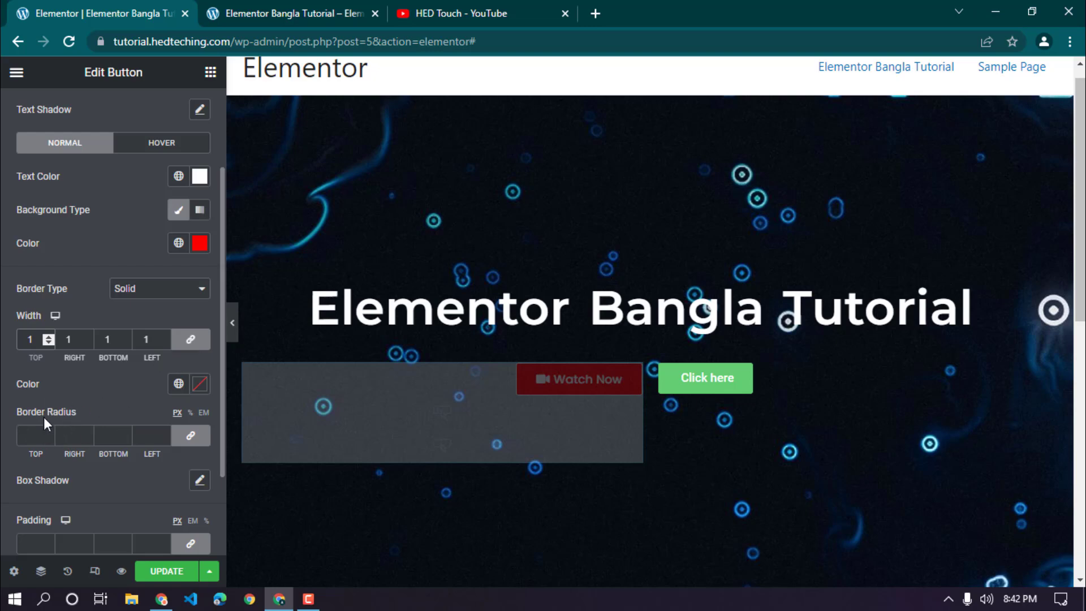
pyautogui.click(49, 435)
pyautogui.write('15')
pyautogui.click(49, 433)
pyautogui.click(48, 433)
pyautogui.click(48, 433)
pyautogui.click(49, 433)
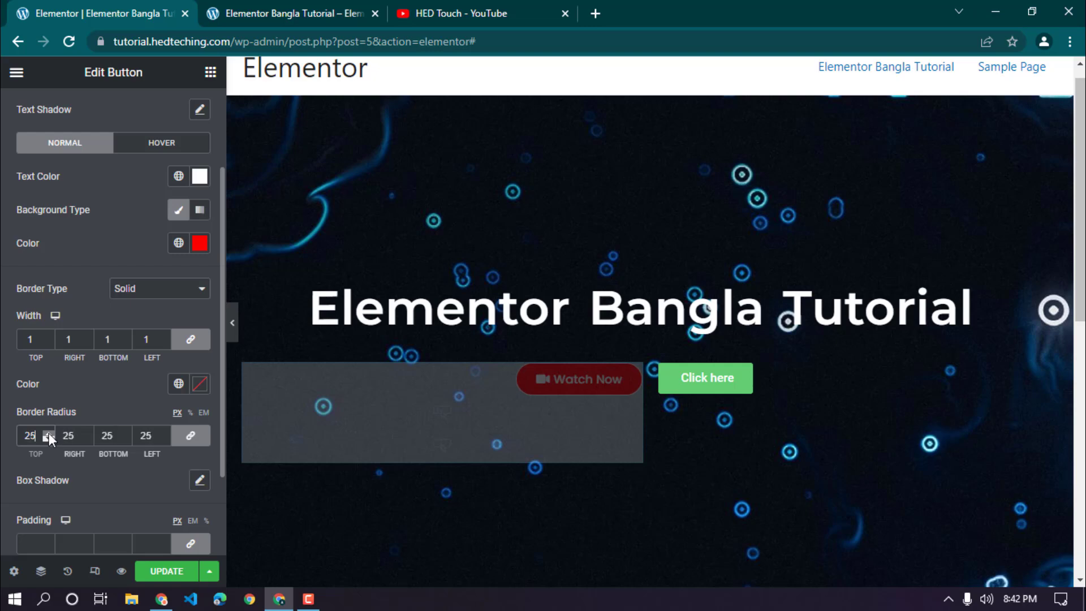
pyautogui.click(49, 433)
pyautogui.click(48, 434)
pyautogui.click(48, 434)
pyautogui.click(49, 433)
pyautogui.click(49, 434)
pyautogui.click(48, 437)
# Step: Update the page and reload the published page to check the Watch Now button's border
pyautogui.click(165, 574)
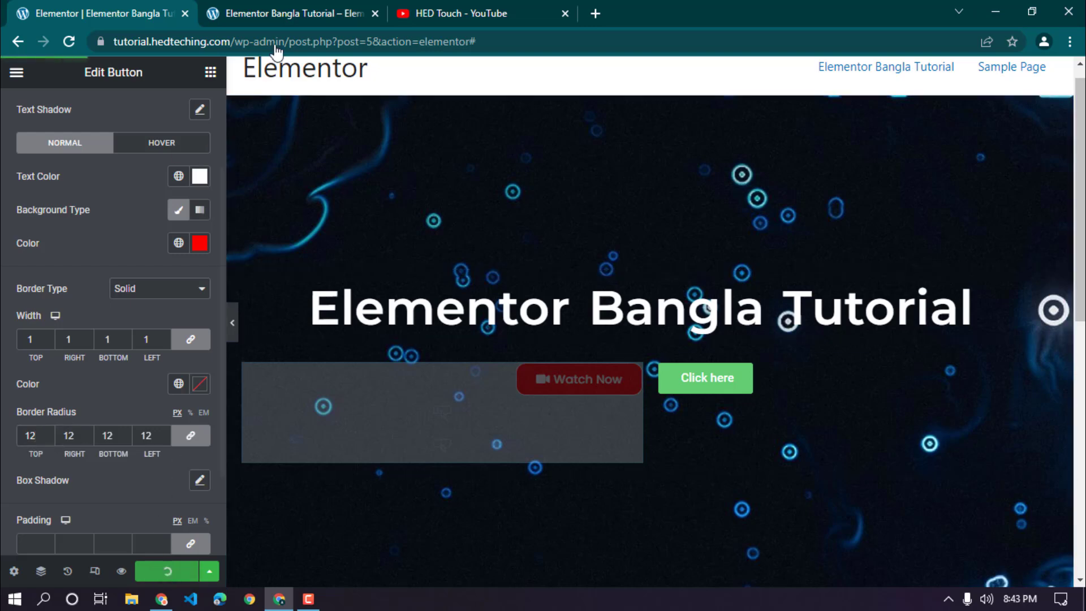
pyautogui.click(278, 15)
pyautogui.click(68, 43)
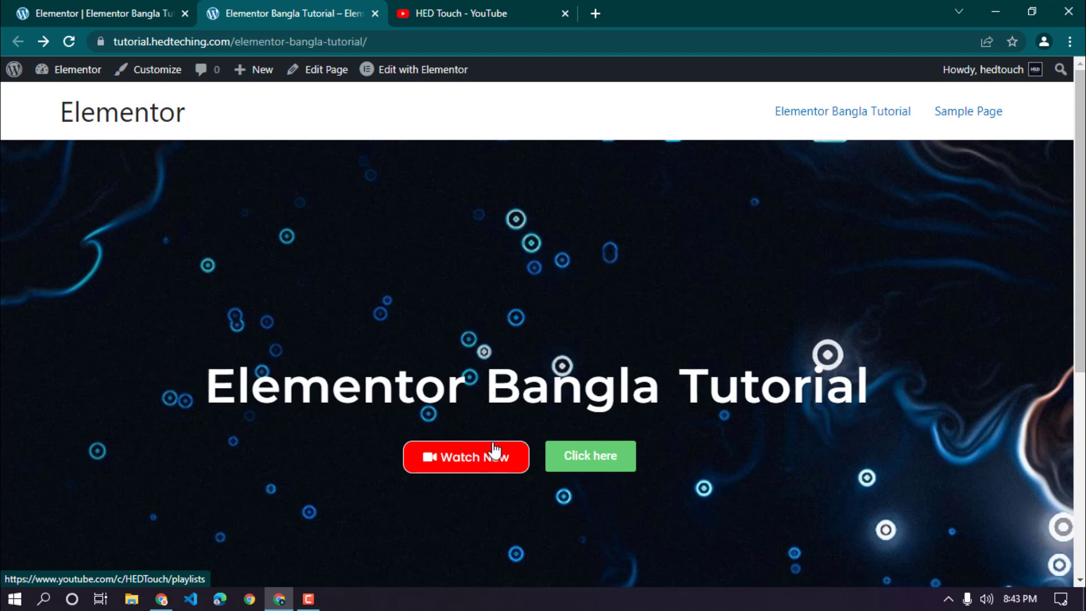
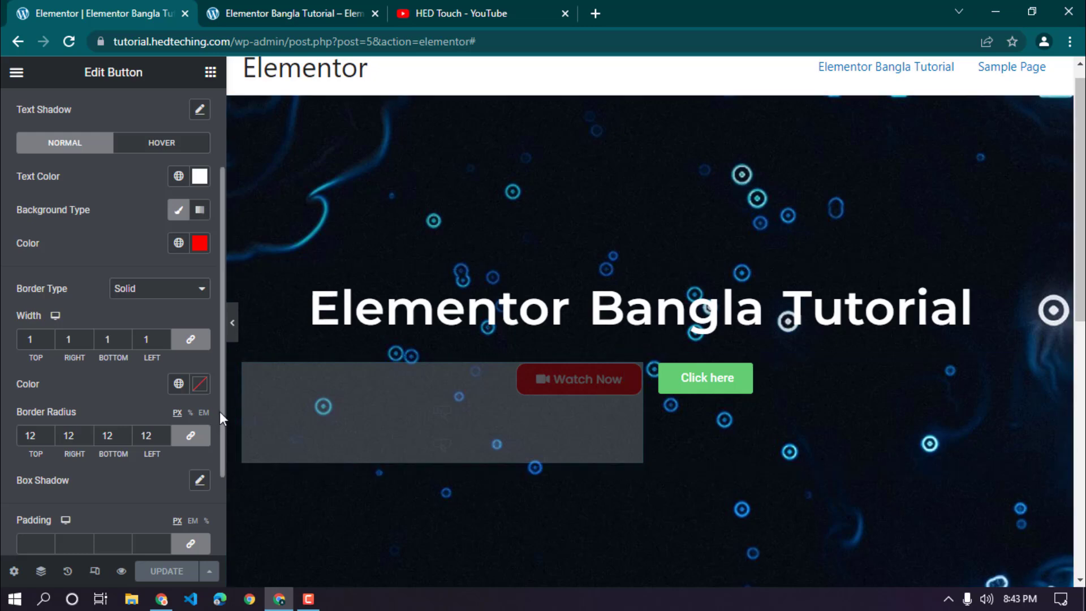
# Step: Unlink the Watch Now button's padding values and set the top and bottom padding to 12 px
pyautogui.scroll(-2, 220, 411)
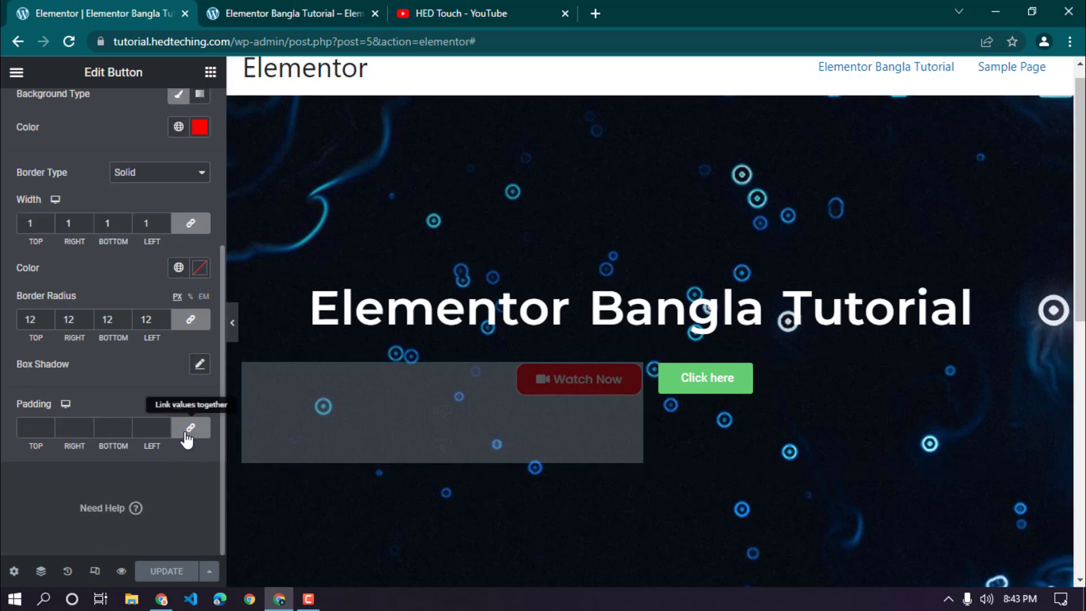
pyautogui.click(241, 7)
pyautogui.click(129, 7)
pyautogui.click(192, 430)
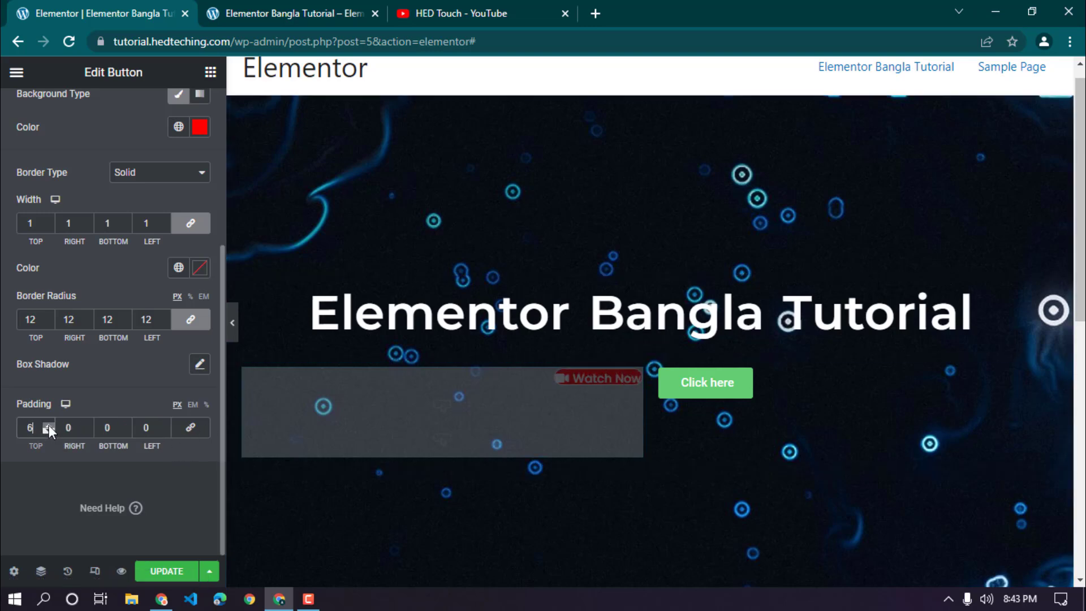
pyautogui.scroll(7, 49, 425)
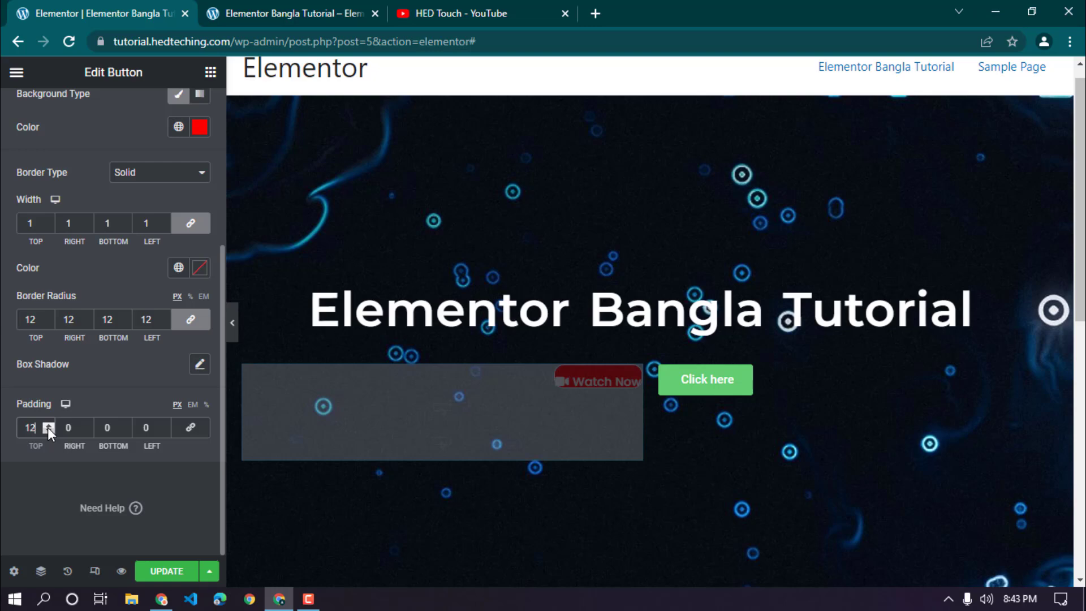
pyautogui.scroll(-1, 47, 426)
pyautogui.click(130, 425)
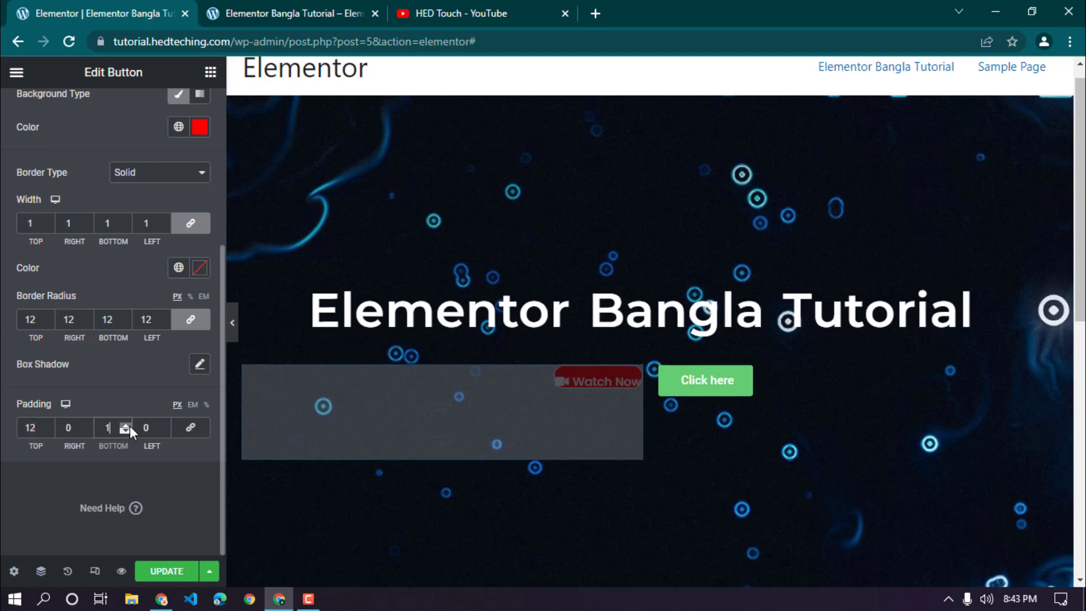
pyautogui.scroll(10, 130, 426)
pyautogui.scroll(3, 131, 425)
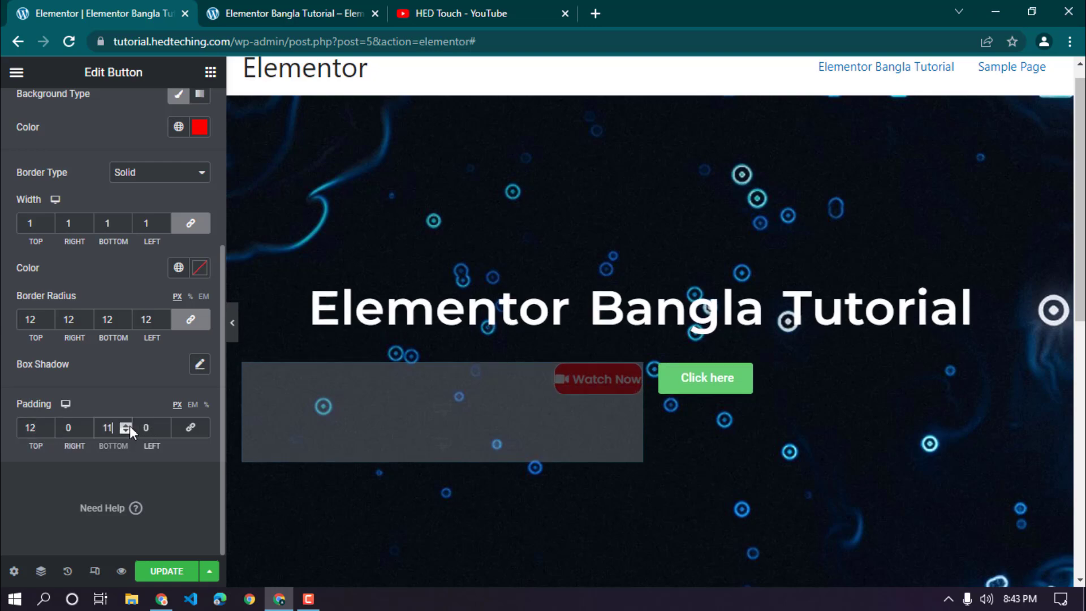
pyautogui.scroll(-1, 126, 431)
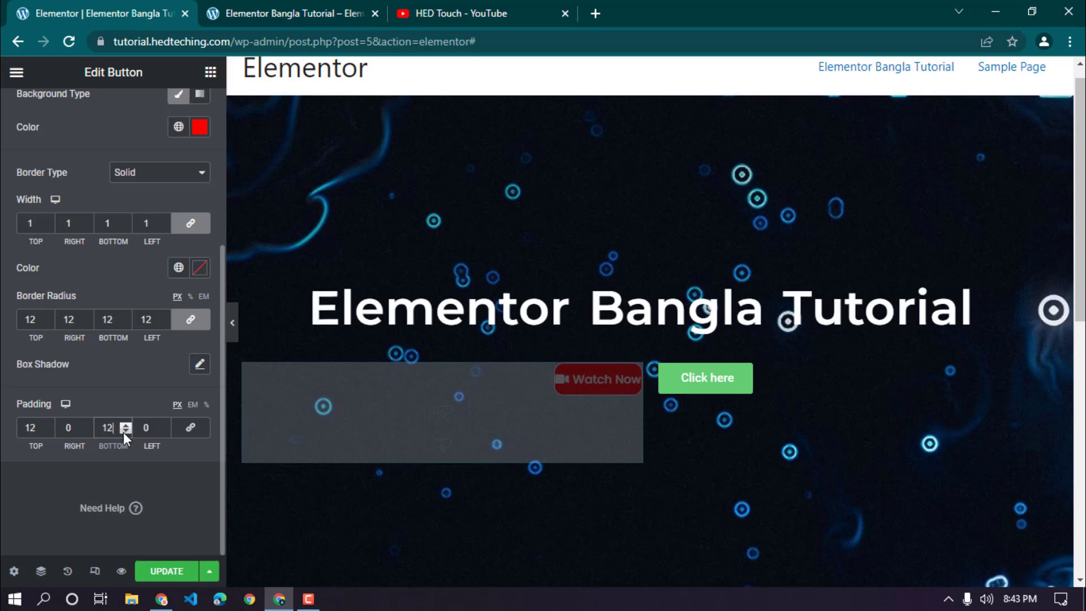
# Step: Set the Watch Now button's right and left padding to 8 px
pyautogui.click(84, 426)
pyautogui.scroll(9, 83, 426)
pyautogui.click(162, 425)
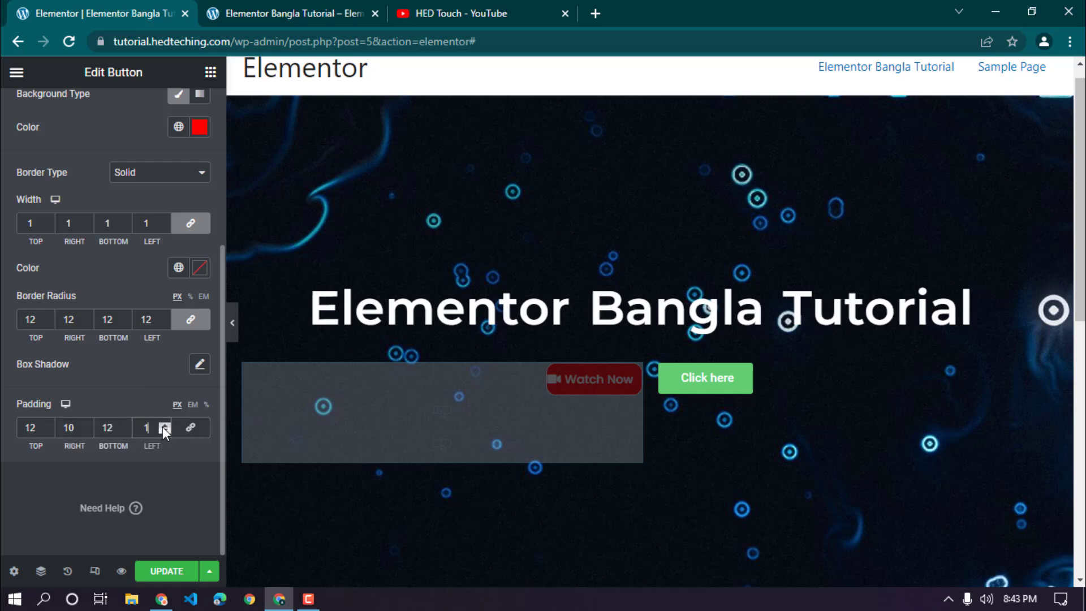
pyautogui.doubleClick(84, 430)
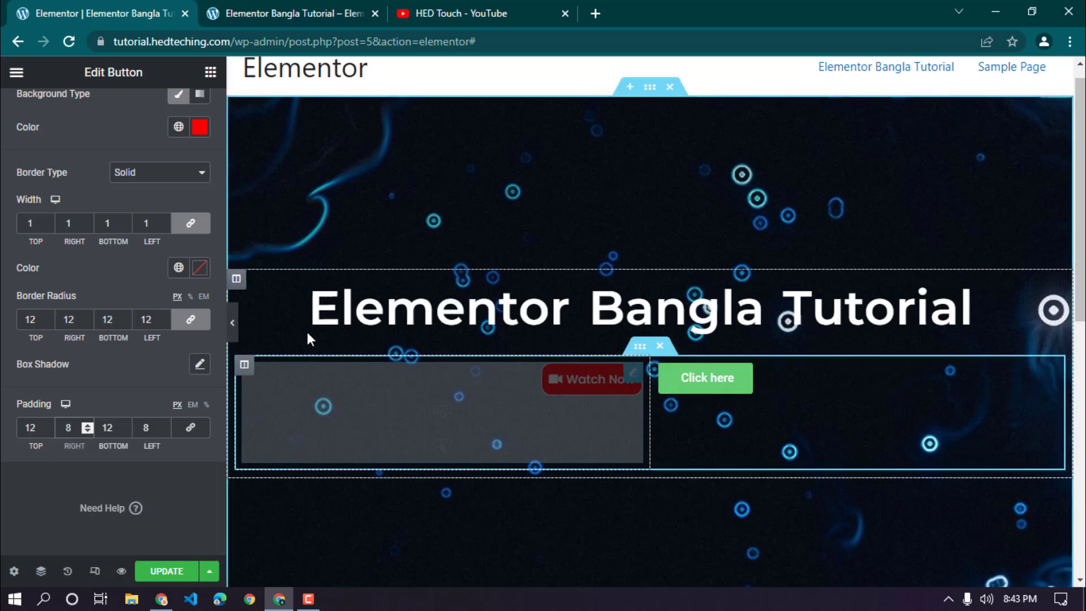
# Step: Compare the newly padded Watch Now button with the version on the published page
pyautogui.click(447, 13)
pyautogui.click(170, 7)
pyautogui.click(332, 6)
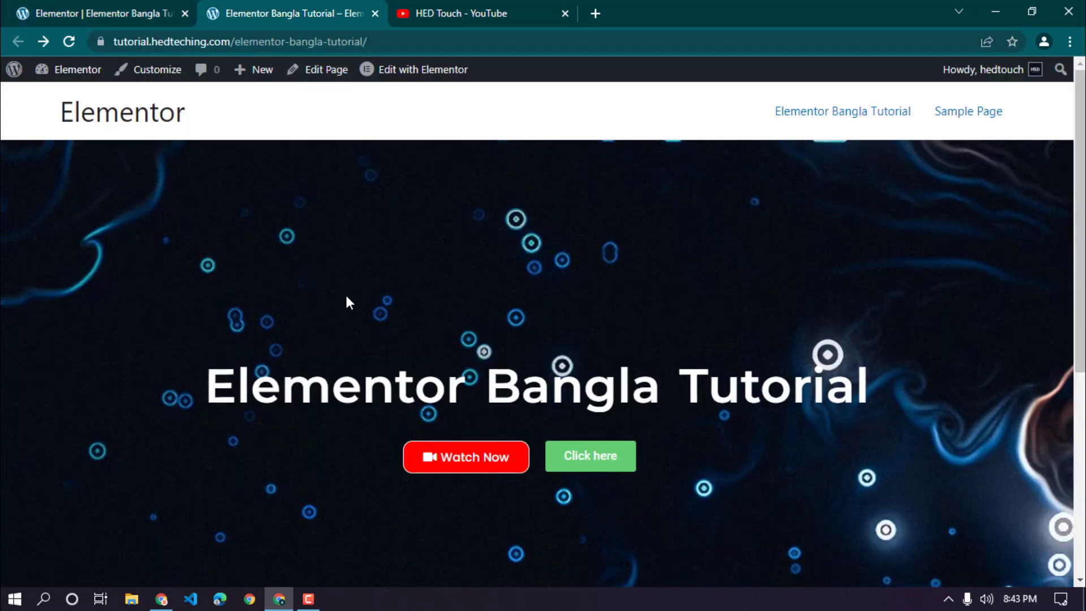
pyautogui.click(117, 6)
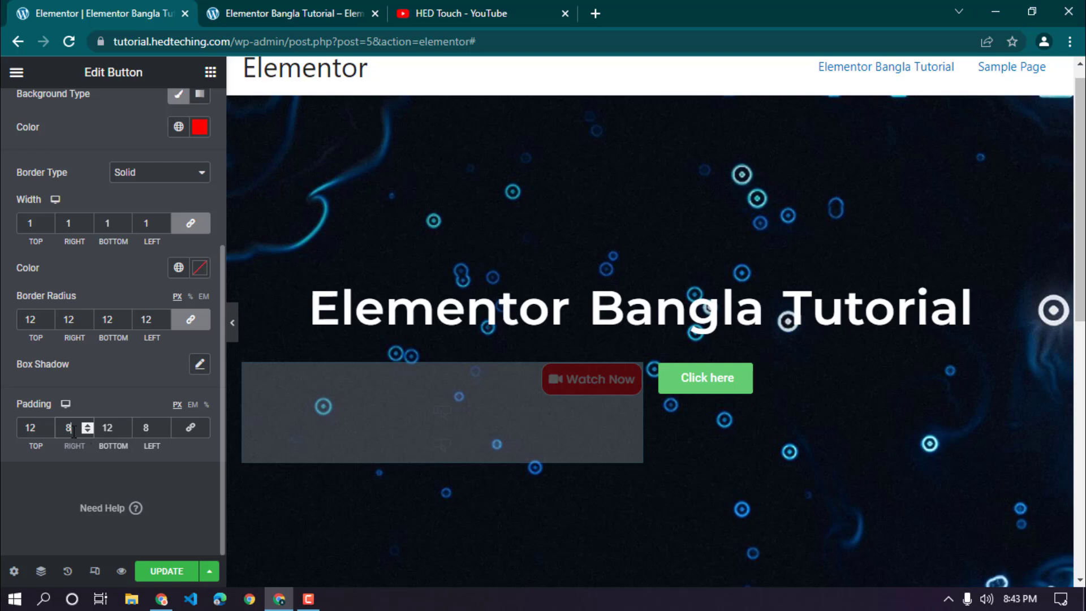
# Step: Set the Watch Now button's padding to 13 px top and bottom and 10 px right and left
pyautogui.click(49, 424)
pyautogui.click(49, 424)
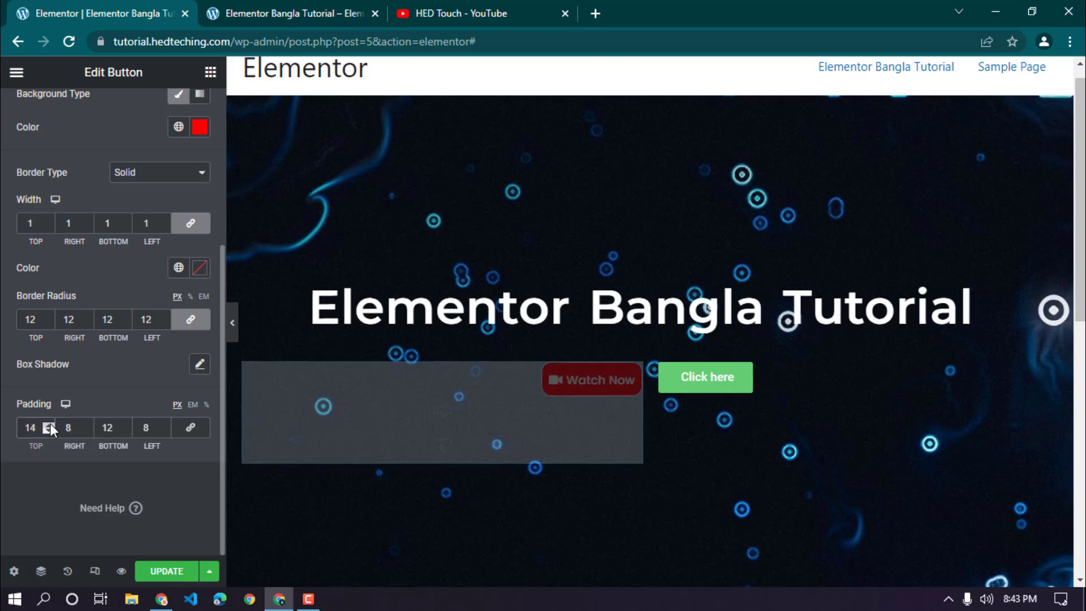
pyautogui.click(48, 431)
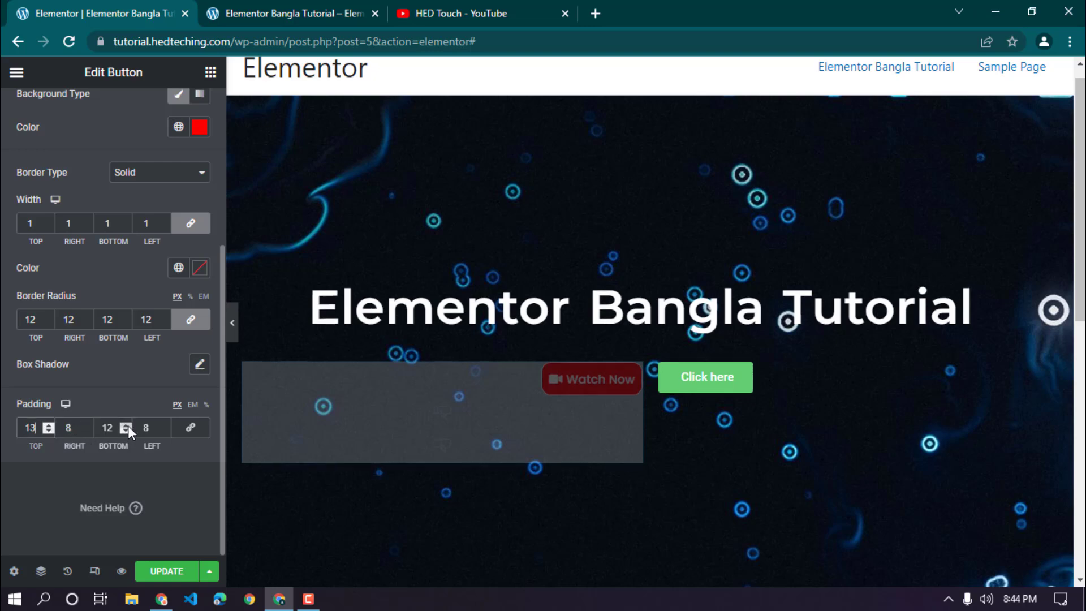
pyautogui.click(126, 425)
pyautogui.click(93, 426)
pyautogui.click(93, 425)
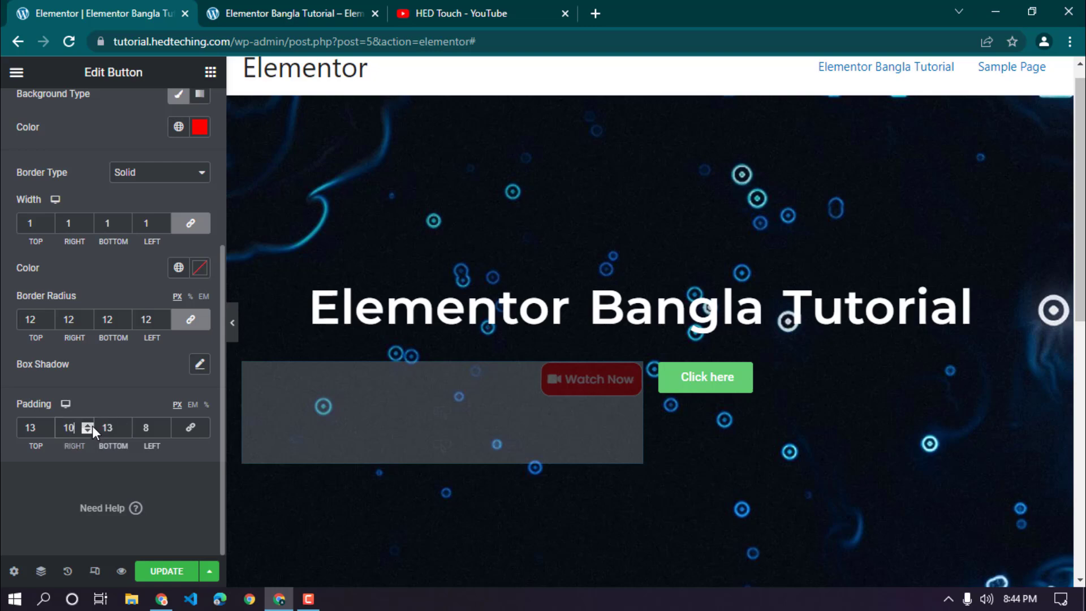
pyautogui.click(164, 426)
pyautogui.click(164, 425)
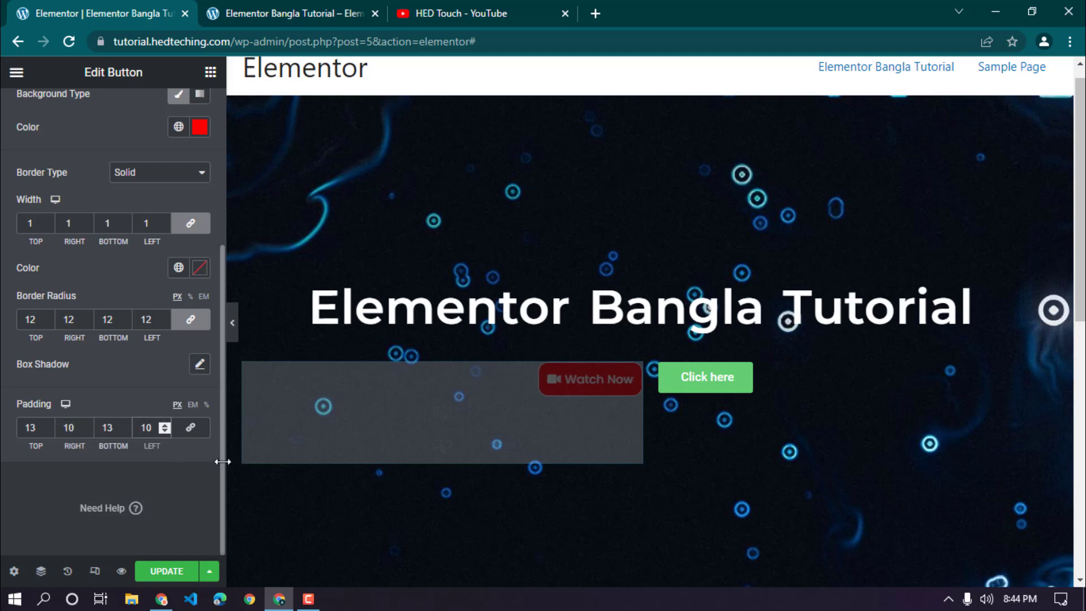
# Step: Update the page, reload the published page to check the button's padding, and return to the editor
pyautogui.click(266, 7)
pyautogui.click(70, 46)
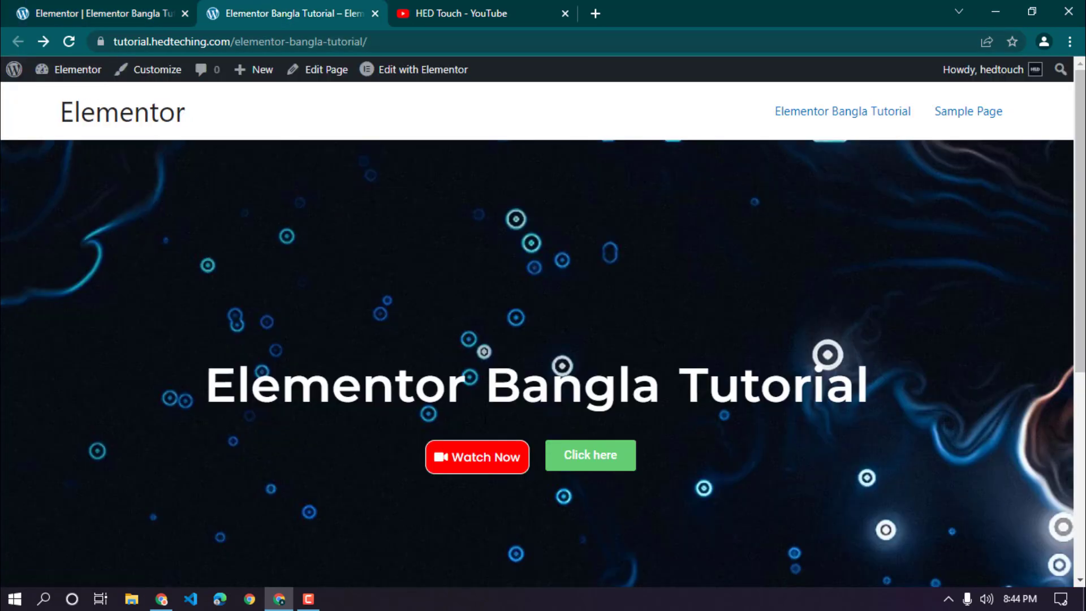
pyautogui.click(134, 8)
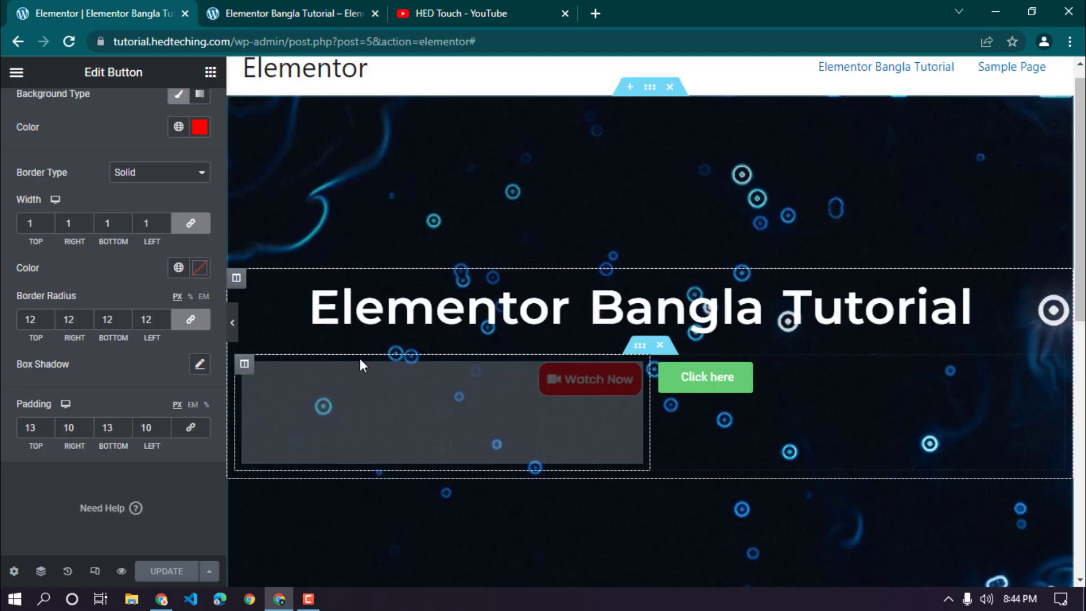
# Step: Copy the Watch Now button and paste it into the column that holds the Click here button
pyautogui.rightClick(630, 371)
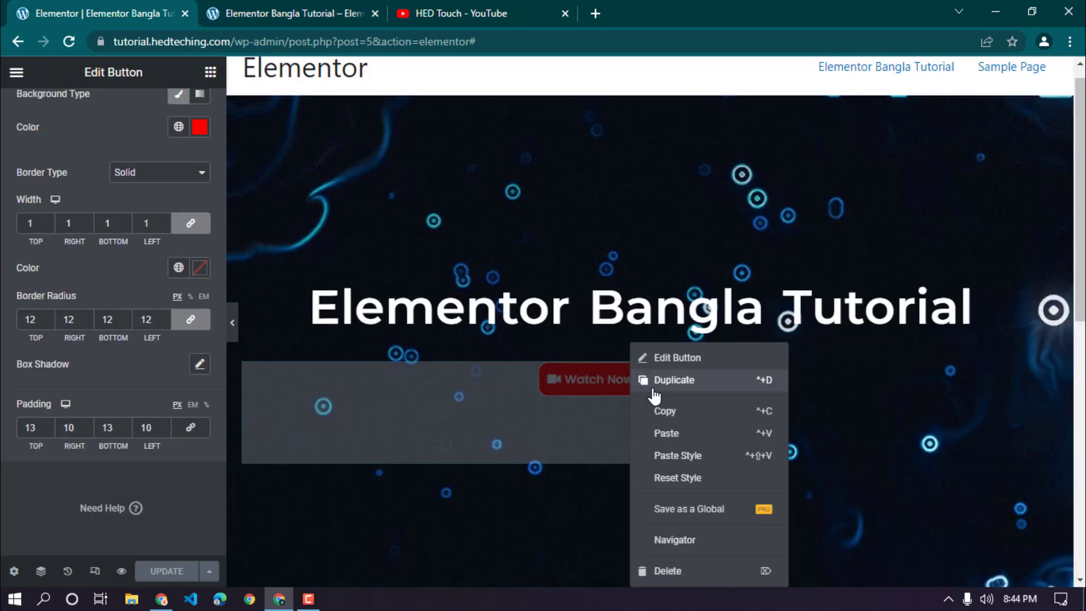
pyautogui.click(657, 413)
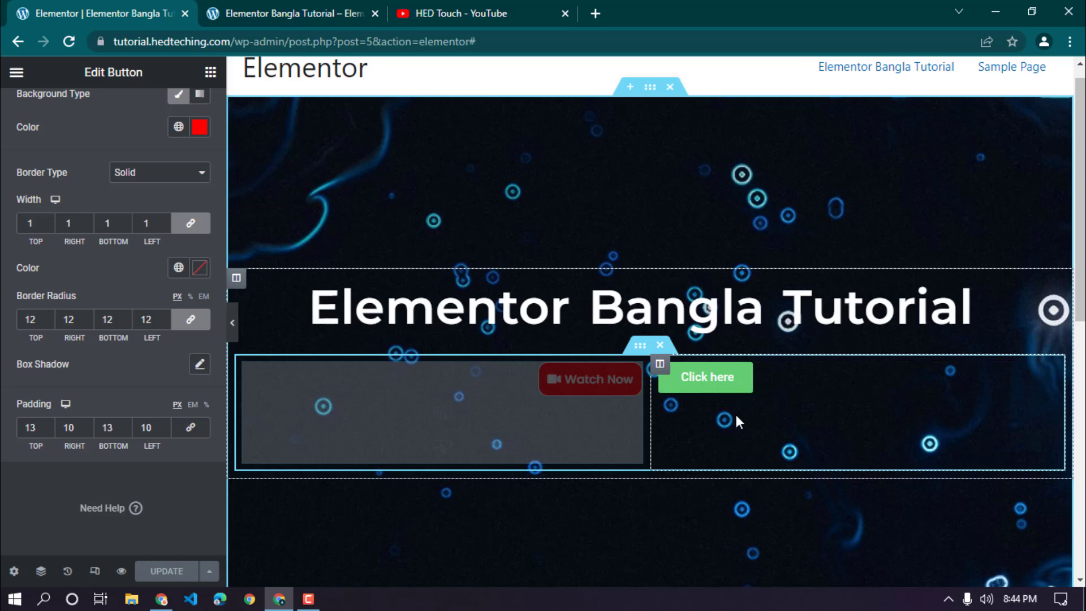
pyautogui.rightClick(707, 413)
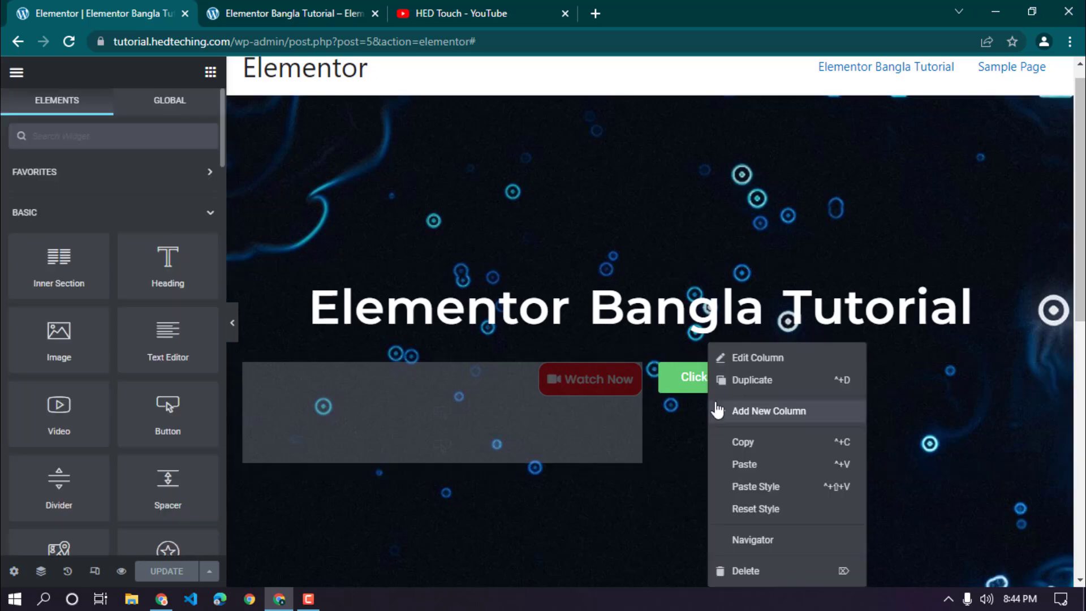
pyautogui.click(737, 462)
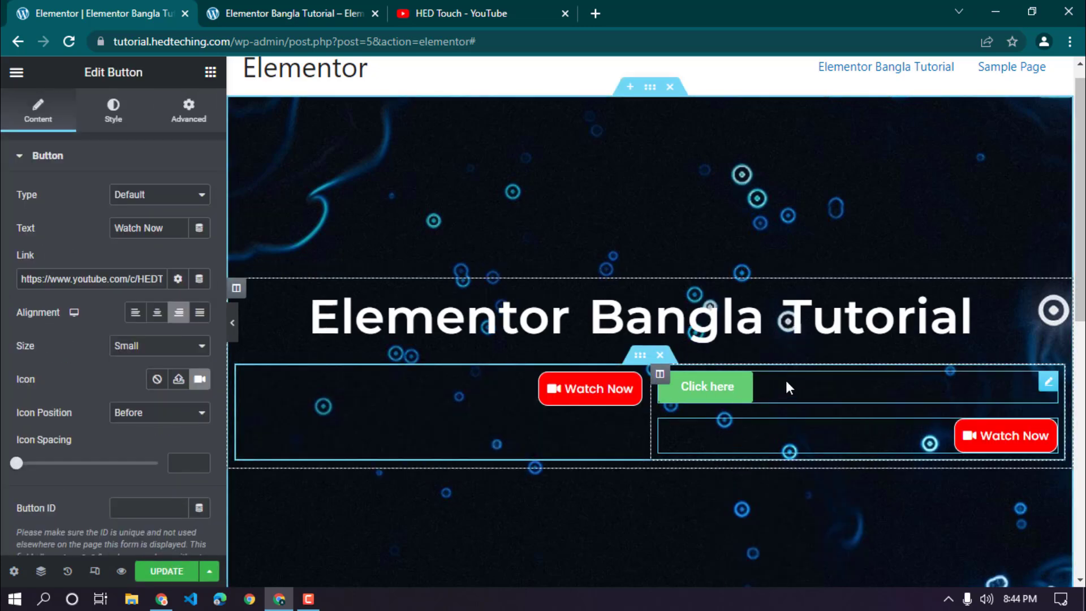
# Step: Delete the Click here button and open the pasted Watch Now button for editing
pyautogui.rightClick(803, 388)
pyautogui.click(840, 569)
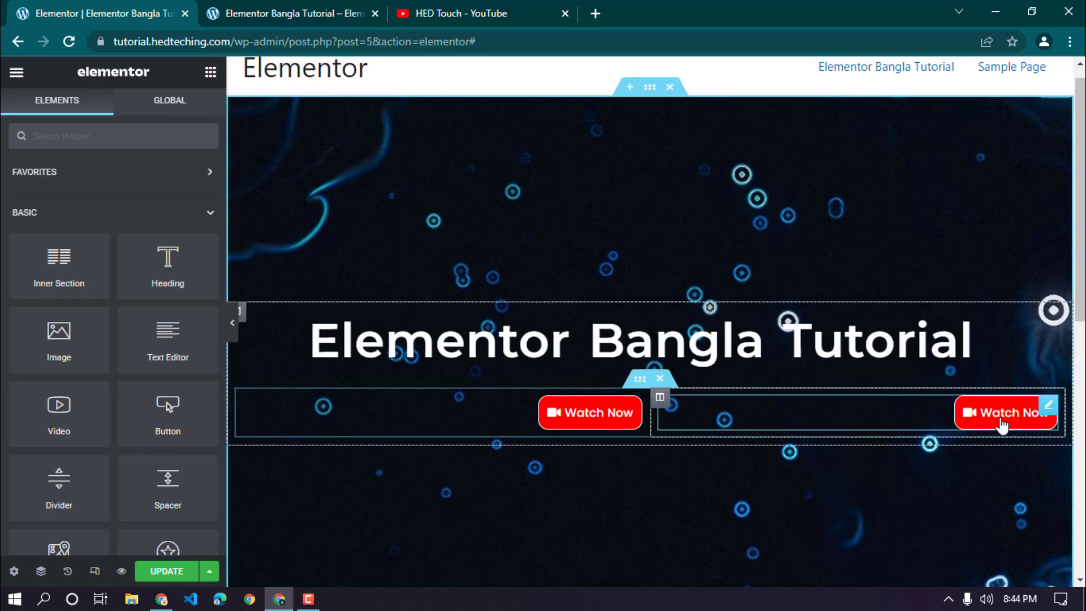
pyautogui.click(1047, 407)
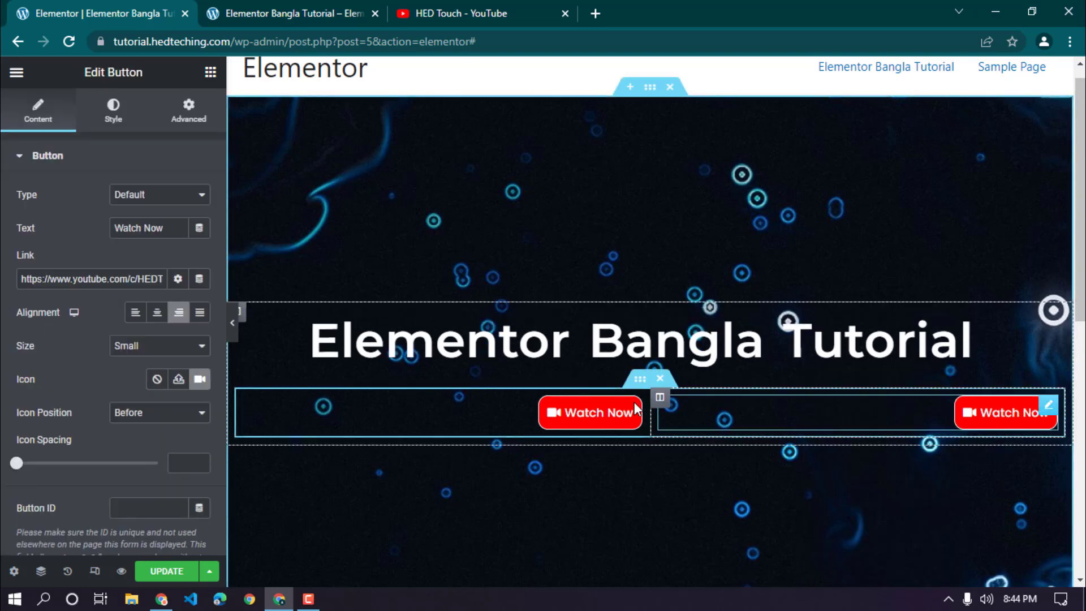
# Step: Left-align the pasted Watch Now button in its column and preview the section at full width
pyautogui.click(136, 314)
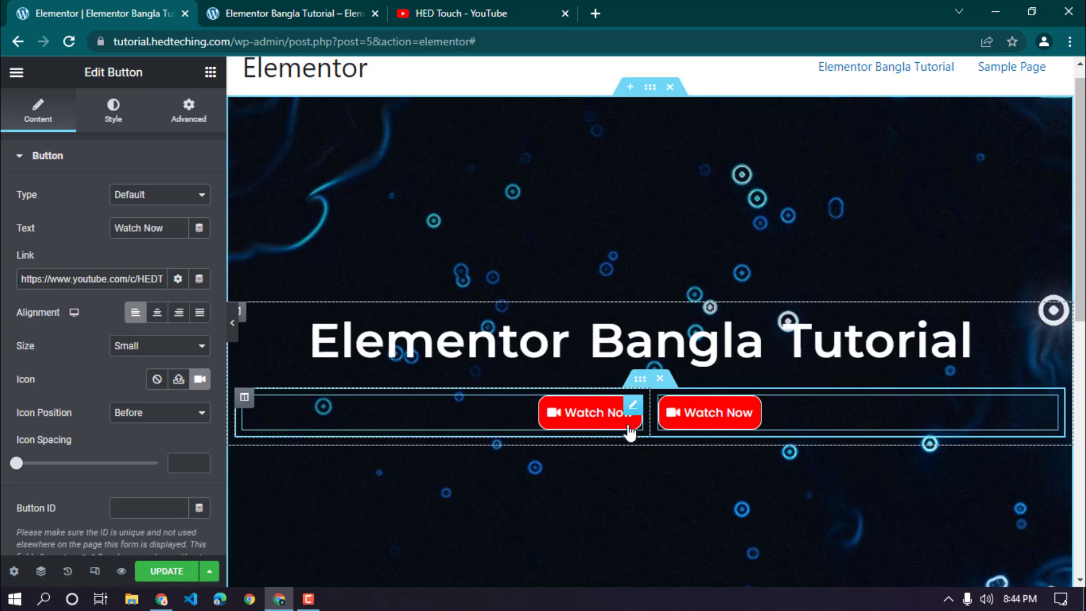
pyautogui.click(233, 325)
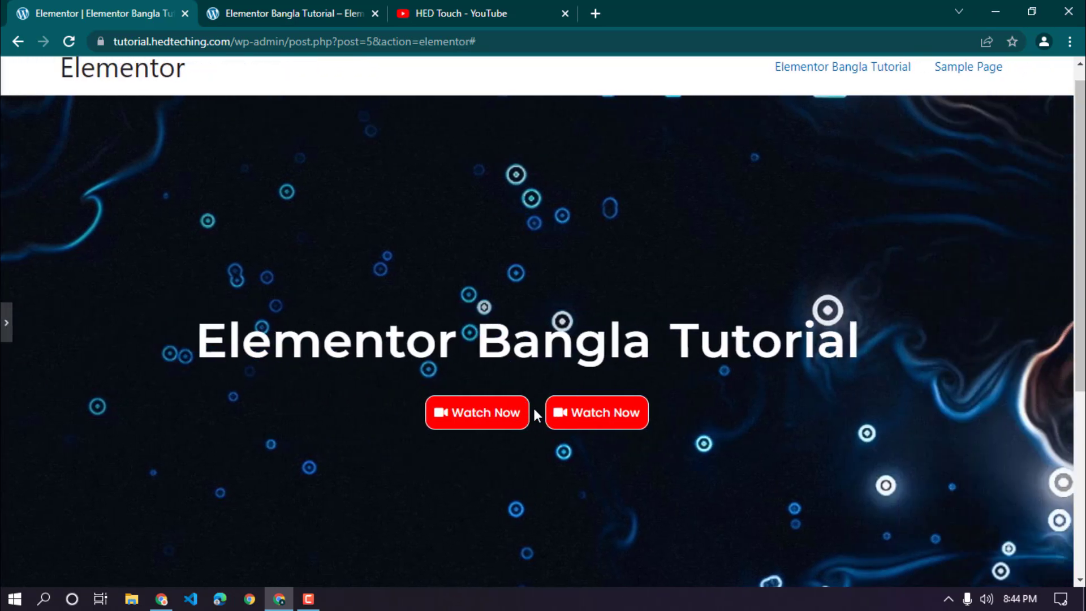
pyautogui.click(622, 411)
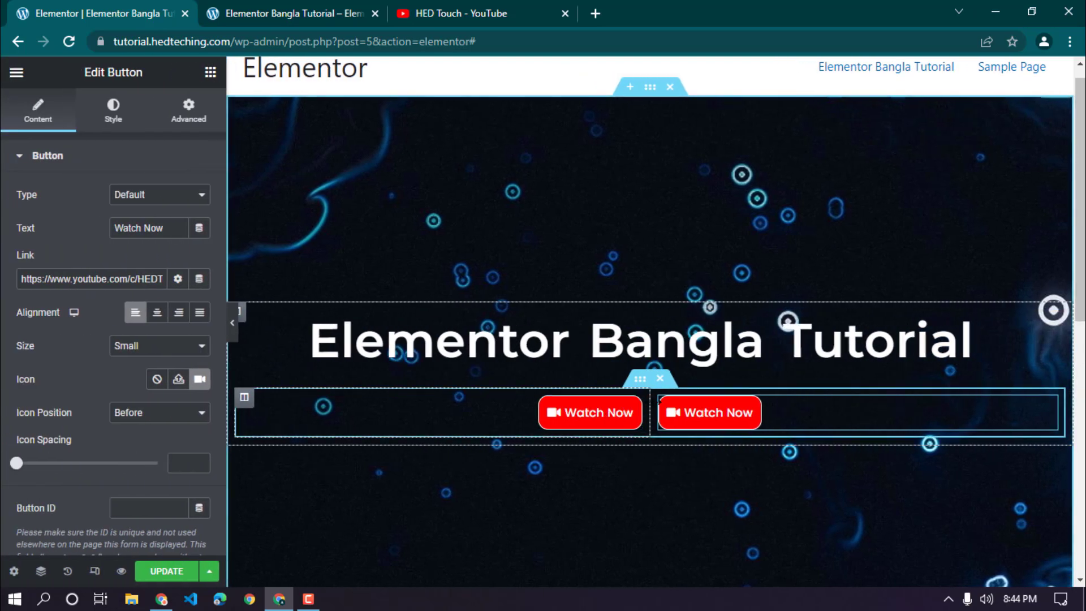
# Step: Unlink the margin values of the second Watch Now button's column and set its left margin to 10 px
pyautogui.click(661, 398)
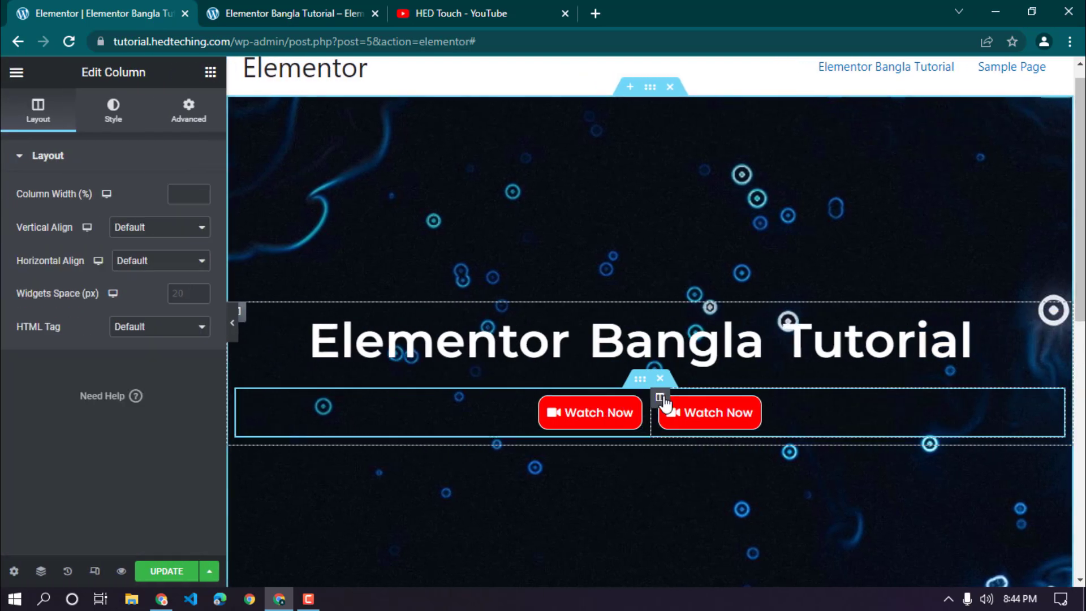
pyautogui.click(189, 118)
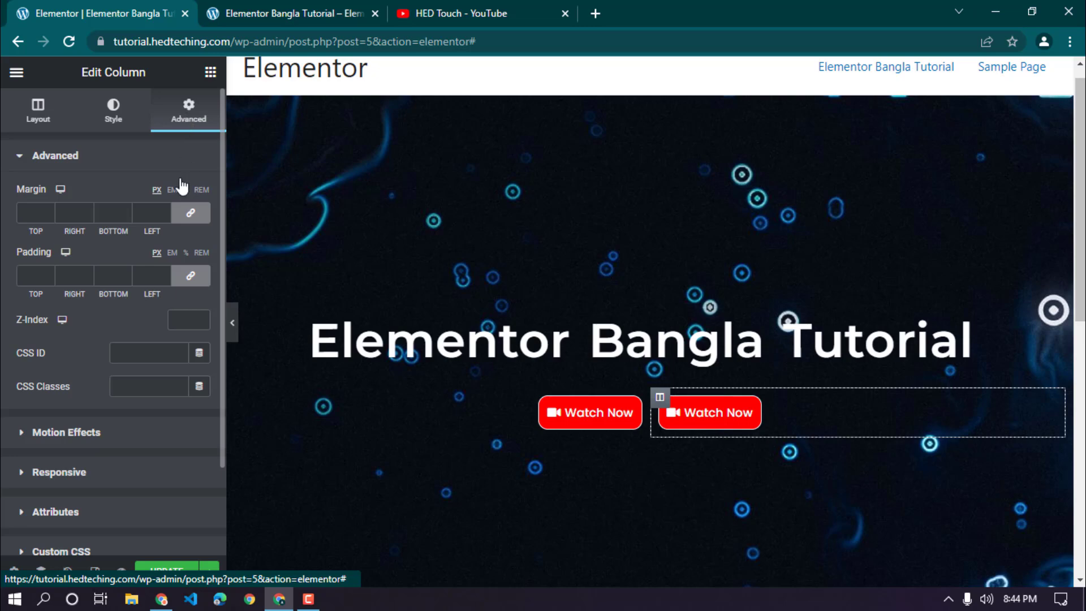
pyautogui.click(189, 214)
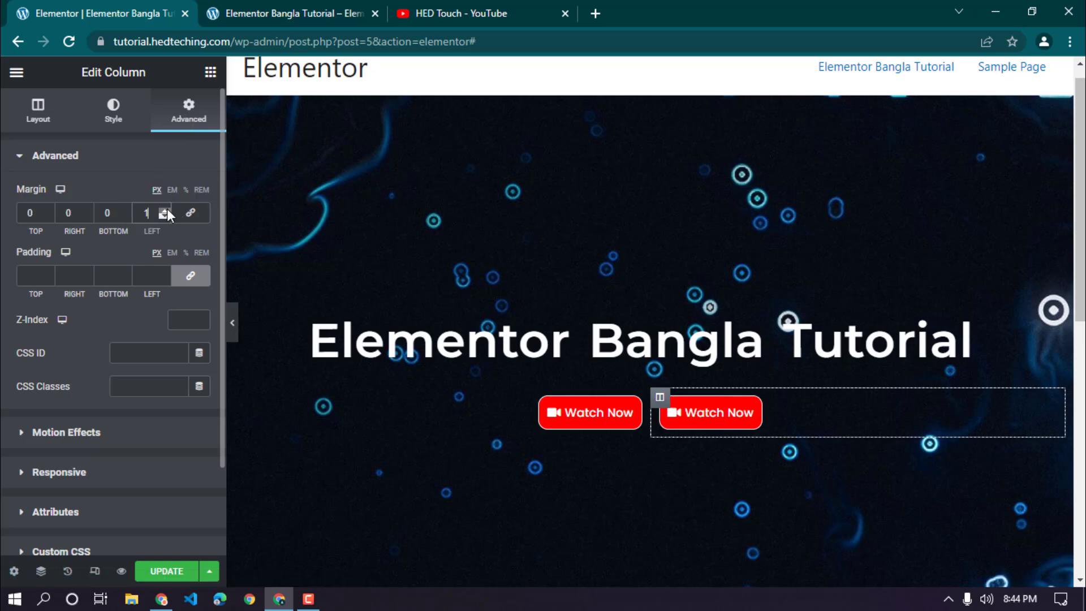
pyautogui.click(165, 209)
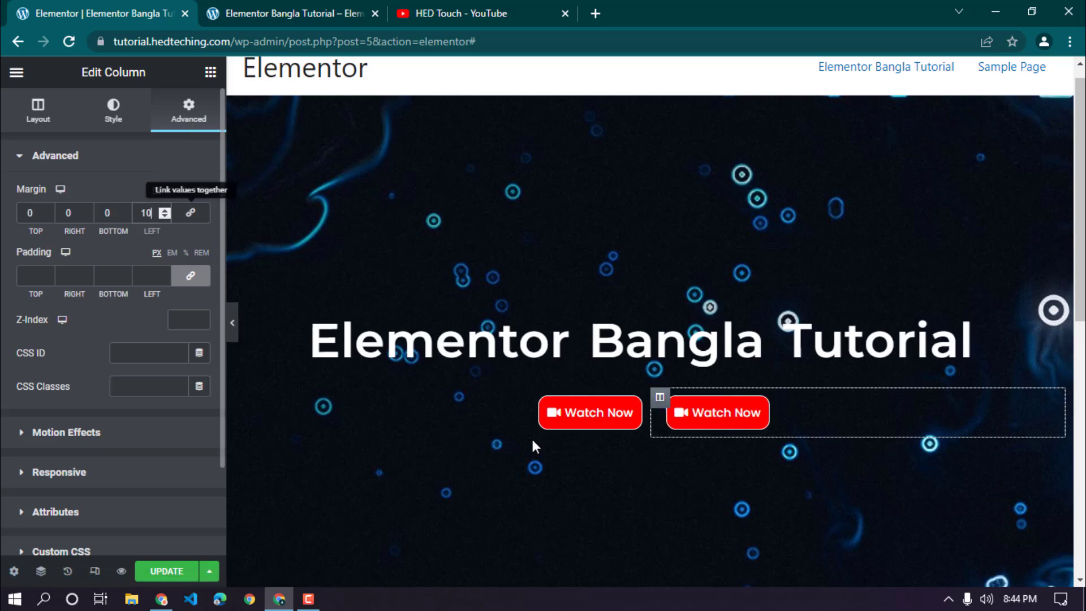
# Step: Set the right margin of the first Watch Now button's column to 10 px and preview the button spacing at full width
pyautogui.click(245, 400)
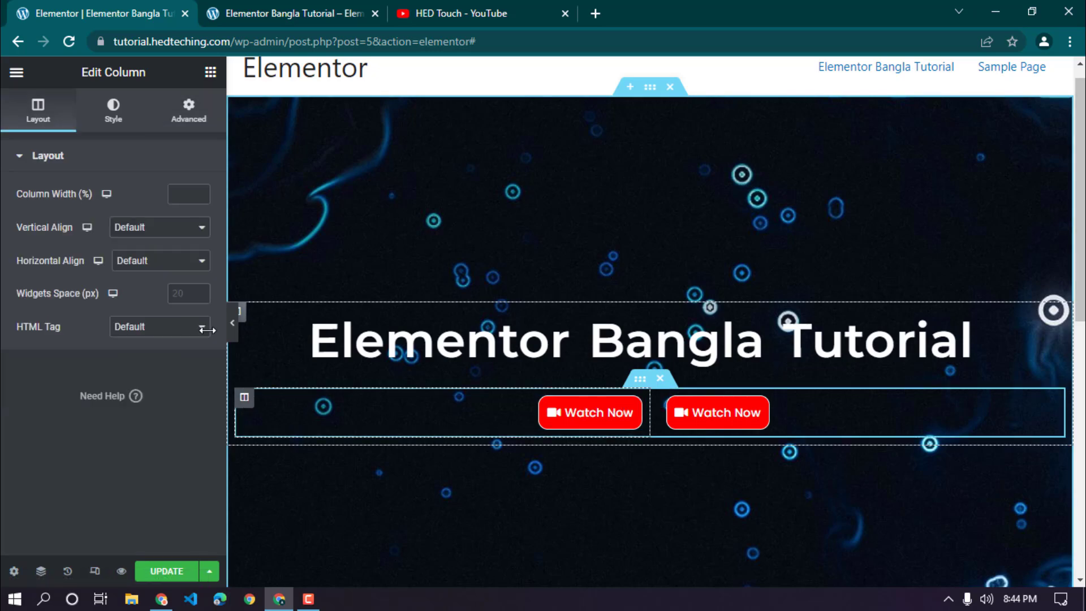
pyautogui.click(190, 113)
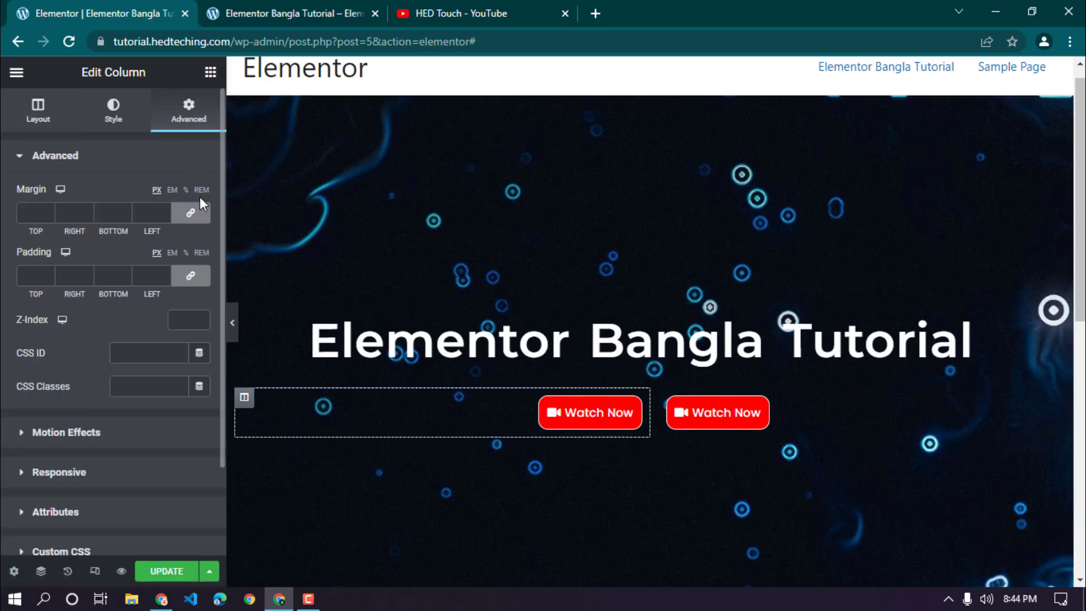
pyautogui.click(88, 210)
pyautogui.click(88, 210)
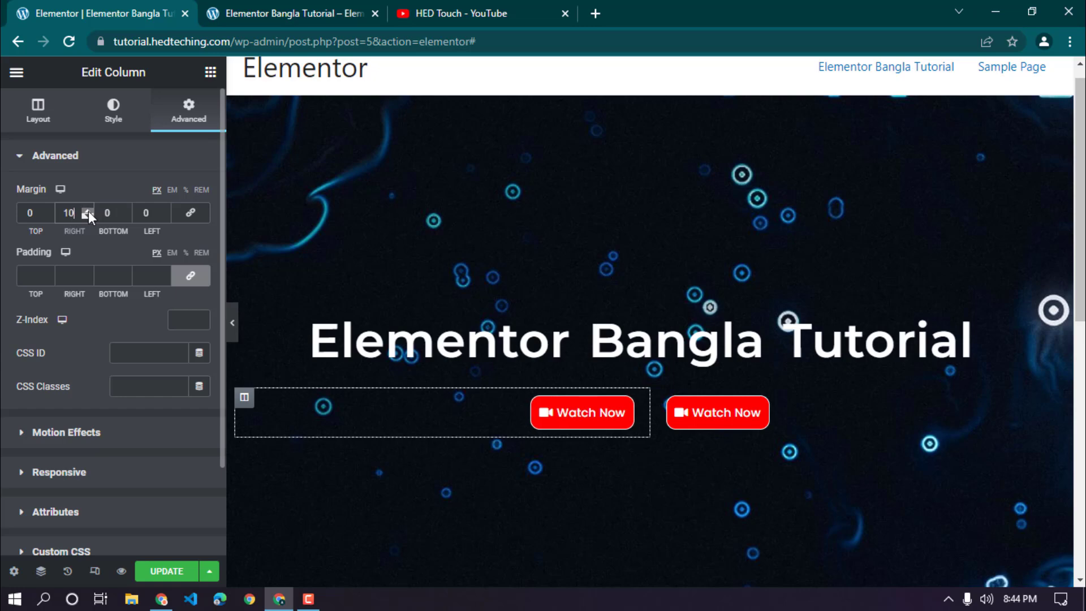
pyautogui.click(232, 322)
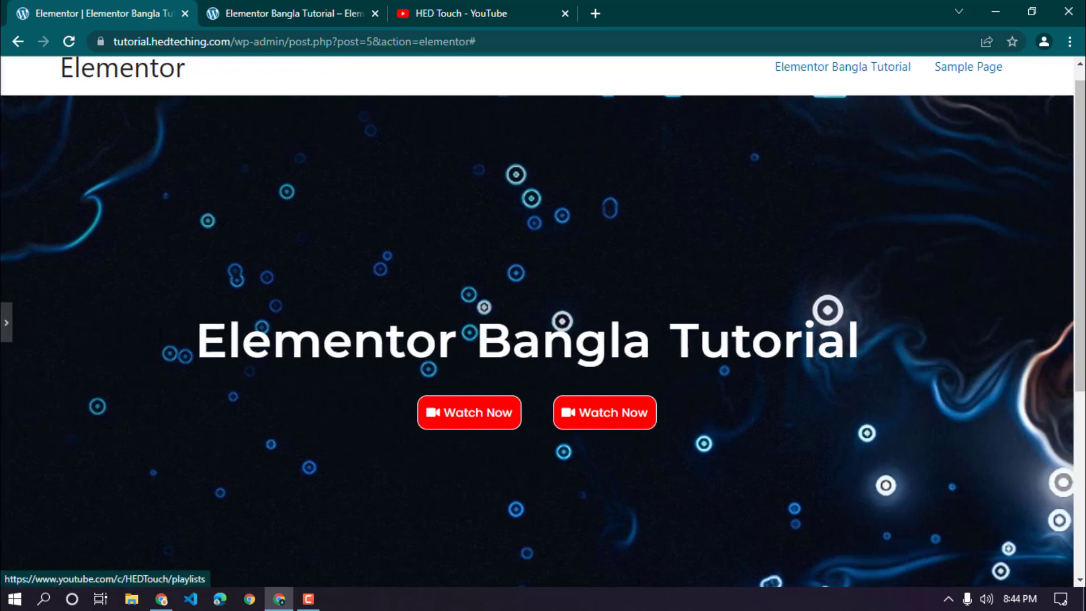
pyautogui.click(5, 321)
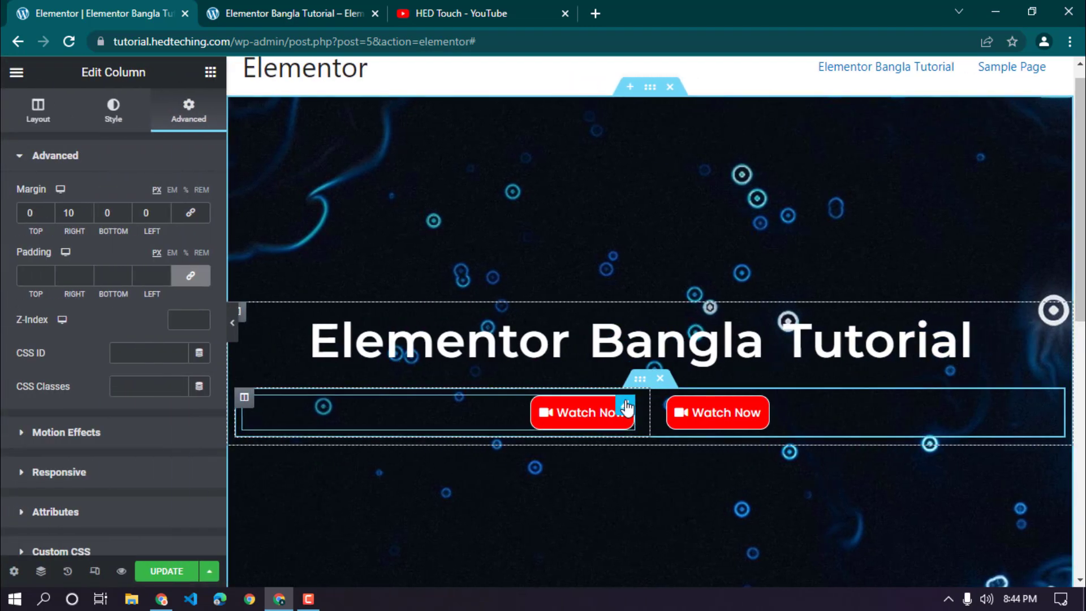
# Step: Set the border type of both Watch Now buttons to None, and look at the published page before returning to the editor
pyautogui.click(629, 413)
pyautogui.scroll(-4, 220, 374)
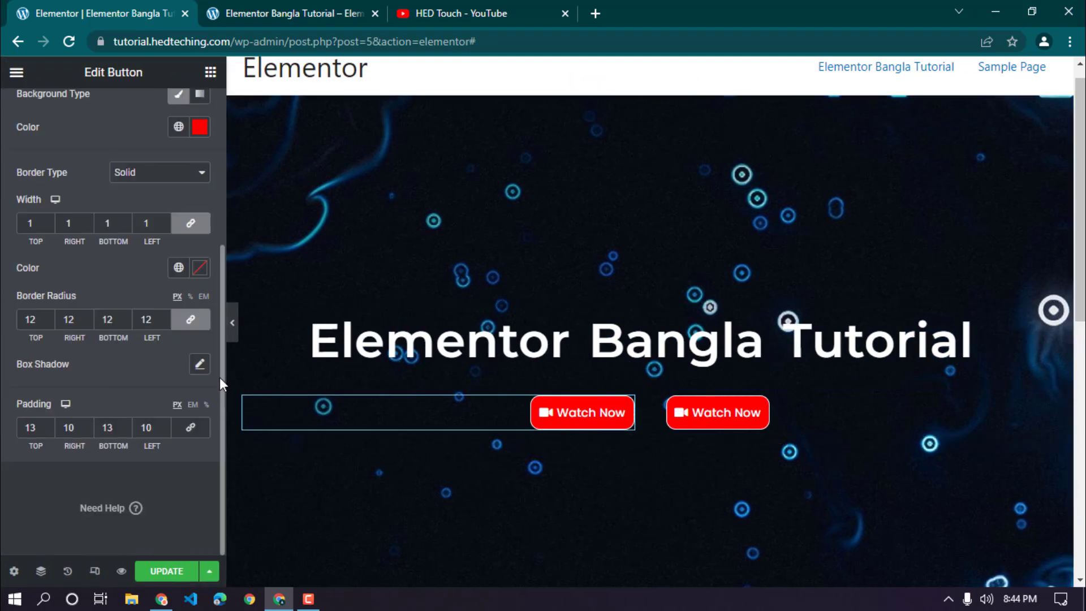
pyautogui.click(142, 177)
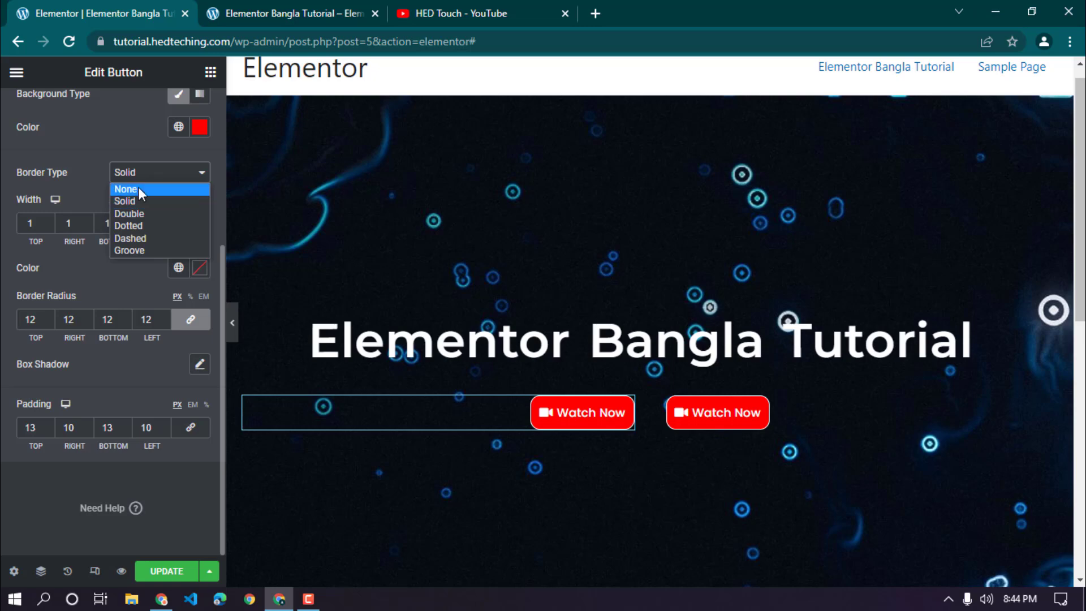
pyautogui.click(138, 189)
pyautogui.click(811, 417)
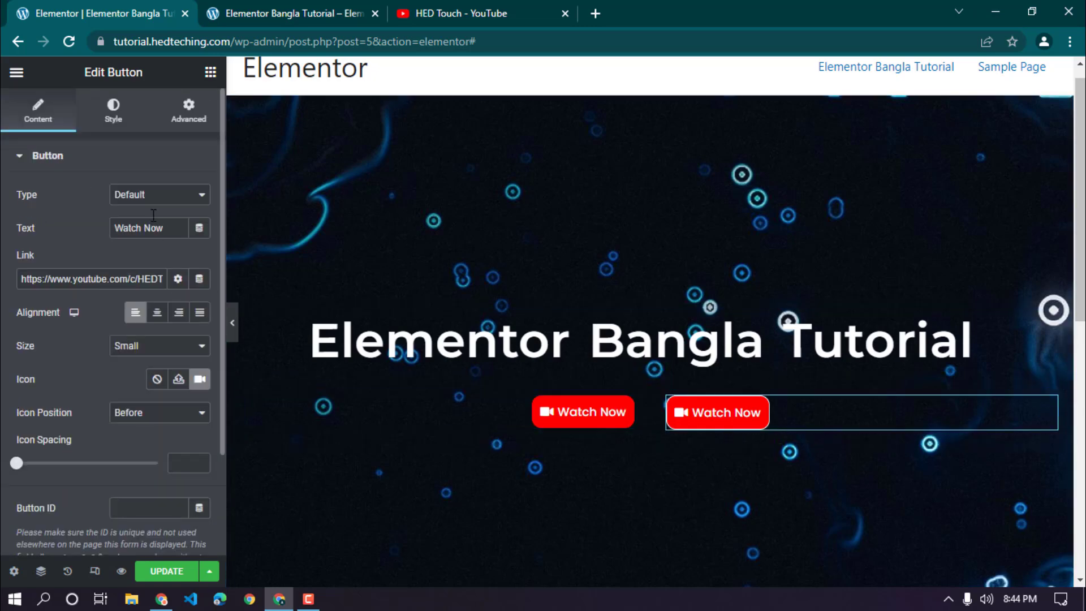
pyautogui.click(113, 111)
pyautogui.click(137, 408)
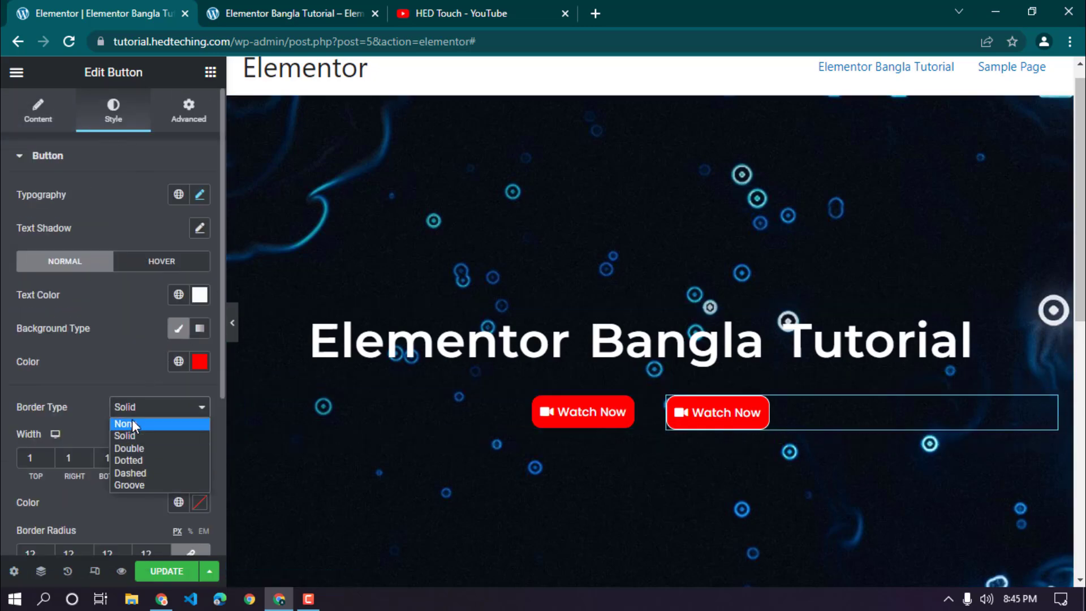
pyautogui.click(131, 422)
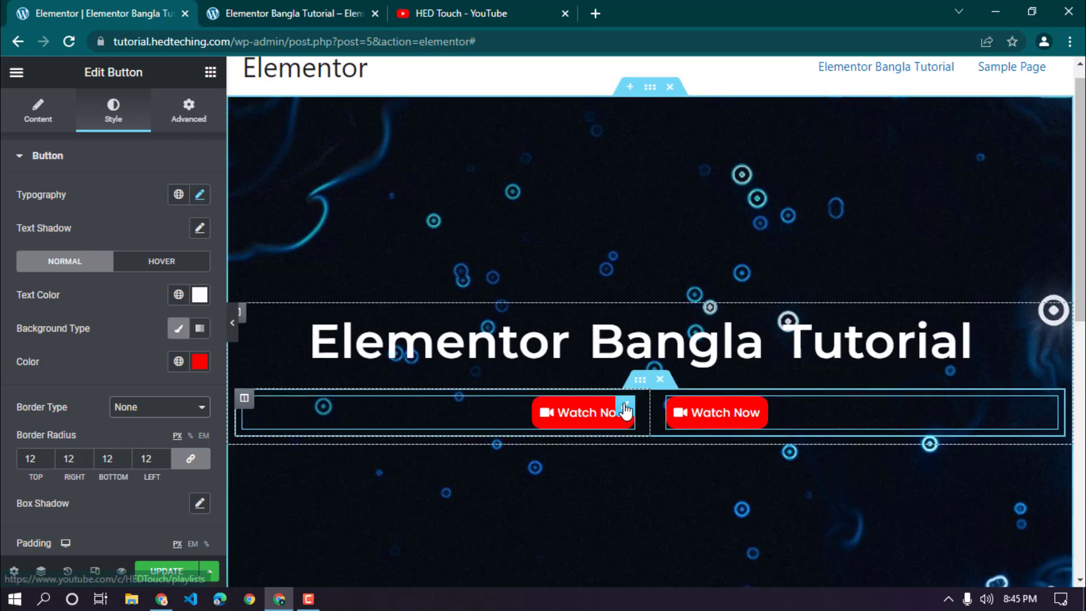
pyautogui.click(289, 15)
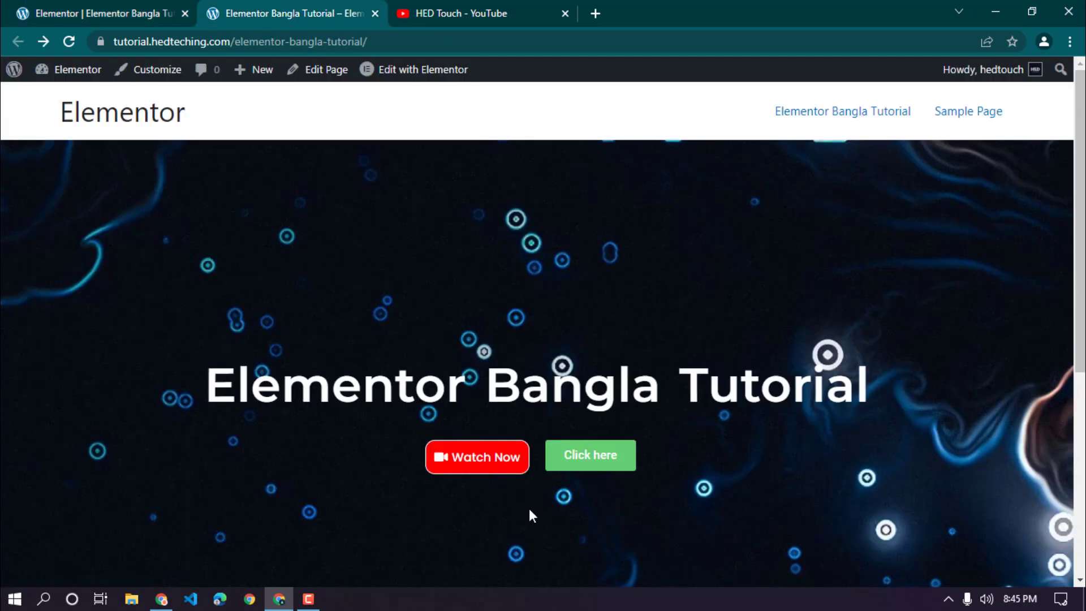
pyautogui.click(168, 17)
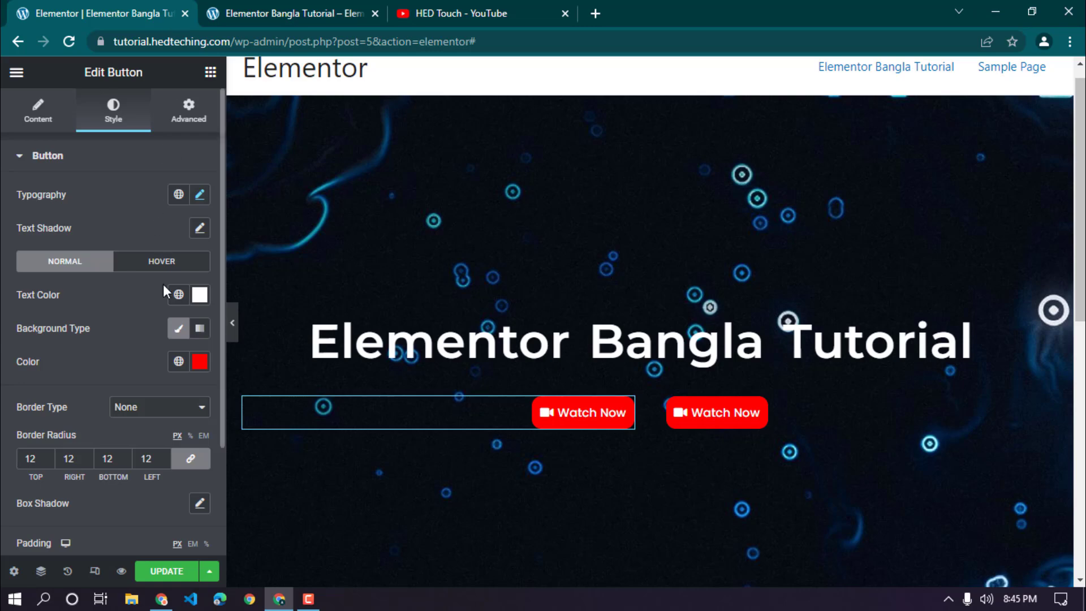
# Step: Set the first Watch Now button's hover text color to black (#000000) and its hover background color to white (#FFFFFF)
pyautogui.click(152, 263)
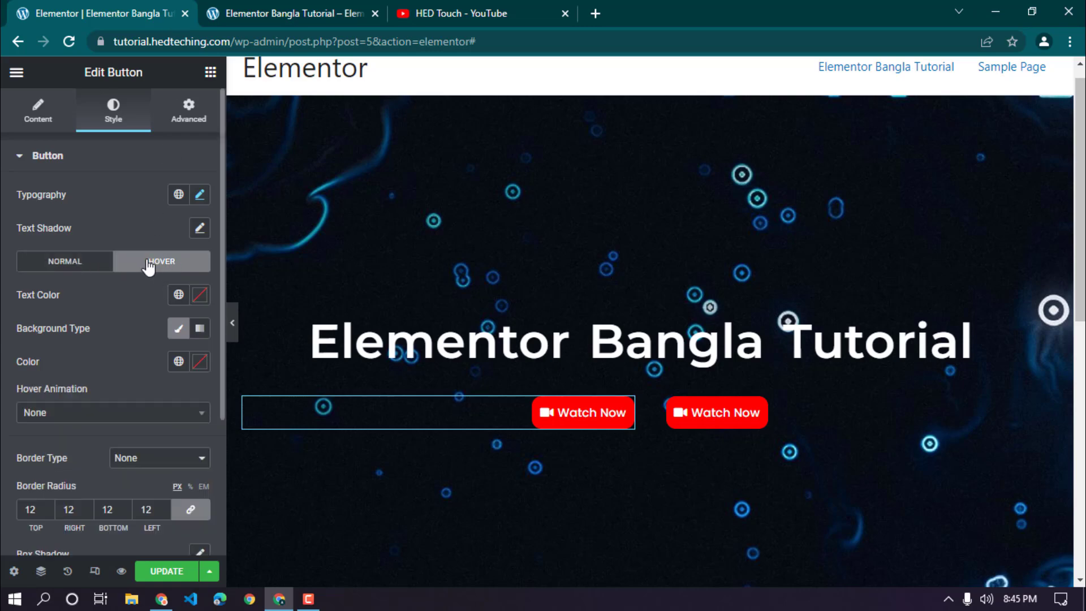
pyautogui.click(198, 301)
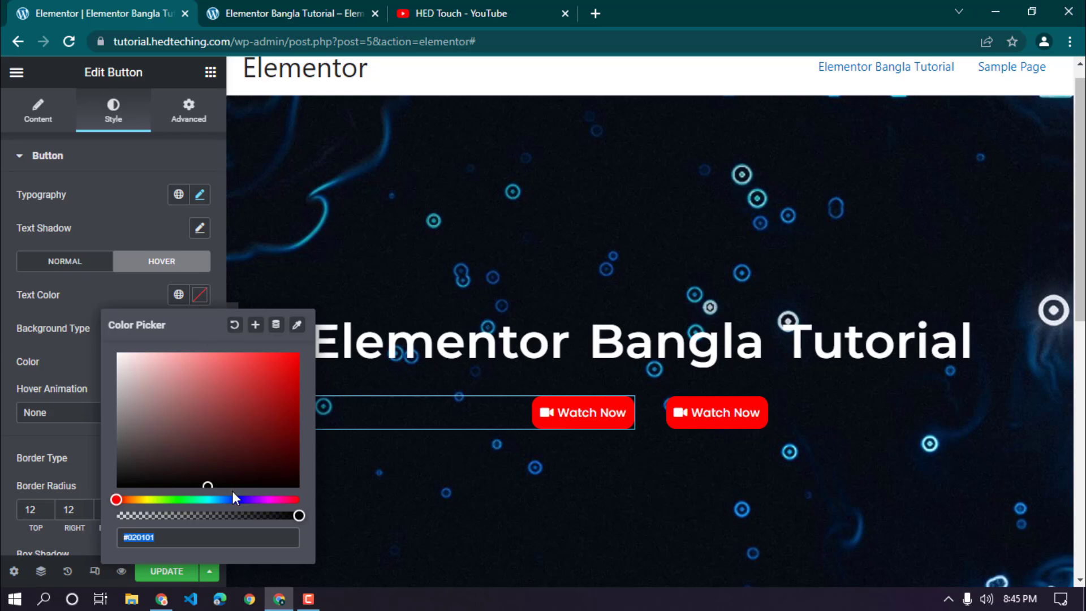
pyautogui.click(206, 498)
pyautogui.click(296, 359)
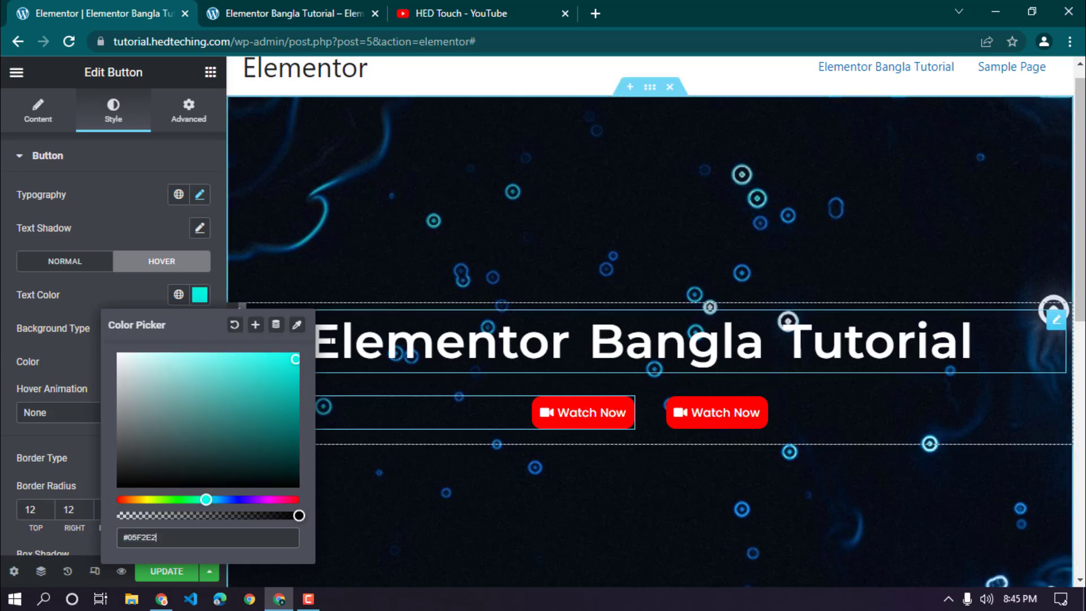
pyautogui.moveTo(198, 370); pyautogui.dragTo(117, 286)
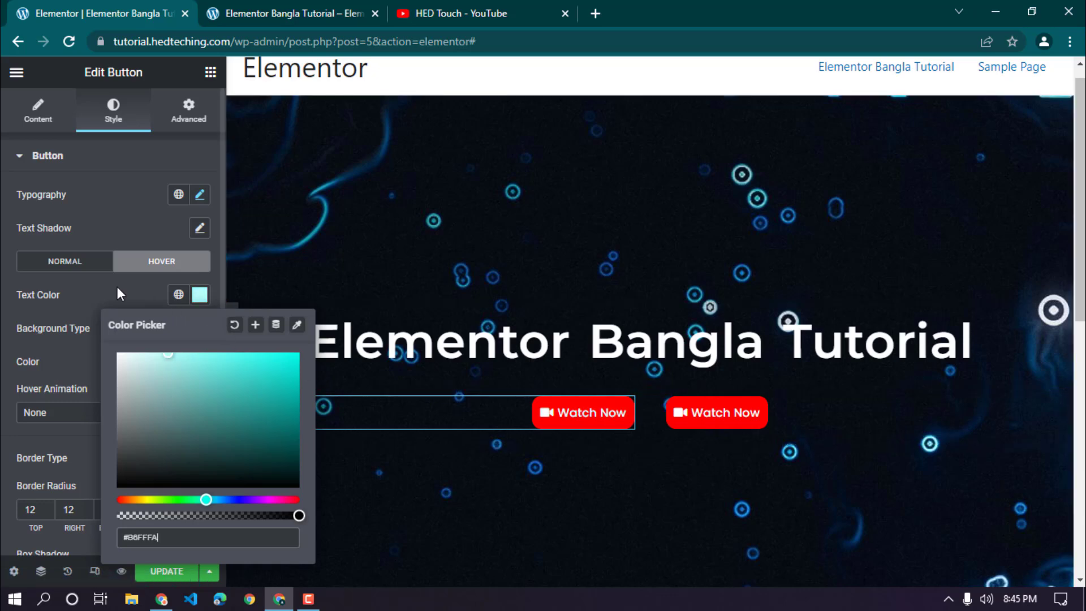
pyautogui.click(115, 286)
pyautogui.click(200, 297)
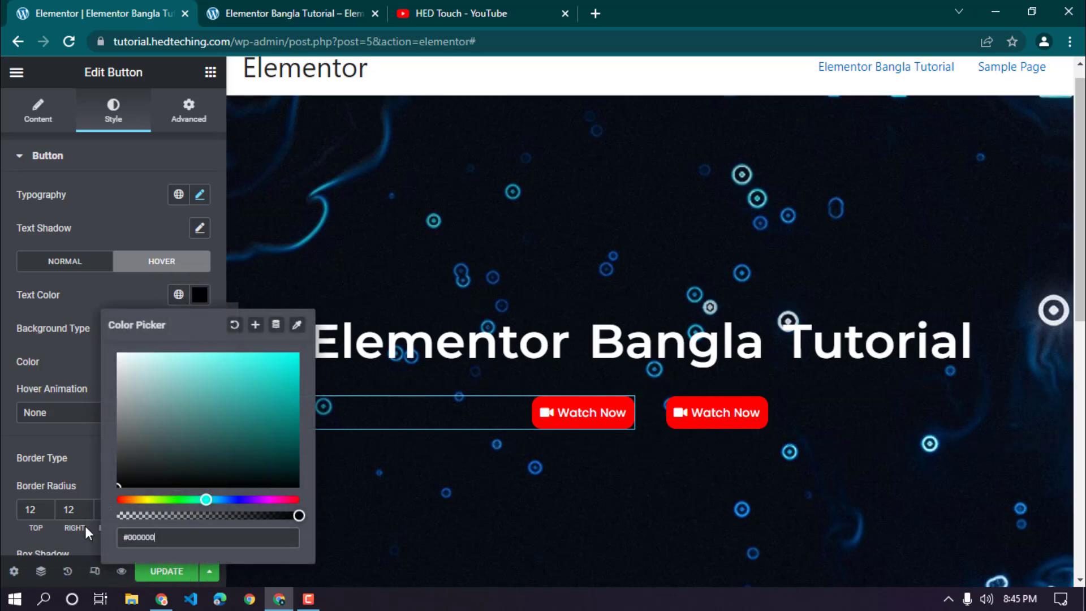
pyautogui.click(57, 337)
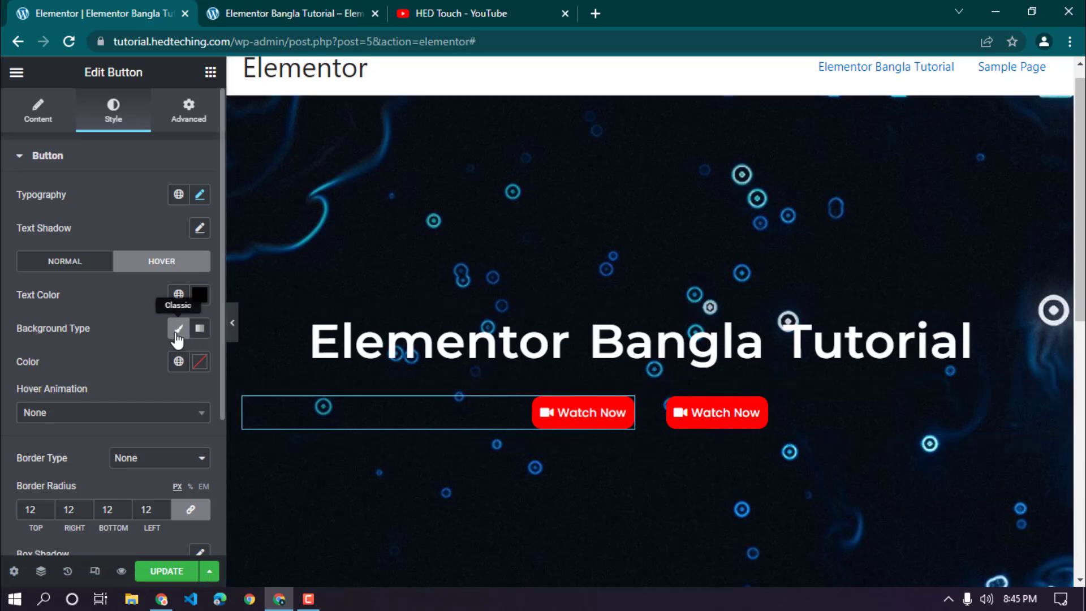
pyautogui.click(200, 368)
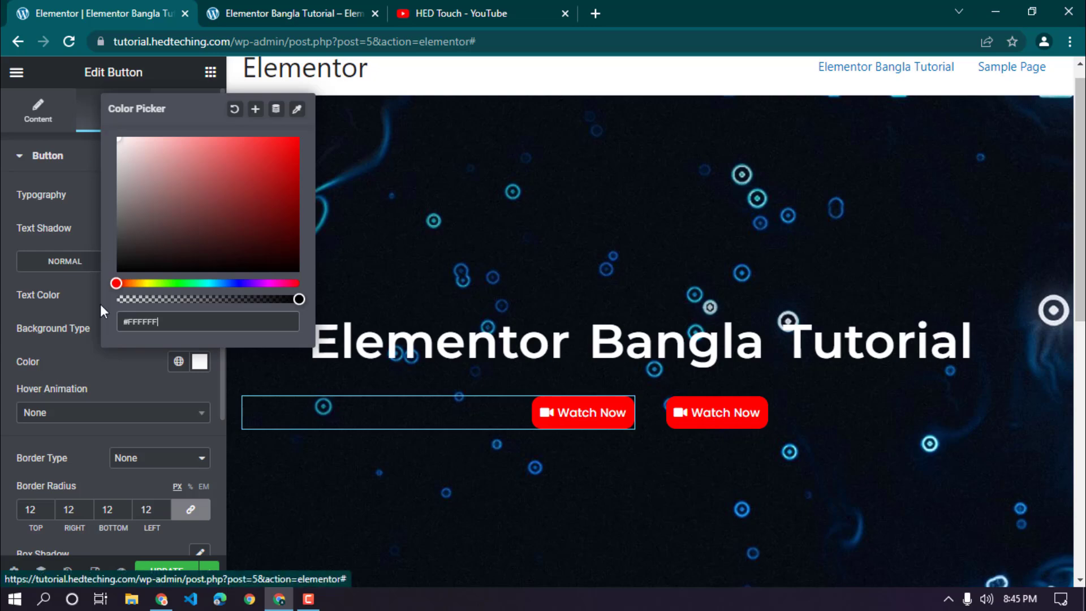
pyautogui.click(83, 311)
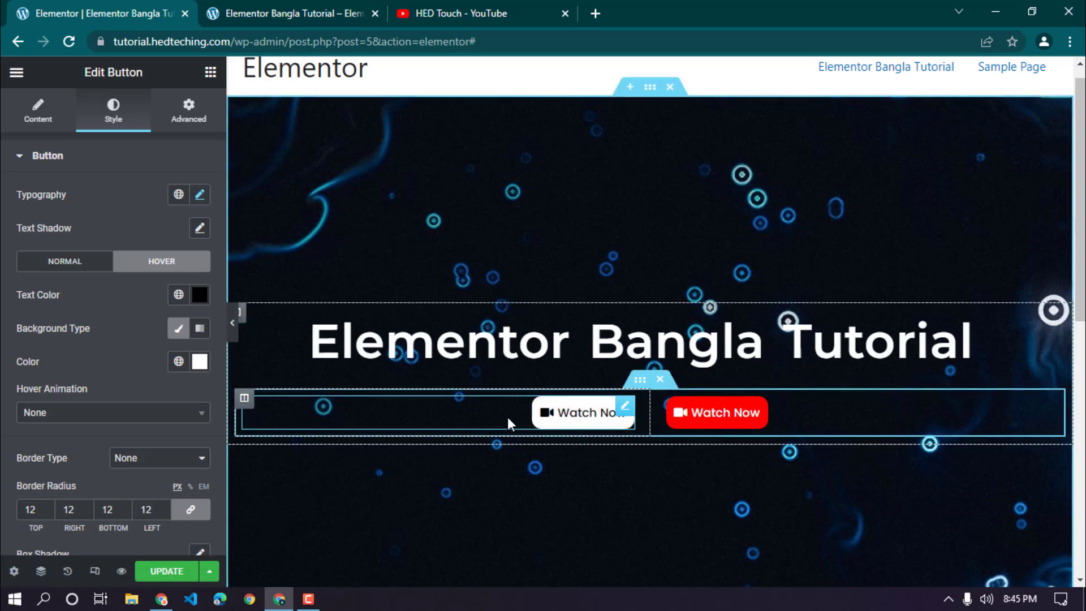
# Step: Try the Shrink hover animation on the first Watch Now button, and set the animation to Grow
pyautogui.click(66, 415)
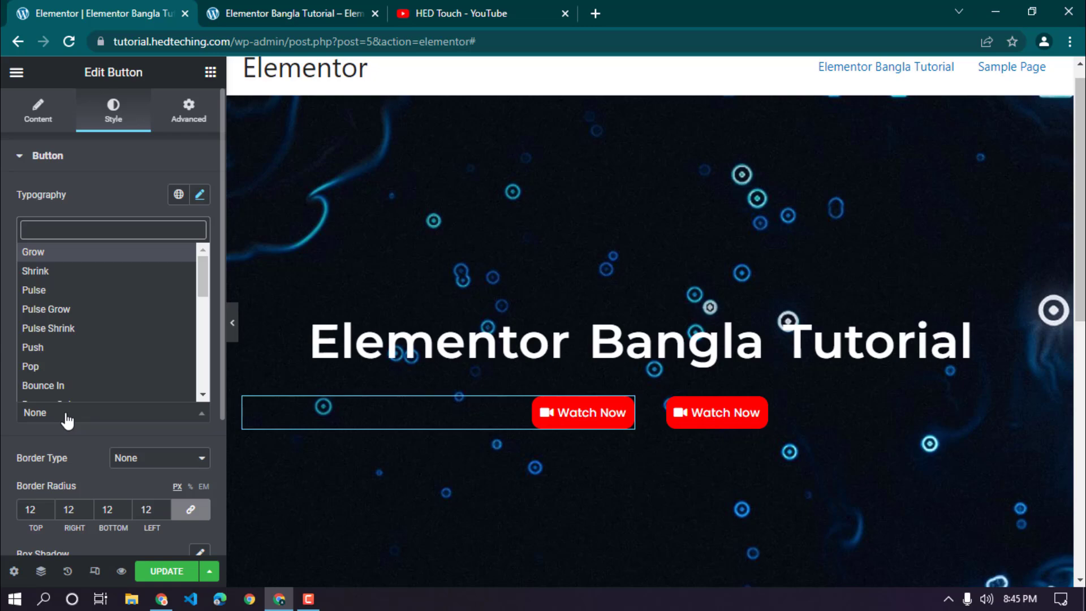
pyautogui.click(48, 271)
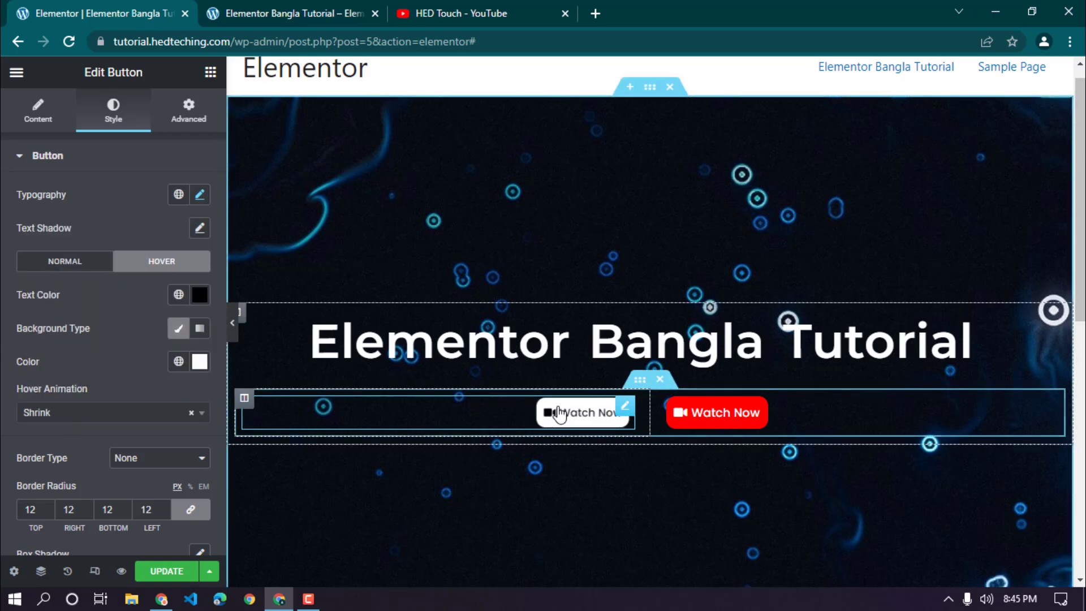
pyautogui.click(152, 412)
pyautogui.click(54, 251)
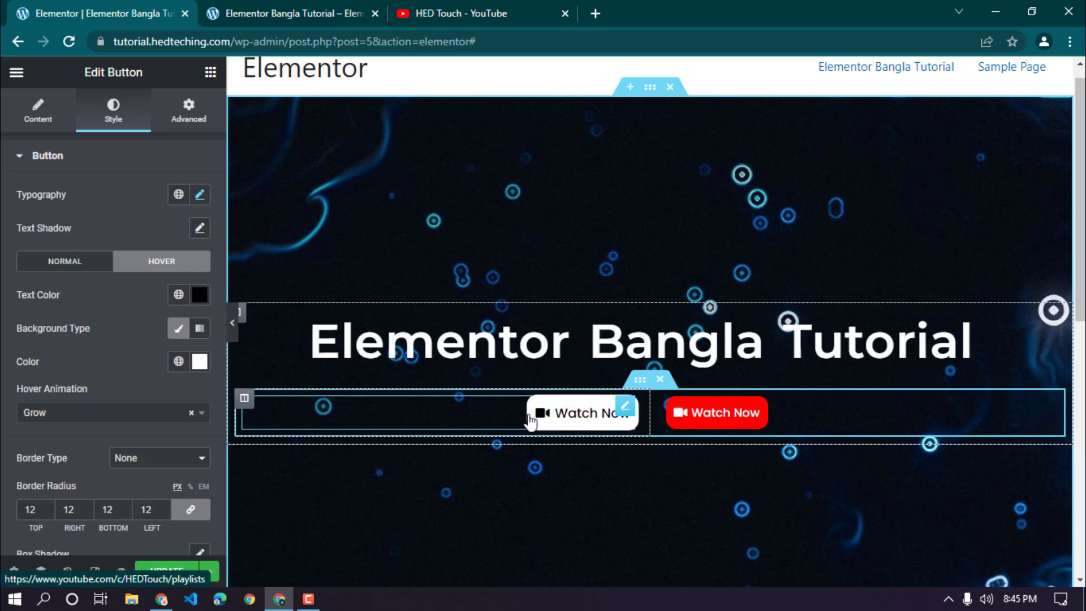
# Step: Update the page, reload the published page to check the first button's hover effect and the heading, and return to the editor
pyautogui.click(167, 573)
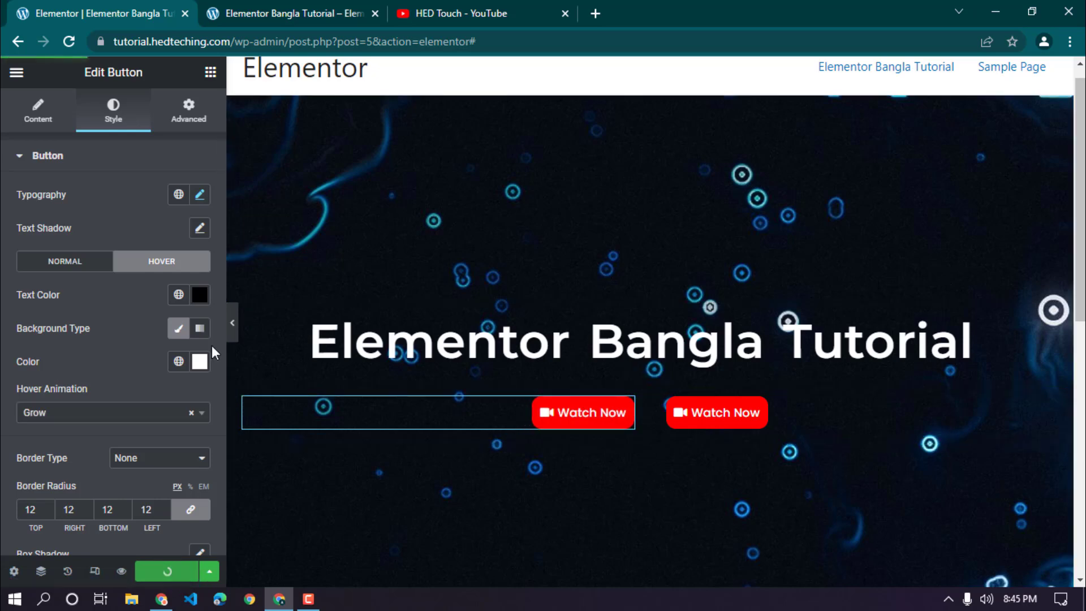
pyautogui.click(277, 11)
pyautogui.click(69, 42)
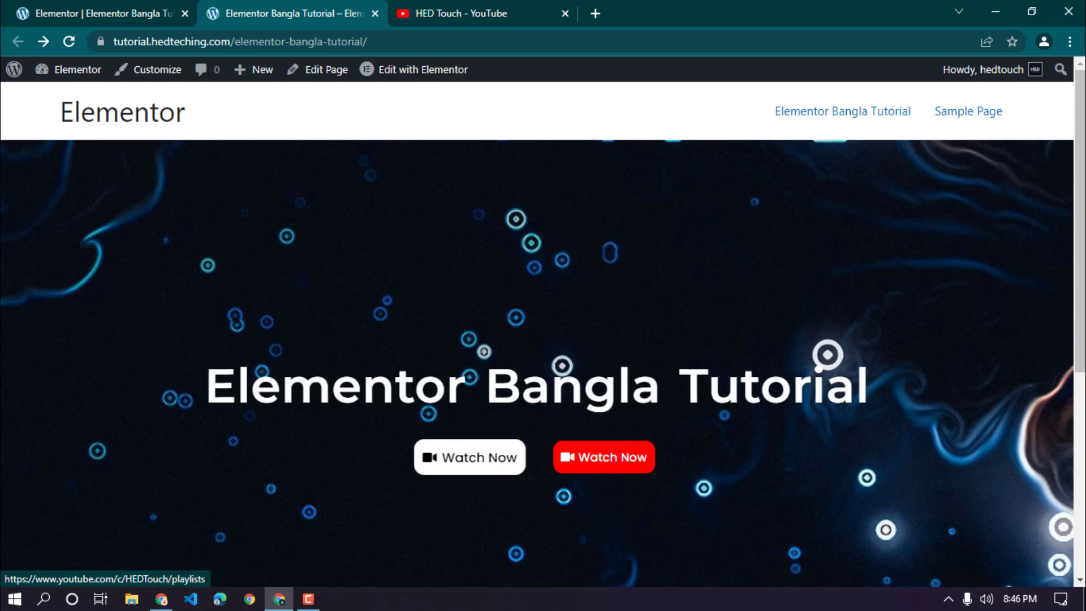
pyautogui.moveTo(193, 382); pyautogui.dragTo(762, 389)
pyautogui.click(741, 389)
pyautogui.click(154, 8)
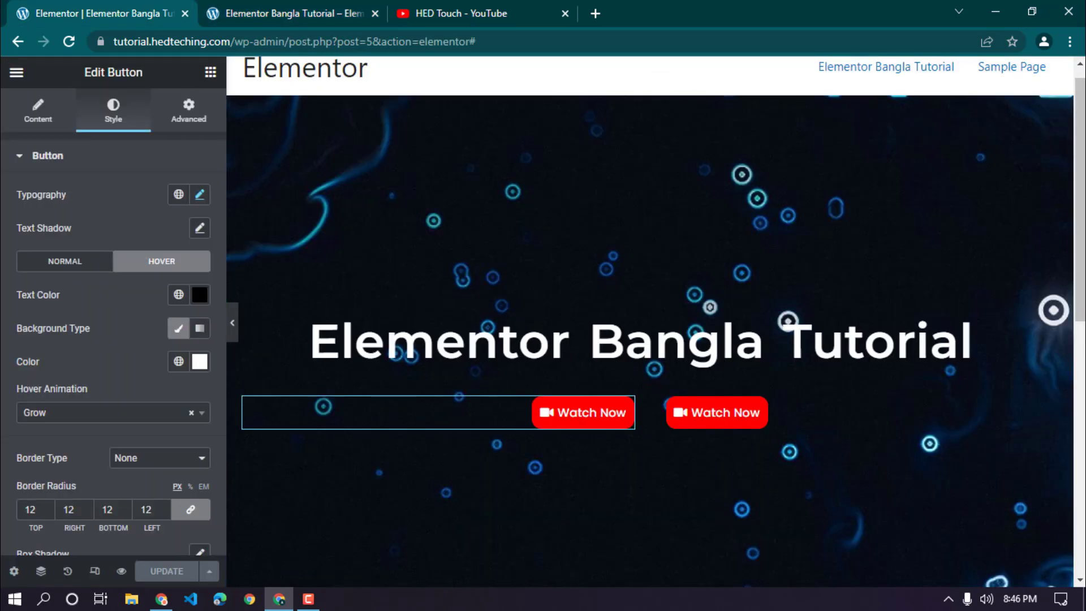
# Step: Add a text shadow to the heading with the color rgba(0, 0, 0, 0.96), and preview the page at full width
pyautogui.click(512, 355)
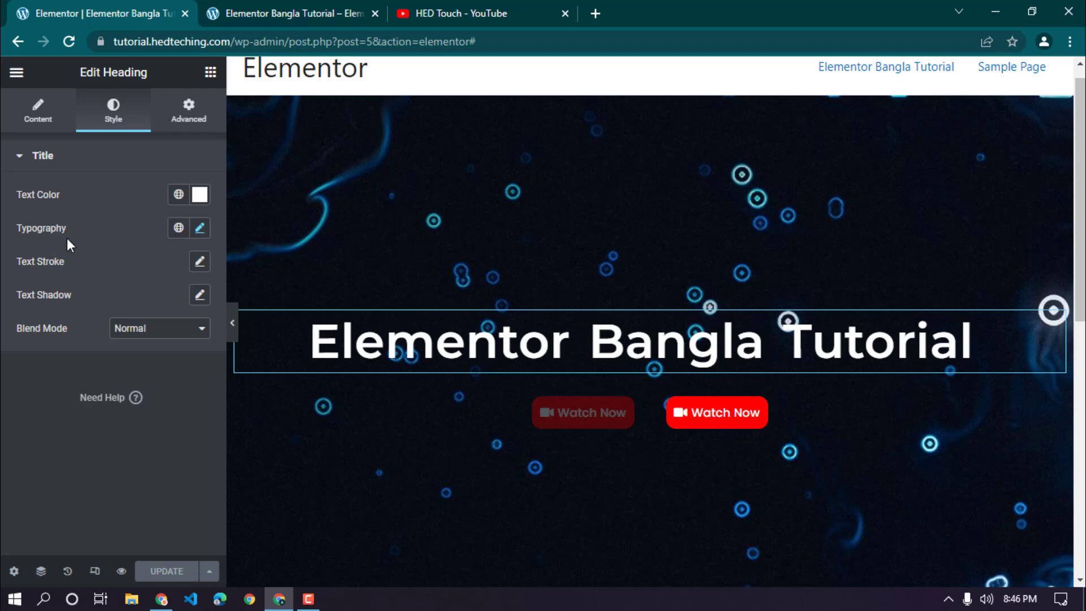
pyautogui.click(200, 230)
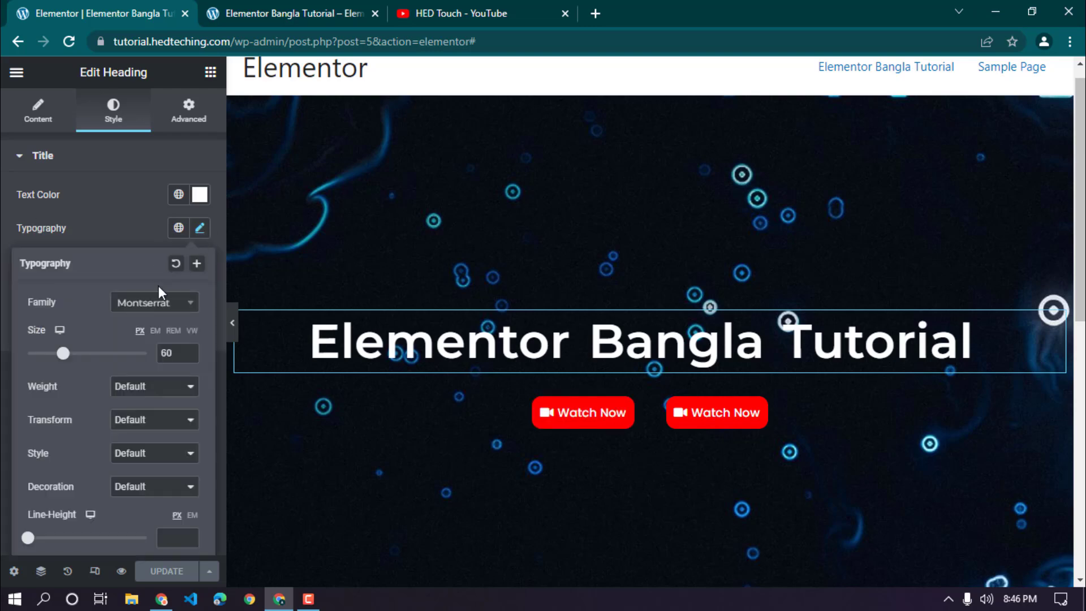
pyautogui.click(136, 218)
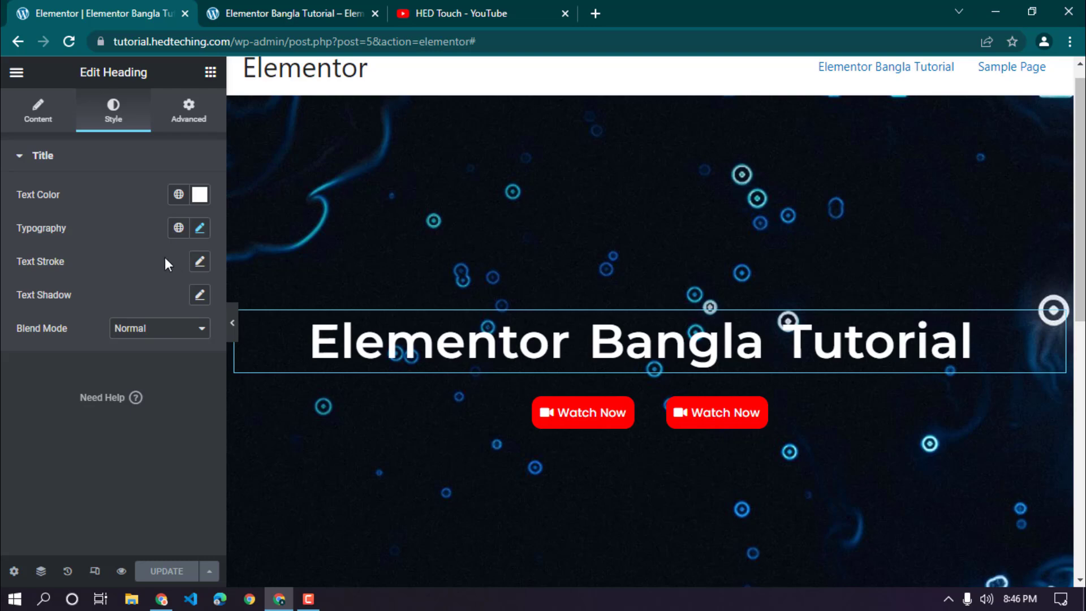
pyautogui.click(200, 229)
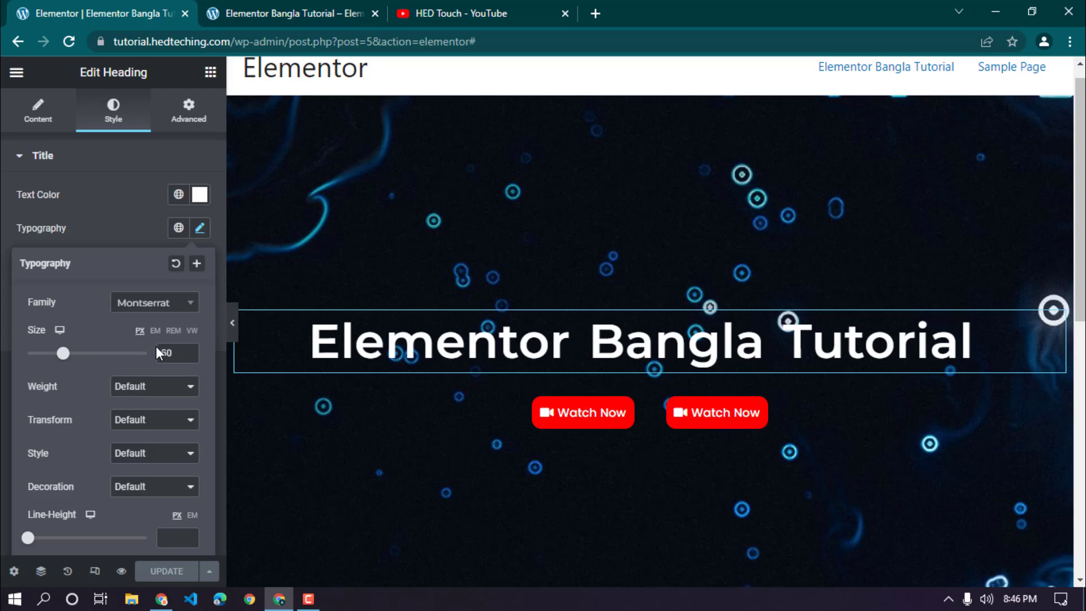
pyautogui.click(140, 232)
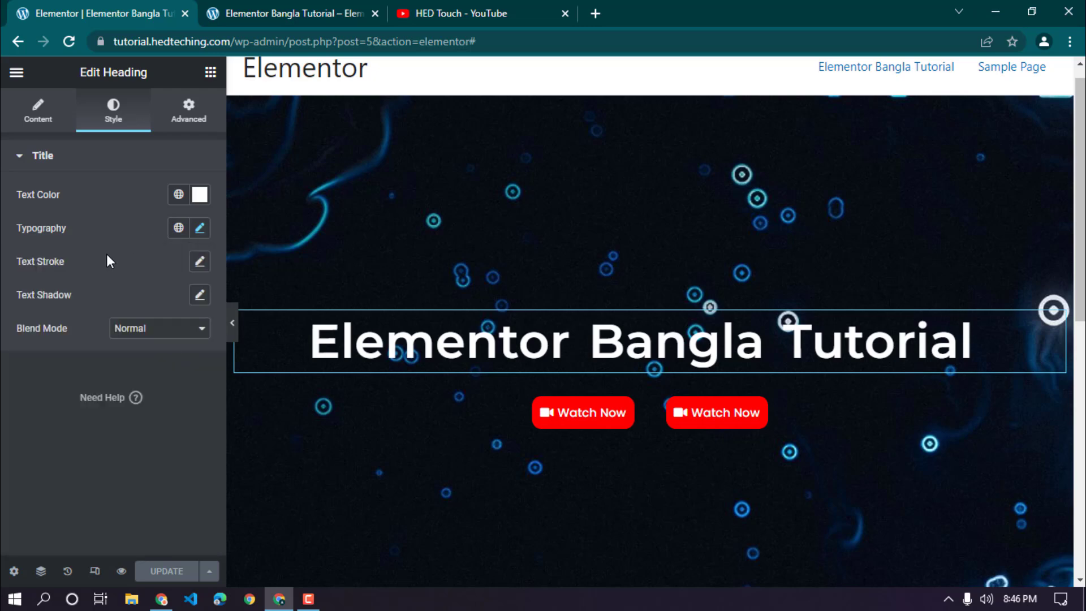
pyautogui.click(201, 295)
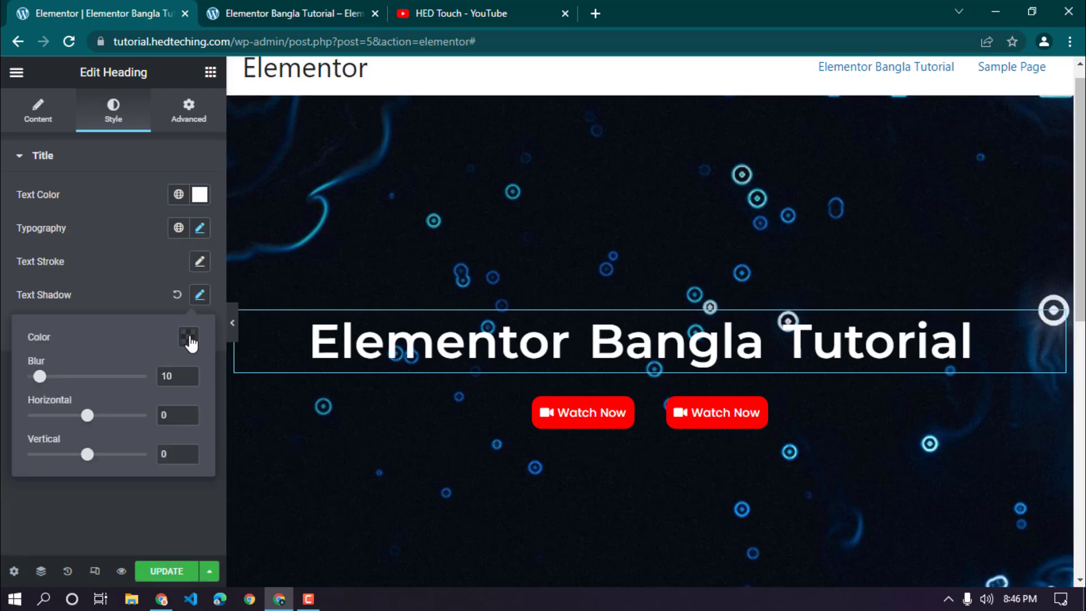
pyautogui.click(189, 338)
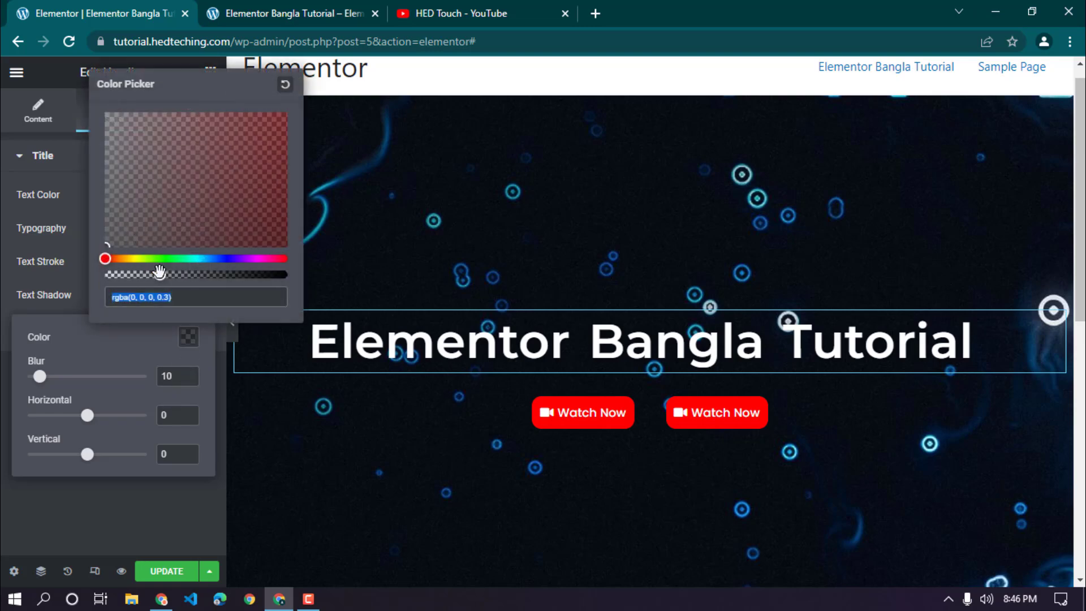
pyautogui.moveTo(159, 272); pyautogui.dragTo(282, 293)
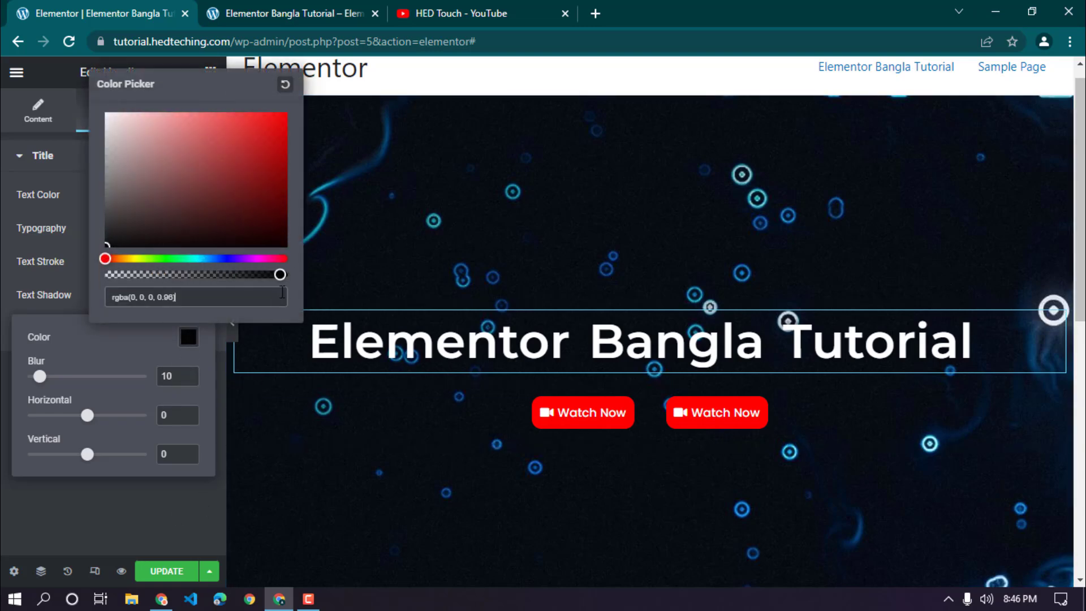
pyautogui.click(102, 525)
pyautogui.click(234, 329)
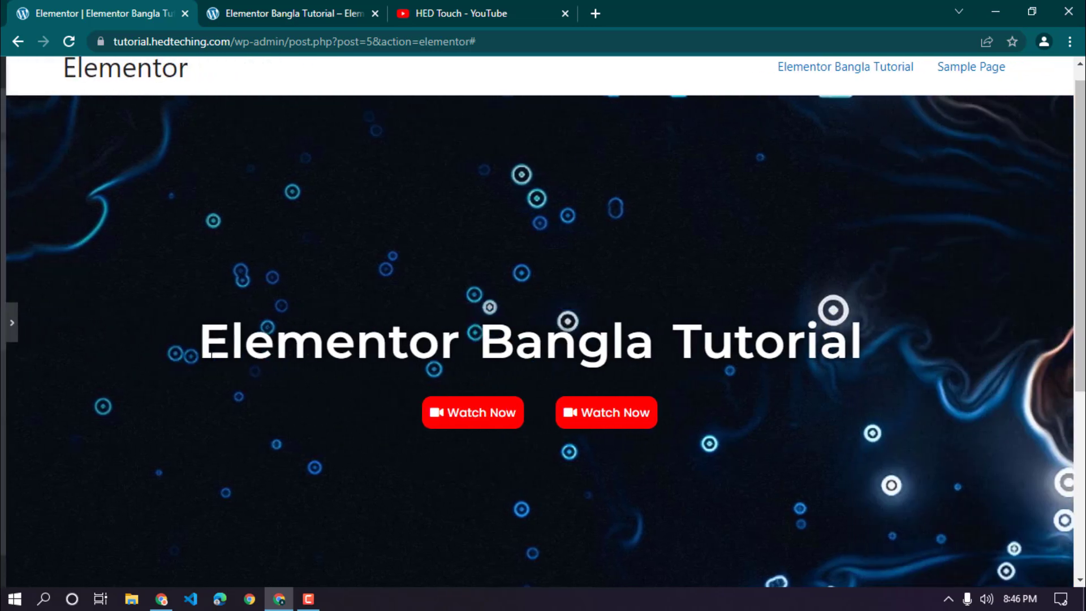
pyautogui.click(6, 322)
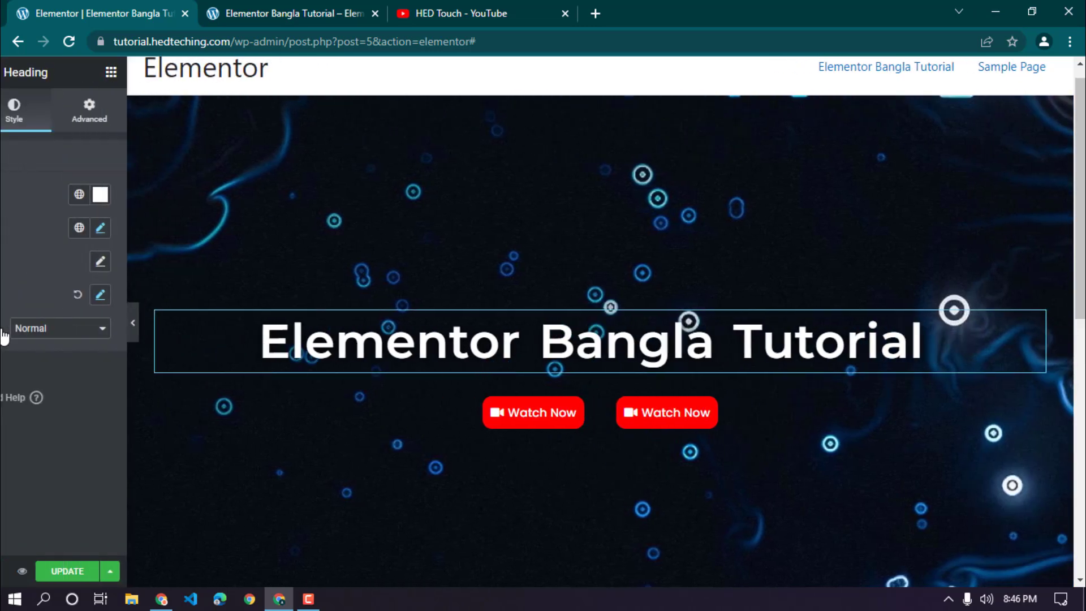
# Step: Try a 4 px black text stroke on the heading, and reset the stroke
pyautogui.click(201, 262)
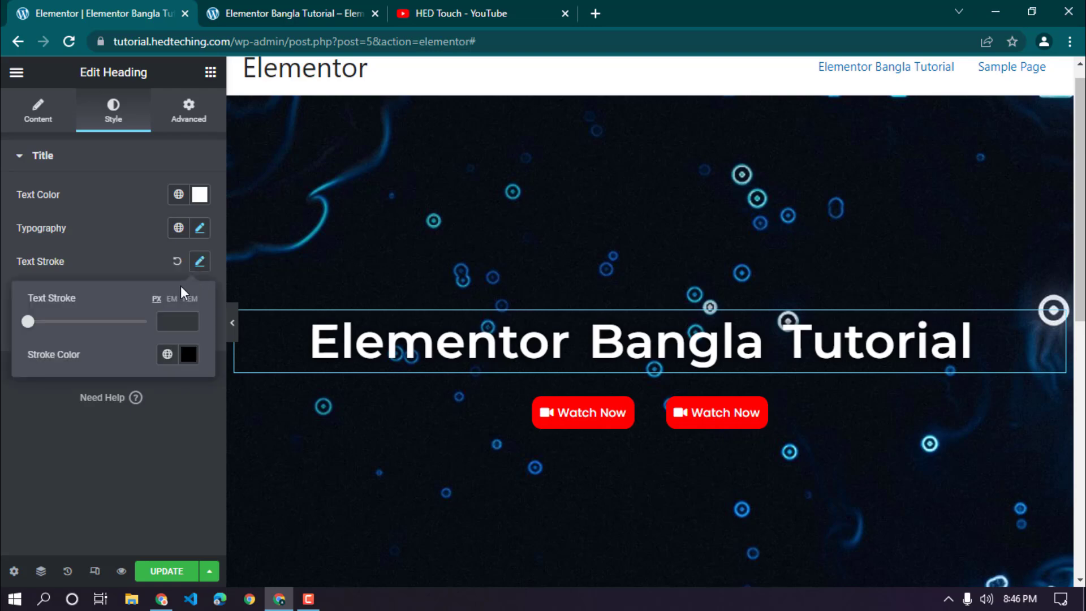
pyautogui.click(63, 321)
pyautogui.moveTo(70, 329)
pyautogui.mouseDown()
pyautogui.moveTo(39, 328)
pyautogui.moveTo(102, 323)
pyautogui.moveTo(75, 322)
pyautogui.mouseUp()
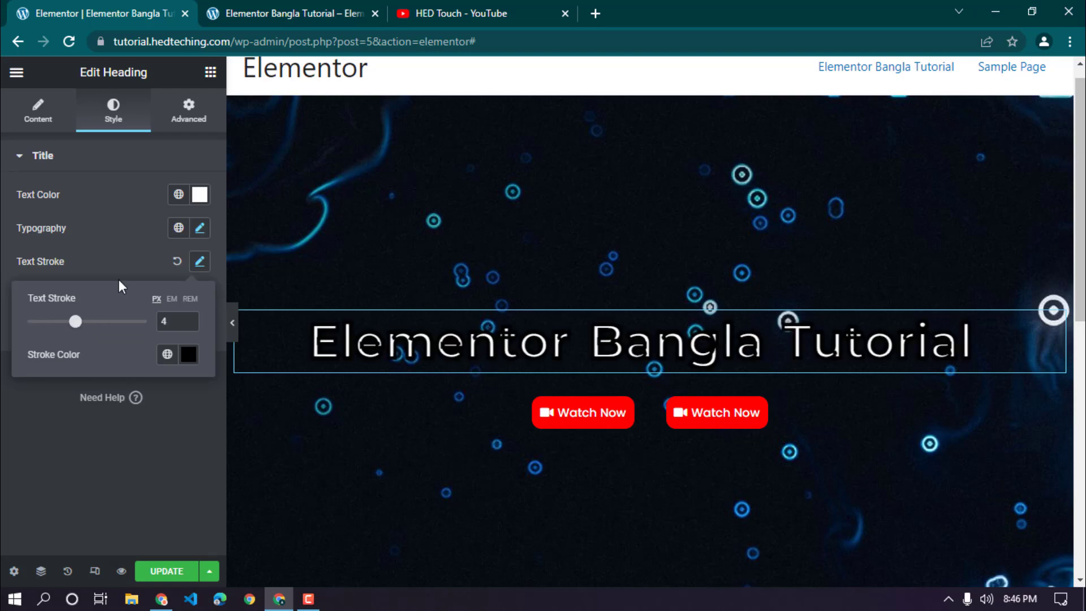
pyautogui.click(176, 262)
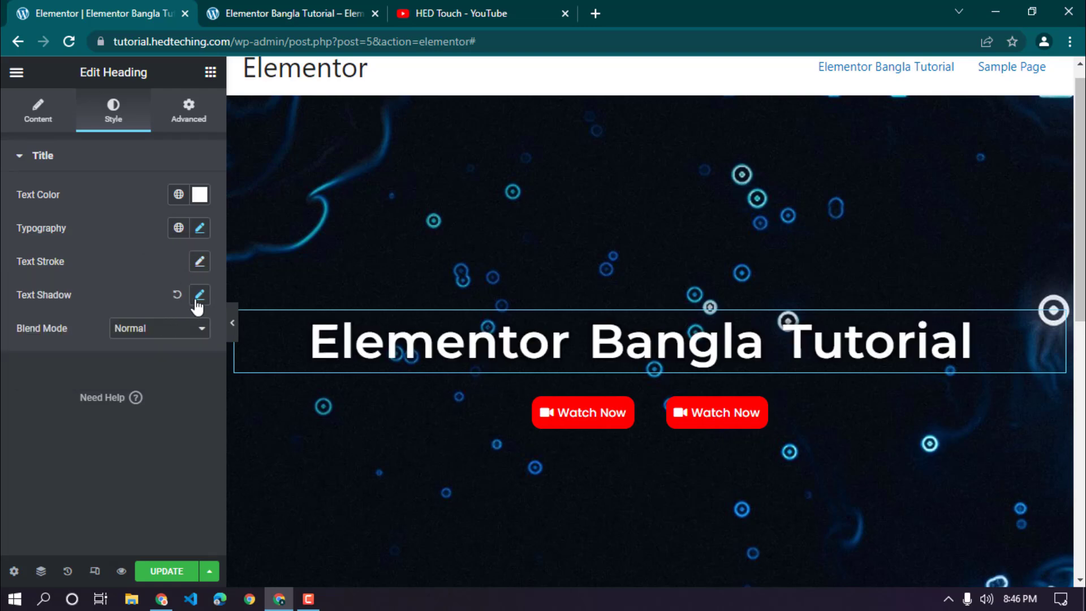
# Step: Set the blur of the heading's text shadow to 100 and update the page
pyautogui.click(198, 296)
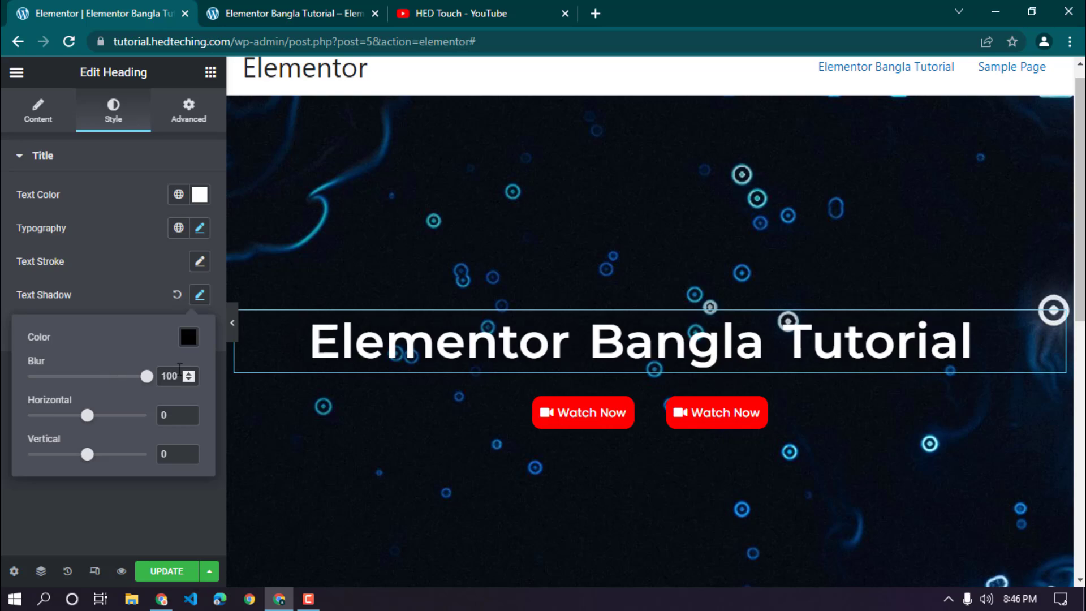
pyautogui.click(146, 289)
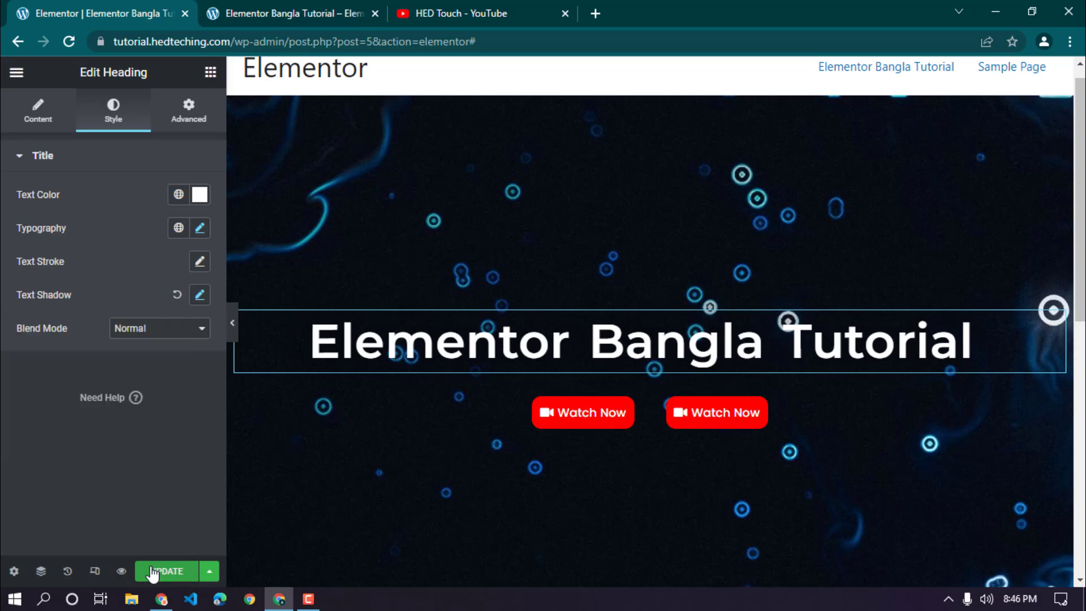
pyautogui.click(323, 5)
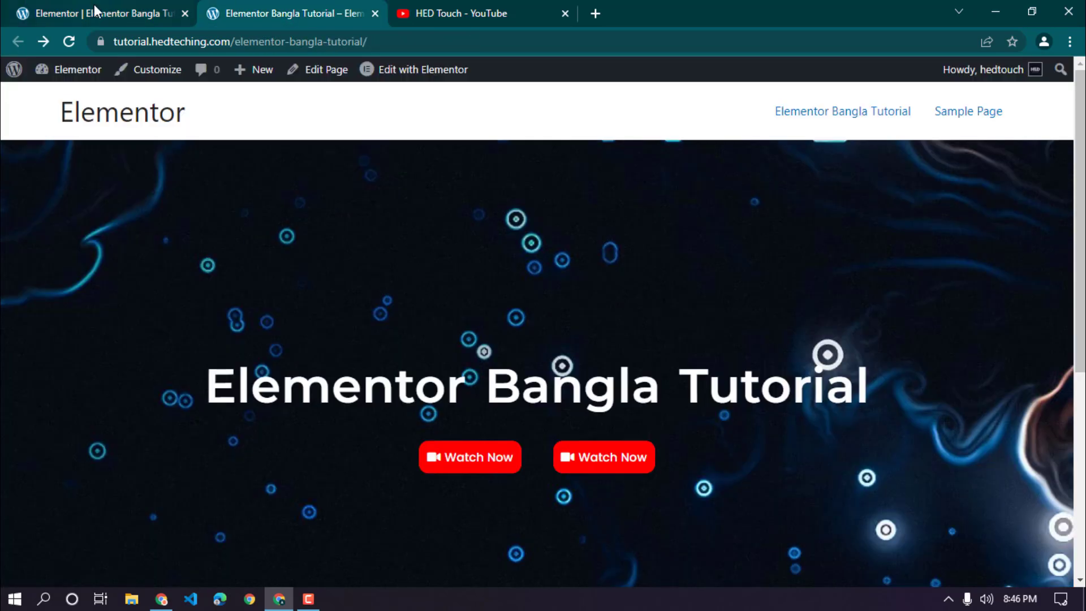
pyautogui.click(96, 12)
# Step: Reload the published page, examine the heading's text shadow, and return to the editor
pyautogui.click(322, 8)
pyautogui.click(69, 42)
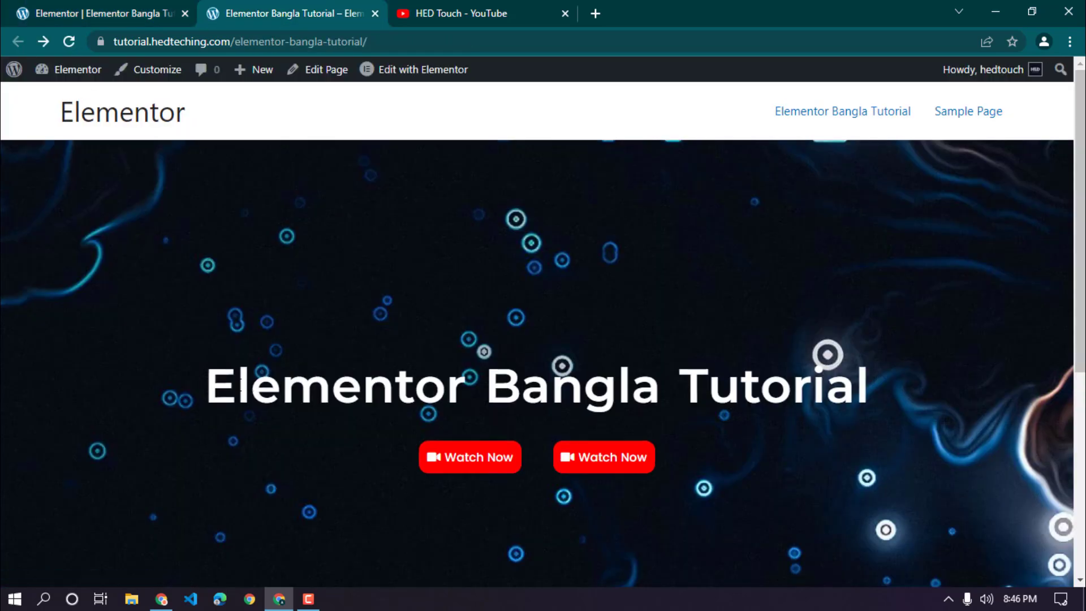
pyautogui.moveTo(238, 389); pyautogui.dragTo(651, 394)
pyautogui.click(686, 318)
pyautogui.click(151, 9)
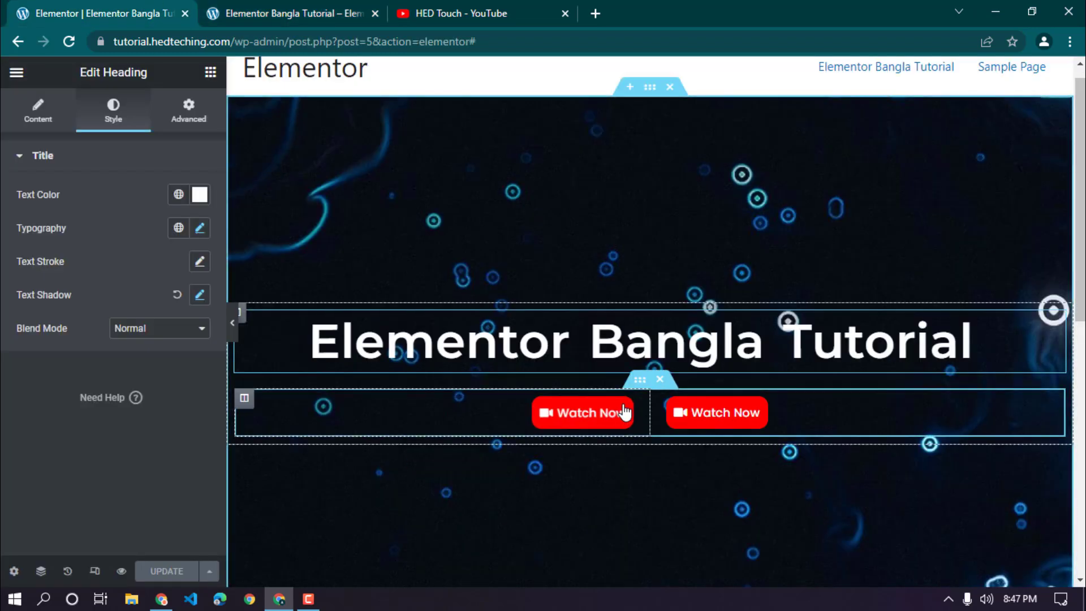
# Step: Try the Pulse, Pulse Grow and Pulse Shrink hover animations on the first Watch Now button
pyautogui.click(618, 408)
pyautogui.click(152, 271)
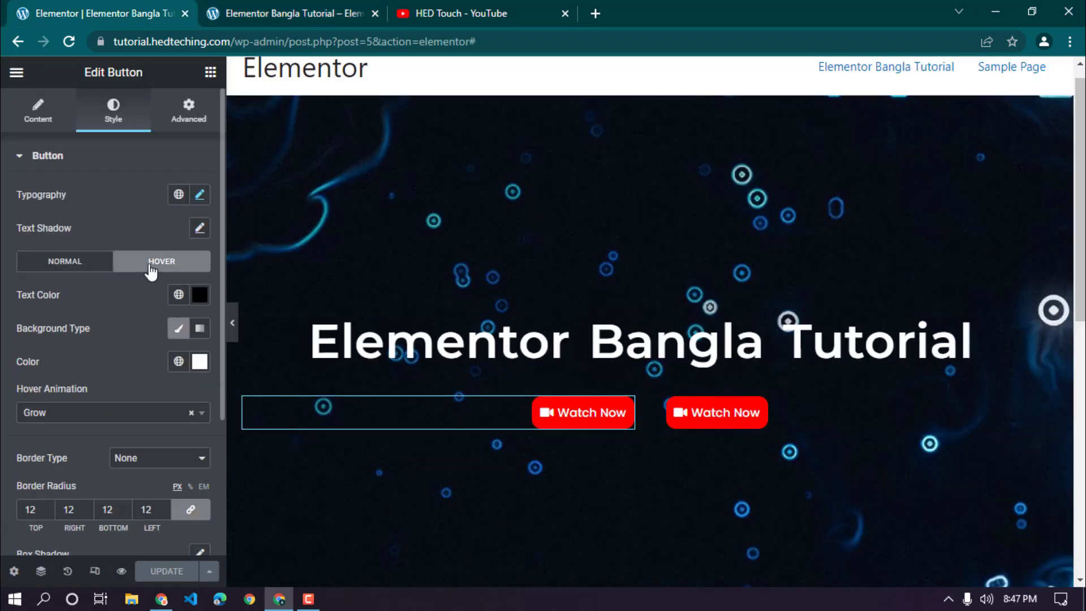
pyautogui.click(81, 414)
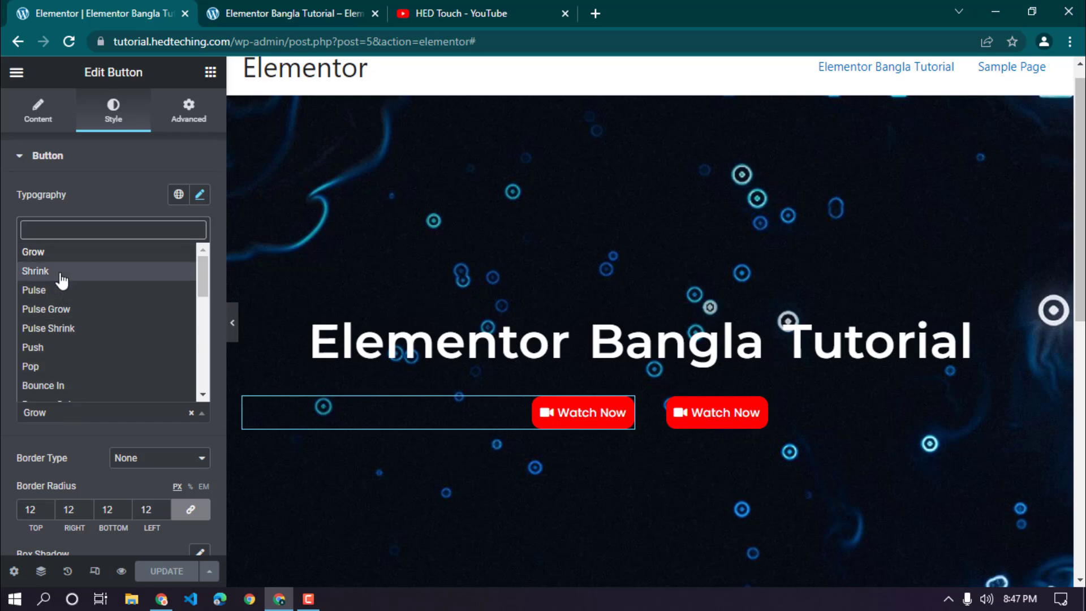
pyautogui.click(55, 292)
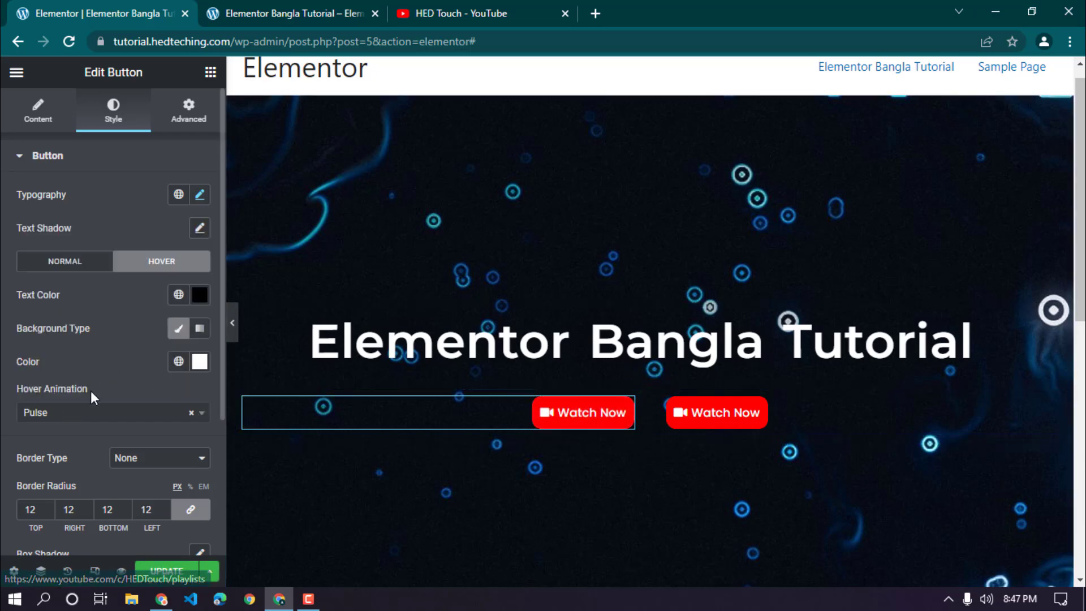
pyautogui.click(71, 423)
pyautogui.click(63, 308)
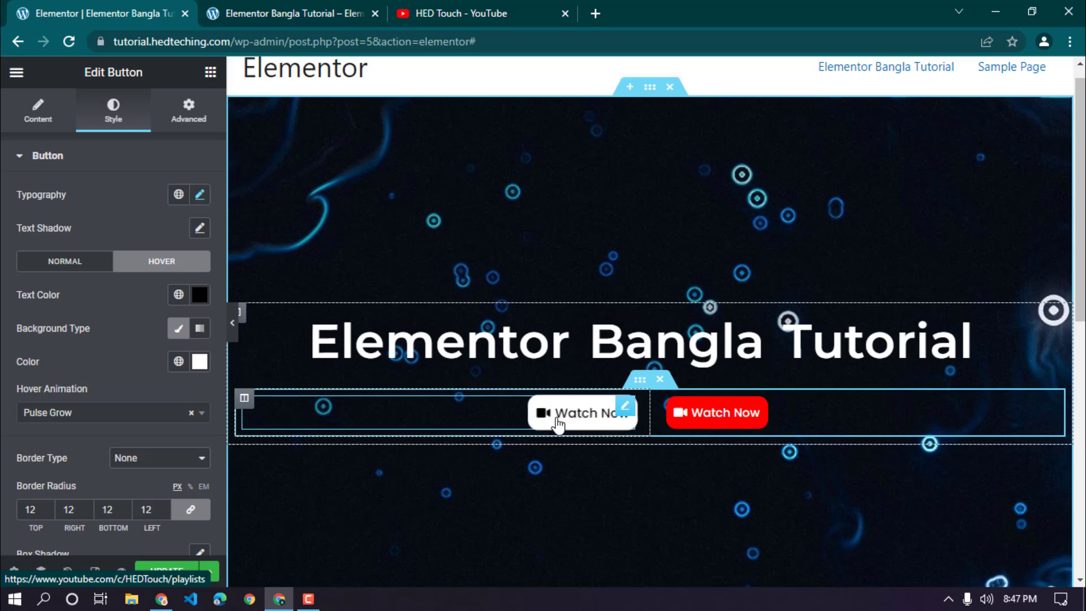
pyautogui.click(54, 420)
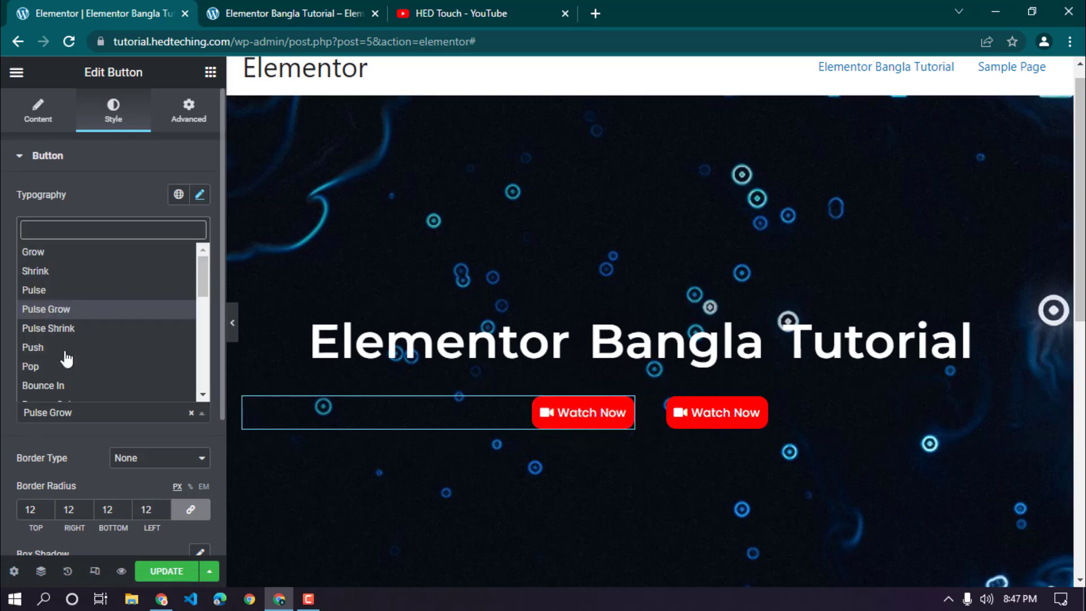
pyautogui.click(69, 329)
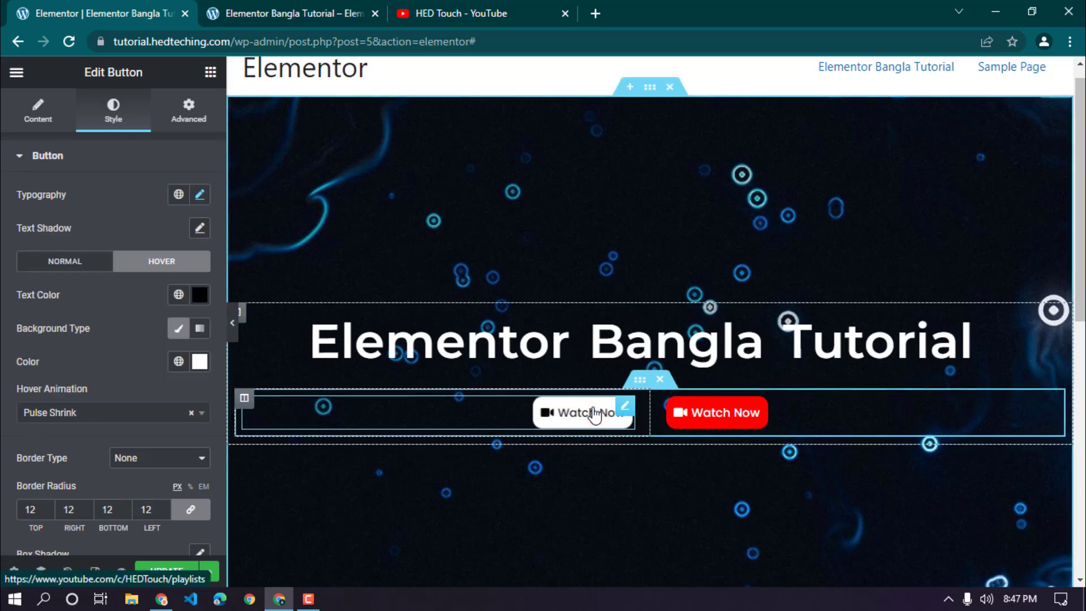
# Step: Try the Push, Pop and Bounce In hover animations on the first Watch Now button
pyautogui.click(53, 419)
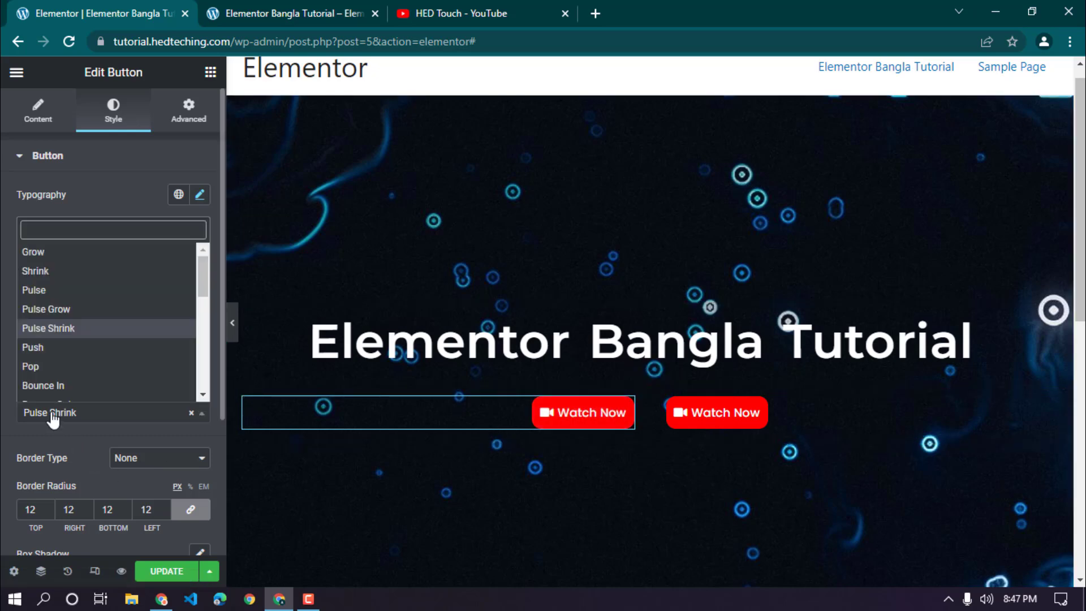
pyautogui.click(33, 347)
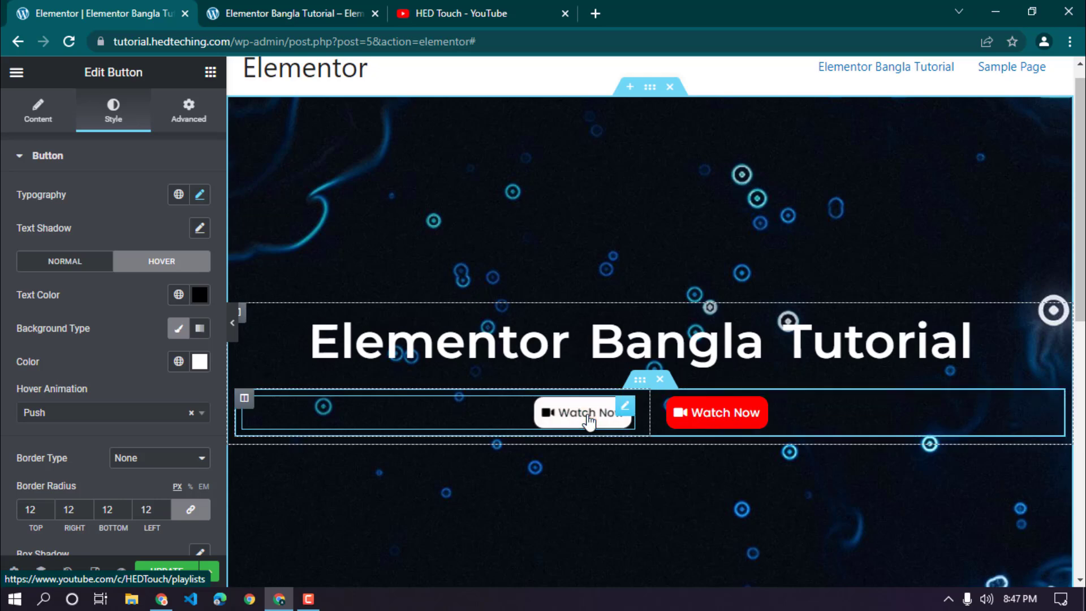
pyautogui.click(90, 418)
pyautogui.click(53, 364)
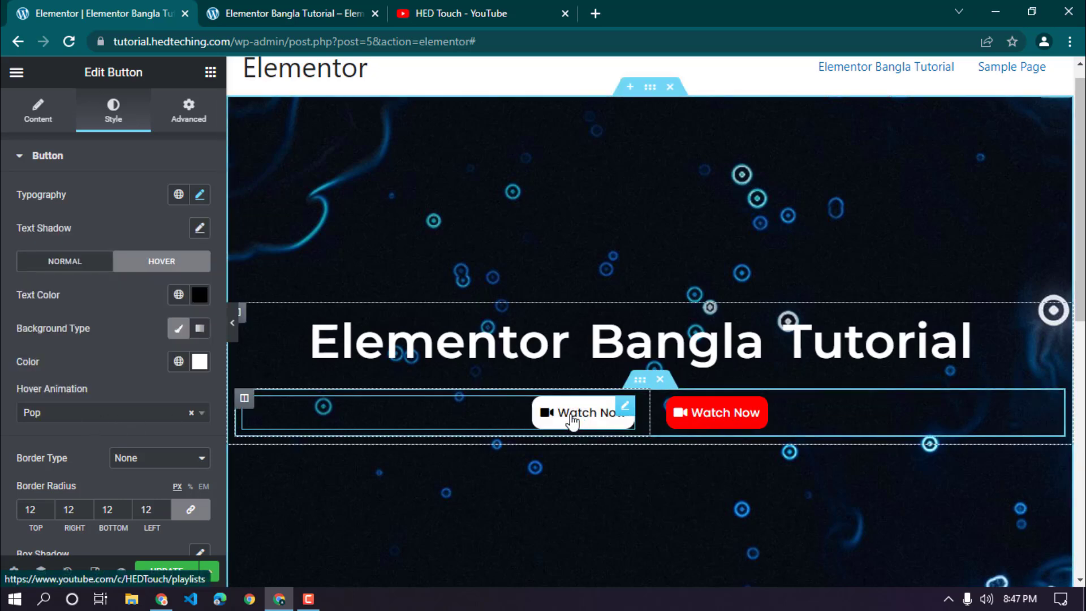
pyautogui.click(78, 422)
pyautogui.click(67, 385)
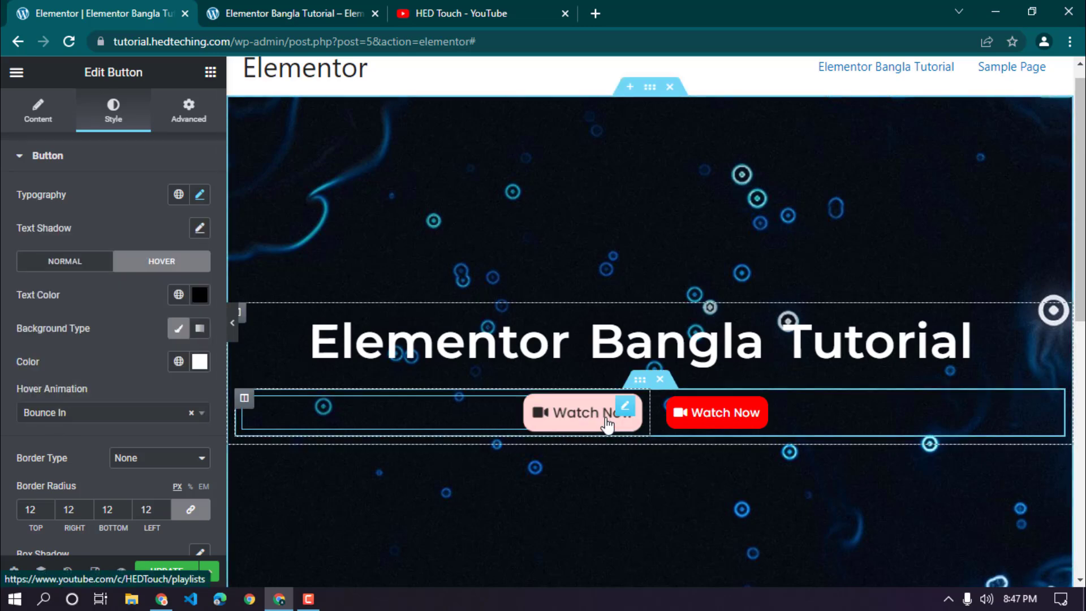
# Step: Try the Bounce Out and Rotate hover animations on the first Watch Now button
pyautogui.click(94, 422)
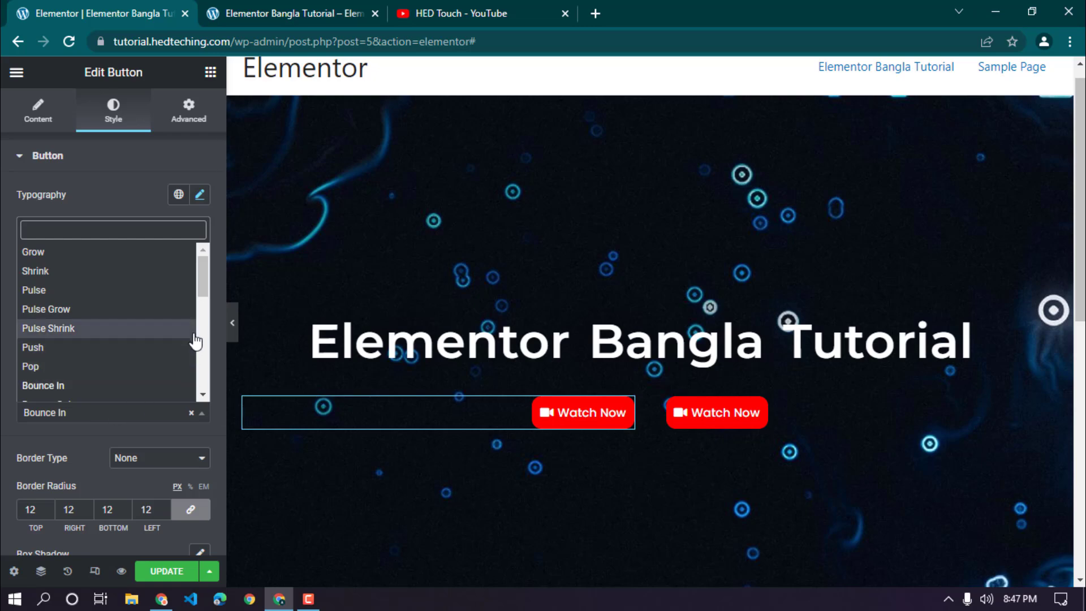
pyautogui.moveTo(205, 284); pyautogui.dragTo(206, 307)
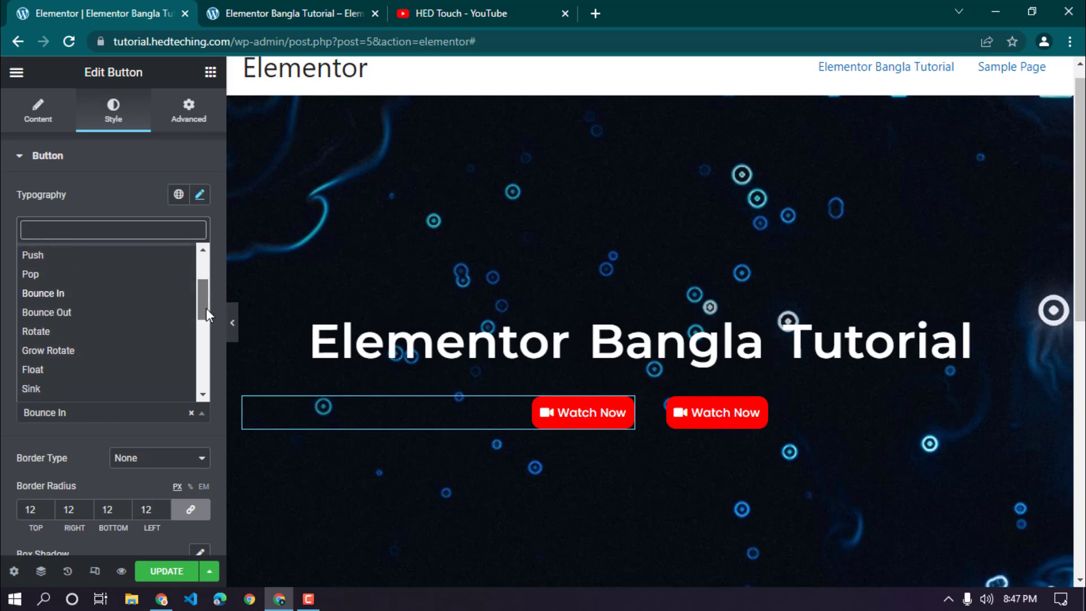
pyautogui.click(120, 314)
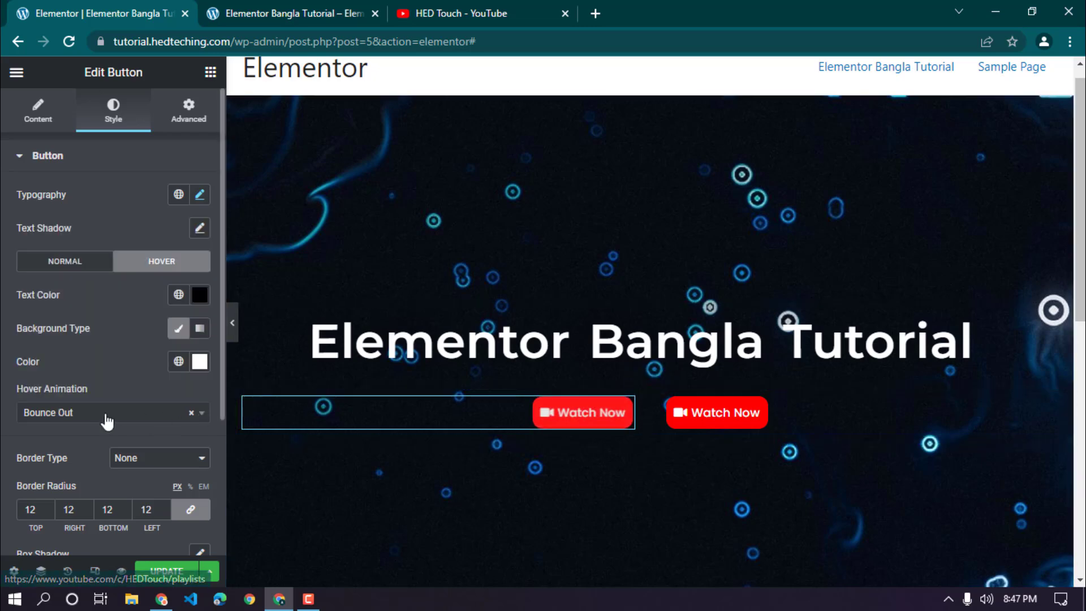
pyautogui.click(148, 419)
pyautogui.click(51, 290)
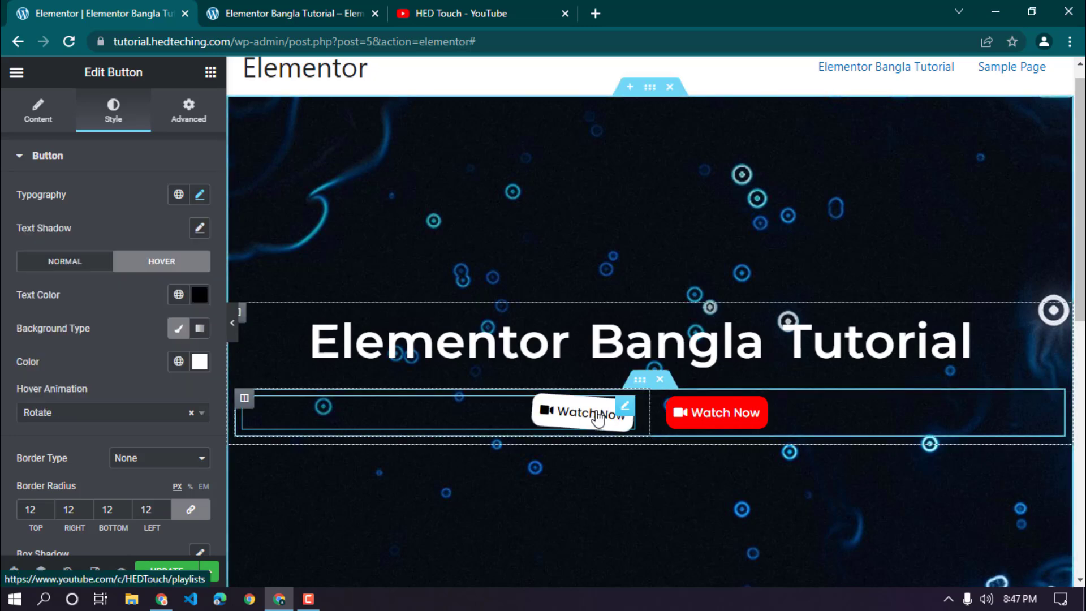
# Step: Try the Grow Rotate, Float and Sink hover animations on the first Watch Now button
pyautogui.click(62, 419)
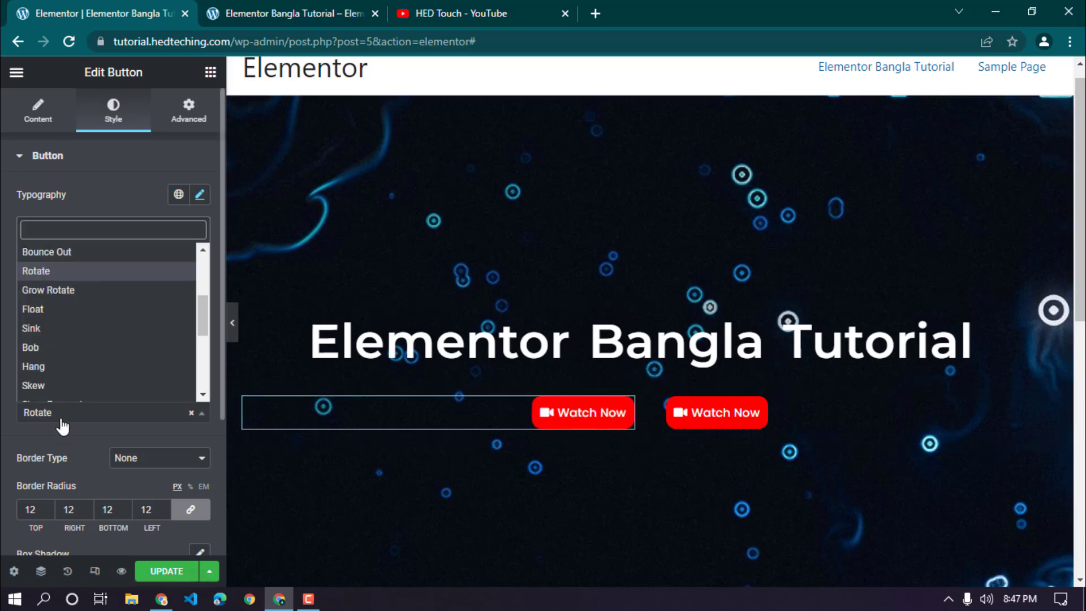
pyautogui.click(68, 290)
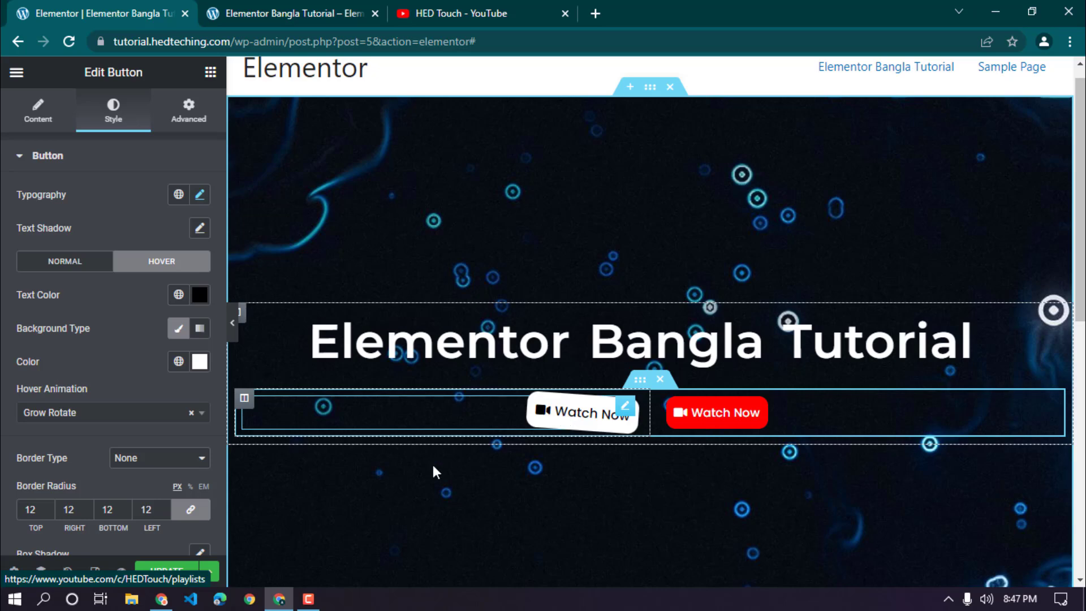
pyautogui.click(80, 414)
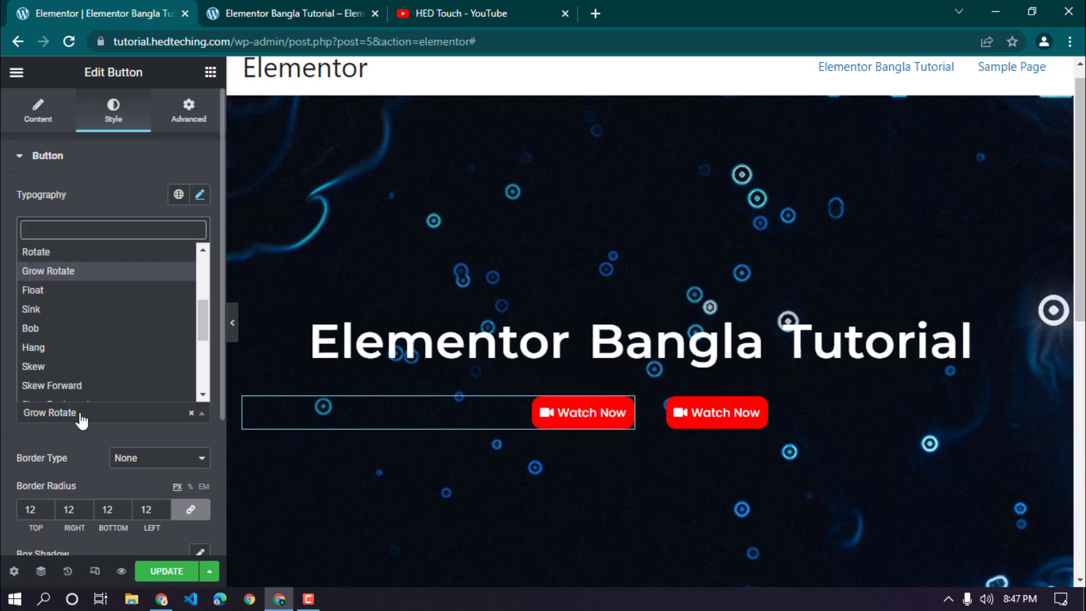
pyautogui.click(62, 290)
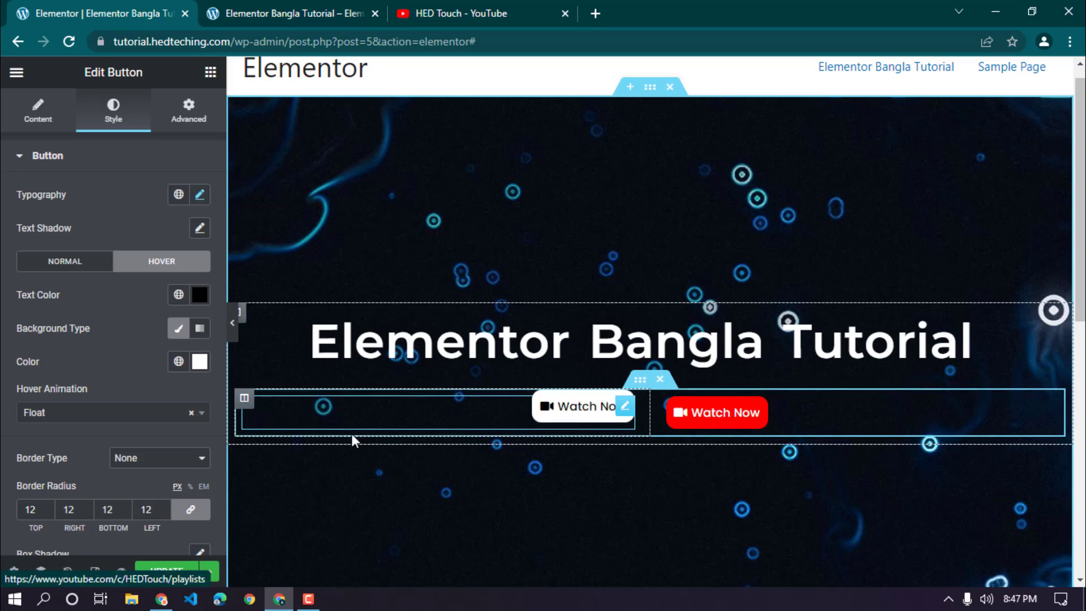
pyautogui.click(85, 413)
pyautogui.click(51, 290)
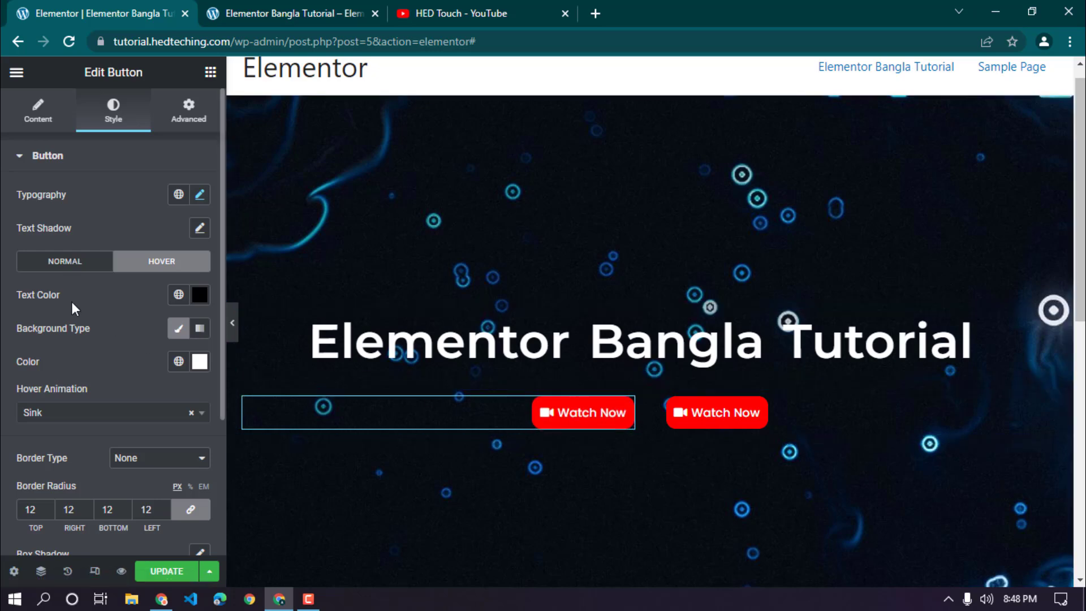
# Step: Try the Bob, Hang and Skew hover animations on the first Watch Now button
pyautogui.click(116, 418)
pyautogui.click(64, 288)
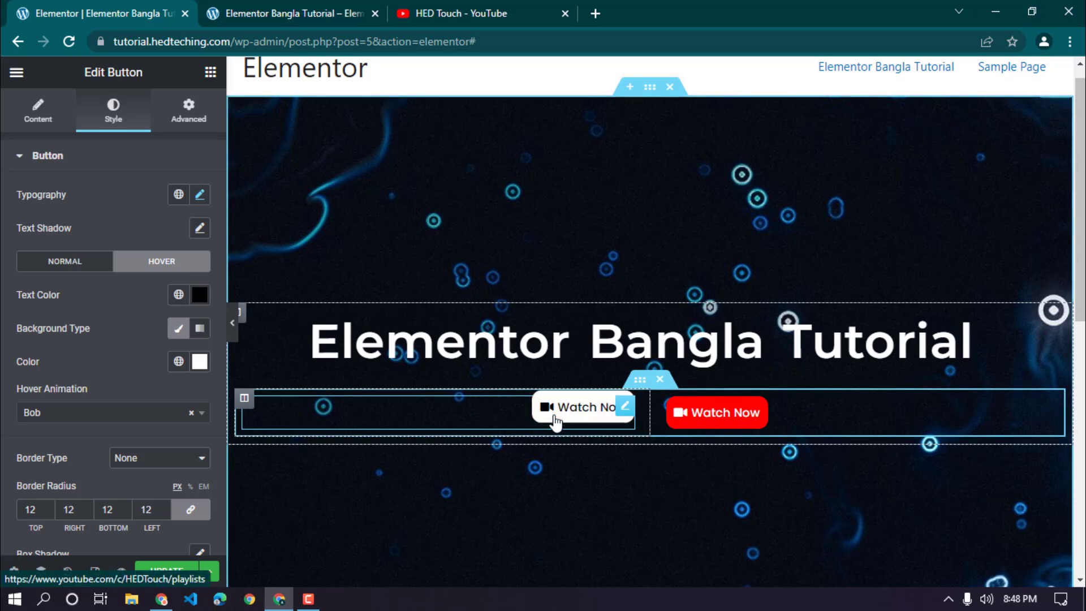
pyautogui.click(74, 419)
pyautogui.click(51, 290)
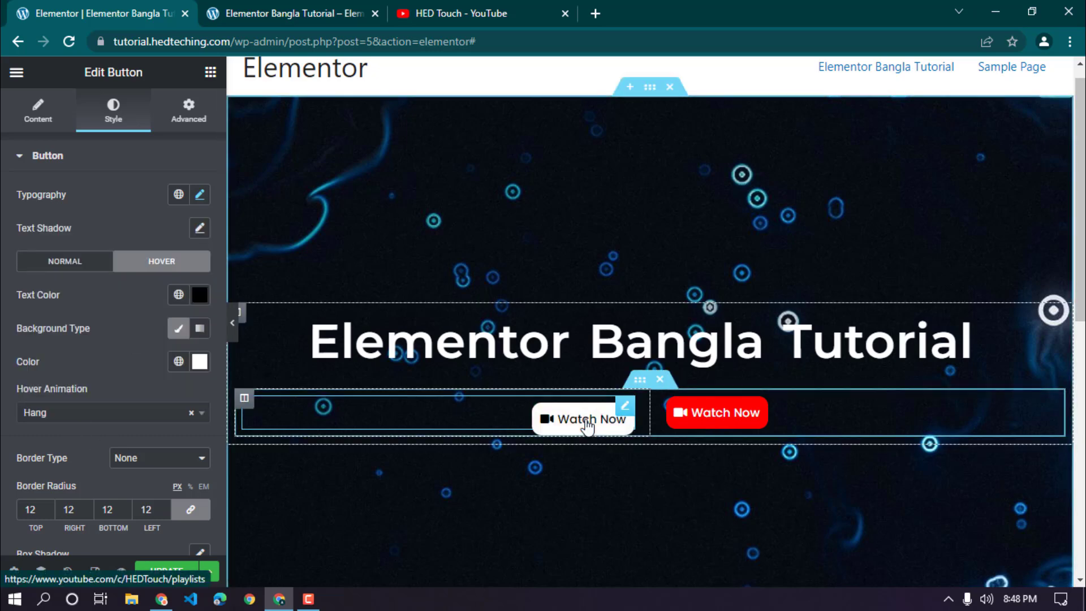
pyautogui.click(113, 418)
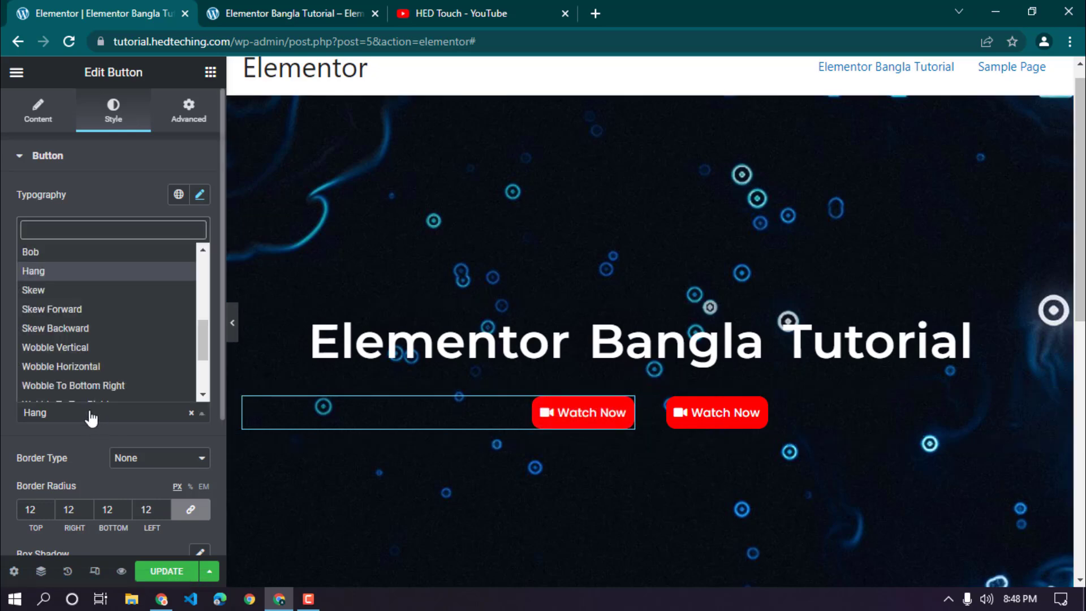
pyautogui.click(107, 292)
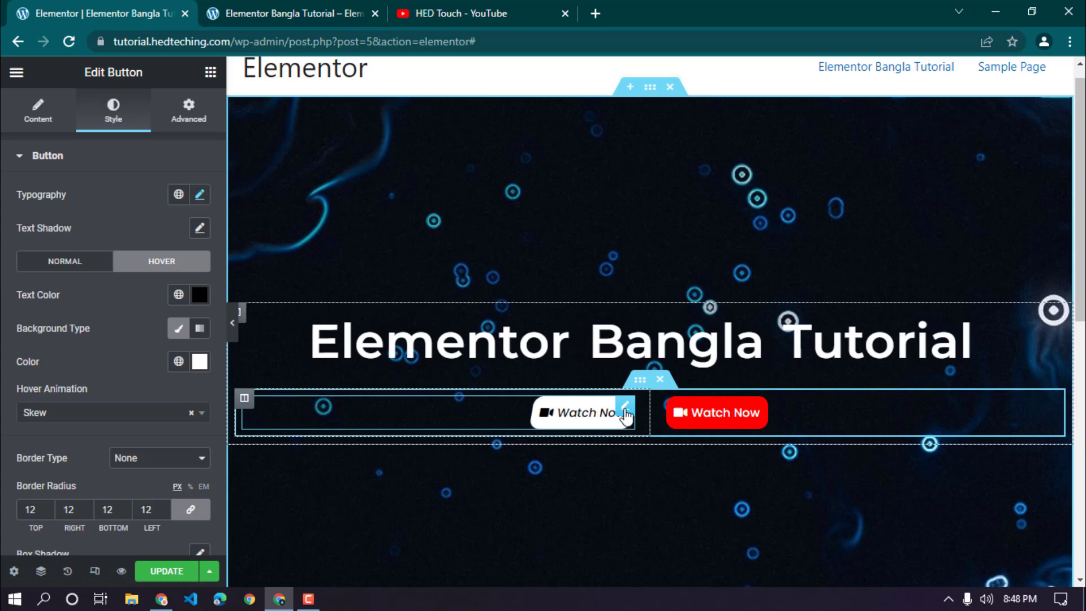
# Step: Try the Skew Forward, Skew Backward and Wobble Vertical hover animations on the first Watch Now button
pyautogui.click(116, 413)
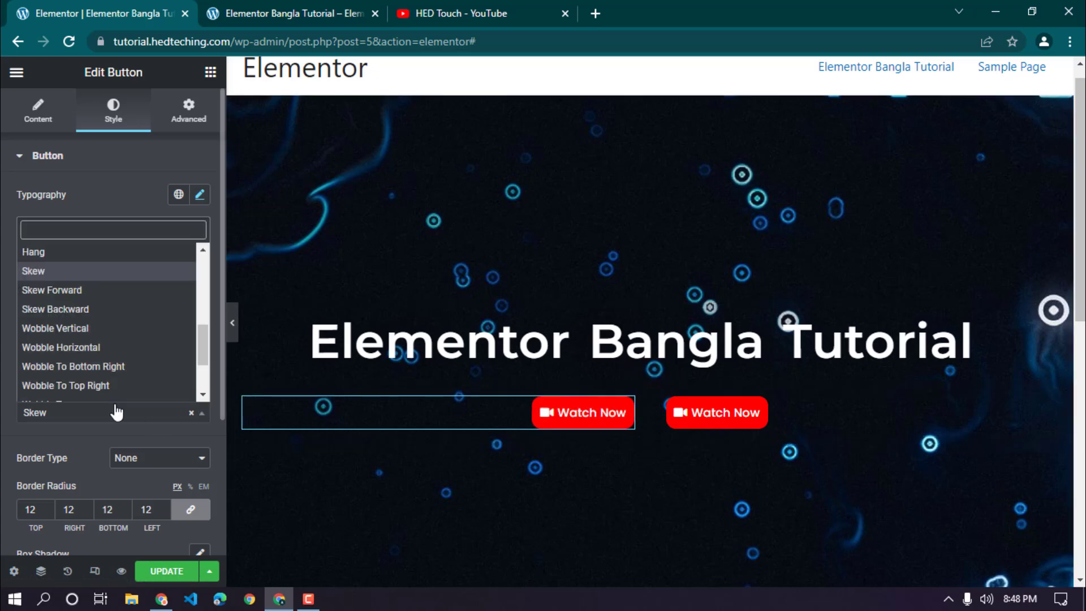
pyautogui.click(105, 291)
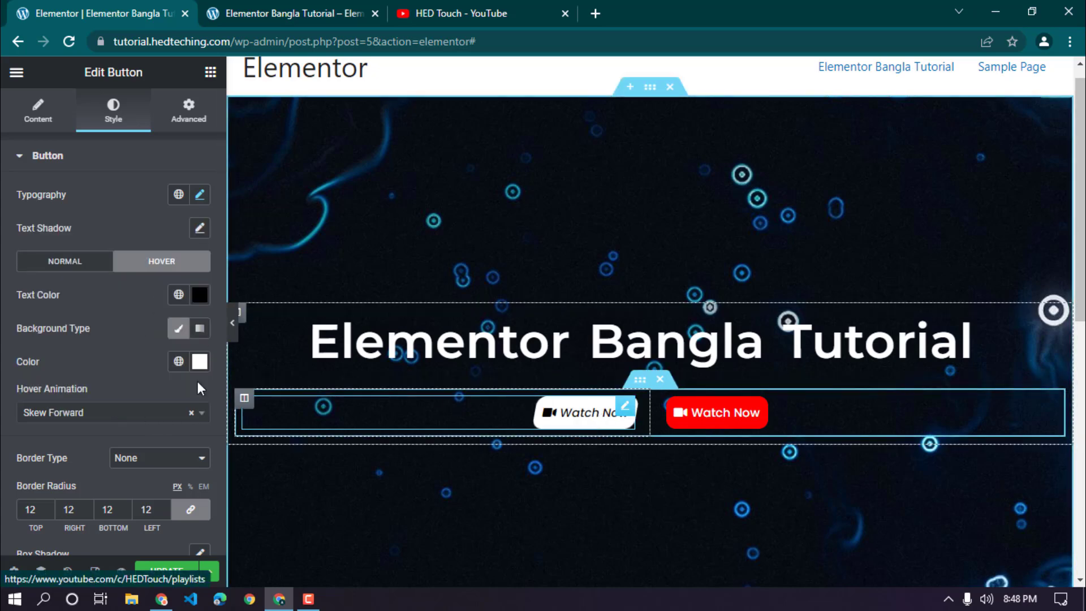
pyautogui.click(52, 419)
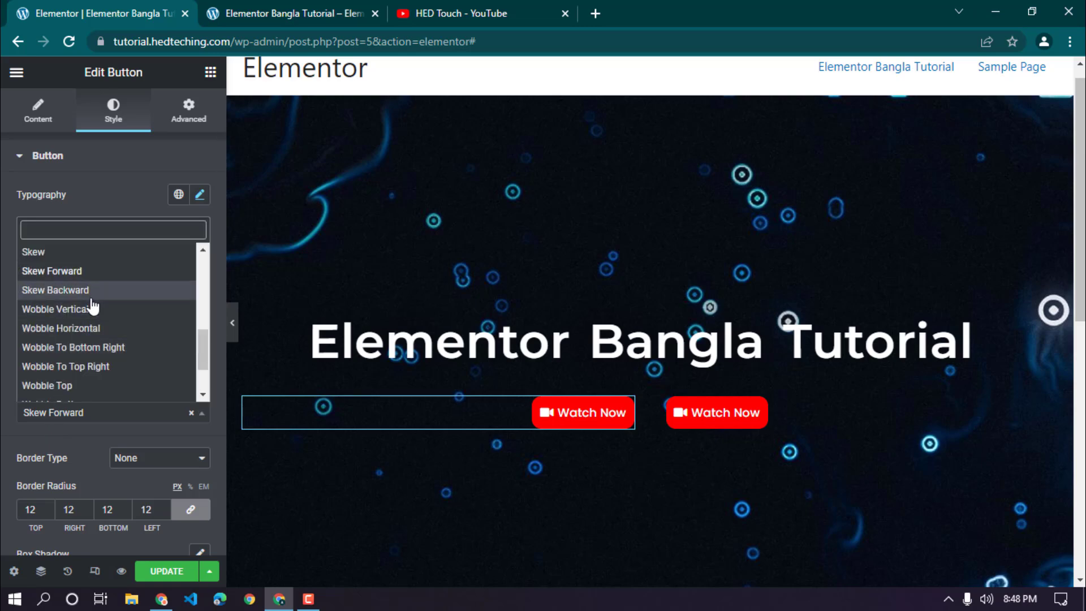
pyautogui.click(91, 291)
pyautogui.click(74, 414)
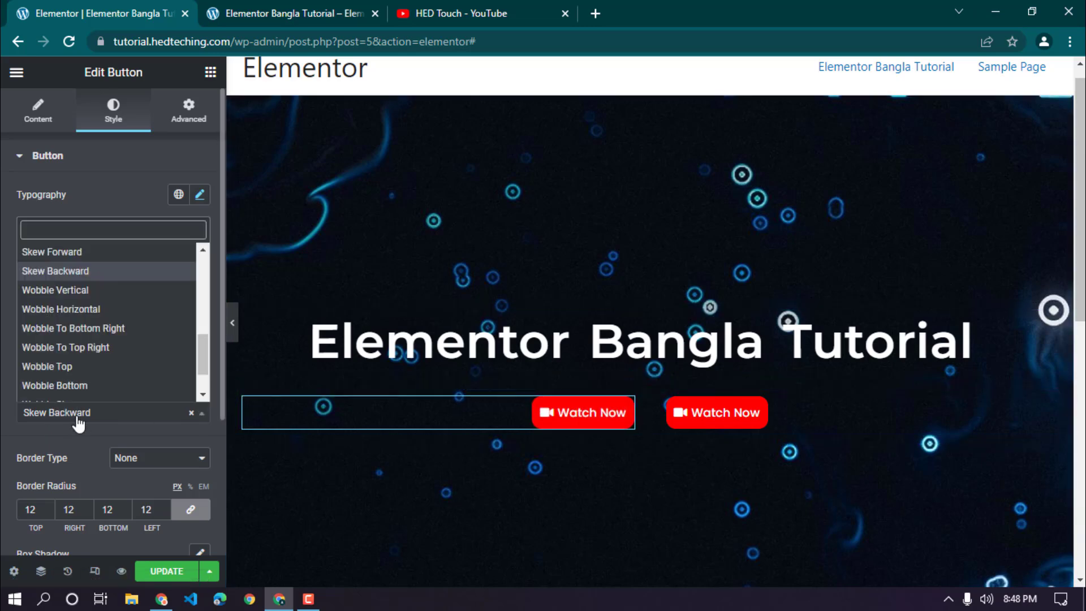
pyautogui.click(80, 290)
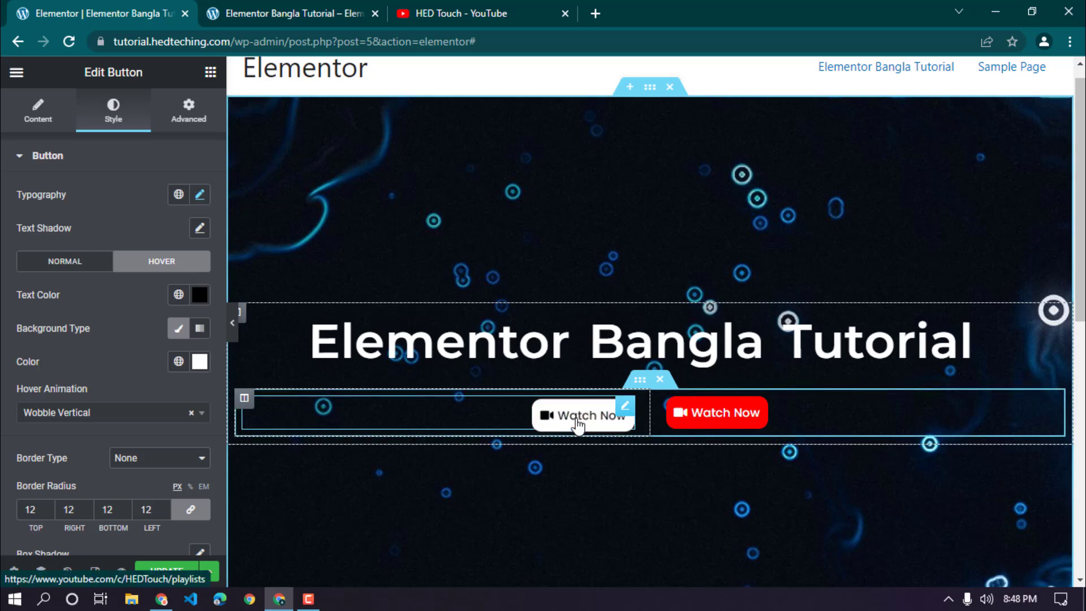
# Step: Try the Buzz hover animation on the first Watch Now button
pyautogui.click(117, 426)
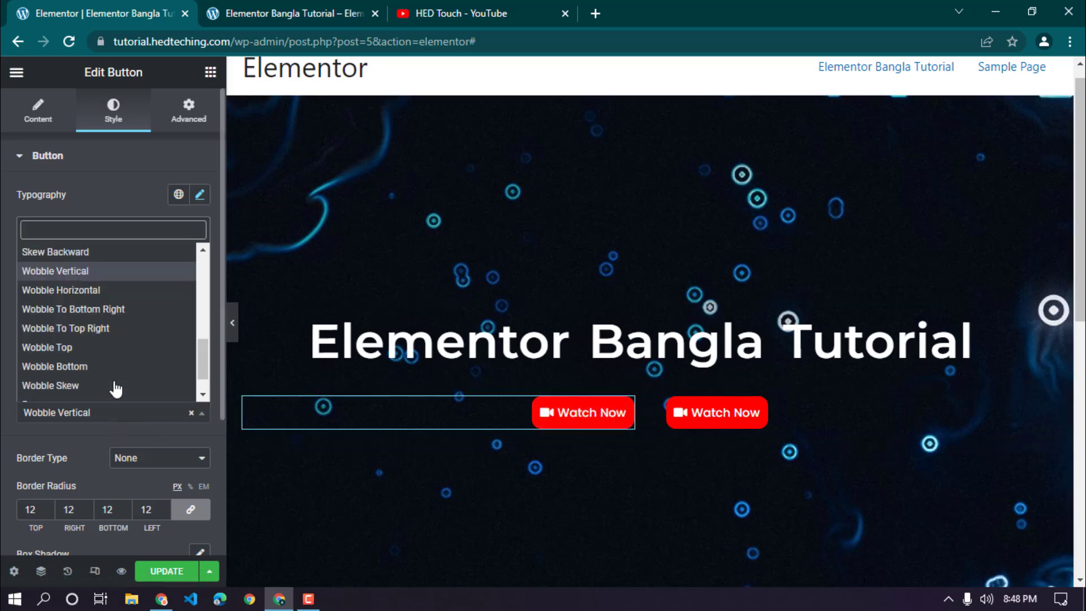
pyautogui.moveTo(203, 360); pyautogui.dragTo(199, 398)
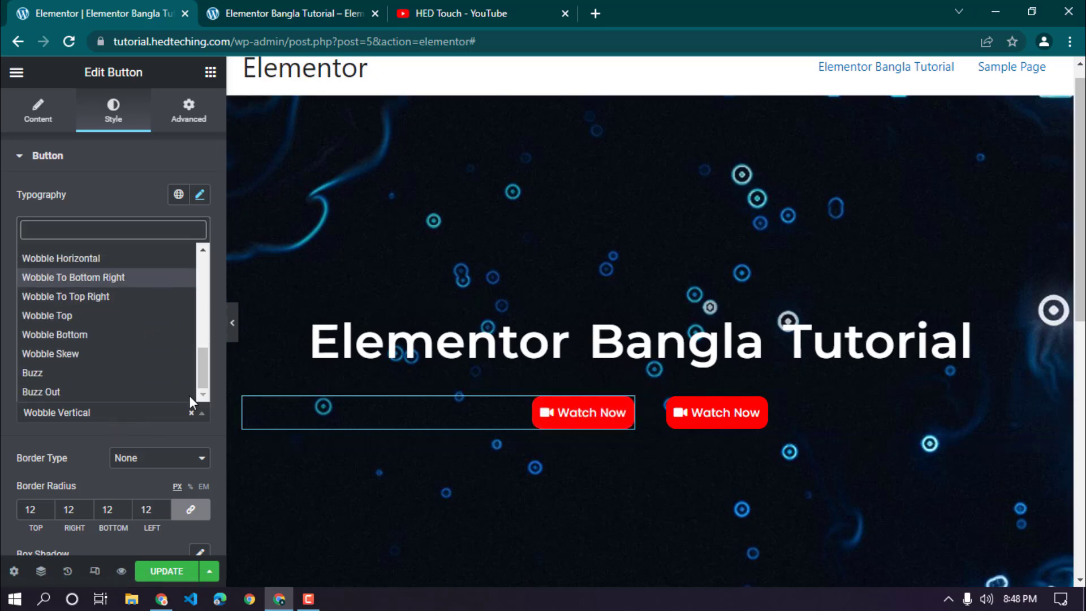
pyautogui.click(97, 371)
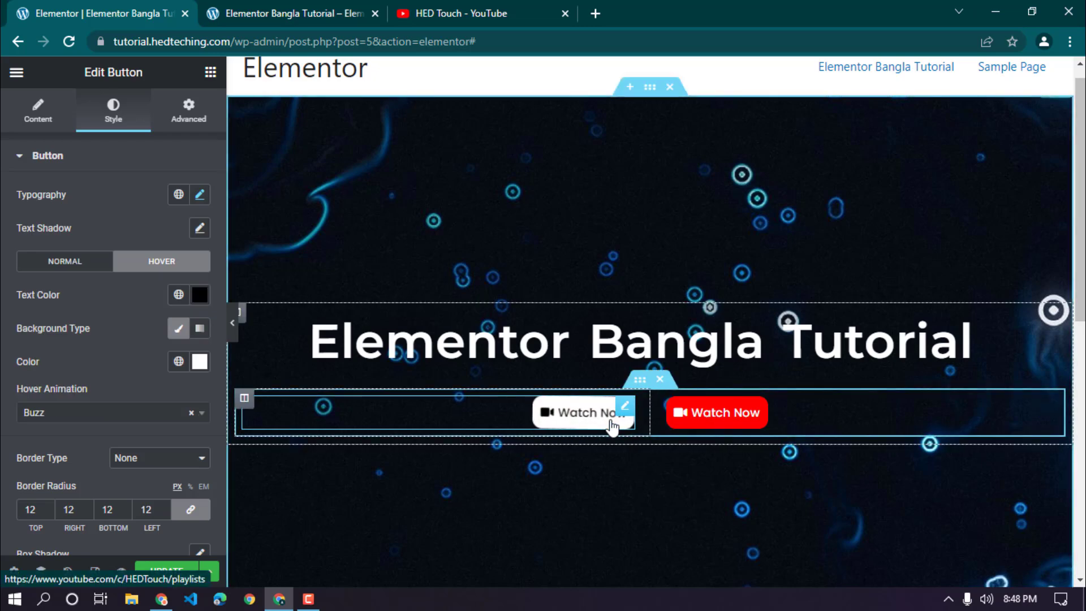
# Step: Set the first Watch Now button's hover animation to Grow
pyautogui.click(134, 416)
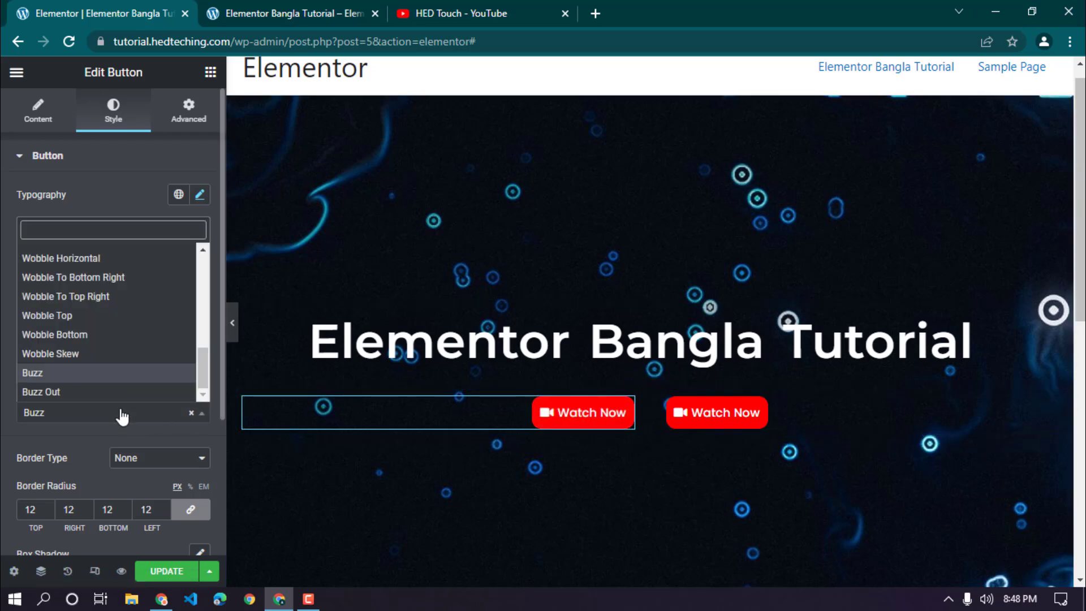
pyautogui.moveTo(203, 354); pyautogui.dragTo(219, 253)
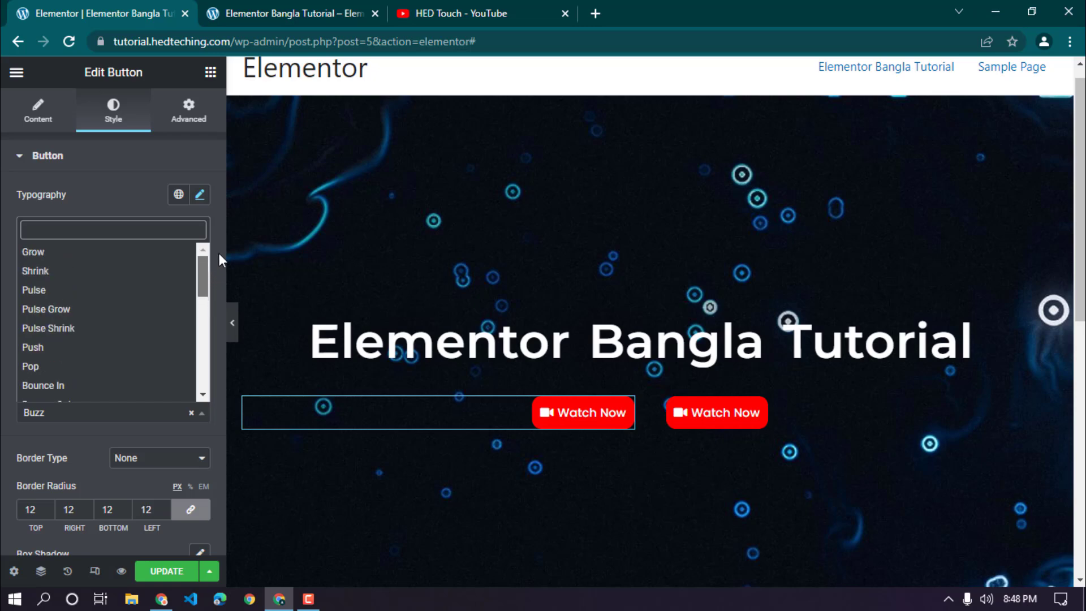
pyautogui.click(110, 251)
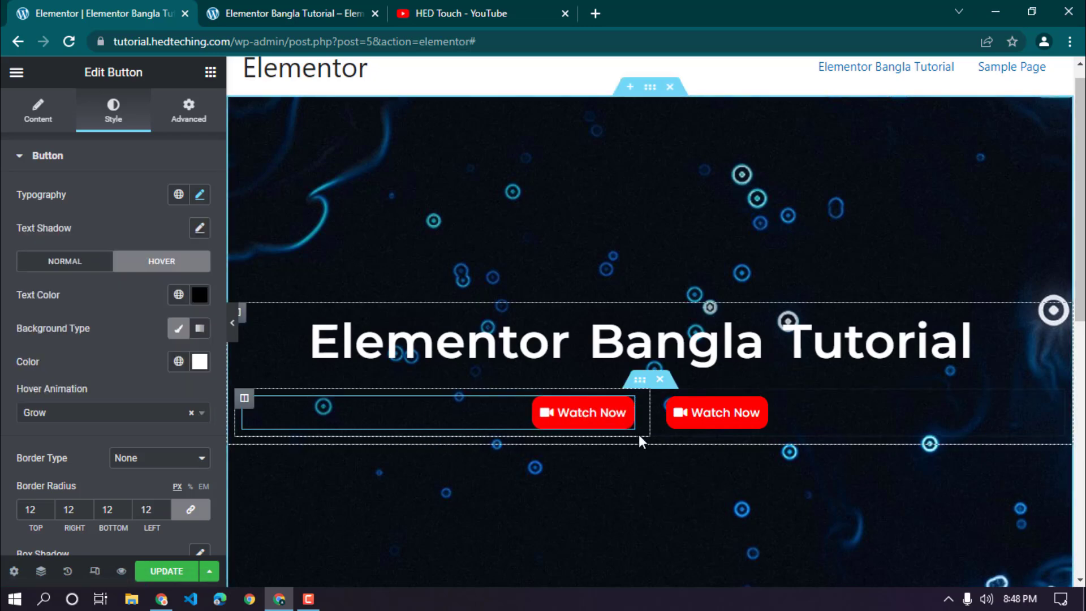
# Step: Copy the first Watch Now button's style onto the second button and align the second button left
pyautogui.rightClick(625, 410)
pyautogui.click(640, 419)
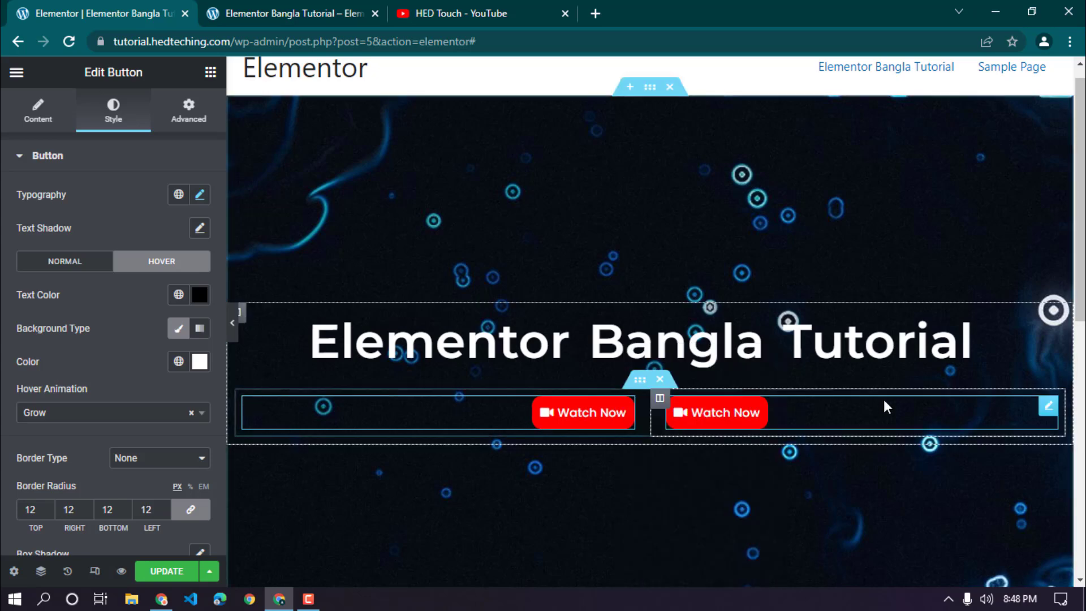
pyautogui.rightClick(1048, 405)
pyautogui.click(971, 441)
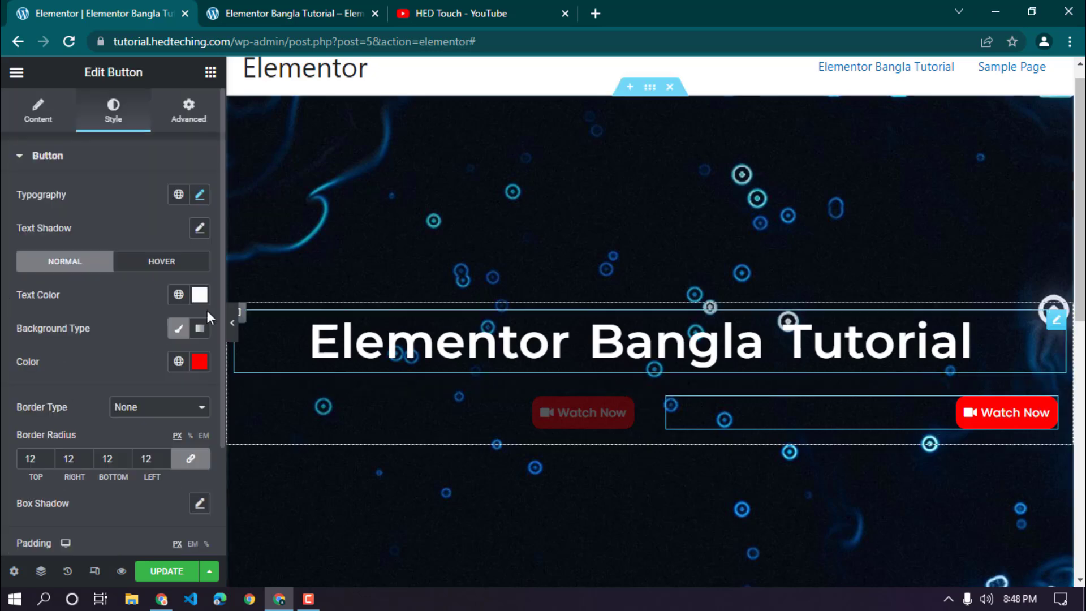
pyautogui.click(38, 111)
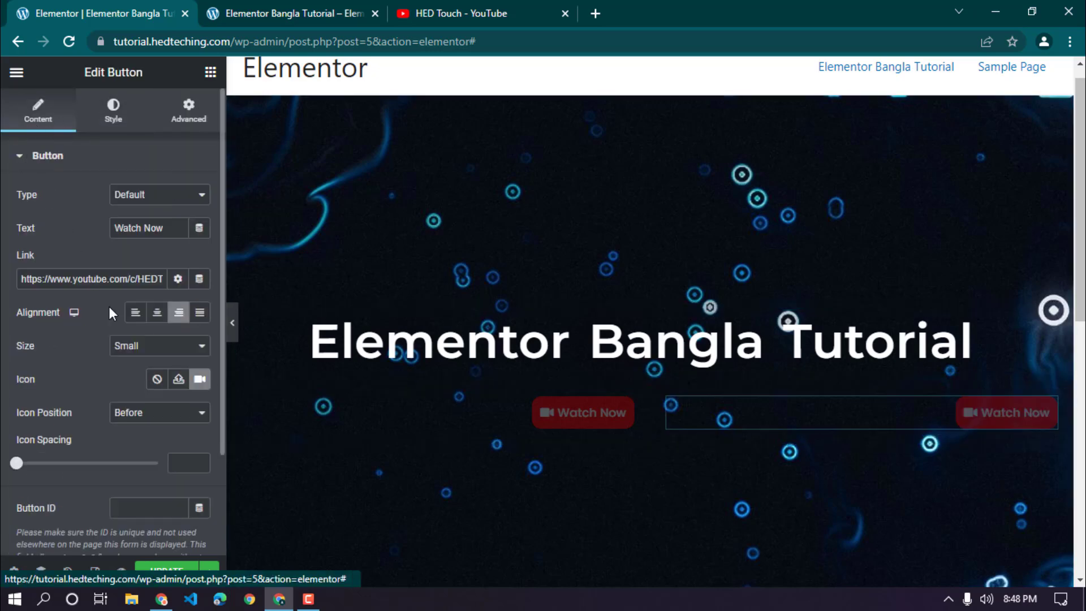
pyautogui.click(134, 313)
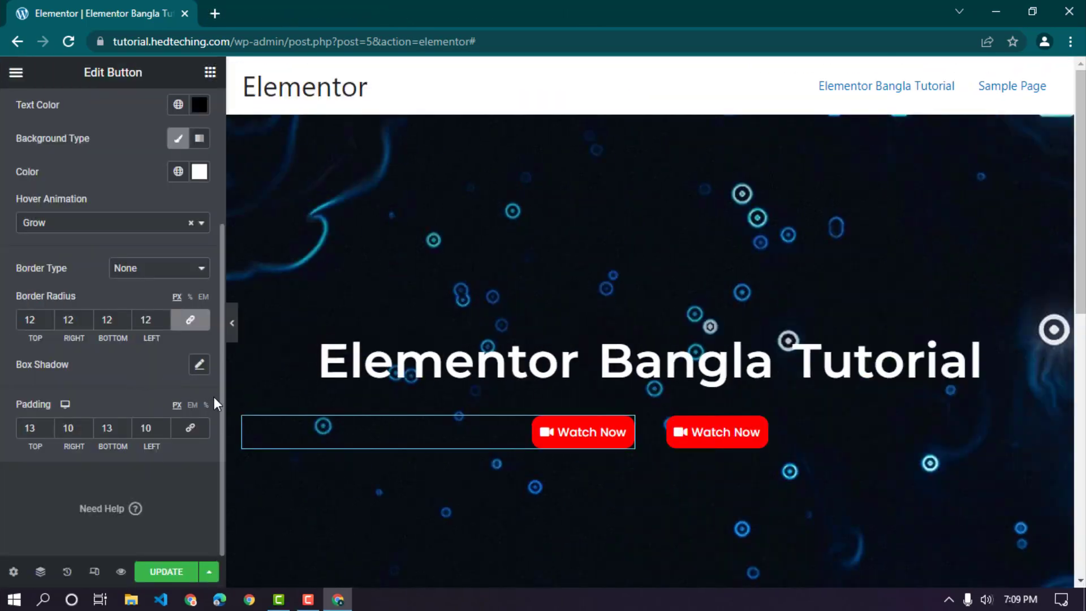
# Step: Rotate the first Watch Now button by 14 degrees in its normal-state Transform settings
pyautogui.moveTo(223, 392); pyautogui.dragTo(222, 215)
pyautogui.click(190, 111)
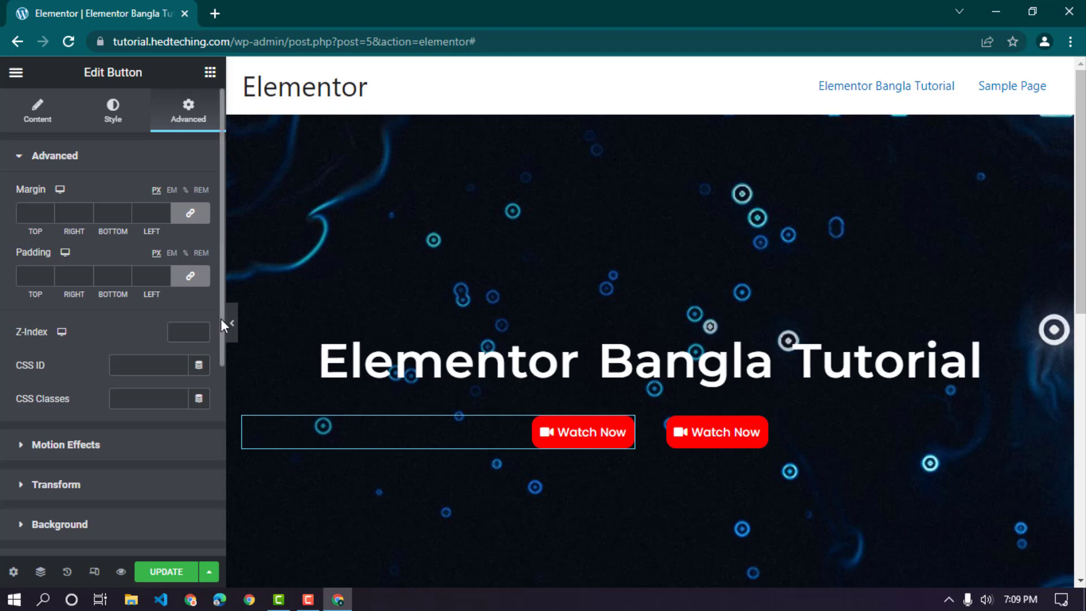
pyautogui.moveTo(220, 318); pyautogui.dragTo(211, 490)
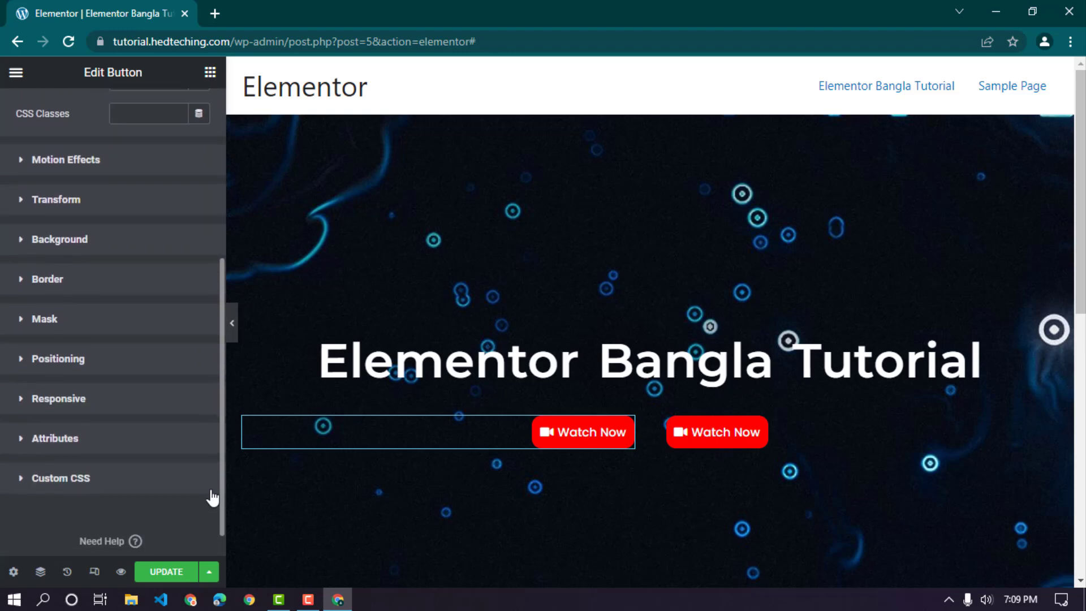
pyautogui.click(99, 210)
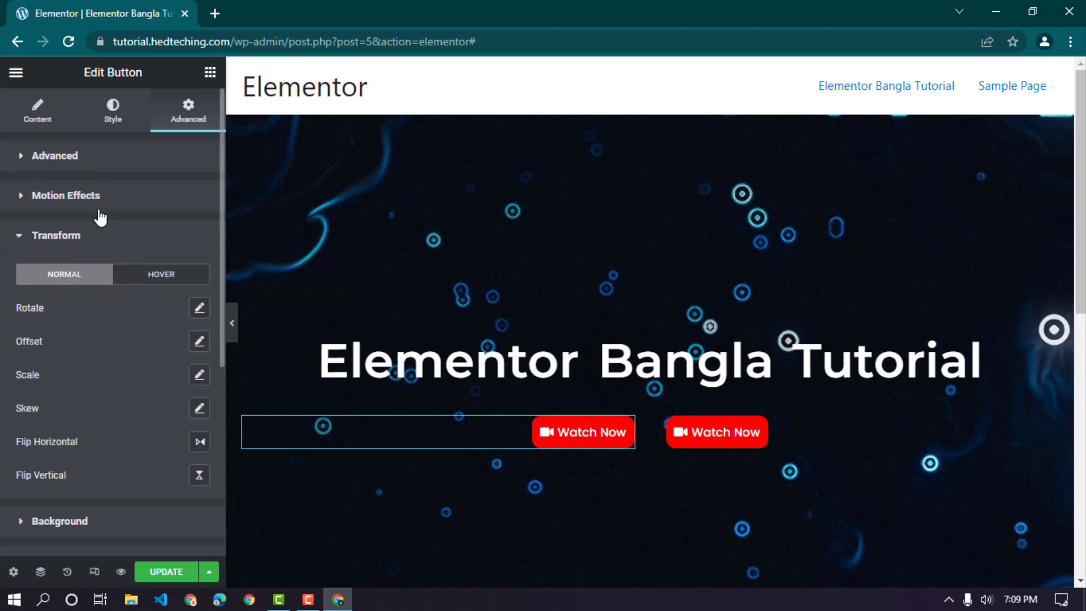
pyautogui.click(164, 276)
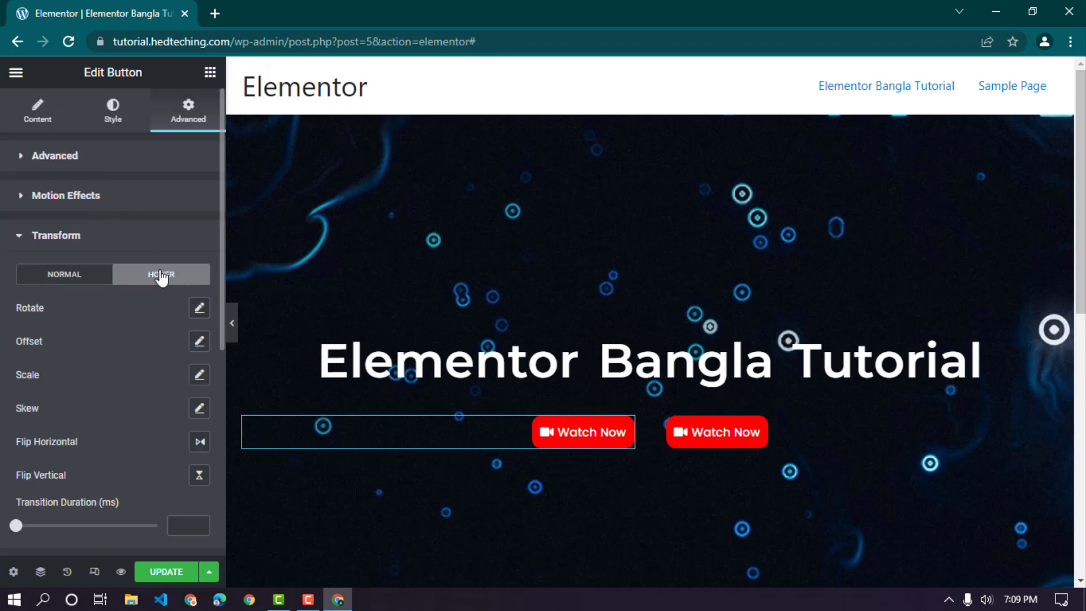
pyautogui.click(64, 282)
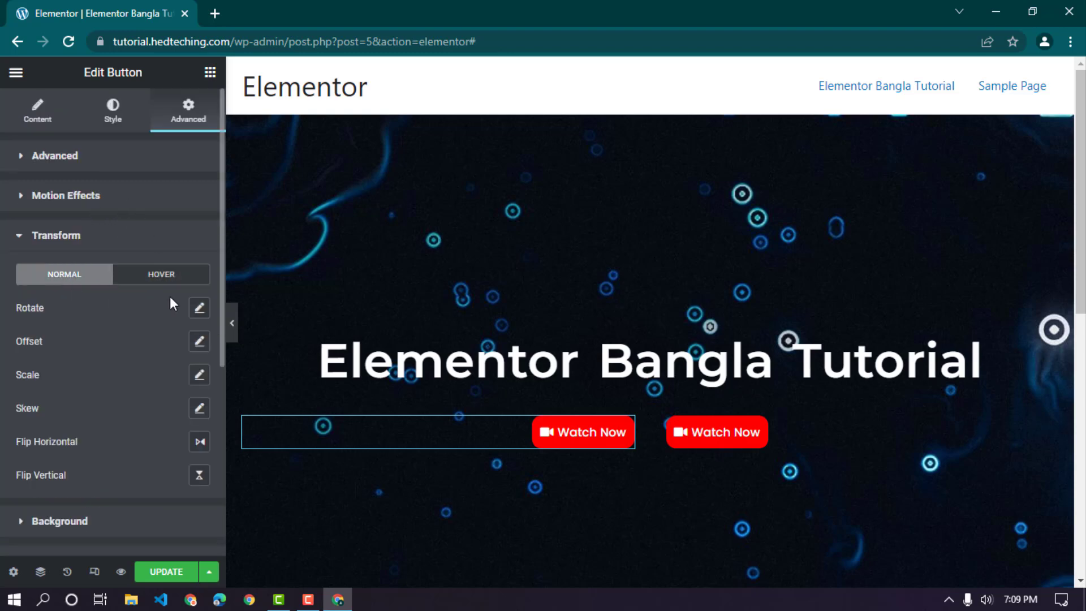
pyautogui.click(199, 307)
pyautogui.click(187, 398)
pyautogui.click(187, 399)
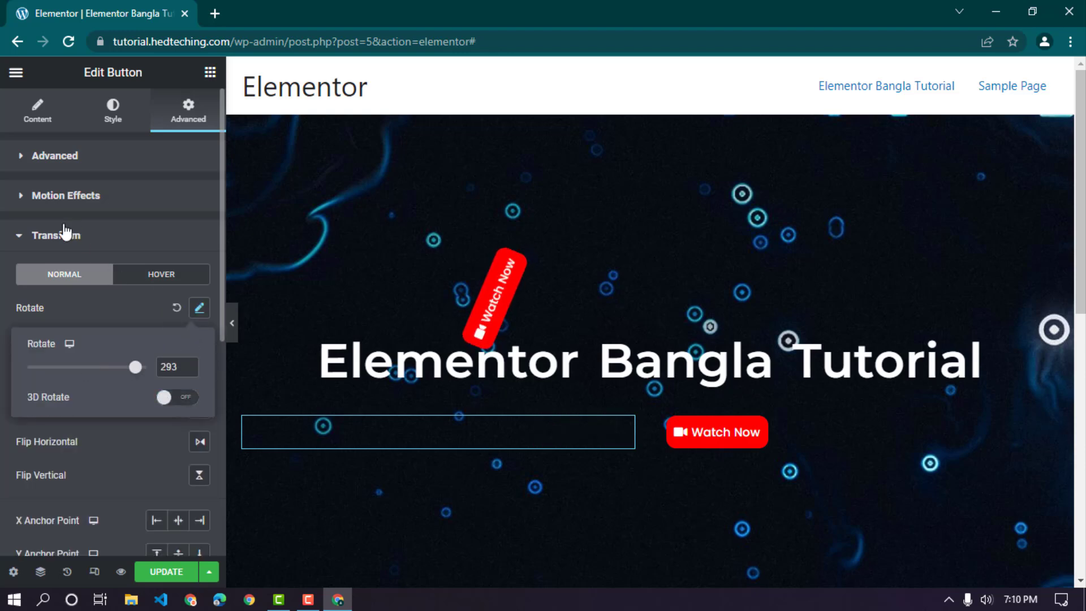
pyautogui.moveTo(135, 368); pyautogui.dragTo(91, 384)
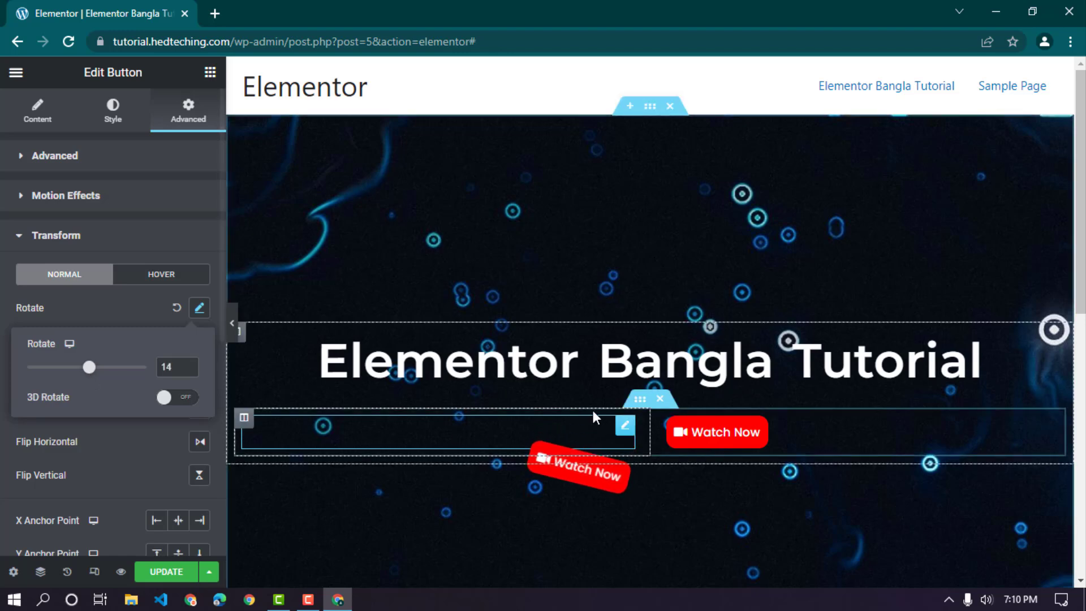
# Step: Enable 3D Rotate on the first Watch Now button with Rotate X at 0 and Rotate Y at -1
pyautogui.click(178, 398)
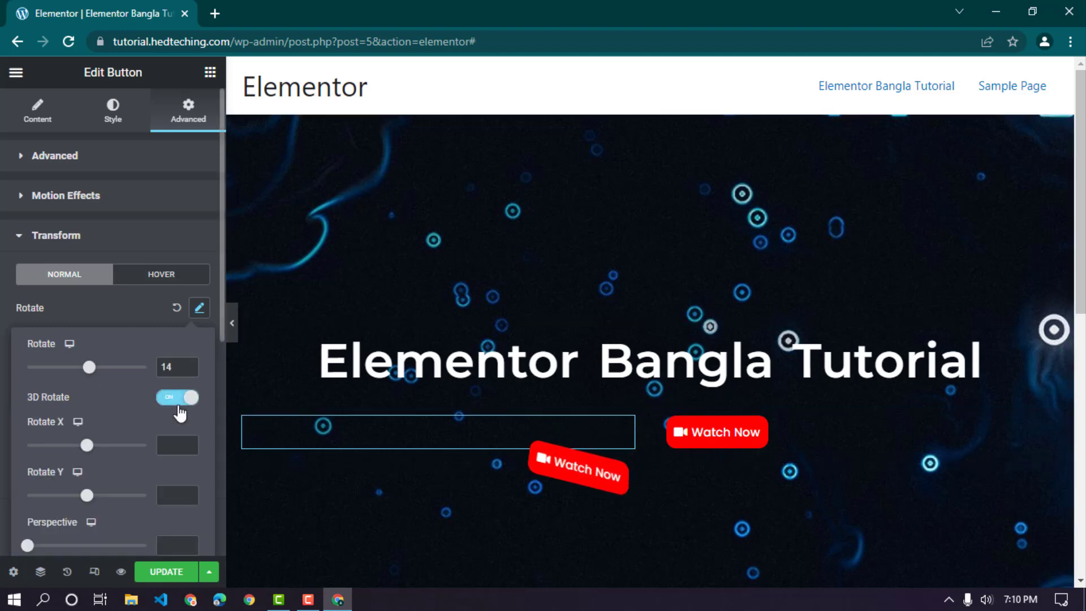
pyautogui.moveTo(93, 451); pyautogui.dragTo(93, 456)
pyautogui.moveTo(87, 499); pyautogui.dragTo(90, 498)
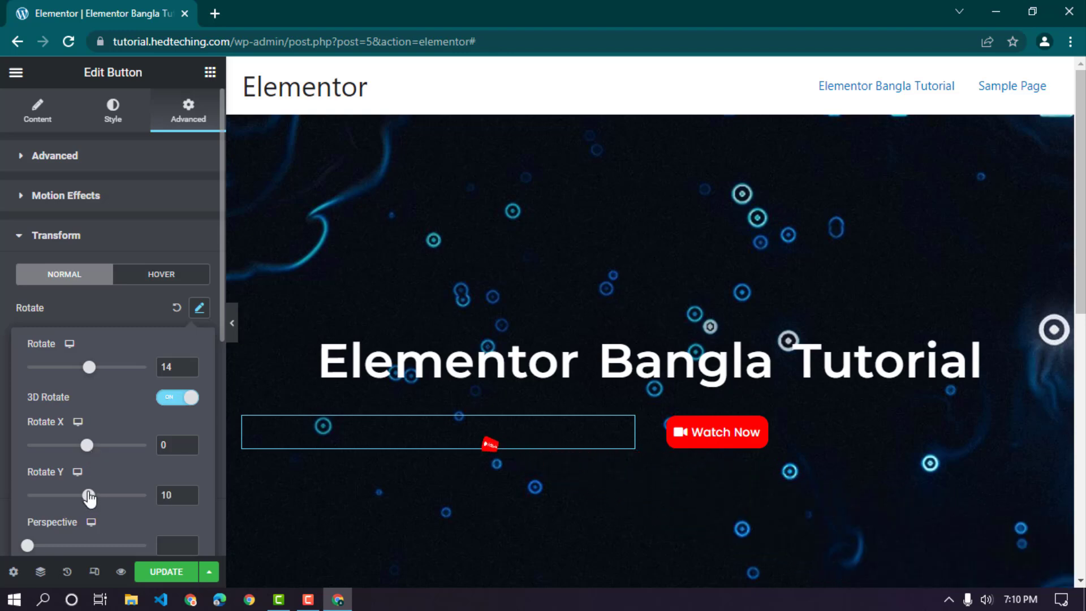
pyautogui.click(187, 498)
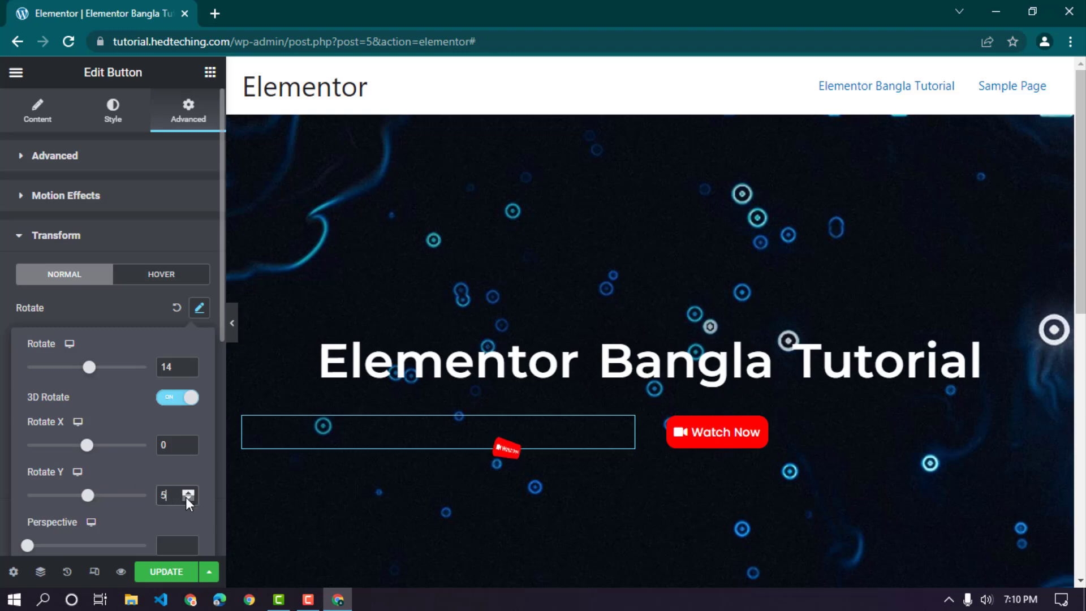
pyautogui.click(187, 493)
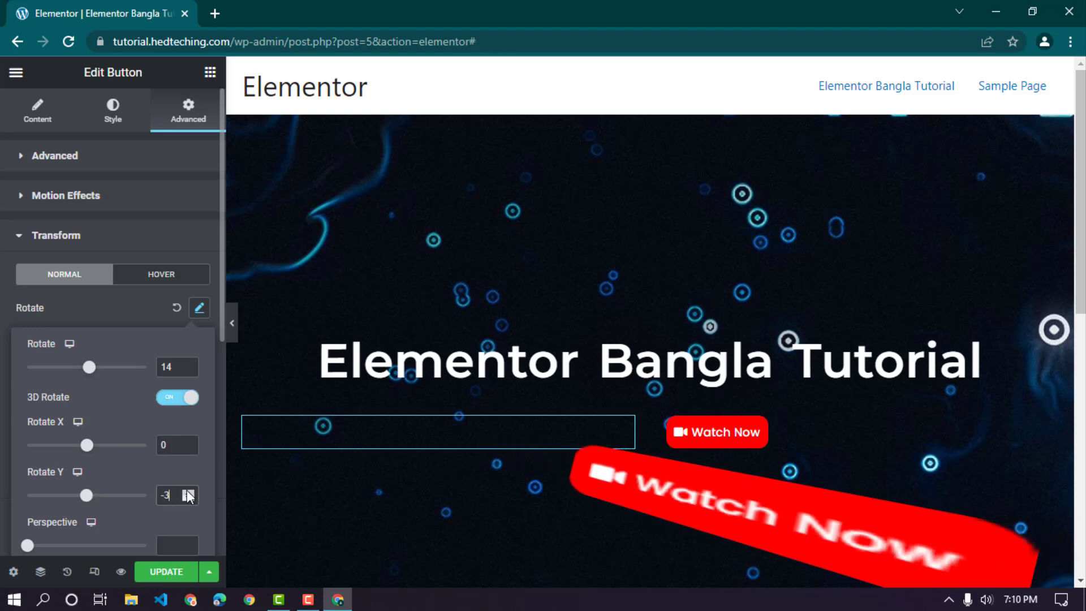
pyautogui.click(187, 493)
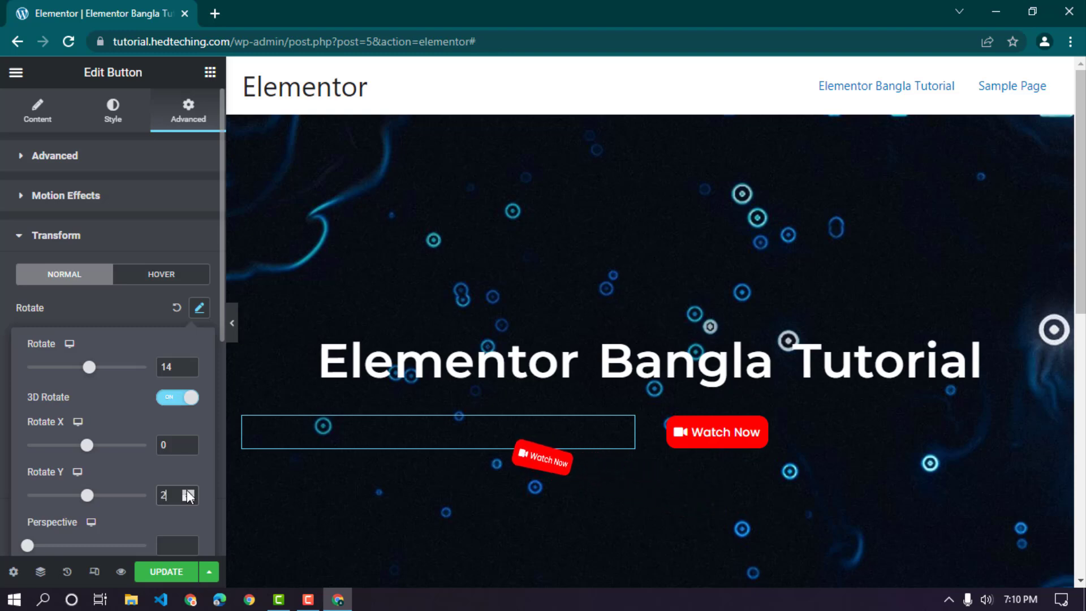
pyautogui.click(187, 493)
pyautogui.click(188, 498)
pyautogui.click(189, 498)
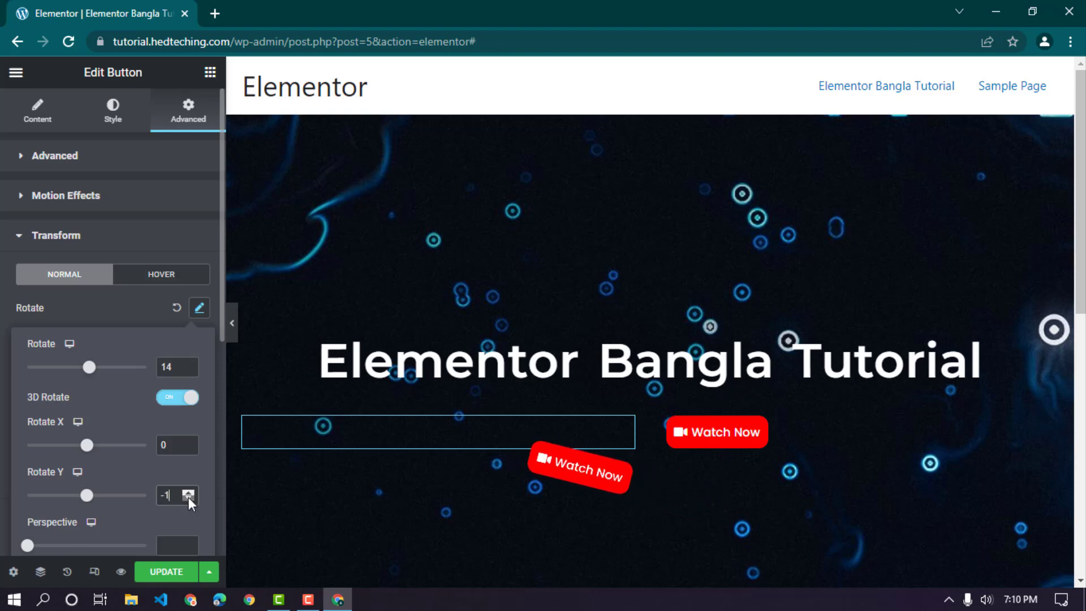
pyautogui.click(188, 498)
pyautogui.click(188, 498)
pyautogui.click(189, 498)
pyautogui.click(188, 493)
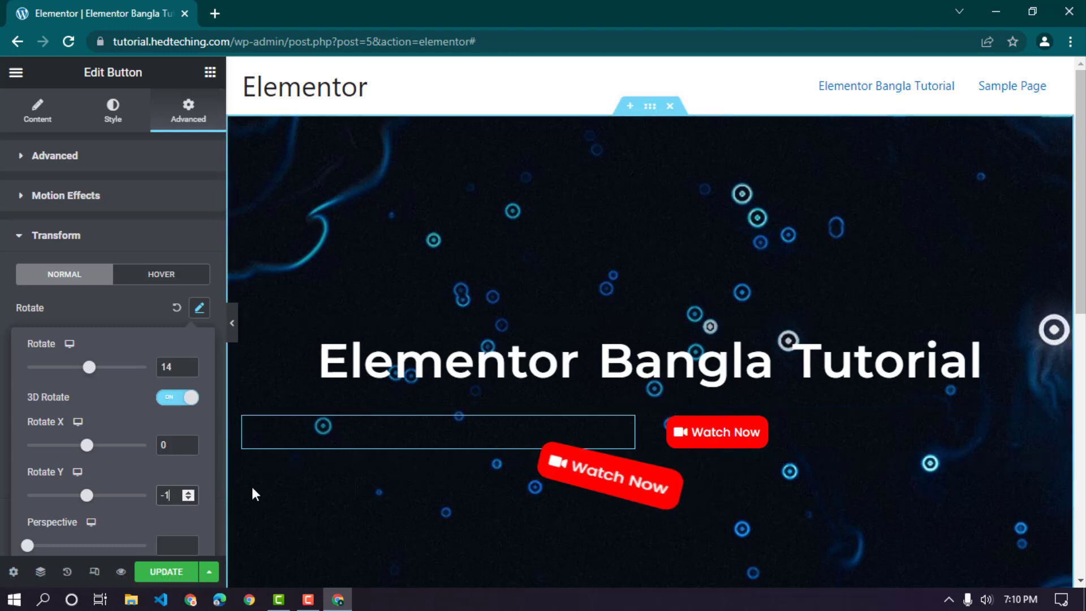
# Step: Try a perspective of 0 and a 15-degree rotation on the first Watch Now button
pyautogui.click(188, 542)
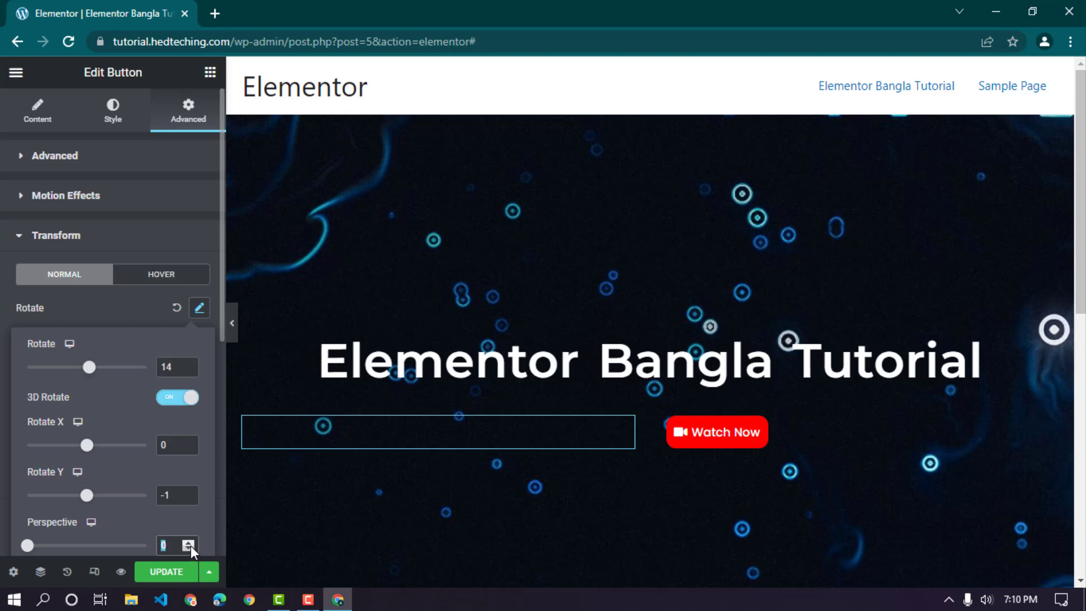
pyautogui.scroll(-2, 191, 545)
pyautogui.click(189, 265)
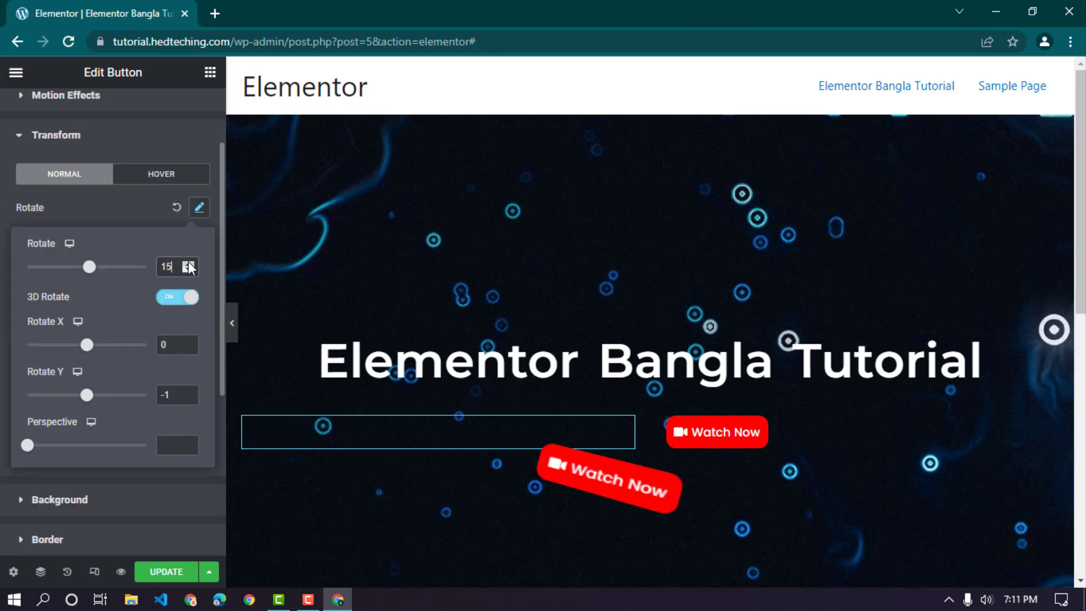
pyautogui.click(188, 270)
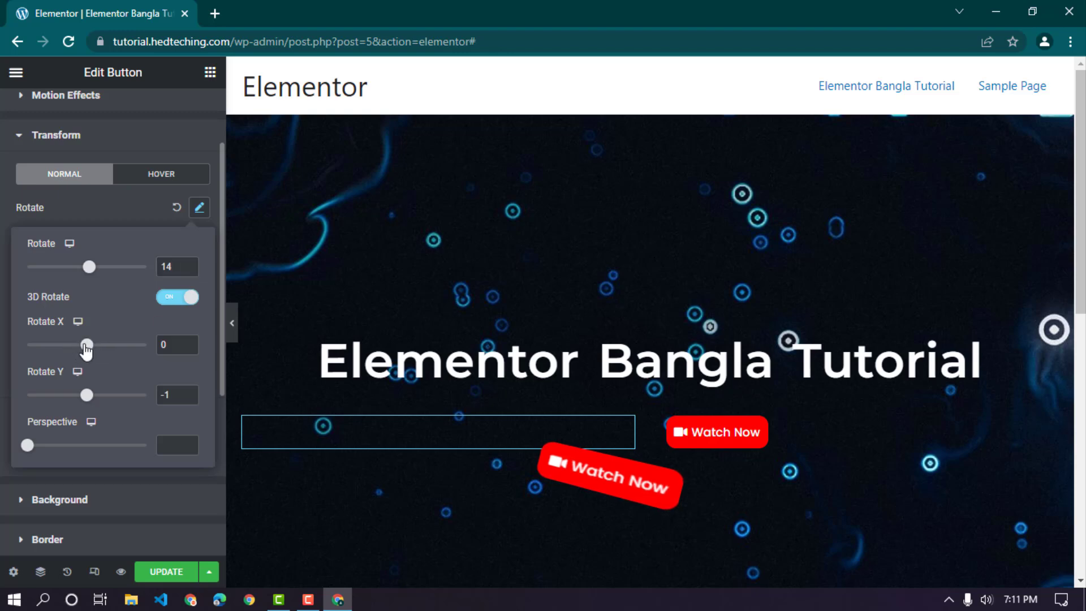
# Step: Adjust the first Watch Now button's Rotate X for a slight 3D tilt and preview the page without the editing panel
pyautogui.moveTo(85, 346)
pyautogui.mouseDown()
pyautogui.moveTo(98, 346)
pyautogui.moveTo(86, 355)
pyautogui.mouseUp()
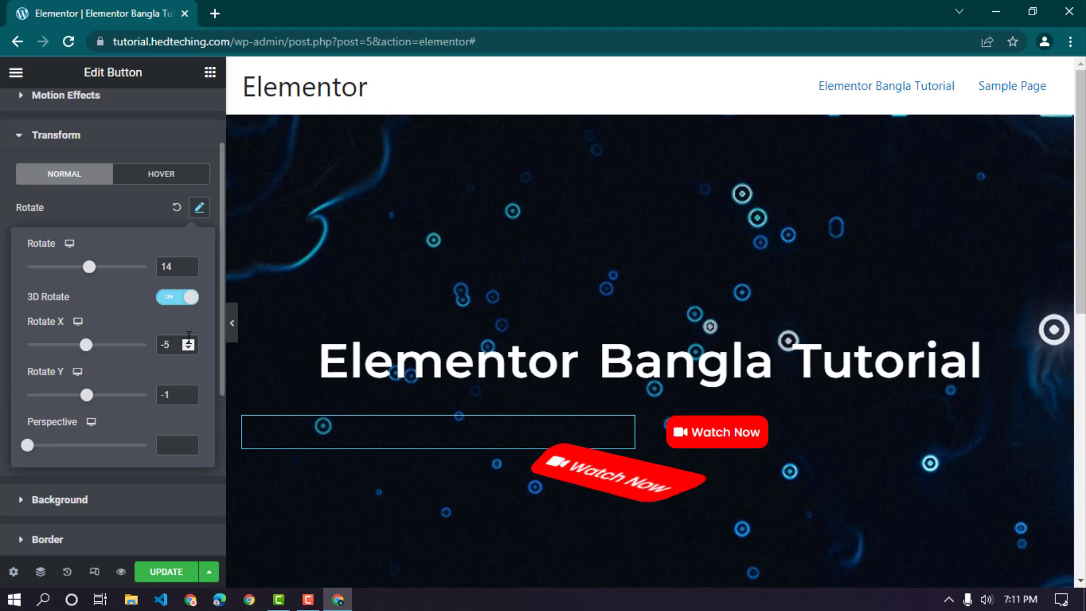
pyautogui.click(188, 341)
pyautogui.click(187, 342)
pyautogui.click(188, 341)
pyautogui.click(188, 342)
pyautogui.click(188, 342)
pyautogui.click(188, 342)
pyautogui.click(188, 341)
pyautogui.click(187, 341)
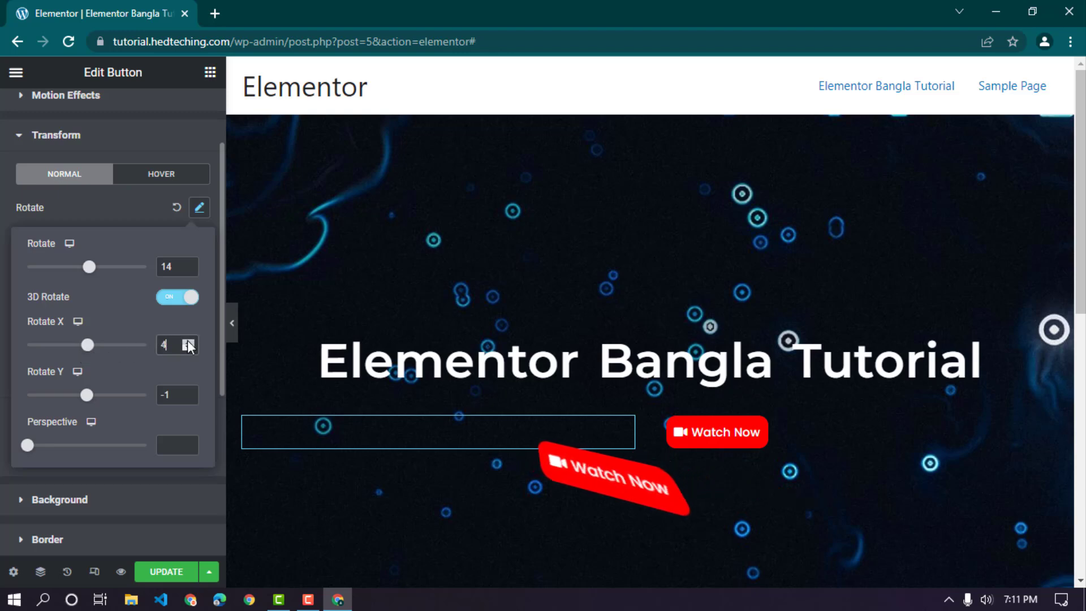
pyautogui.click(232, 323)
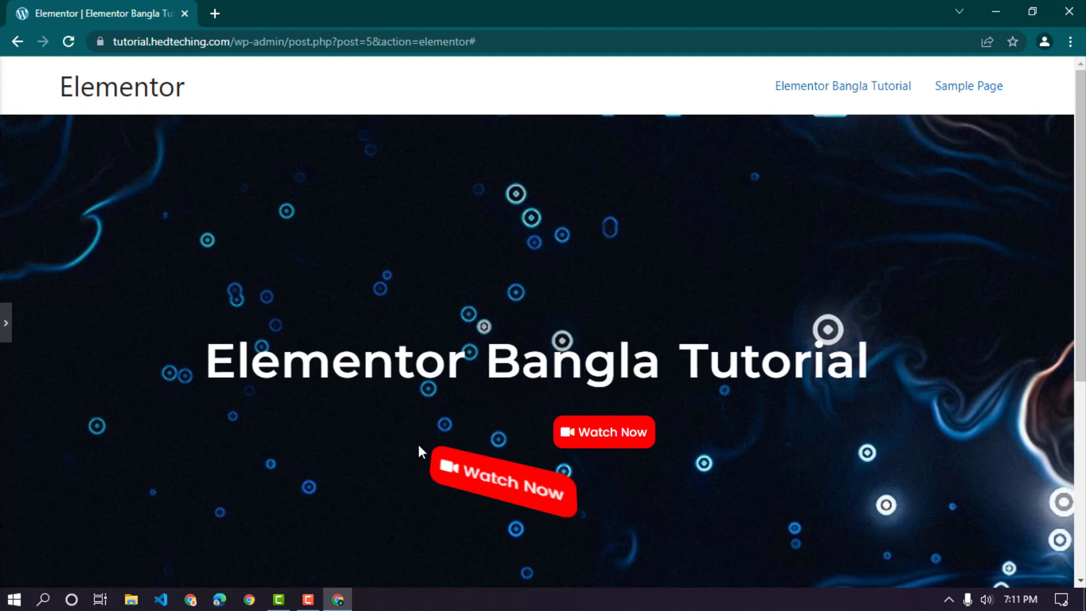
pyautogui.click(4, 313)
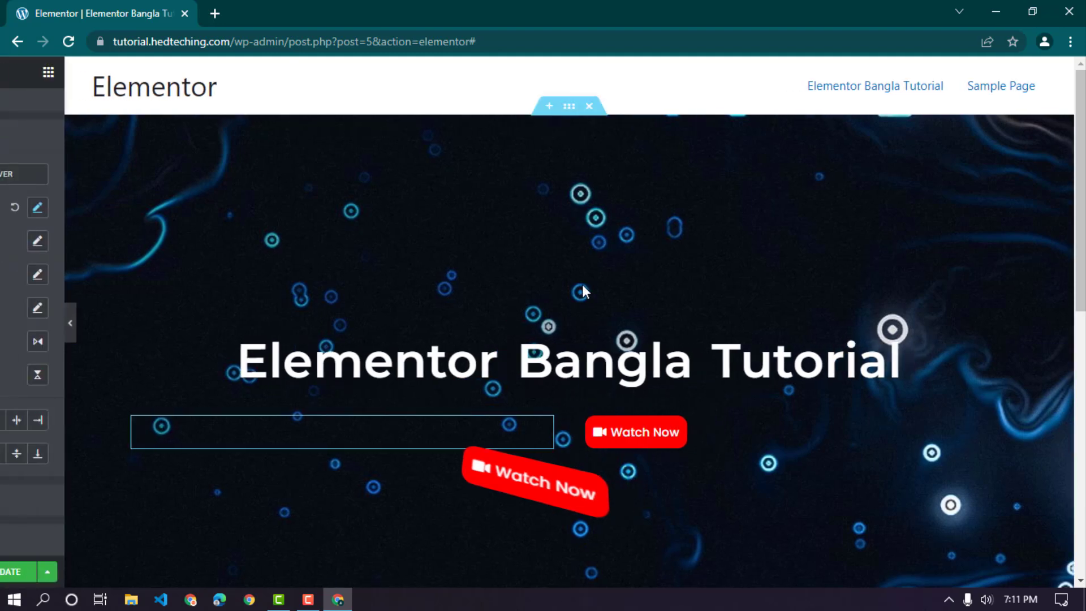
# Step: Rotate the Elementor Bangla Tutorial heading by -5 degrees in its normal-state Transform settings and enable 3D Rotate
pyautogui.click(582, 356)
pyautogui.click(174, 121)
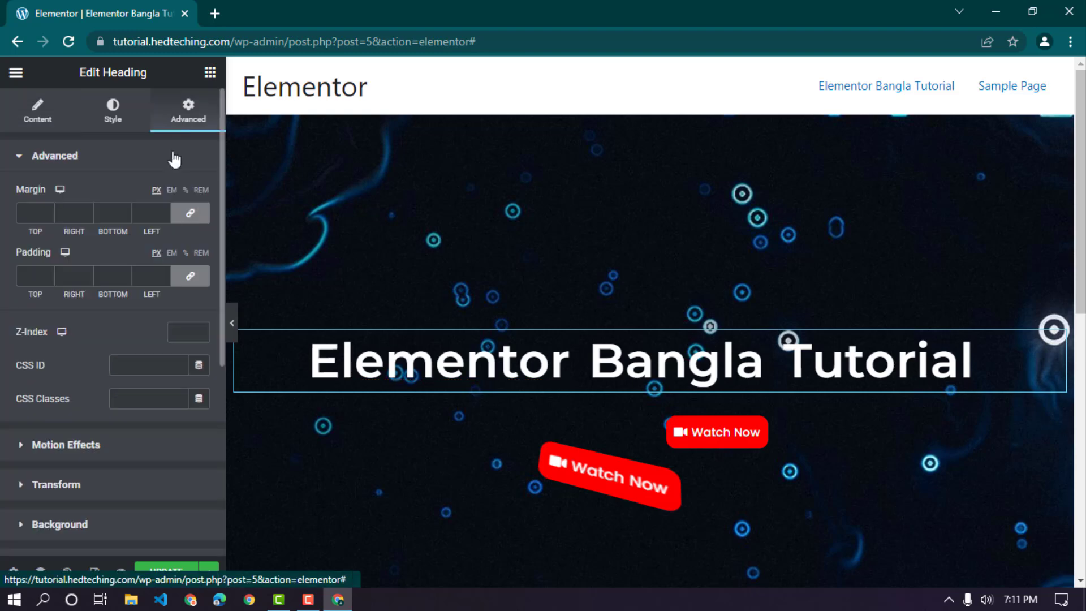
pyautogui.click(57, 485)
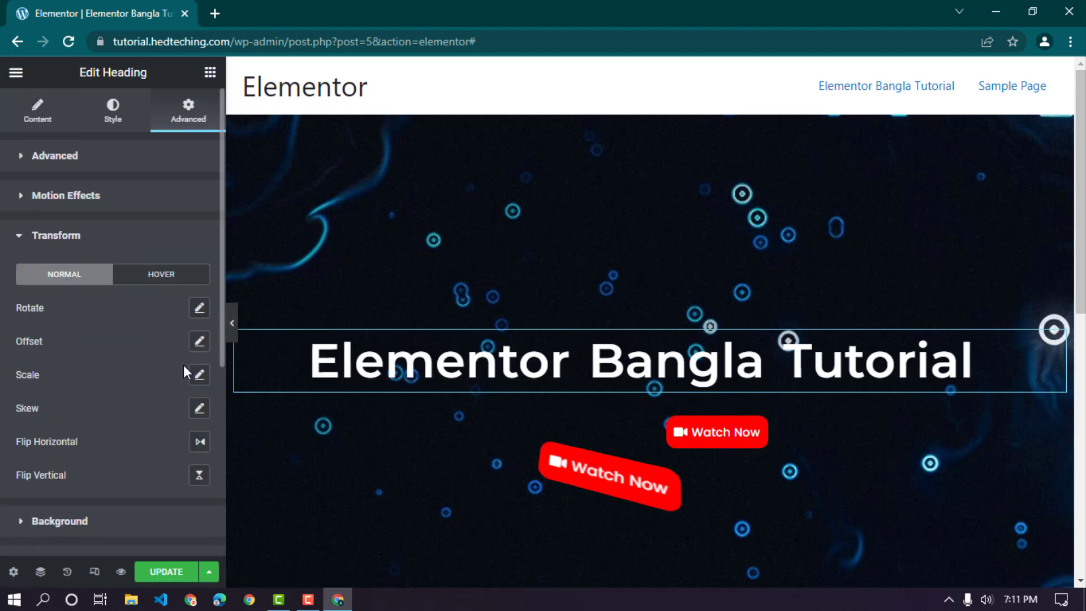
pyautogui.click(198, 310)
pyautogui.moveTo(91, 370)
pyautogui.mouseDown()
pyautogui.moveTo(106, 370)
pyautogui.moveTo(86, 368)
pyautogui.mouseUp()
pyautogui.click(171, 399)
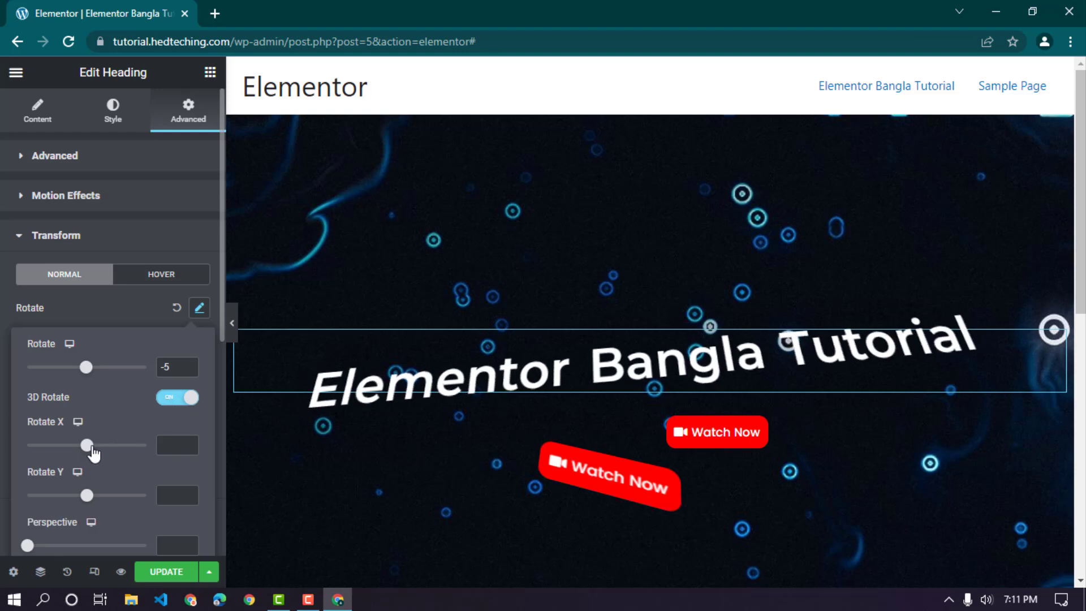
# Step: Set the heading's Rotate X to 3 and preview the page without the editing panel
pyautogui.moveTo(96, 453); pyautogui.dragTo(86, 446)
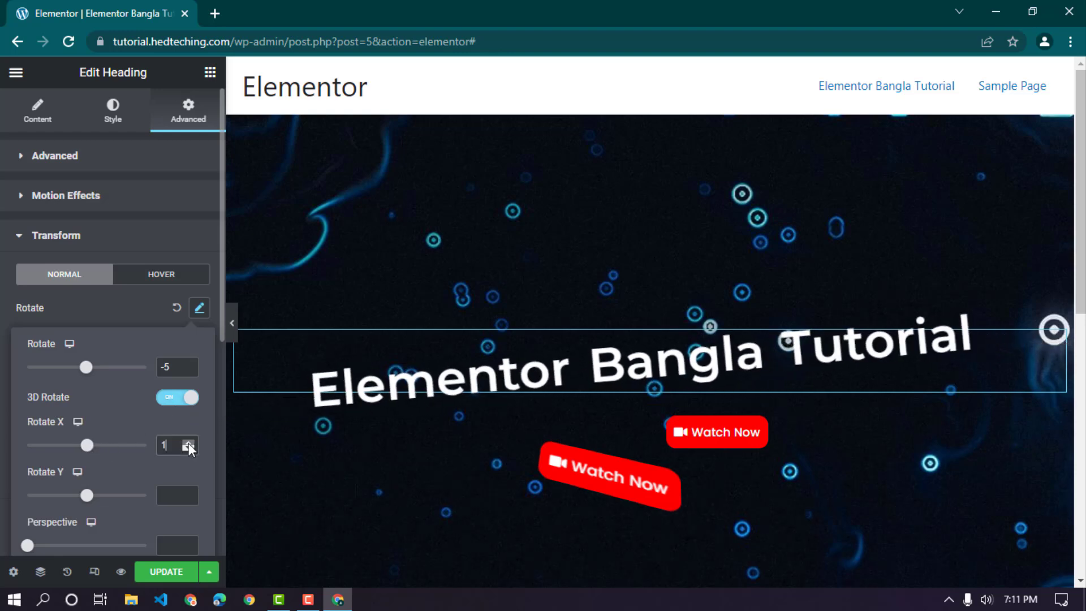
pyautogui.click(188, 443)
pyautogui.click(188, 443)
pyautogui.click(188, 443)
pyautogui.click(188, 442)
pyautogui.click(188, 443)
pyautogui.click(189, 443)
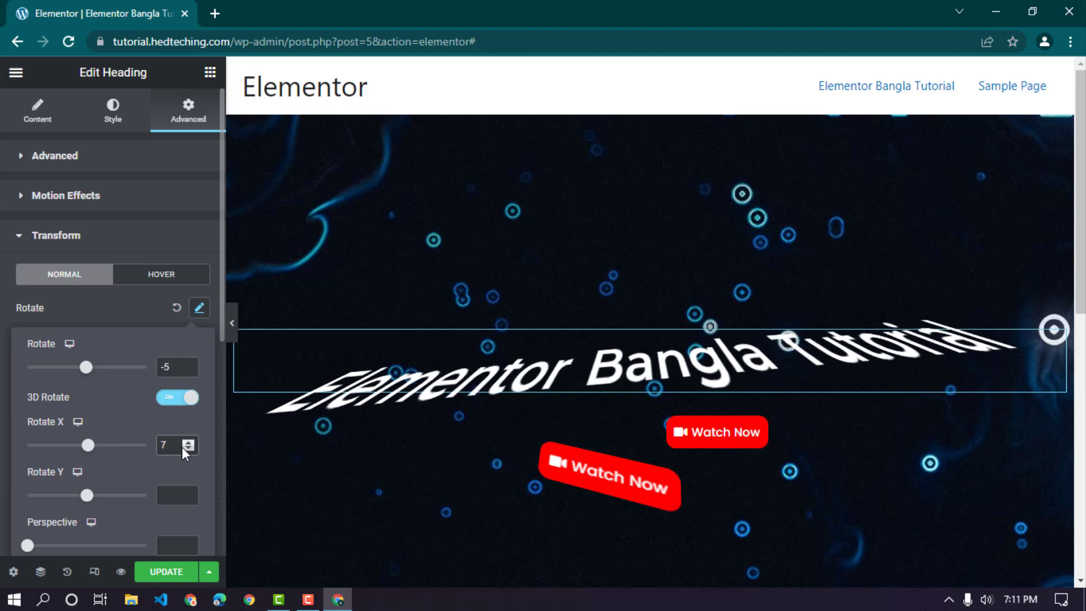
pyautogui.click(187, 448)
pyautogui.click(188, 448)
pyautogui.click(188, 448)
pyautogui.click(187, 448)
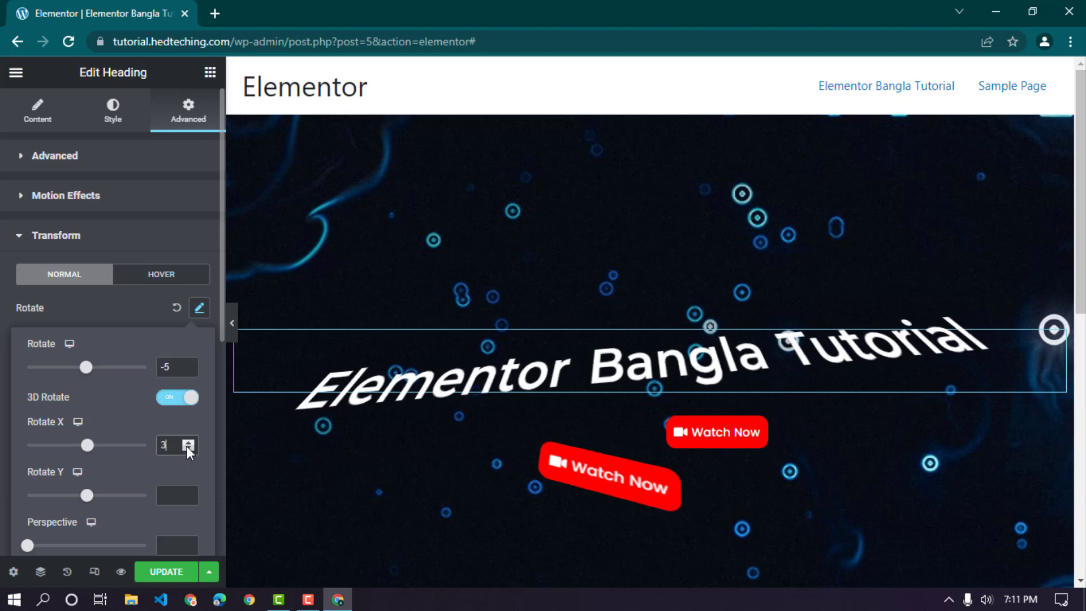
pyautogui.click(151, 311)
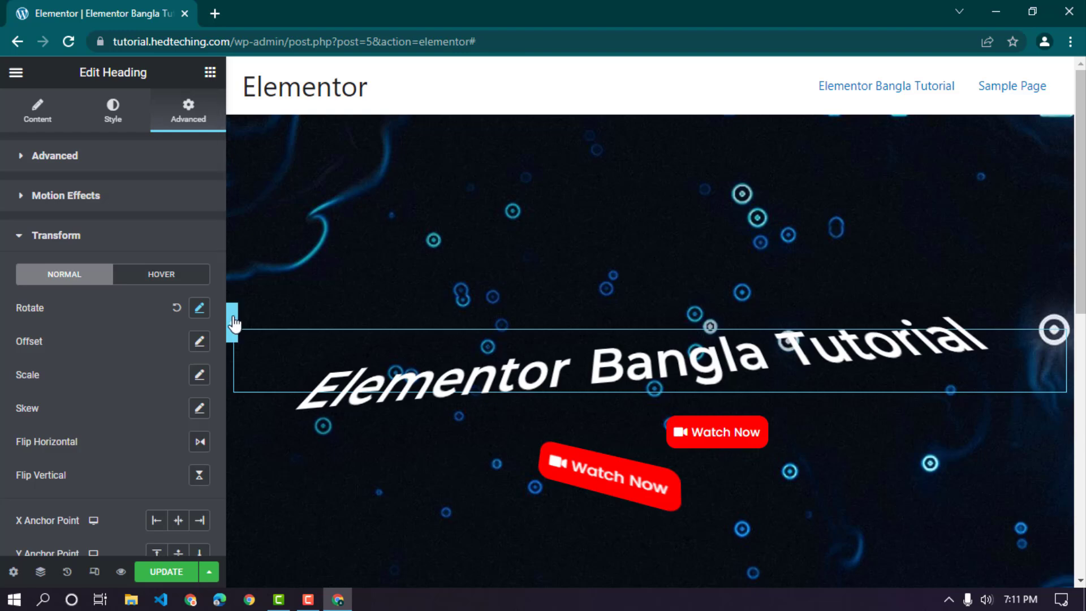
pyautogui.click(232, 323)
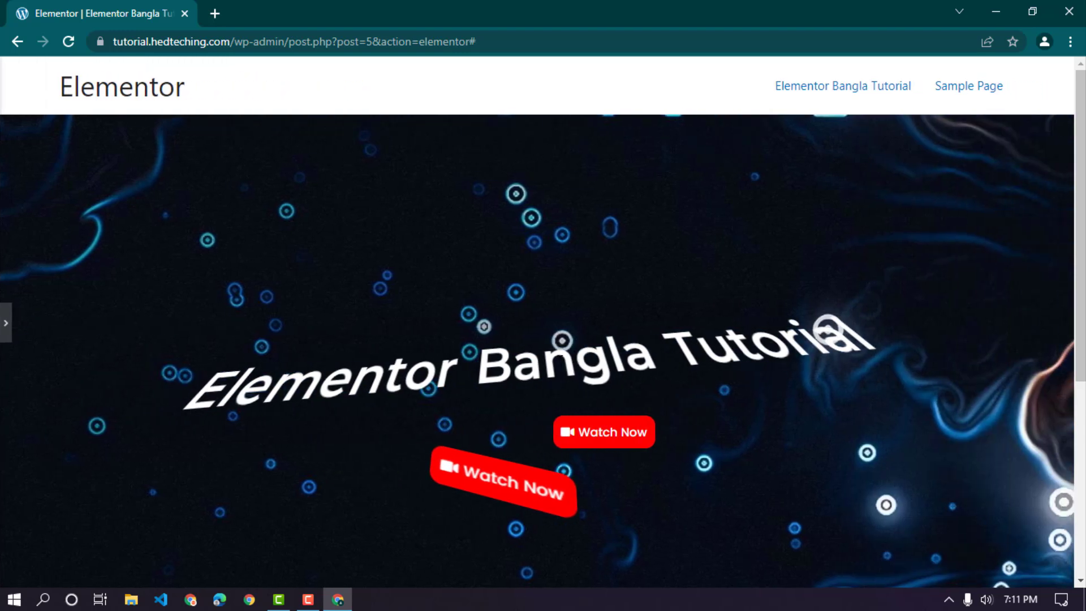